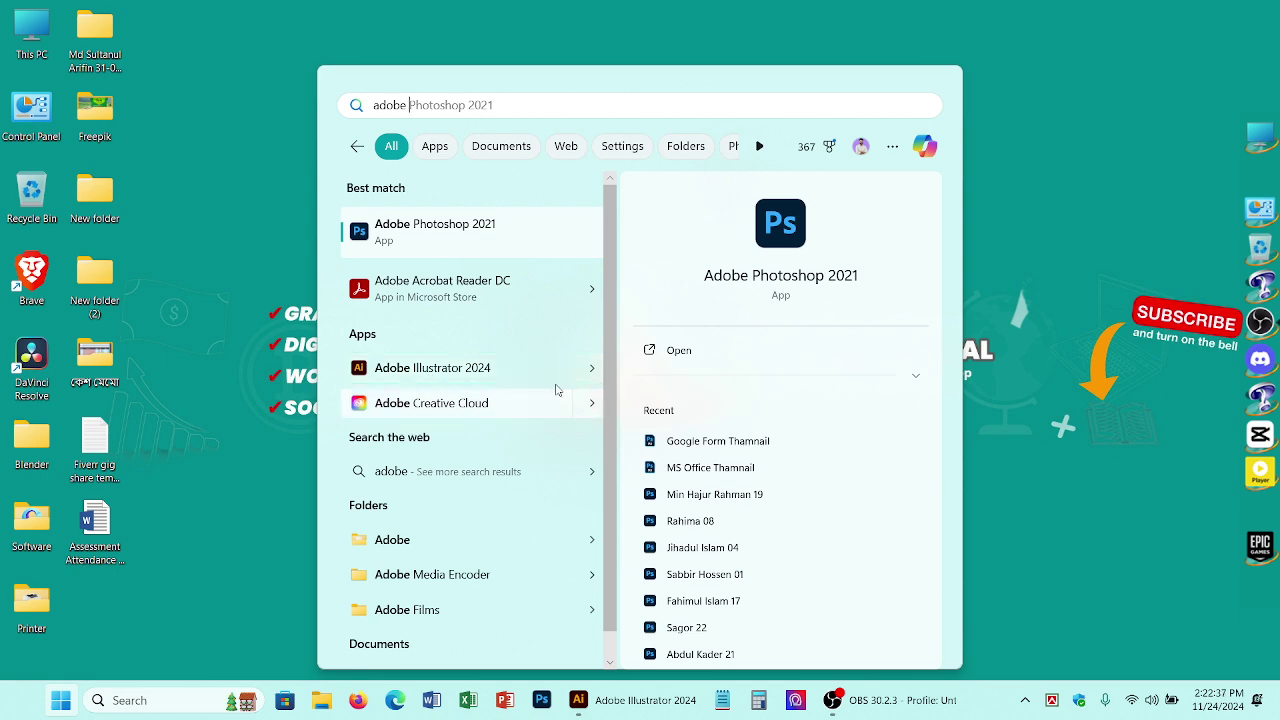
Step: Dismiss the Windows search, switch to Illustrator and open the setup dialog for a new document
left_click(1040, 165)
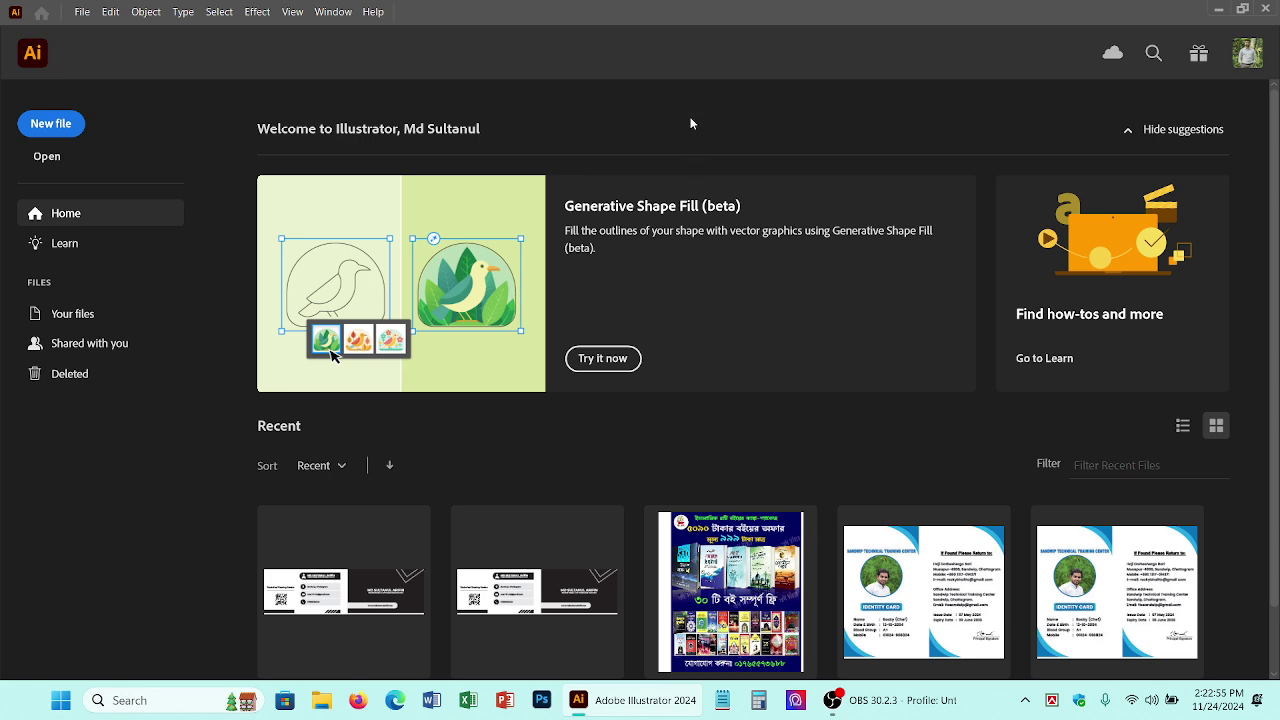
left_click(83, 13)
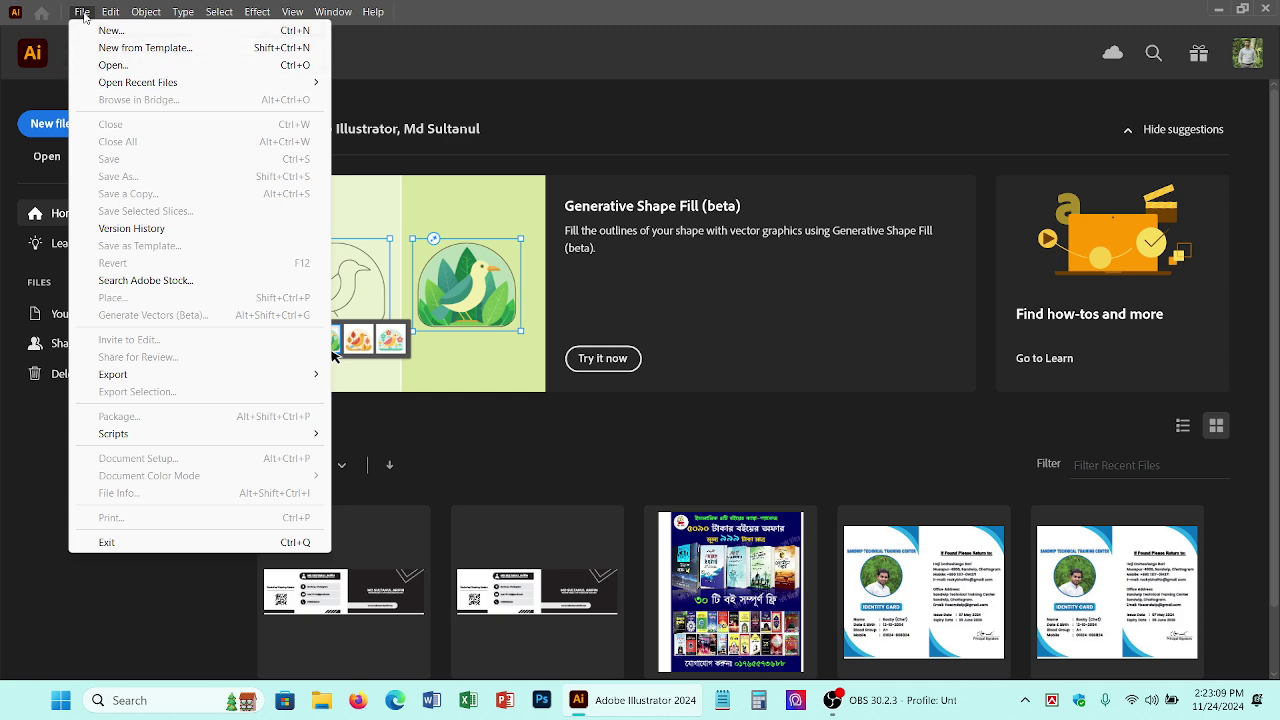
left_click(513, 59)
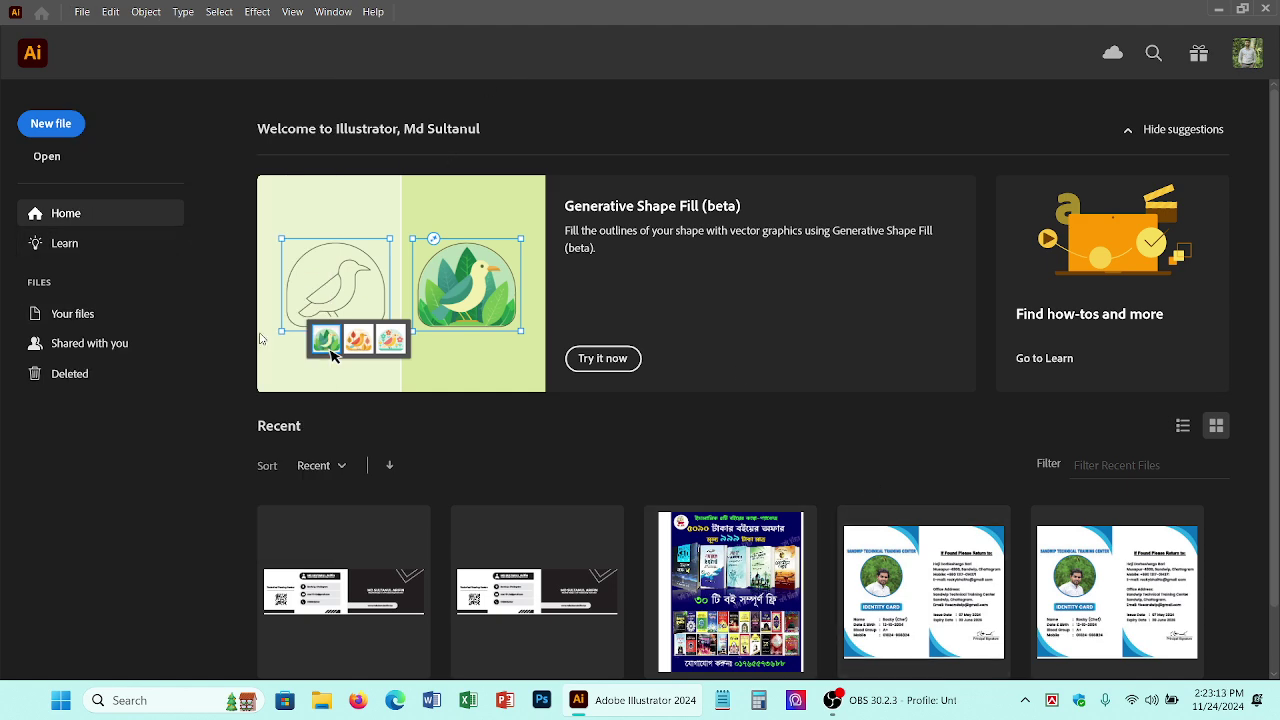
left_click(84, 12)
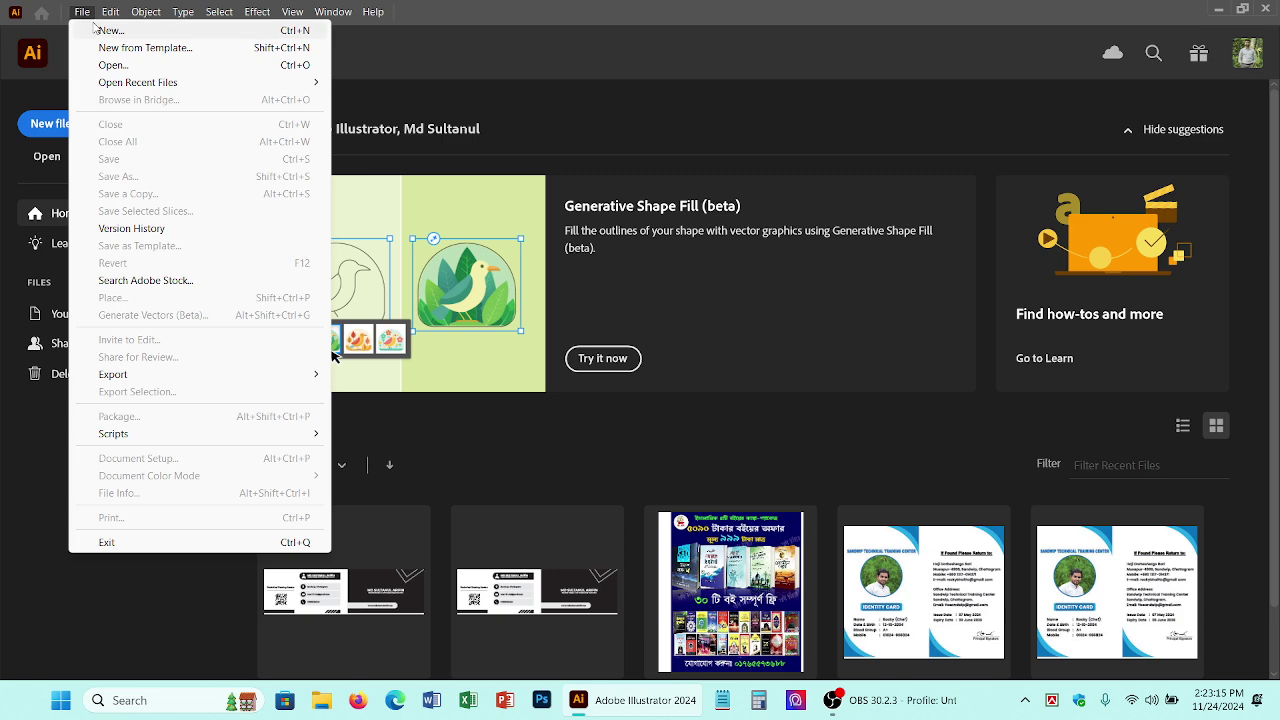
left_click(108, 30)
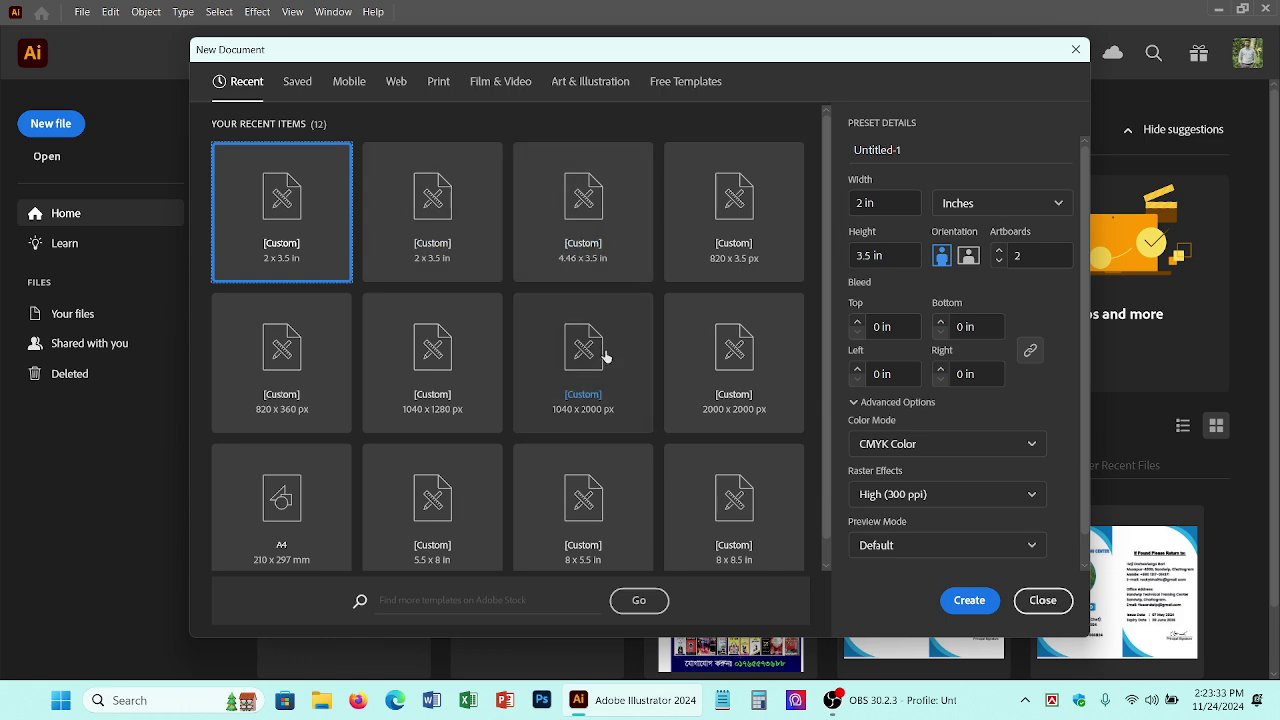
Step: Examine the recent, saved, Mobile, Web, Film & Video, Art & Illustration and free template options for new documents
scroll(605, 405, "down", 1)
scroll(633, 338, "up", 1)
scroll(475, 350, "down", 1)
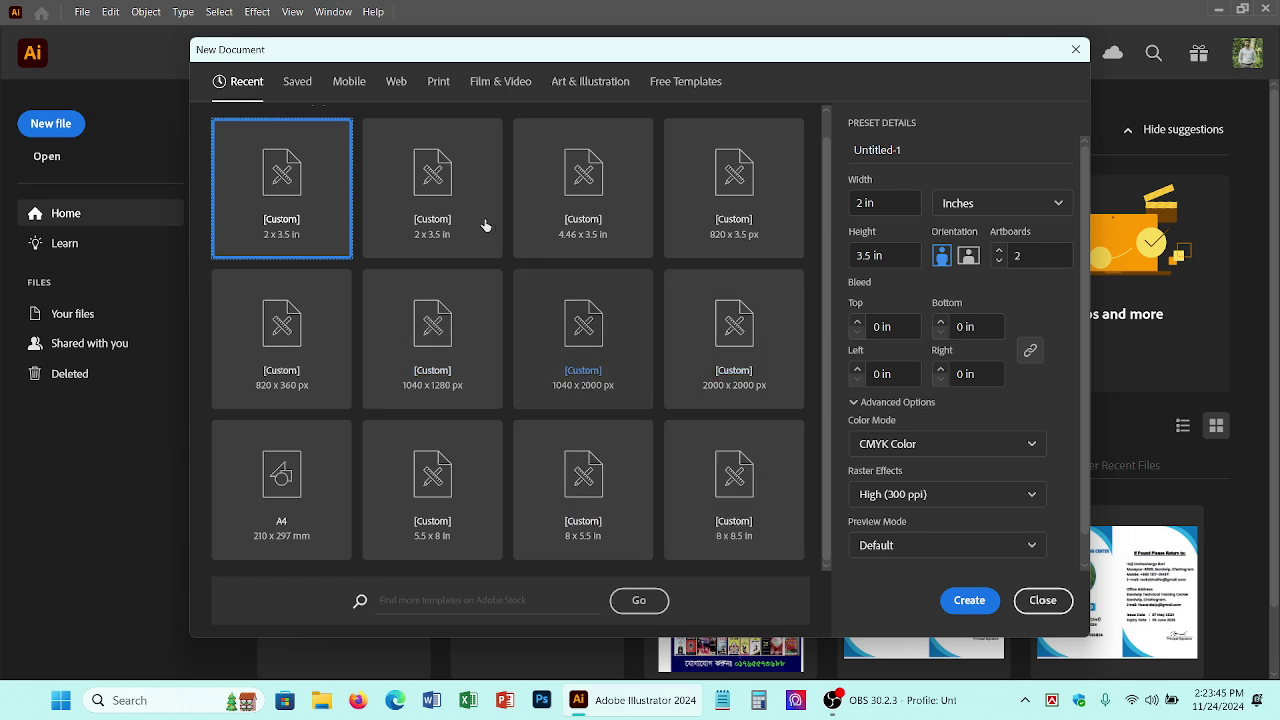
left_click(290, 92)
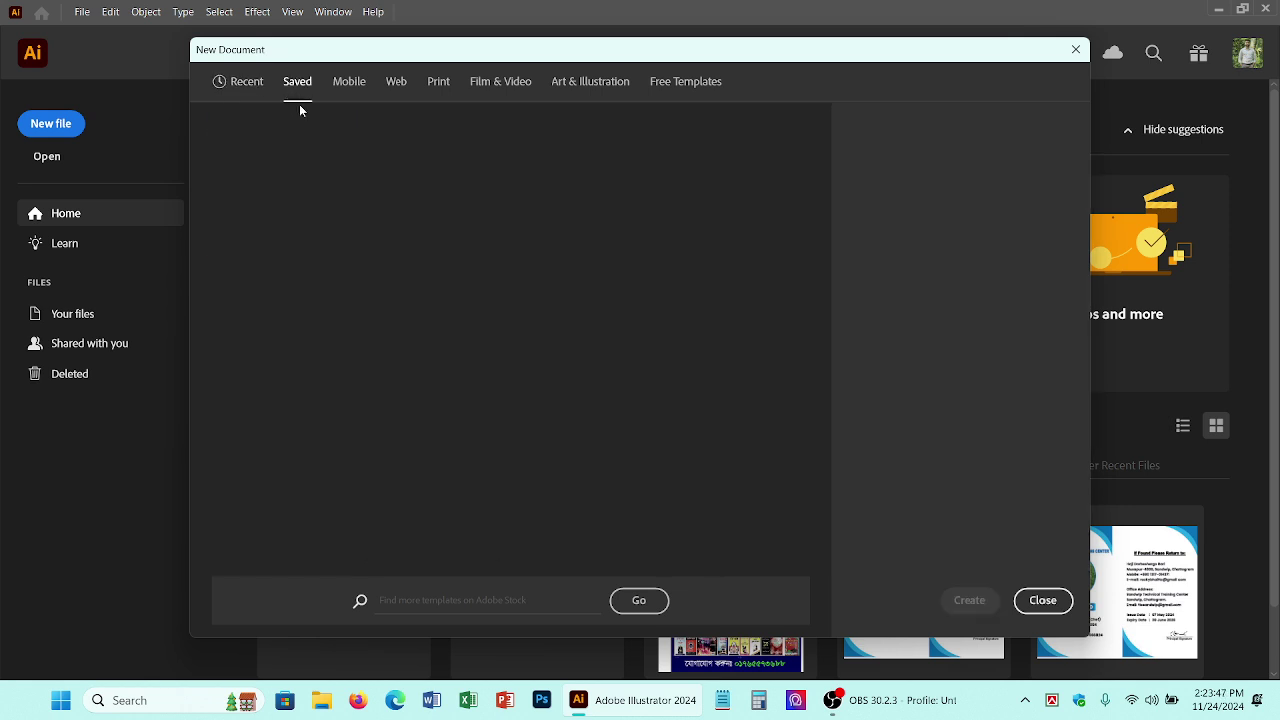
left_click(350, 82)
left_click(397, 84)
left_click(438, 96)
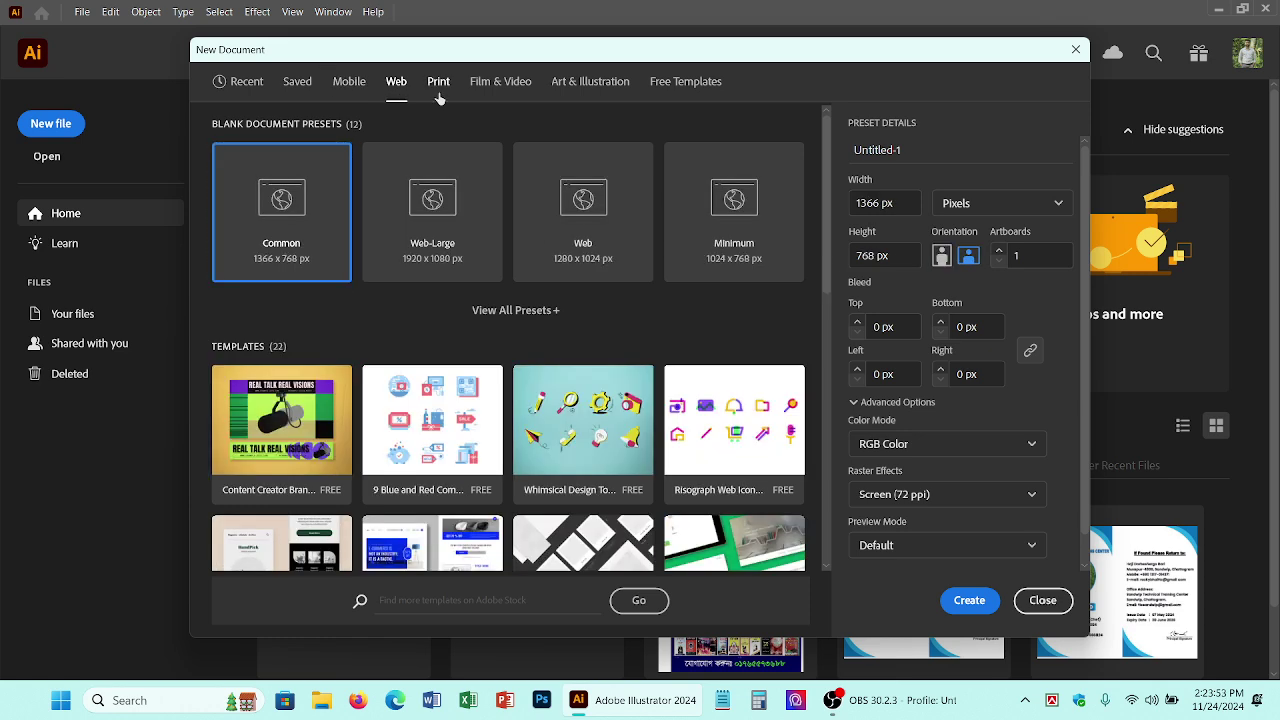
left_click(504, 93)
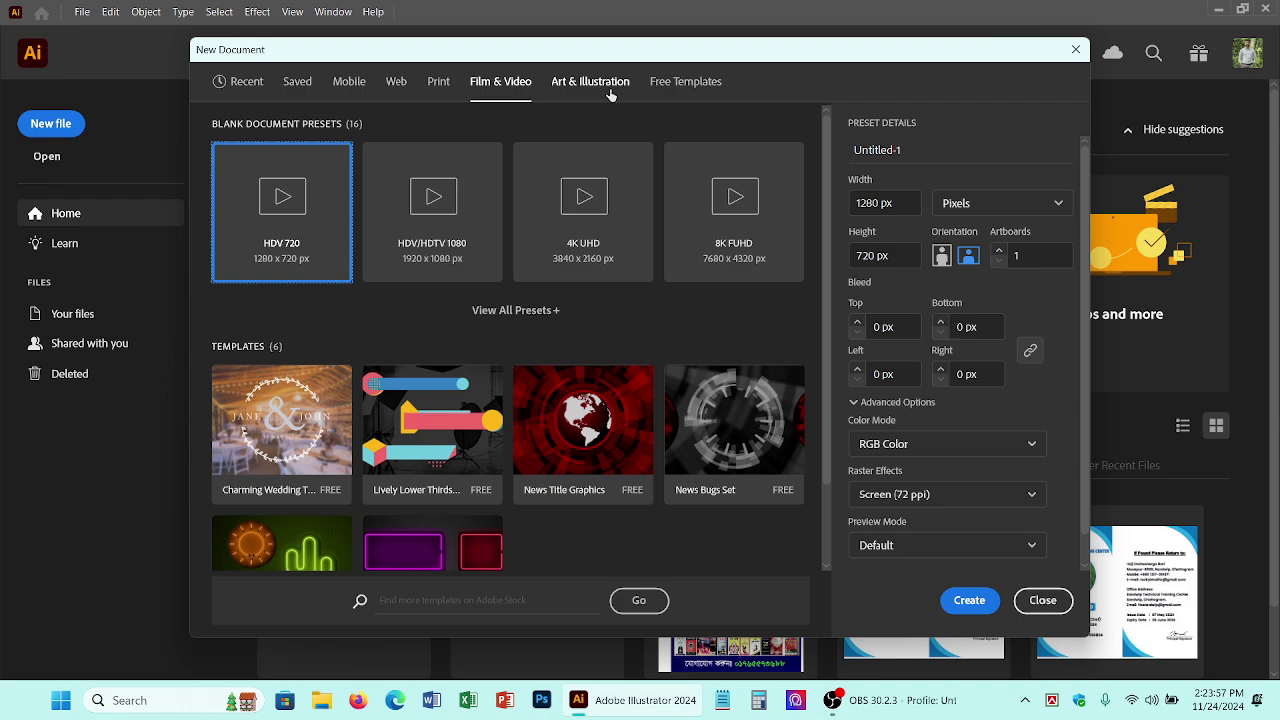
left_click(605, 90)
left_click(702, 88)
scroll(547, 349, "down", 2)
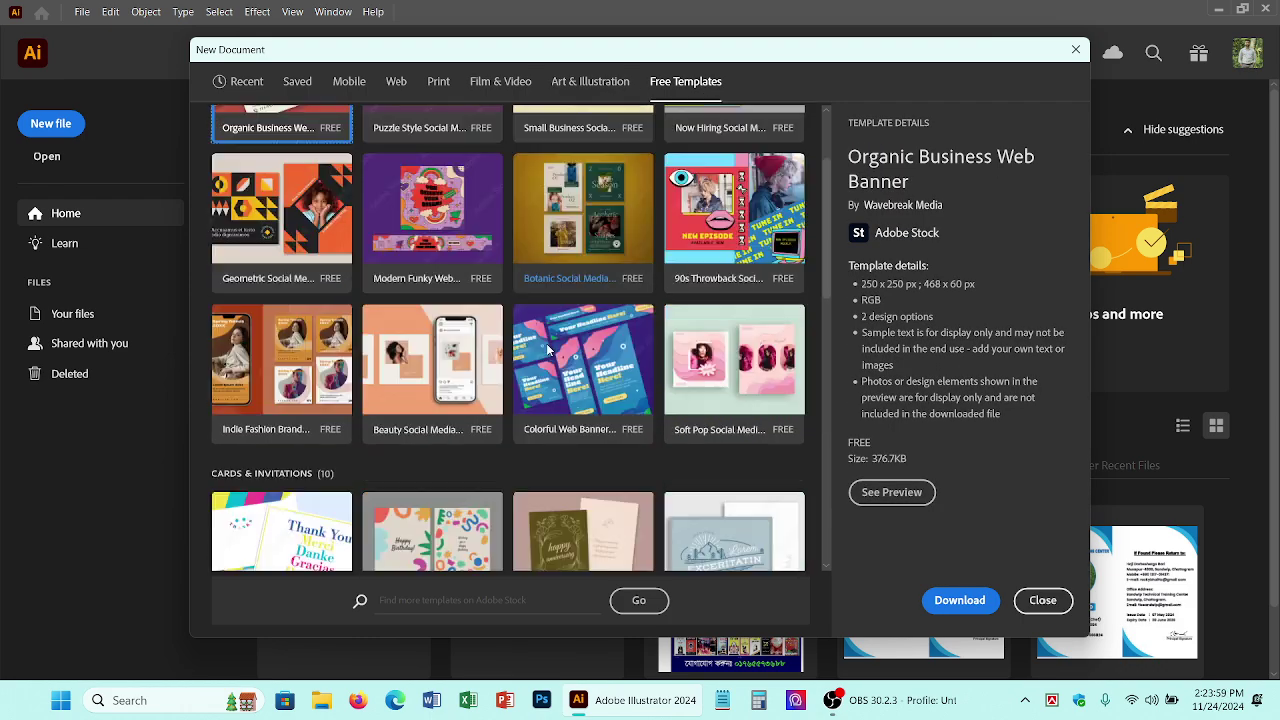
scroll(547, 349, "down", 10)
scroll(590, 390, "down", 1)
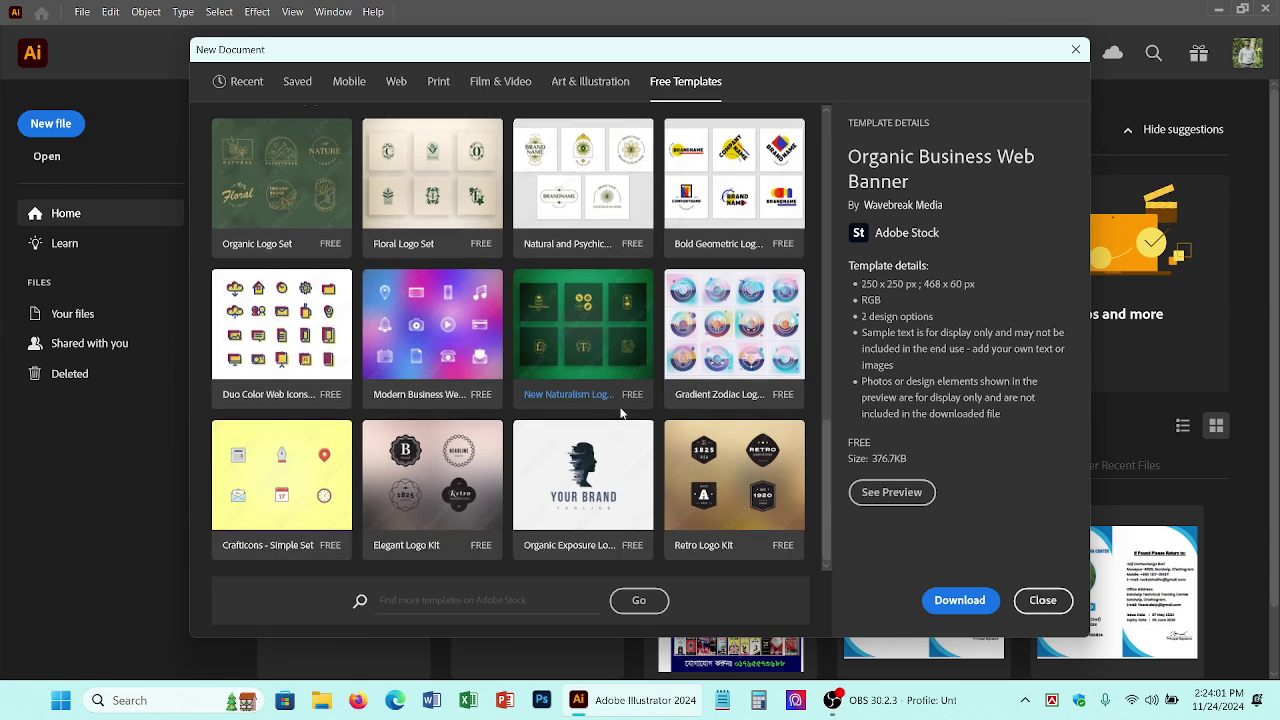
scroll(620, 413, "up", 11)
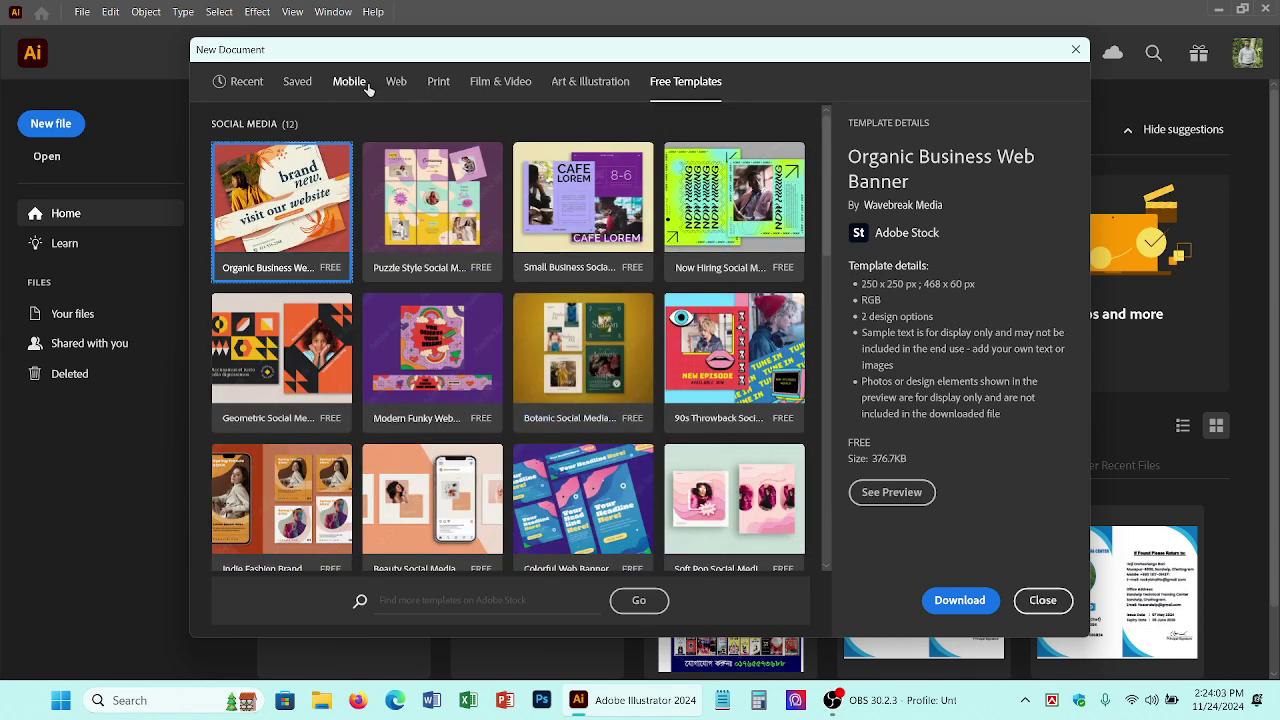
Step: Choose the Print preset category and name the new document "Adobe Illustrator Class 1"
left_click(435, 88)
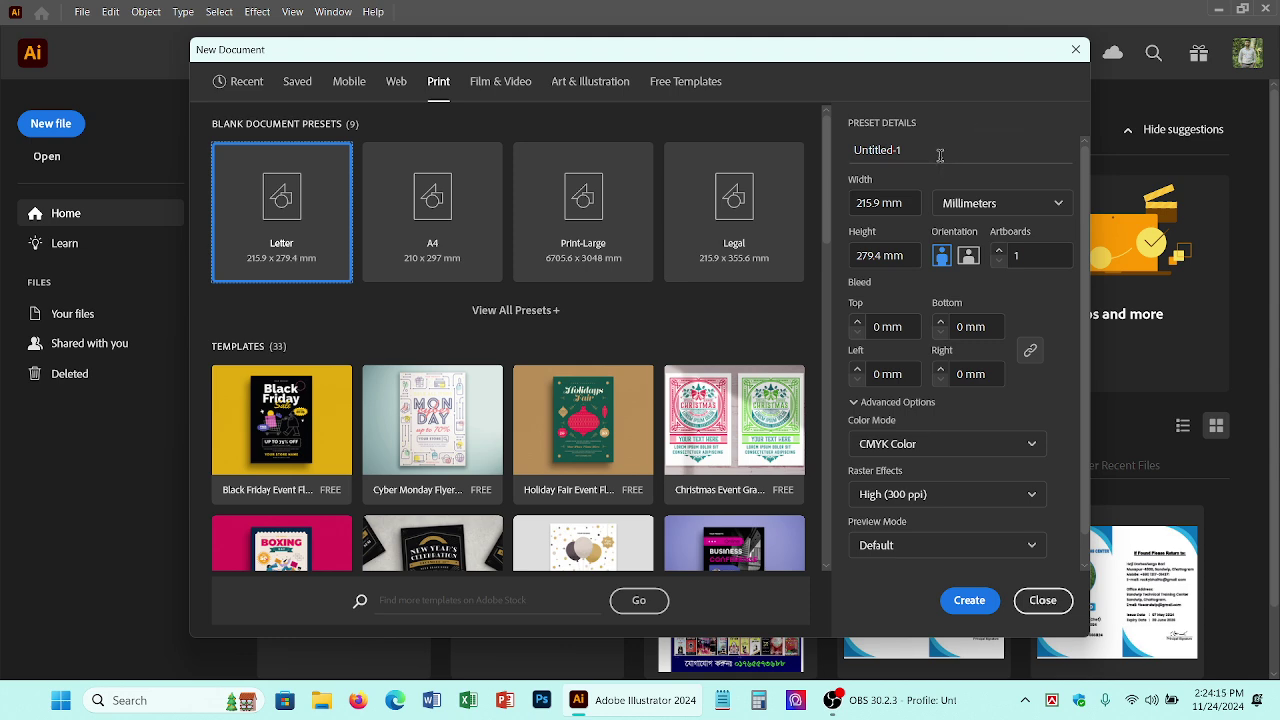
left_click(892, 150)
triple_click(880, 150)
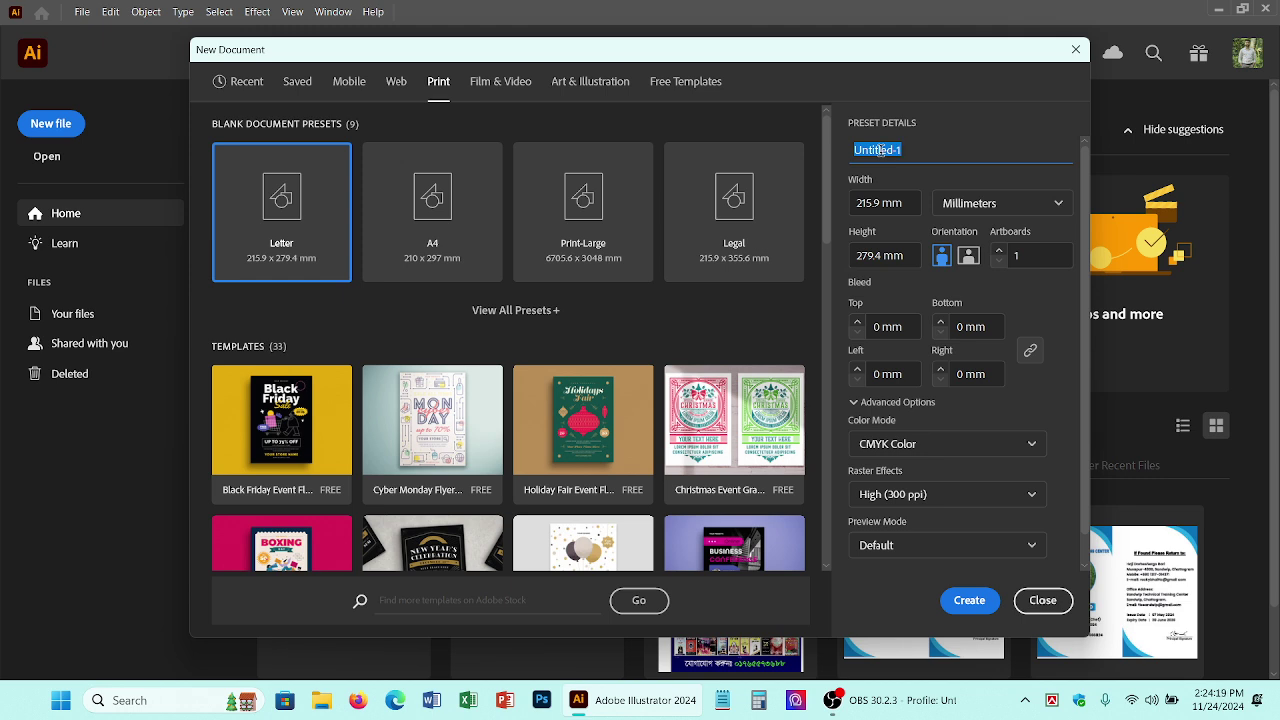
type("Ac")
type("obe Illus")
type("tr")
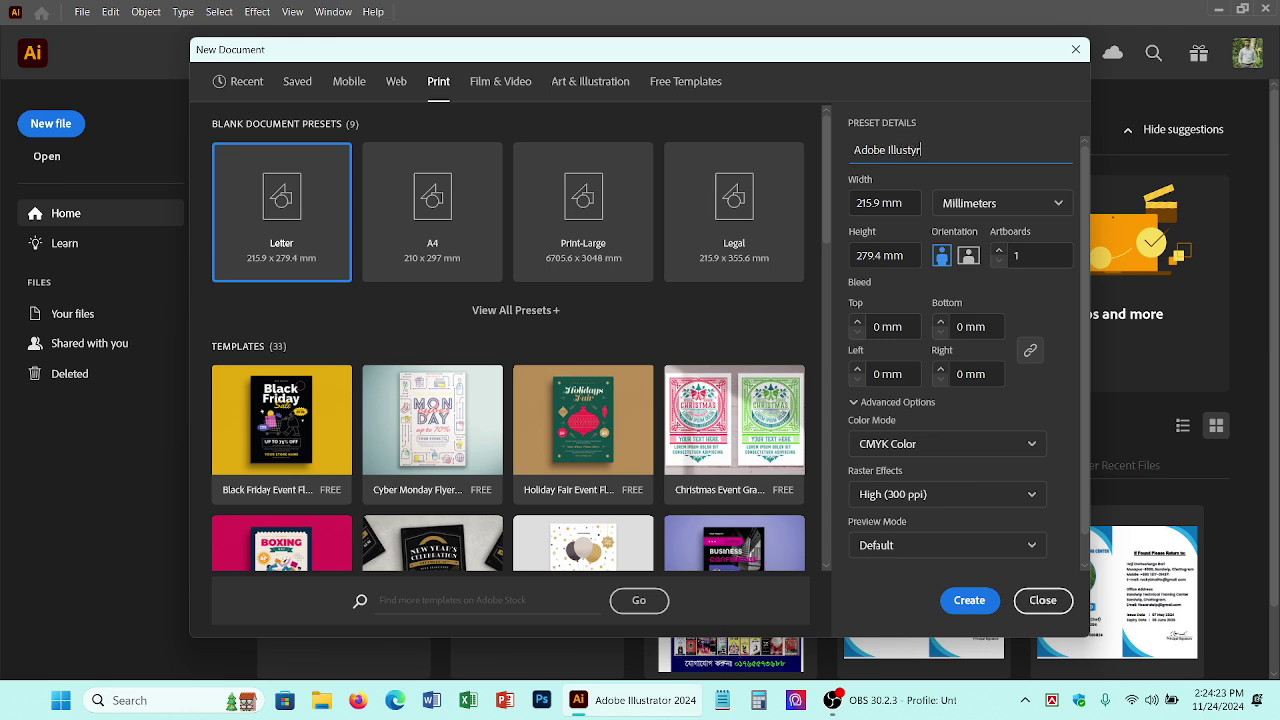
type("ator Class 1")
Step: Set the document units to Pixels and make both the width and the height 300 px
left_click(882, 197)
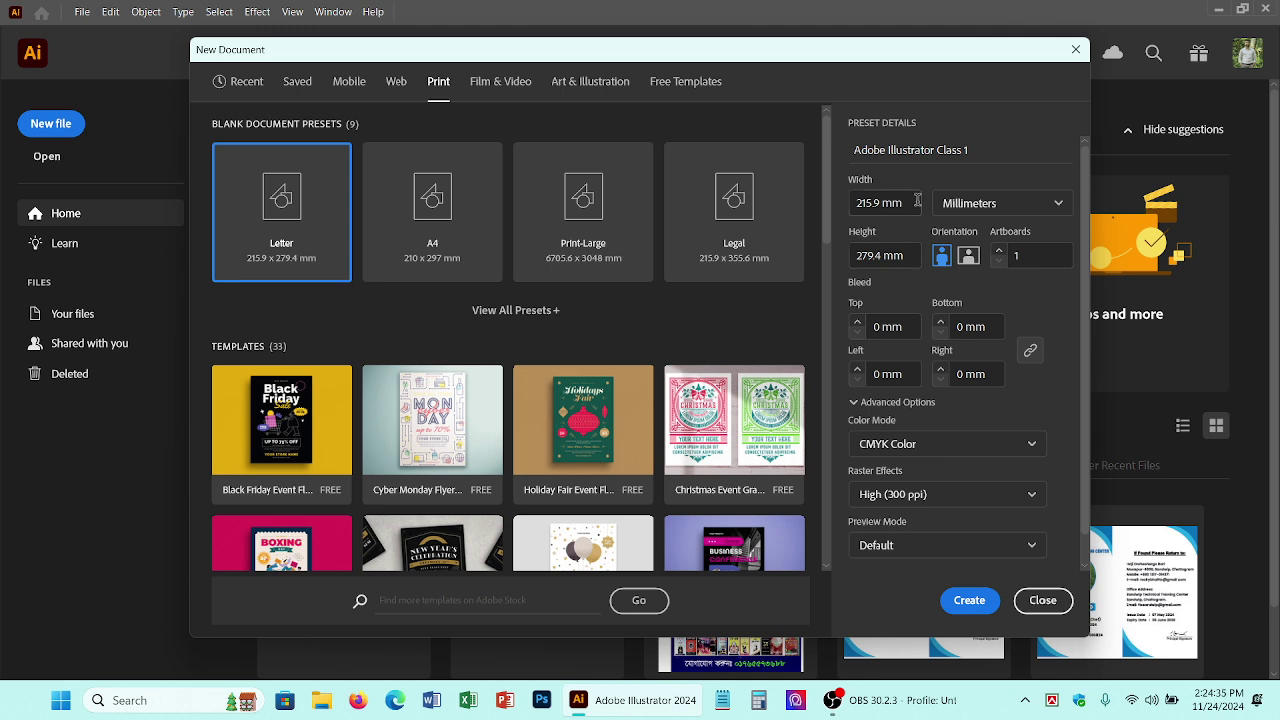
left_click(984, 209)
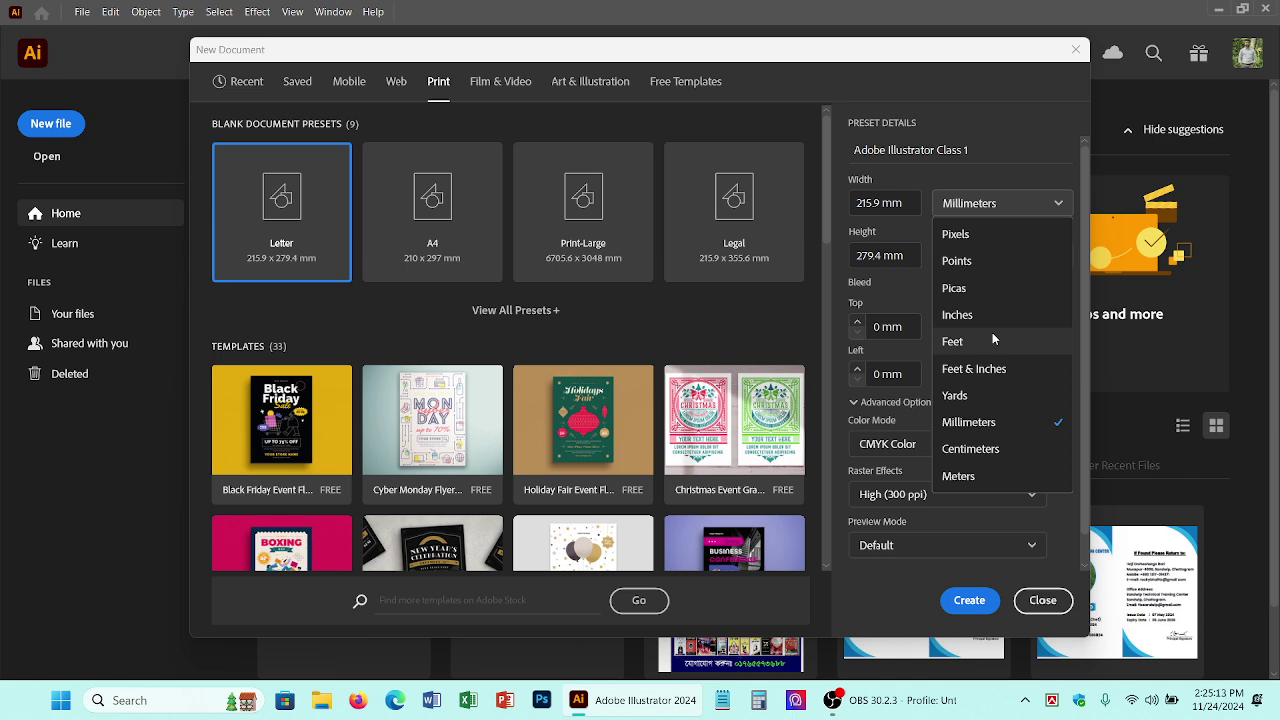
left_click(971, 239)
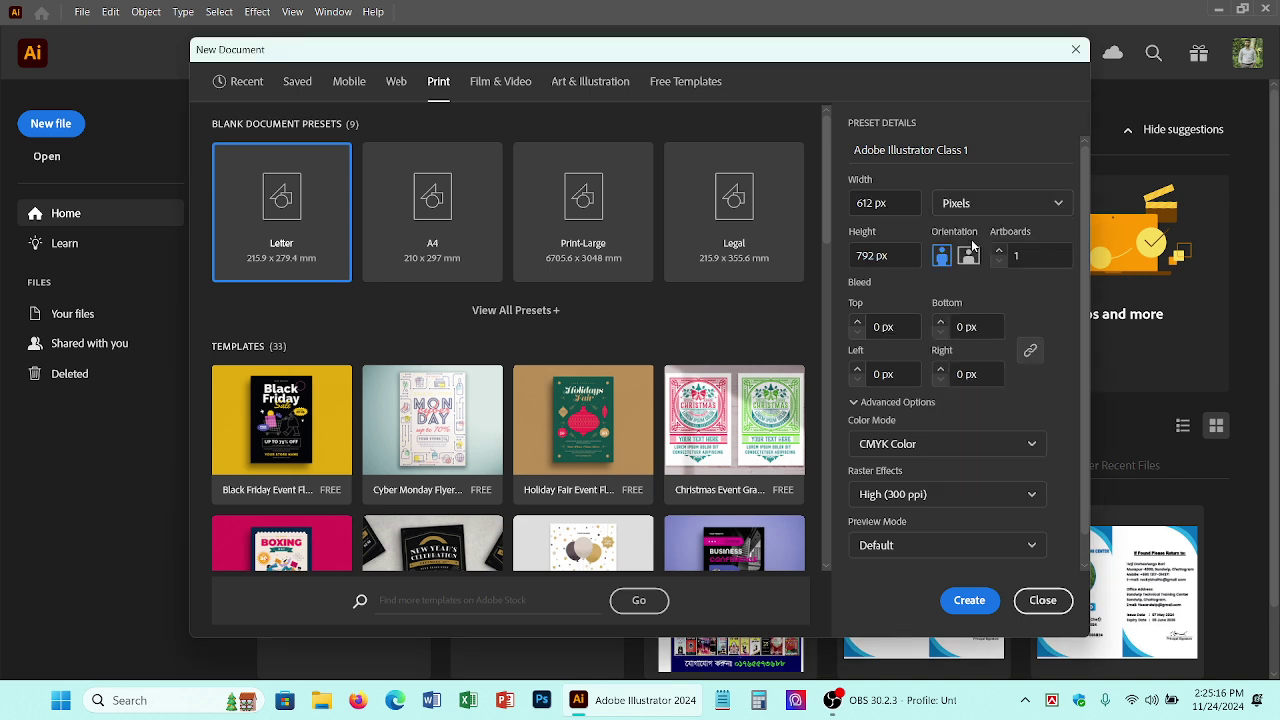
double_click(870, 203)
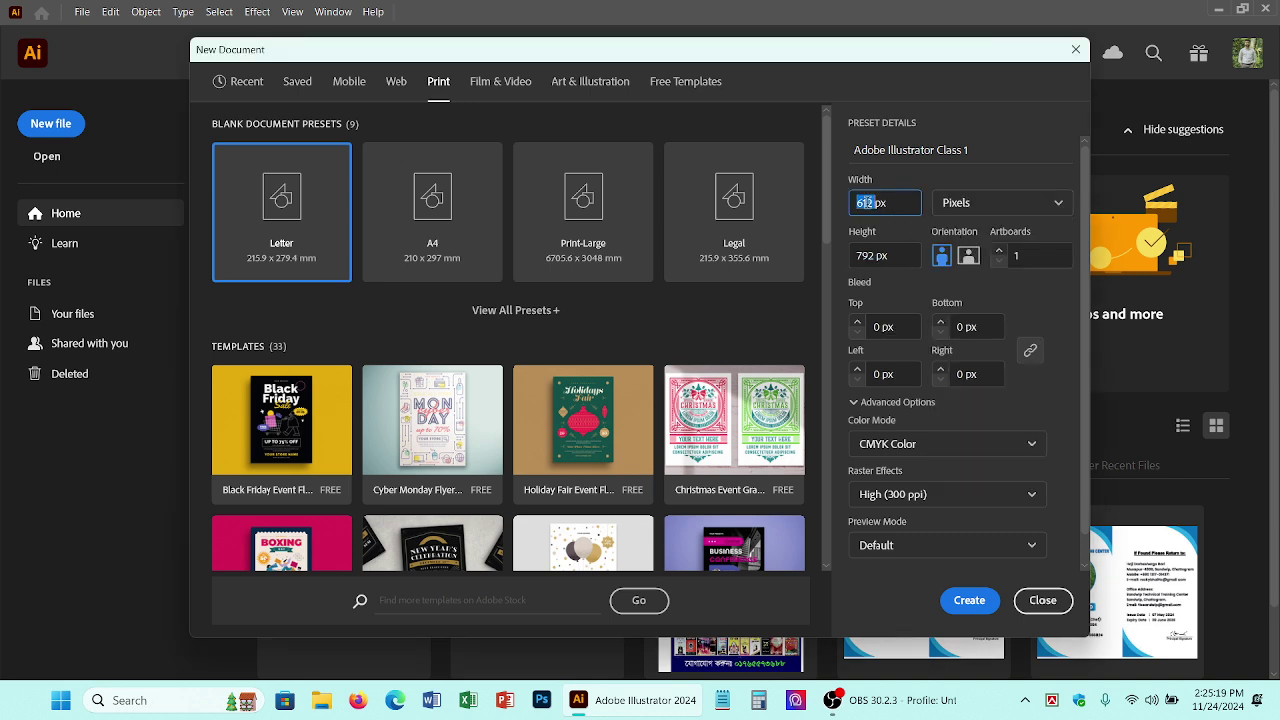
triple_click(867, 202)
type("300")
left_click(866, 256)
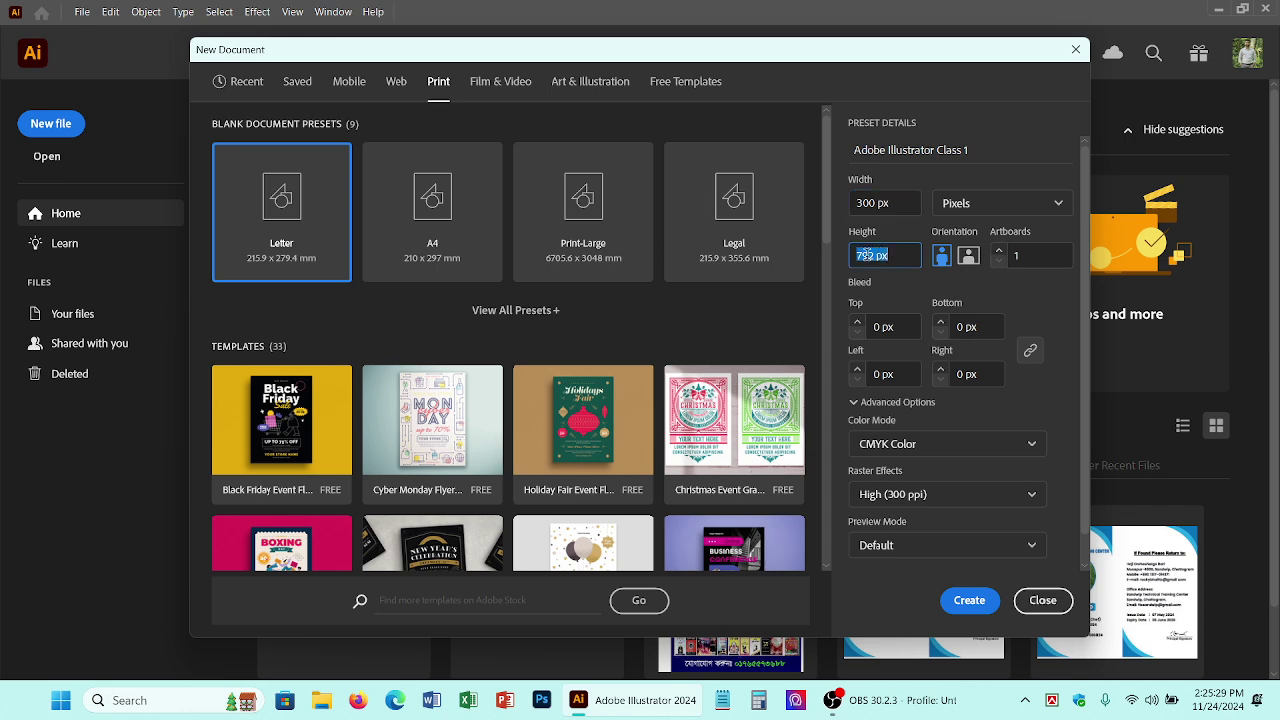
type("300")
left_click(903, 206)
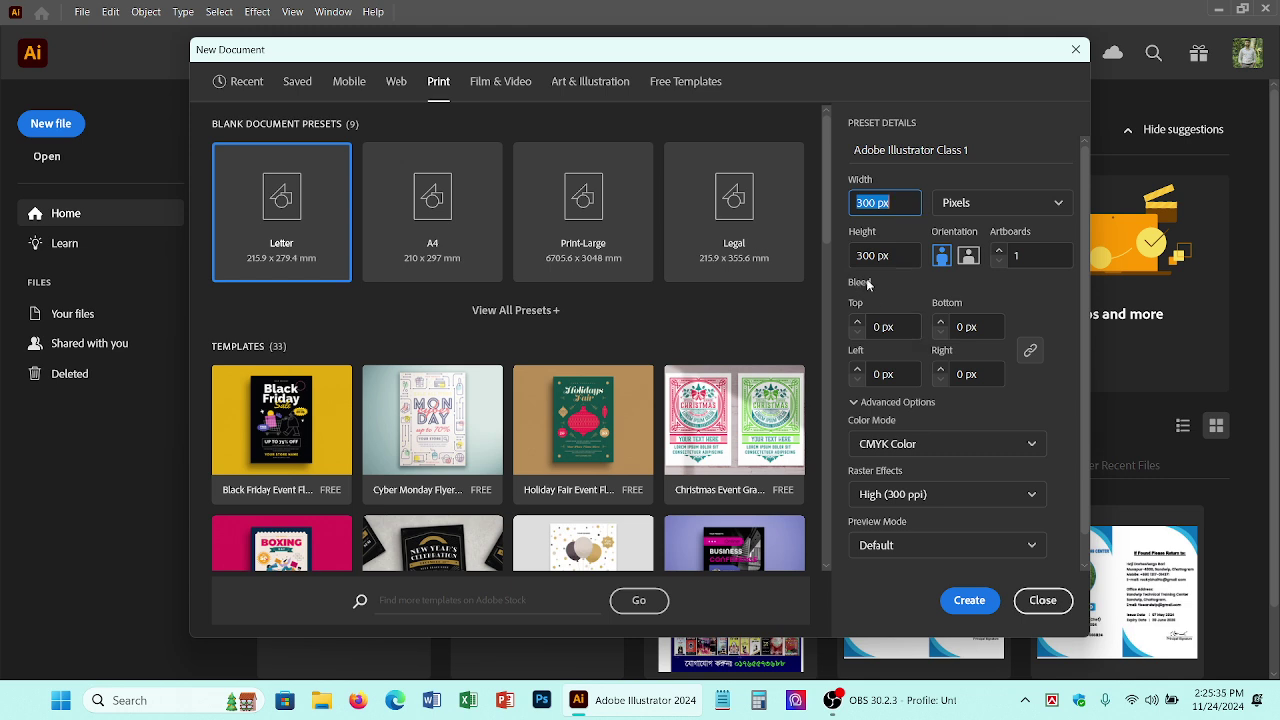
Step: Set the document's color mode to RGB Color and open the raster effects resolution choices
scroll(952, 388, "down", 1)
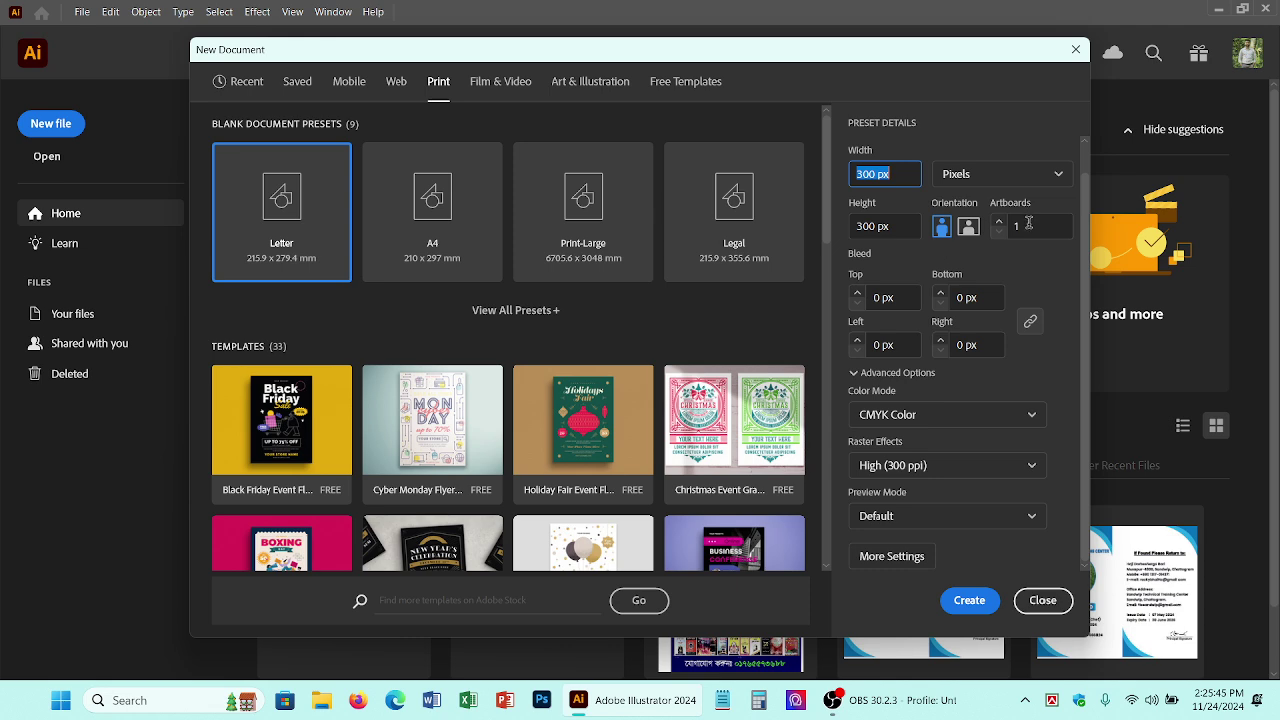
left_click(918, 414)
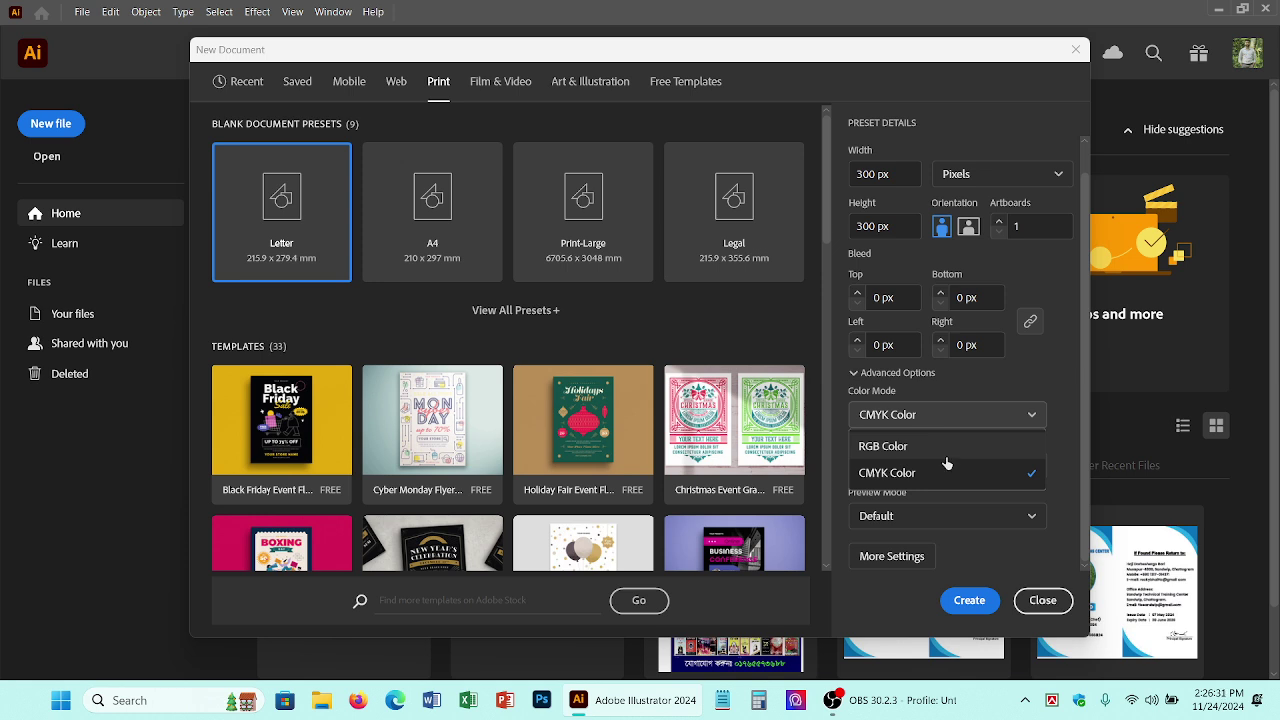
left_click(927, 450)
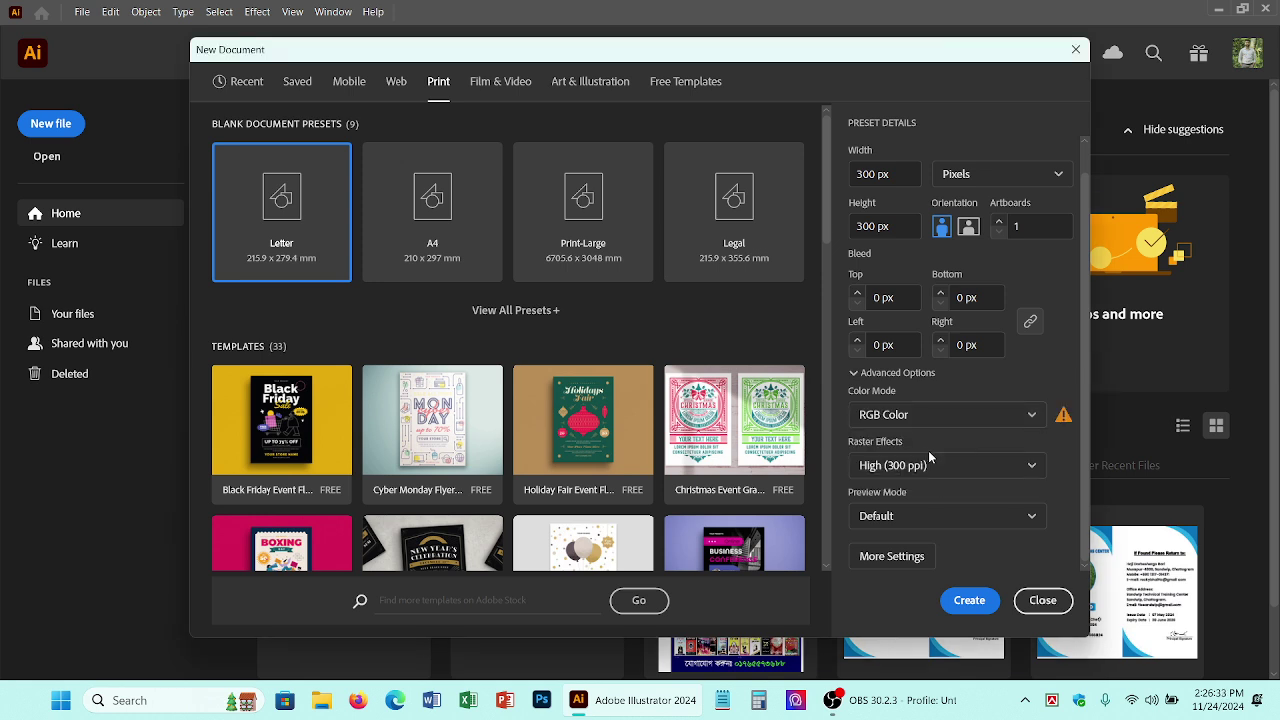
left_click(966, 466)
left_click(966, 466)
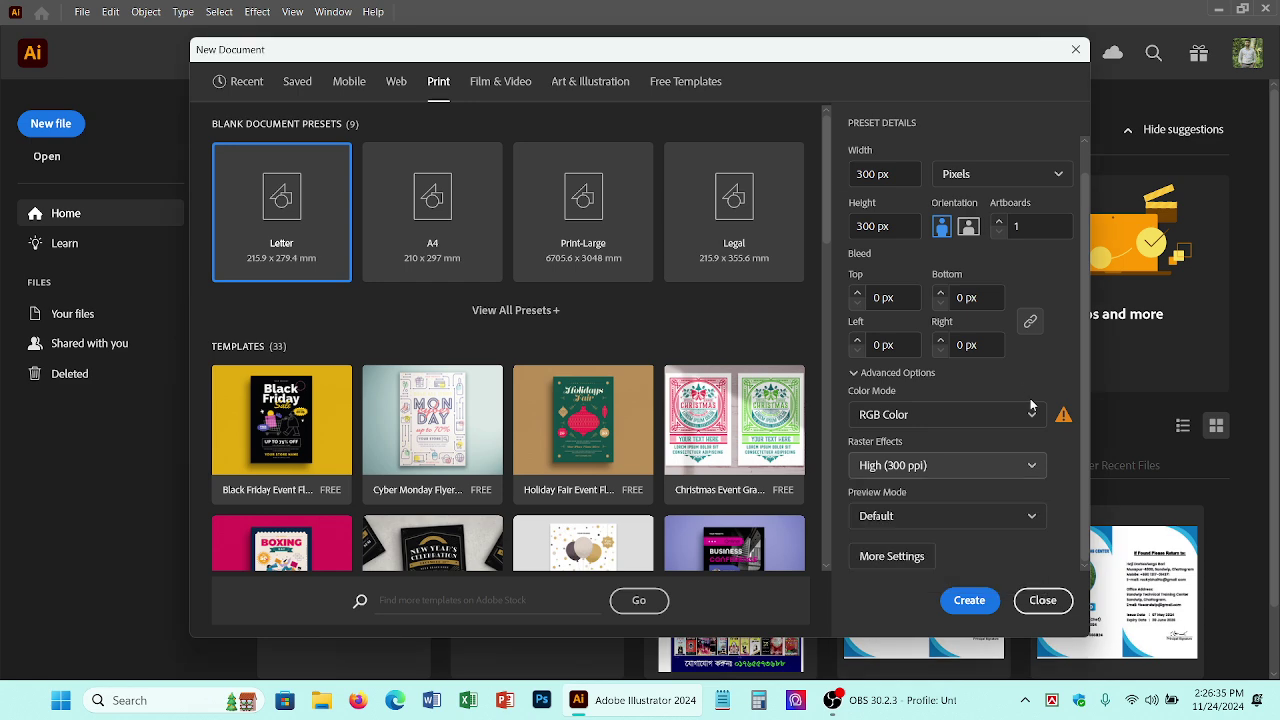
left_click(982, 474)
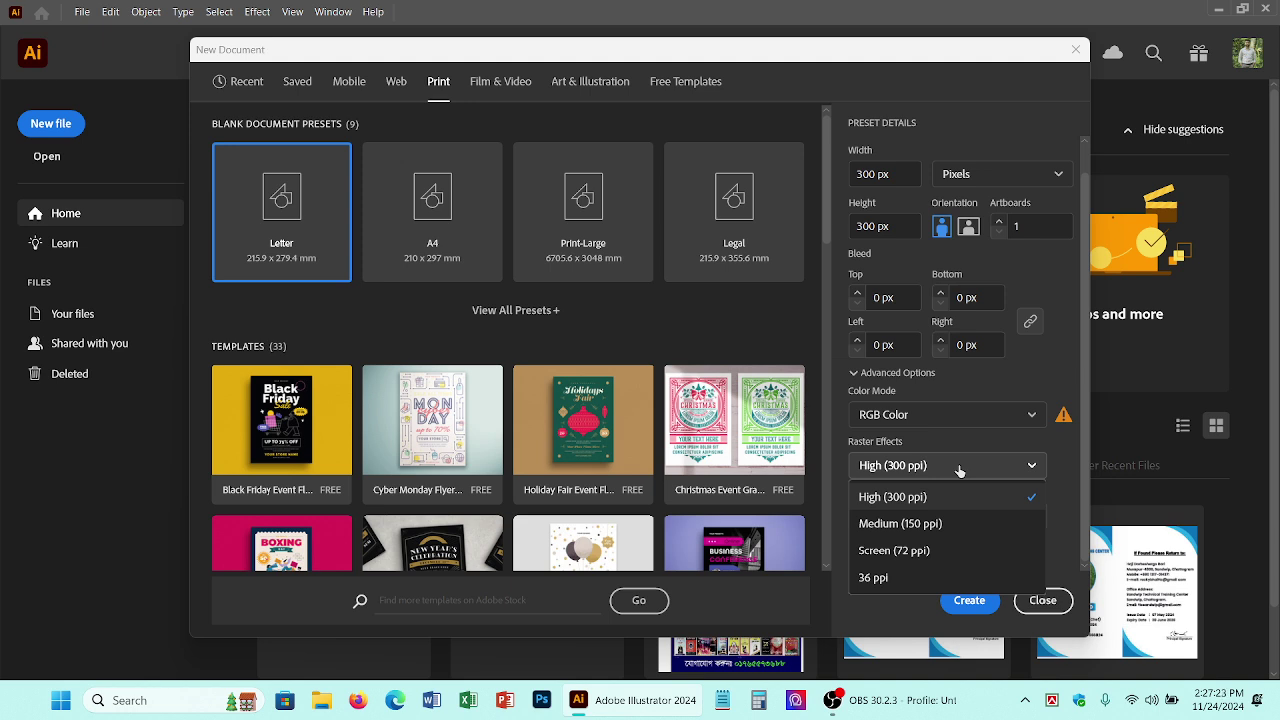
Step: Browse the Downloads folder in File Explorer for a sample image, checking the blonde-girl black T-shirt mock-up folder
key("super+e")
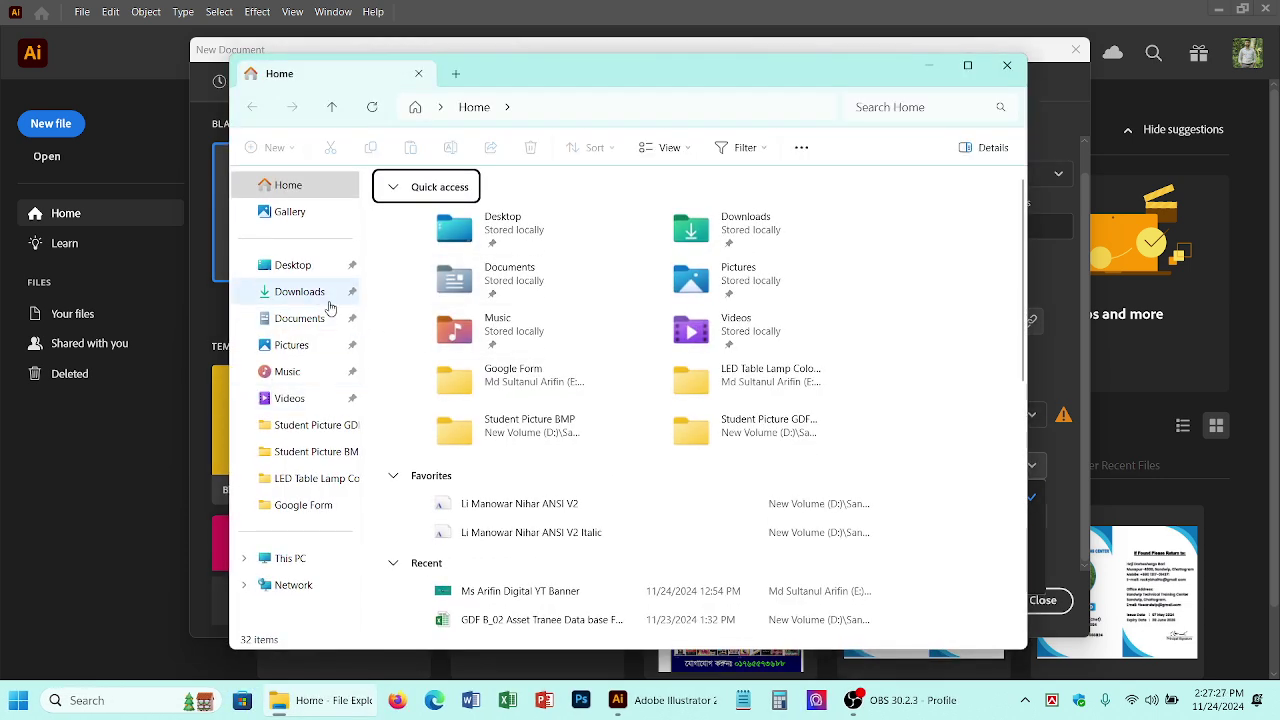
left_click(299, 291)
scroll(800, 440, "down", 15)
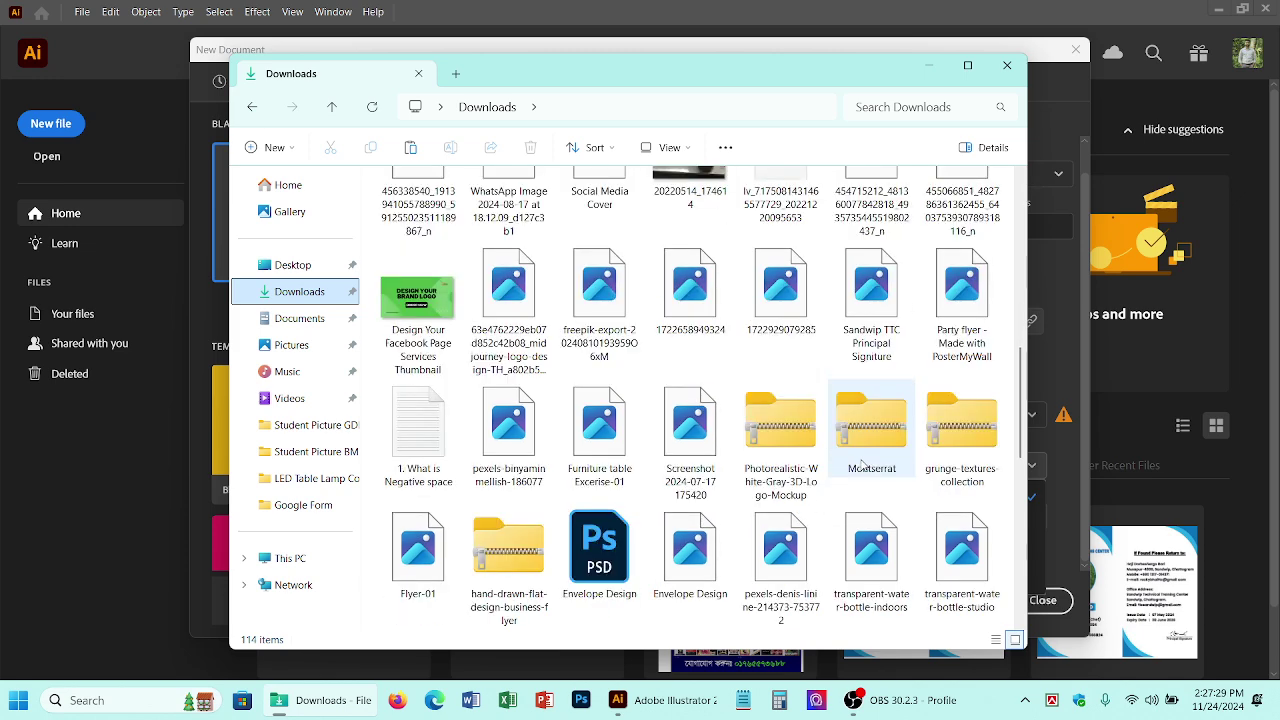
scroll(866, 465, "down", 6)
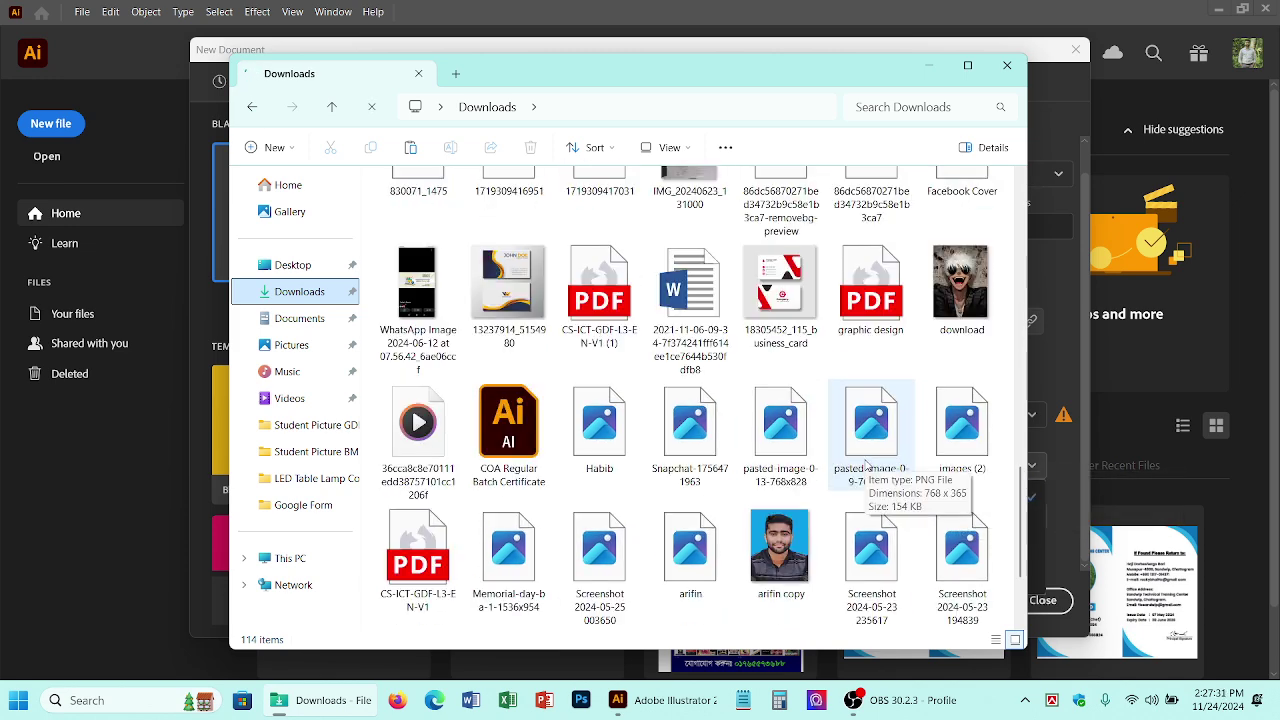
scroll(866, 465, "down", 2)
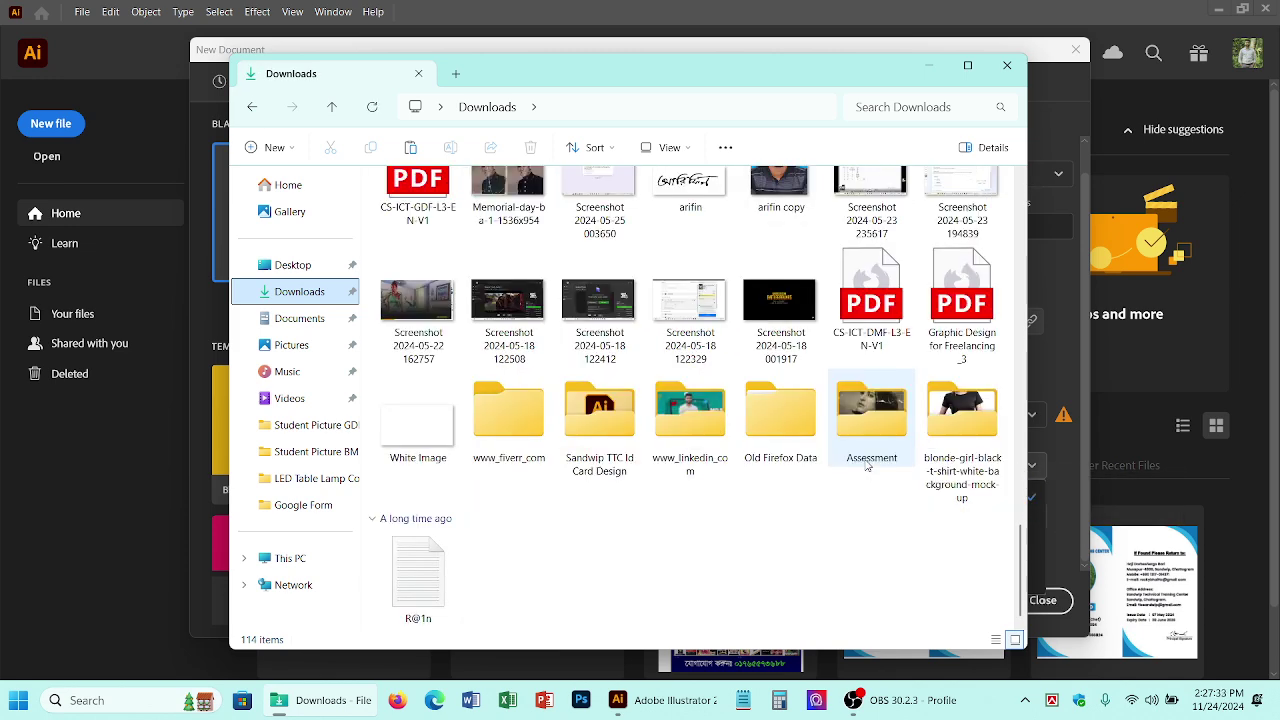
scroll(960, 430, "up", 2)
scroll(970, 430, "down", 2)
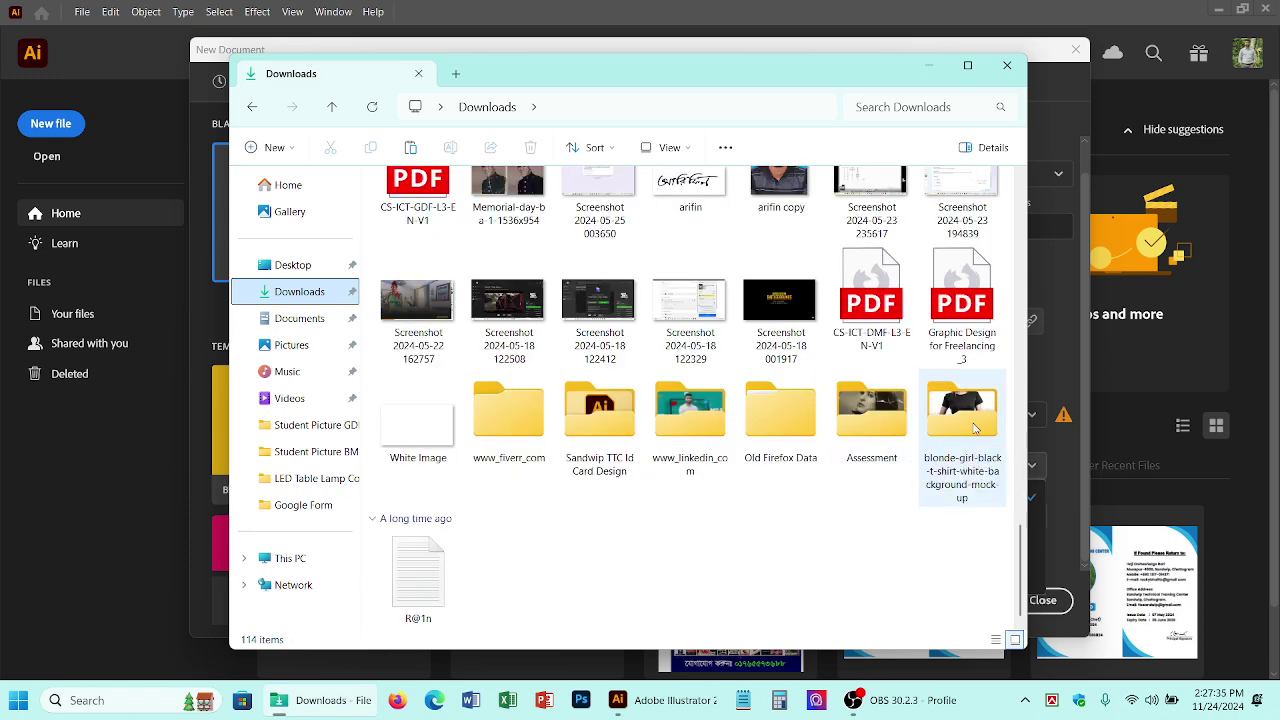
double_click(975, 428)
left_click(1014, 639)
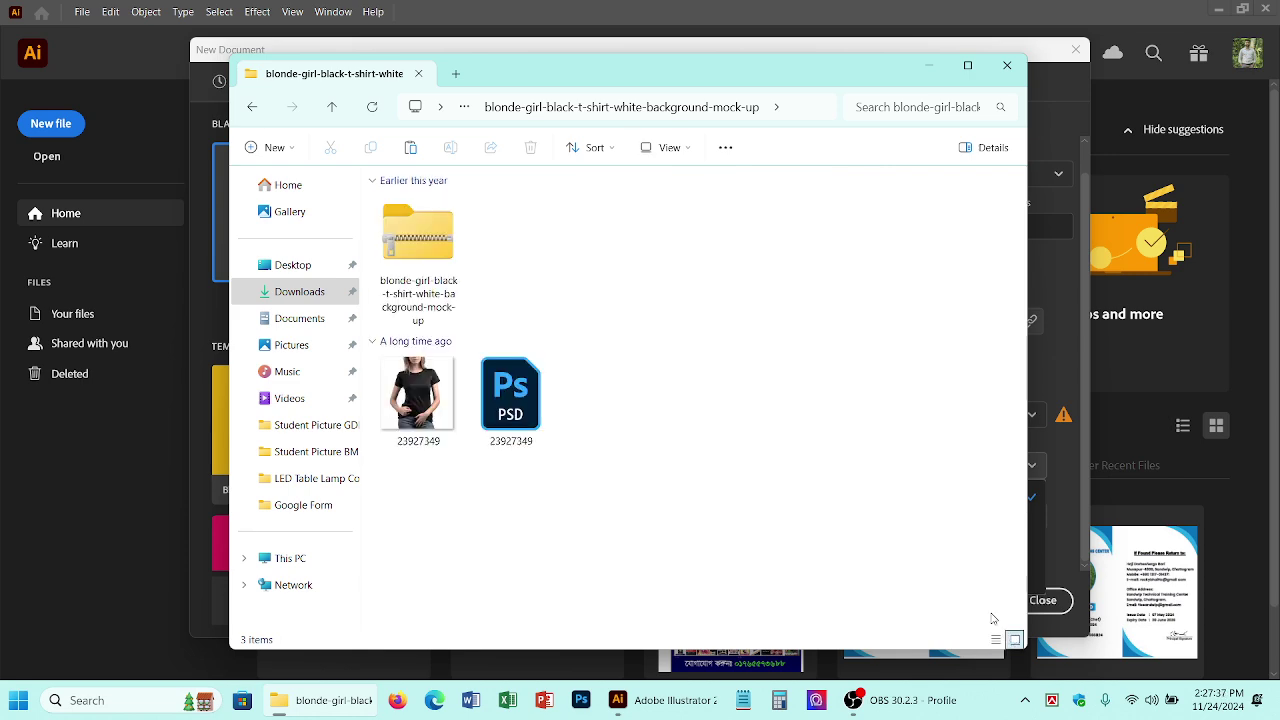
key("alt+Left")
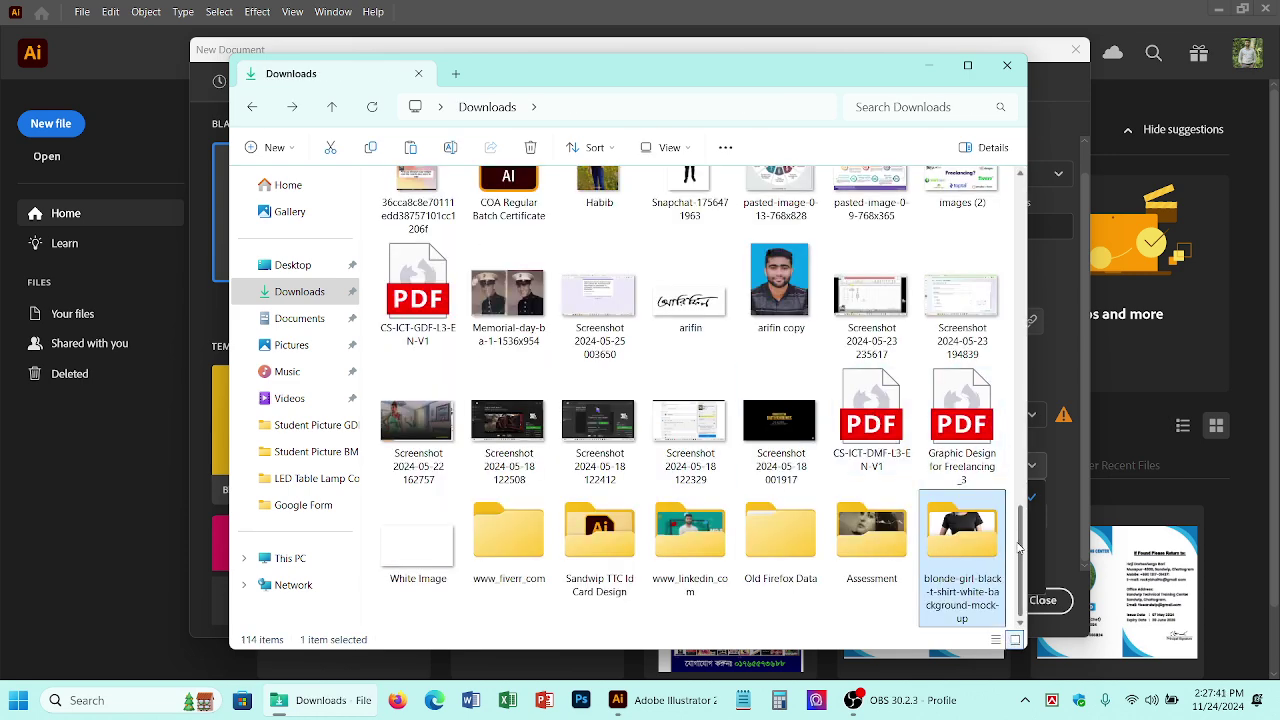
Step: Open the cover image from the www_linkedin_com folder and zoom in to examine its resolution
scroll(1019, 547, "up", 1)
double_click(696, 570)
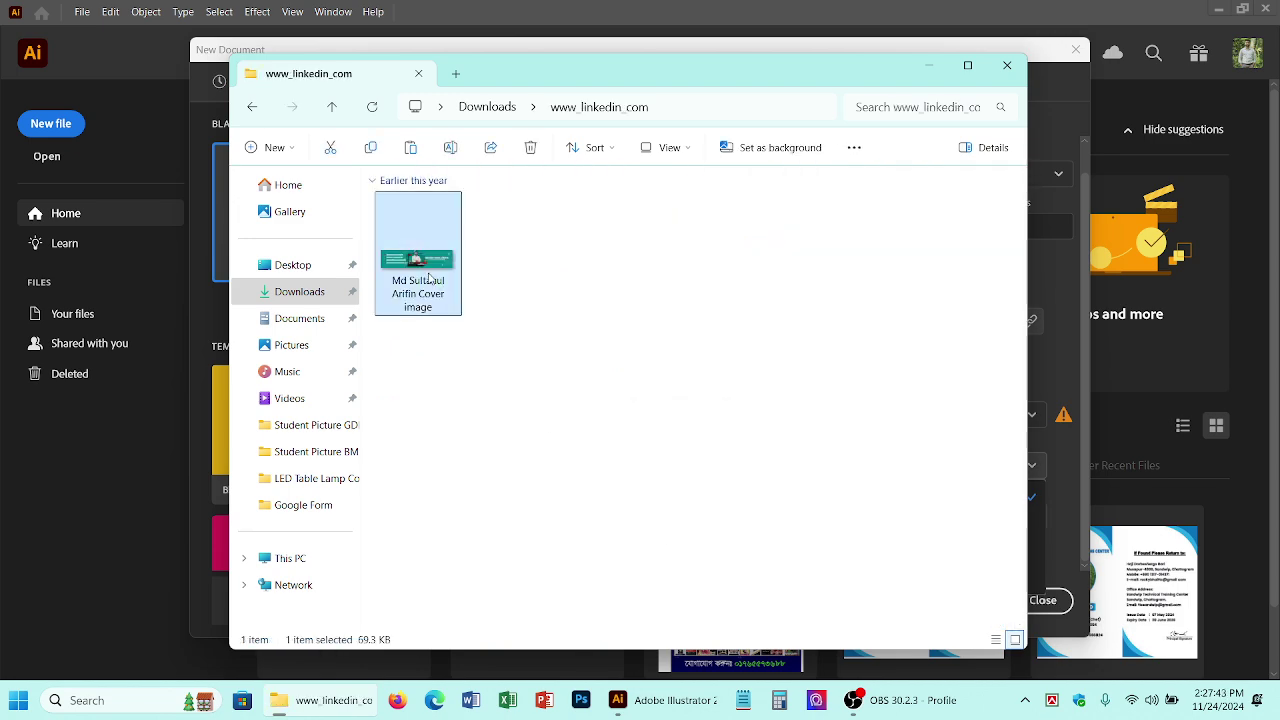
double_click(428, 277)
scroll(555, 317, "up", 5)
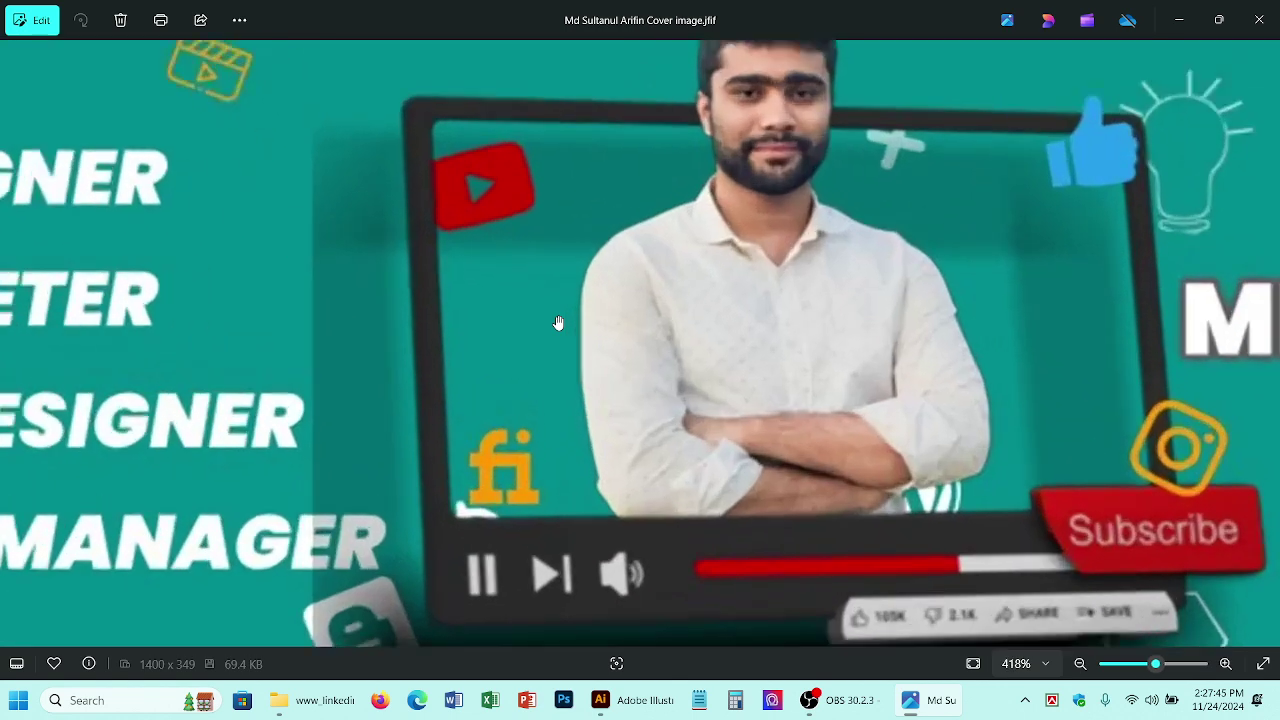
Step: Inspect the pixel quality of the cover image's lettering and icons at up to 800% magnification, and close the image
scroll(558, 323, "up", 3)
left_click_drag(286, 251, 728, 370)
left_click_drag(606, 149, 718, 400)
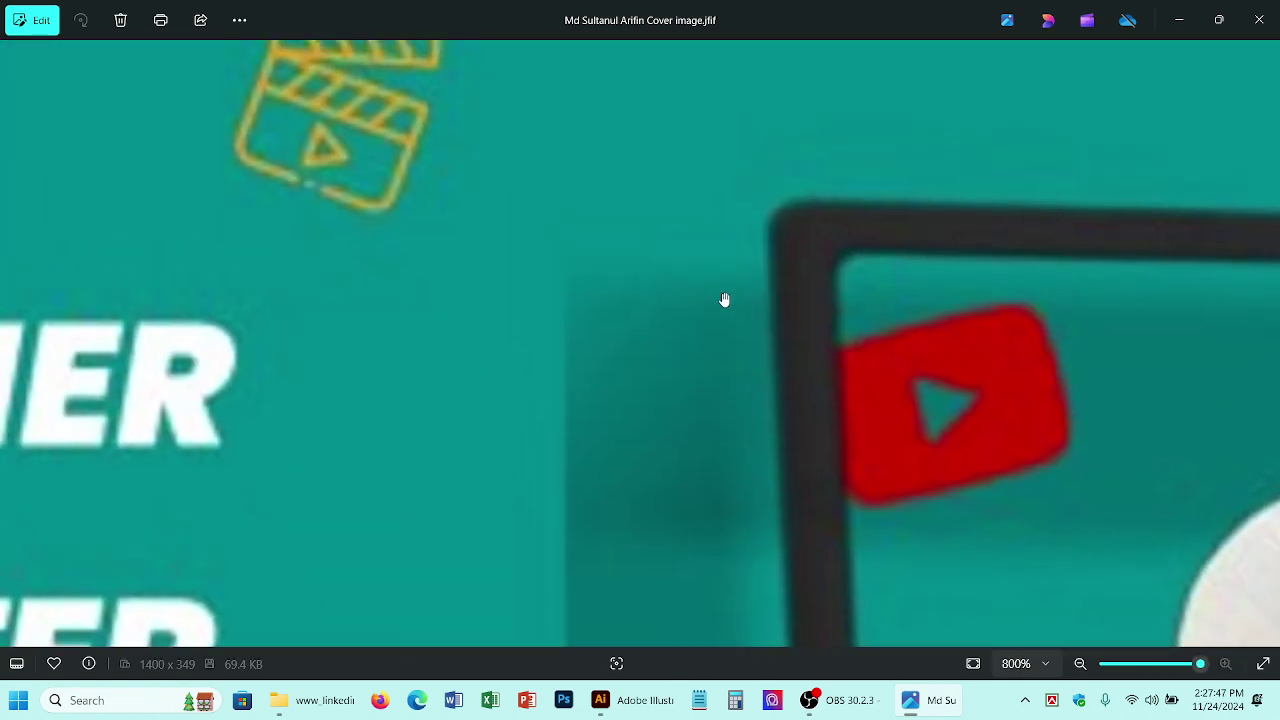
left_click_drag(714, 270, 852, 415)
left_click_drag(620, 270, 868, 290)
scroll(489, 365, "down", 3)
left_click_drag(434, 403, 802, 365)
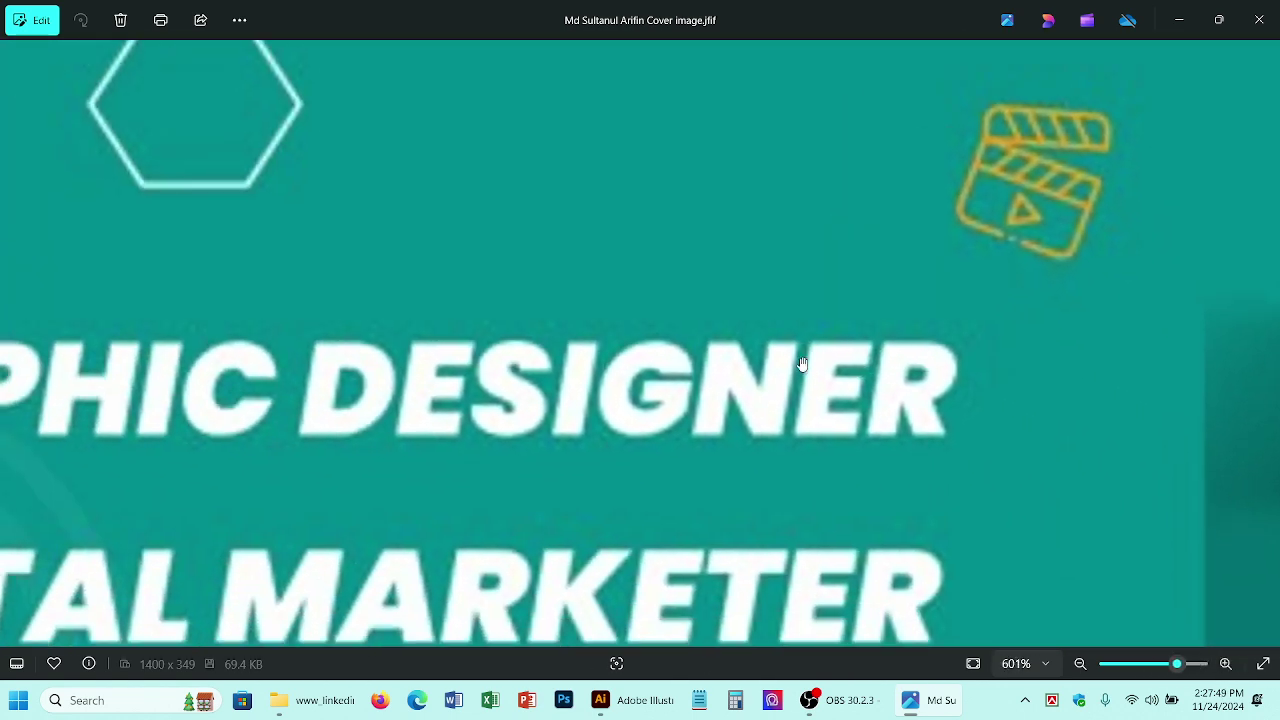
scroll(380, 385, "up", 3)
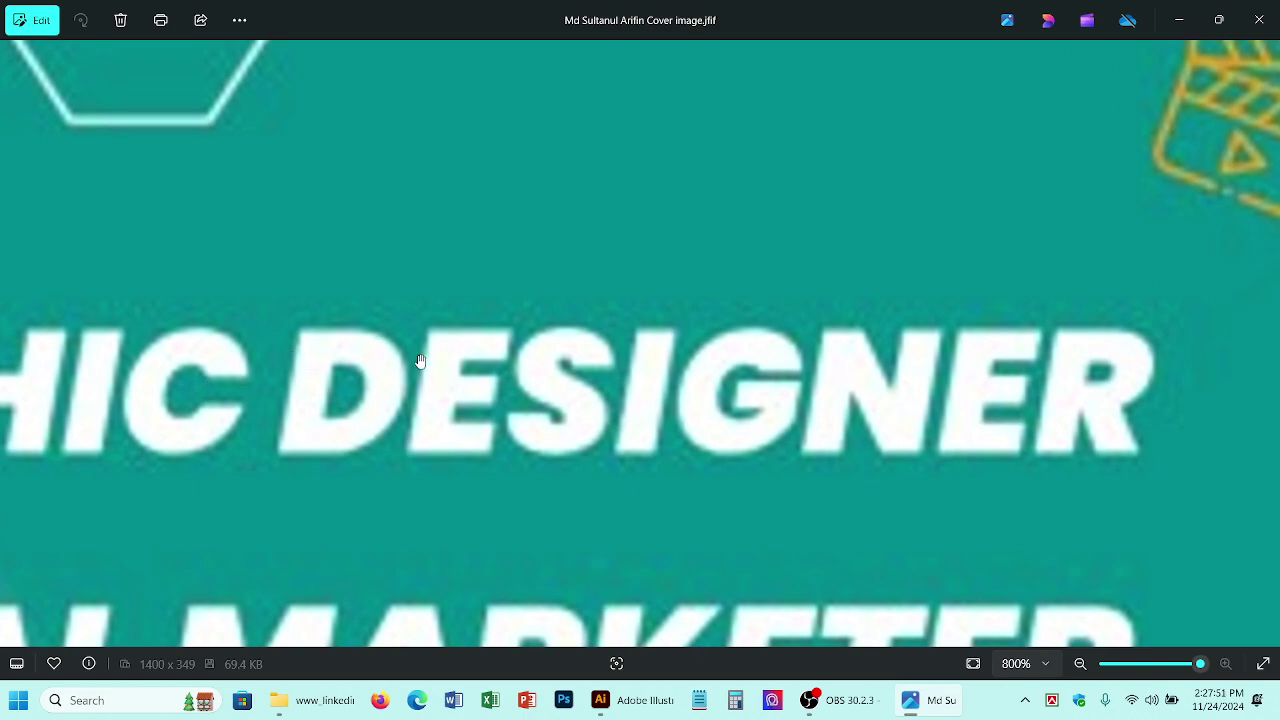
scroll(420, 361, "down", 6)
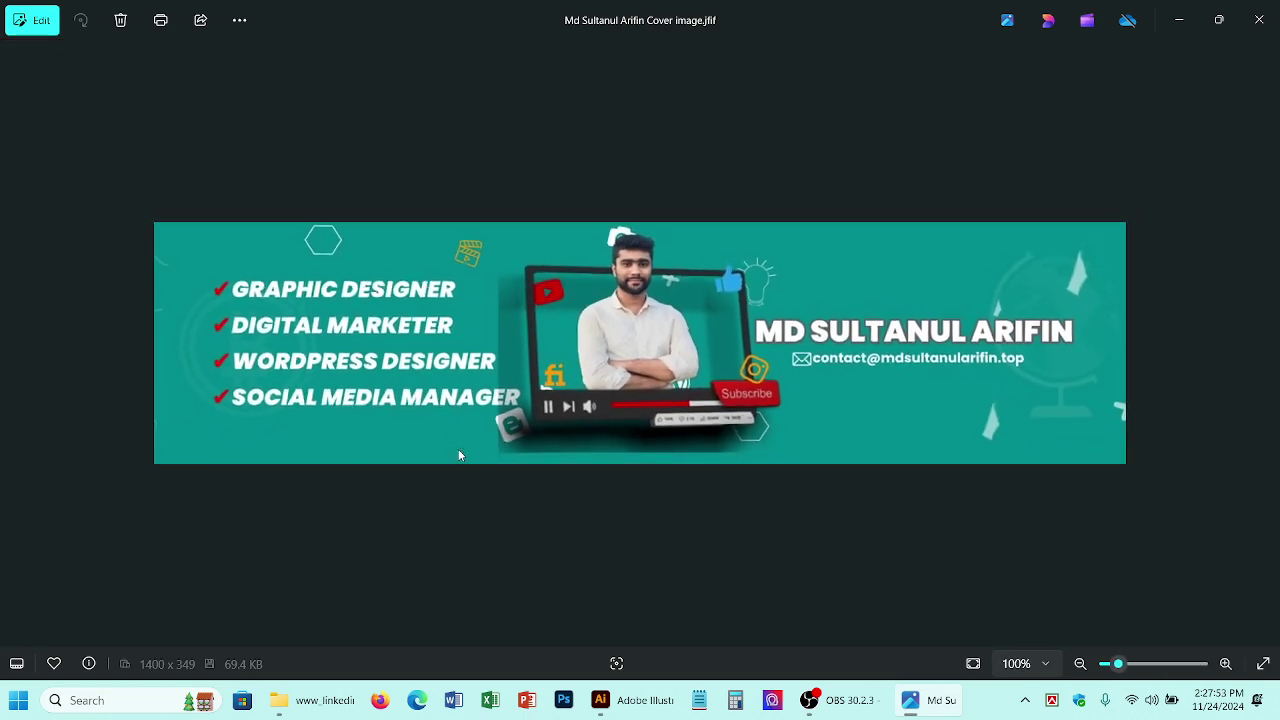
scroll(458, 455, "up", 4)
key("alt+F4")
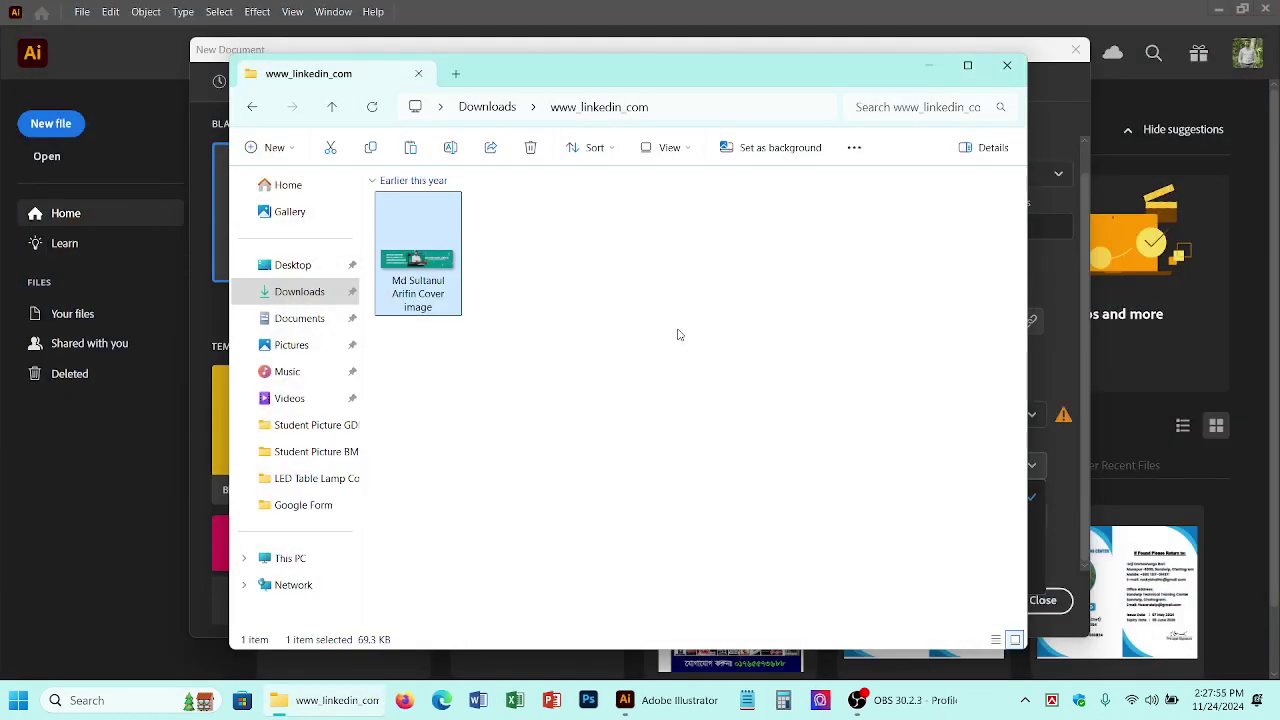
Step: Look through the Sandwip TTC Id Card Design and www_fiverr_com folders in Downloads for another sample image
key("alt+Left")
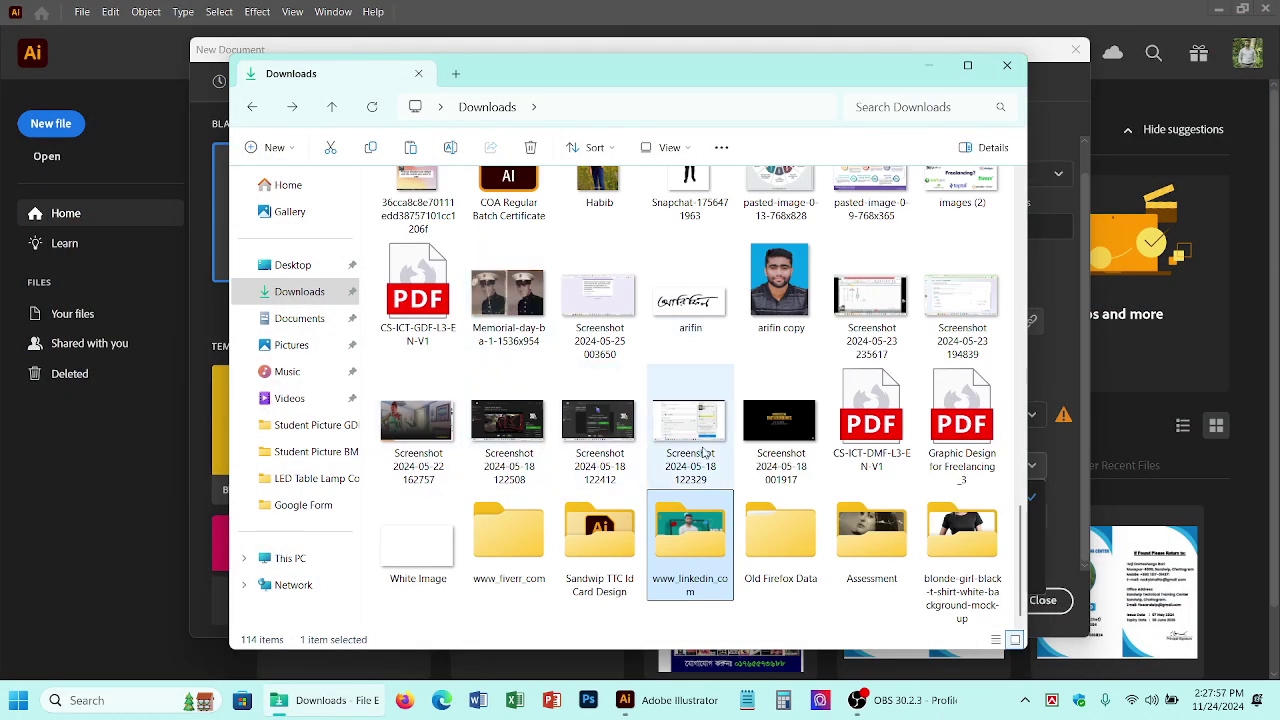
double_click(617, 533)
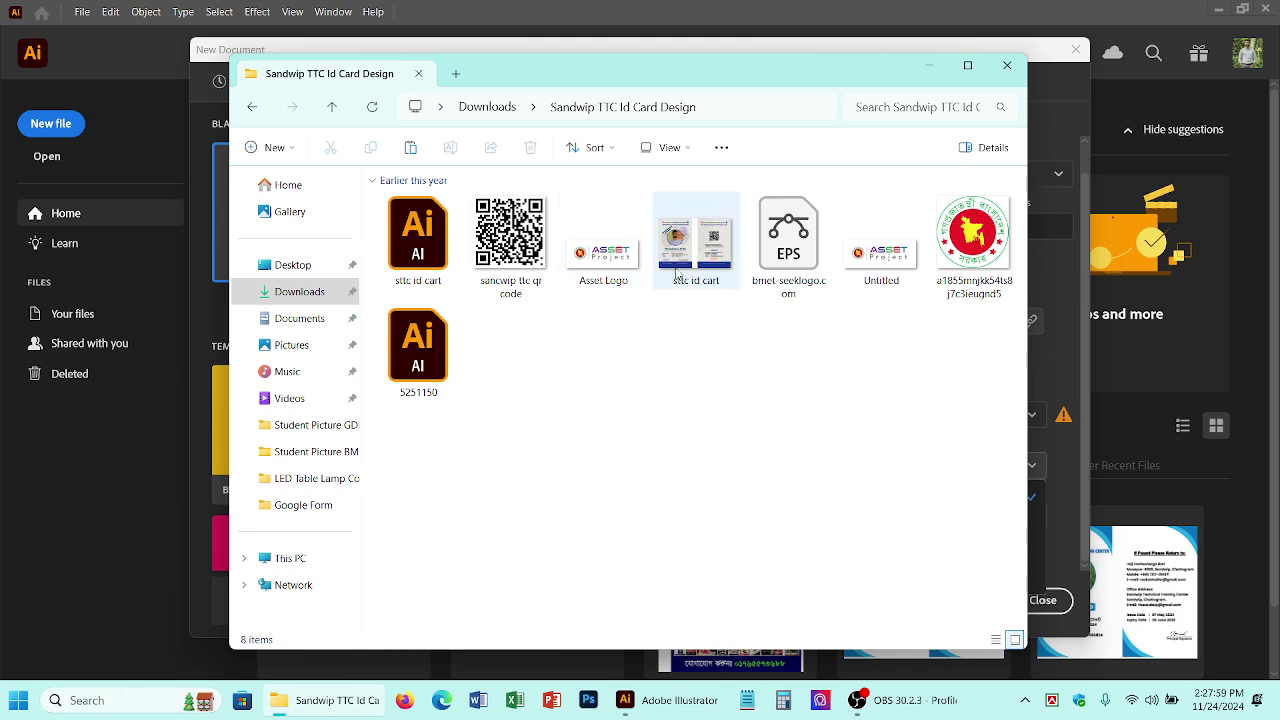
key("alt+Left")
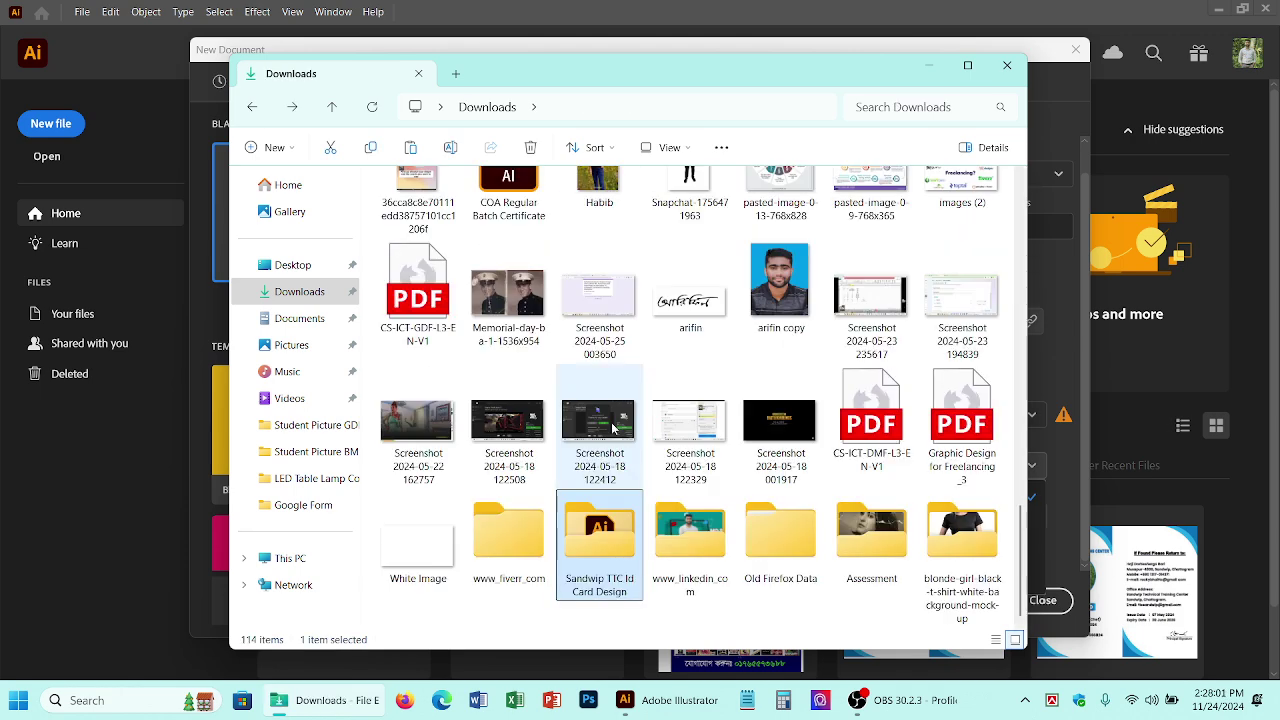
double_click(509, 535)
key("alt+Left")
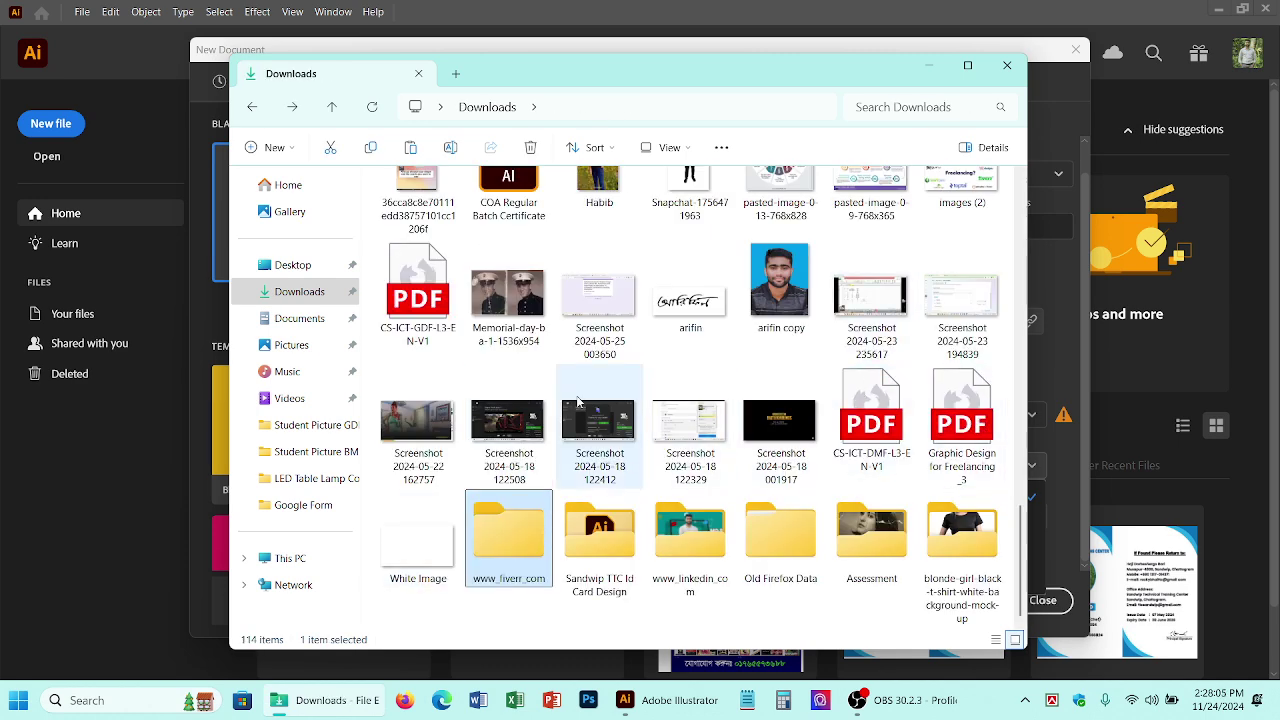
scroll(578, 402, "up", 2)
scroll(762, 357, "up", 3)
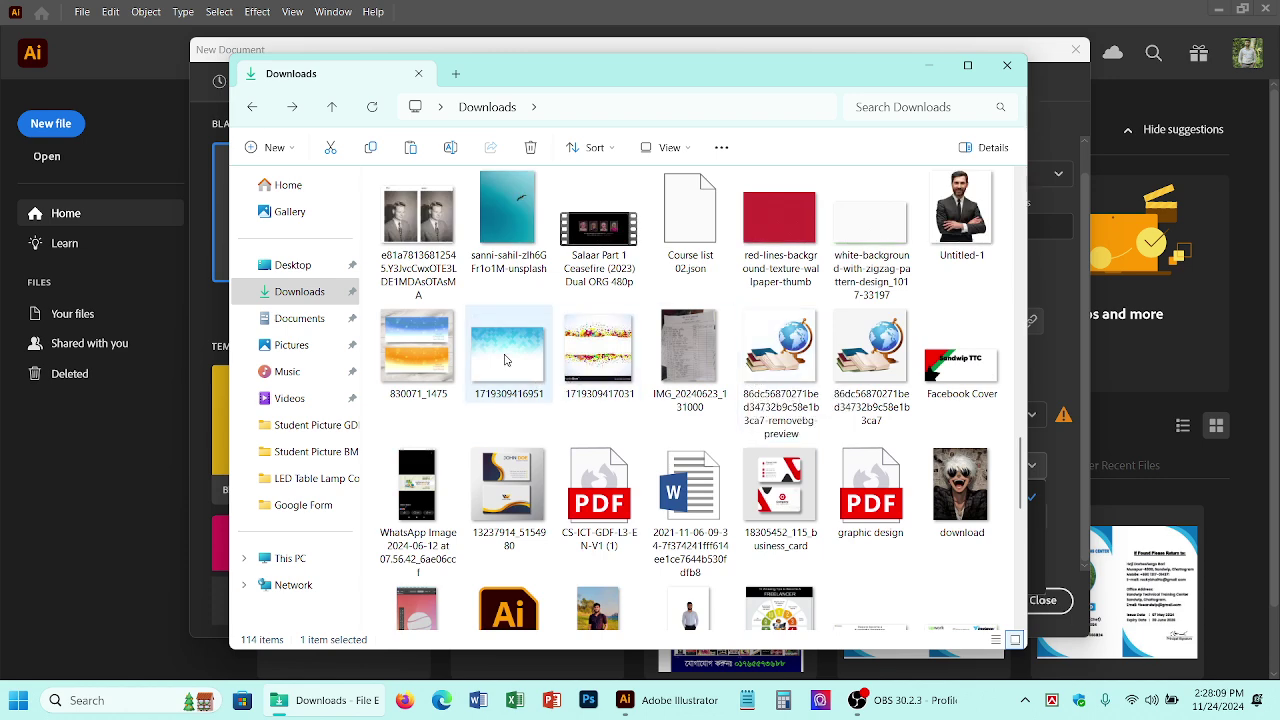
Step: Open the business card image 13237914_5154980, examine its contact text and logo name at high magnification, and close it
left_click(509, 490)
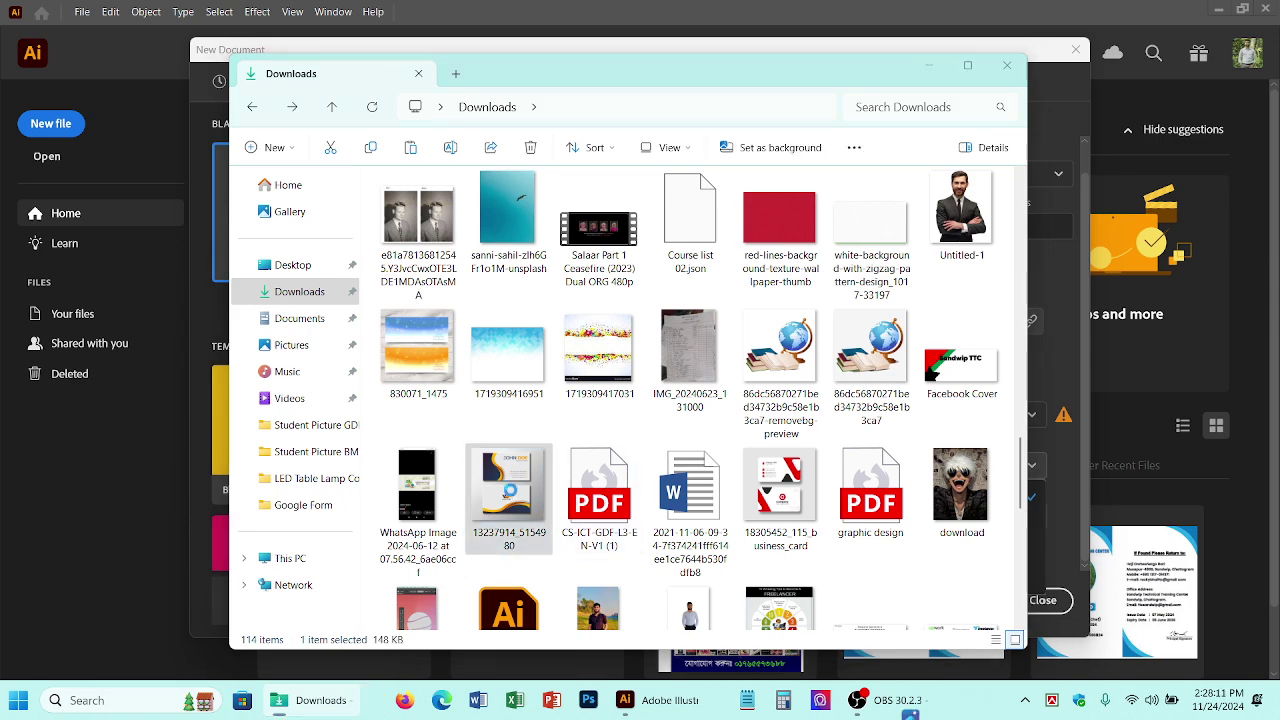
scroll(688, 241, "up", 10)
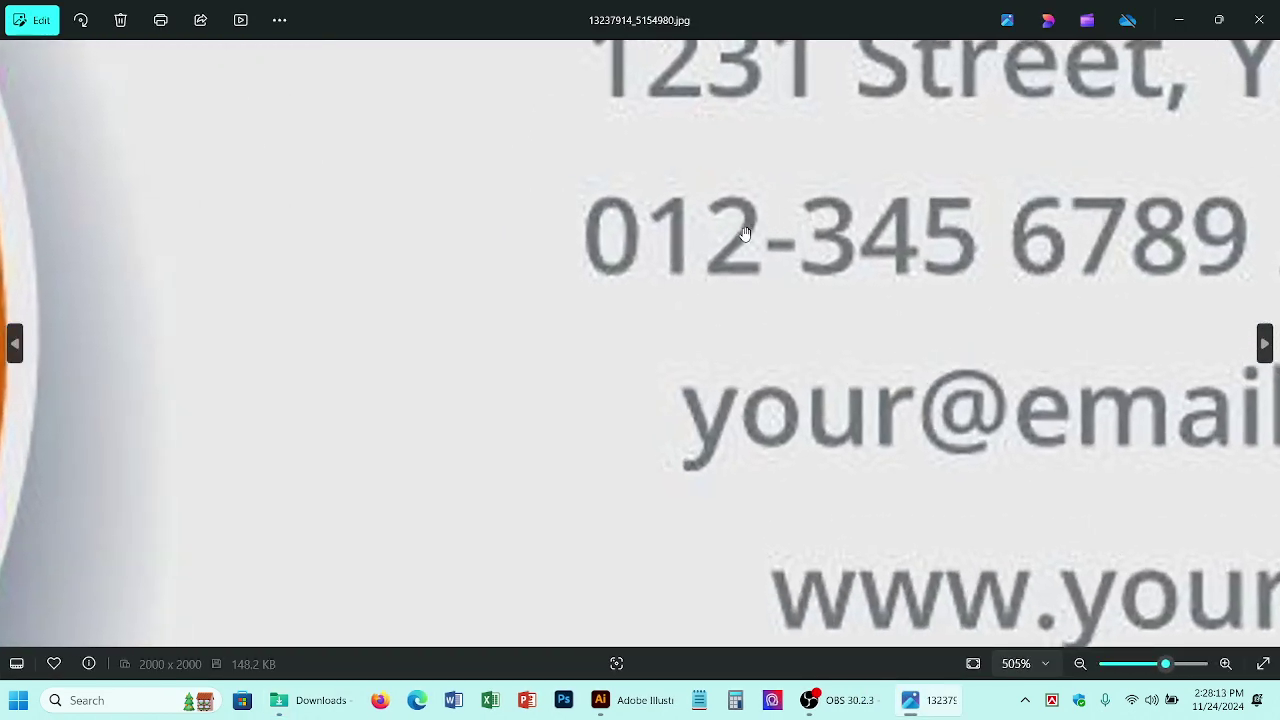
scroll(745, 234, "up", 2)
scroll(686, 215, "down", 6)
left_click_drag(666, 157, 735, 465)
left_click_drag(850, 95, 826, 411)
scroll(495, 317, "up", 1)
scroll(537, 354, "down", 5)
left_click_drag(588, 390, 755, 130)
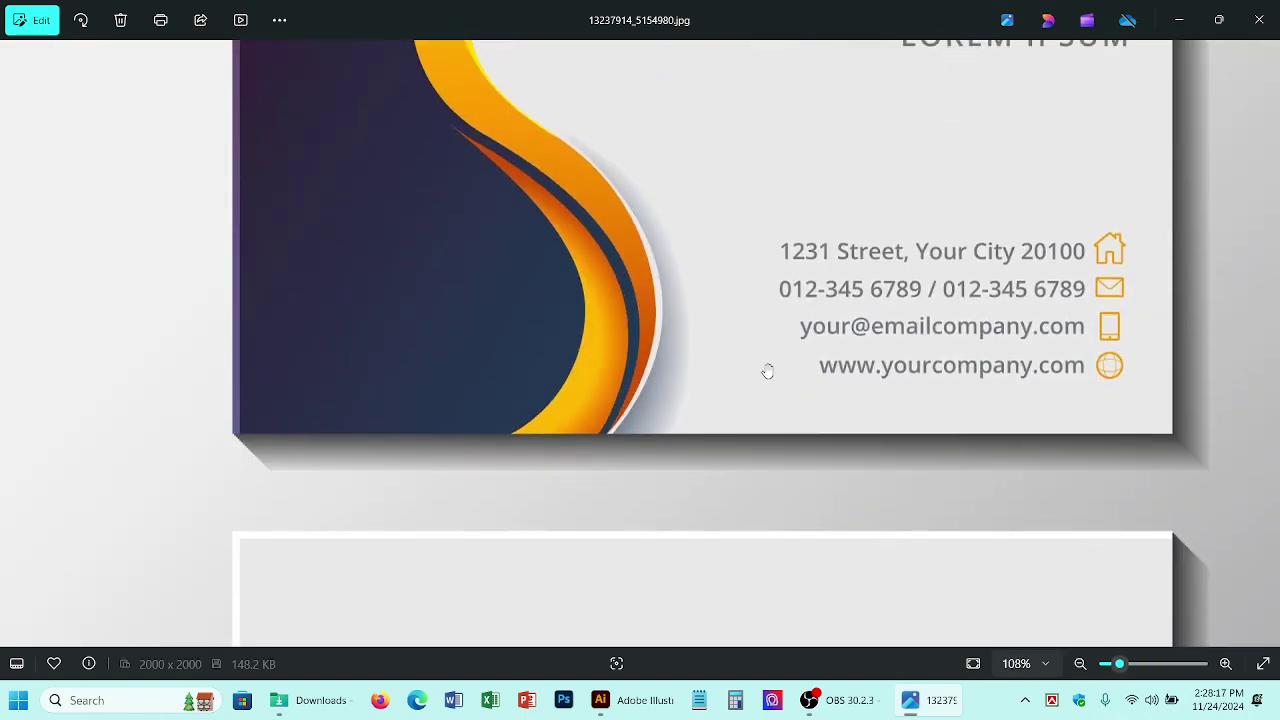
left_click_drag(767, 371, 786, 300)
scroll(657, 374, "up", 8)
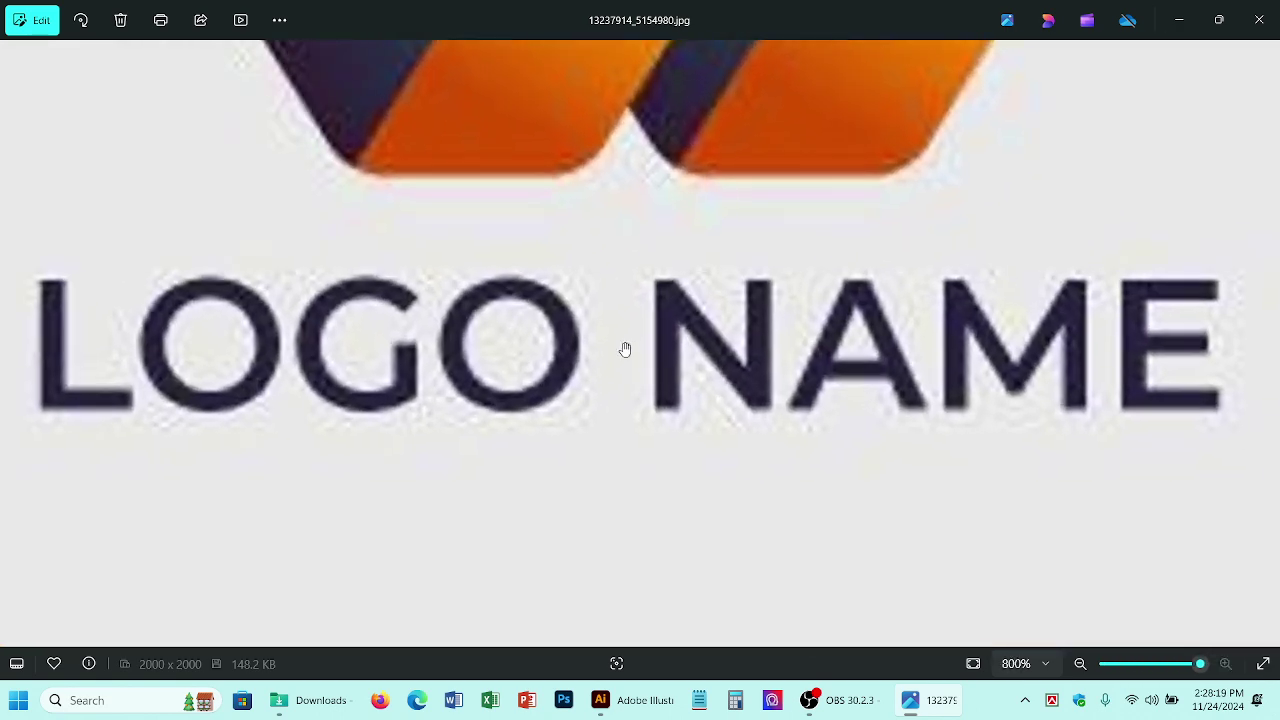
scroll(625, 349, "down", 4)
left_click(1259, 20)
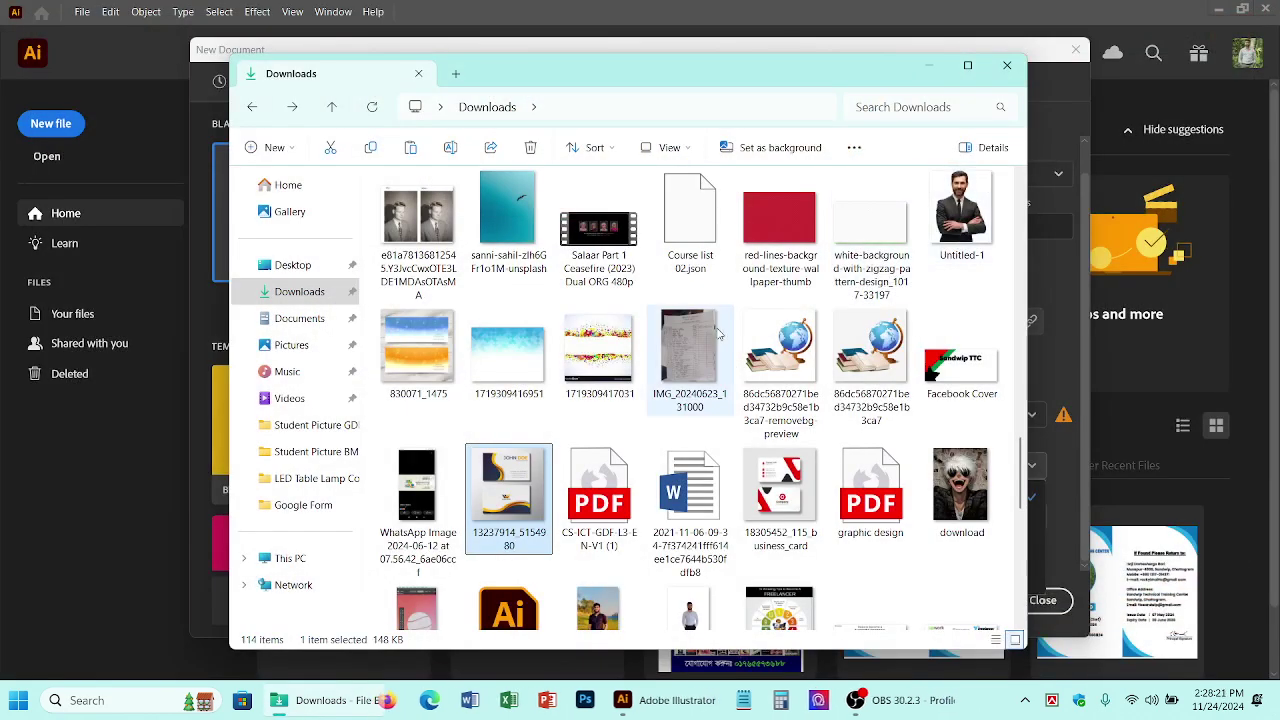
Step: Open the unsplash seagull photo from Downloads, examine the bird's wing at 800% magnification, and close it
left_click(603, 248)
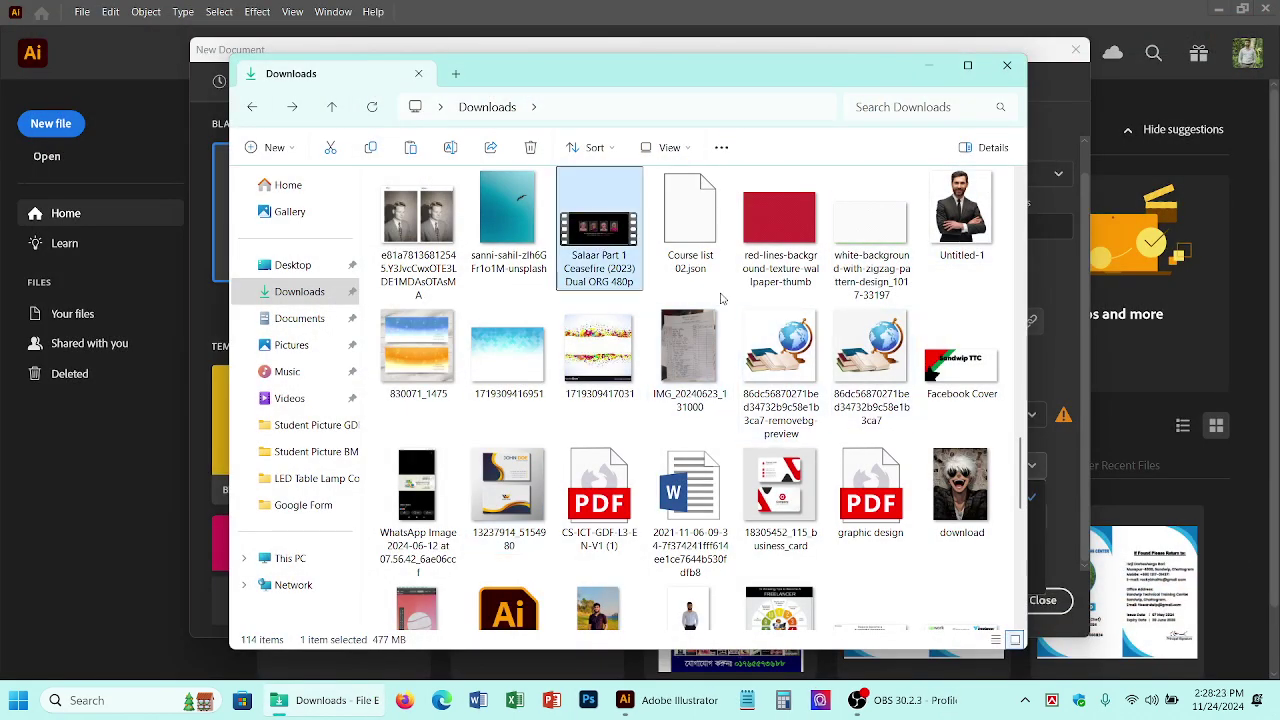
scroll(700, 380, "up", 2)
left_click(511, 462)
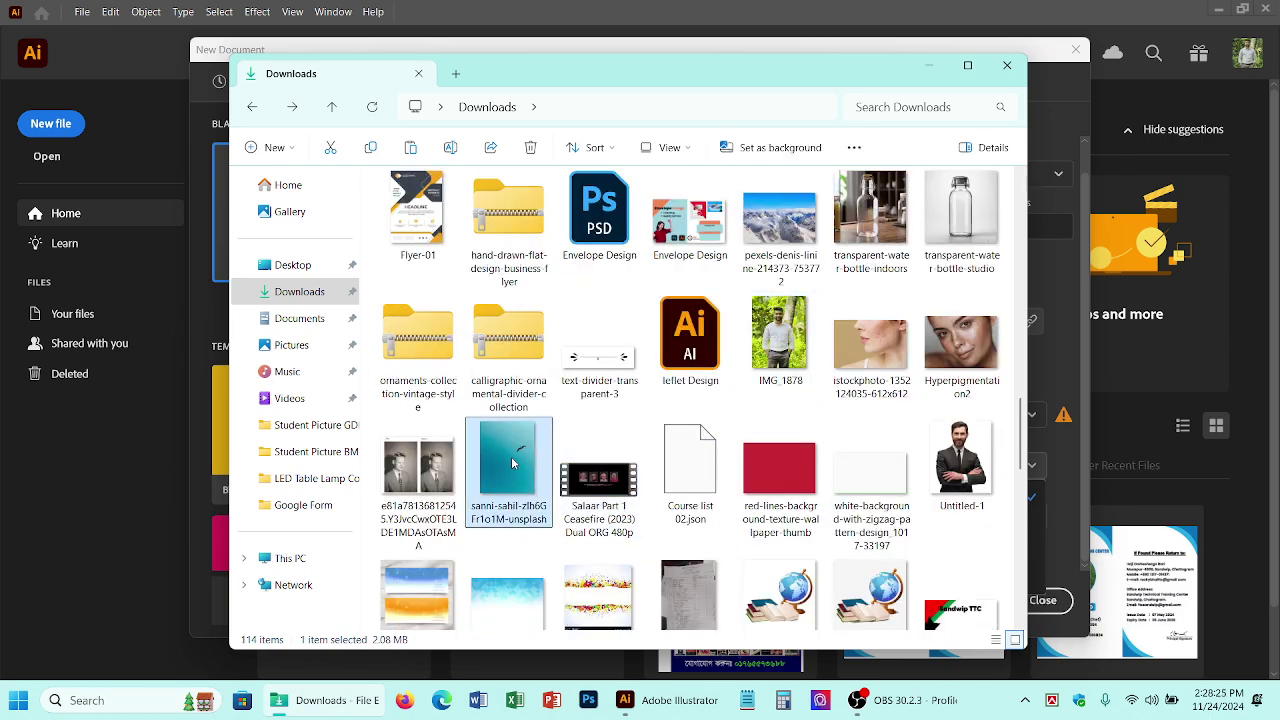
double_click(511, 458)
scroll(960, 320, "up", 5)
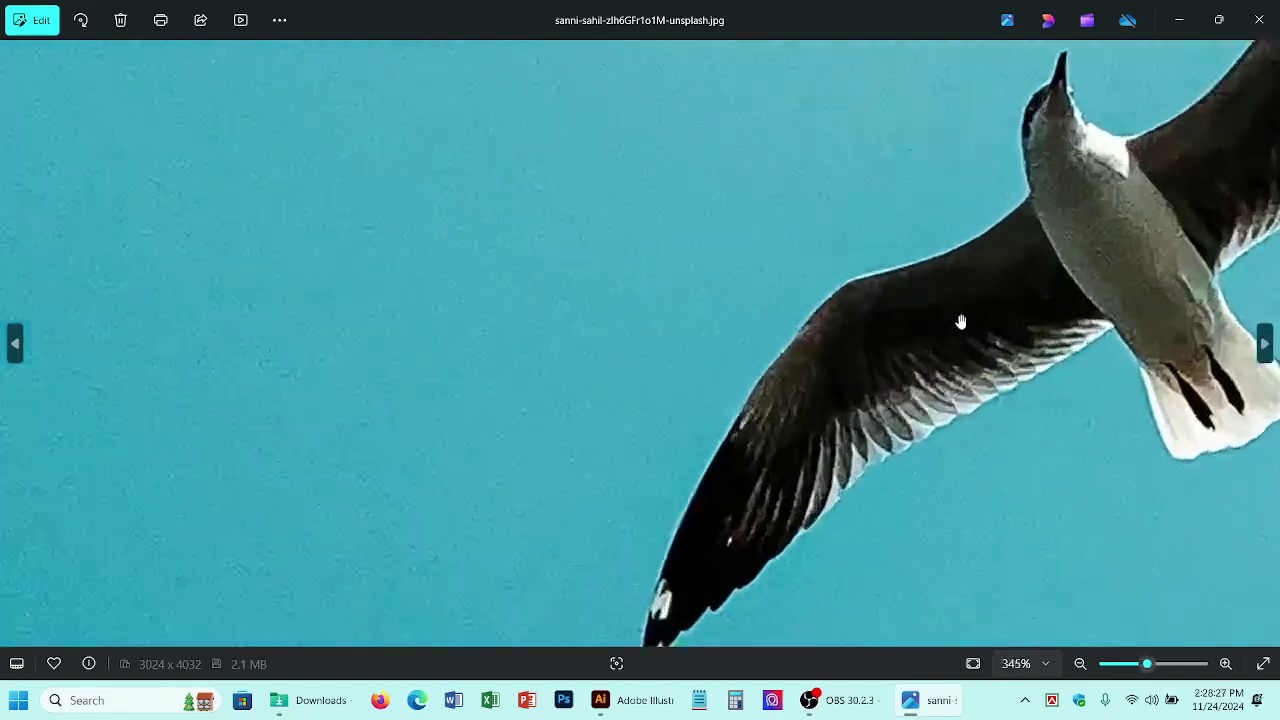
scroll(960, 321, "up", 4)
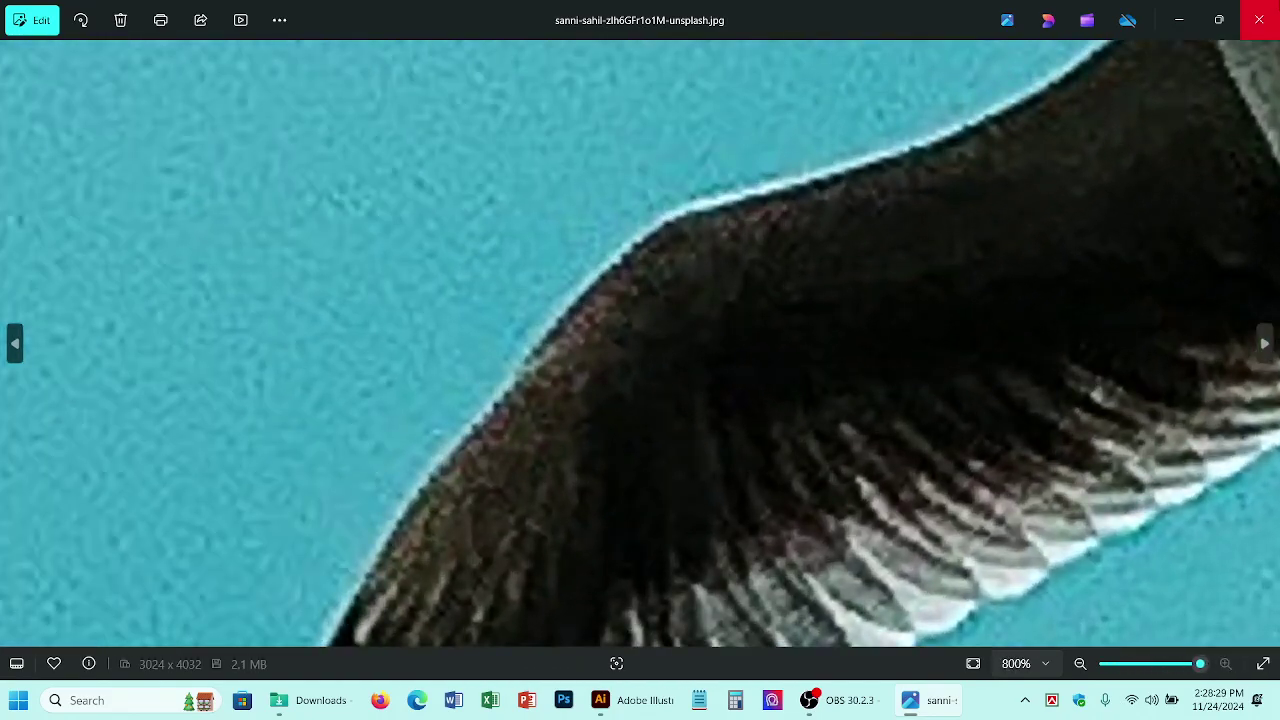
left_click(1259, 19)
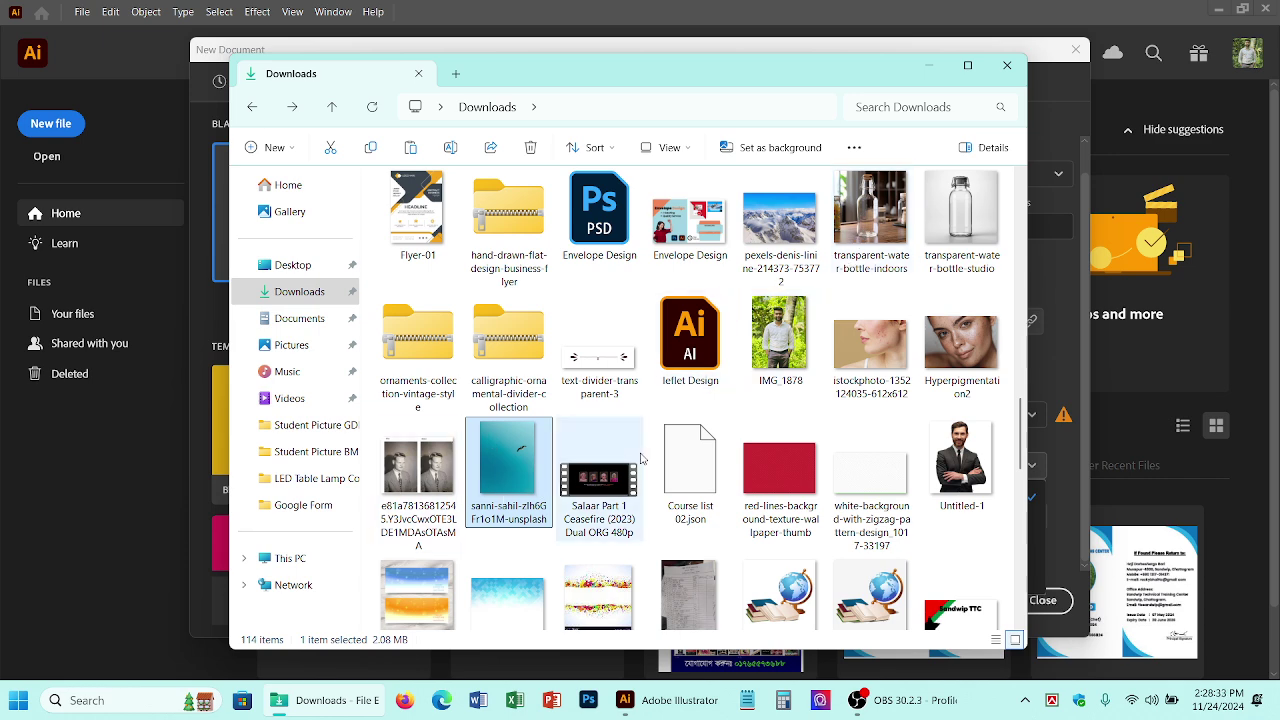
double_click(870, 345)
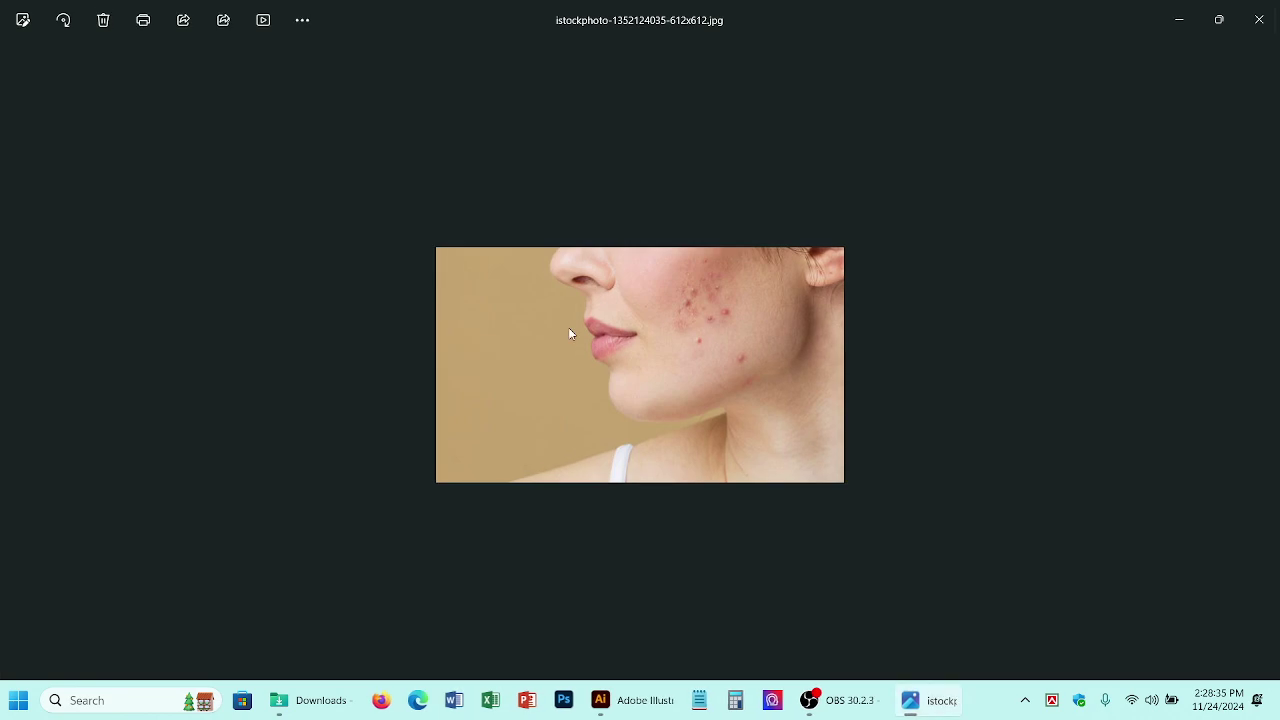
scroll(558, 334, "up", 10)
scroll(558, 334, "down", 8)
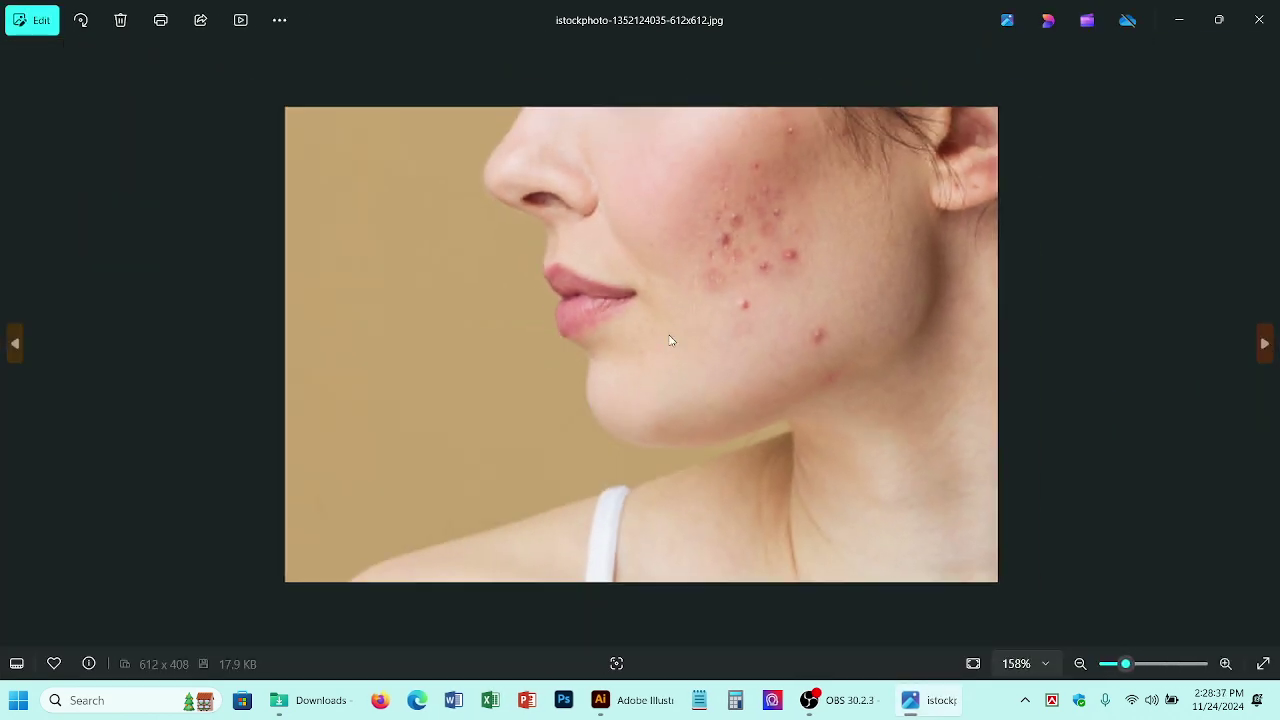
left_click(1259, 20)
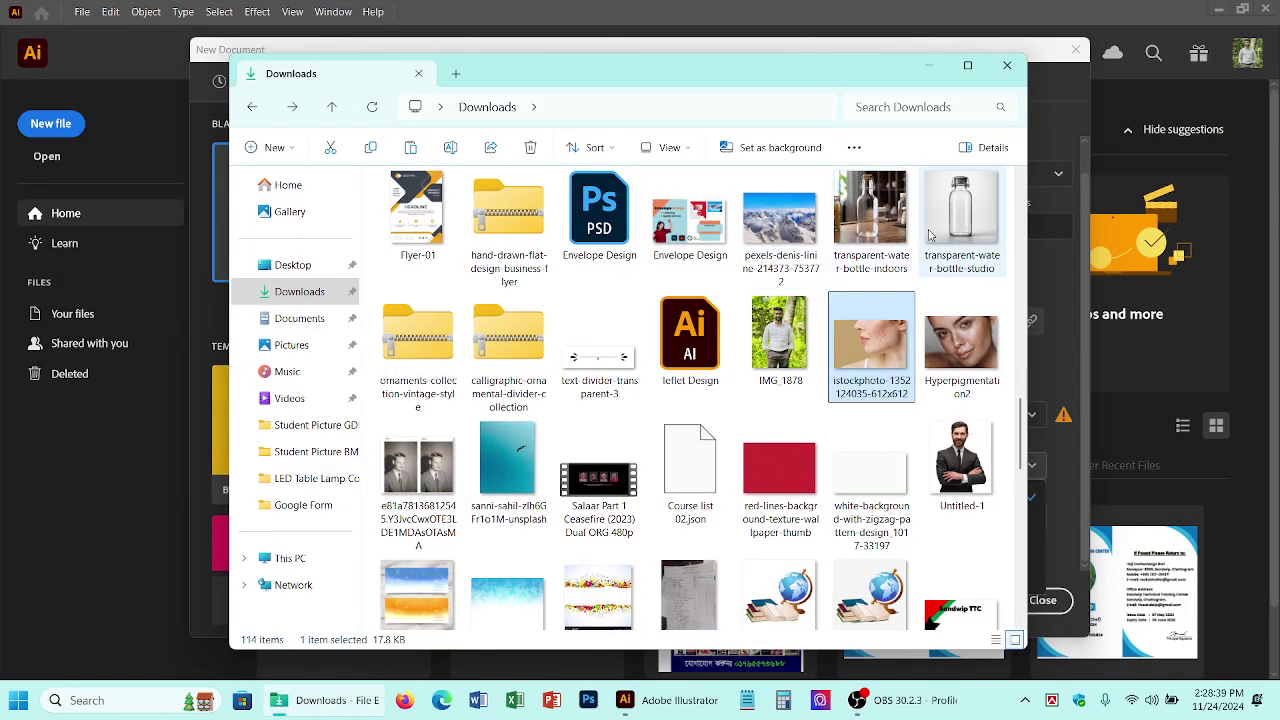
Step: Open the transparent-water-bottle-indoors photo, examine the bottle's glass detail at about 195% magnification, and close it
double_click(870, 215)
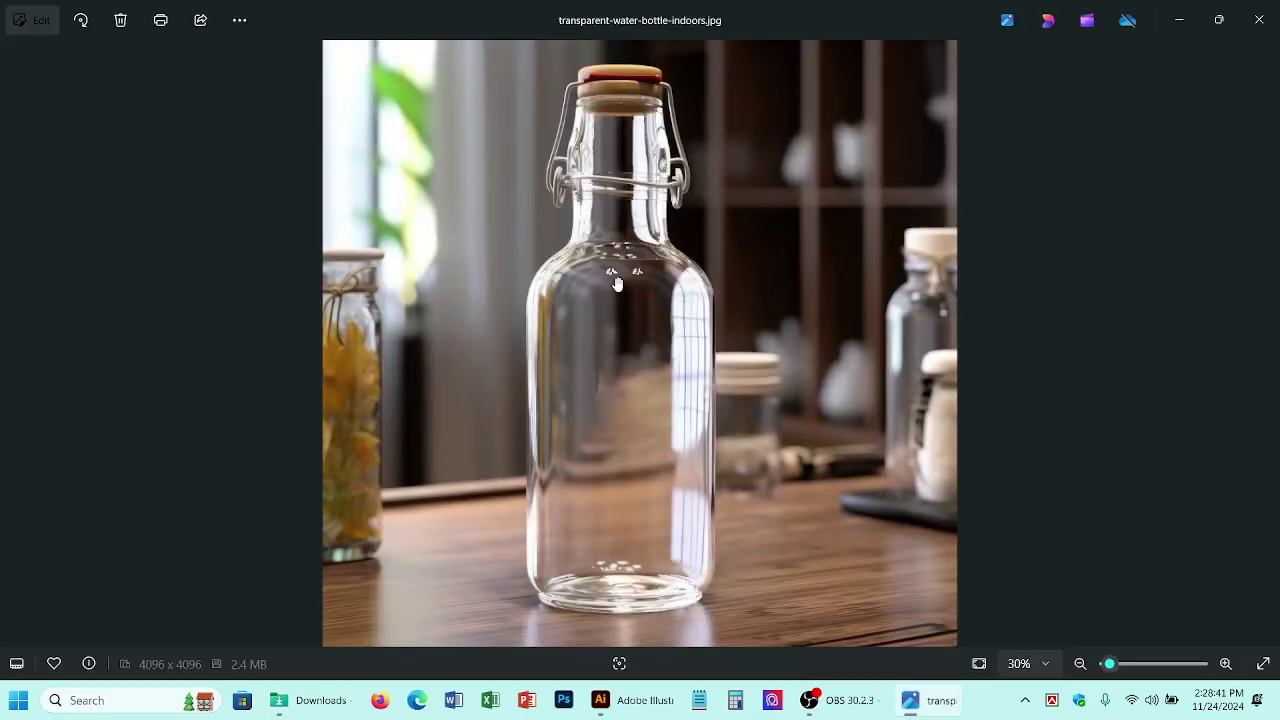
scroll(617, 284, "up", 6)
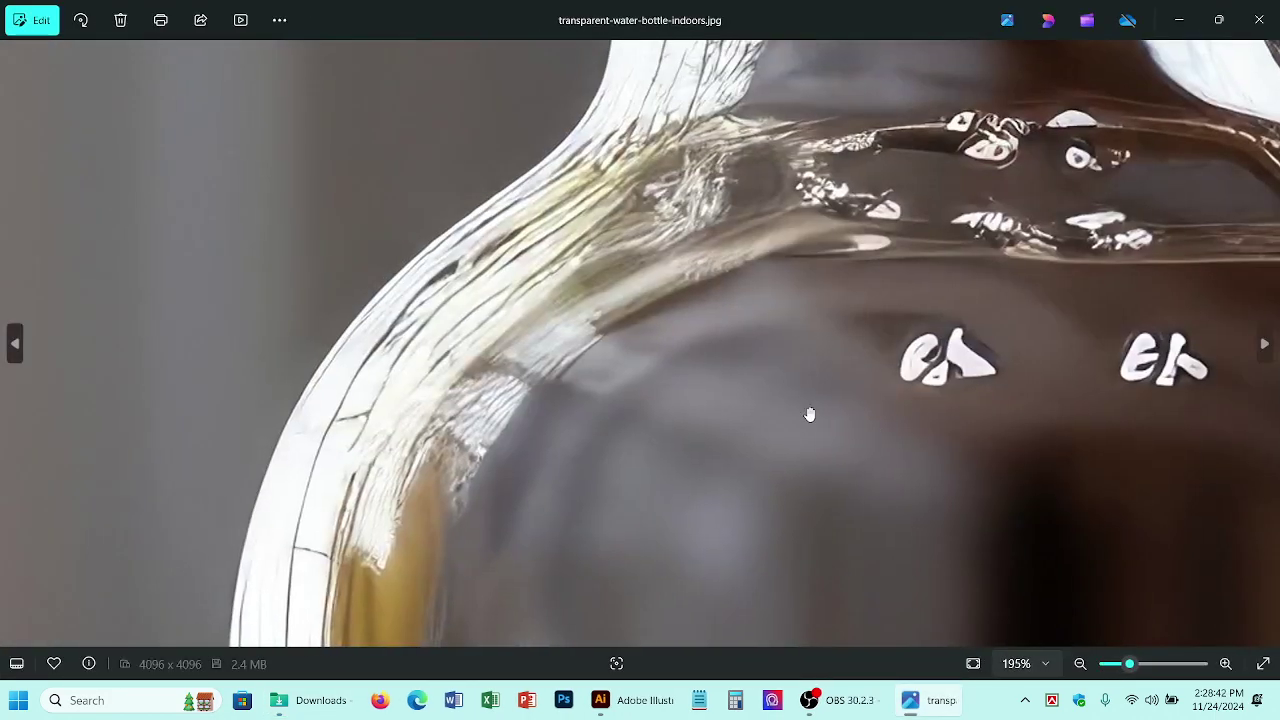
left_click(1259, 20)
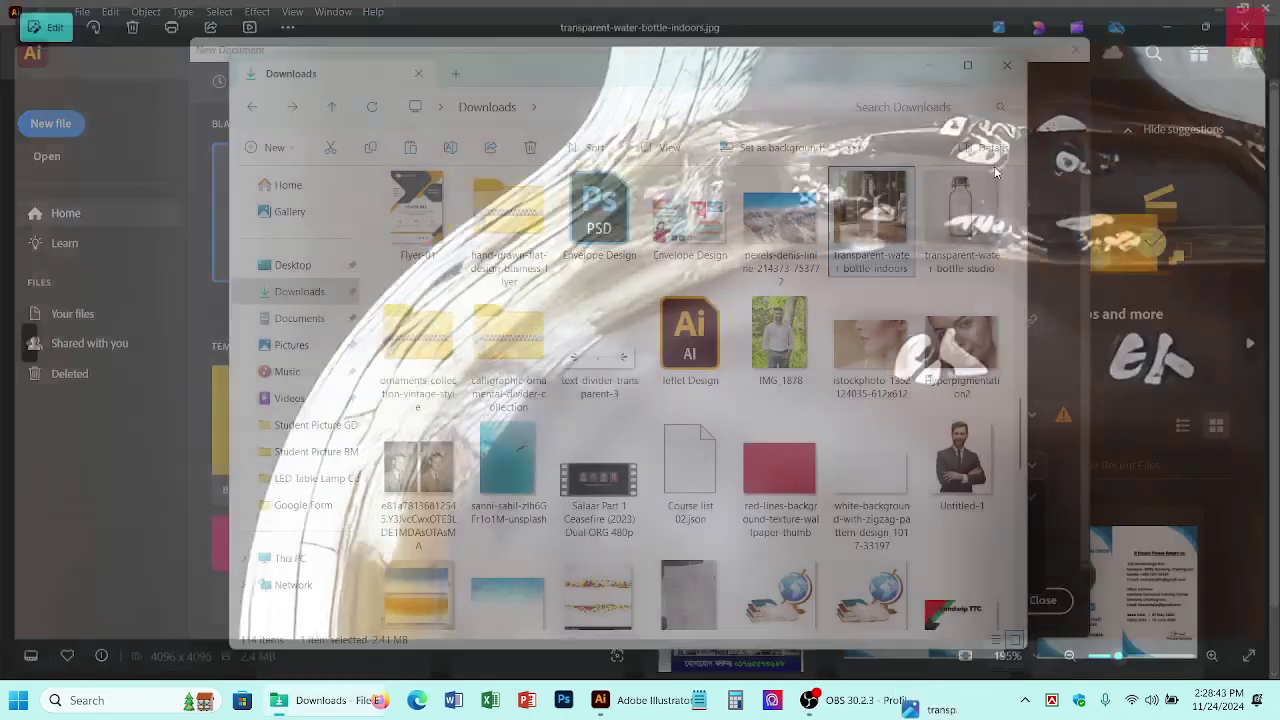
Step: Open the graphic designer advertisement poster from Downloads, examine its Ai logo and portrait at up to 800% magnification, and close it
scroll(650, 360, "down", 5)
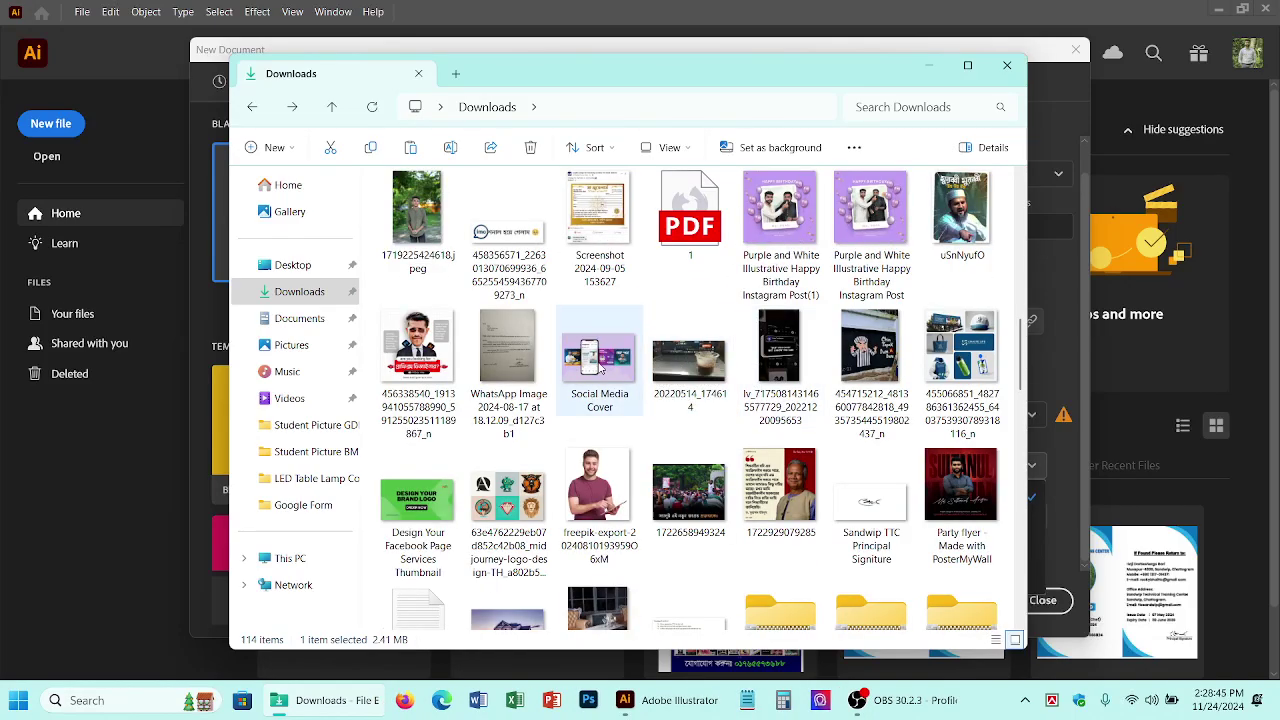
double_click(416, 346)
scroll(631, 340, "up", 5)
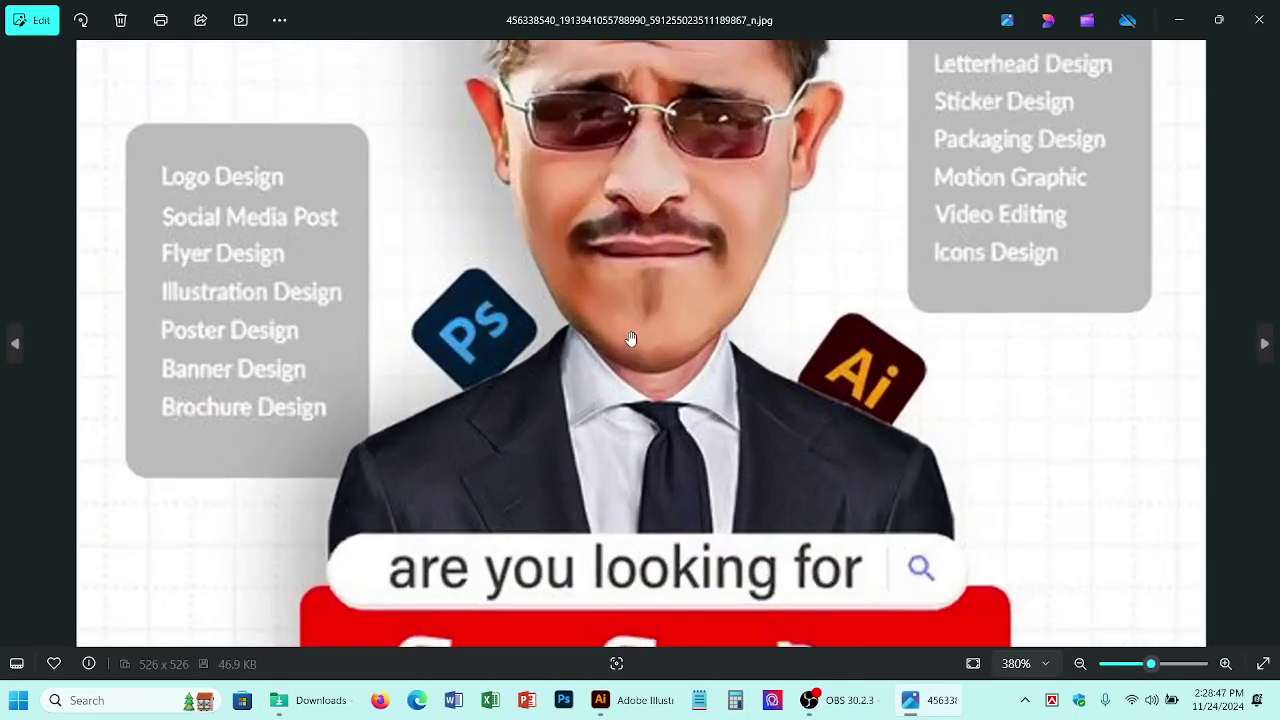
scroll(631, 340, "up", 4)
left_click_drag(885, 411, 571, 245)
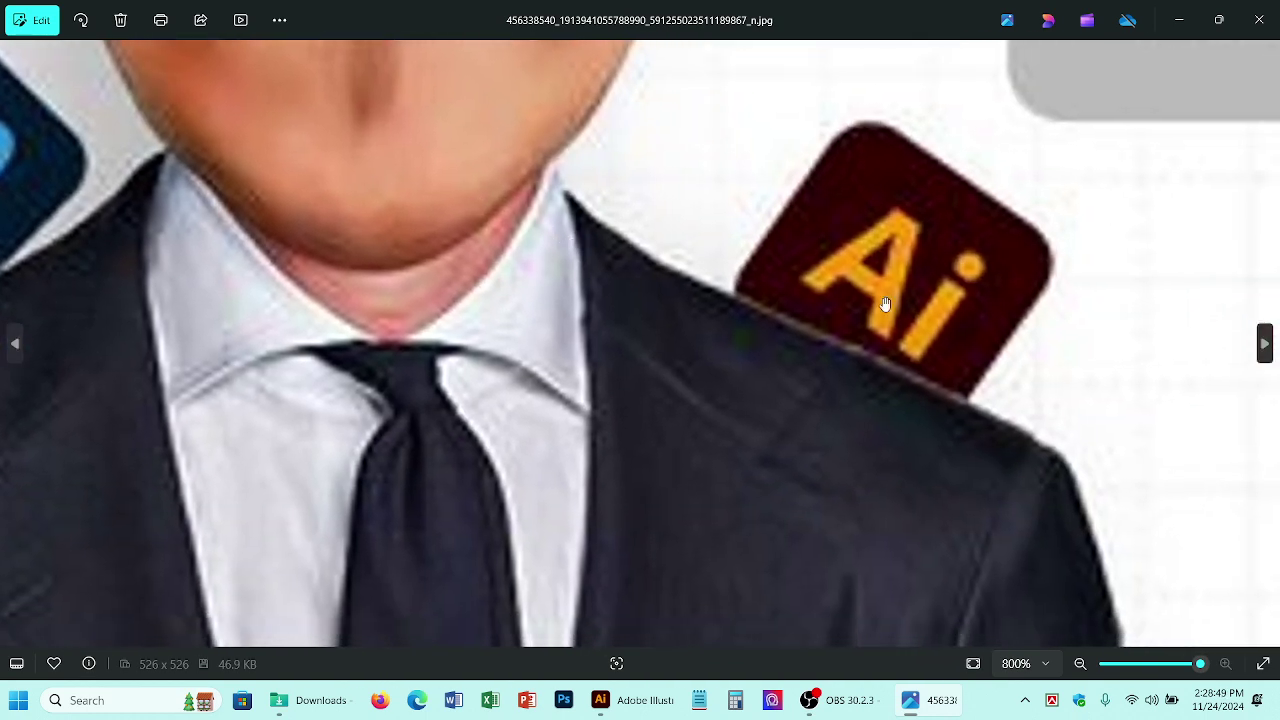
left_click_drag(885, 304, 653, 275)
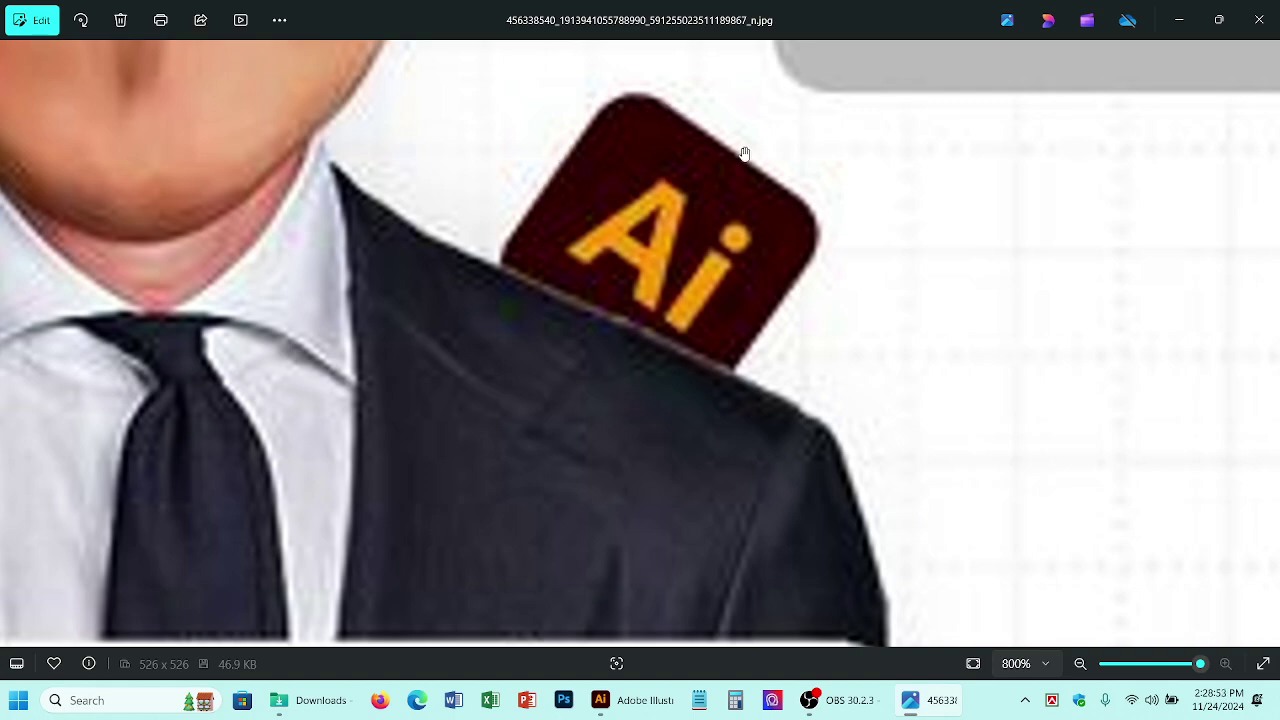
scroll(745, 154, "down", 8)
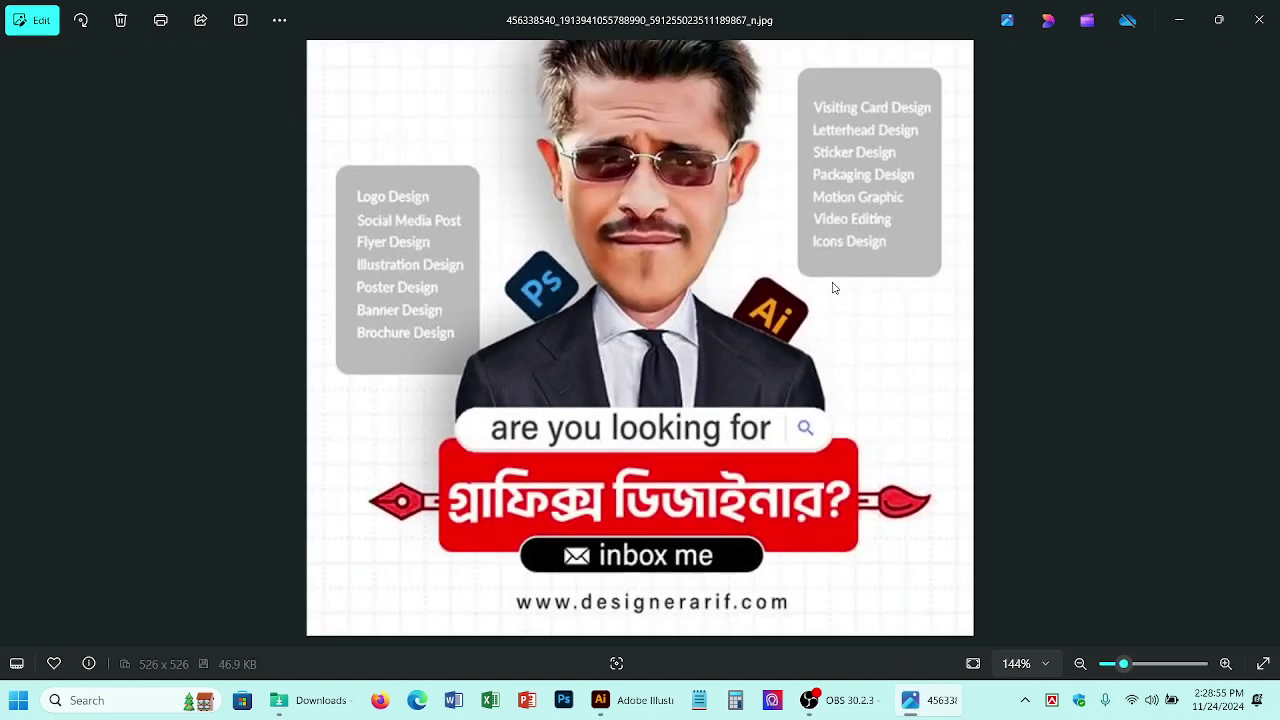
scroll(833, 288, "down", 2)
scroll(832, 292, "up", 8)
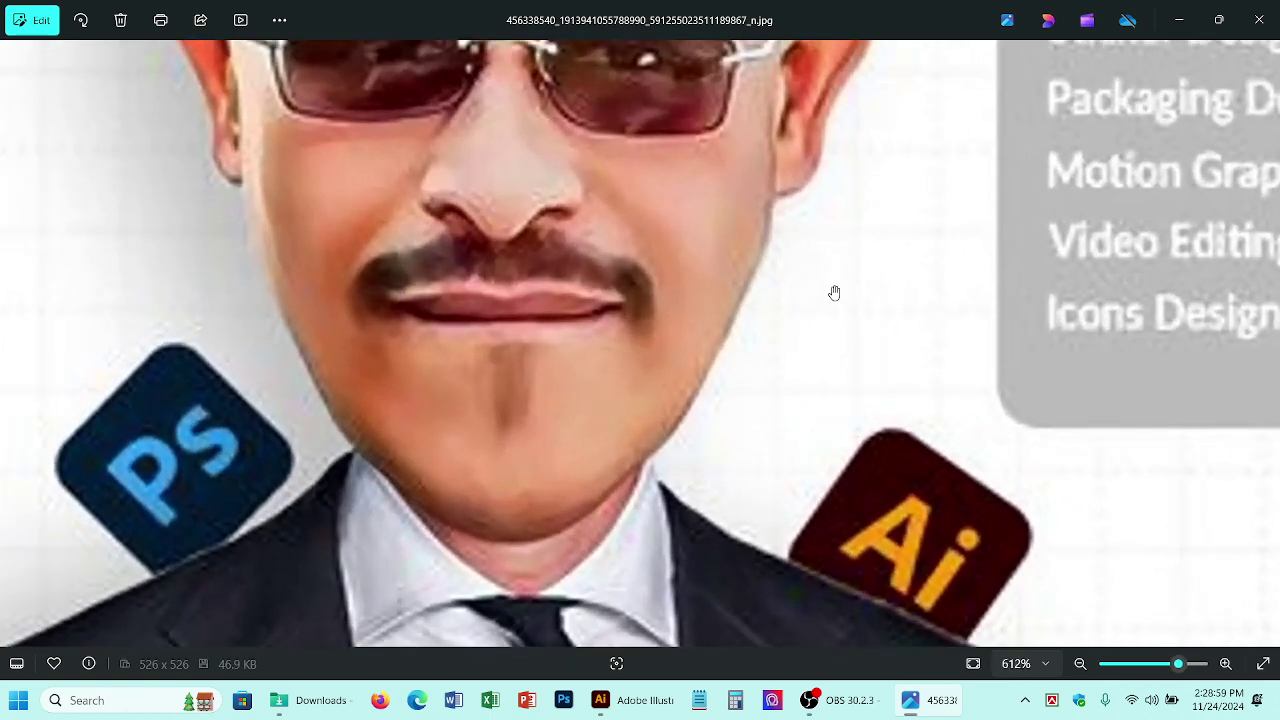
scroll(834, 292, "down", 6)
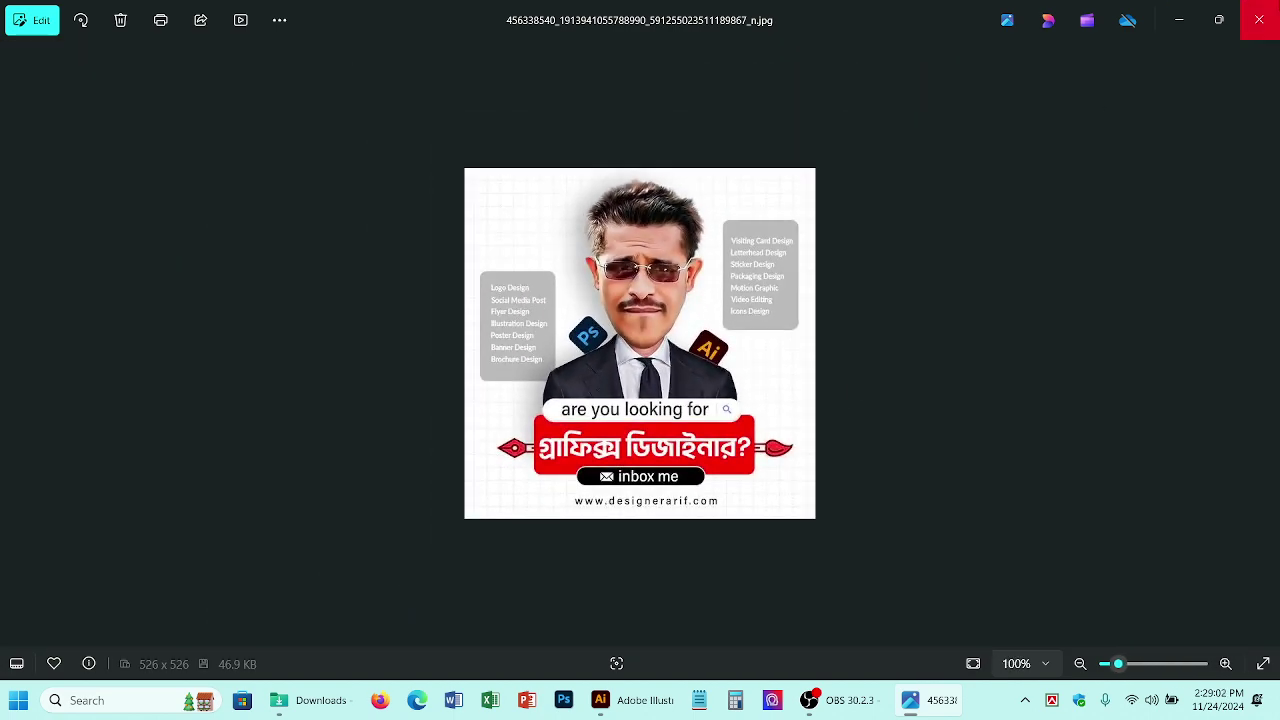
left_click(1259, 20)
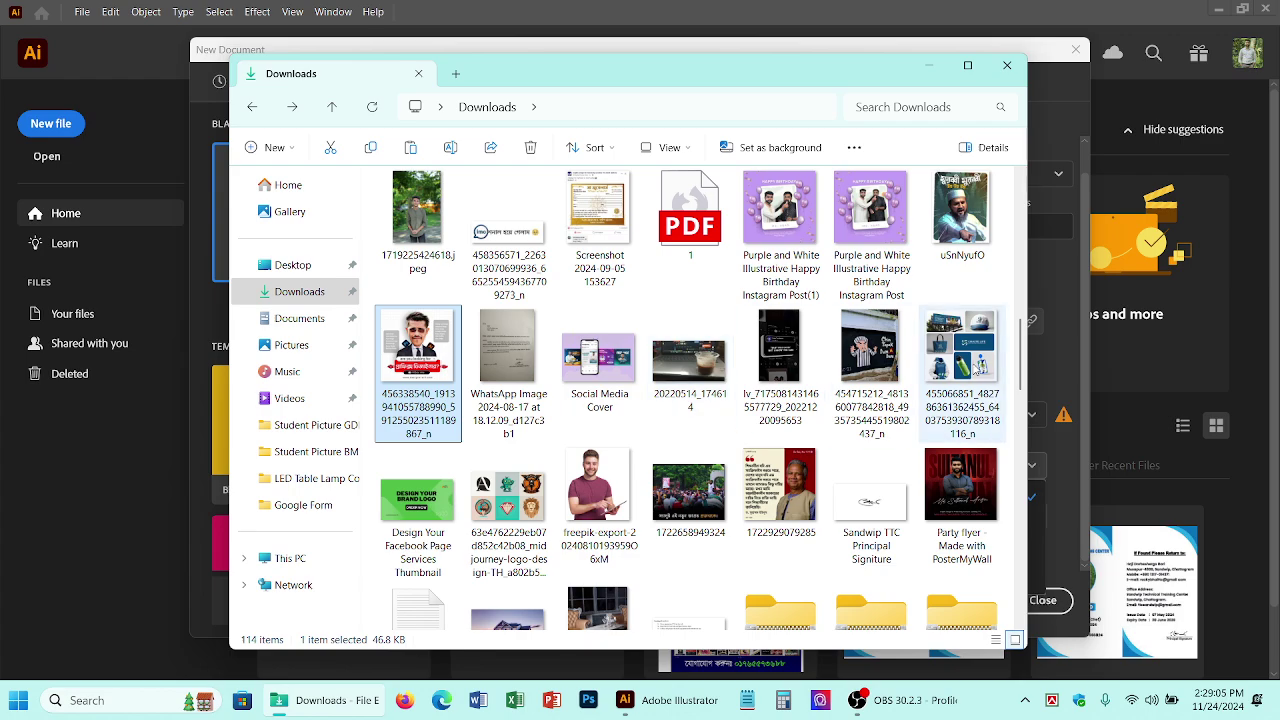
Step: Open the uSnNyufO poster image from Downloads, examine its detail up close, and close it
left_click(946, 230)
double_click(946, 230)
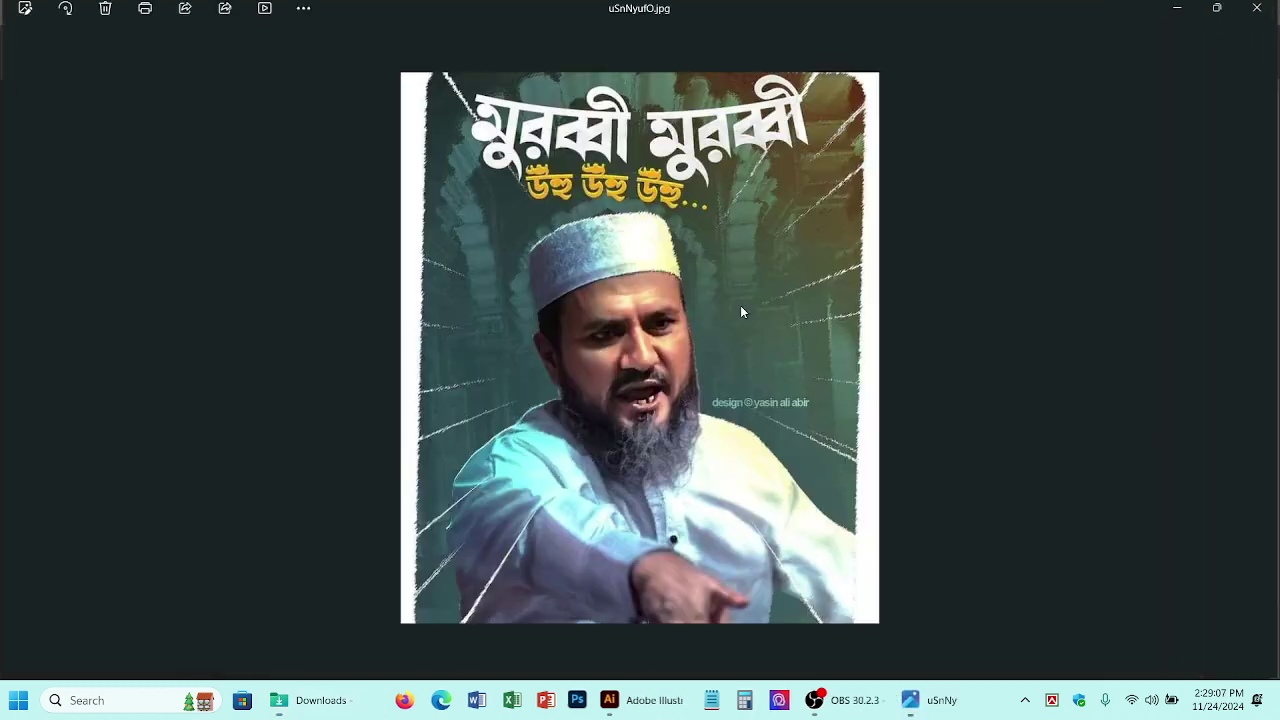
scroll(670, 511, "up", 8)
scroll(670, 511, "down", 8)
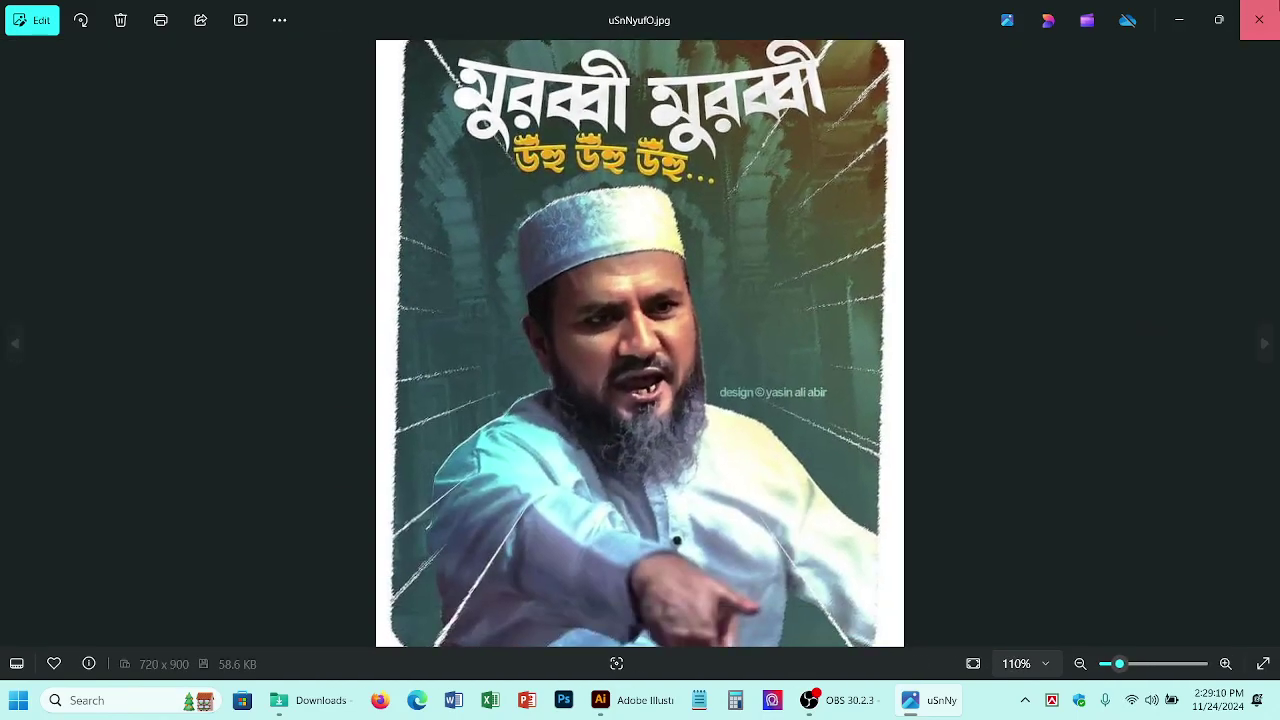
left_click(1259, 19)
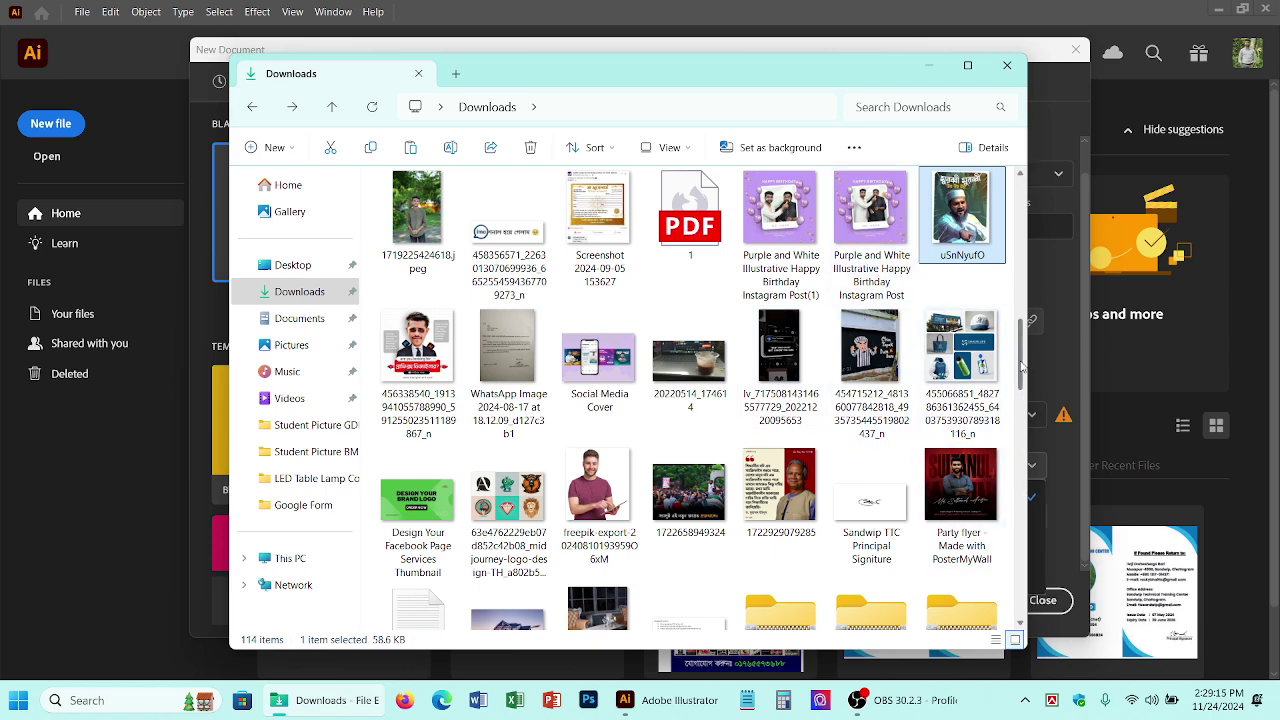
Step: Open the yellow-bordered portrait poster from Downloads, examine it at 800% magnification, and close both the image and the Downloads window
left_click_drag(1020, 366, 1021, 333)
double_click(870, 265)
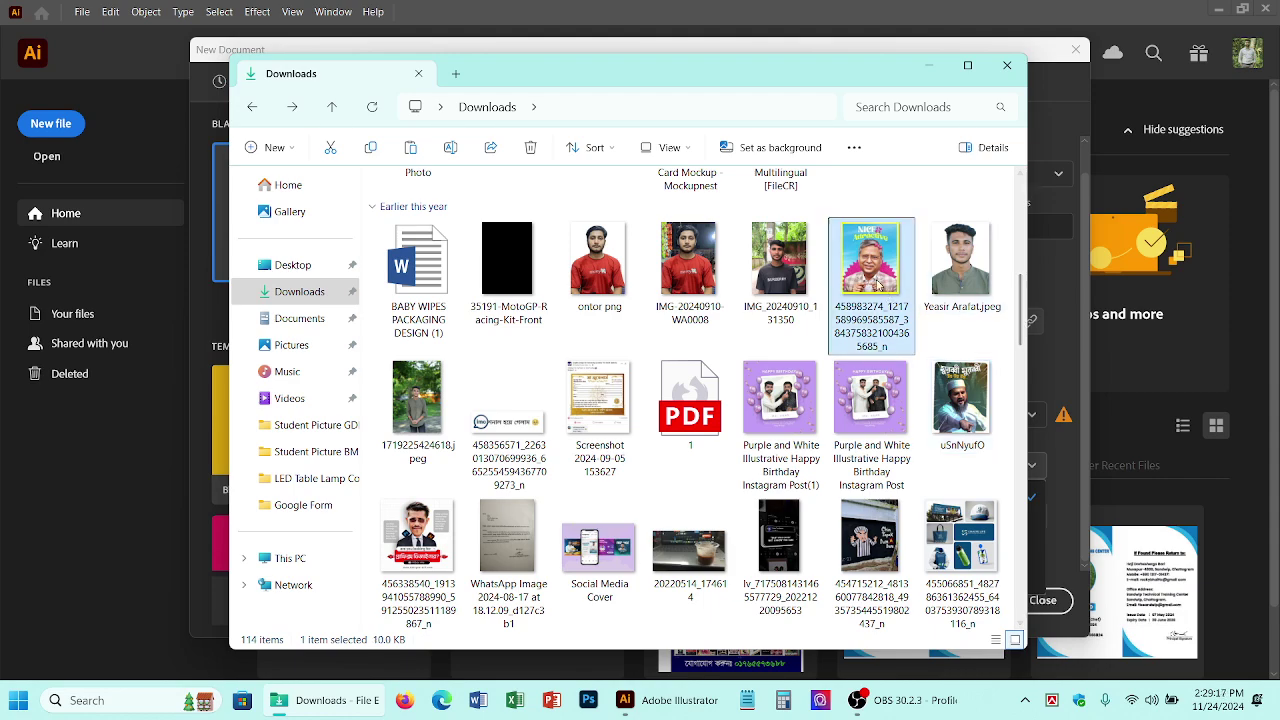
scroll(687, 372, "up", 3)
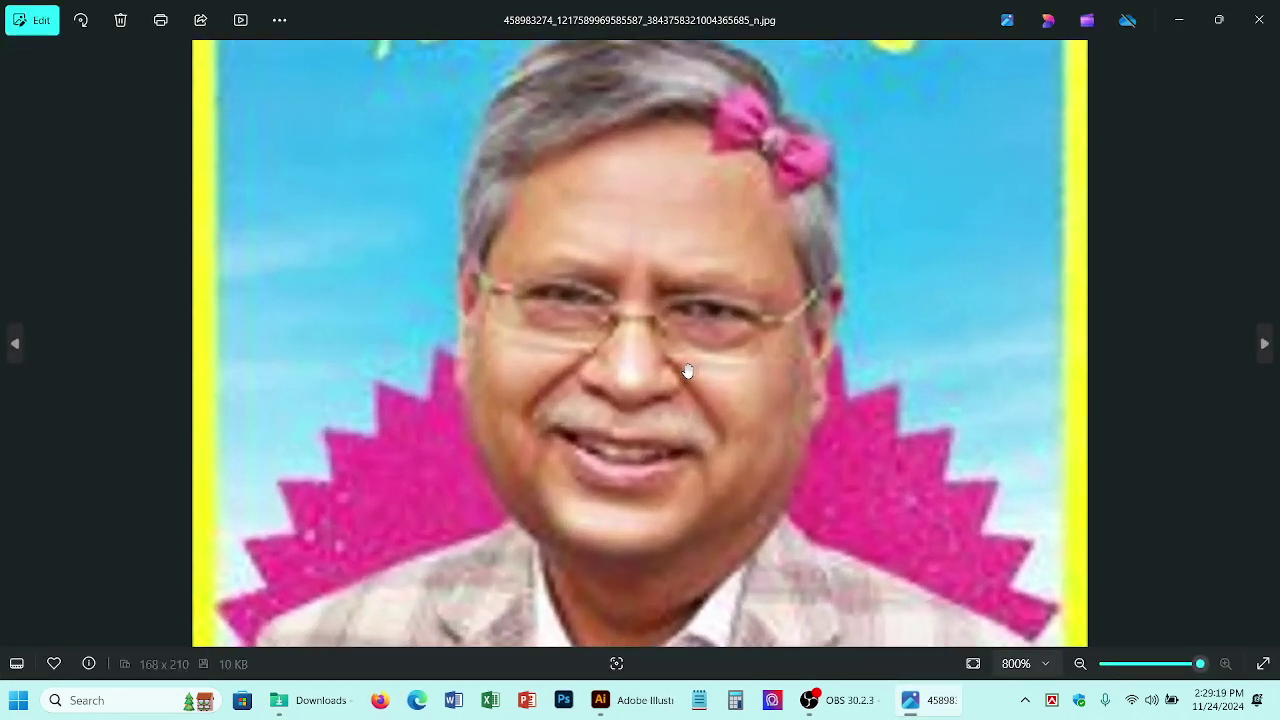
left_click_drag(368, 487, 499, 178)
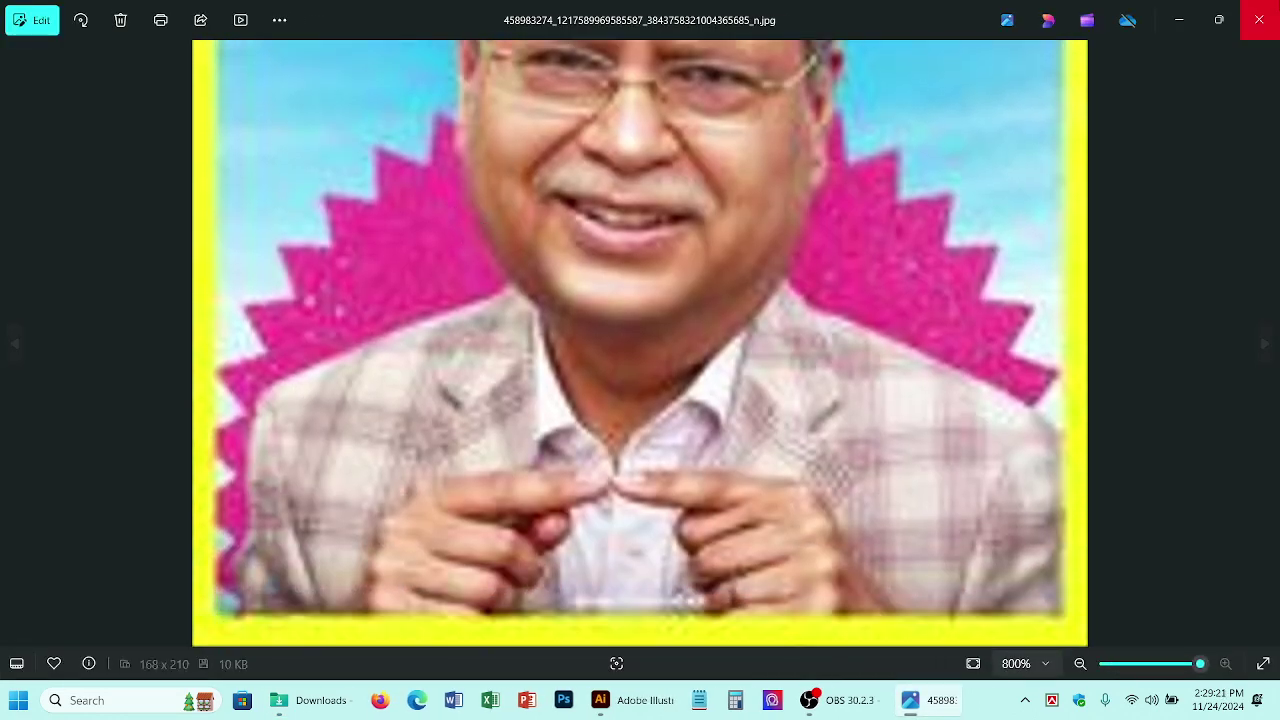
left_click(1259, 20)
scroll(838, 430, "down", 5)
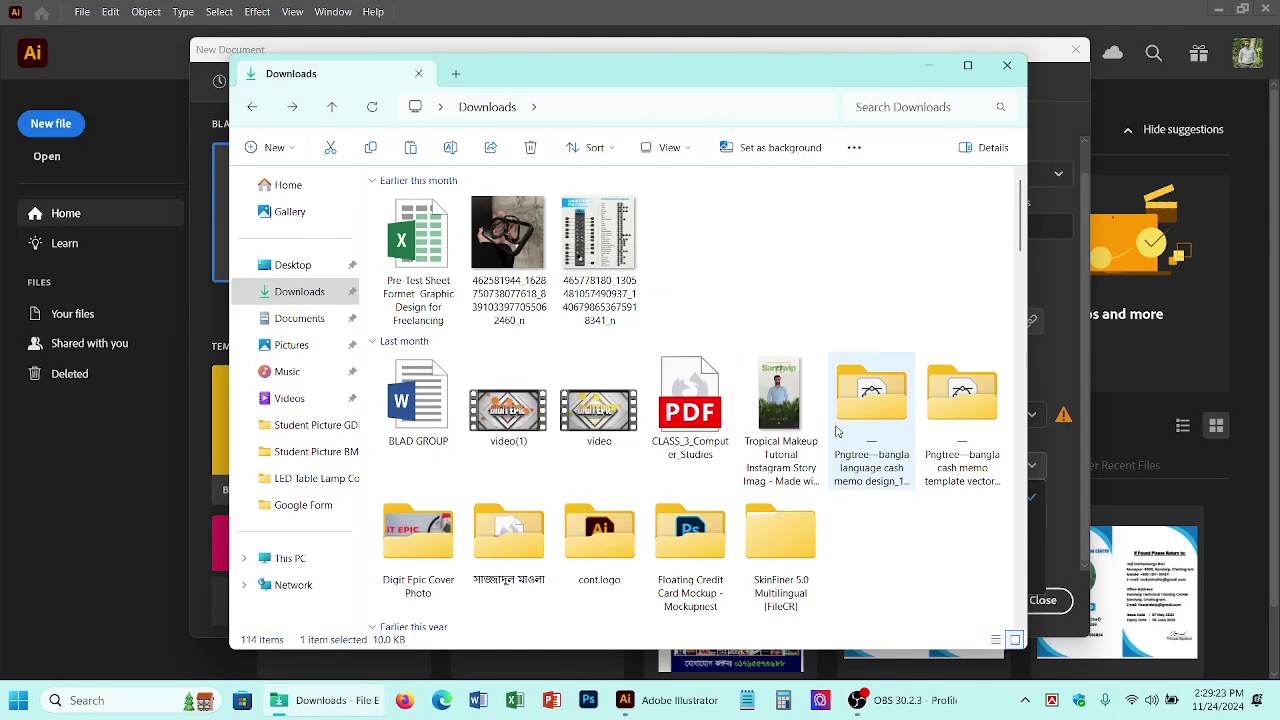
left_click(1007, 66)
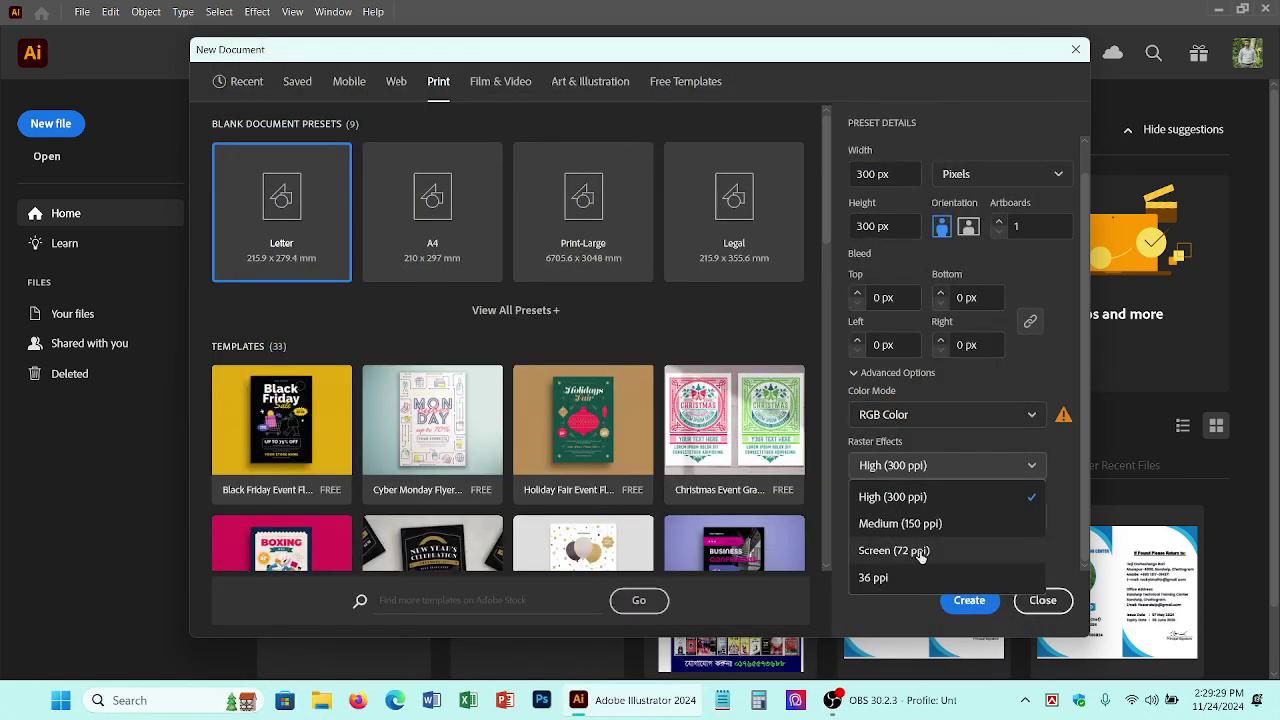
Step: Create the 300 x 300 px RGB document with raster effects kept at High (300 ppi) and display it at 100%
left_click(985, 382)
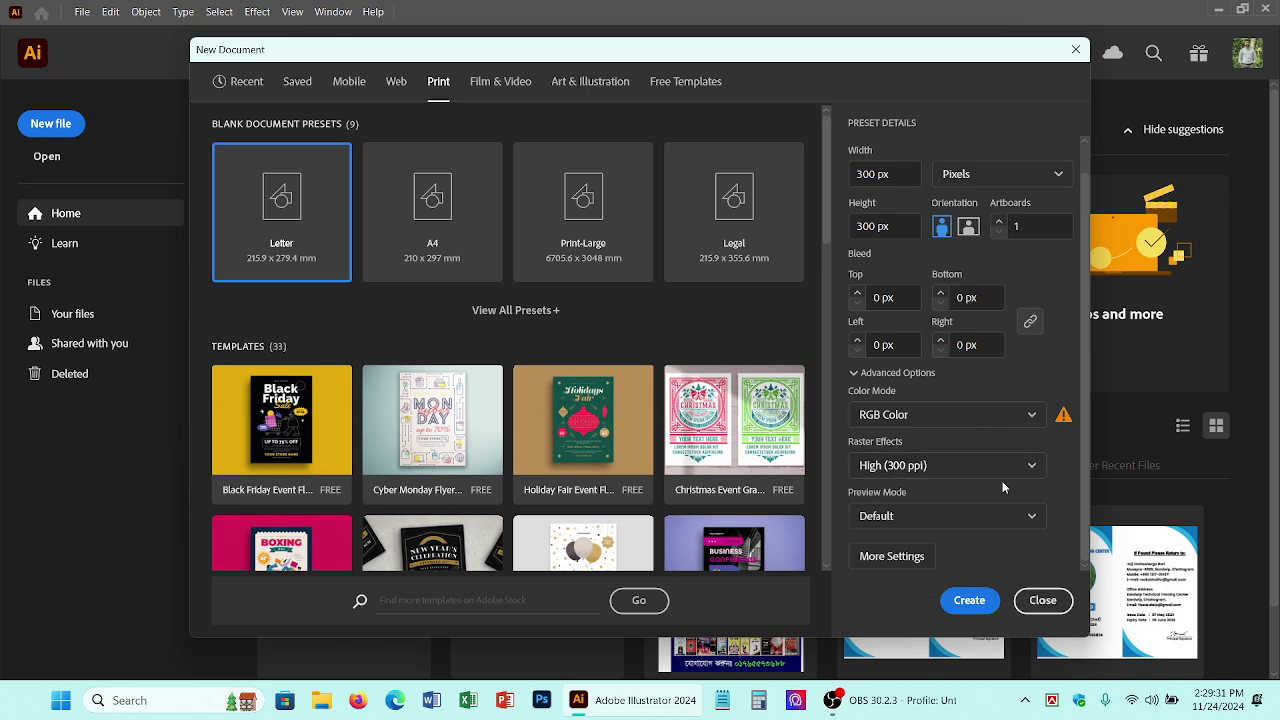
left_click(969, 600)
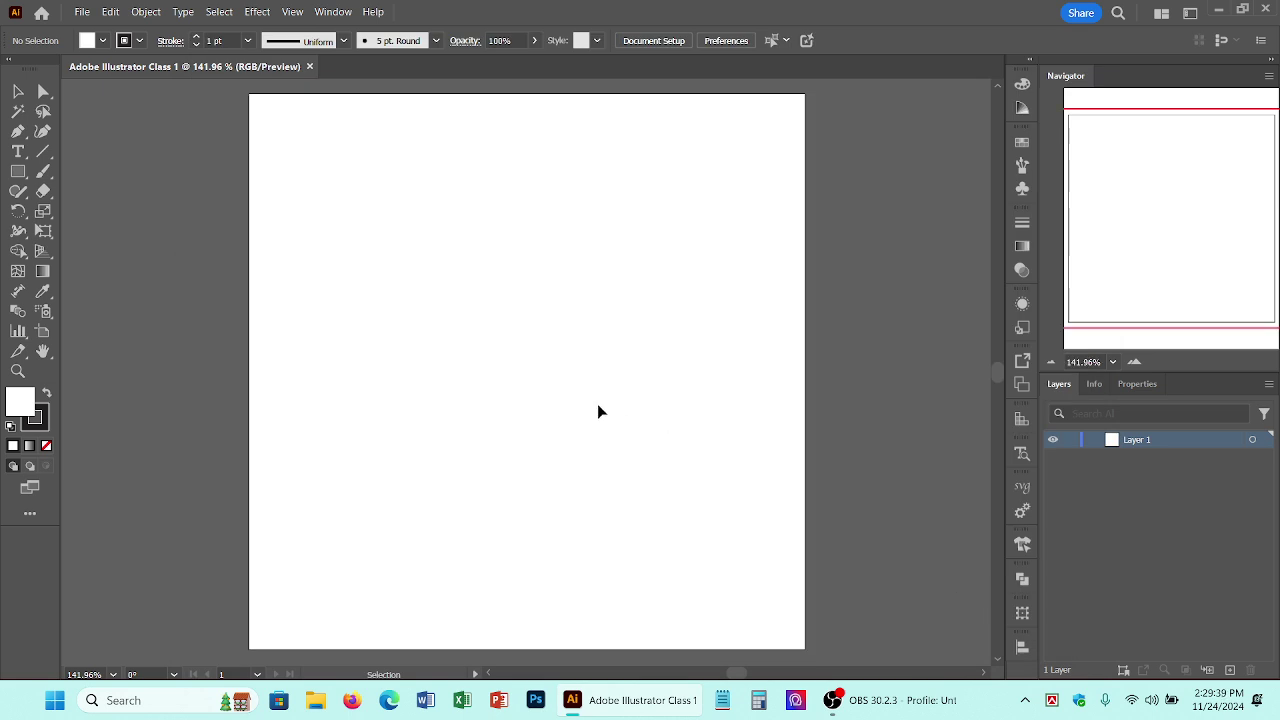
key("ctrl+1")
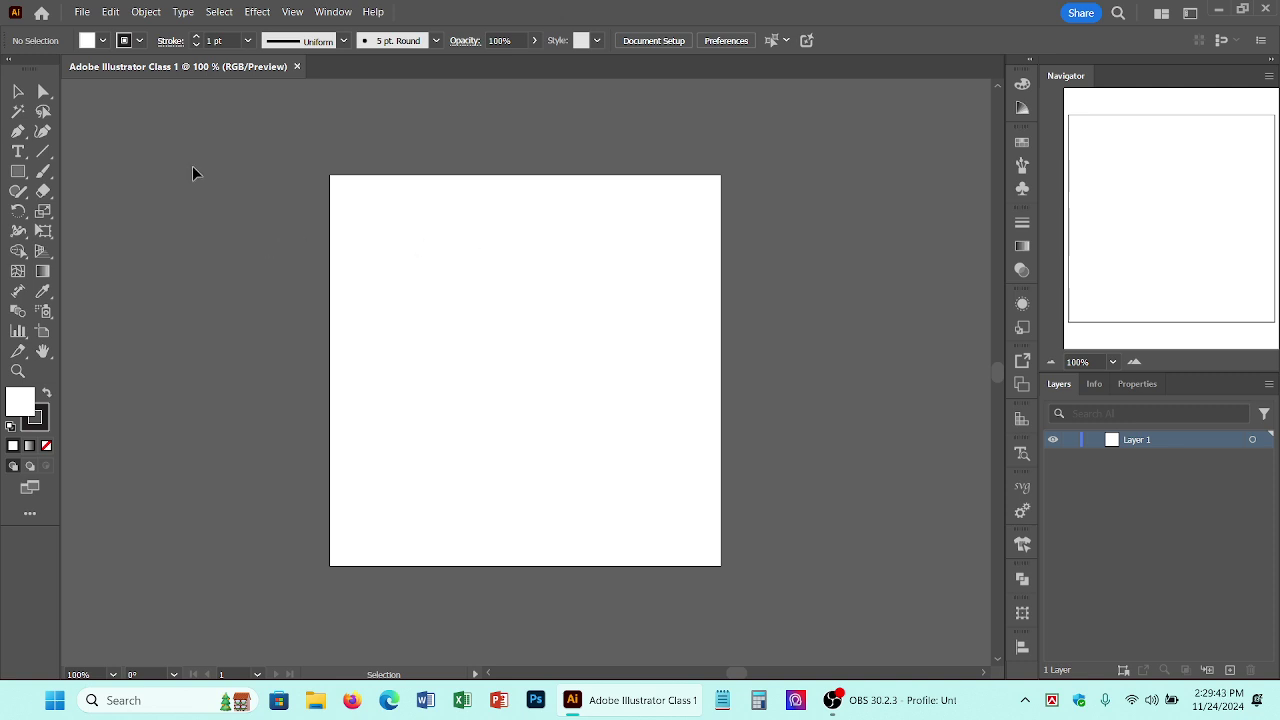
left_click(83, 12)
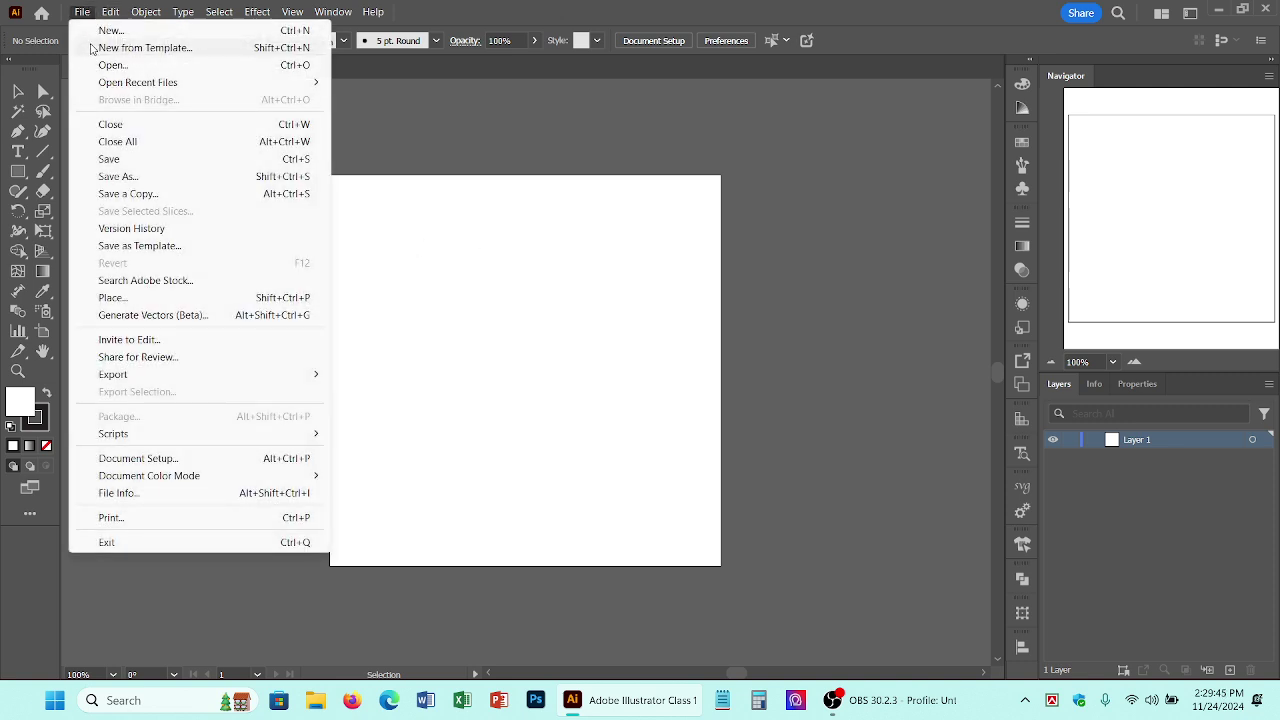
mouse_move(130, 432)
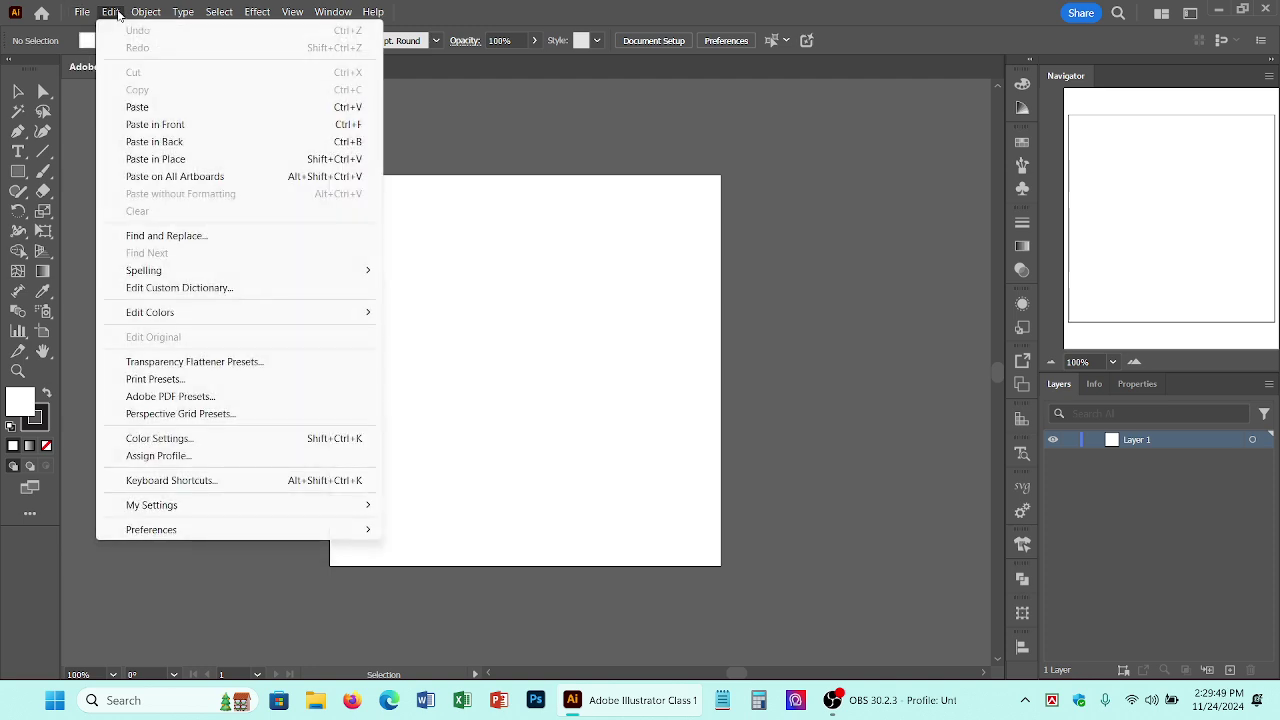
mouse_move(145, 14)
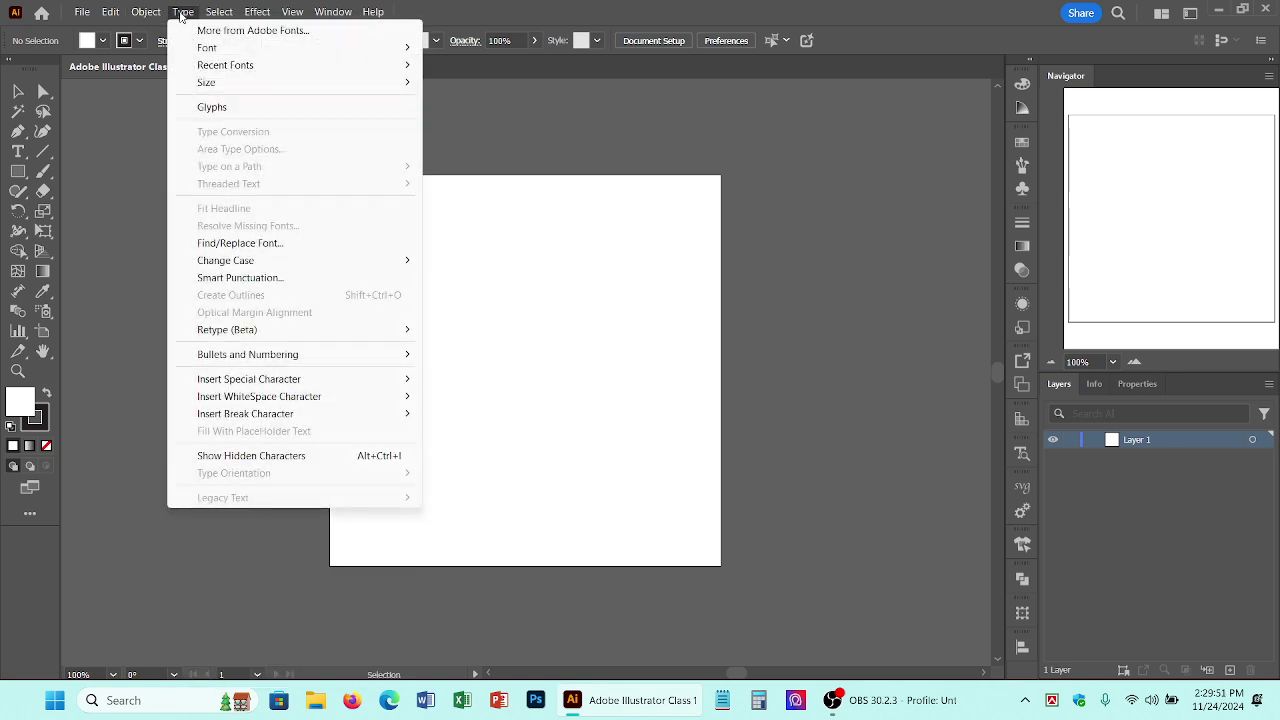
mouse_move(220, 13)
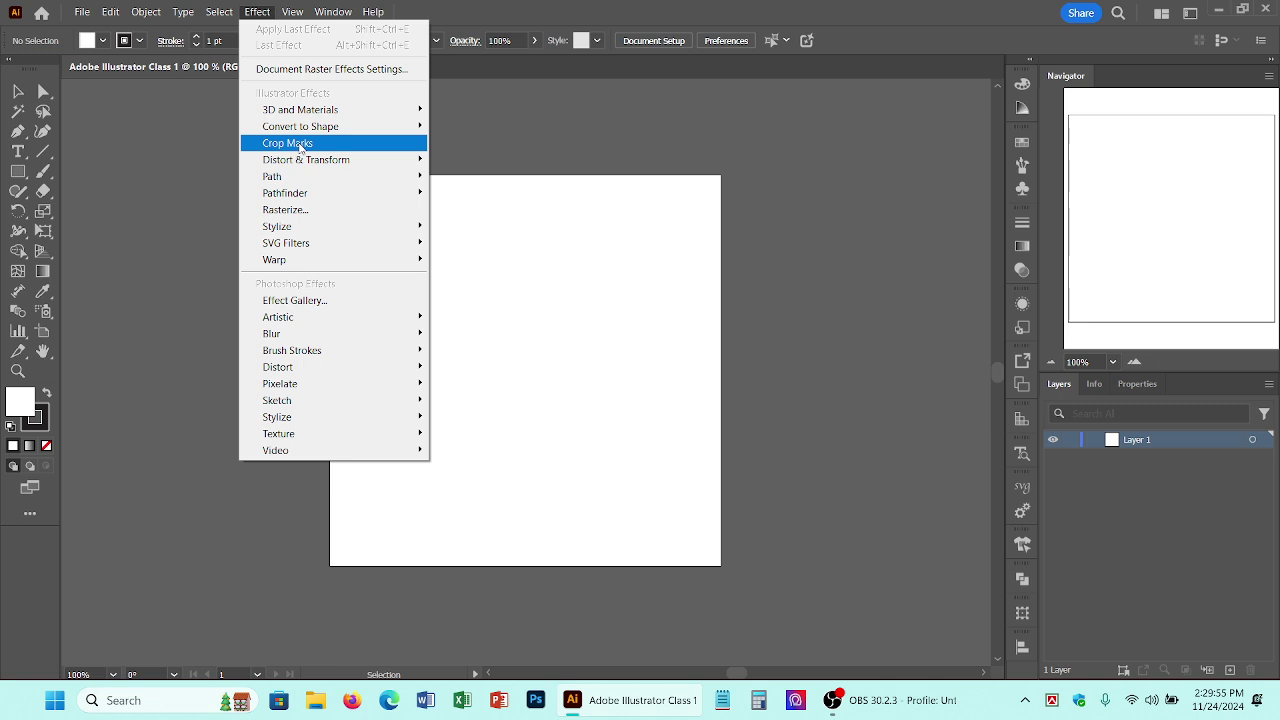
mouse_move(322, 160)
mouse_move(292, 13)
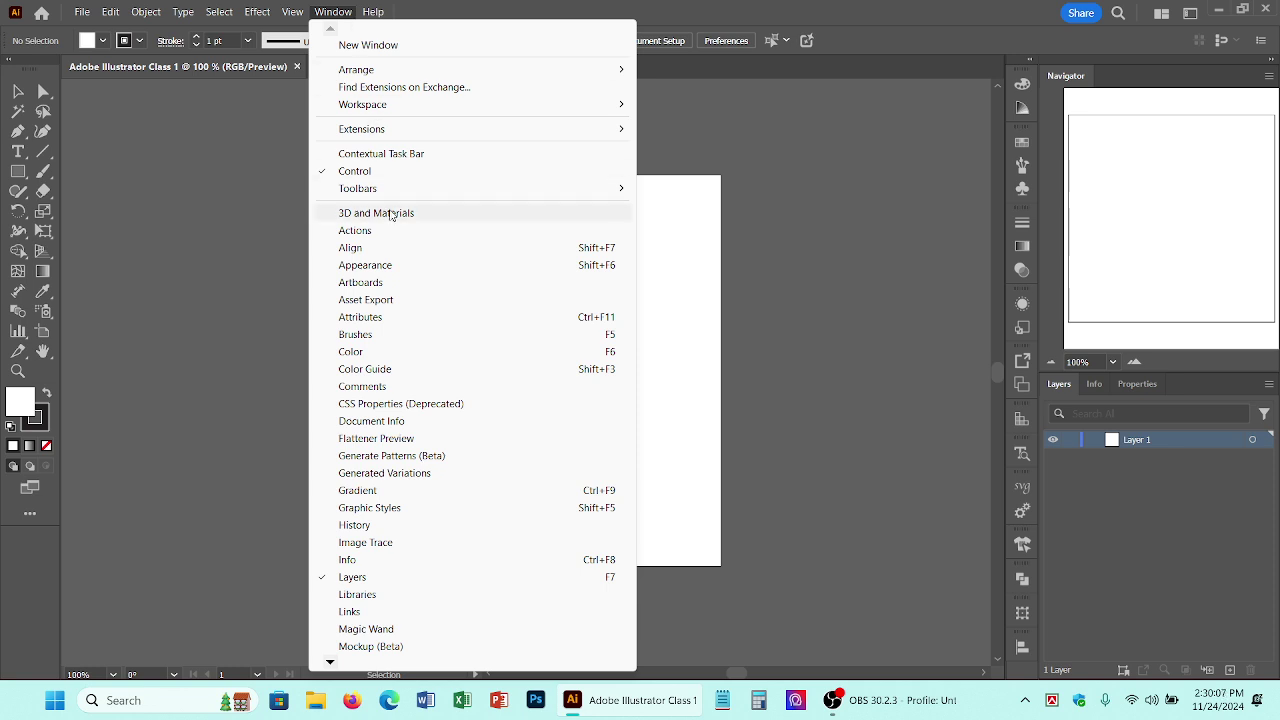
left_click(845, 263)
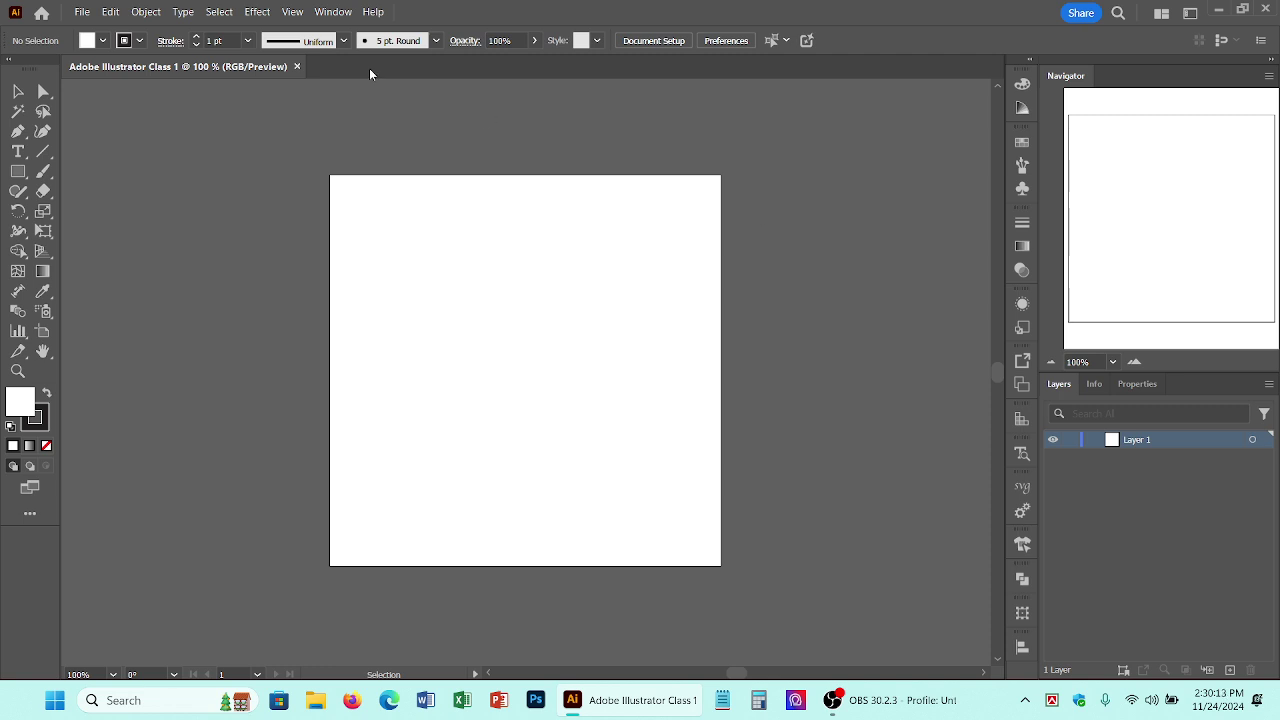
Step: Switch the toolbar to Basic and restore the Advanced toolbar
left_click(333, 12)
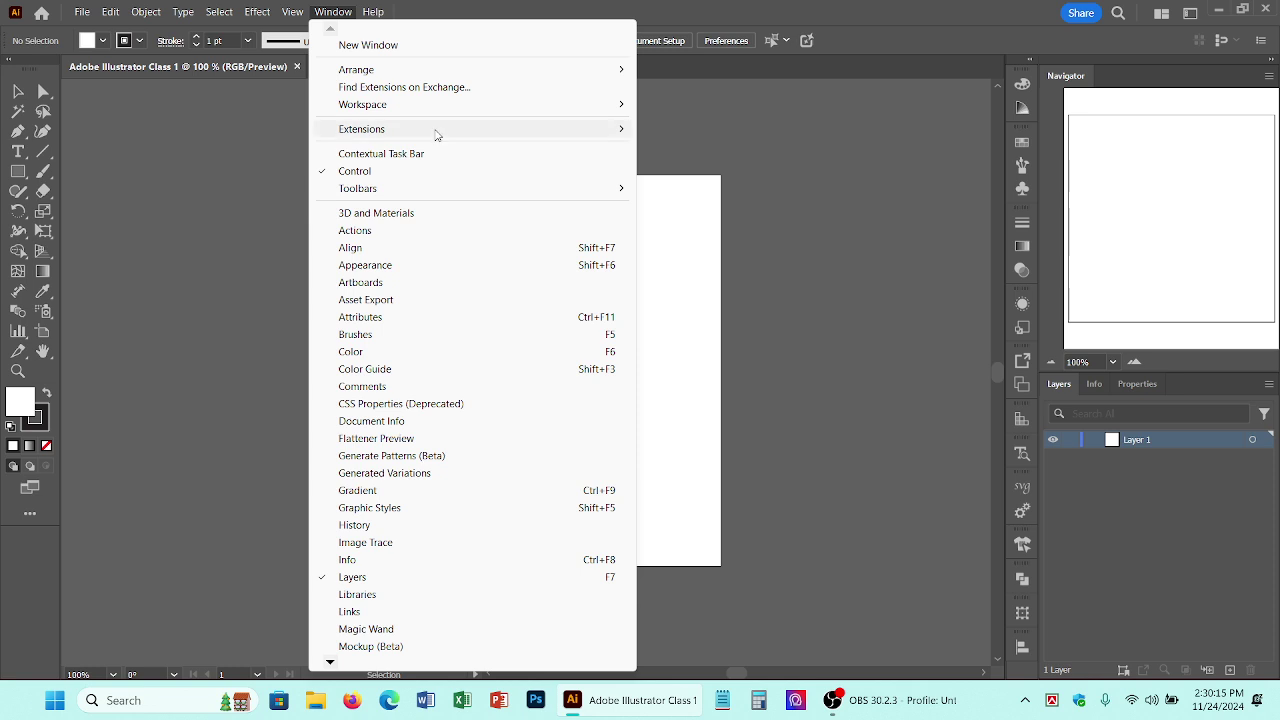
mouse_move(399, 193)
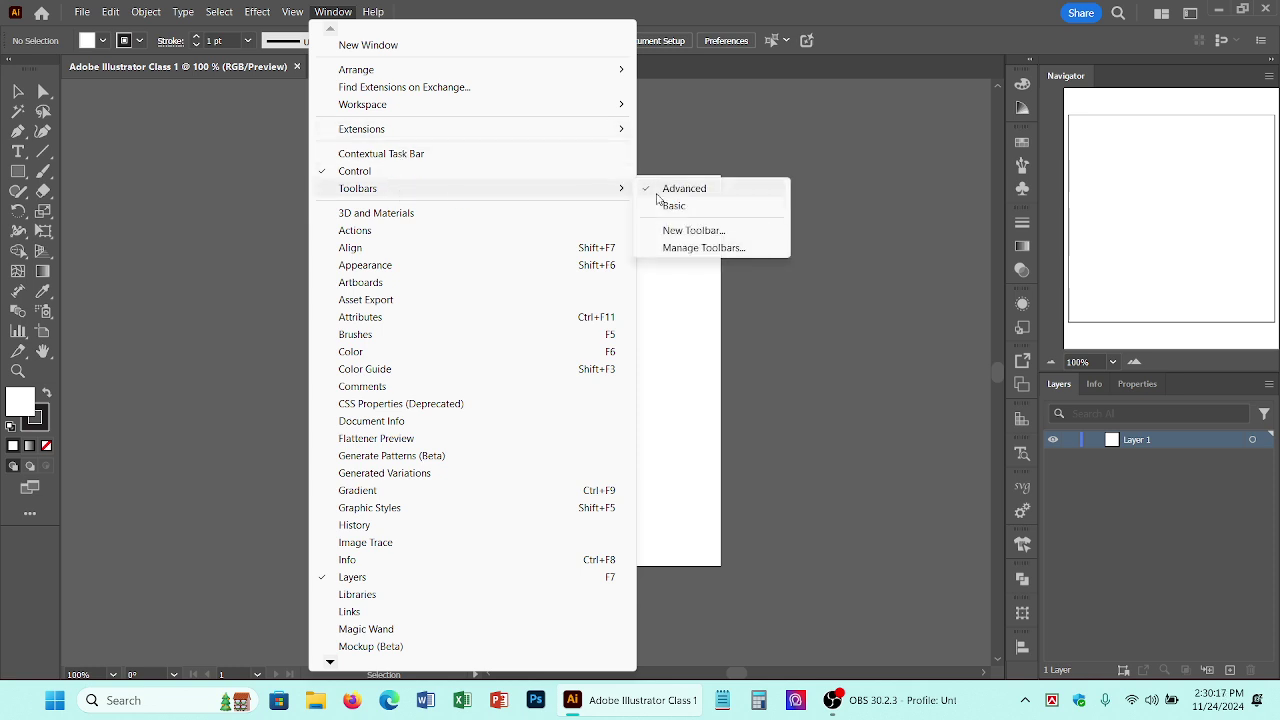
left_click(680, 206)
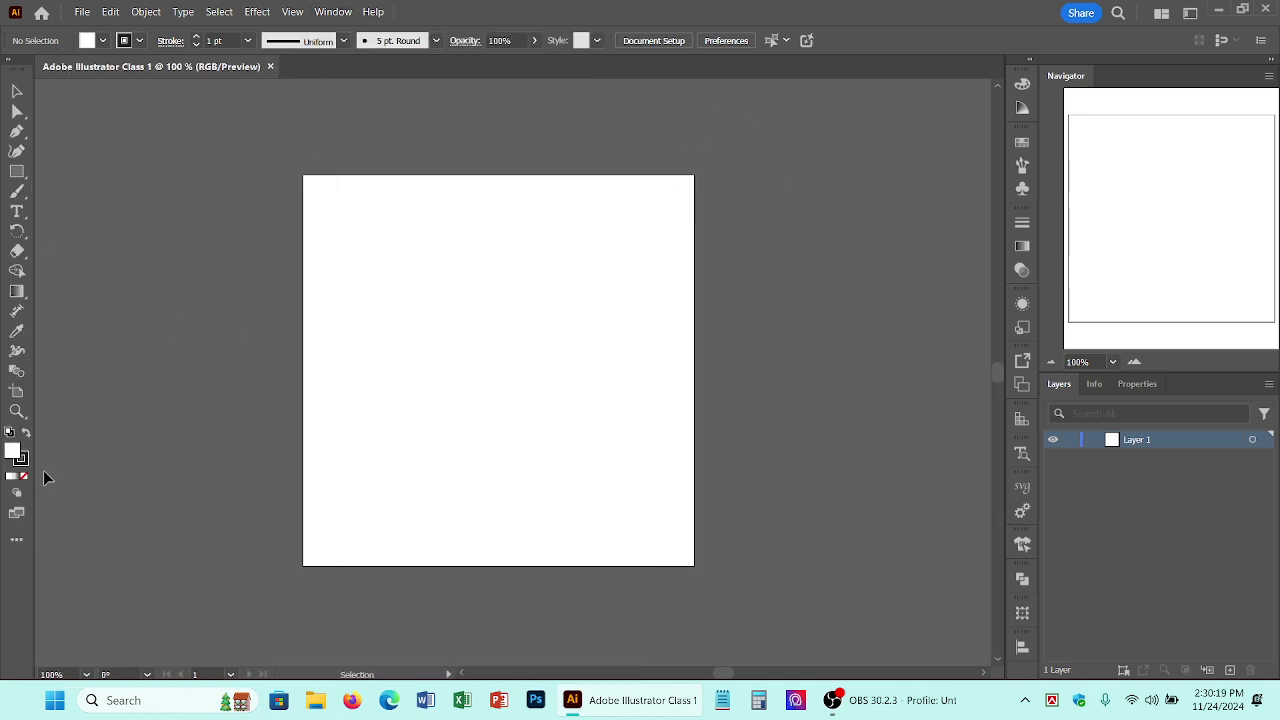
left_click(331, 11)
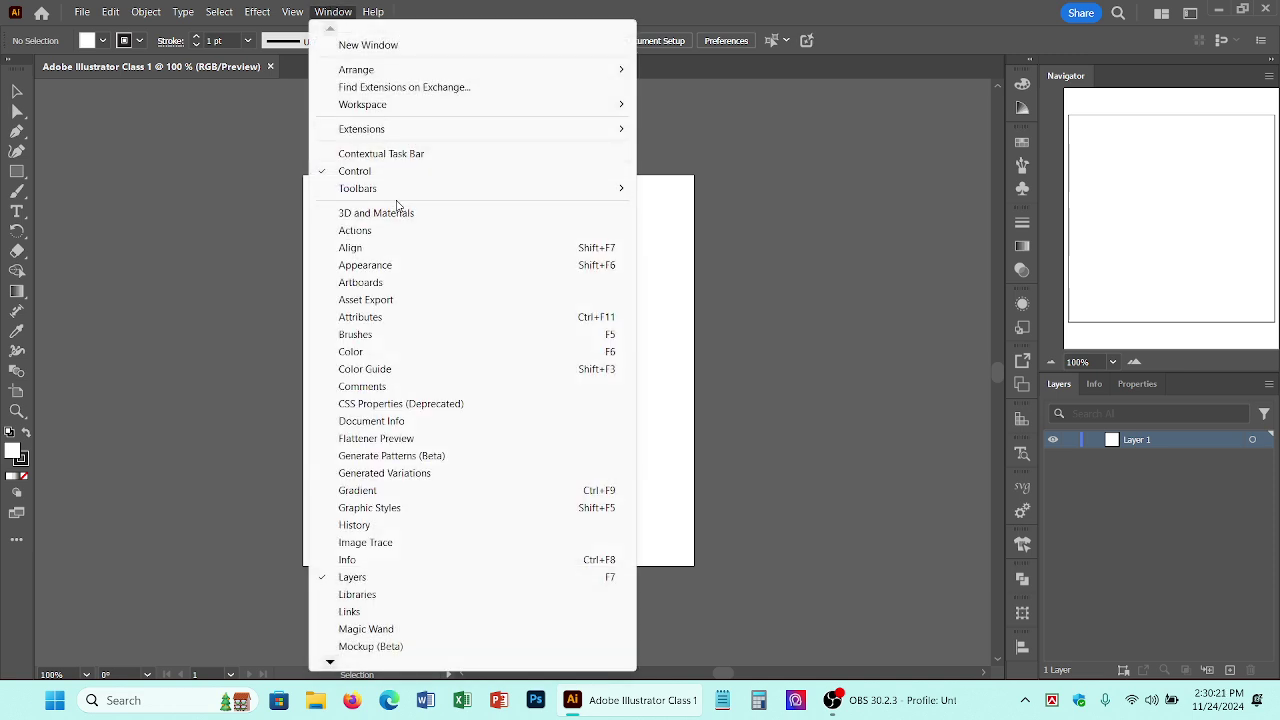
mouse_move(394, 195)
left_click(684, 188)
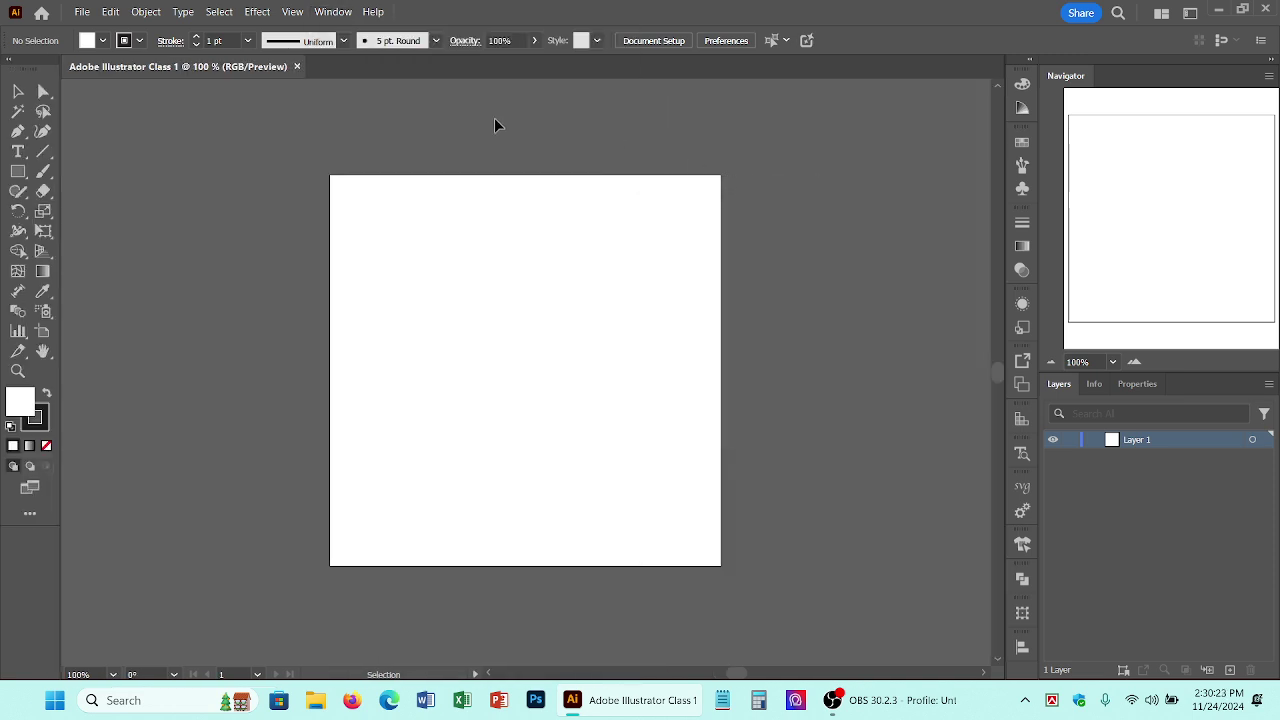
left_click(333, 11)
mouse_move(365, 105)
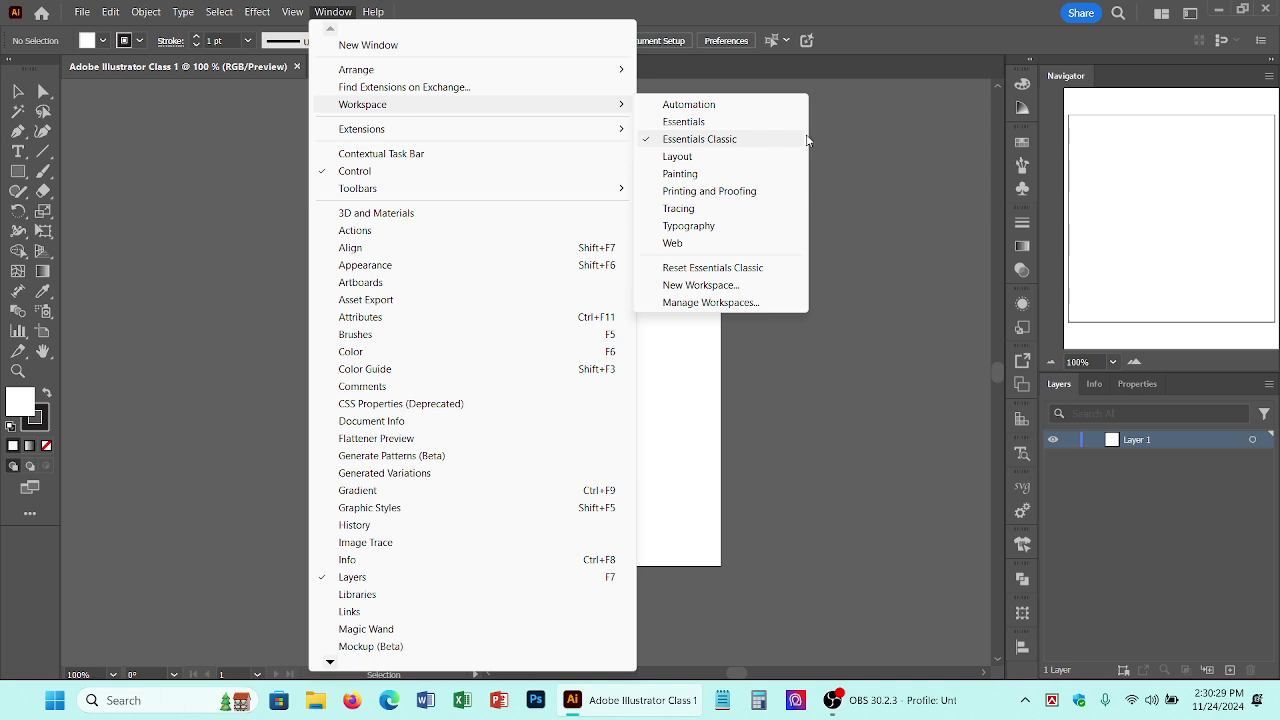
left_click(842, 132)
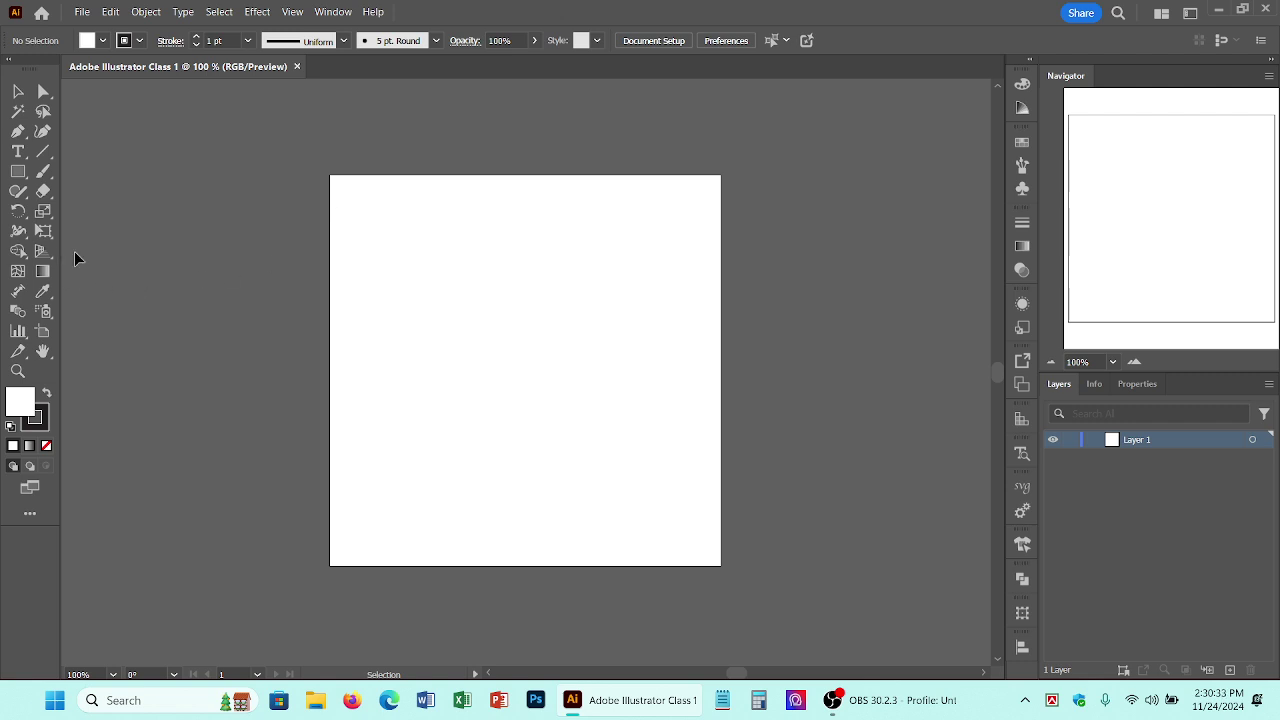
left_click(366, 14)
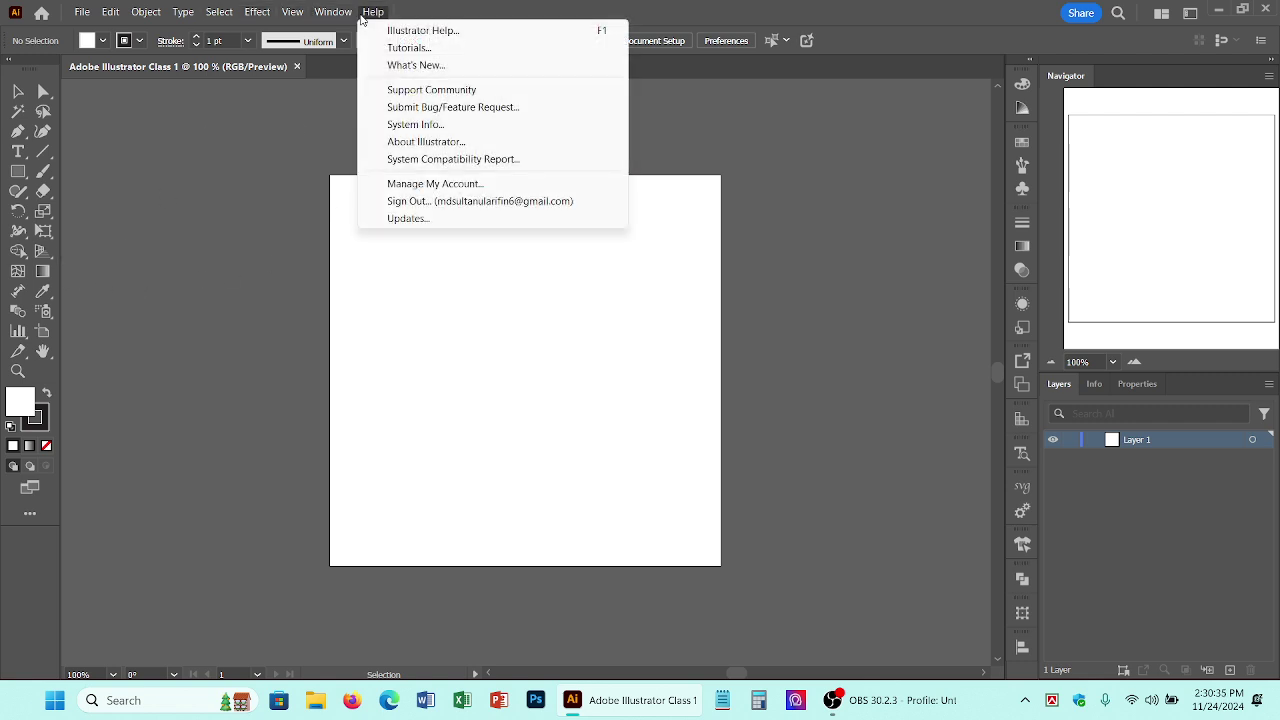
left_click(268, 183)
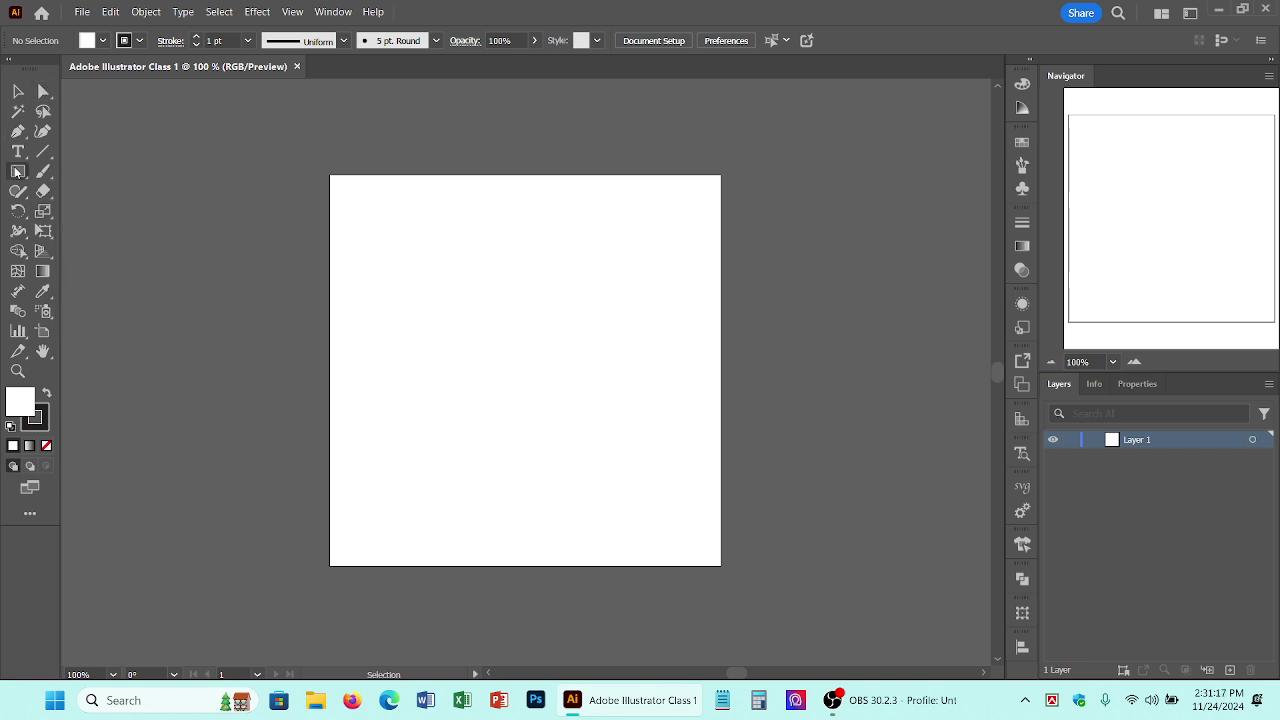
Step: Try the Shape Builder and Direct Selection tools, and activate the Group Selection Tool
left_click(22, 253)
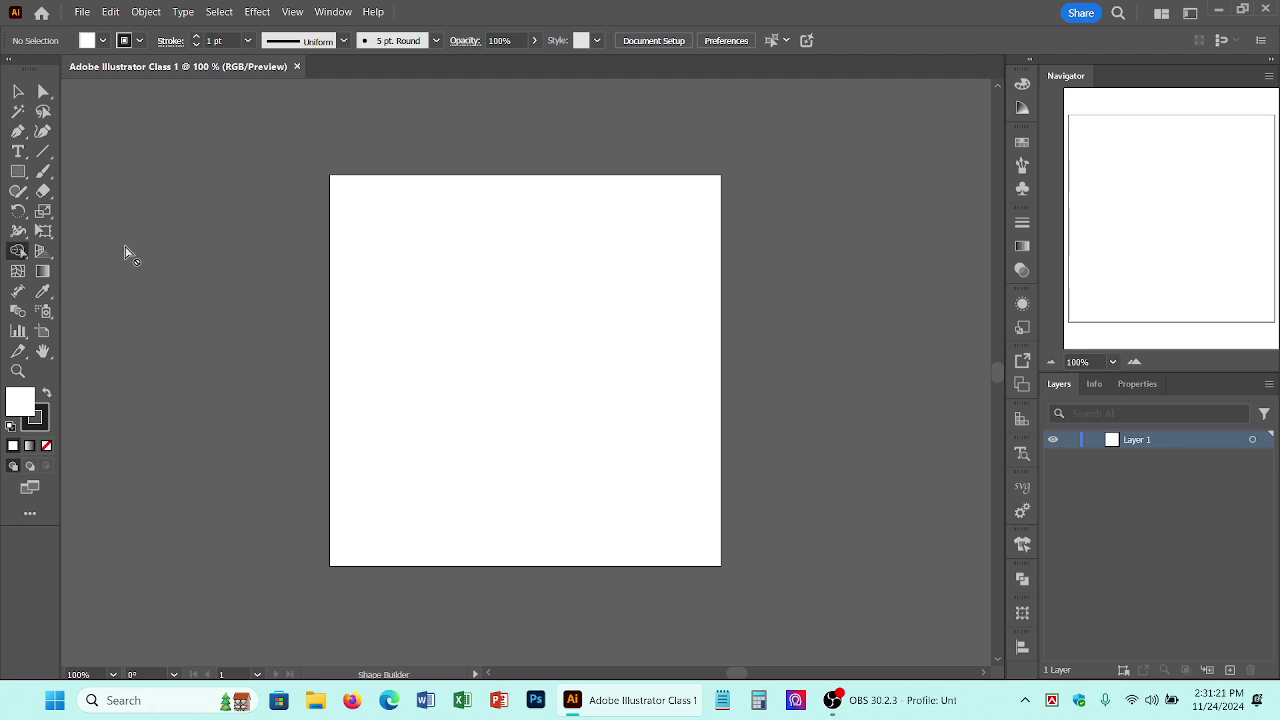
key("a")
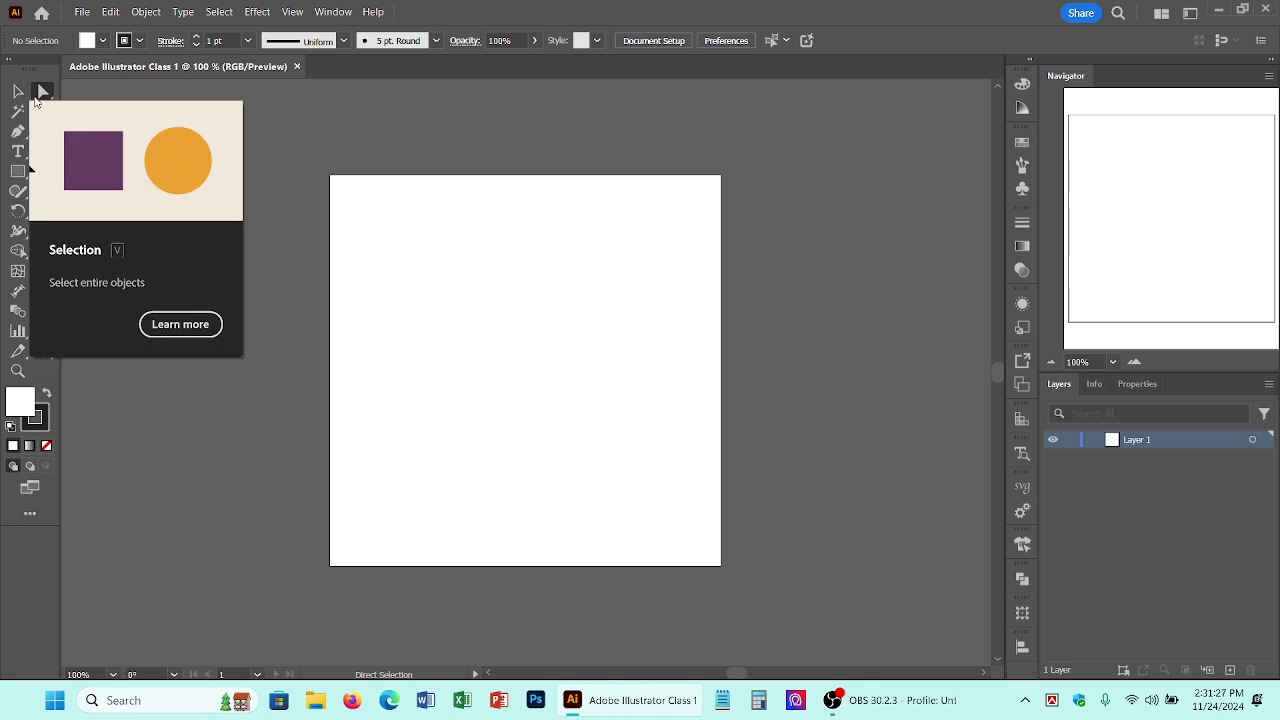
left_click(41, 93)
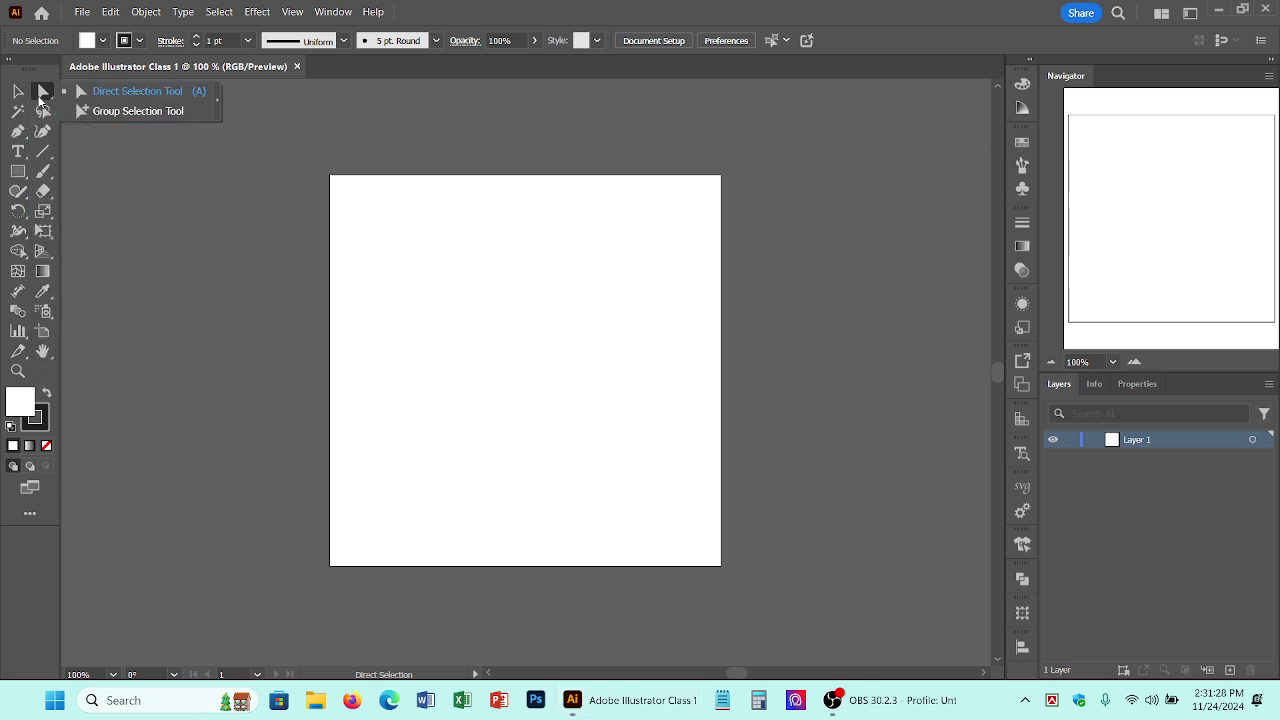
left_click(128, 112)
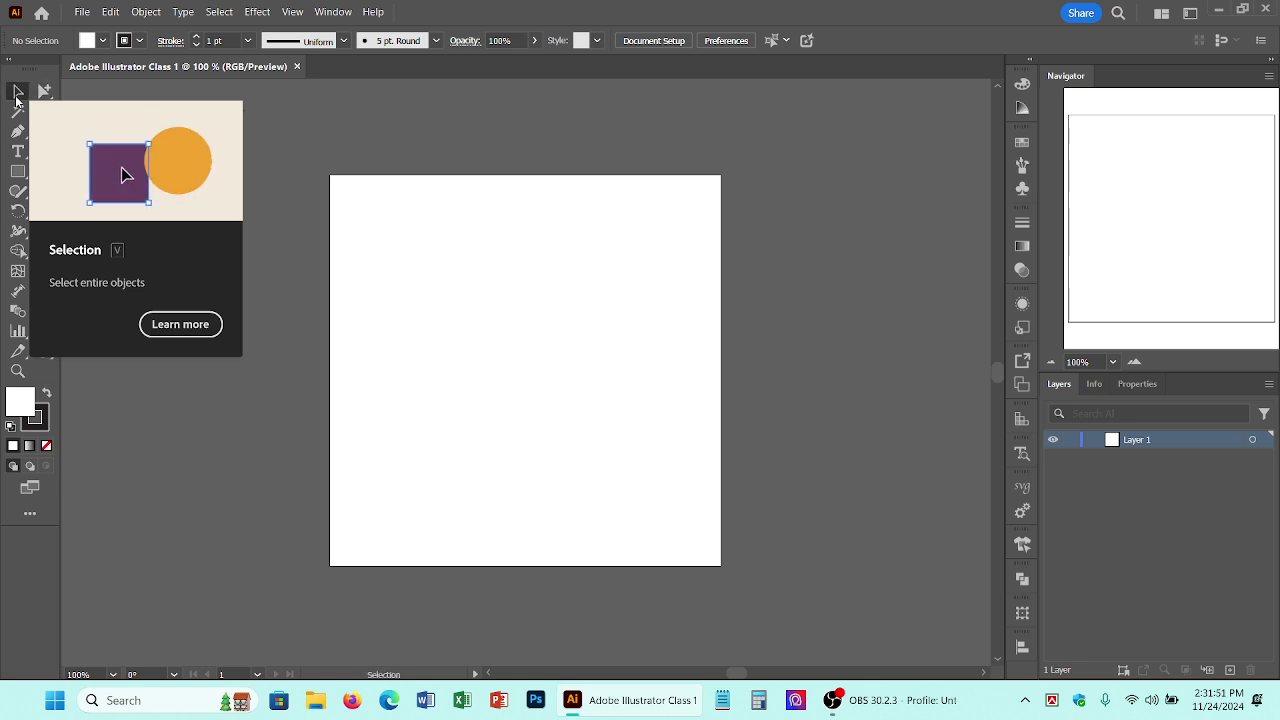
Step: Alternate between the Selection and Type tools, finishing with the Selection tool active
left_click(17, 94)
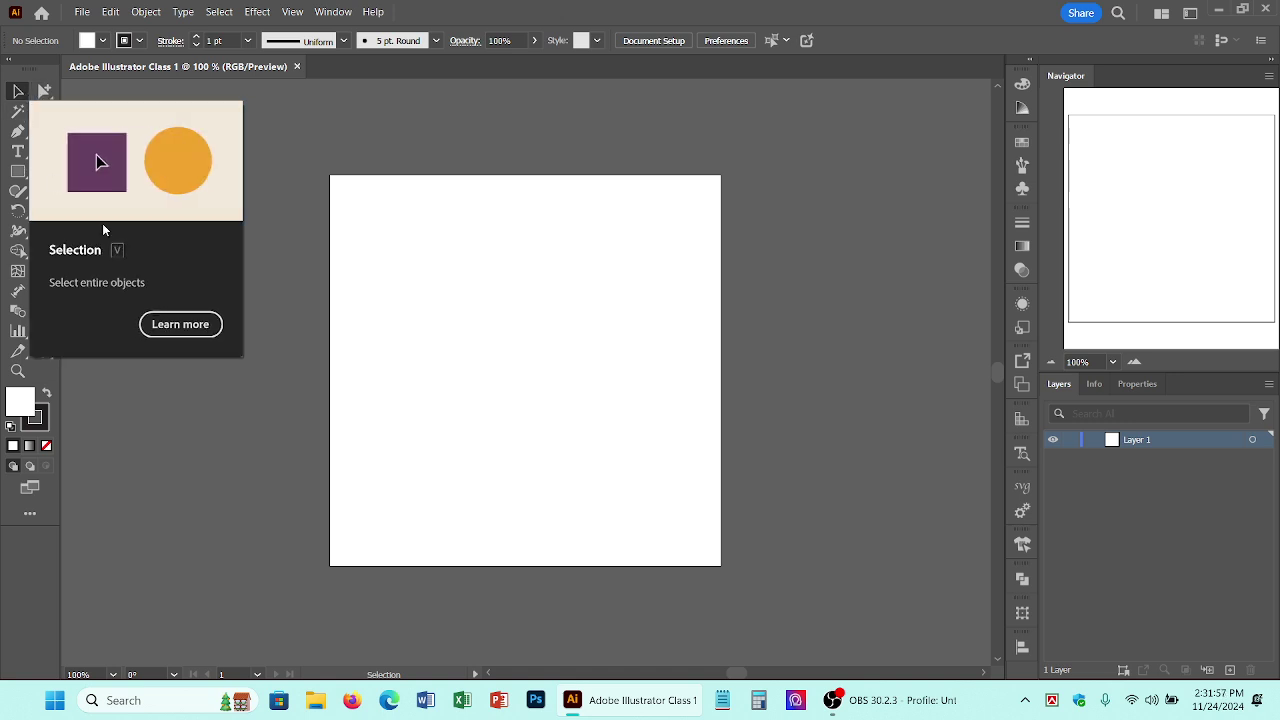
left_click(19, 153)
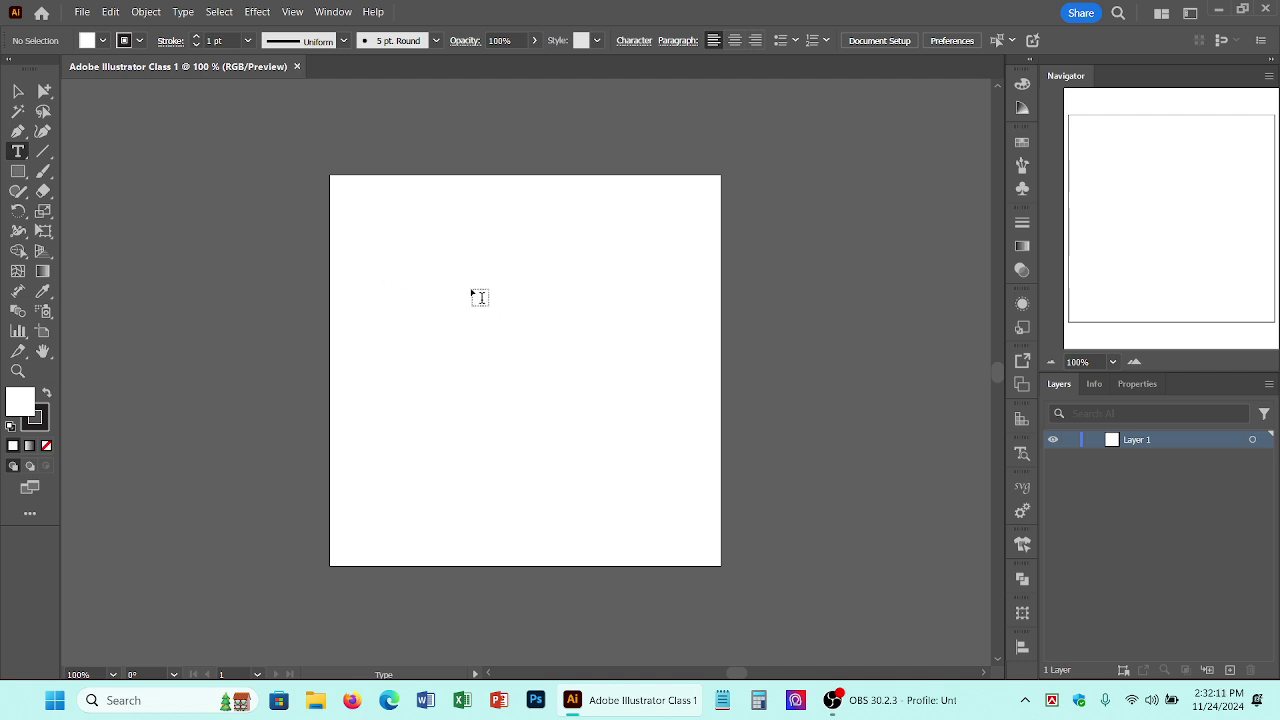
left_click(19, 92)
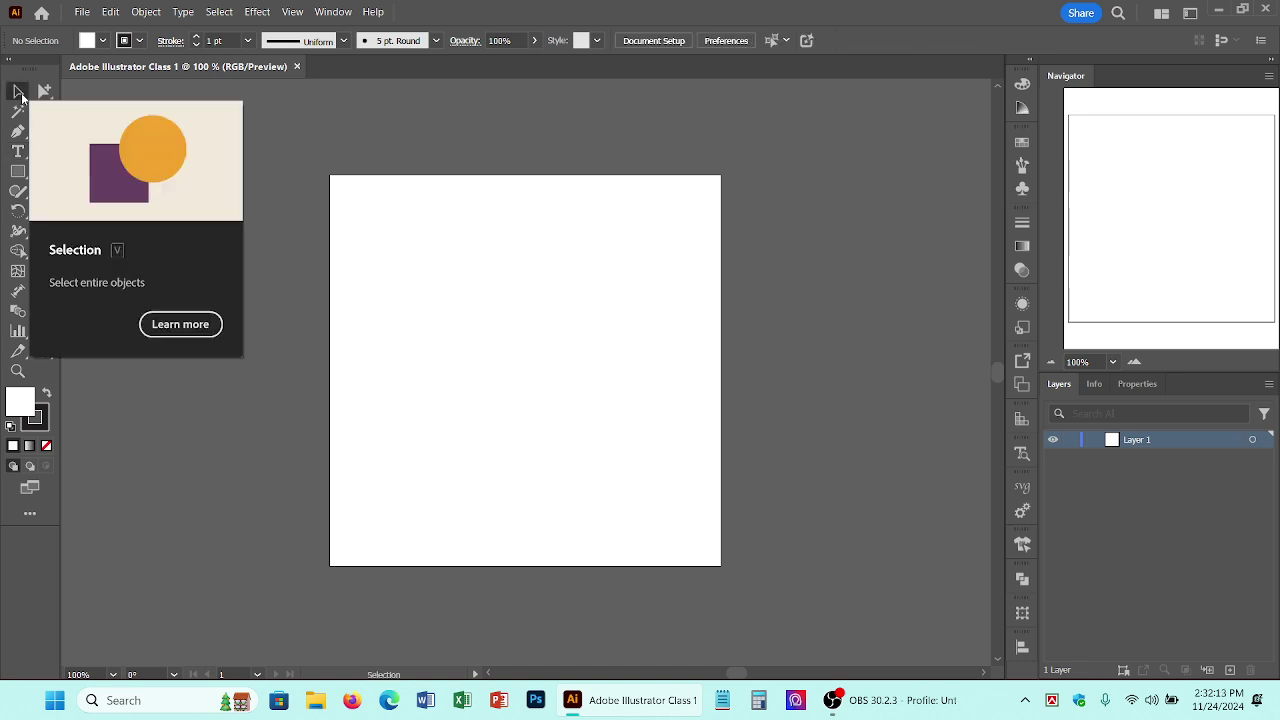
left_click(18, 151)
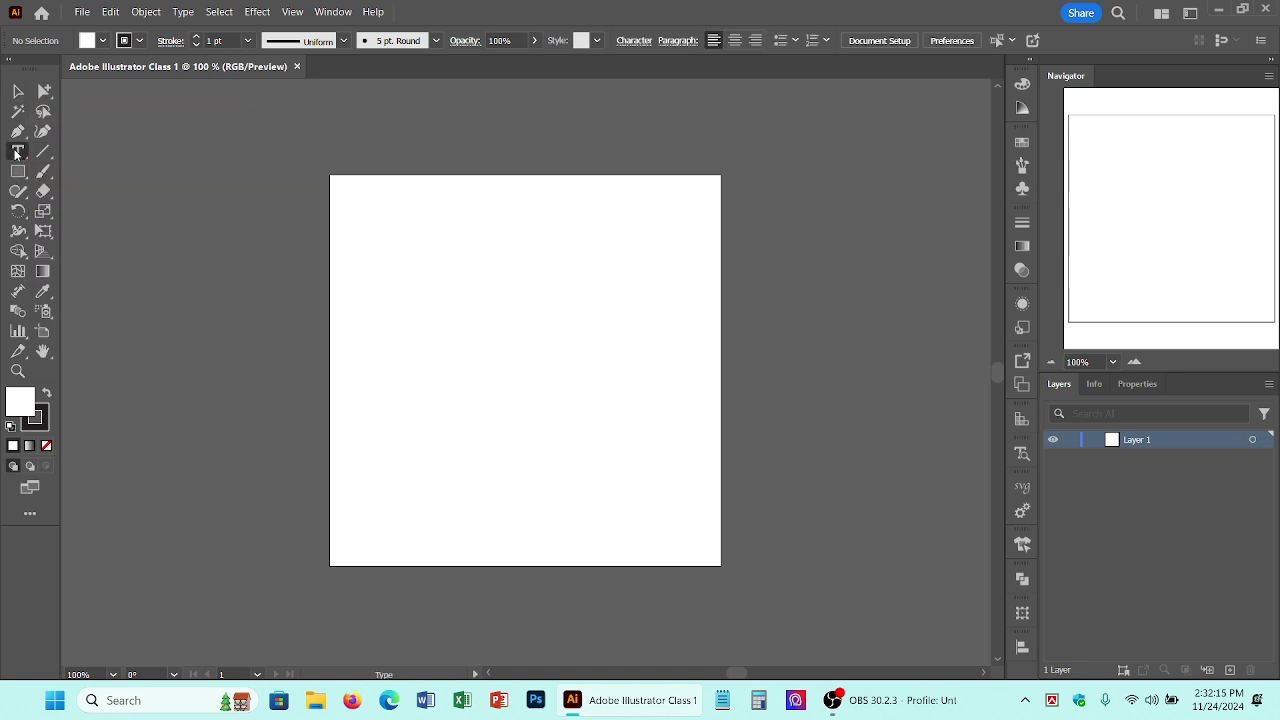
left_click(19, 92)
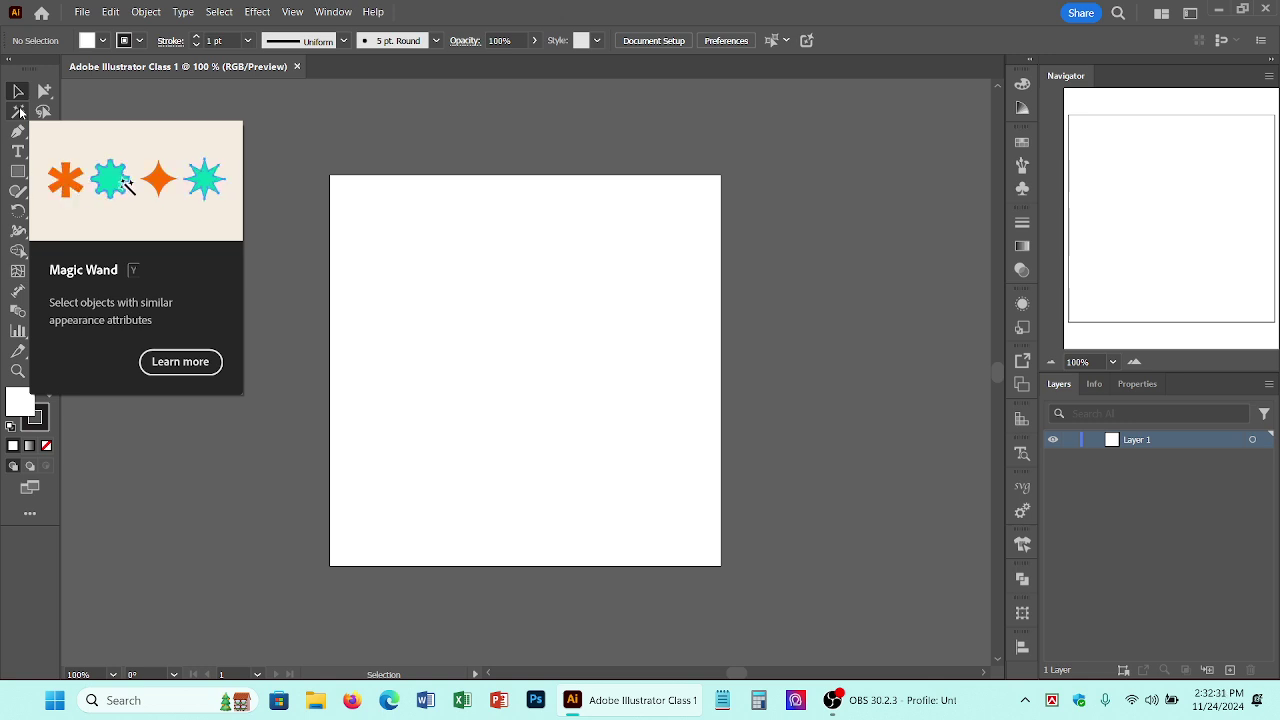
Step: Draw an open Pen path with two straight segments rising past the artboard's right edge and a curved segment returning onto the artboard
left_click(15, 116)
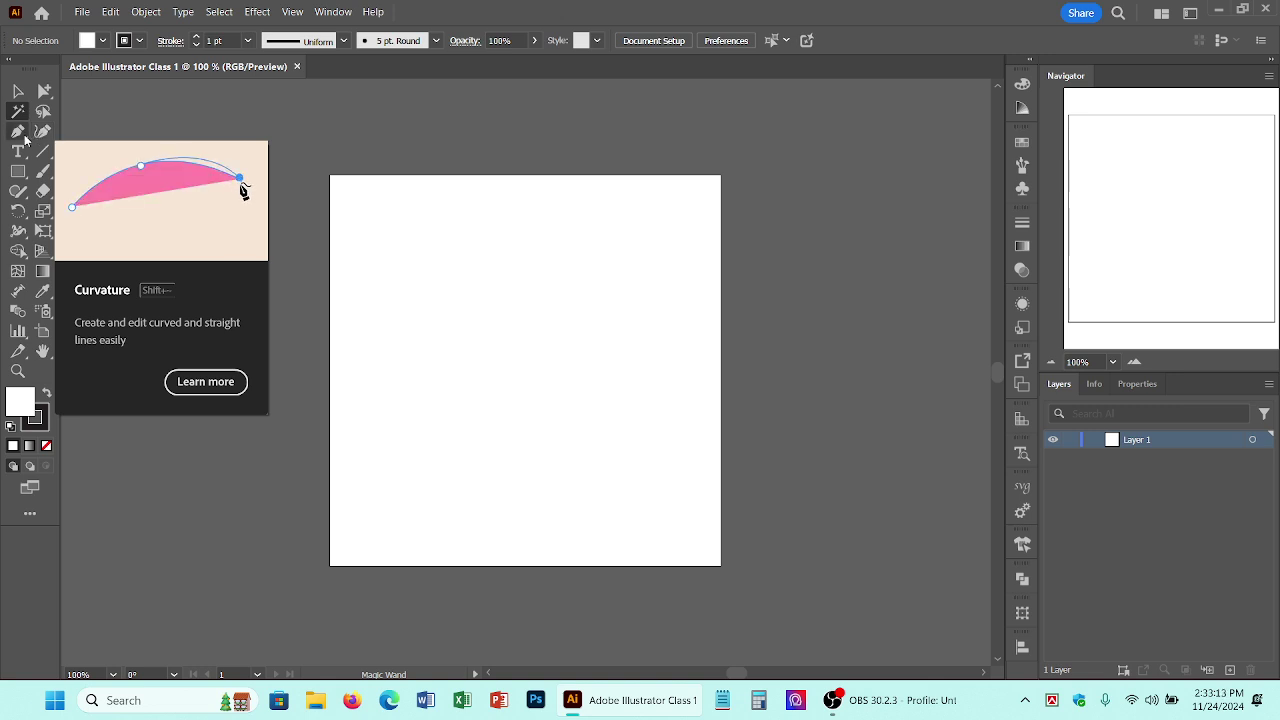
left_click(16, 134)
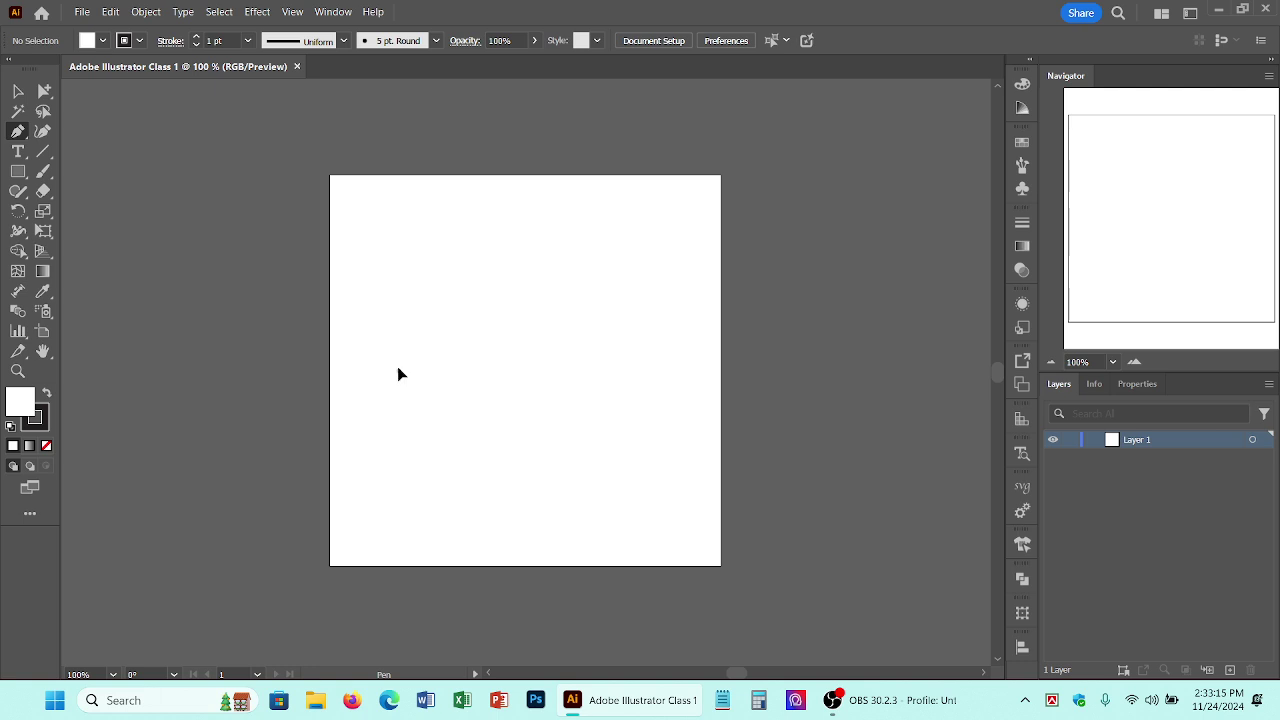
left_click(400, 373)
left_click(557, 314)
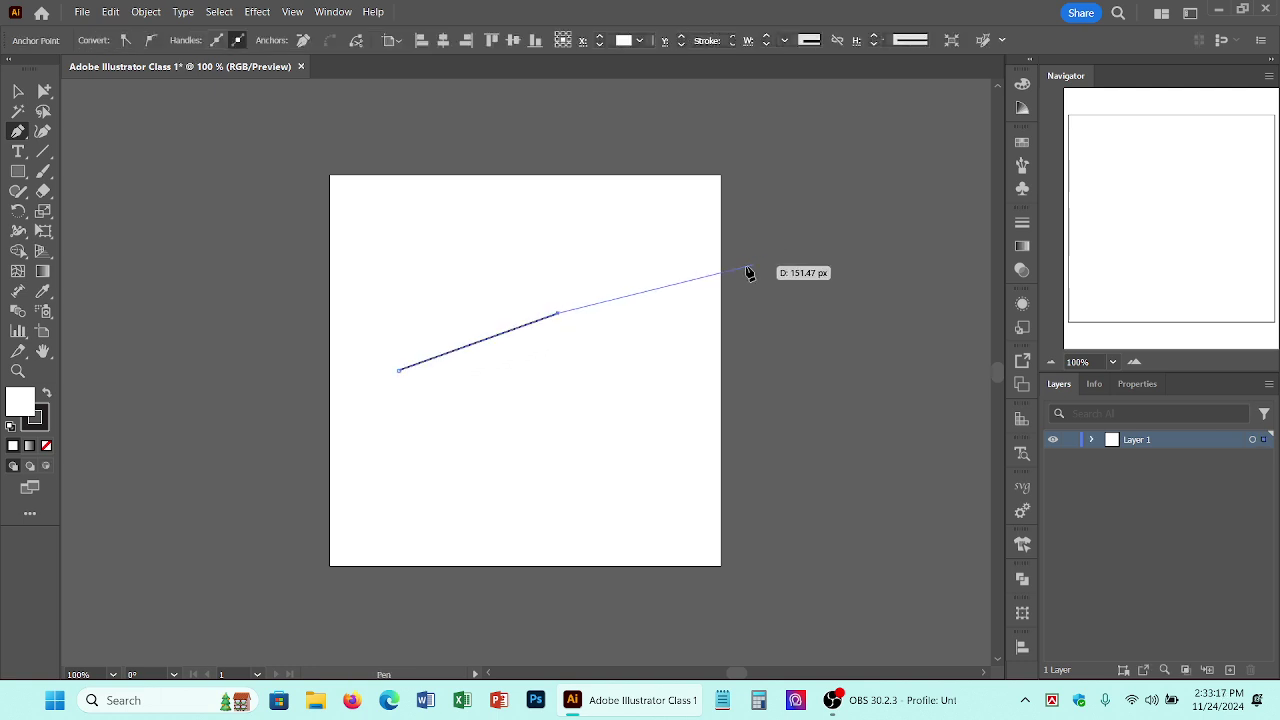
left_click(758, 263)
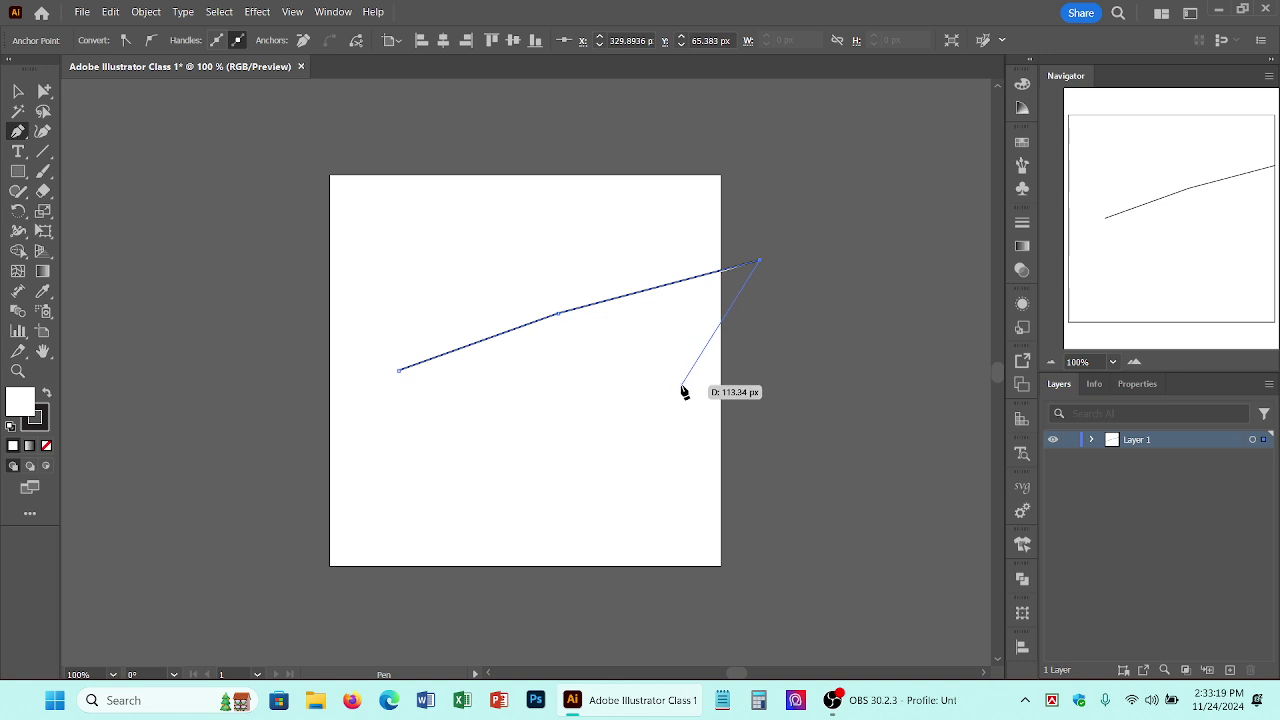
left_click_drag(680, 386, 575, 389)
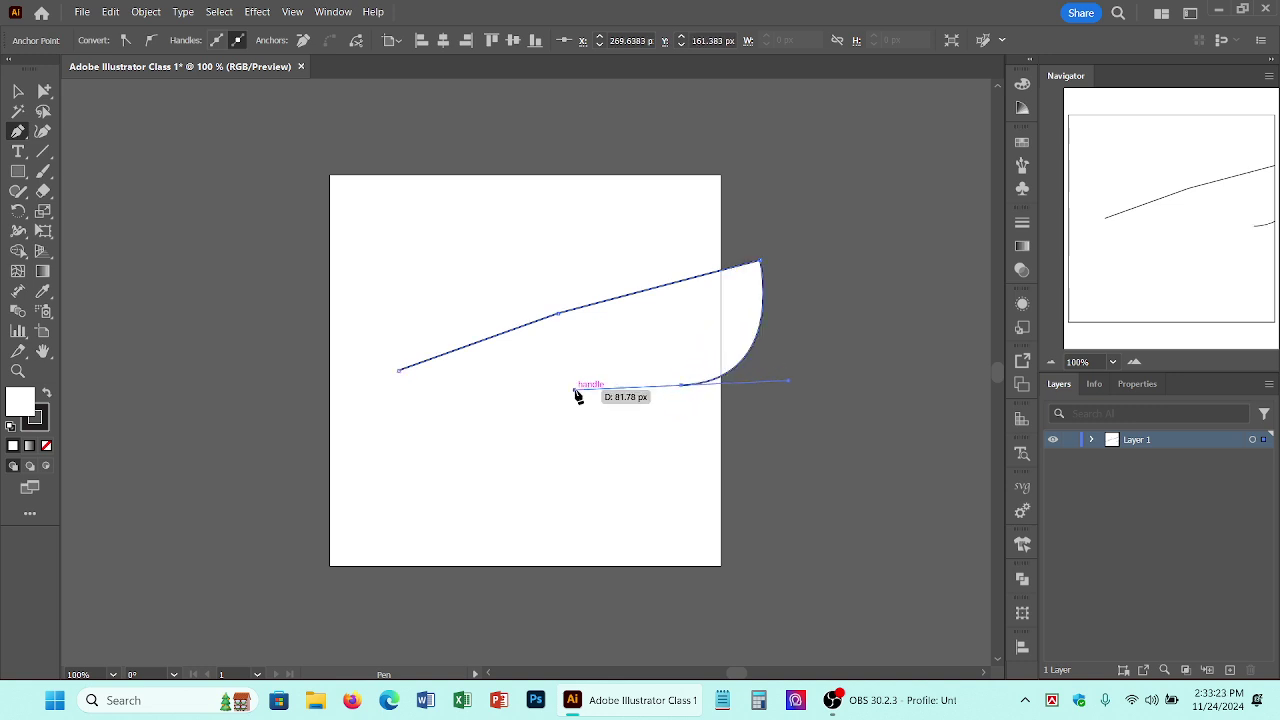
key("v")
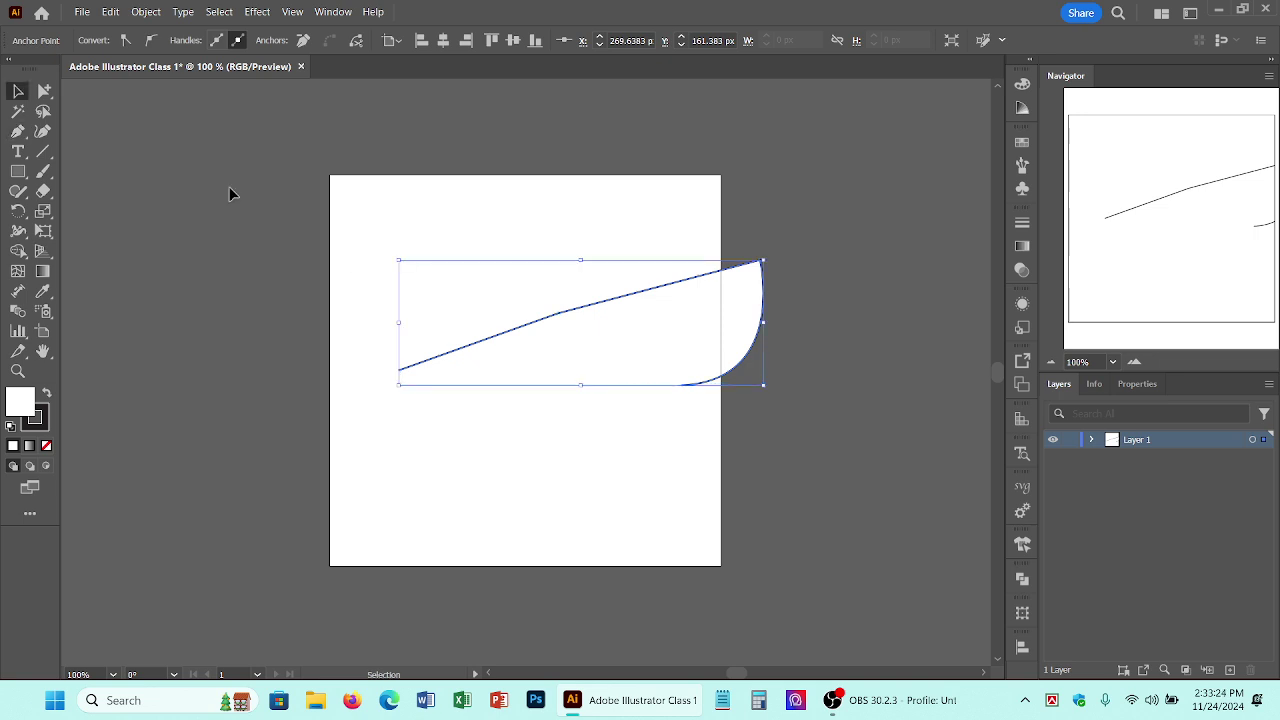
Step: Extend the open path with the Curvature tool through two points near the artboard's upper corners and close it at its starting anchor
left_click(43, 131)
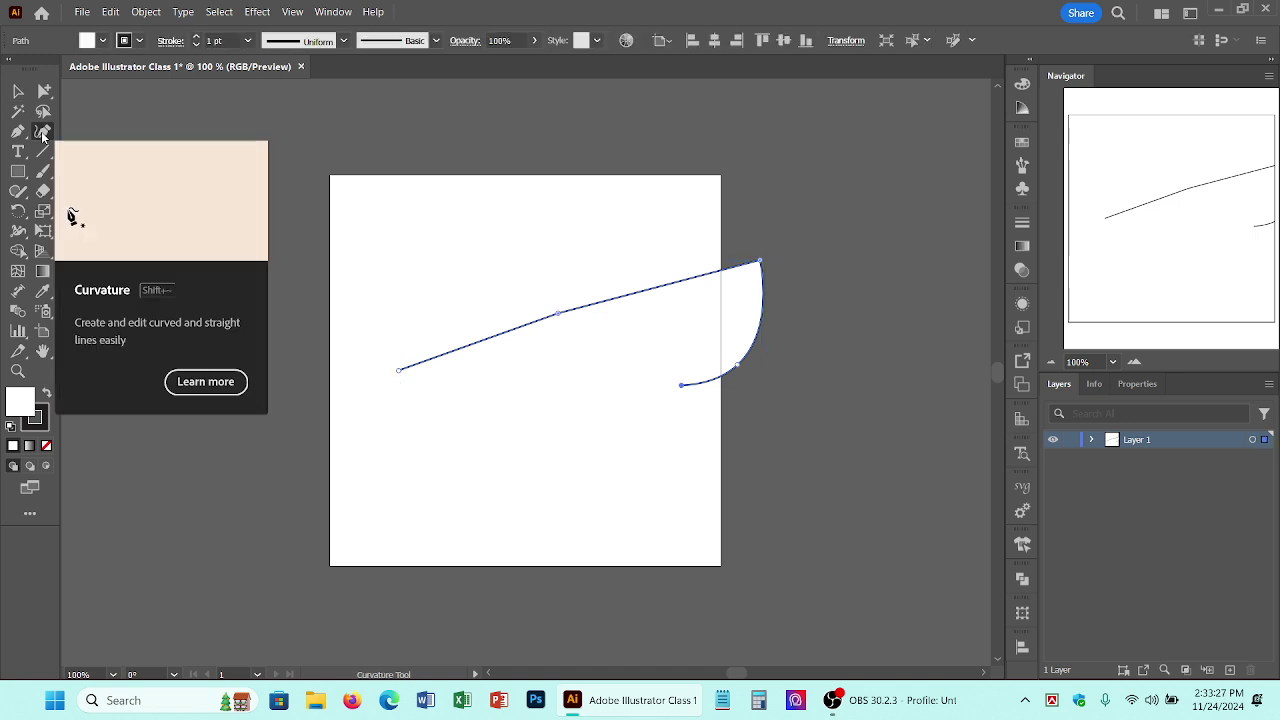
left_click(350, 250)
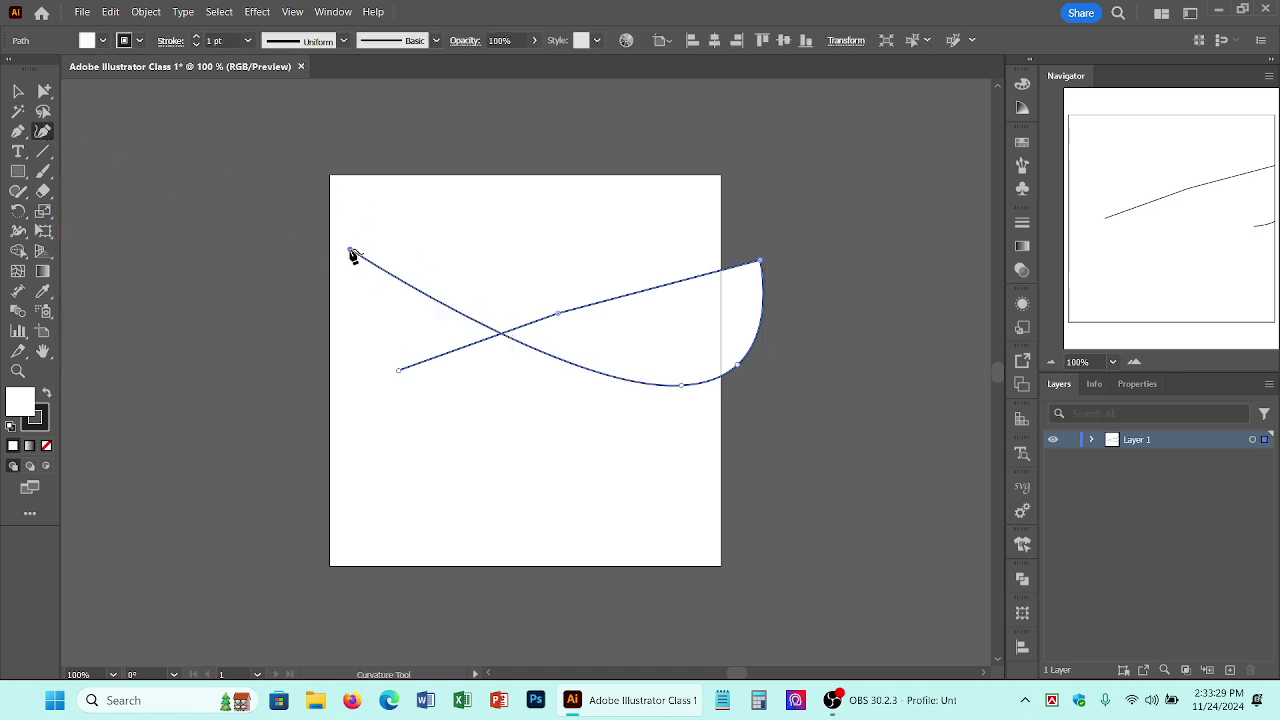
left_click(634, 213)
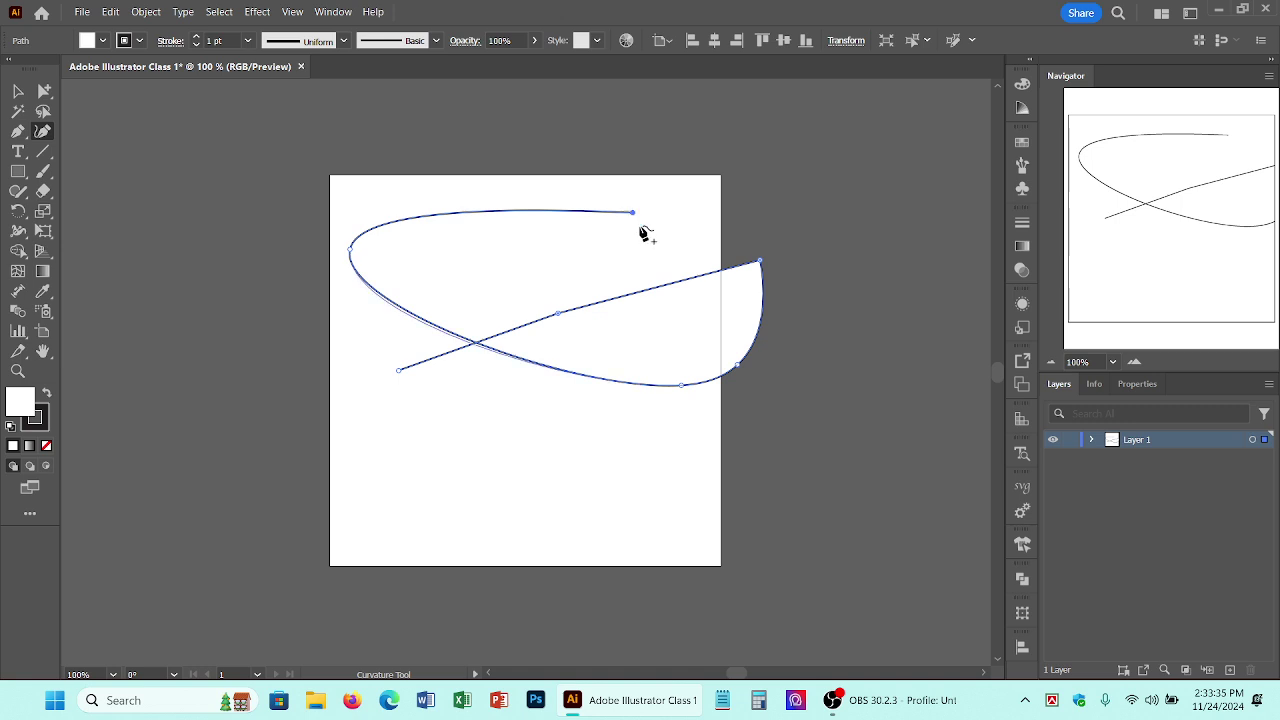
left_click(400, 372)
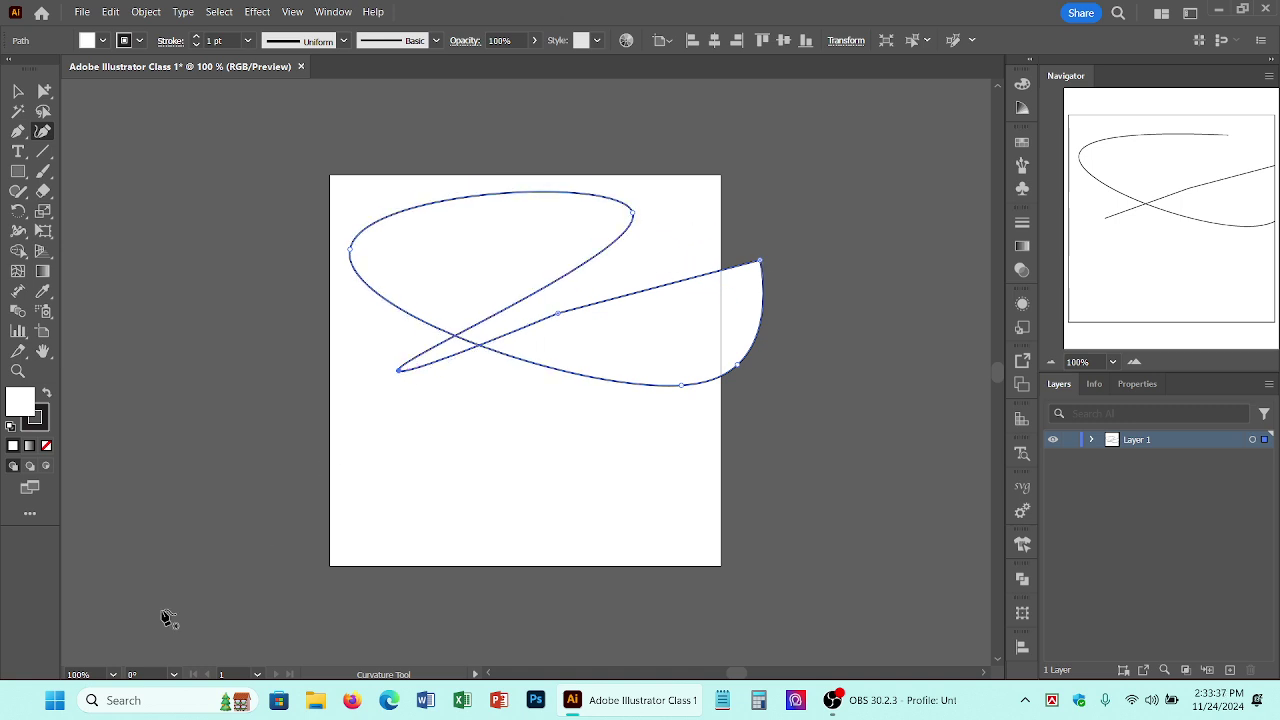
Step: Add a line of point text containing a first name below the closed path
left_click(15, 153)
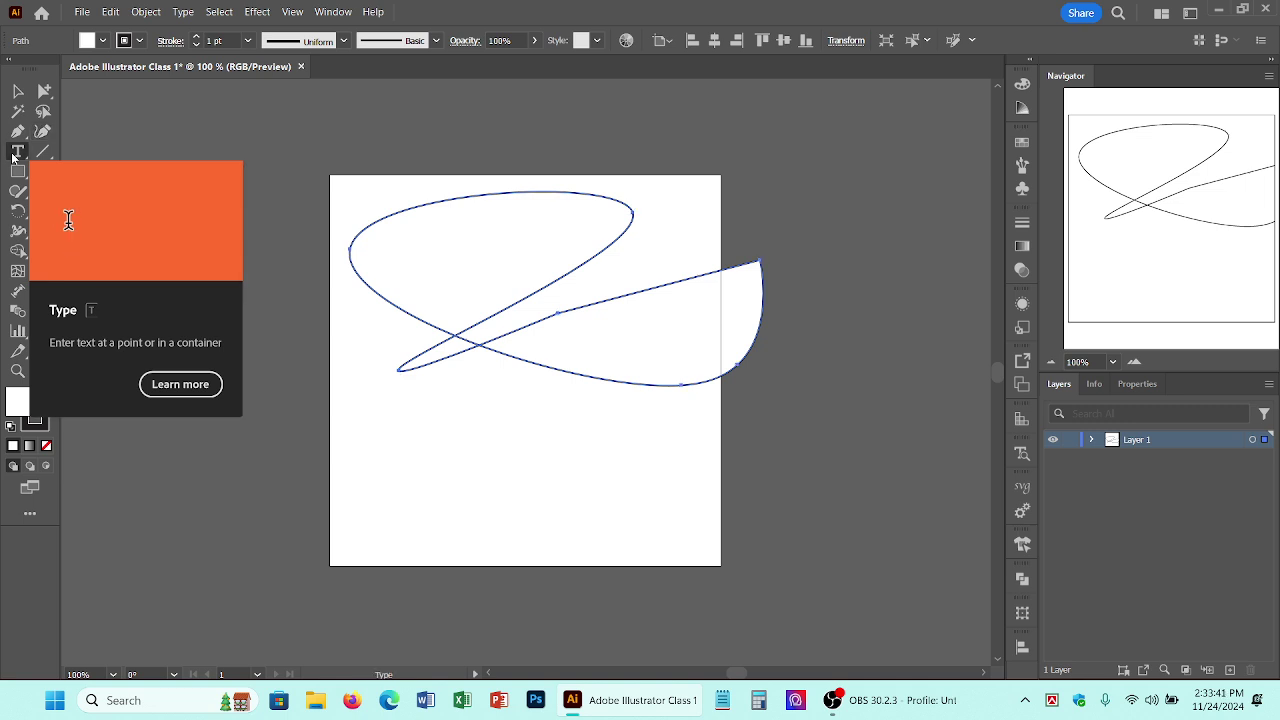
left_click(405, 454)
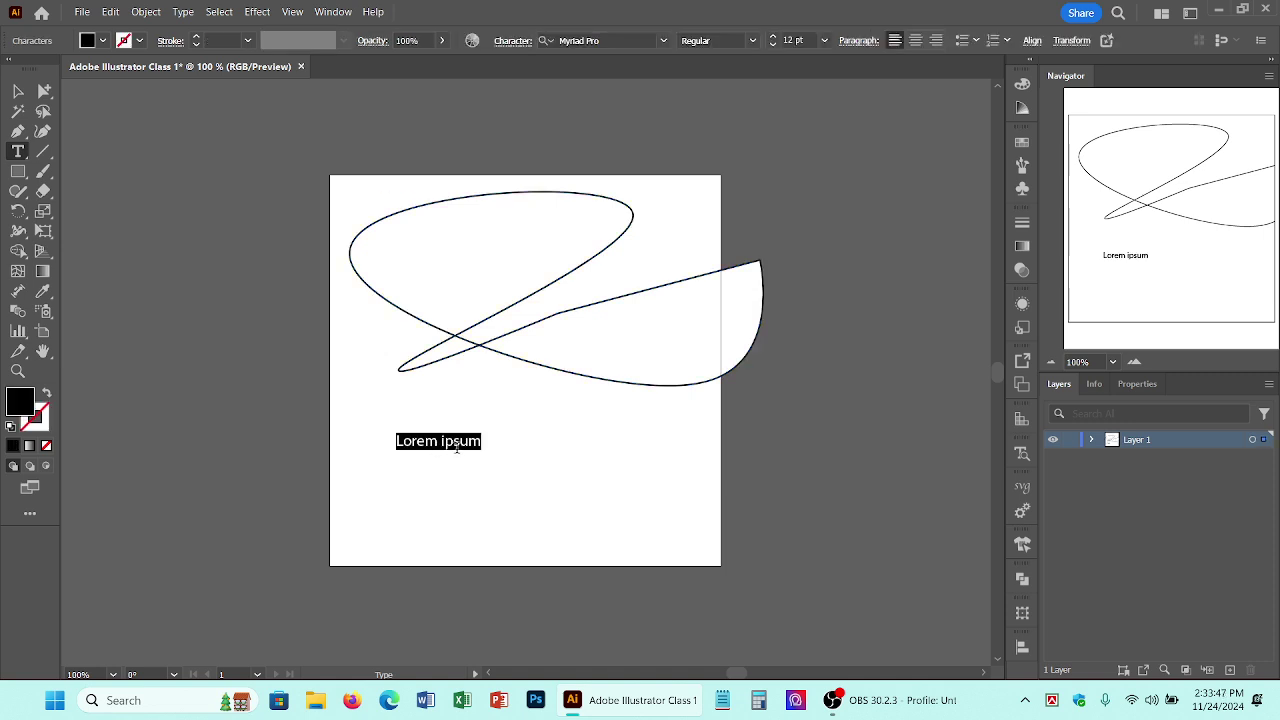
type("Sadn")
type("dwip")
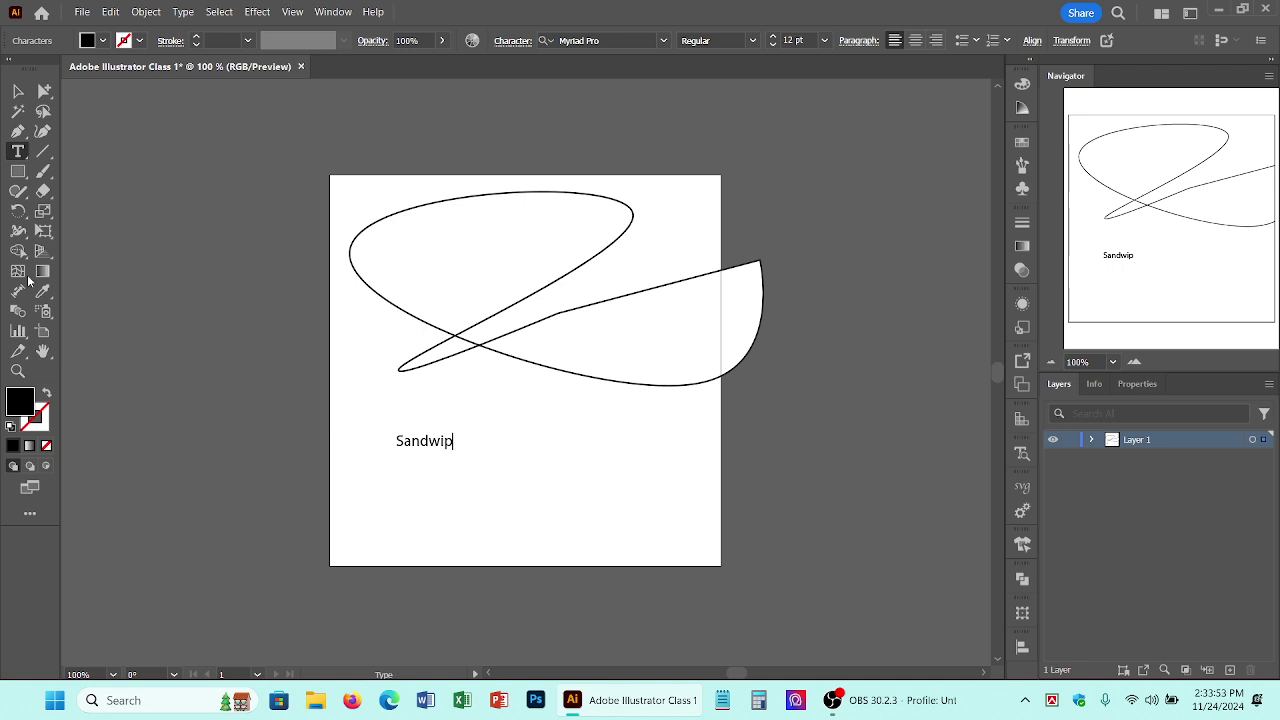
Step: Create a rectangular text frame of placeholder text beside the name and rotate it clockwise to about 332.61°
left_click(16, 152)
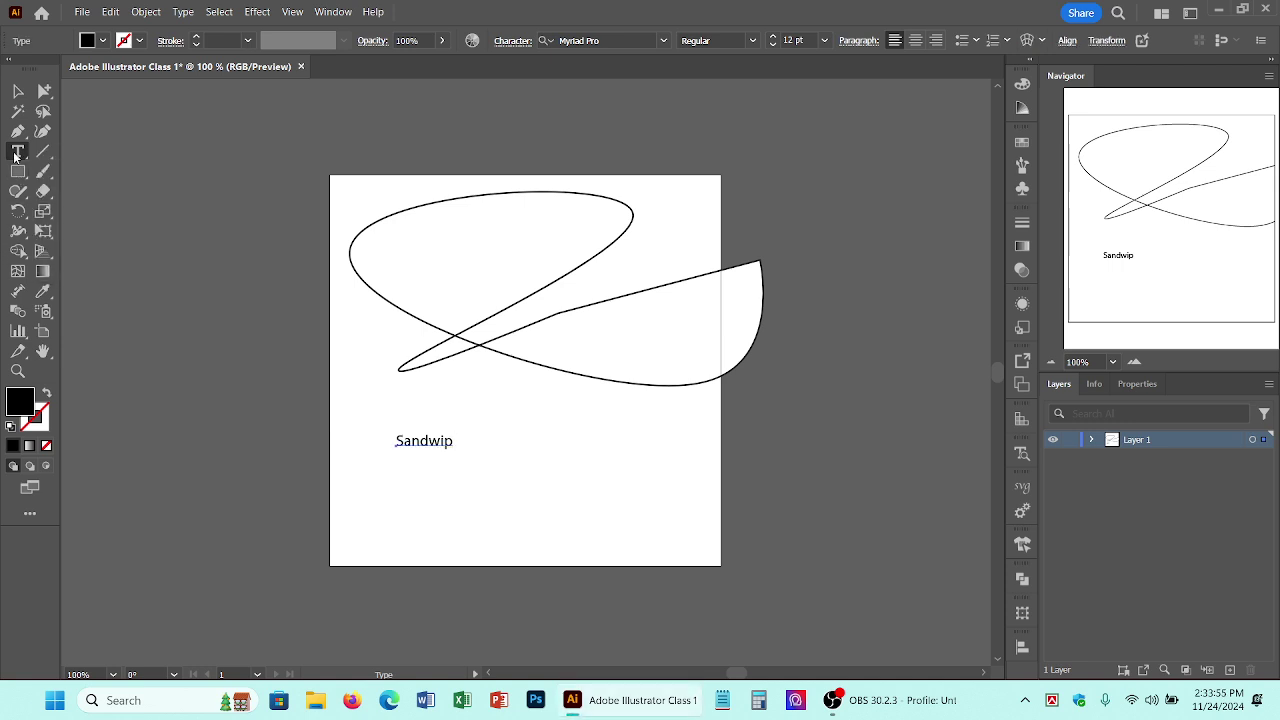
left_click_drag(503, 440, 672, 510)
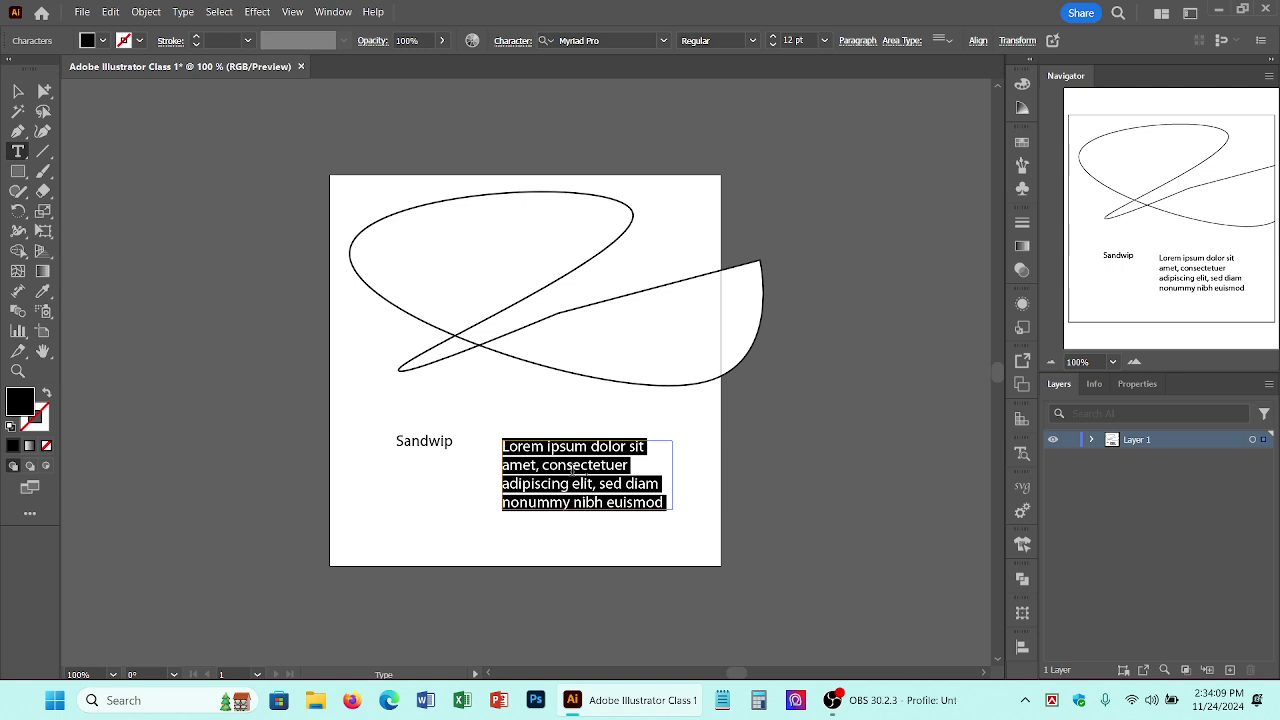
left_click(16, 91)
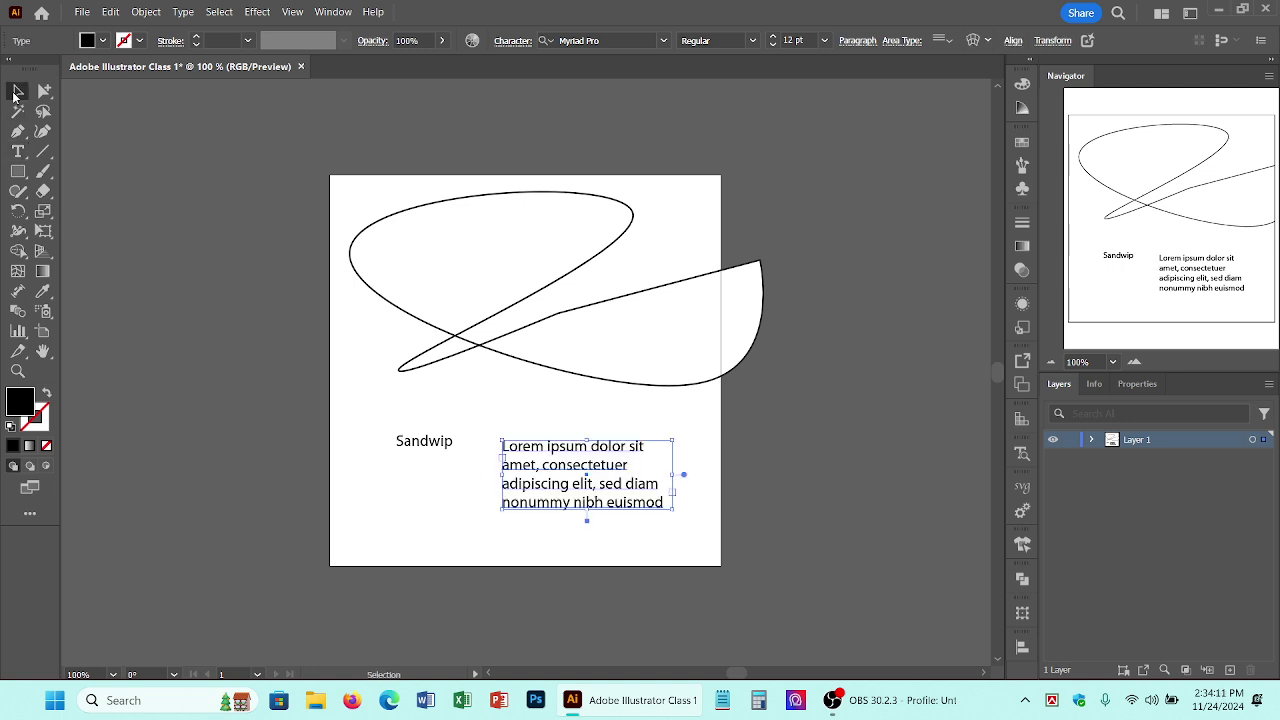
left_click_drag(676, 511, 700, 609)
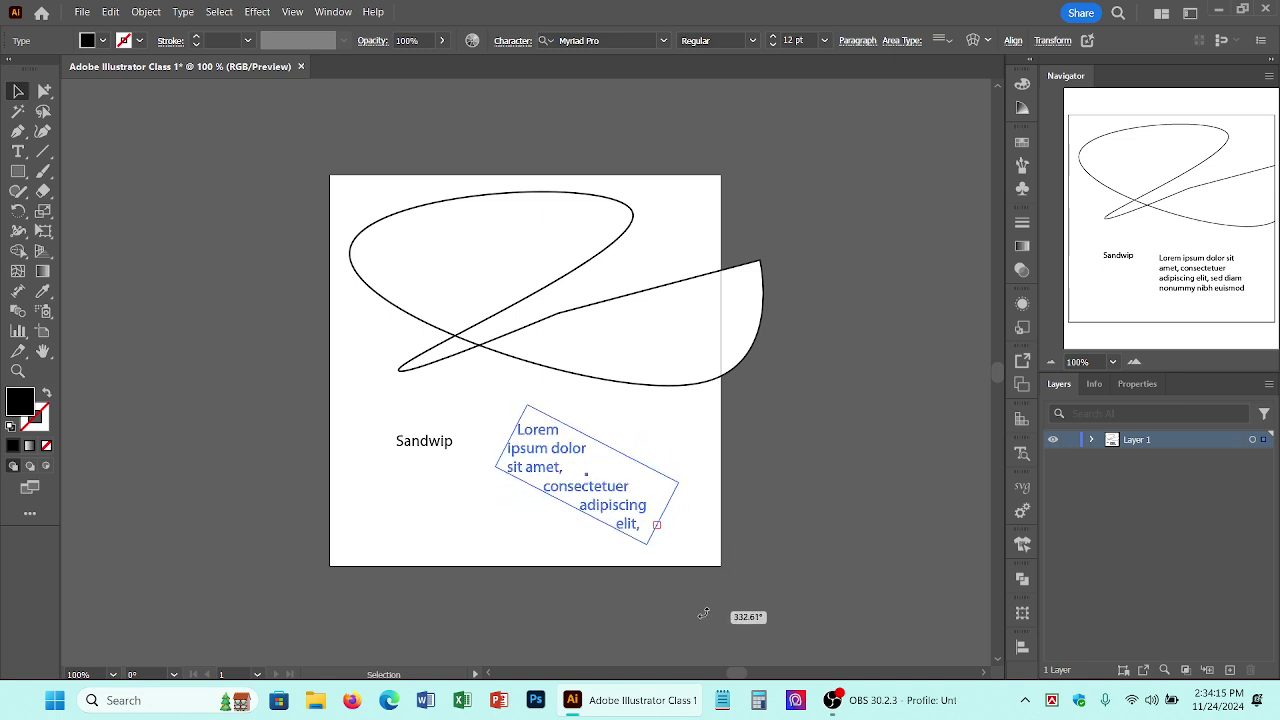
Step: Delete the rotated placeholder text frame
left_click(574, 623)
left_click(597, 521)
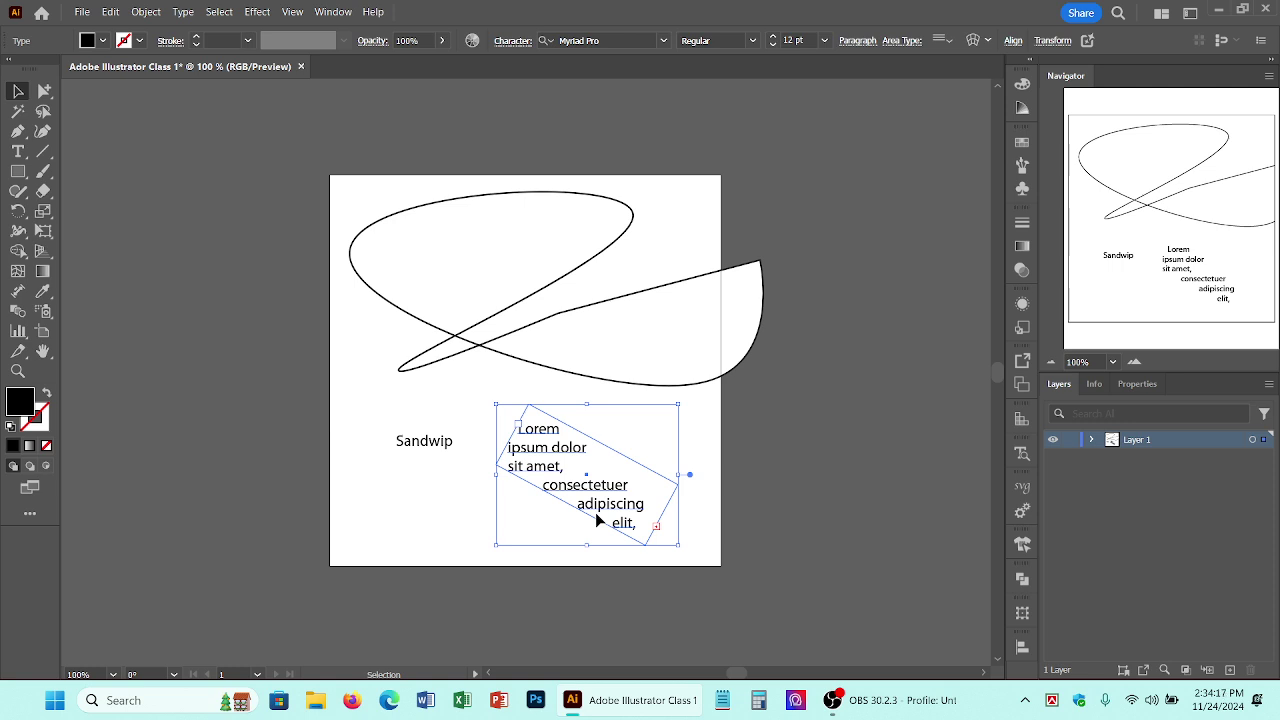
key("Delete")
Step: Replace the name in the point text with "TTC"
left_click(420, 447)
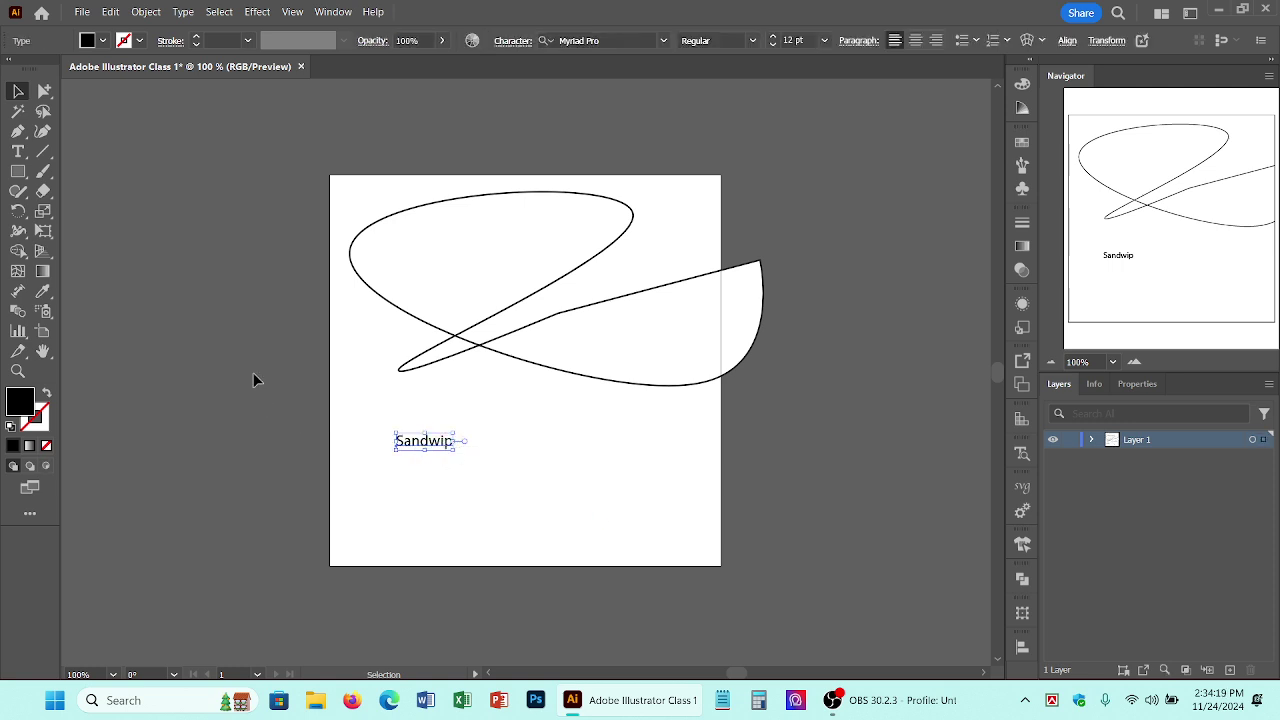
double_click(431, 448)
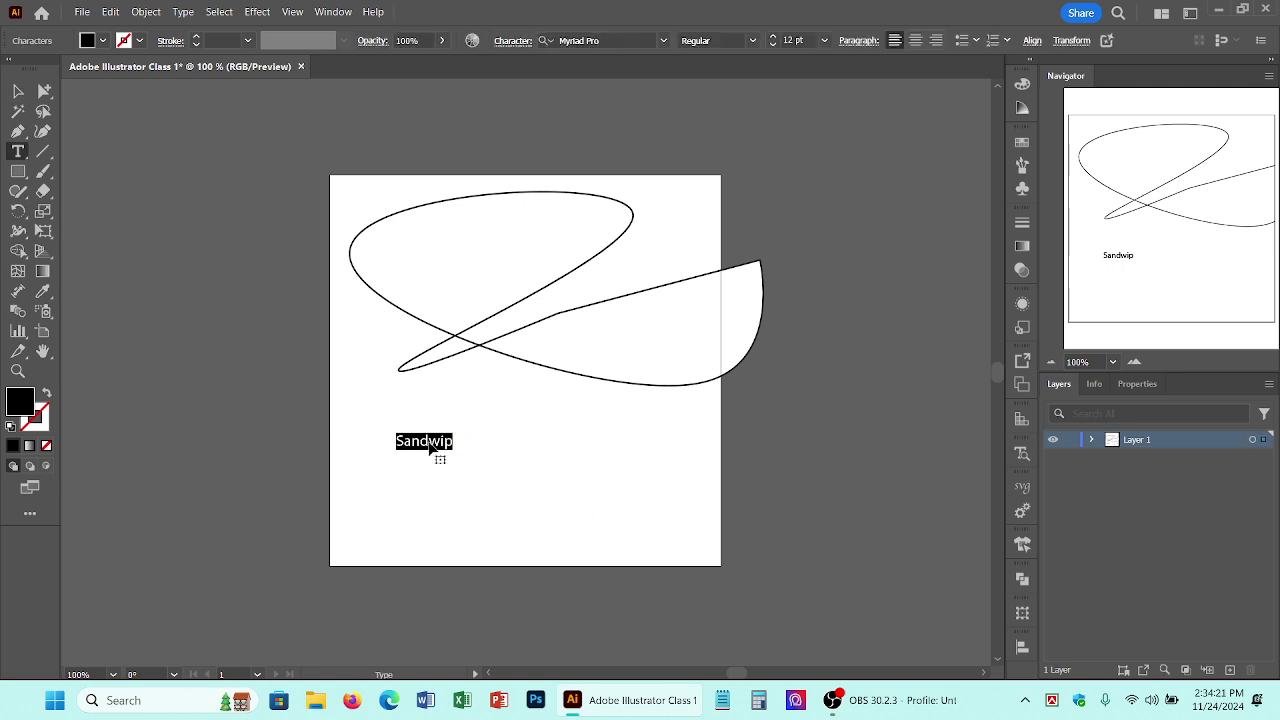
type("TTC")
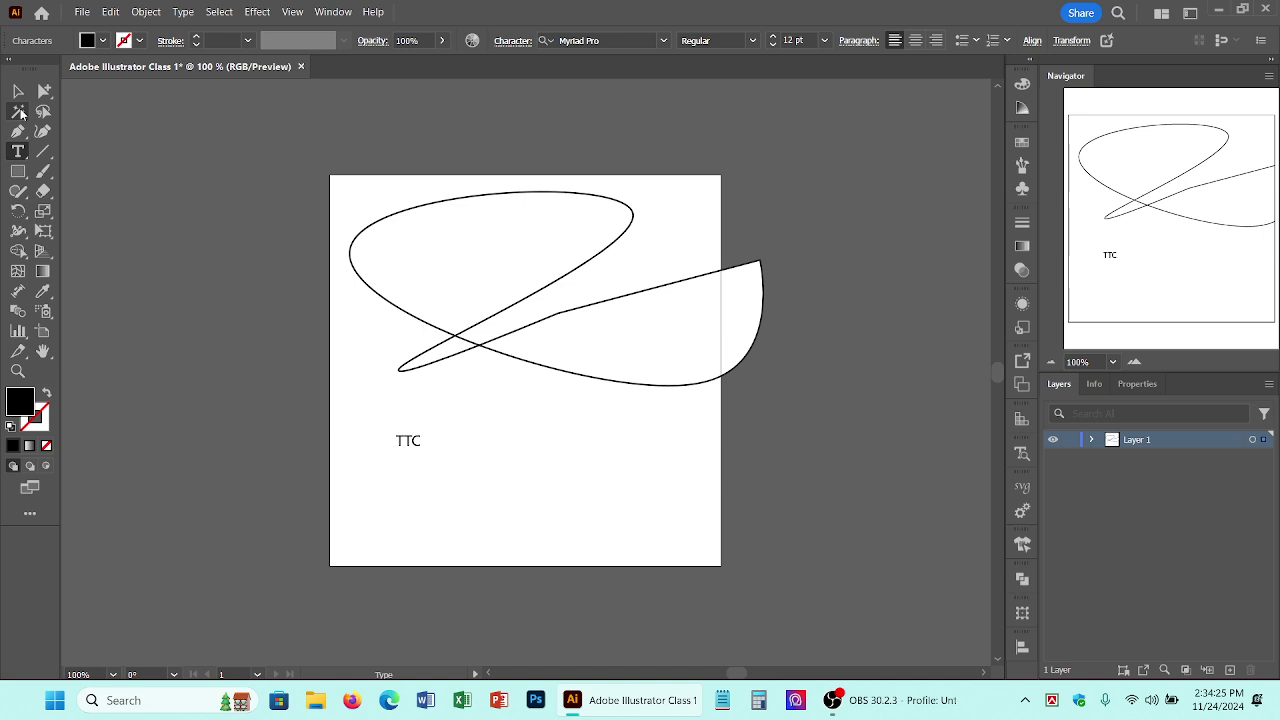
left_click(15, 92)
Step: Run placeholder text along the closed curve with the Type on a Path Tool, starting on its upper edge
left_click(14, 166)
left_click(17, 151)
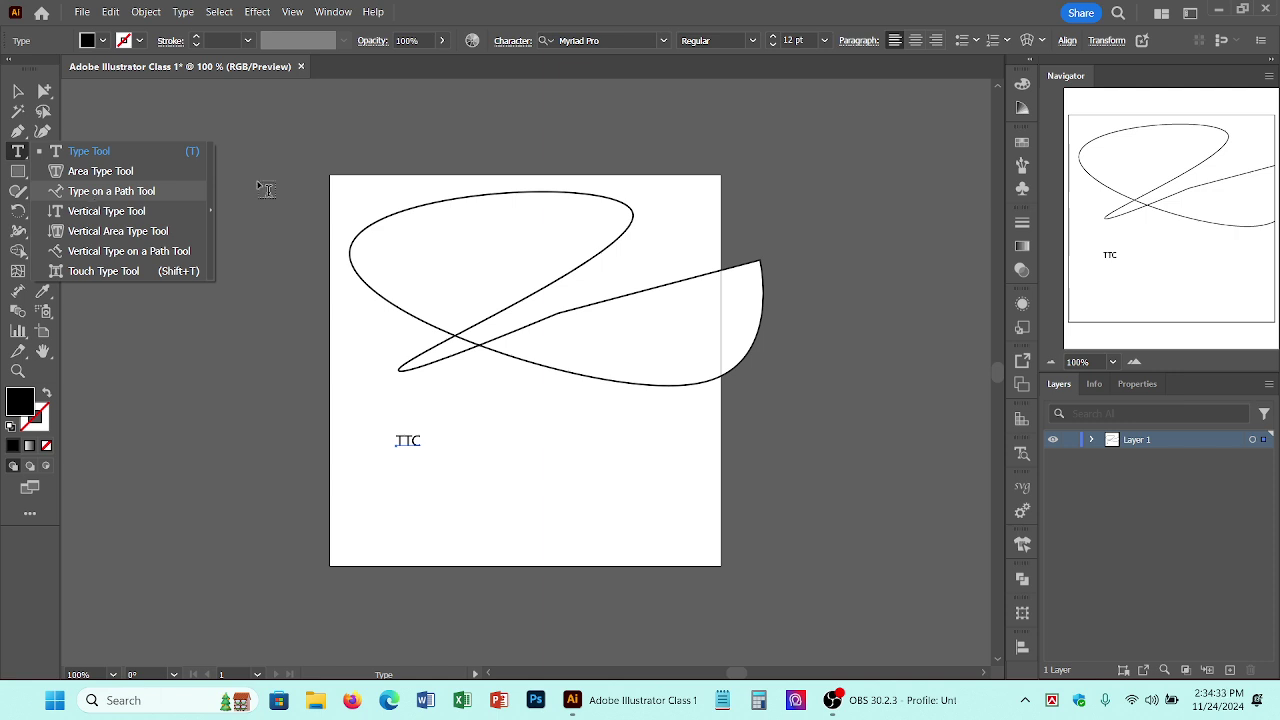
left_click(21, 92)
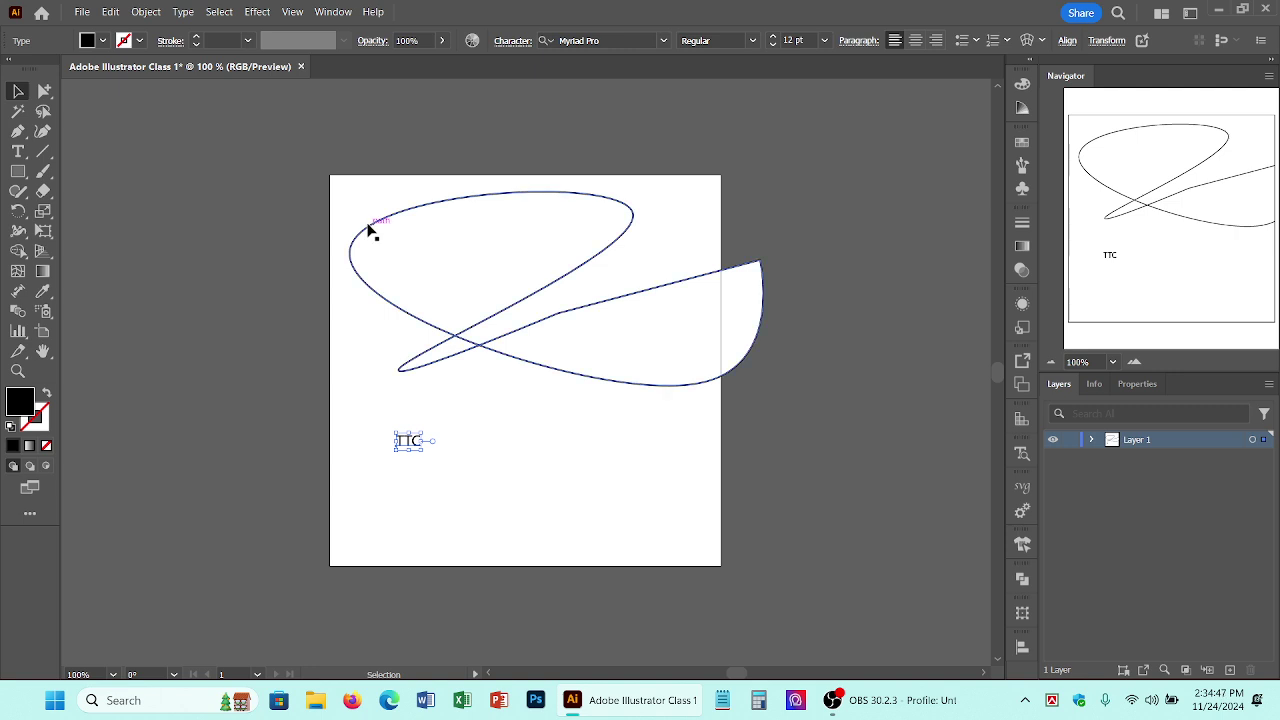
left_click(18, 151)
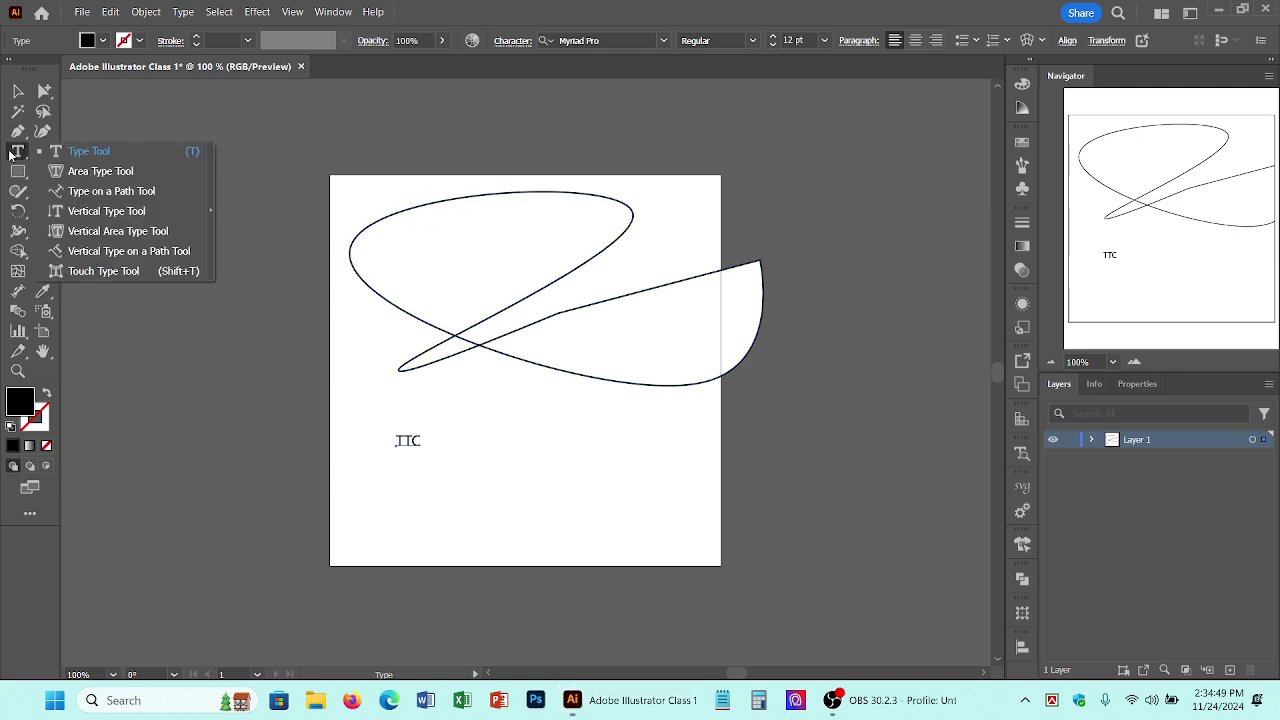
left_click(130, 197)
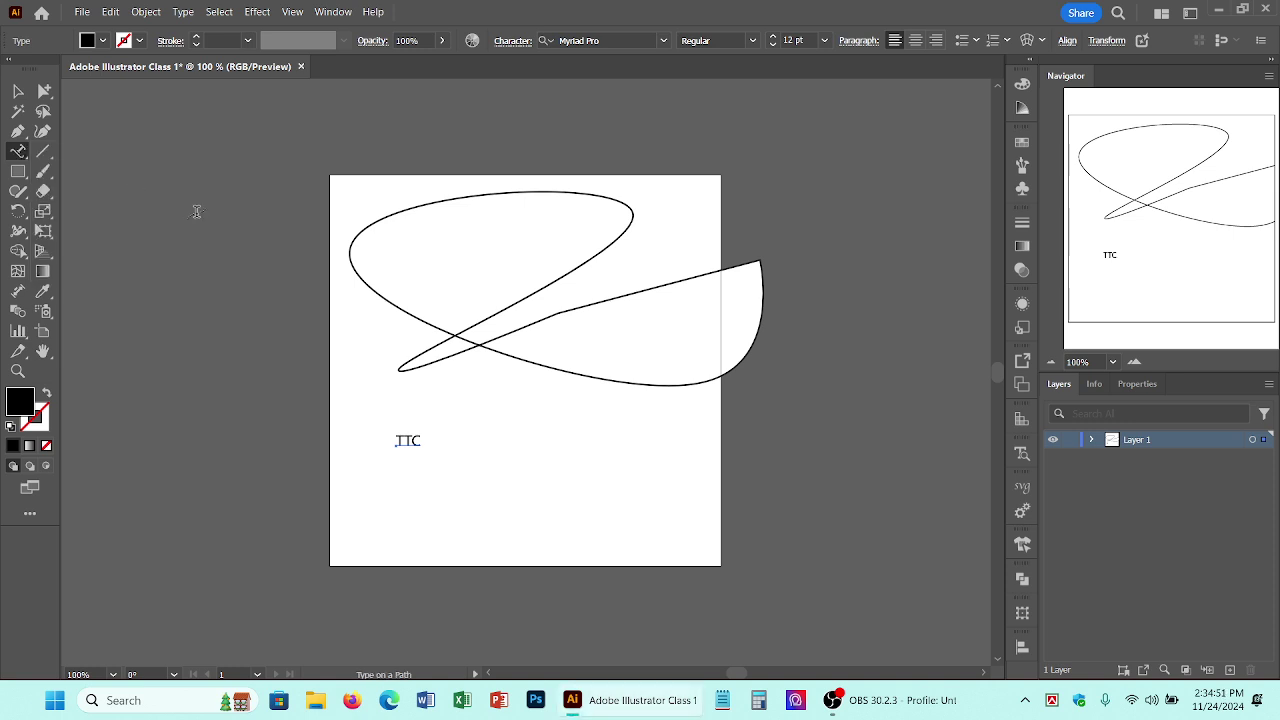
left_click(411, 206)
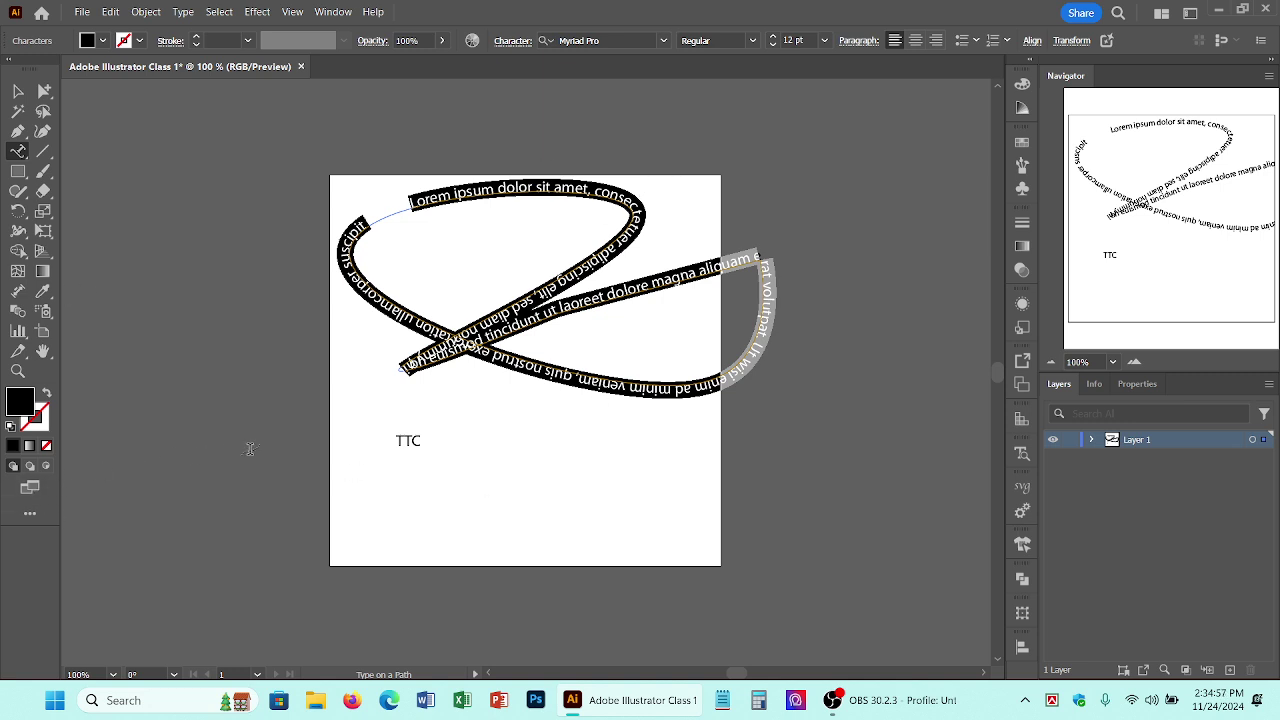
Step: Draw a small black square beside the "TTC" text and fill it with random characters using the Area Type Tool
right_click(14, 153)
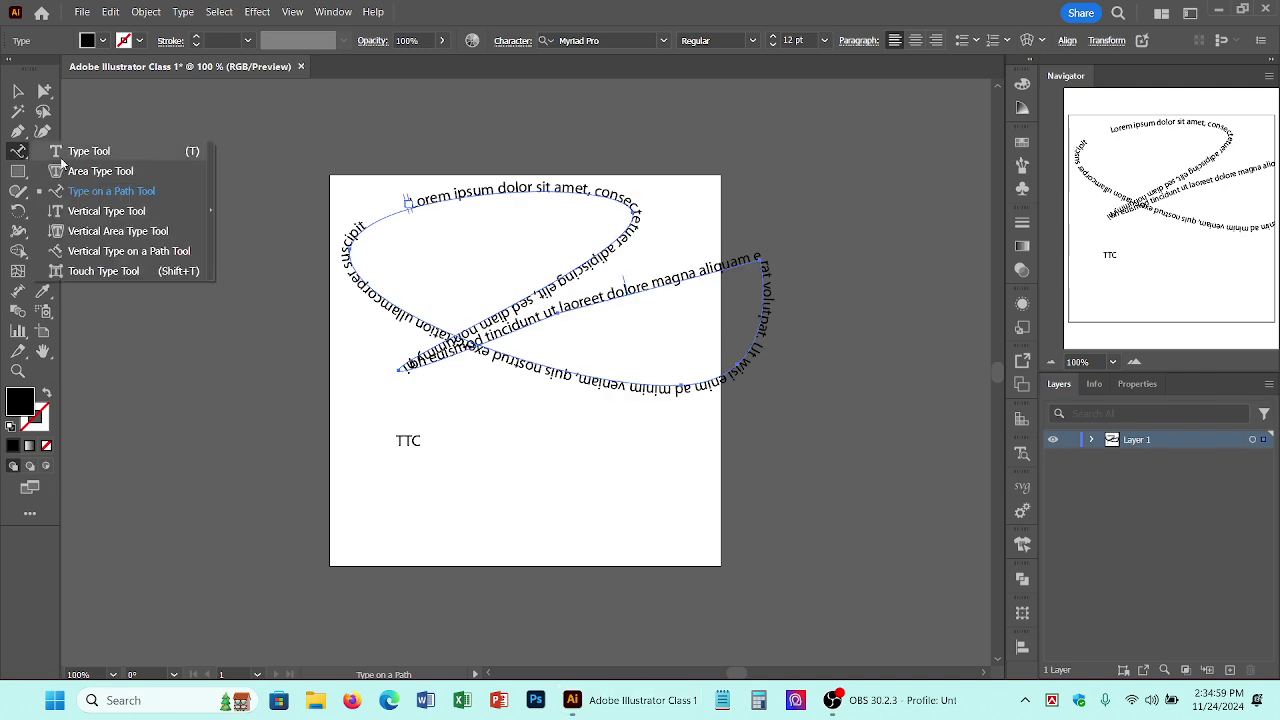
left_click(97, 171)
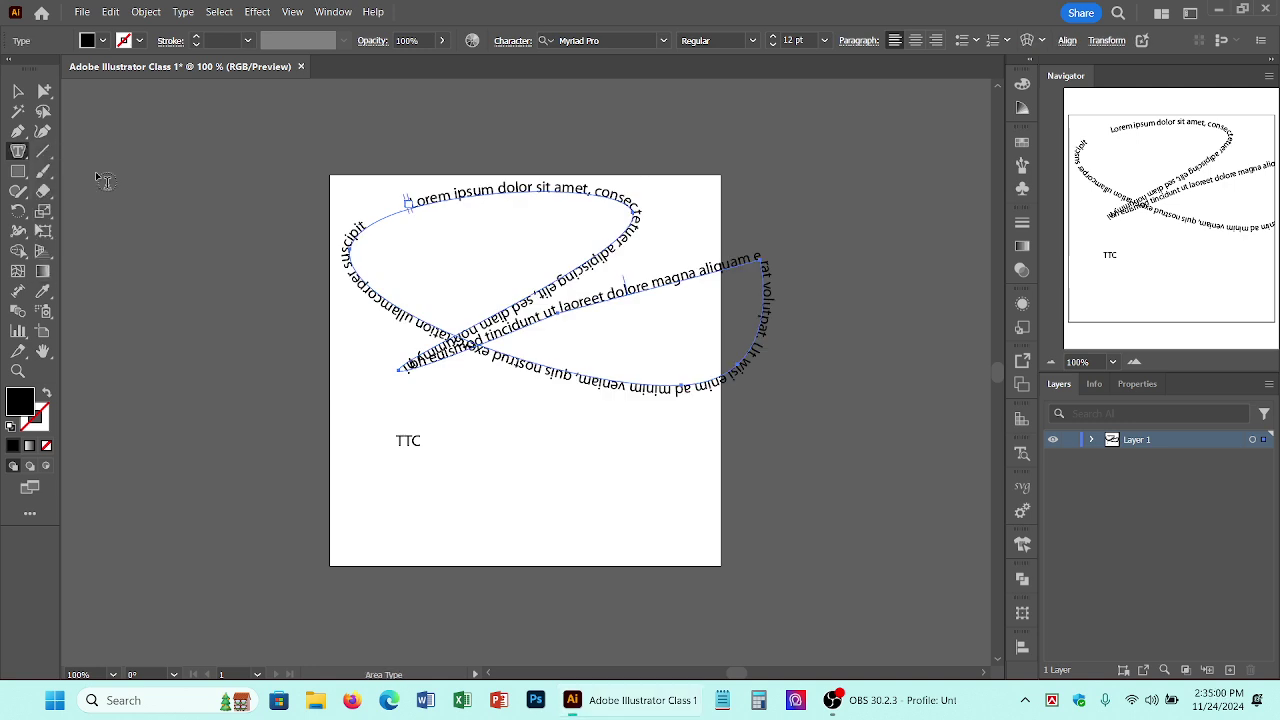
left_click(17, 172)
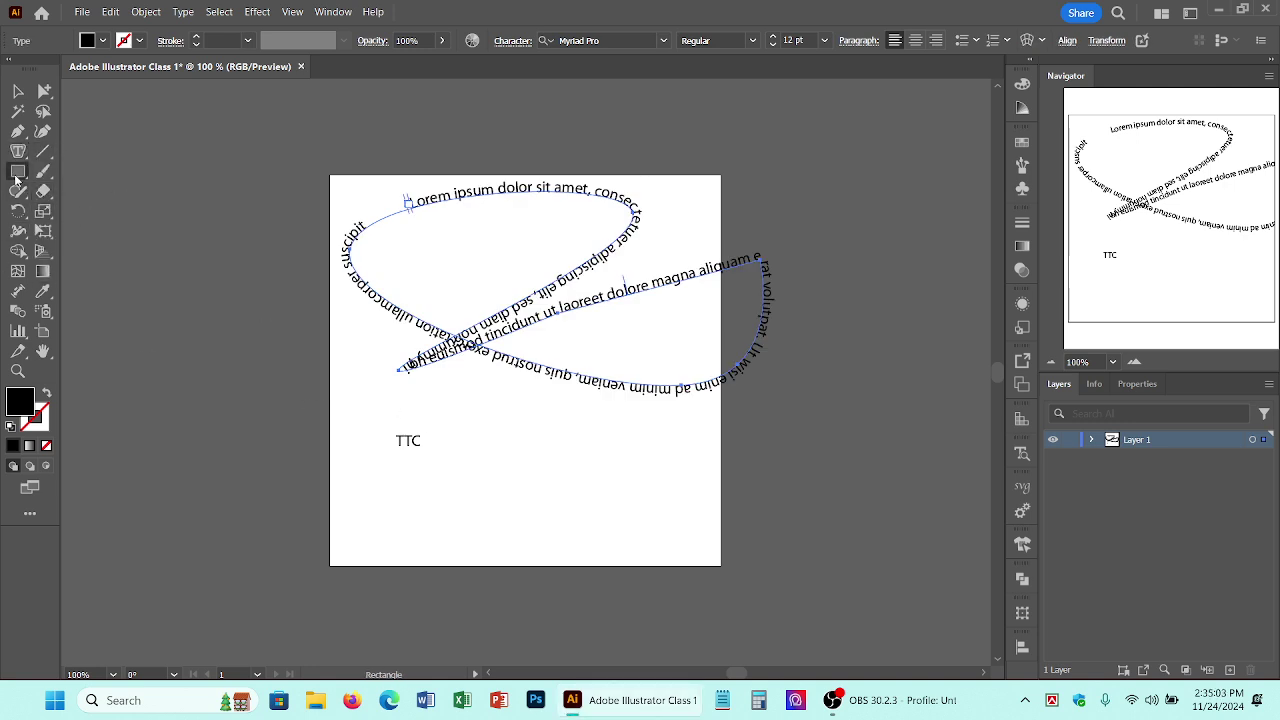
left_click_drag(497, 435, 571, 508)
left_click(17, 151)
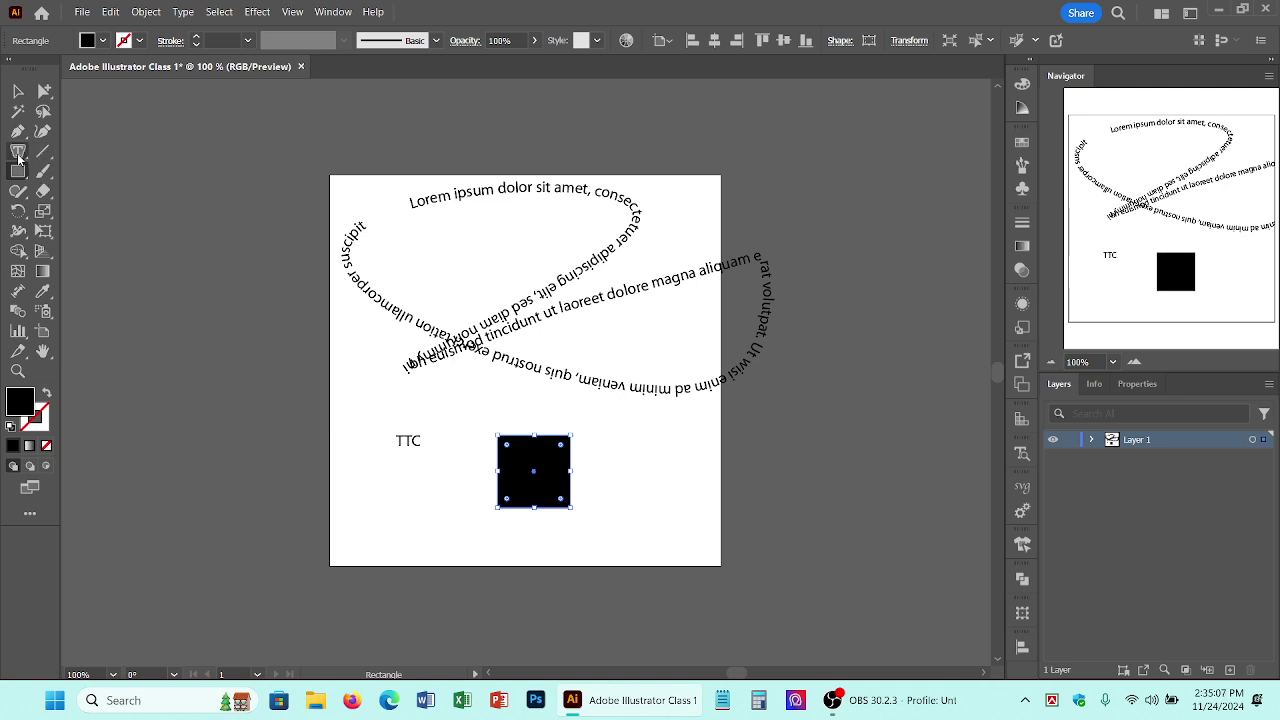
left_click(526, 442)
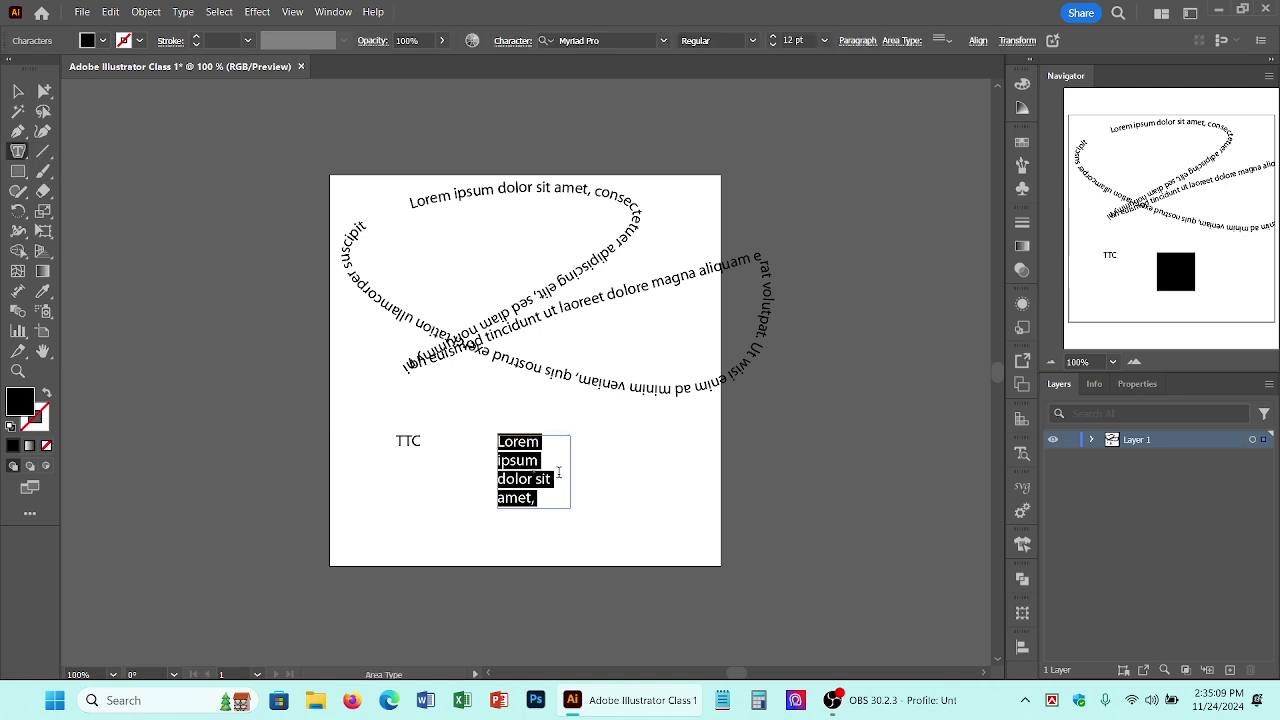
type("gaolkr'nmnrl'kfdv,mbn,,'d")
type("lkbvmnmsdlk")
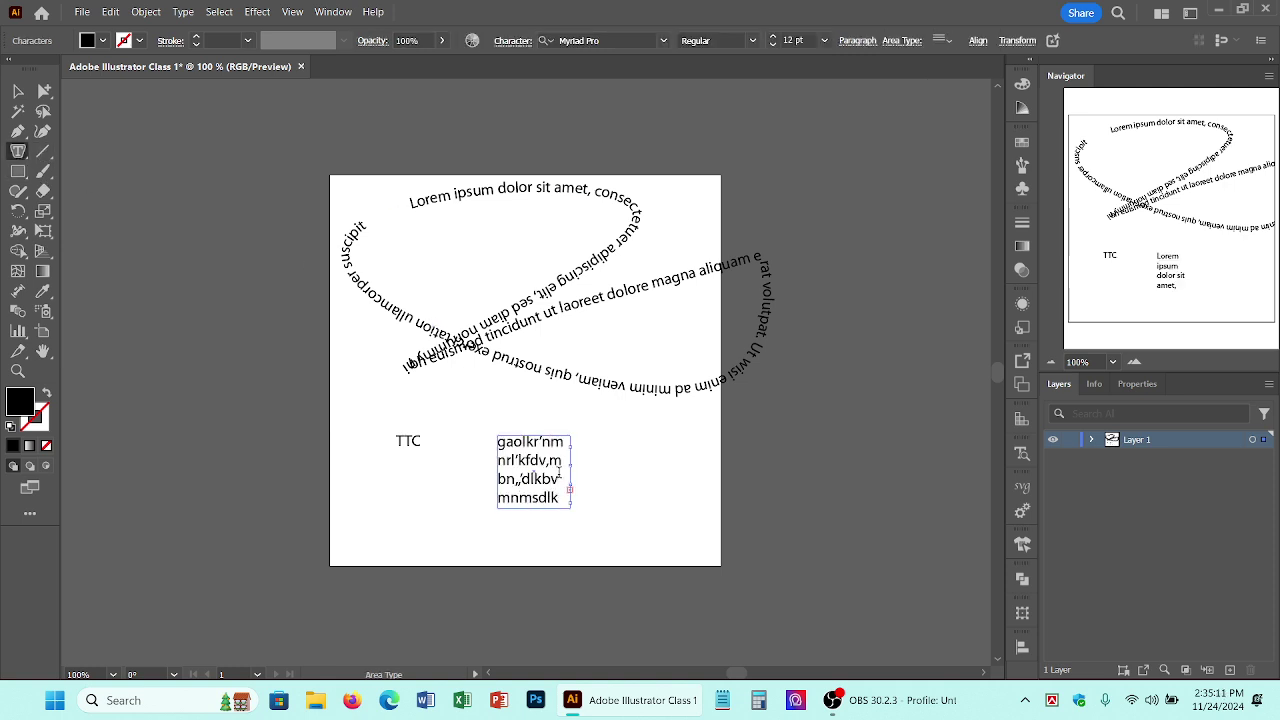
Step: Clear the random characters and delete the square text frame
key("ctrl+a")
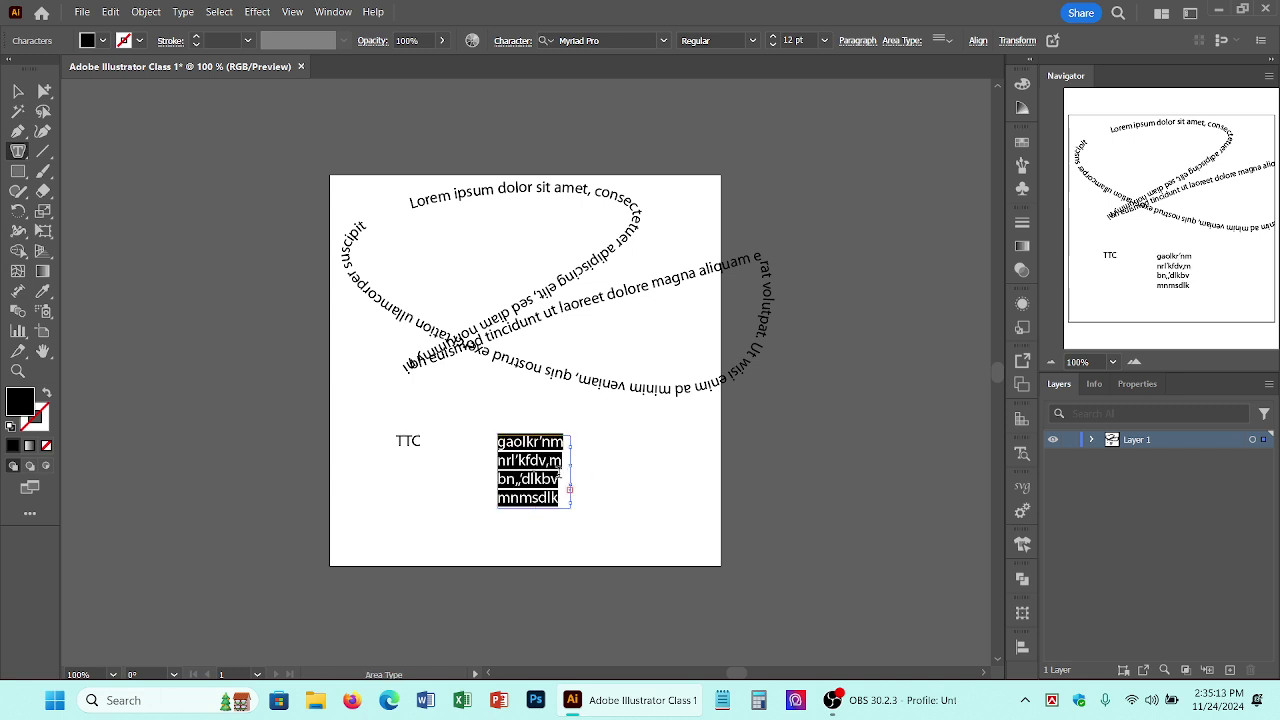
key("BackSpace")
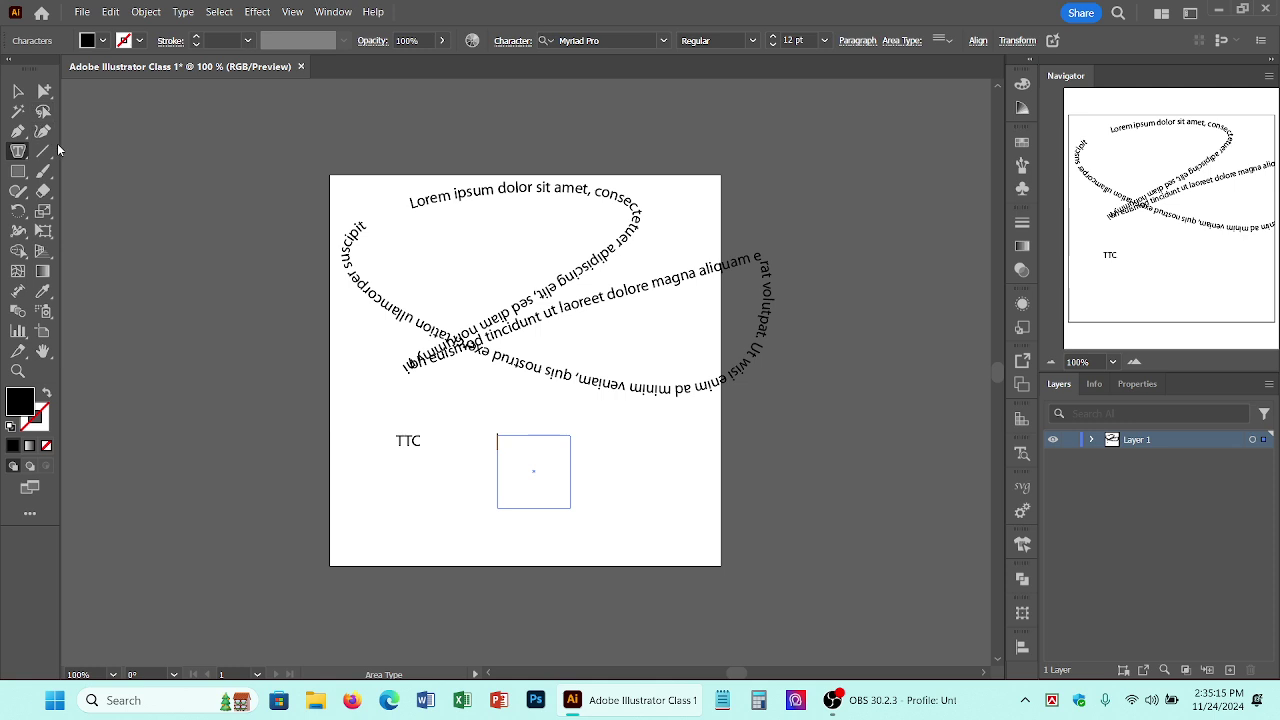
left_click(17, 92)
key("Delete")
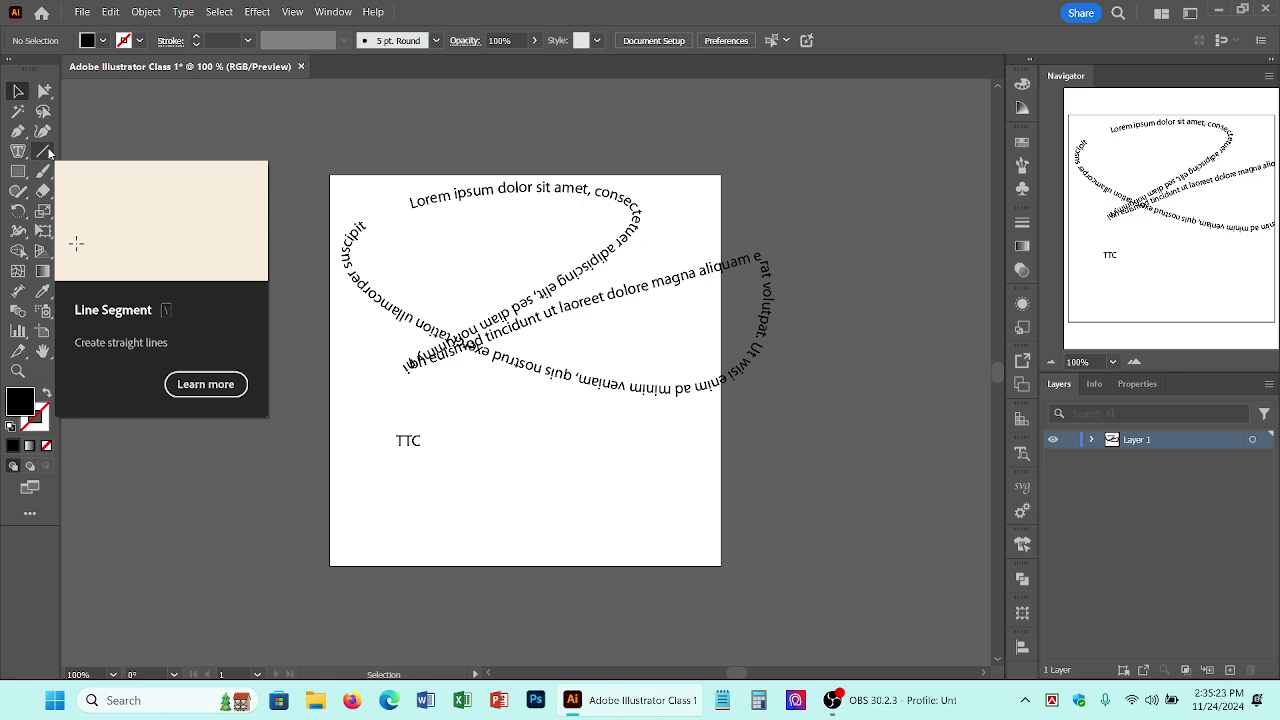
Step: Draw two slanted straight lines in the lower artboard with the Line Segment Tool and try selecting the second one
left_click(44, 151)
left_click_drag(401, 502, 612, 486)
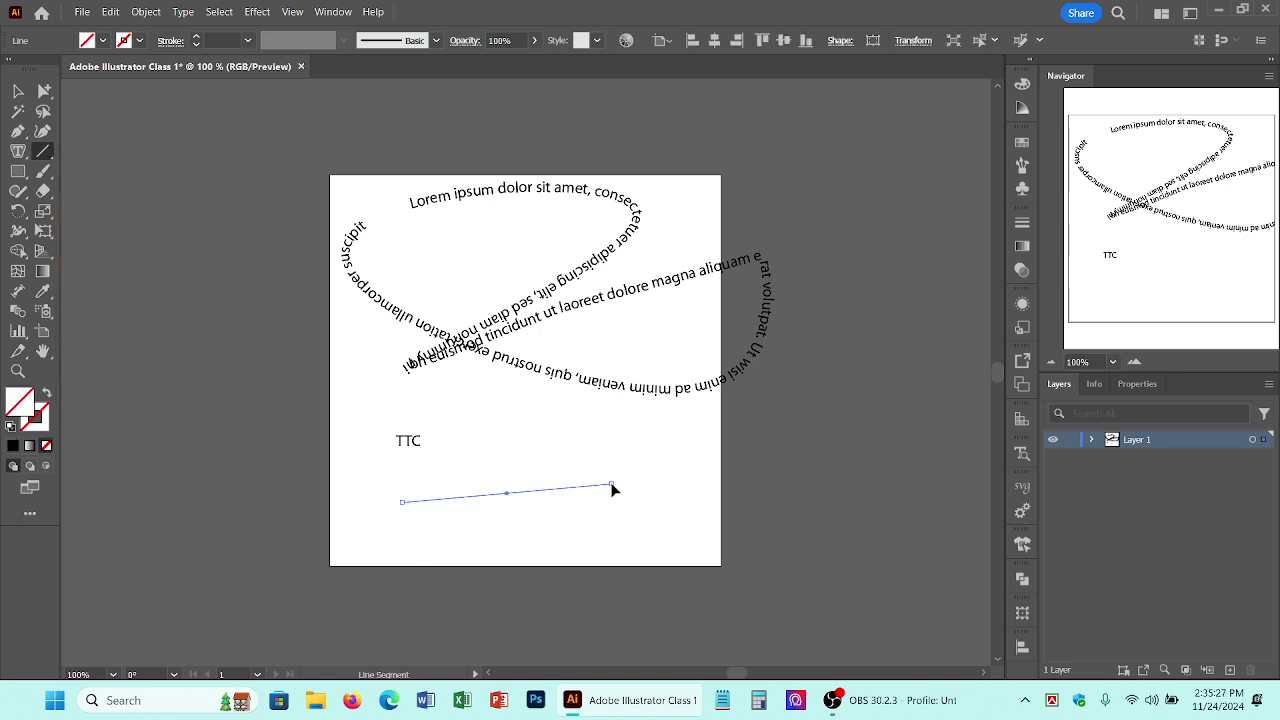
left_click_drag(536, 430, 682, 513)
left_click(18, 92)
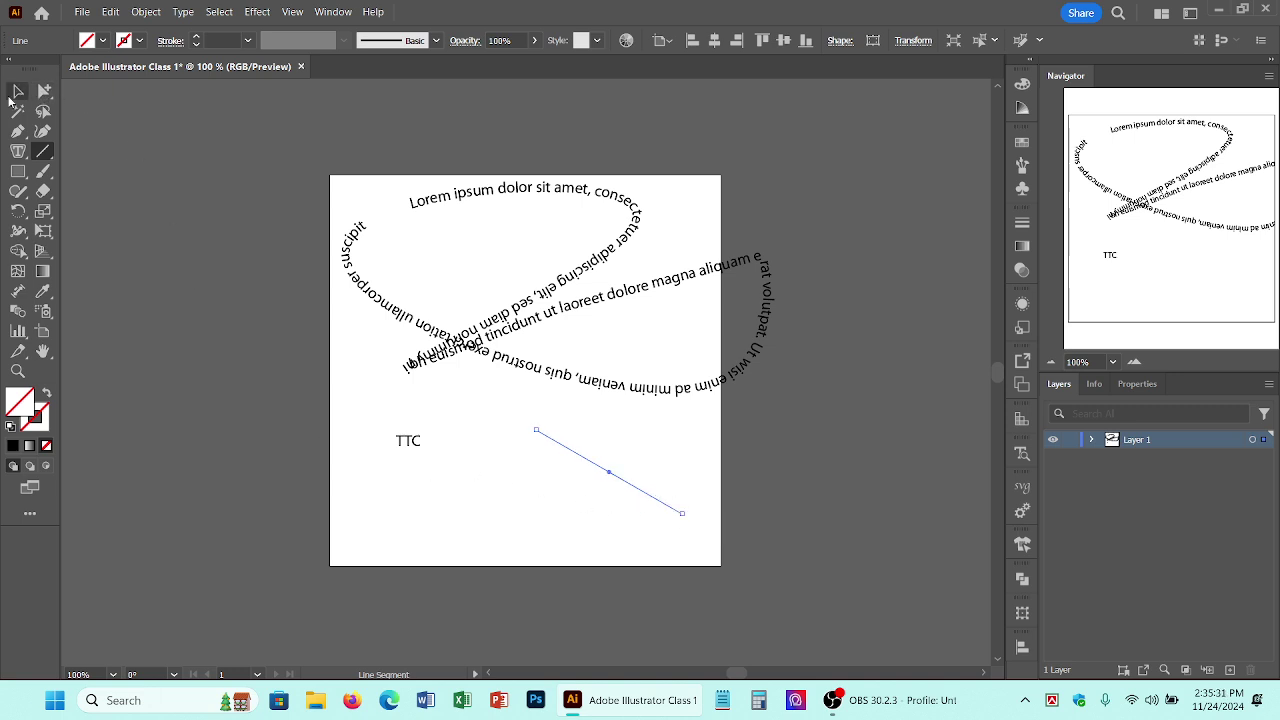
left_click(469, 581)
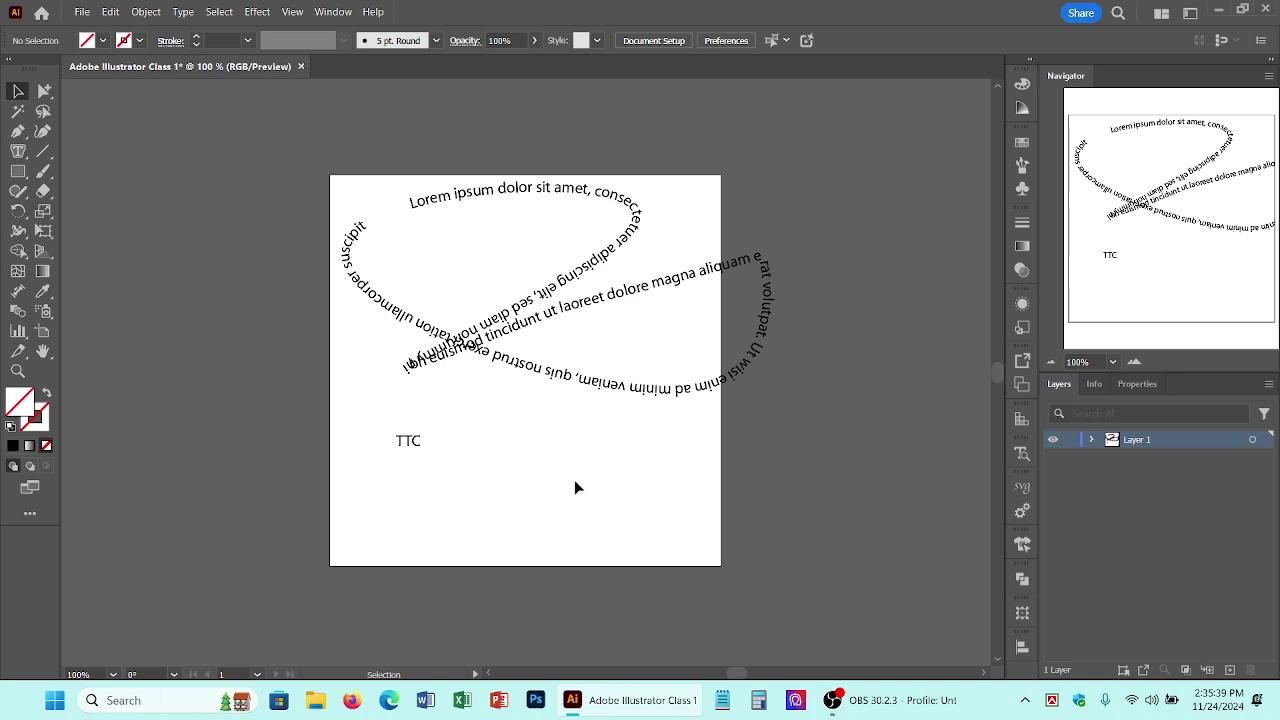
left_click_drag(591, 456, 606, 468)
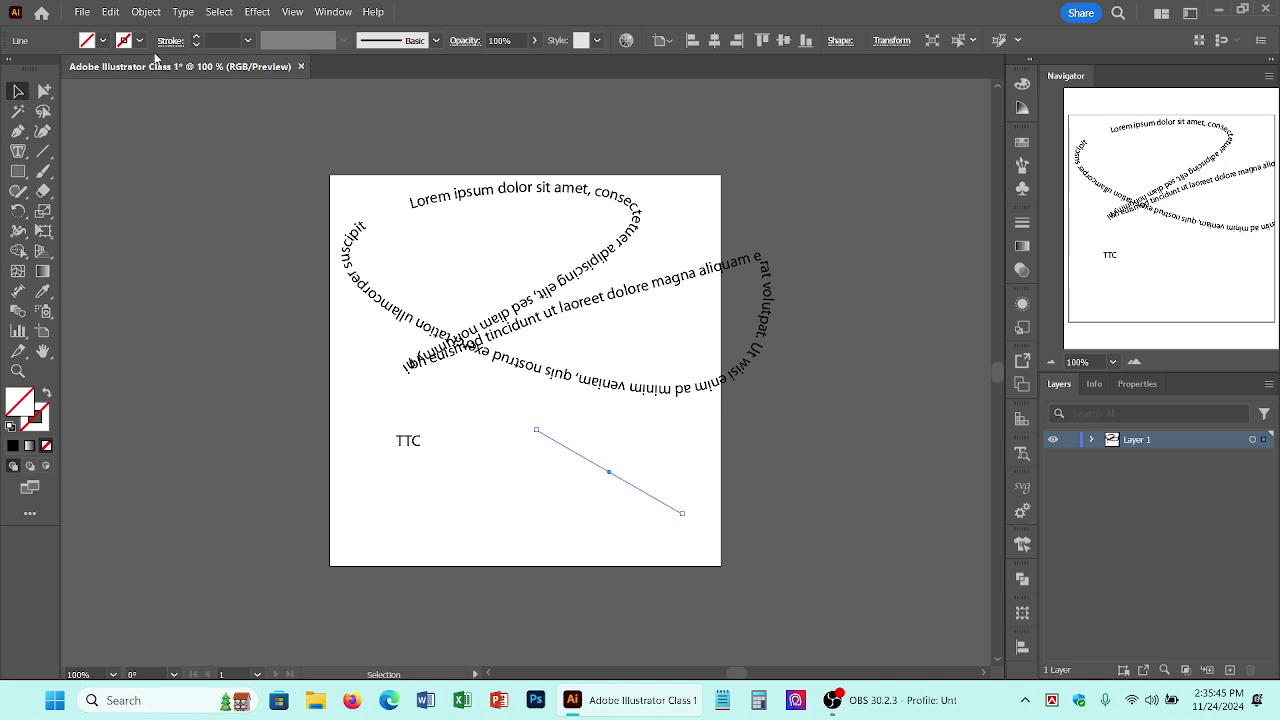
left_click(322, 311)
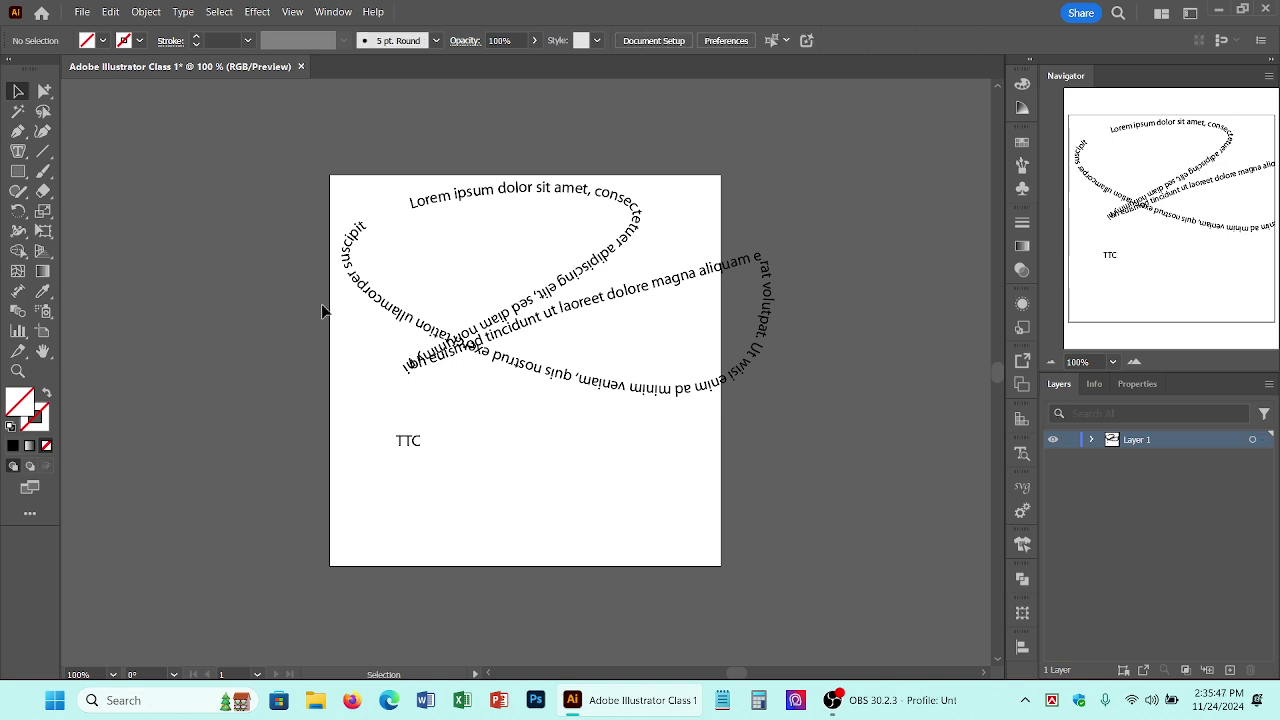
Step: Select the straight lines in the lower part of the artboard and delete them
left_click_drag(494, 386, 592, 480)
left_click_drag(507, 576, 643, 440)
key("Delete")
Step: Draw a small rectangle below the "TTC" text, and switch from Group Selection to the Direct Selection Tool
left_click(18, 171)
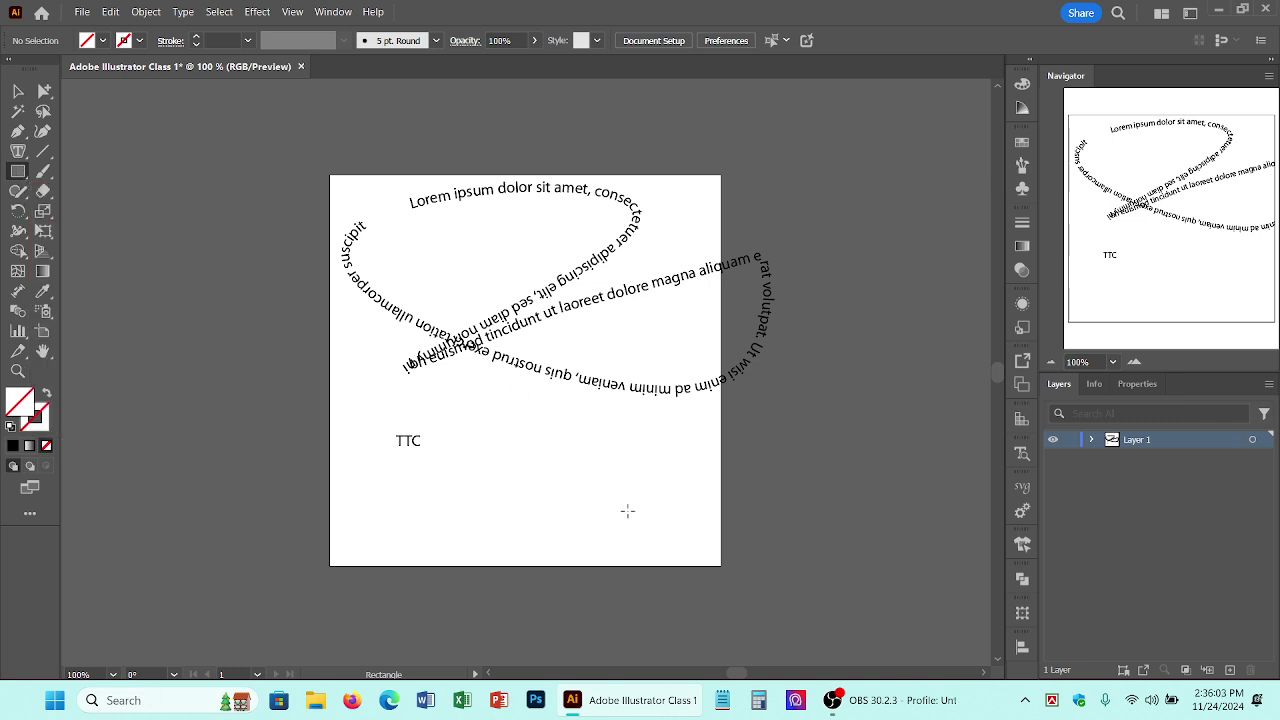
left_click_drag(383, 484, 461, 533)
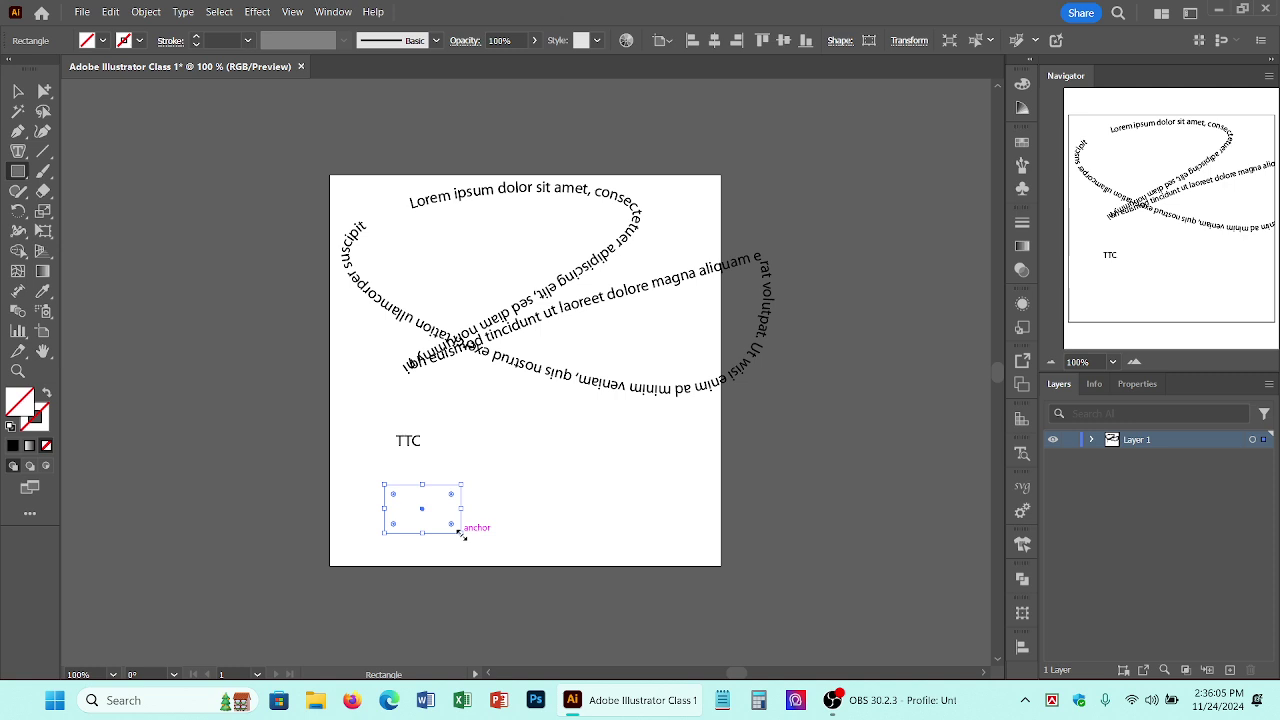
left_click(16, 172)
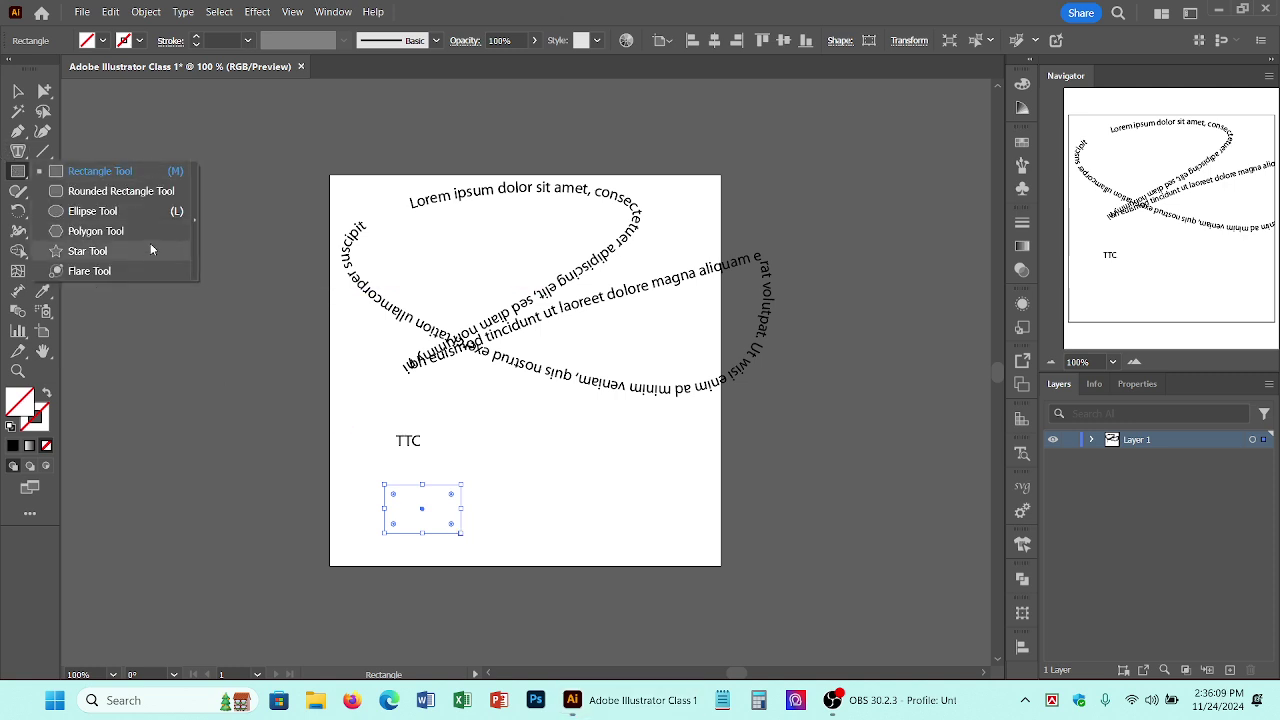
left_click(44, 91)
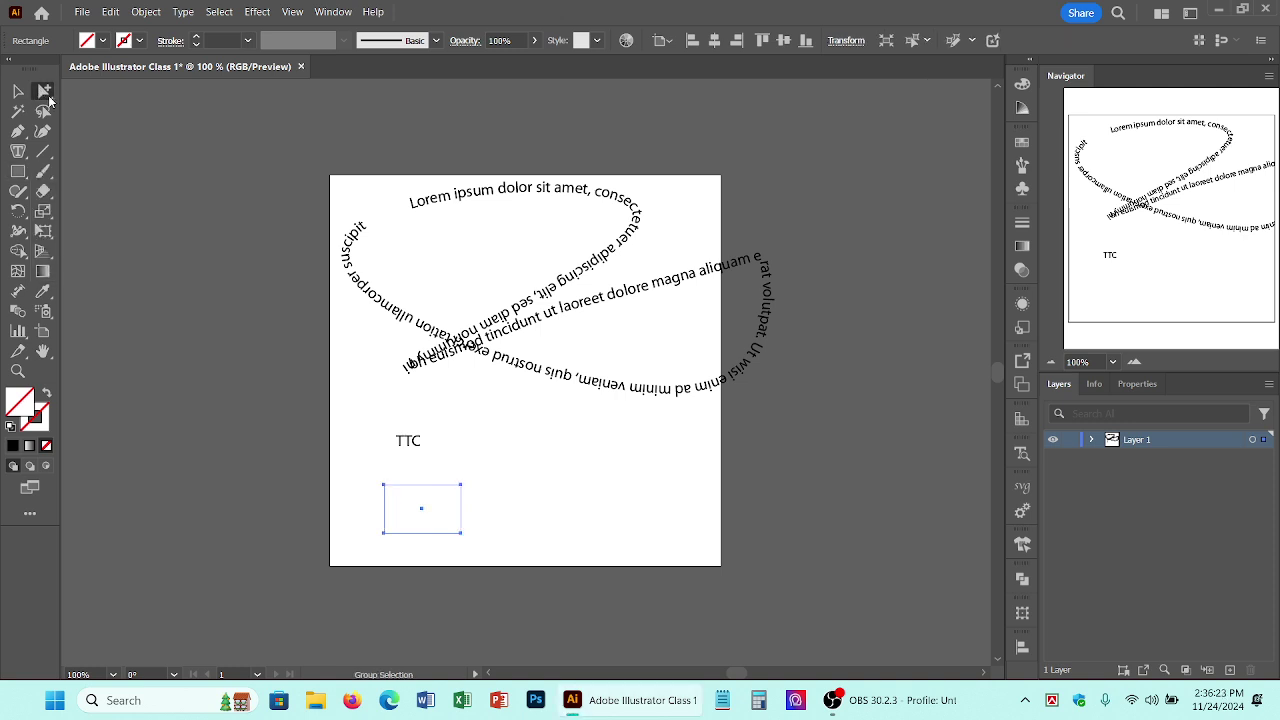
left_click(94, 91)
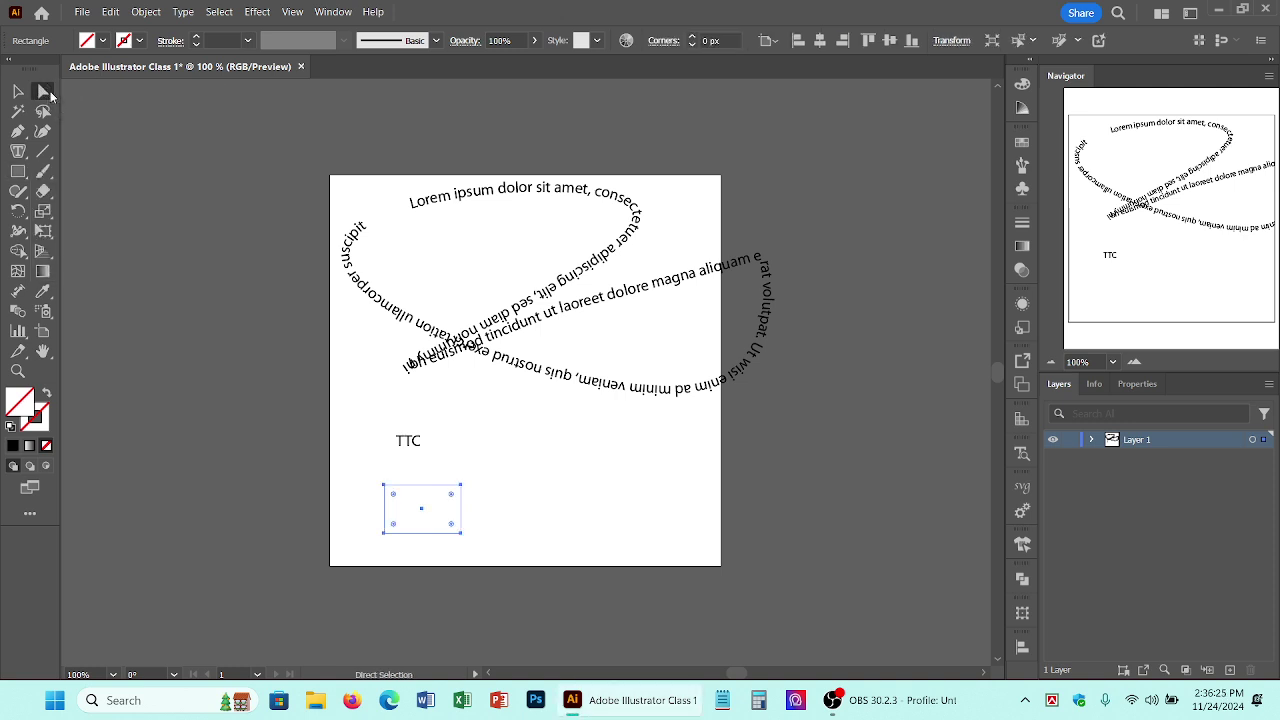
Step: Draw a rounded rectangle in the artboard's lower-right area and a small circle below the "TTC" text
left_click(18, 172)
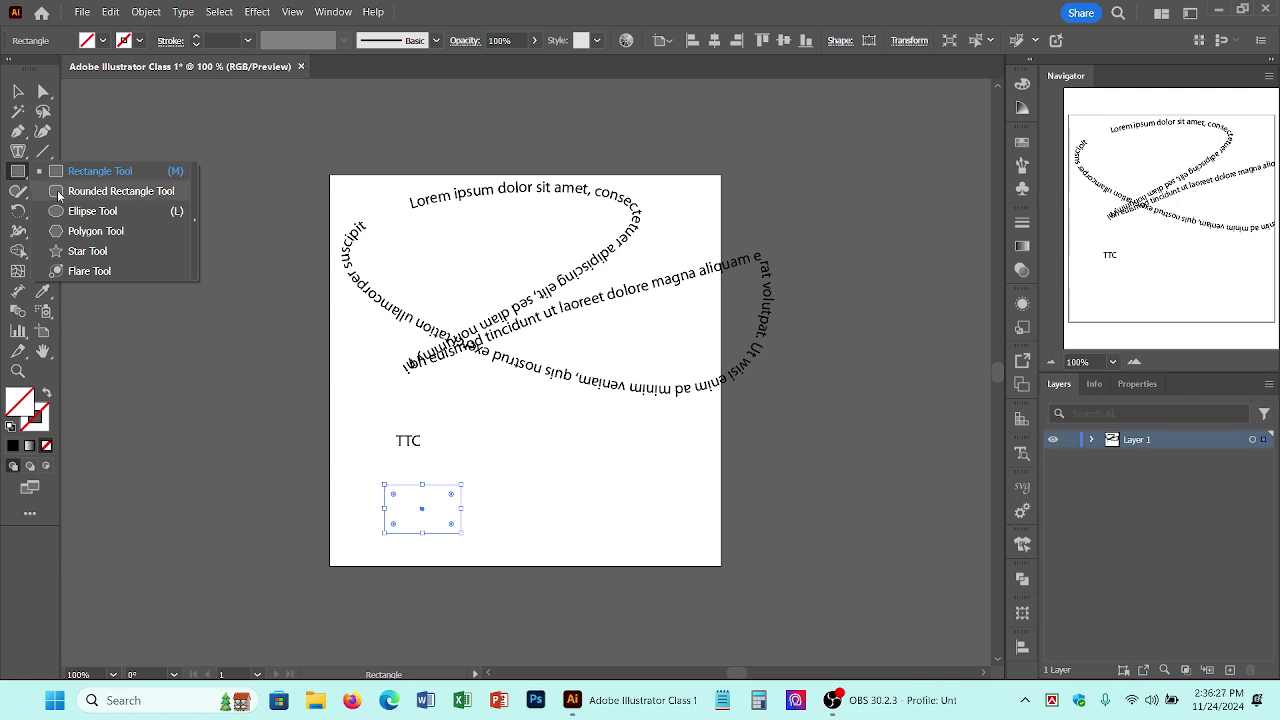
left_click(131, 191)
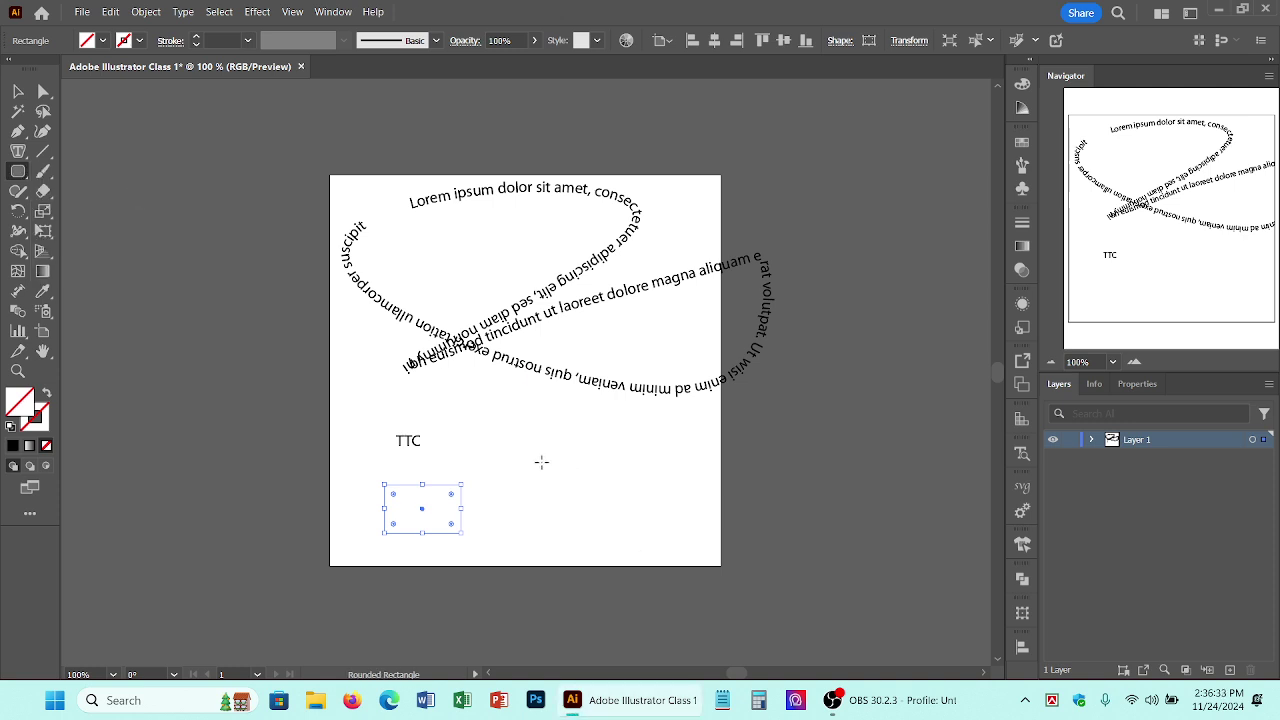
left_click_drag(541, 462, 654, 540)
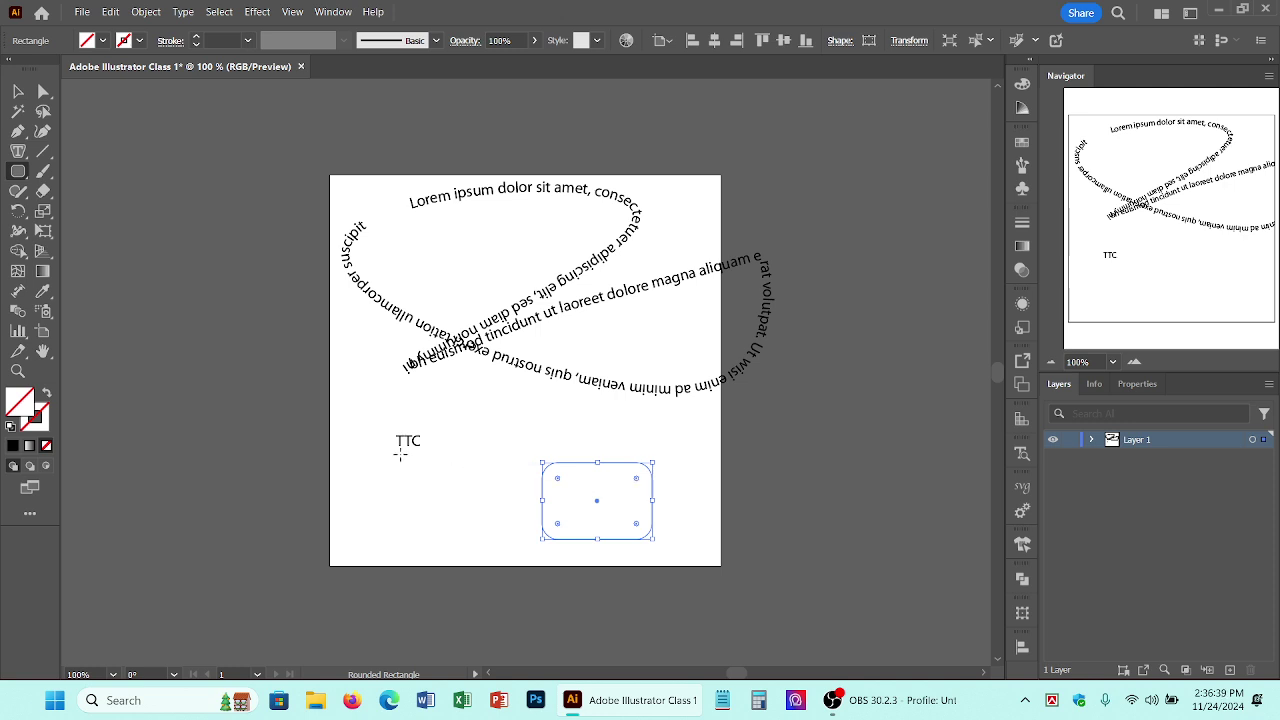
left_click(19, 172)
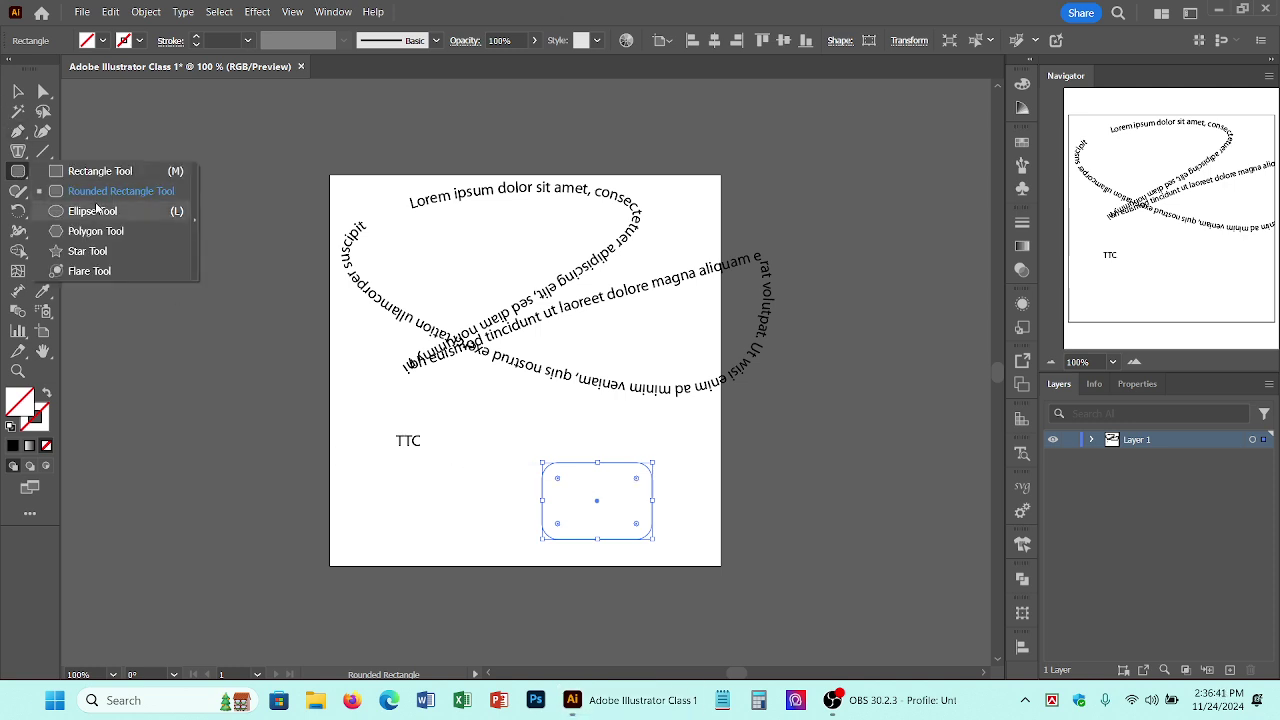
left_click(140, 214)
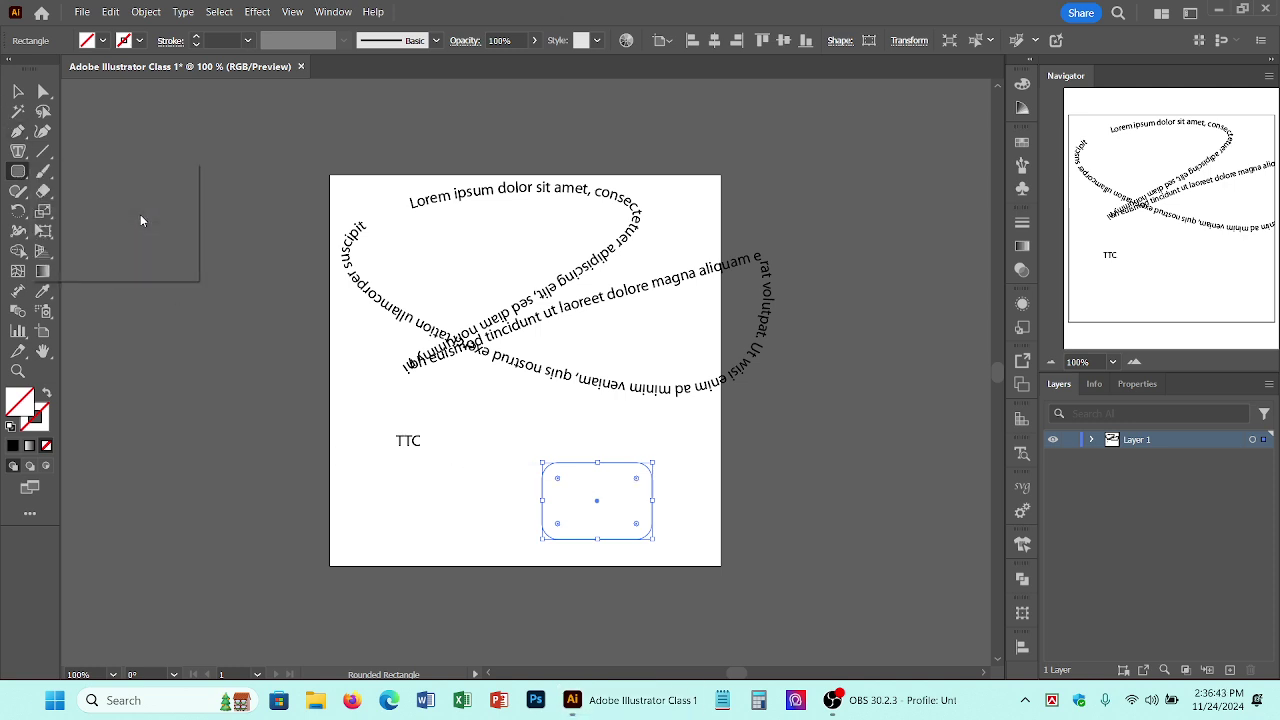
left_click_drag(413, 480, 477, 545)
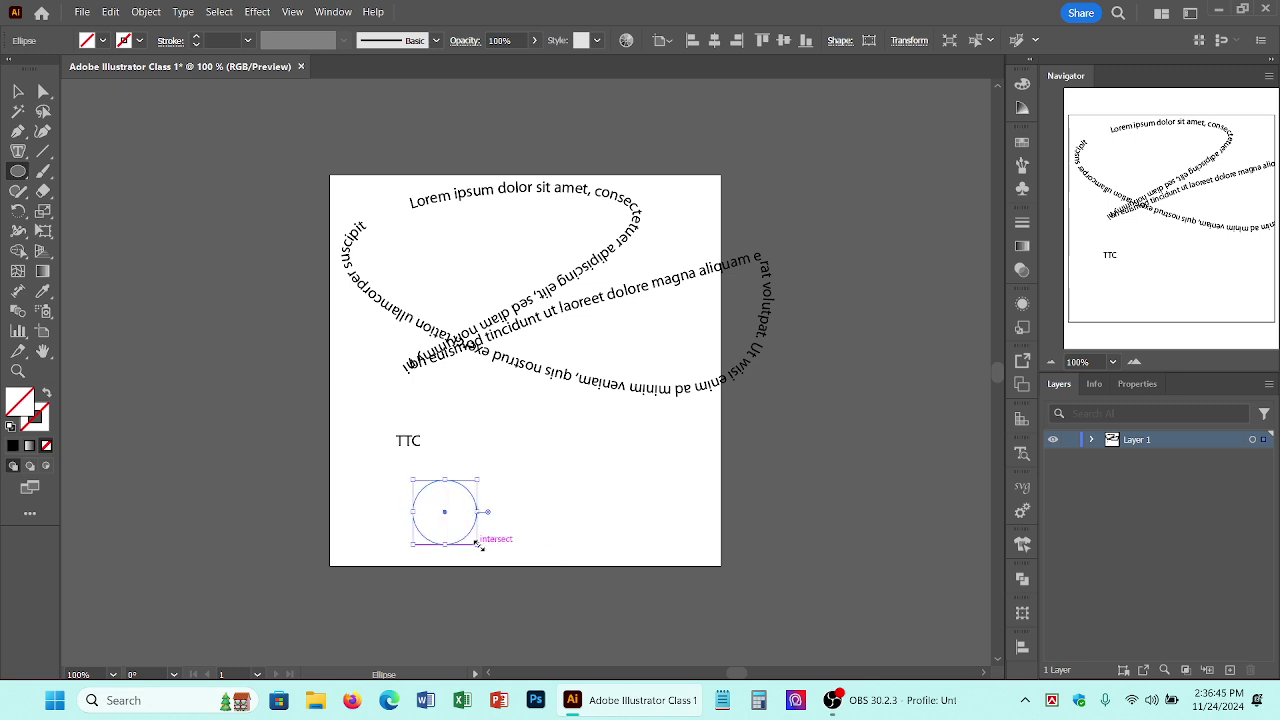
Step: Draw a hexagon about 65 x 75 px in the lower-right area and a five-pointed star around the "TTC" text
left_click(20, 176)
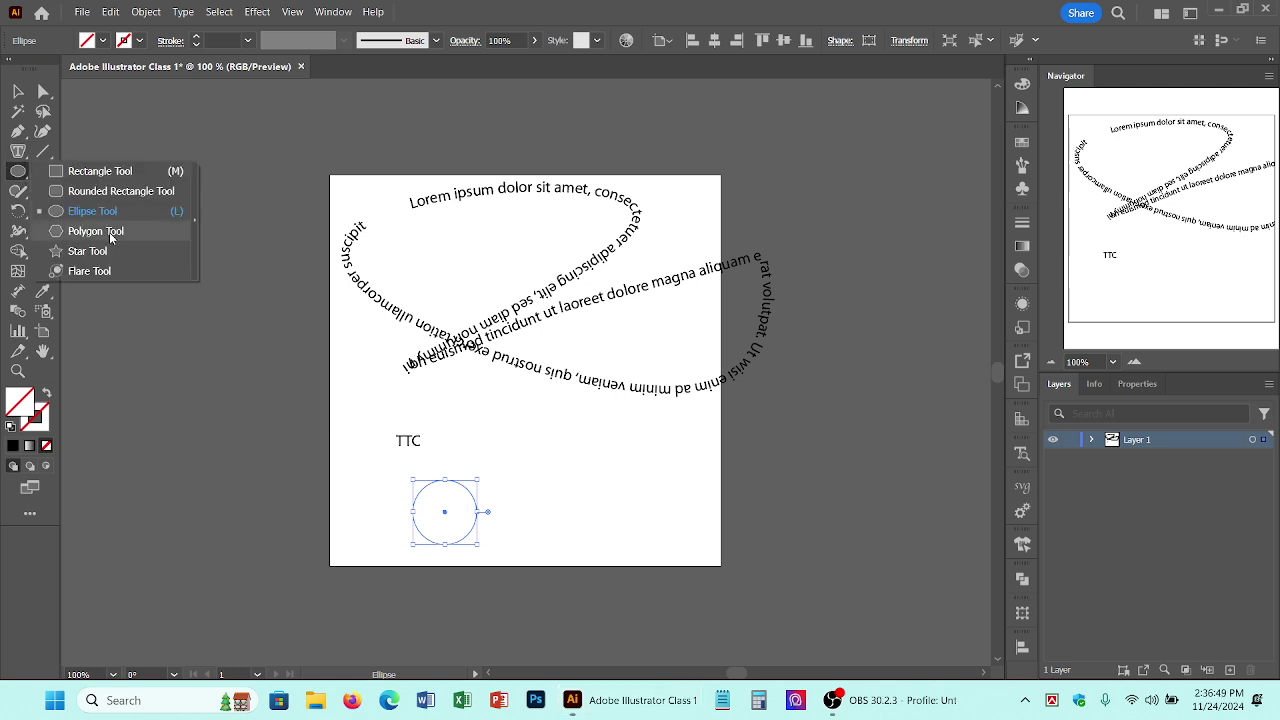
left_click(111, 236)
left_click_drag(593, 441, 636, 417)
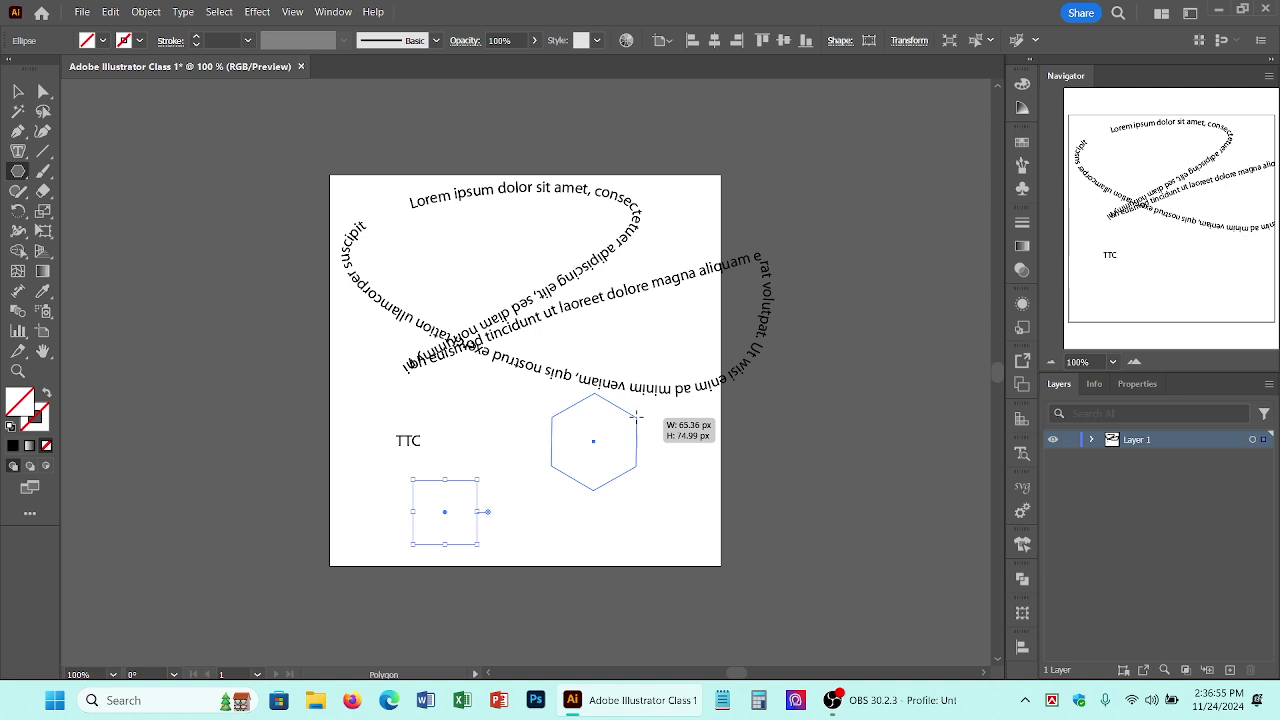
left_click_drag(636, 417, 636, 417)
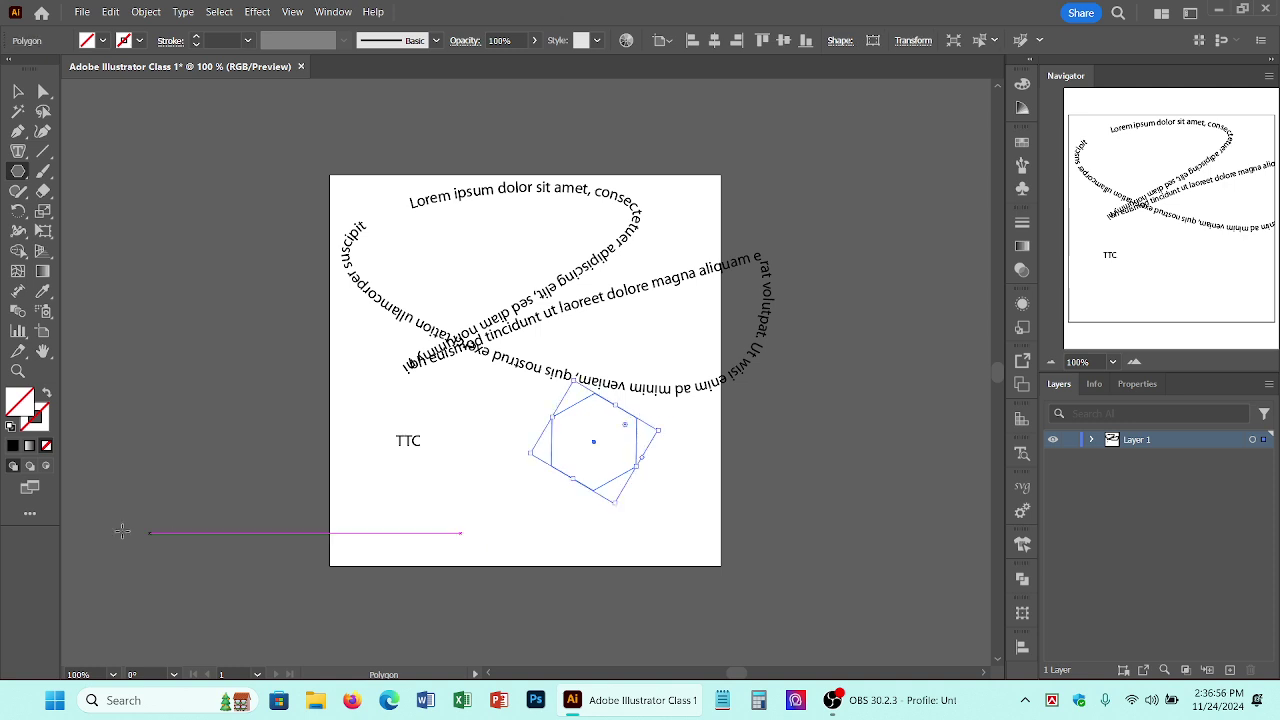
left_click(19, 172)
left_click(100, 250)
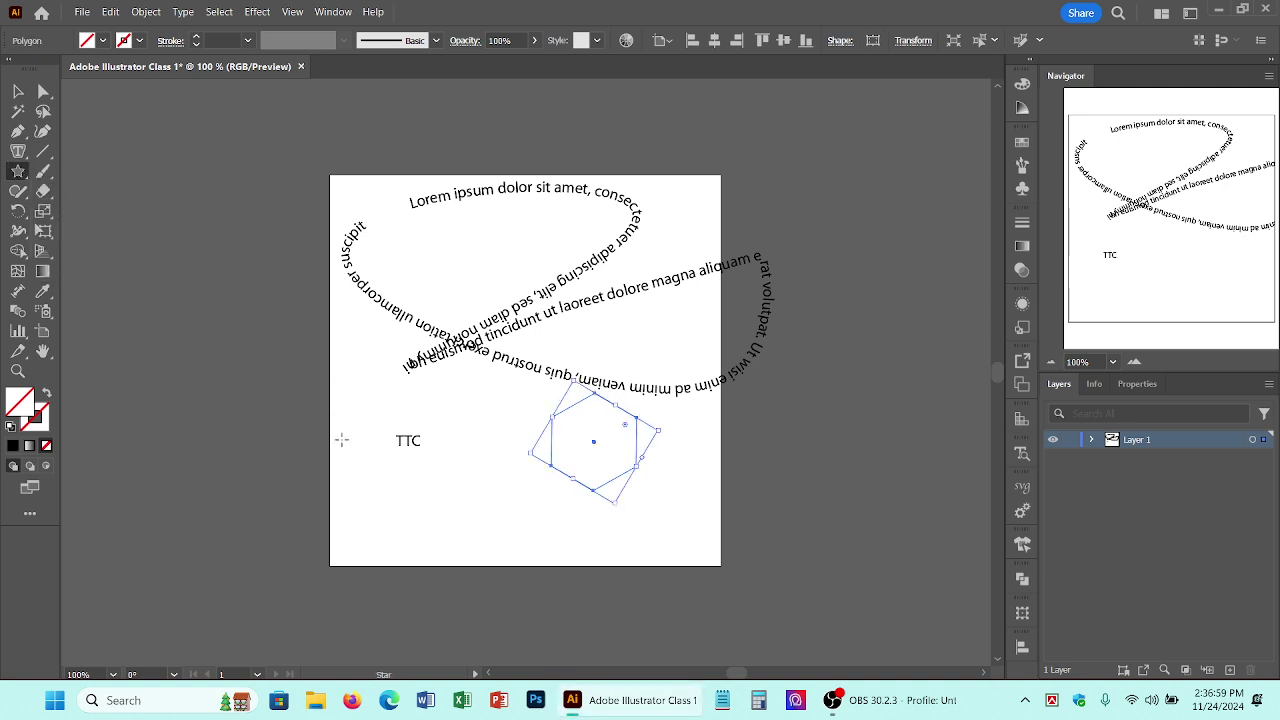
left_click_drag(388, 485, 430, 530)
Step: Draw a flare about 128 px wide in the artboard's lower-right area and select the star
left_click(18, 174)
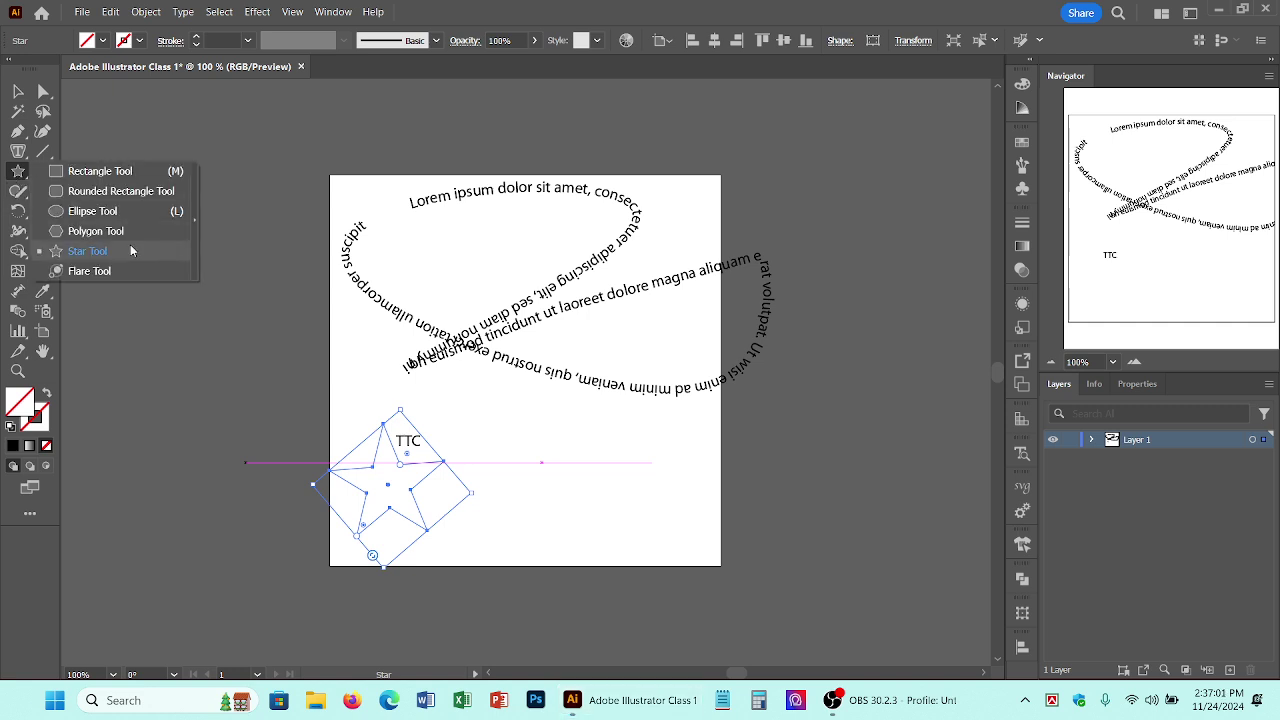
left_click(138, 271)
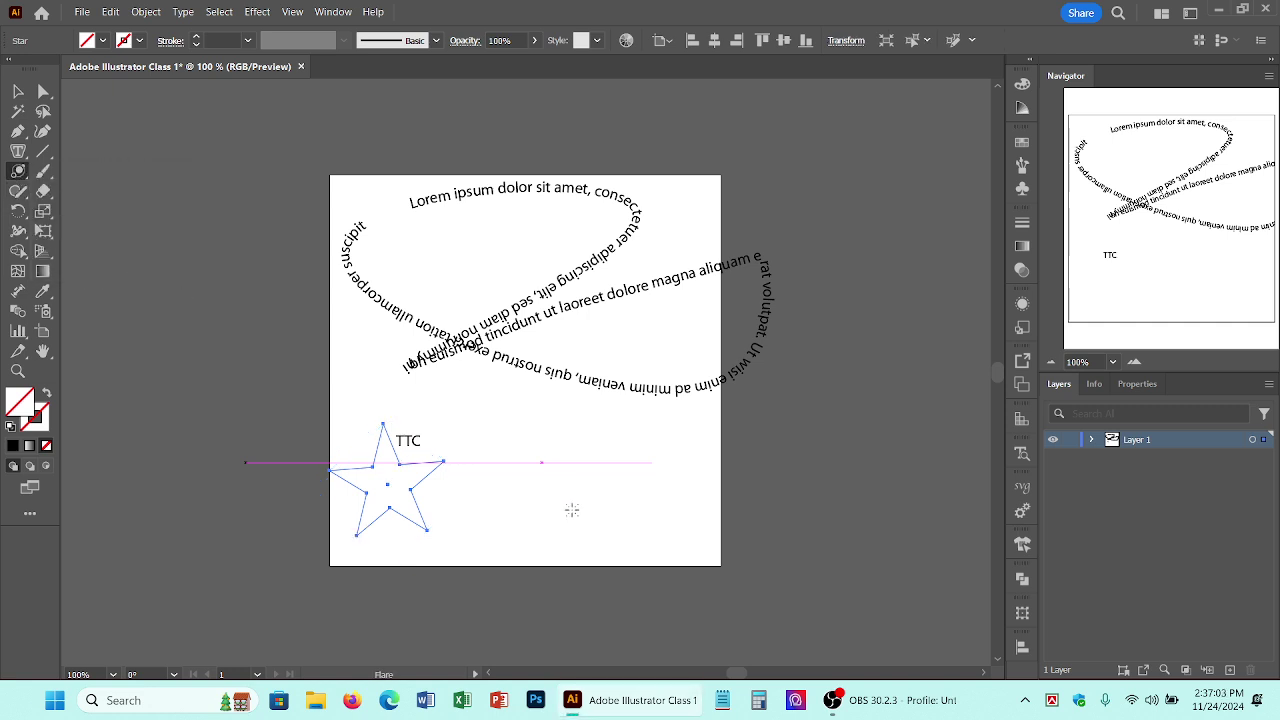
left_click_drag(558, 494, 648, 566)
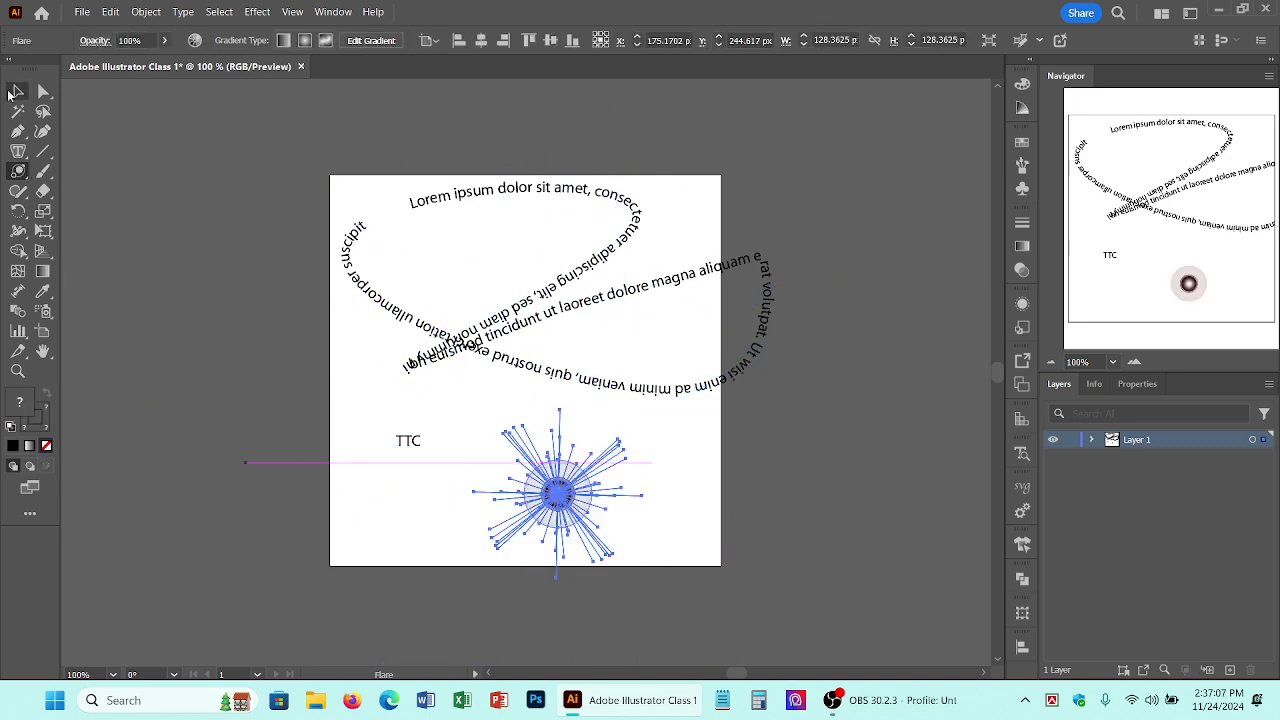
left_click(17, 92)
left_click(391, 508)
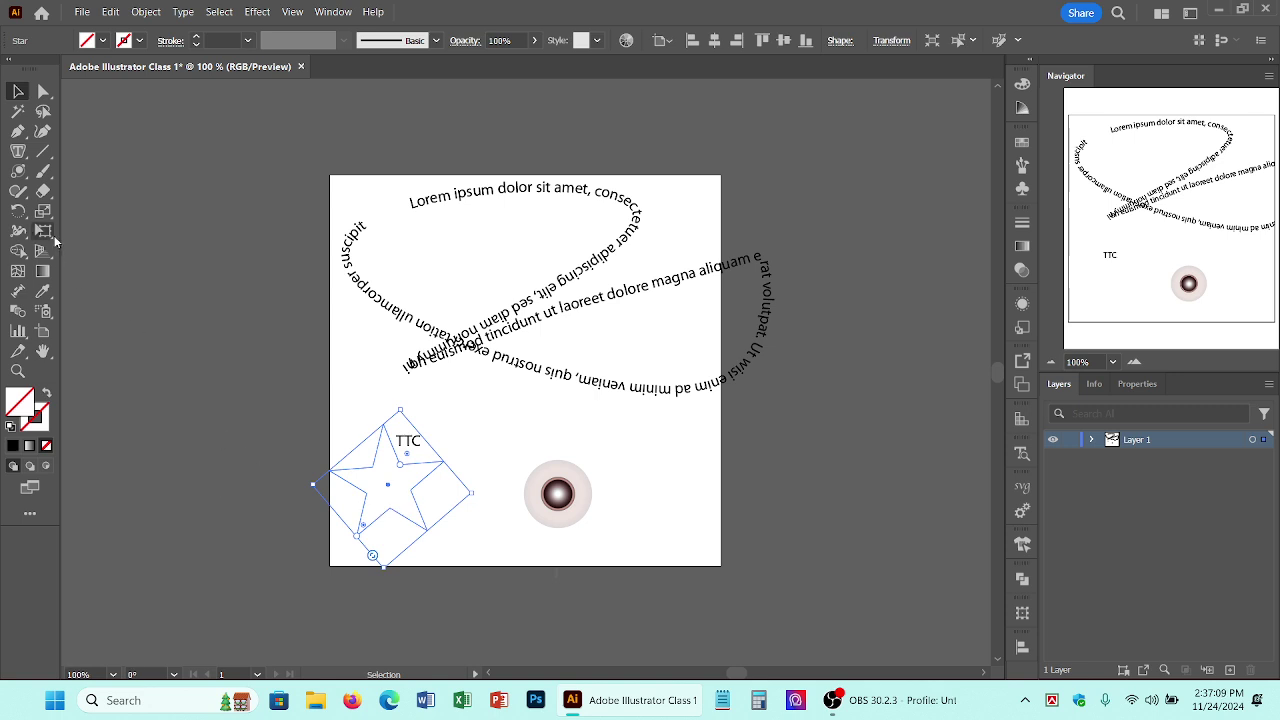
Step: Paint a freehand black stroke inside the upper text loop and a scribble over the flare with the 5 pt. Round brush
left_click(40, 174)
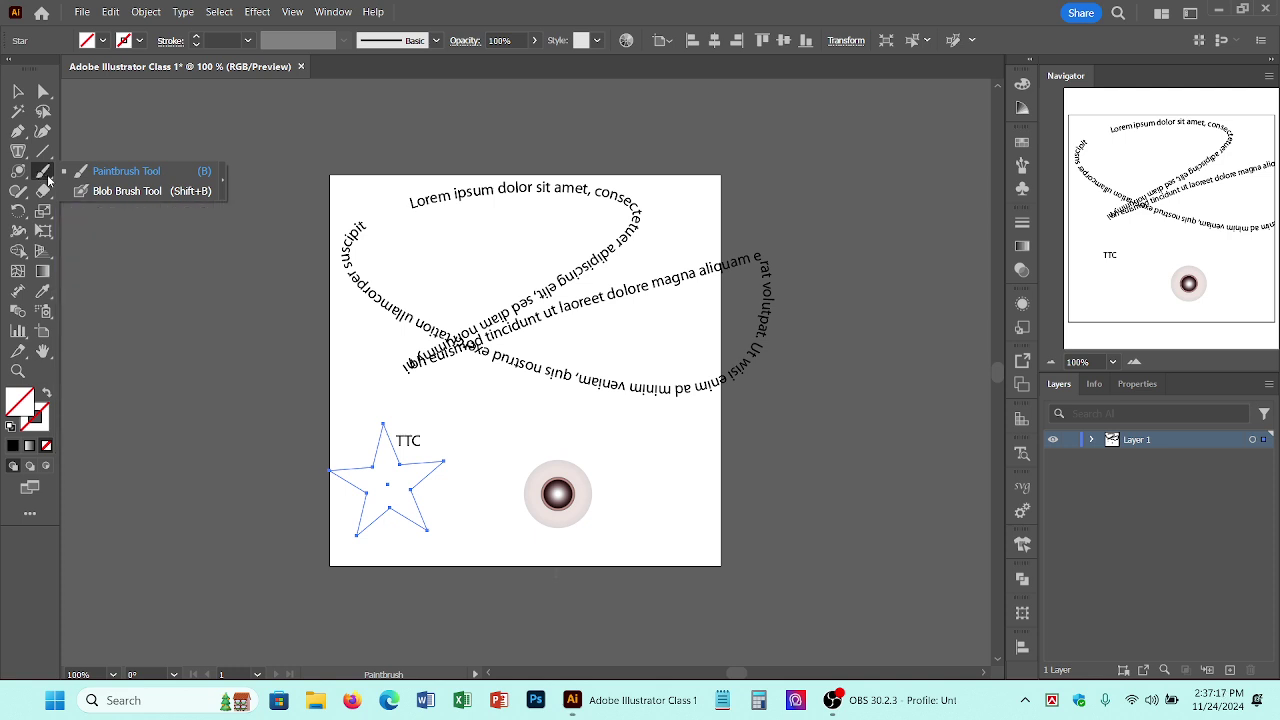
left_click(127, 181)
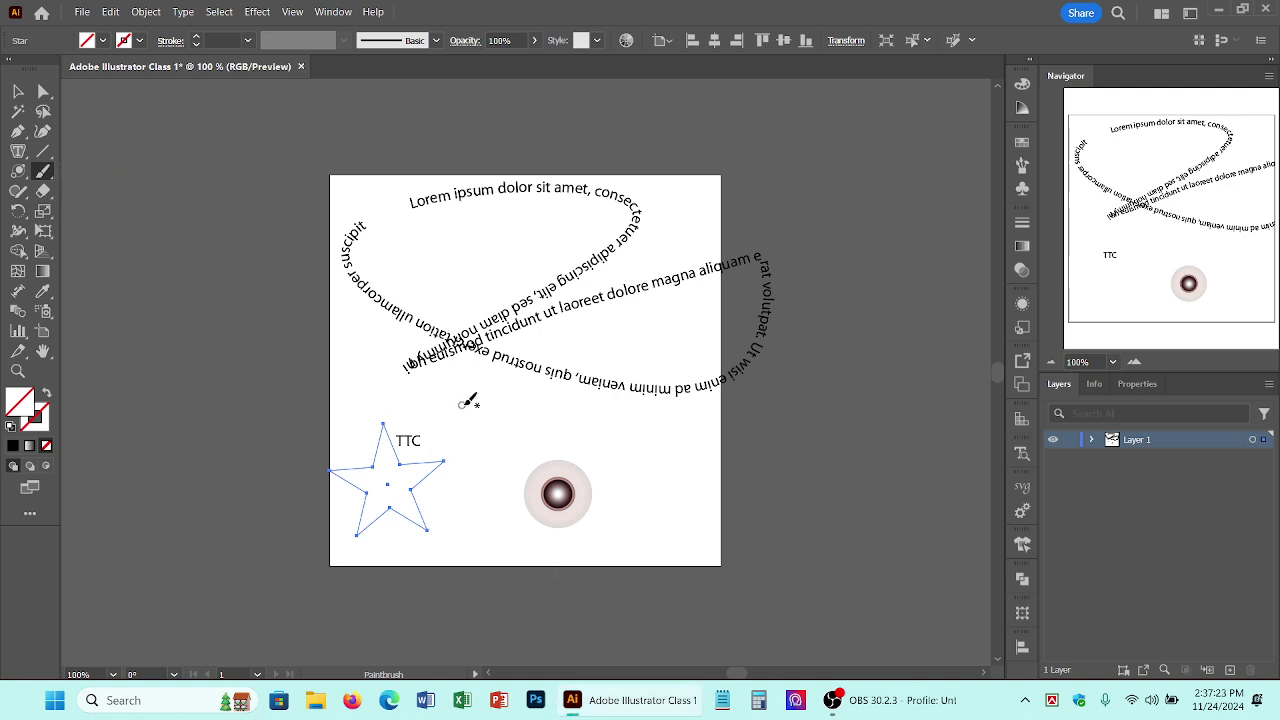
mouse_move(407, 240)
left_mouse_down()
mouse_move(475, 250)
mouse_move(564, 238)
mouse_move(437, 280)
left_mouse_up()
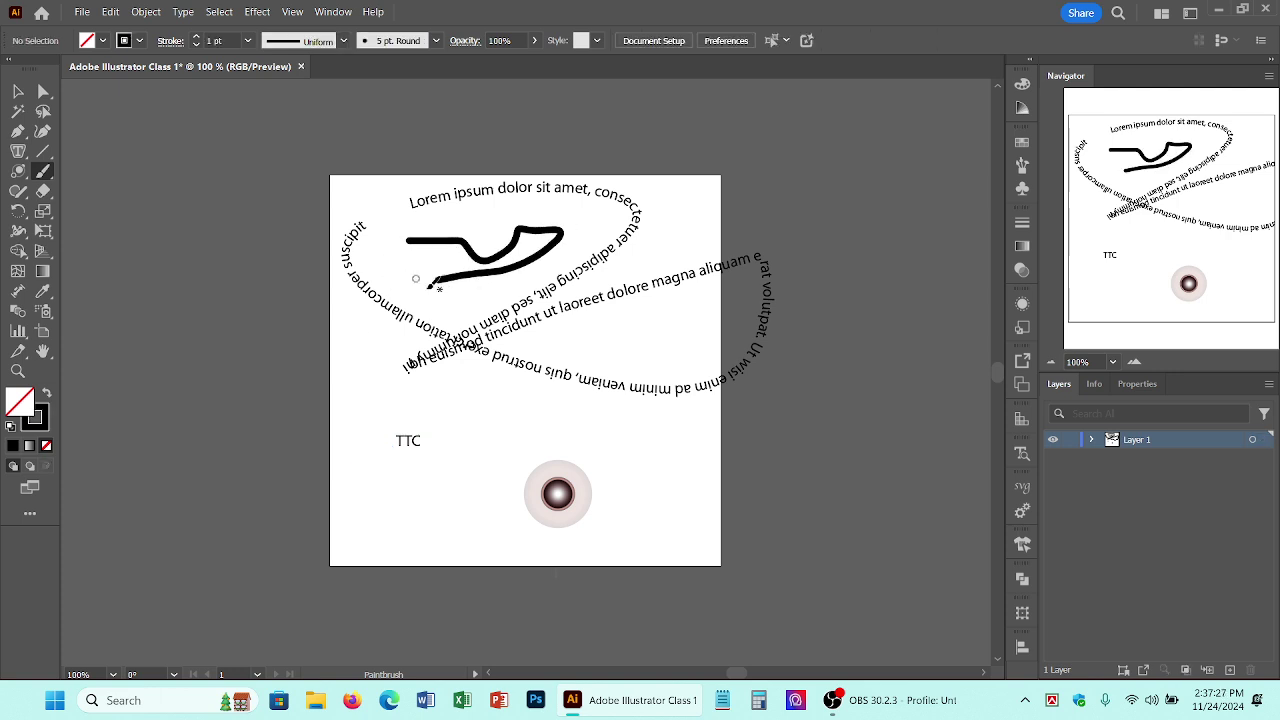
mouse_move(572, 483)
left_mouse_down()
mouse_move(540, 496)
mouse_move(556, 510)
left_mouse_up()
Step: Sketch a circle beside the flare, a circle across the artboard's left edge and a rectangle beside "TTC" with the Shaper Tool
left_click(16, 192)
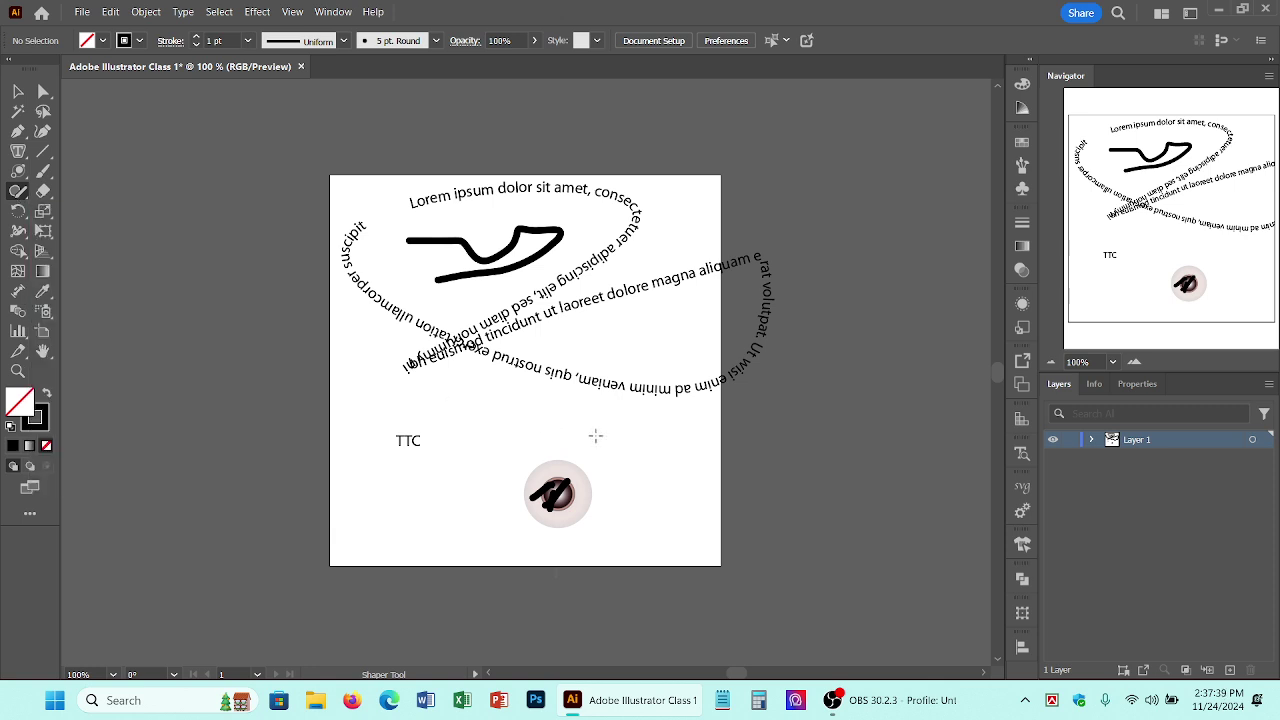
mouse_move(613, 427)
left_mouse_down()
mouse_move(647, 440)
mouse_move(630, 484)
left_mouse_up()
left_click_drag(609, 435, 614, 430)
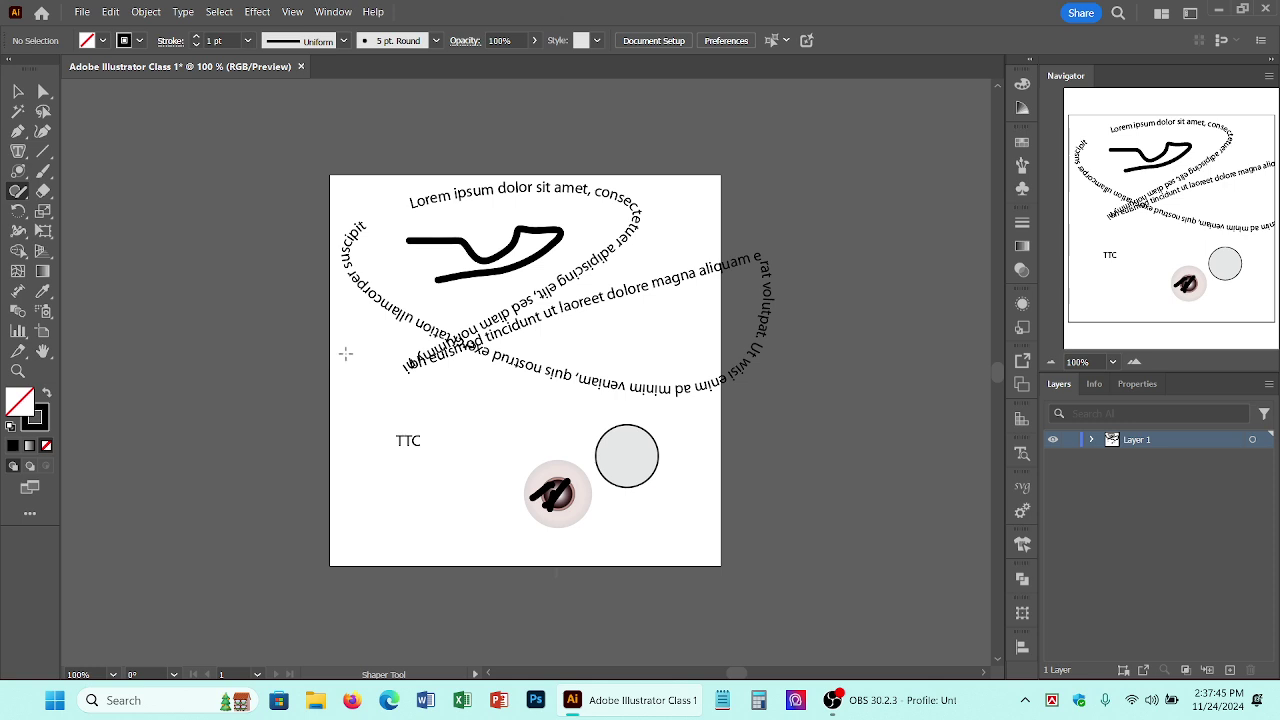
mouse_move(350, 355)
left_mouse_down()
mouse_move(318, 413)
mouse_move(370, 412)
mouse_move(351, 360)
left_mouse_up()
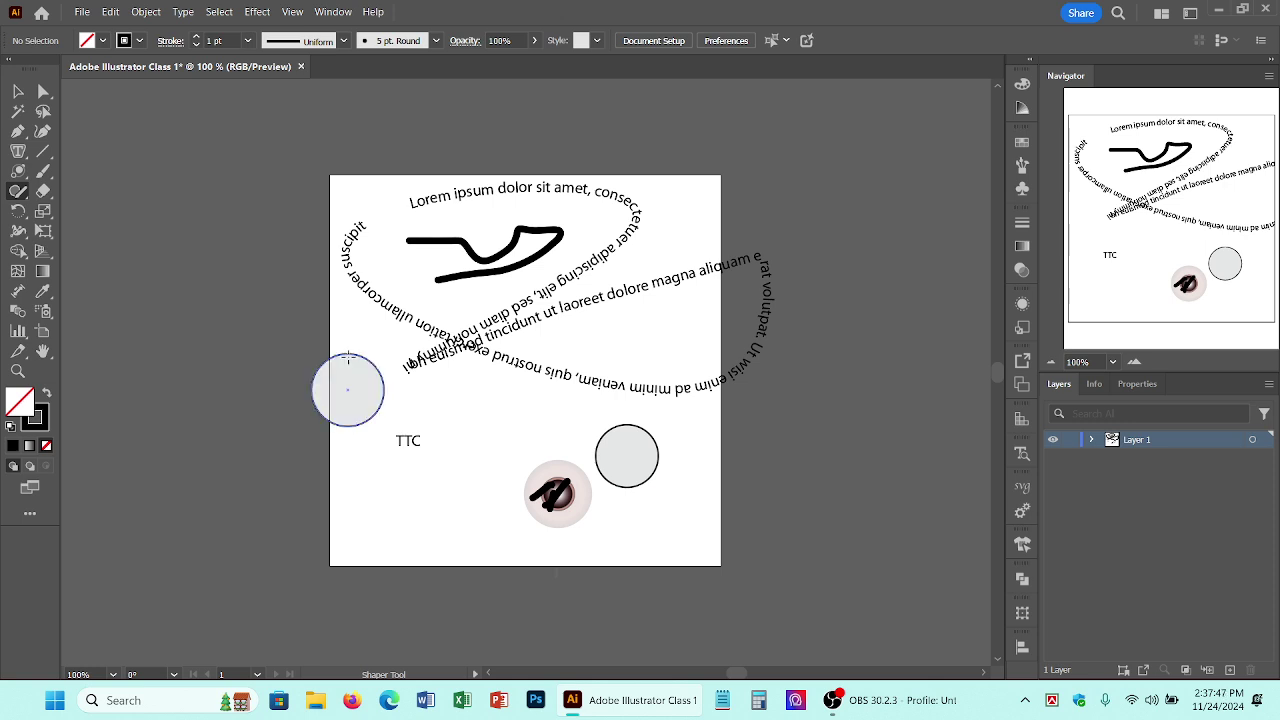
mouse_move(465, 391)
left_mouse_down()
mouse_move(430, 445)
mouse_move(506, 443)
mouse_move(526, 394)
mouse_move(460, 390)
left_mouse_up()
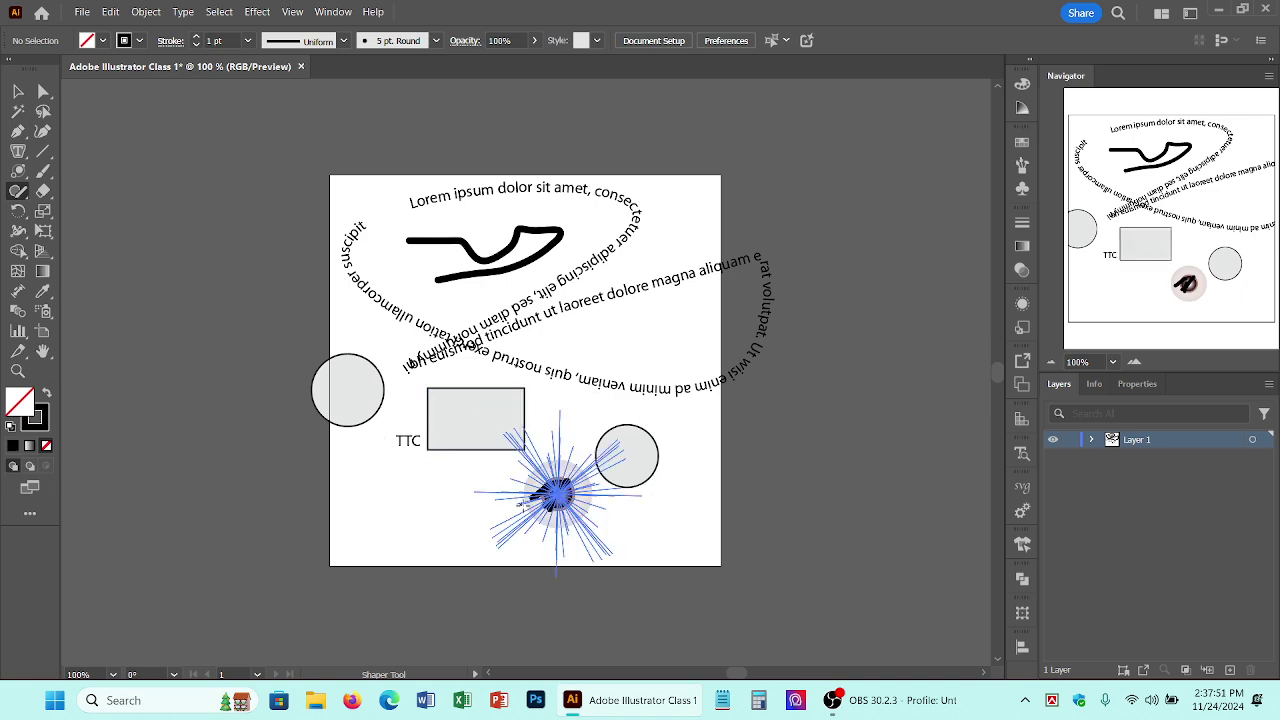
Step: Draw a freehand zigzag path across the curved text with the Pencil Tool, ending near the artboard's right edge
right_click(11, 200)
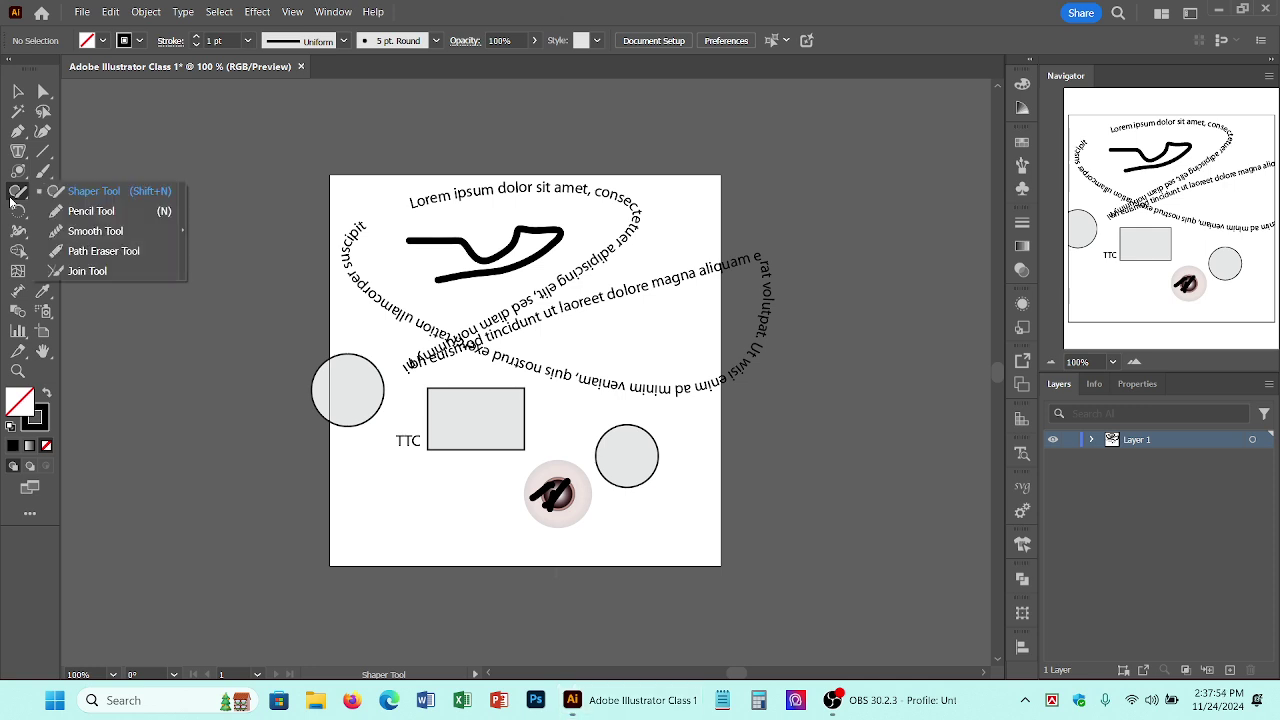
left_click(91, 211)
right_click(17, 200)
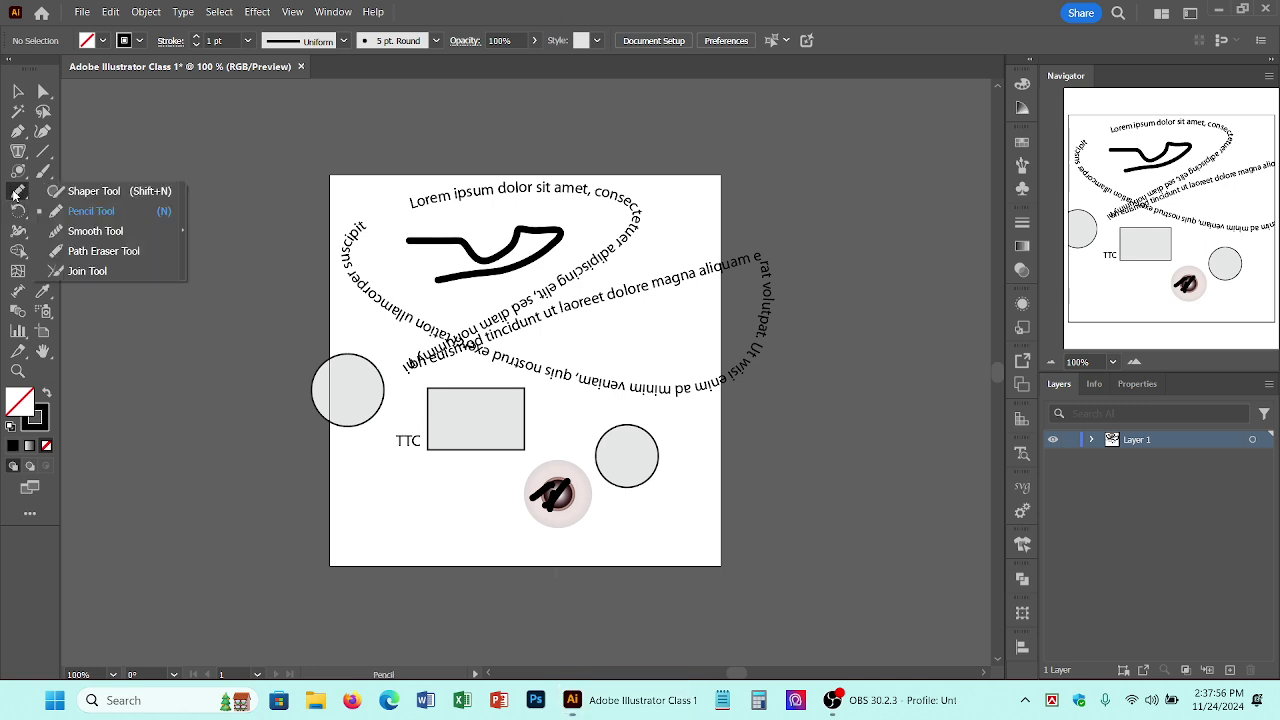
left_click(101, 218)
mouse_move(375, 326)
left_mouse_down()
mouse_move(398, 350)
mouse_move(610, 323)
mouse_move(698, 400)
left_mouse_up()
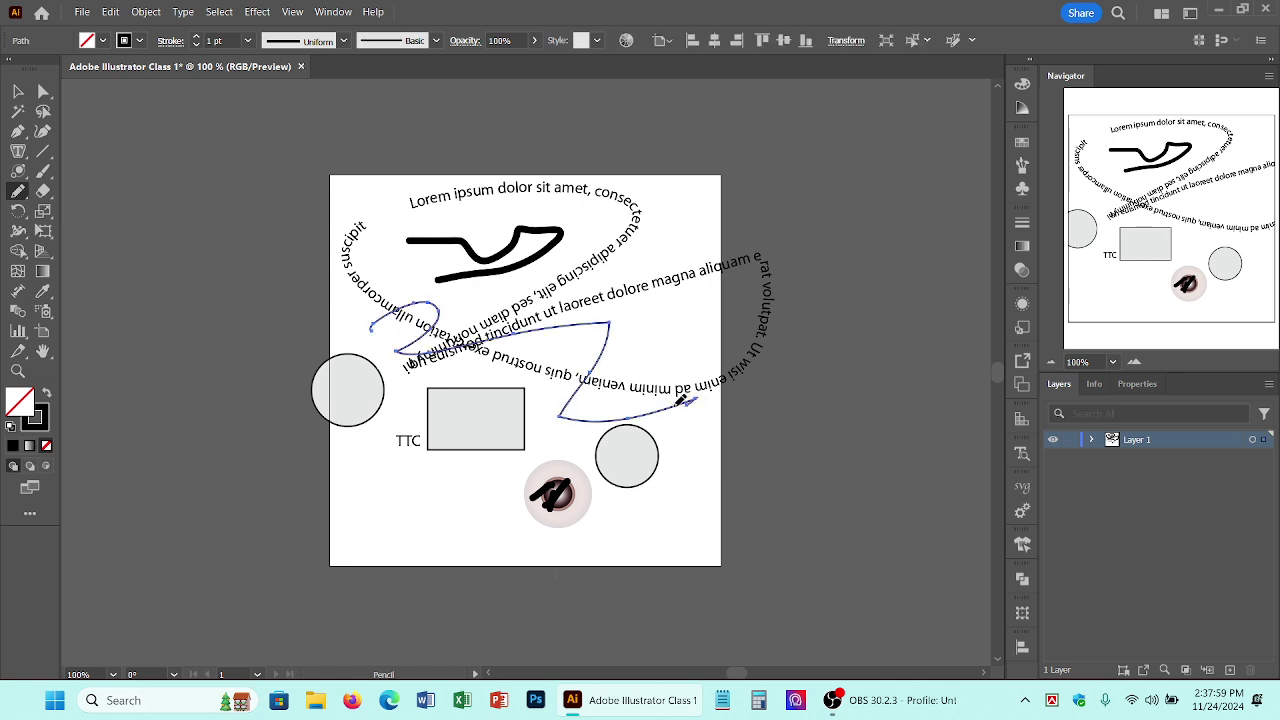
Step: Smooth the zigzag pencil path along its upper loop and at its first sharp corner with the Smooth Tool
right_click(12, 199)
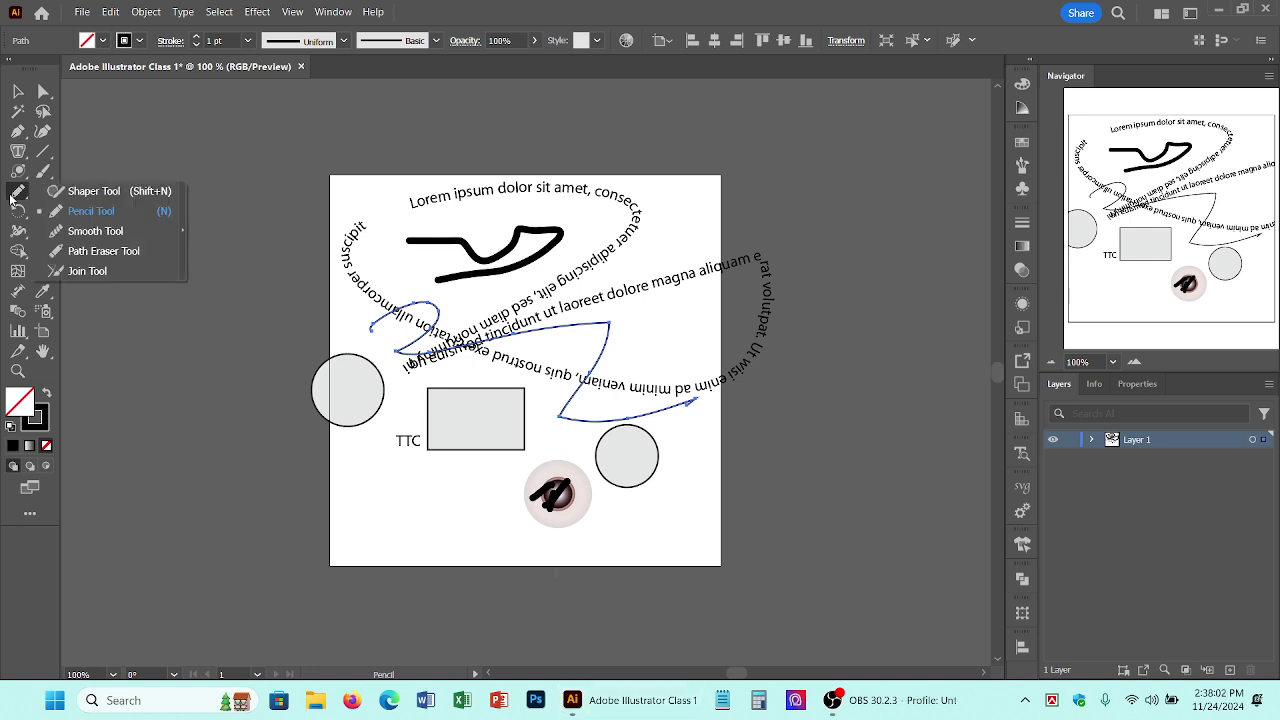
left_click(91, 234)
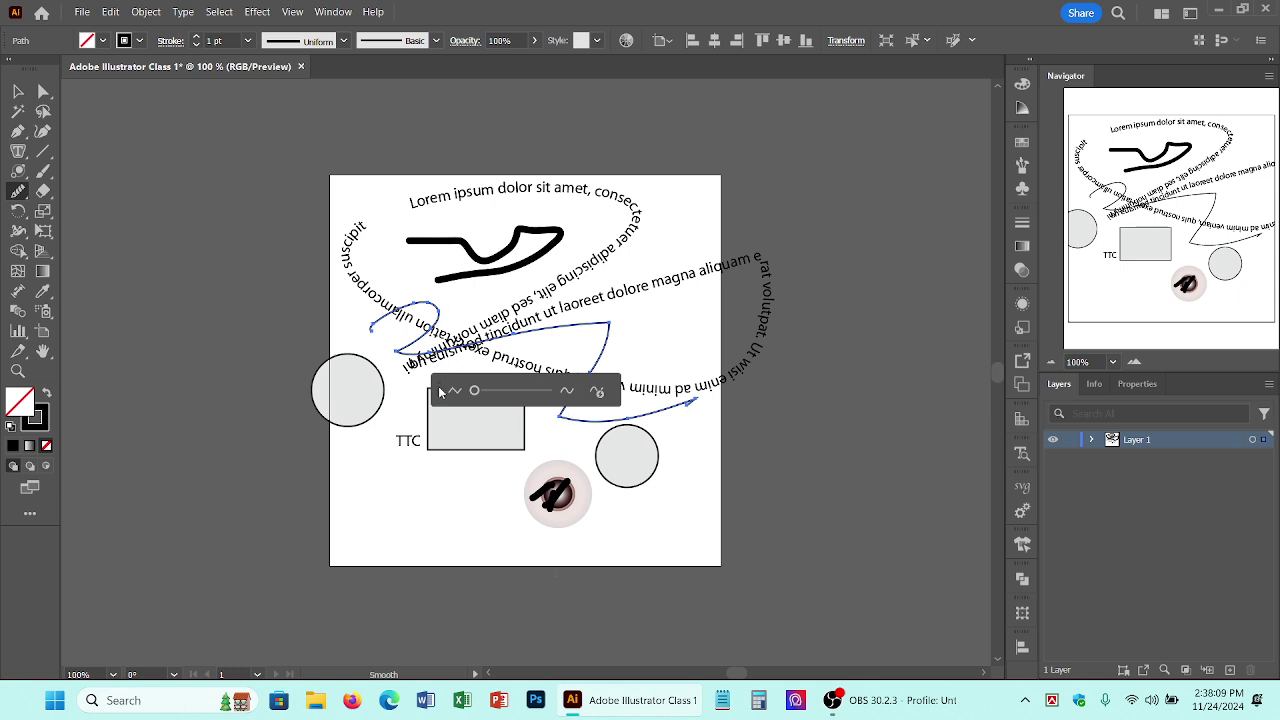
key("ctrl+space")
left_click_drag(411, 321, 749, 518)
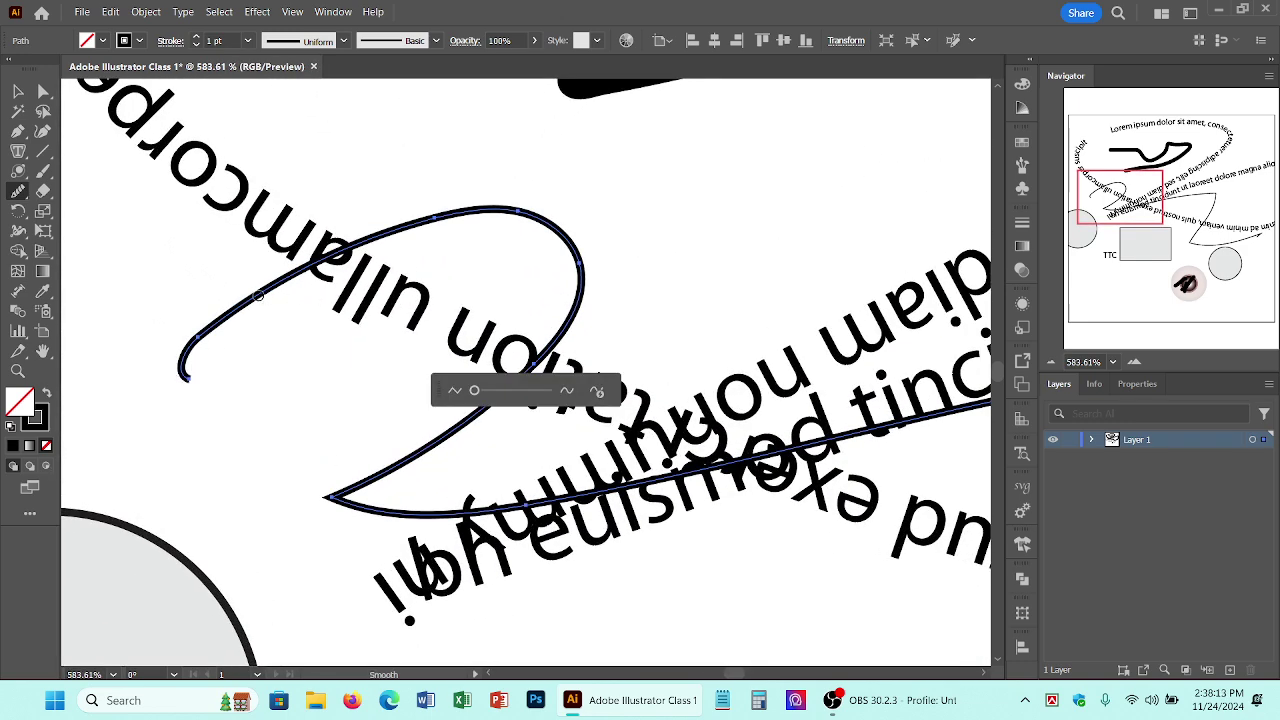
mouse_move(354, 246)
left_mouse_down()
mouse_move(223, 320)
mouse_move(380, 238)
mouse_move(508, 206)
mouse_move(568, 244)
mouse_move(571, 310)
left_mouse_up()
mouse_move(370, 481)
left_mouse_down()
mouse_move(293, 517)
mouse_move(318, 503)
mouse_move(396, 512)
mouse_move(340, 500)
mouse_move(405, 514)
mouse_move(361, 481)
mouse_move(305, 515)
left_mouse_up()
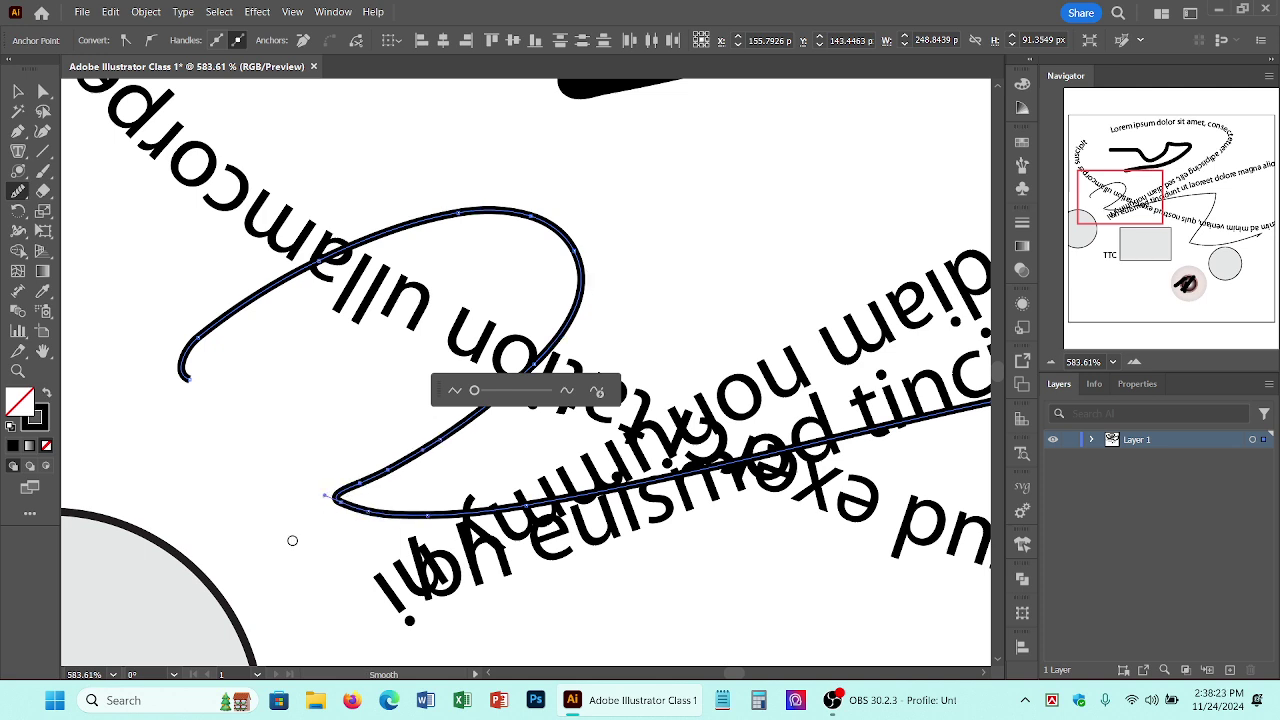
Step: Erase the stretch between the pencil path's start and loop with the Path Eraser Tool, and cut gaps in the remaining end piece
left_click(18, 191)
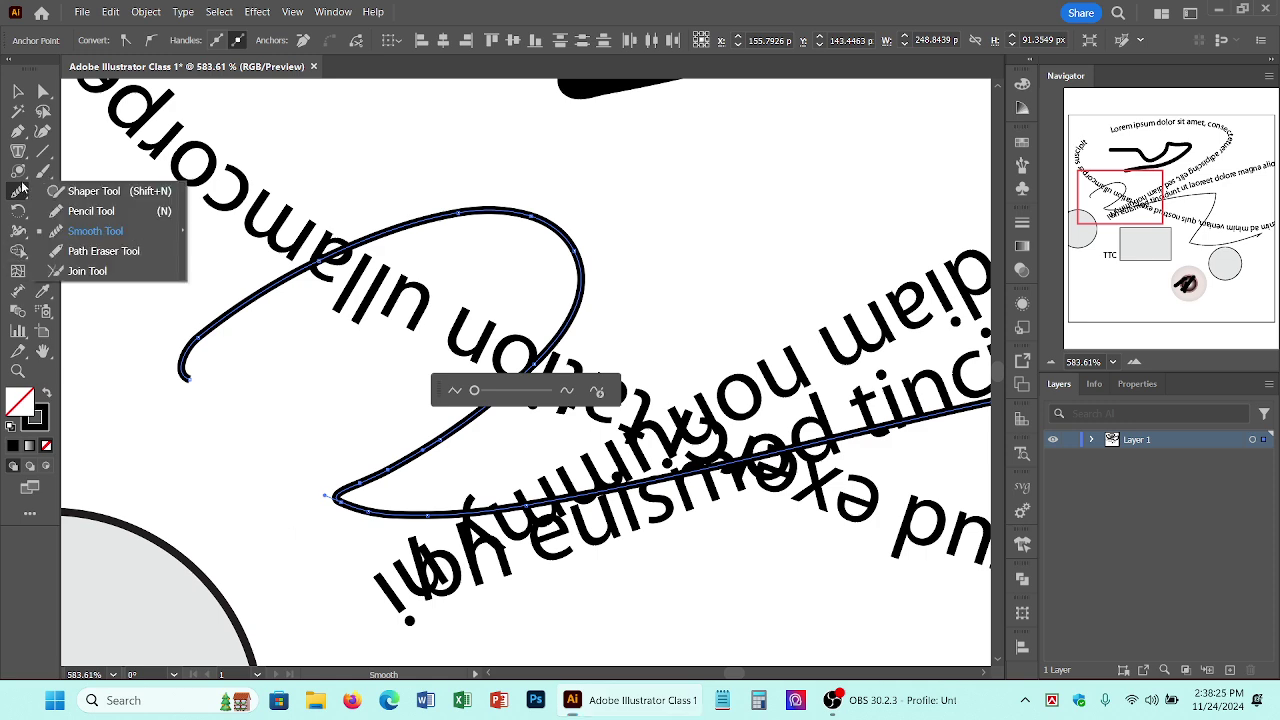
left_click(148, 250)
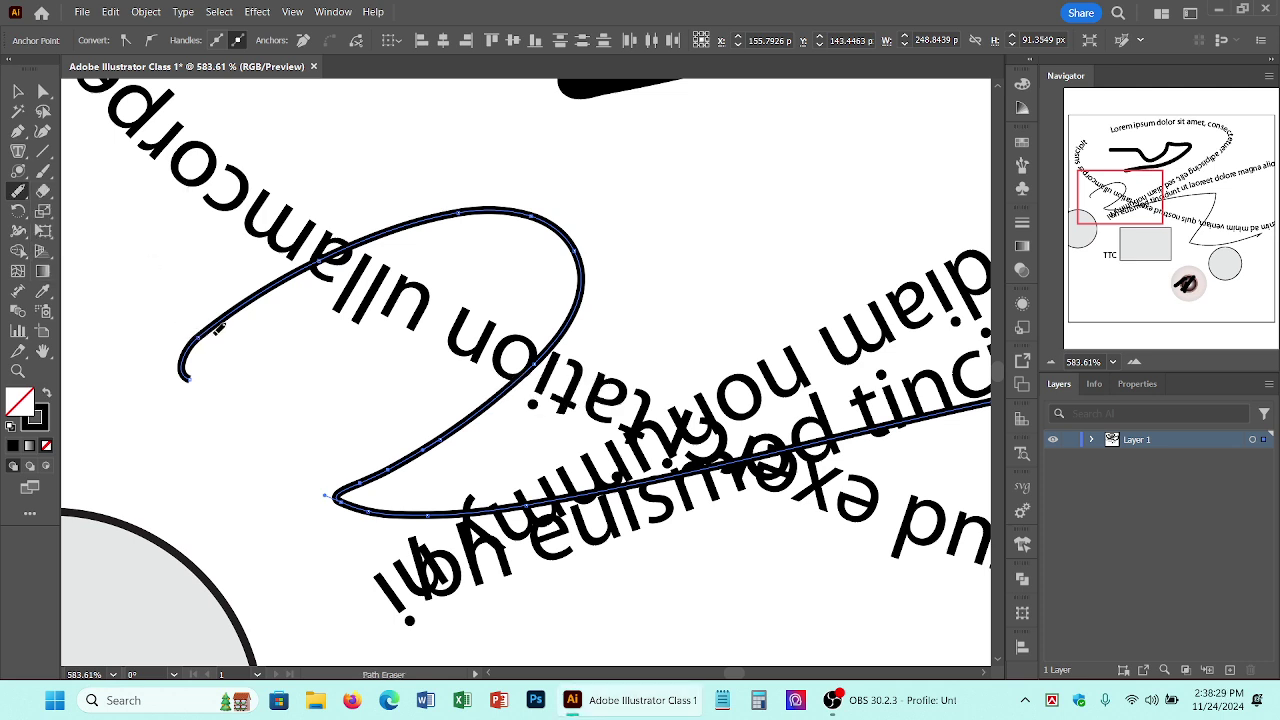
mouse_move(212, 330)
left_mouse_down()
mouse_move(310, 261)
mouse_move(280, 296)
mouse_move(377, 243)
left_mouse_up()
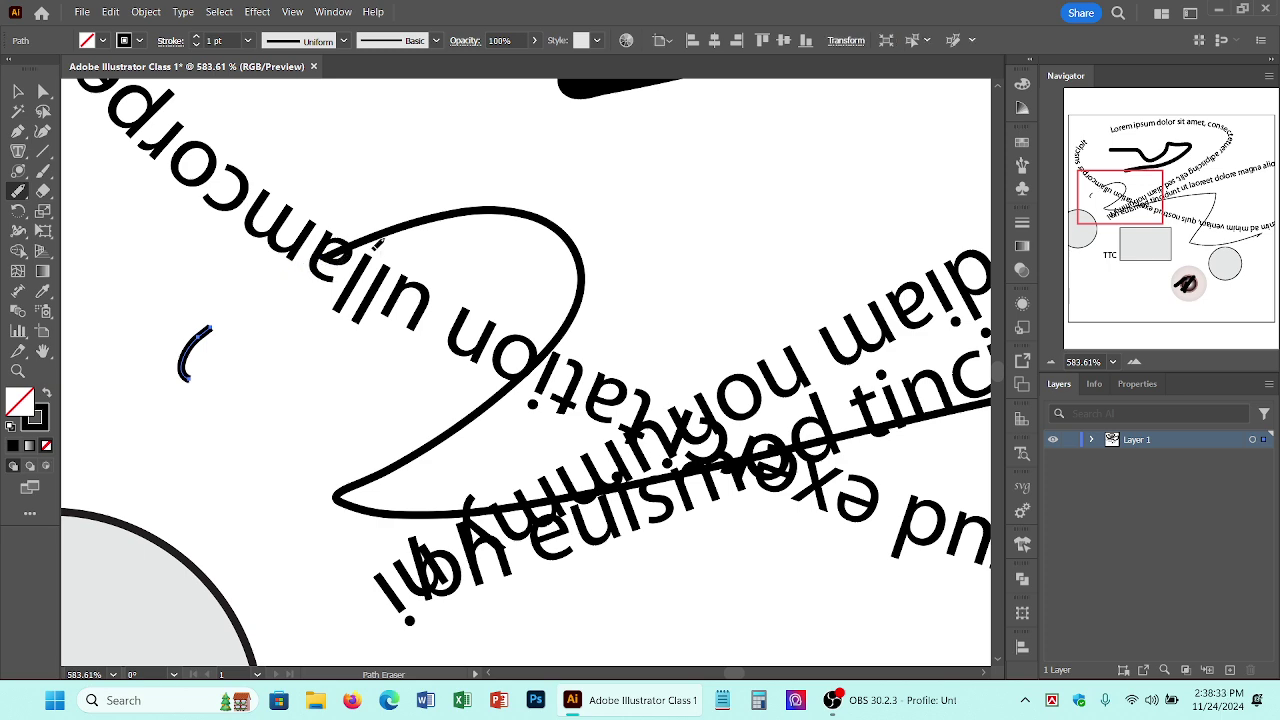
mouse_move(193, 342)
left_mouse_down()
mouse_move(201, 358)
mouse_move(178, 336)
mouse_move(182, 380)
left_mouse_up()
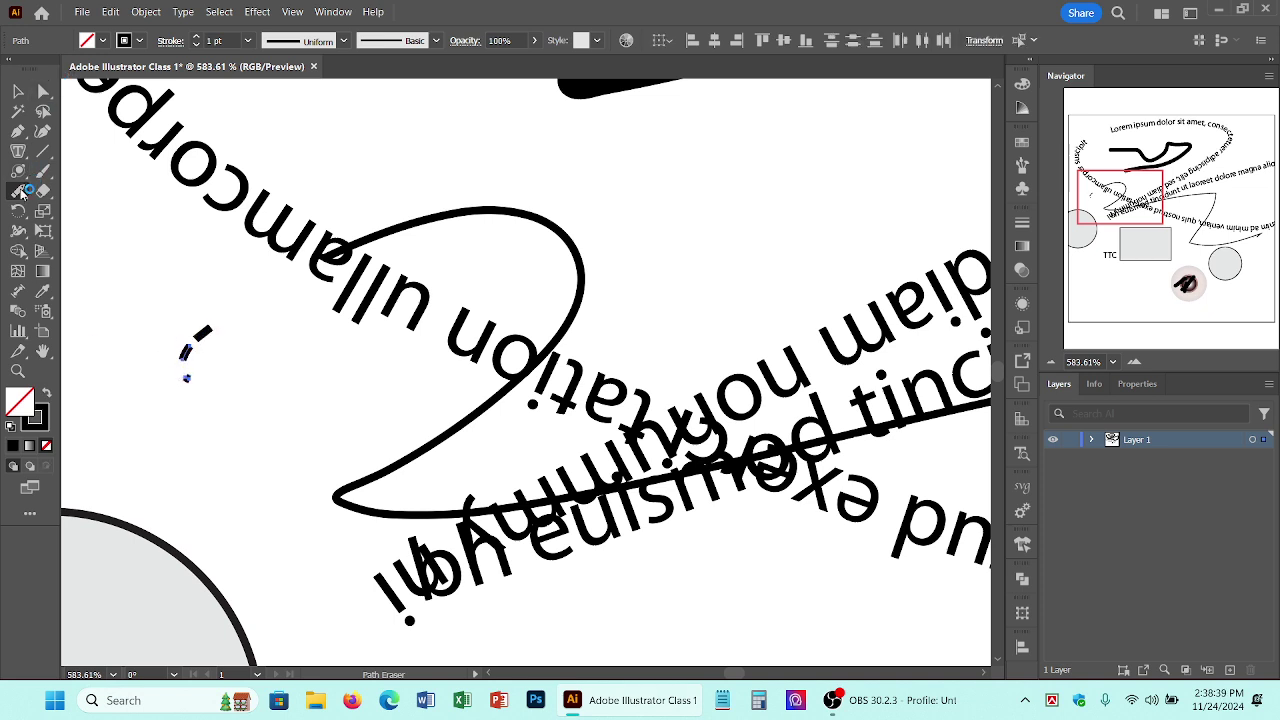
Step: Draw two straight line segments below the path fragments, forming an open V whose ends nearly meet
mouse_move(22, 190)
left_mouse_down()
mouse_move(90, 249)
mouse_move(92, 270)
left_mouse_up()
left_click(43, 152)
mouse_move(275, 333)
left_mouse_down()
mouse_move(205, 448)
mouse_move(212, 460)
mouse_move(191, 459)
left_mouse_up()
left_click_drag(331, 441, 203, 462)
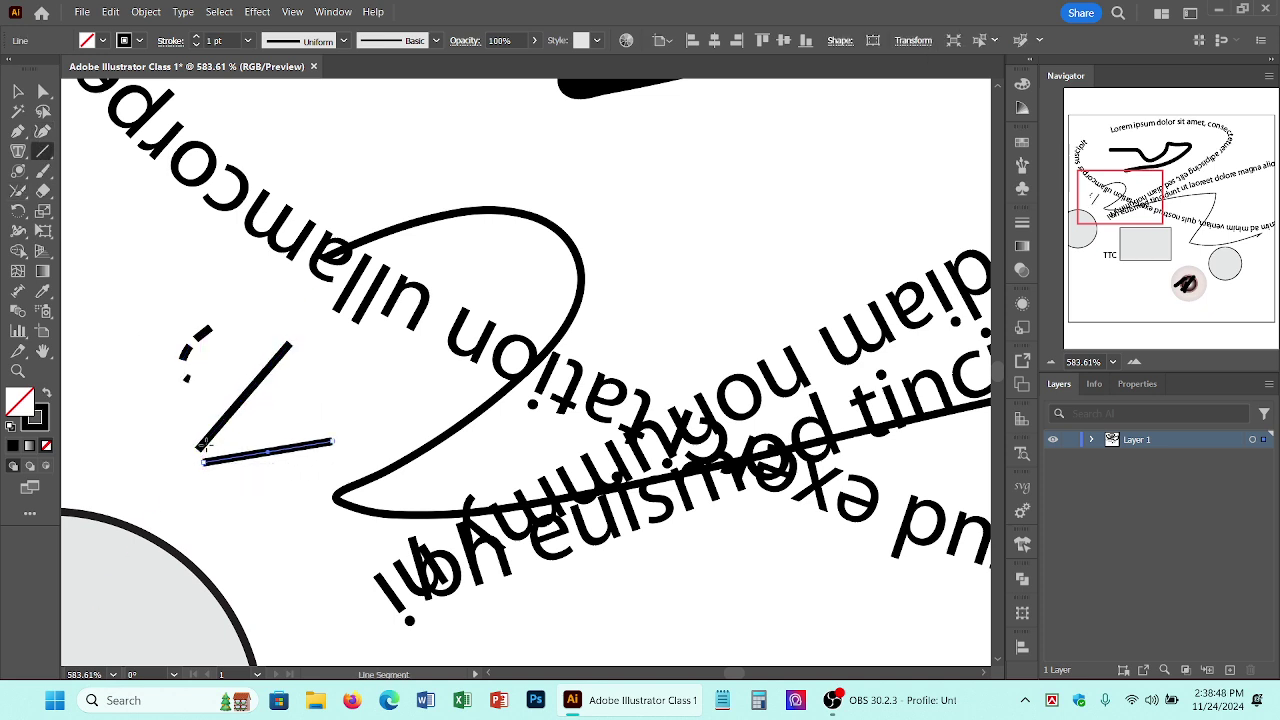
Step: Select both line segments and connect their nearby ends into one corner with the Join Tool
left_click(18, 191)
mouse_move(196, 437)
left_mouse_down()
mouse_move(209, 480)
mouse_move(214, 443)
mouse_move(193, 459)
mouse_move(207, 471)
left_mouse_up()
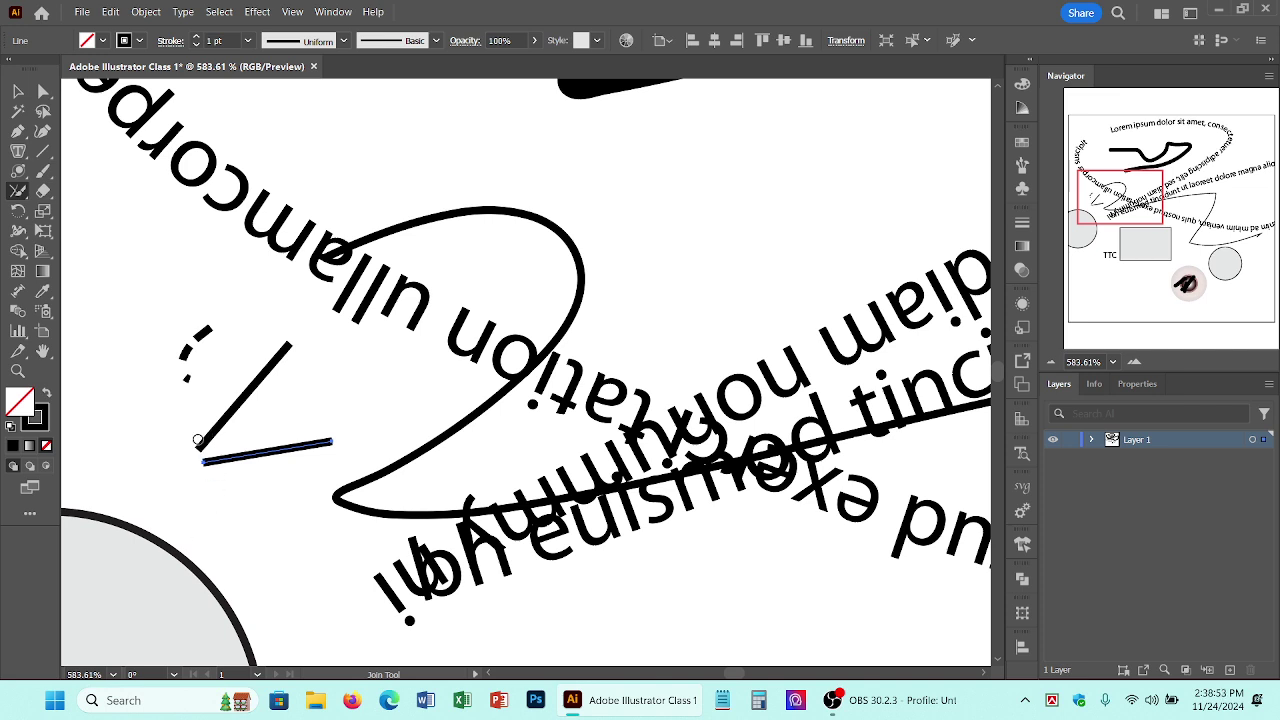
left_click(18, 91)
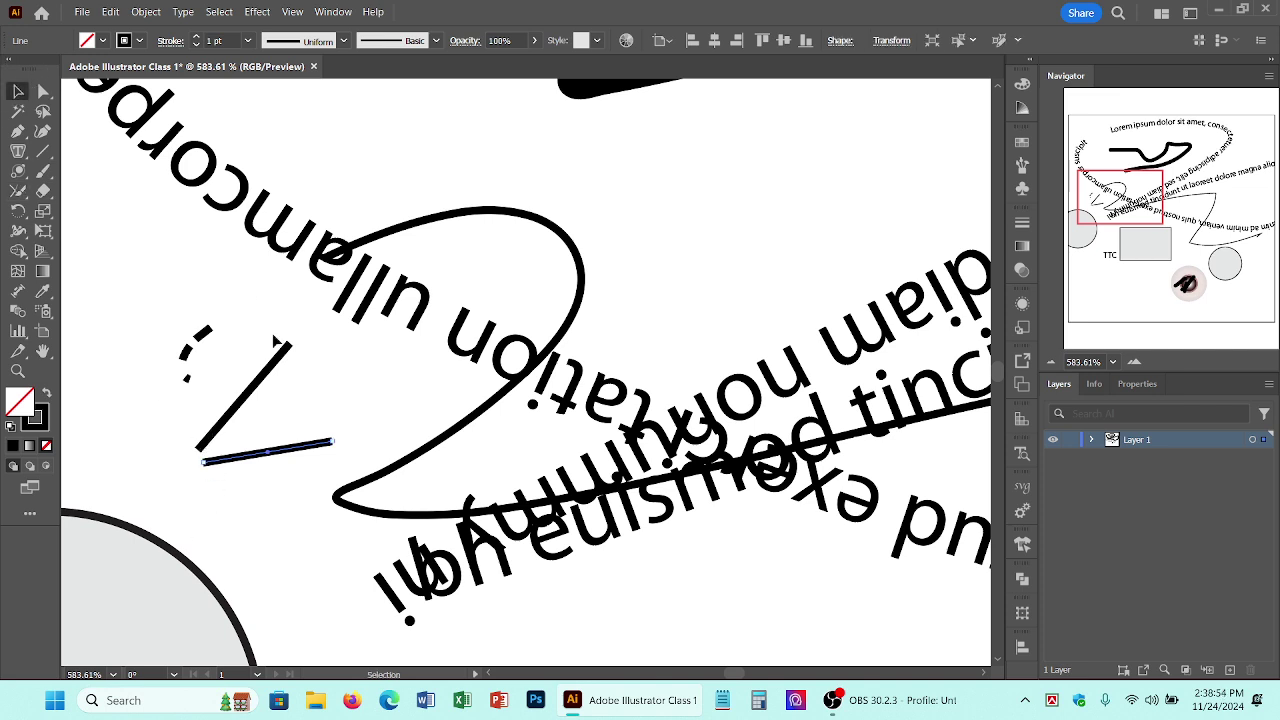
left_click(235, 409)
left_click(247, 455, "shift")
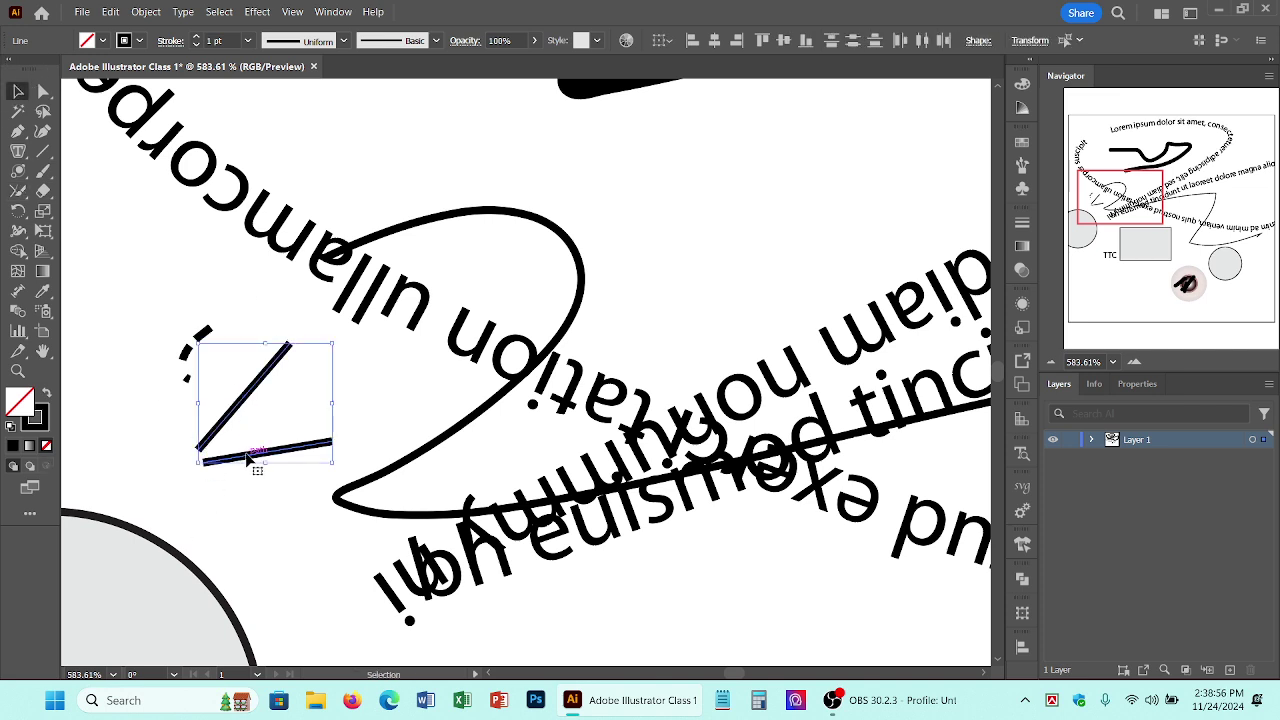
left_click(18, 190)
left_click_drag(205, 437, 167, 455)
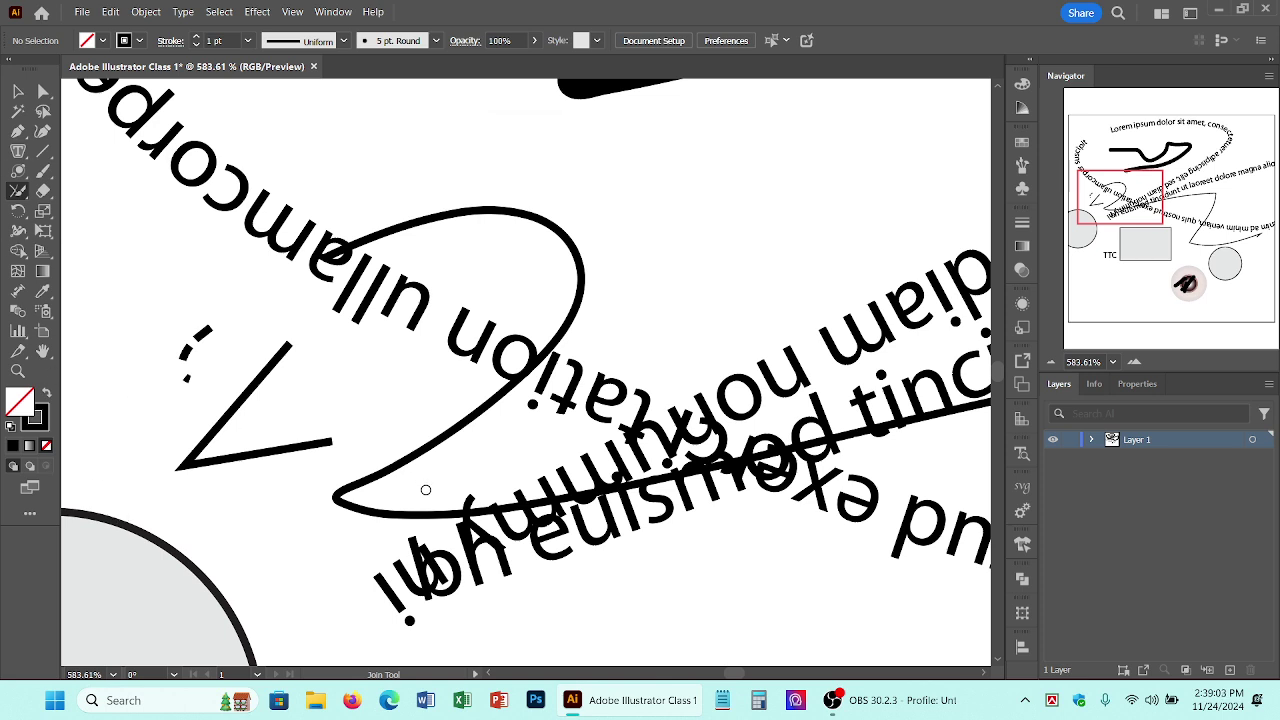
scroll(425, 489, "down", 1)
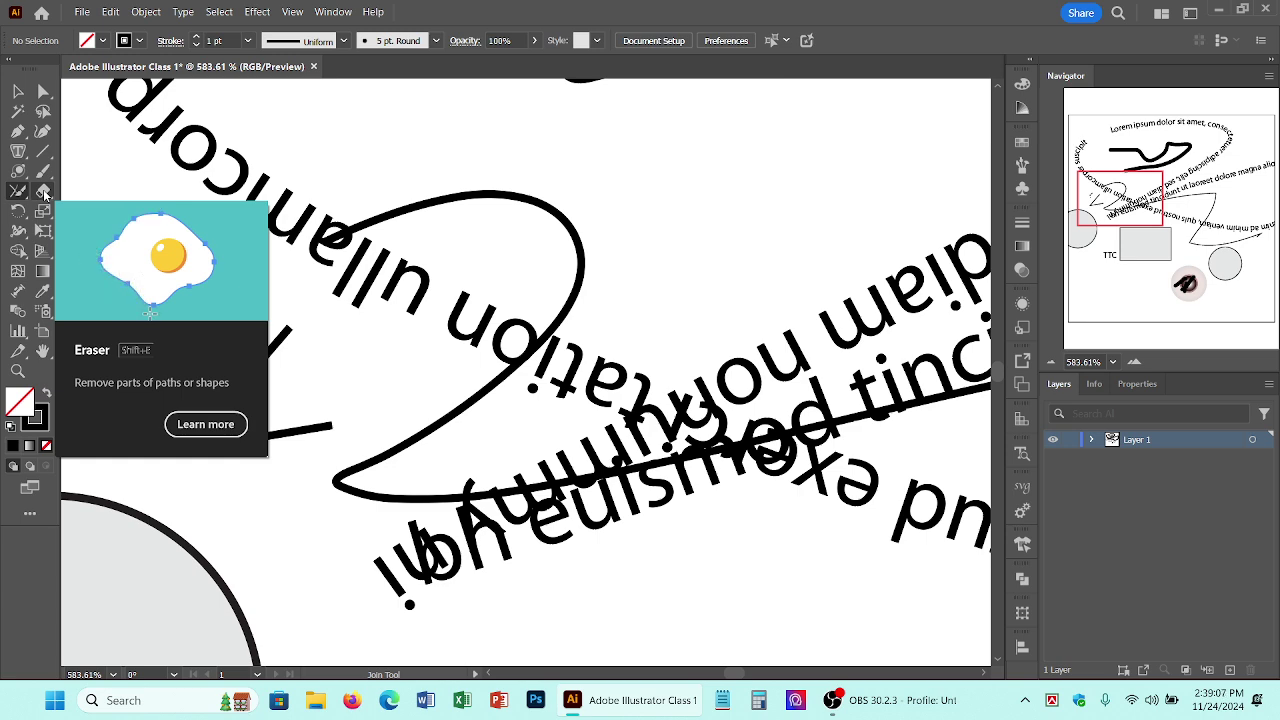
left_click(44, 193)
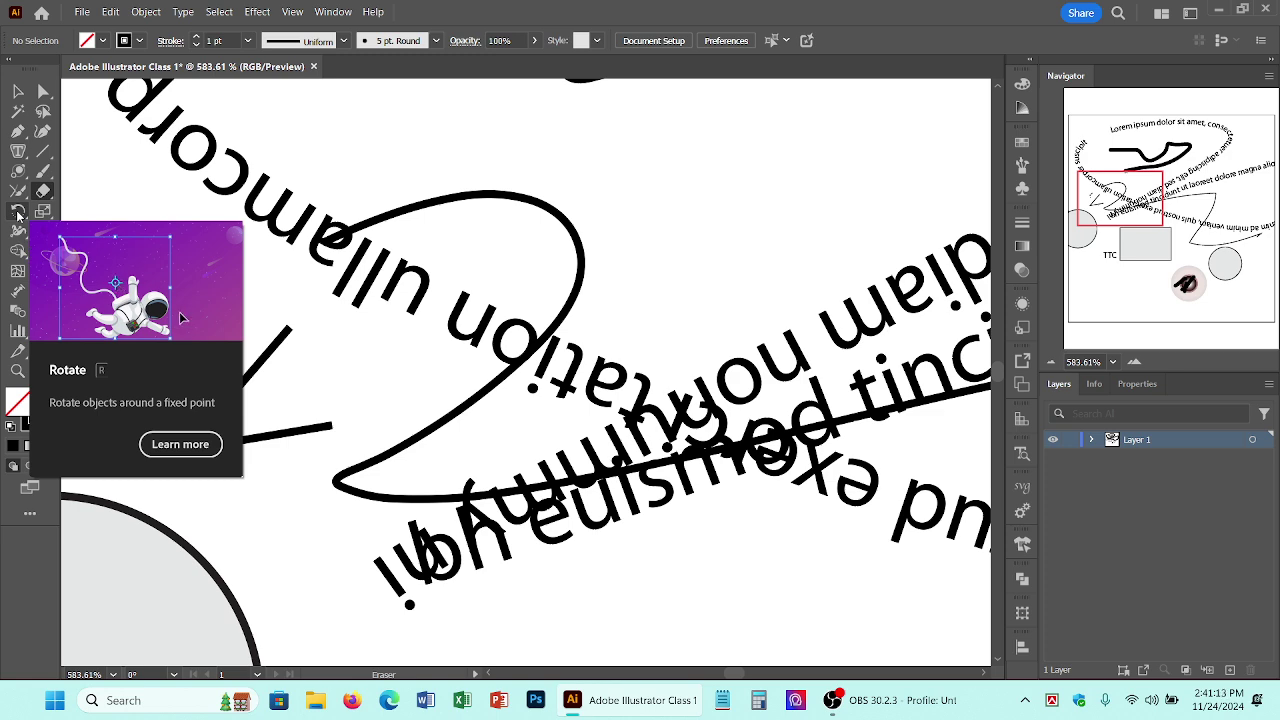
left_click_drag(18, 214, 64, 232)
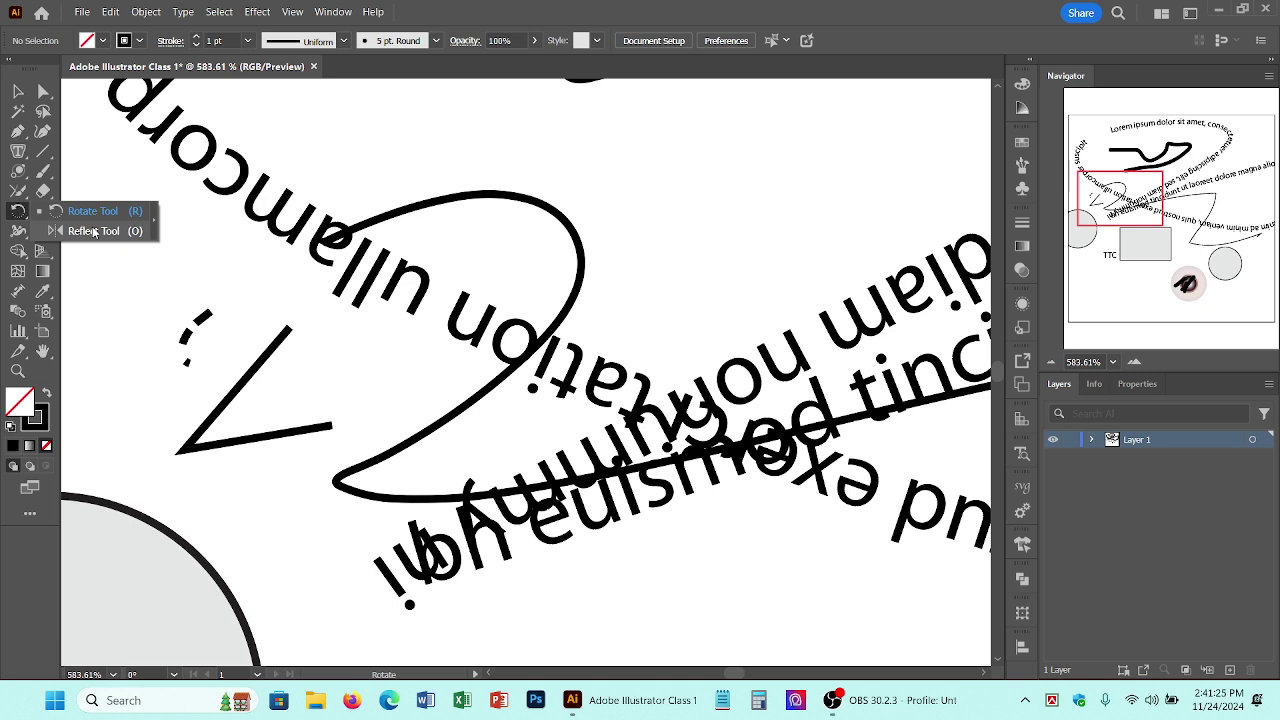
left_click(272, 256)
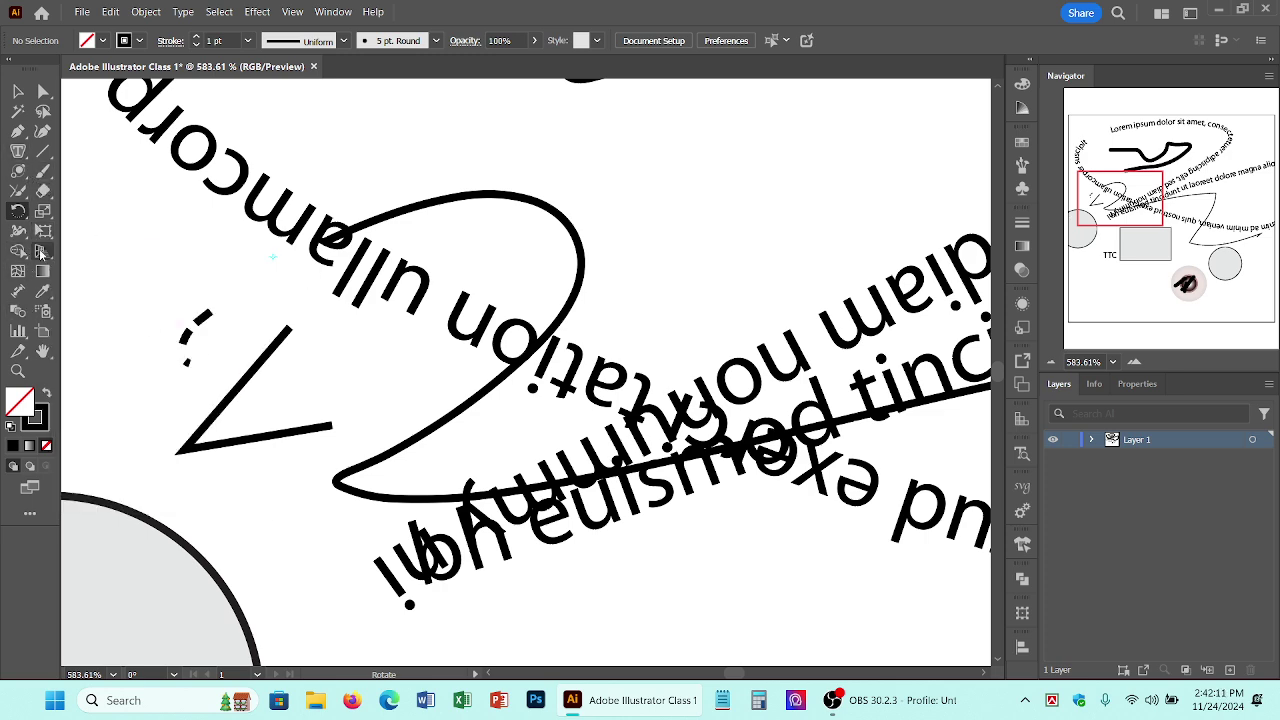
Step: Draw a small unfilled rectangle just above the dashed path fragments with the Rectangle Tool
left_click(17, 157)
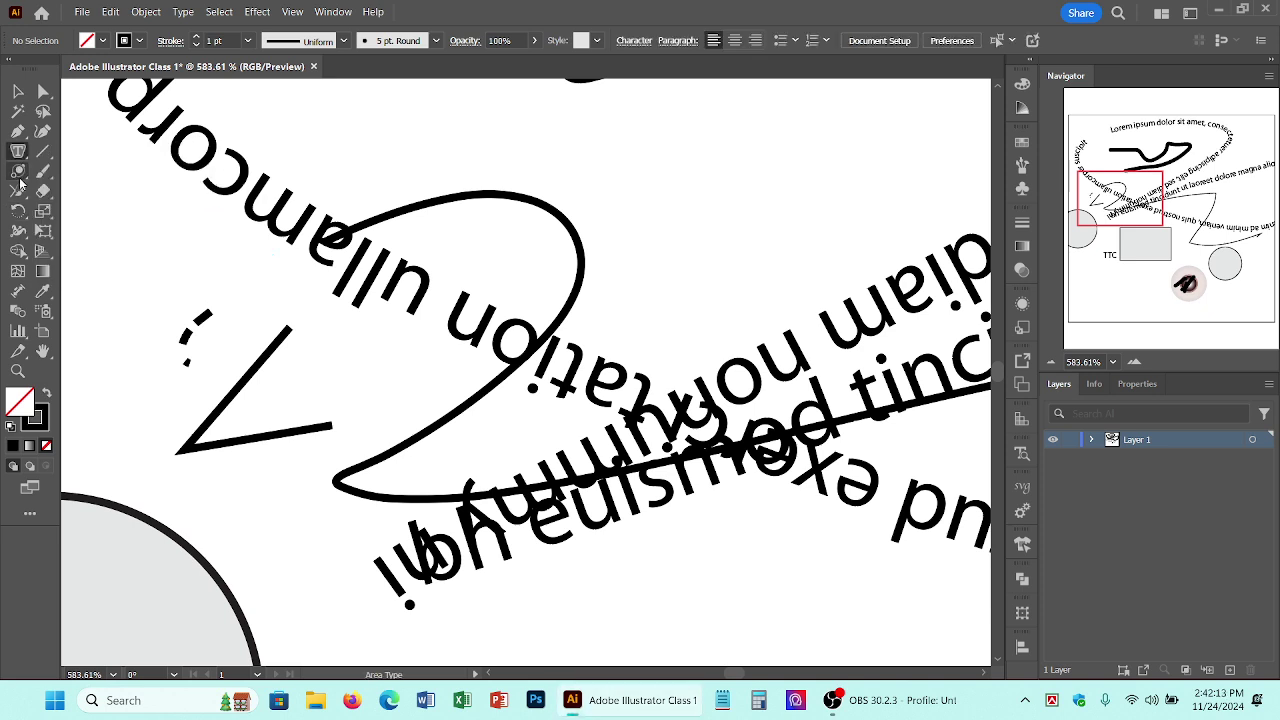
left_click(18, 177)
left_click(104, 171)
left_click(134, 203)
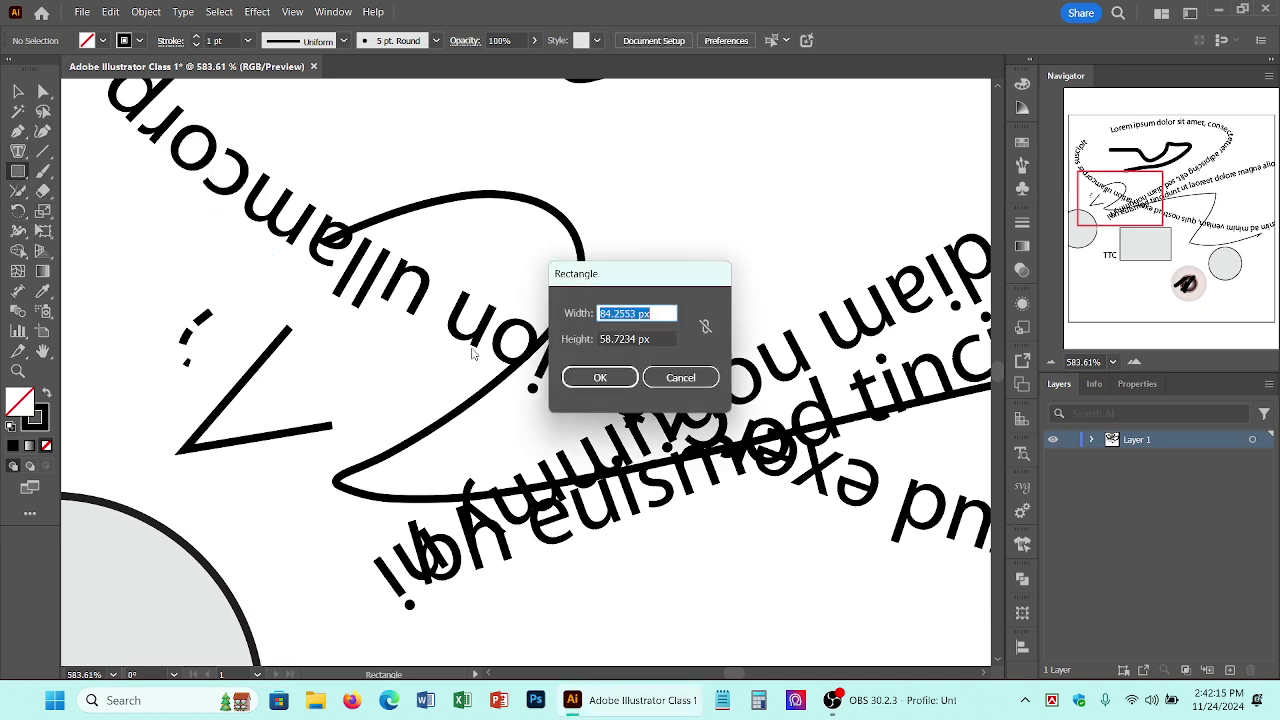
left_click(662, 386)
left_click_drag(117, 230, 229, 290)
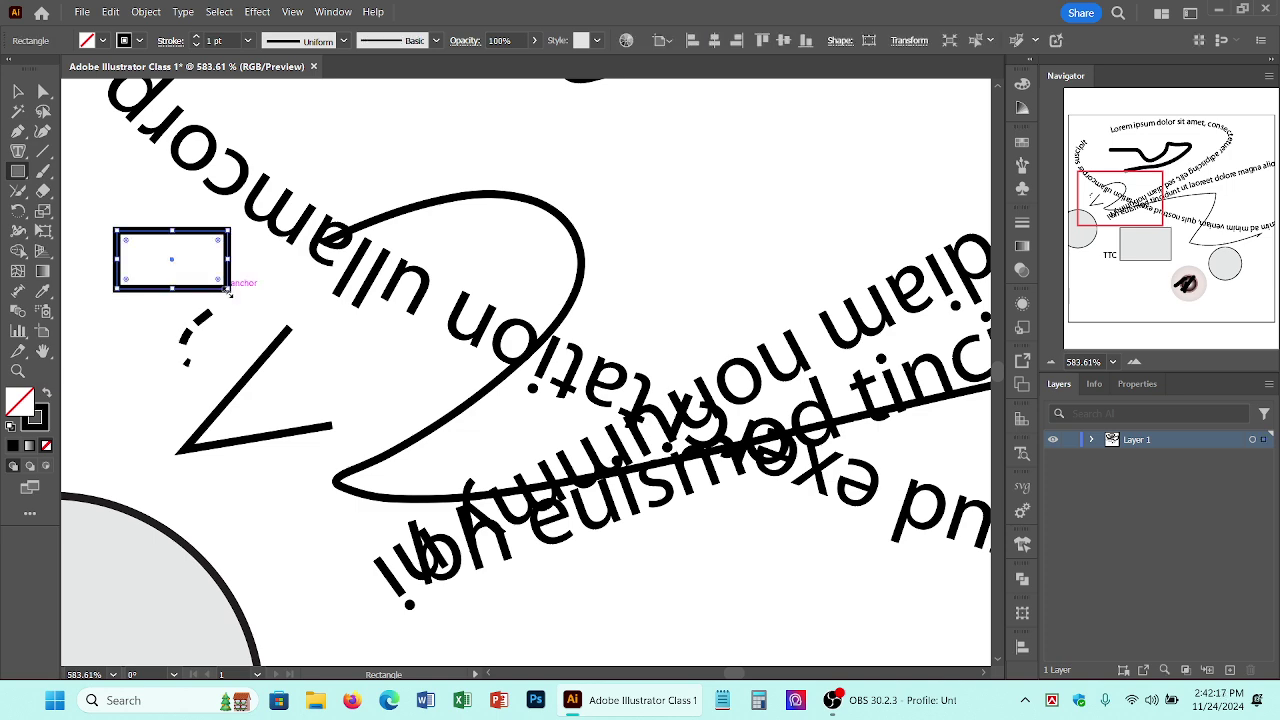
Step: Shear the small rectangle into a flattened, slanted parallelogram with the Free Transform Tool
left_click(18, 92)
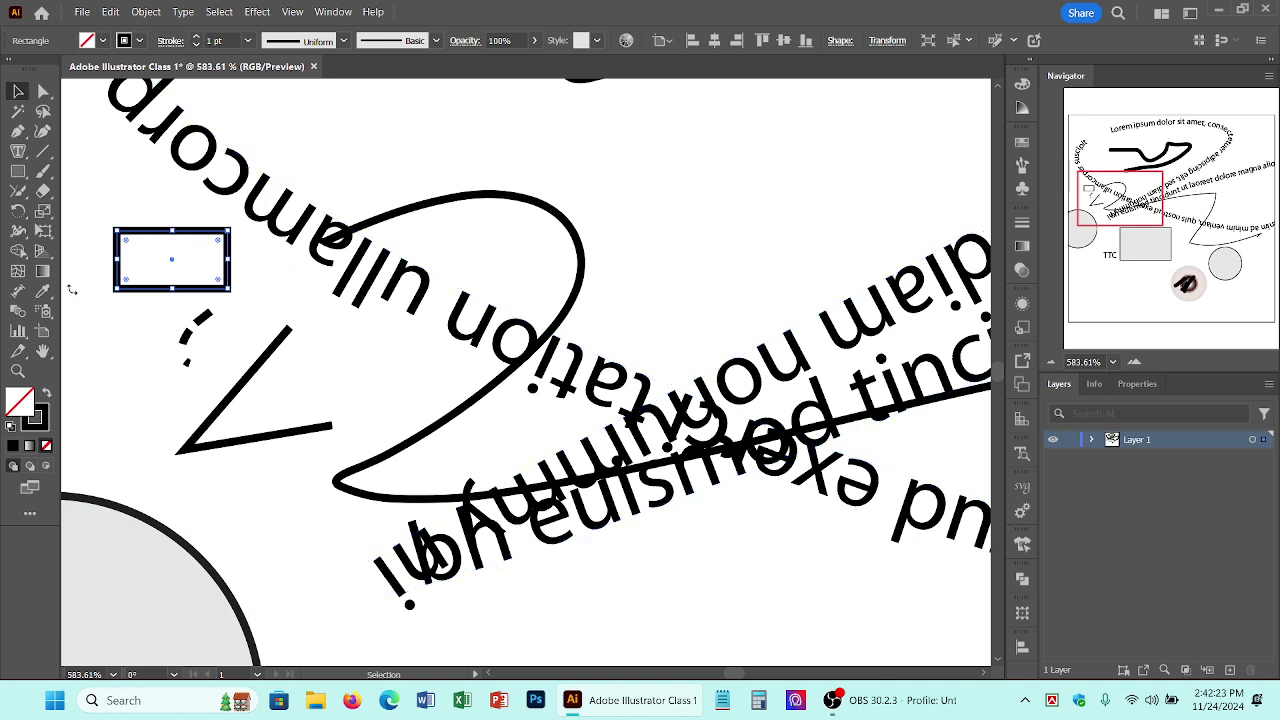
left_click(44, 231)
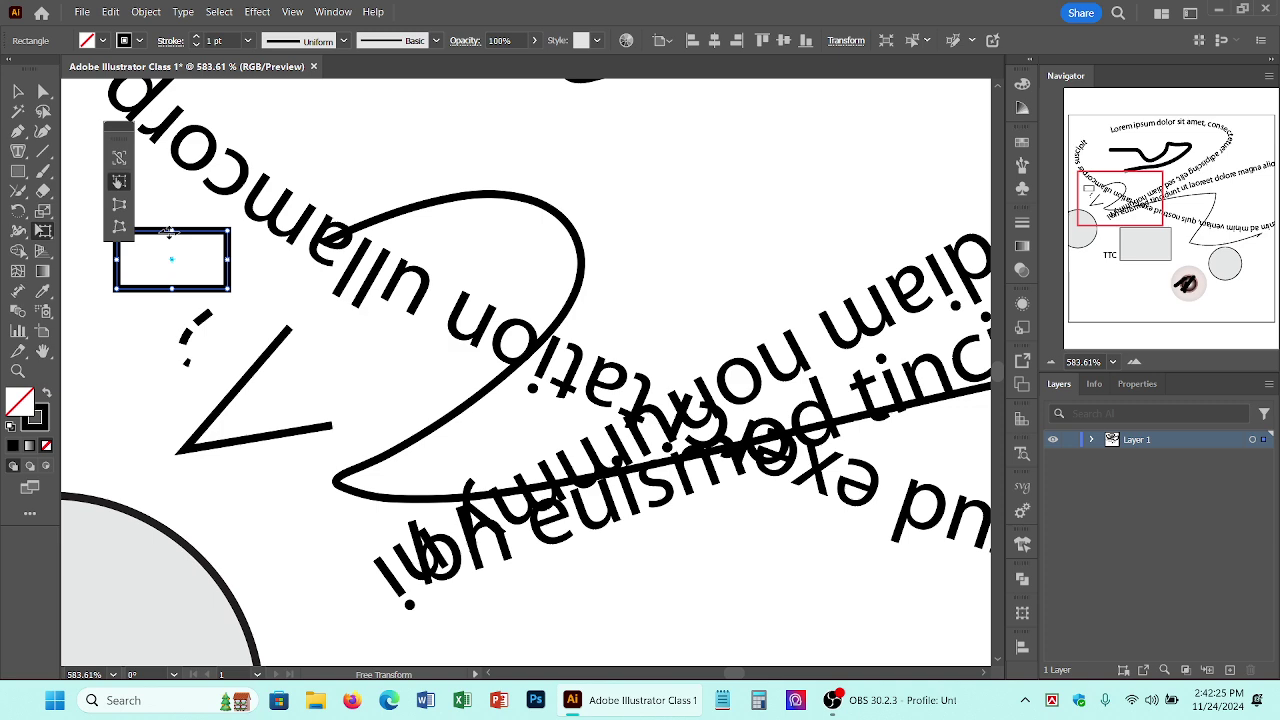
left_click_drag(170, 229, 278, 241)
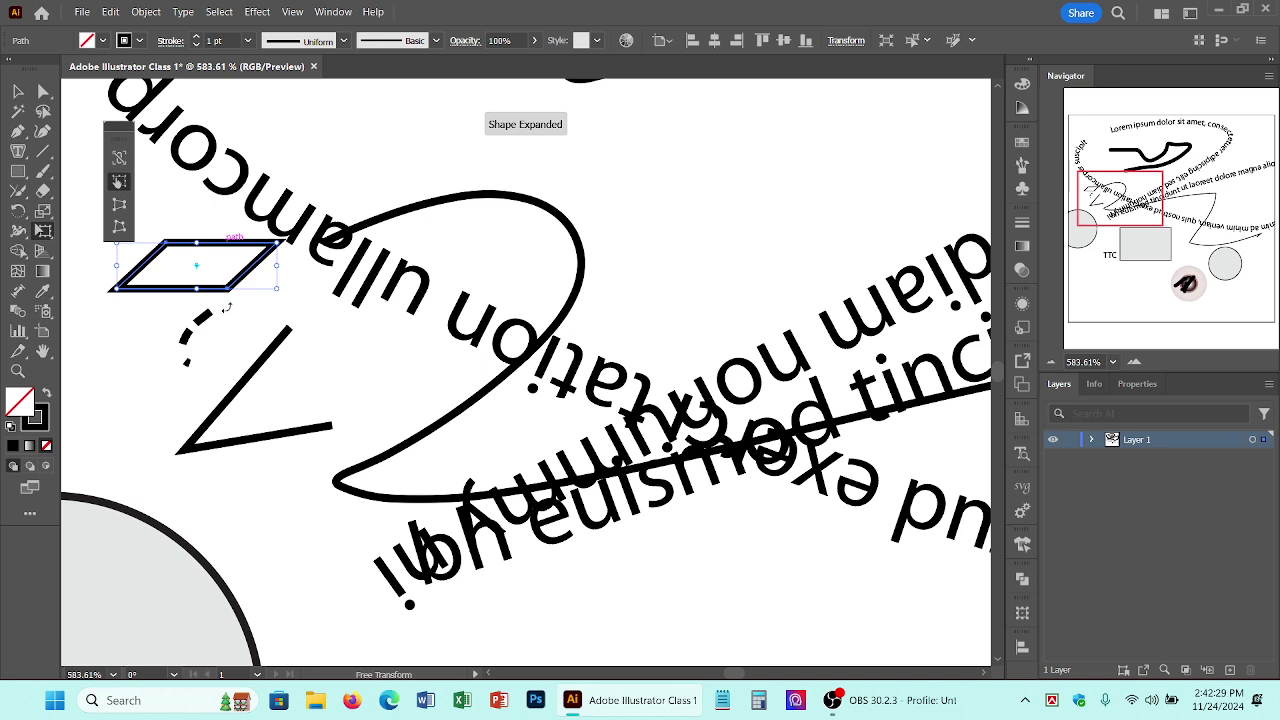
left_click(44, 231)
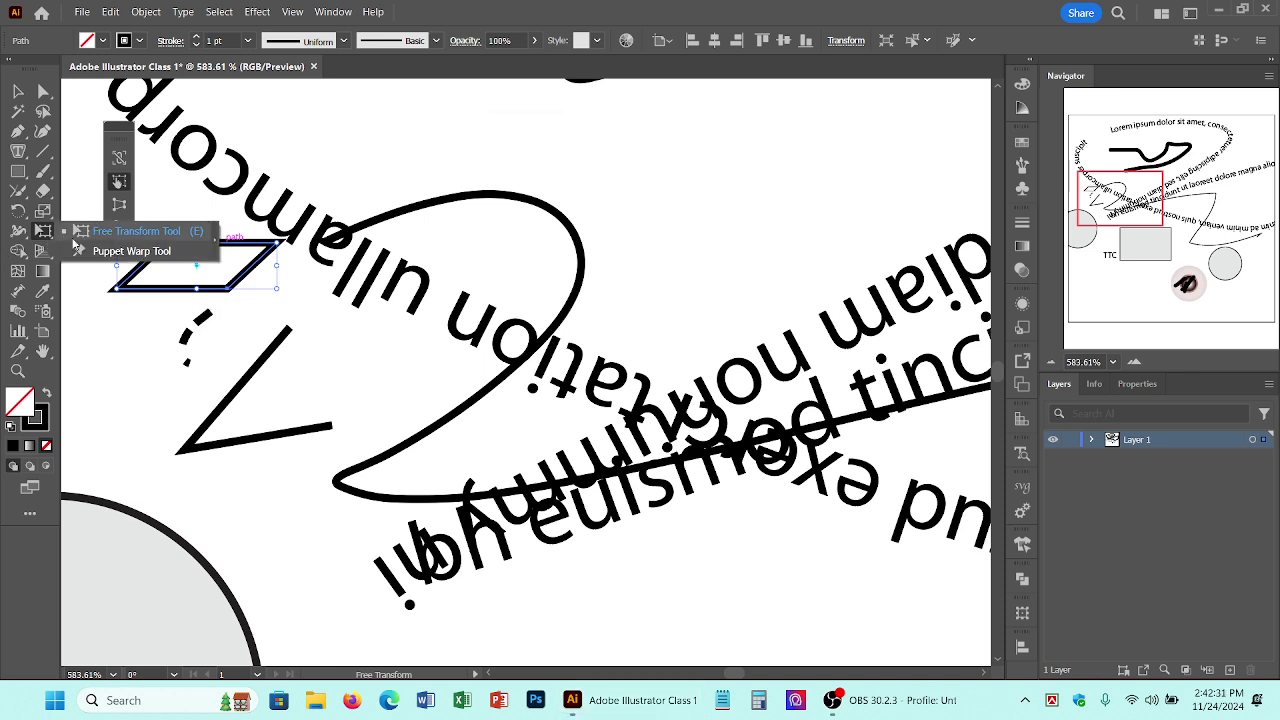
left_click(18, 234)
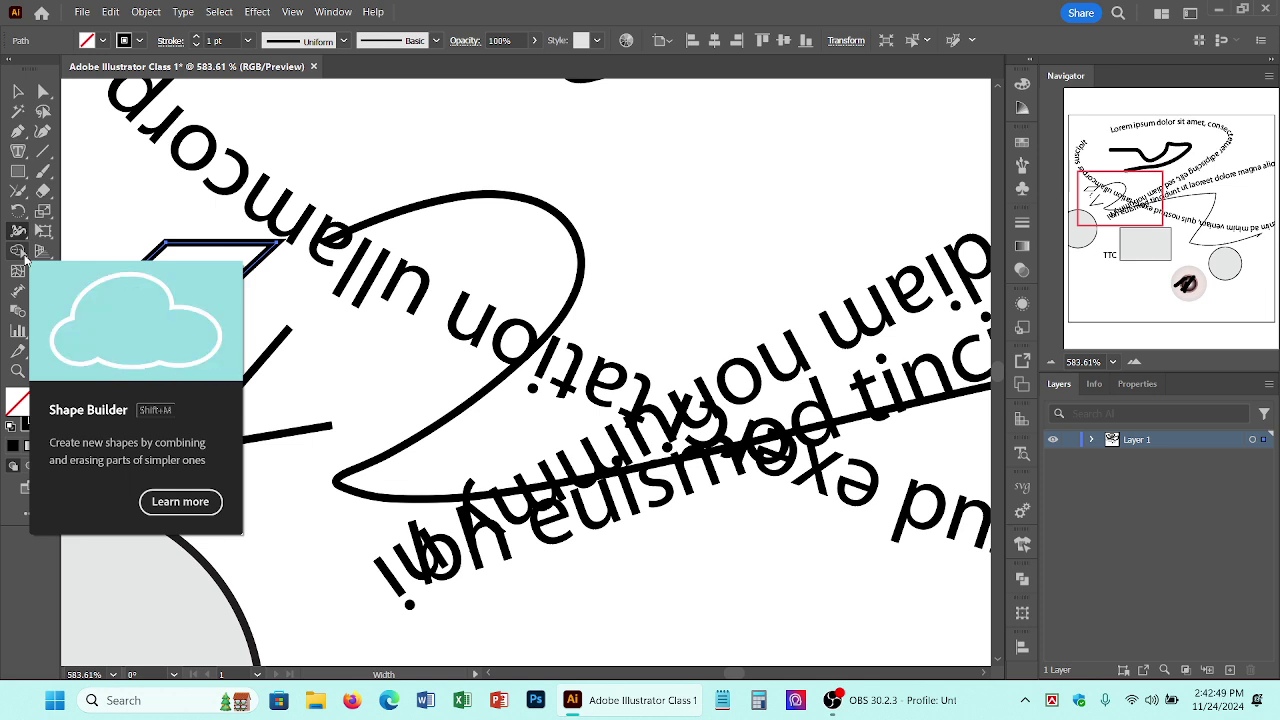
Step: Draw a rectangle to the right of the pencil loop and an ellipse overlapping the rectangle's upper-right corner
left_click(18, 171)
mouse_move(621, 140)
left_mouse_down()
mouse_move(765, 258)
mouse_move(750, 251)
left_mouse_up()
left_click_drag(24, 172, 80, 208)
left_click_drag(727, 97, 837, 195)
Step: Select the overlapping rectangle and ellipse and merge them into a single shape with the Shape Builder Tool
key("v")
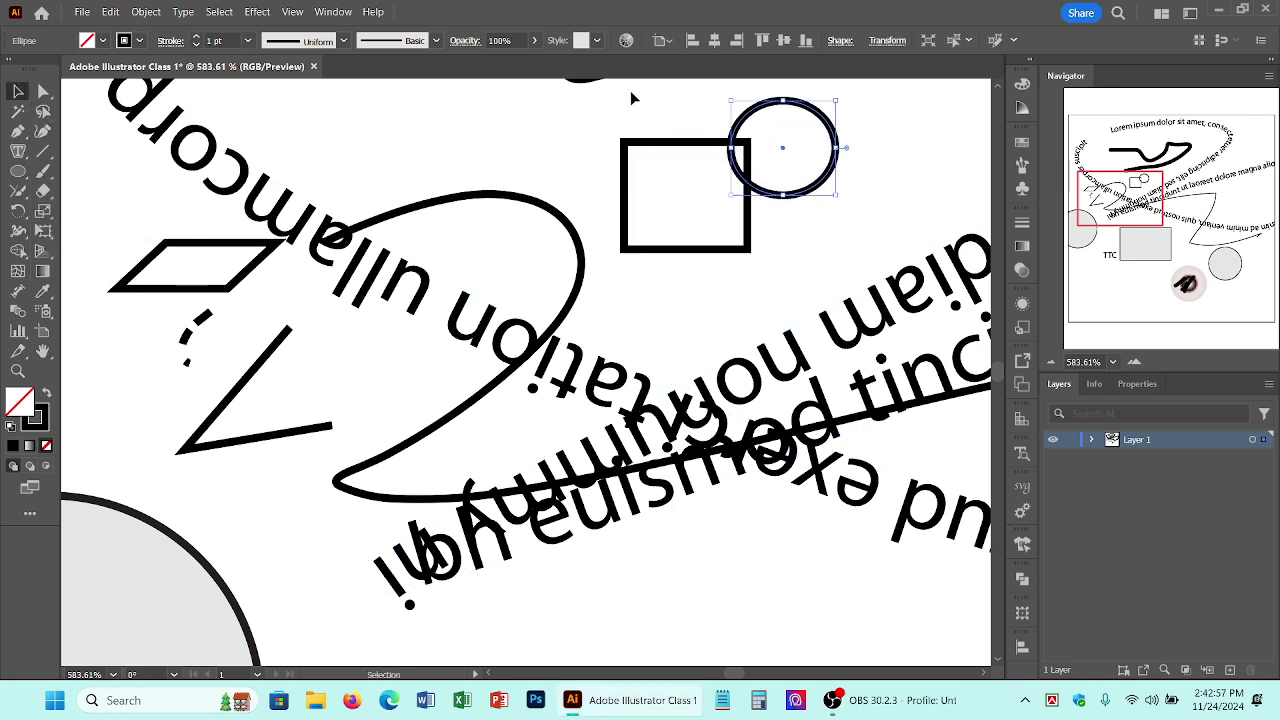
left_click_drag(632, 97, 872, 197)
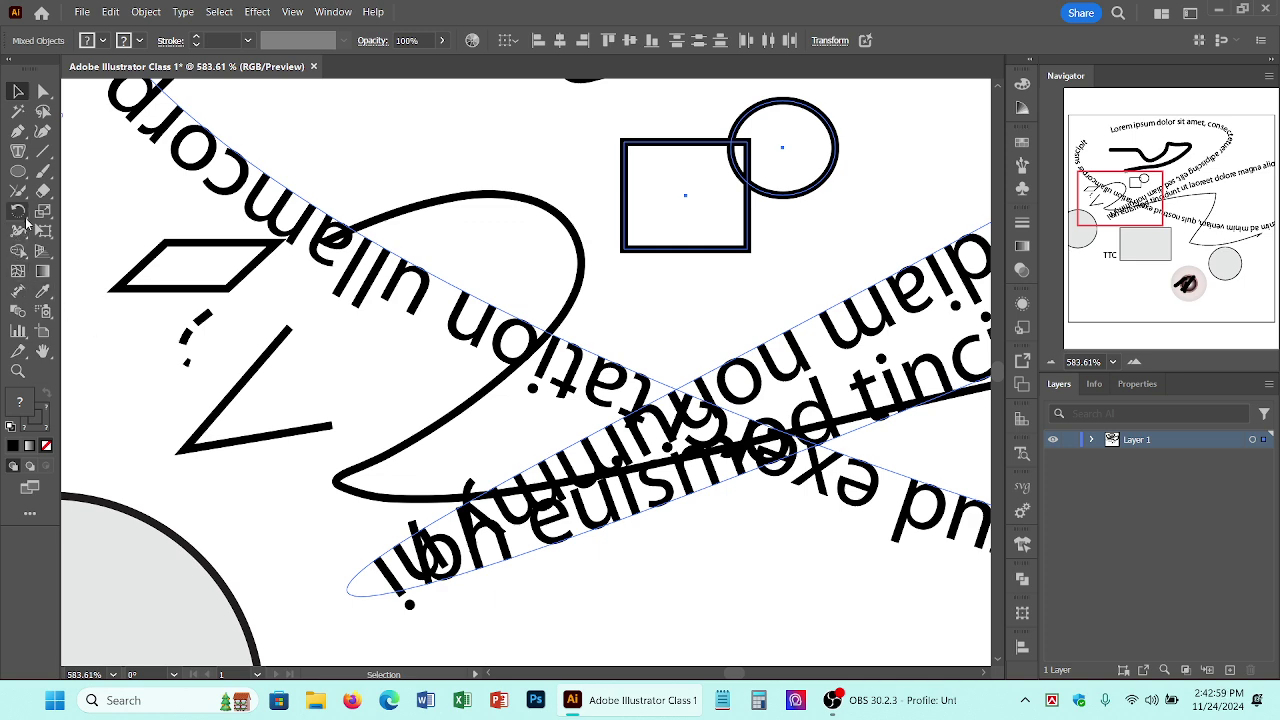
left_click(18, 250)
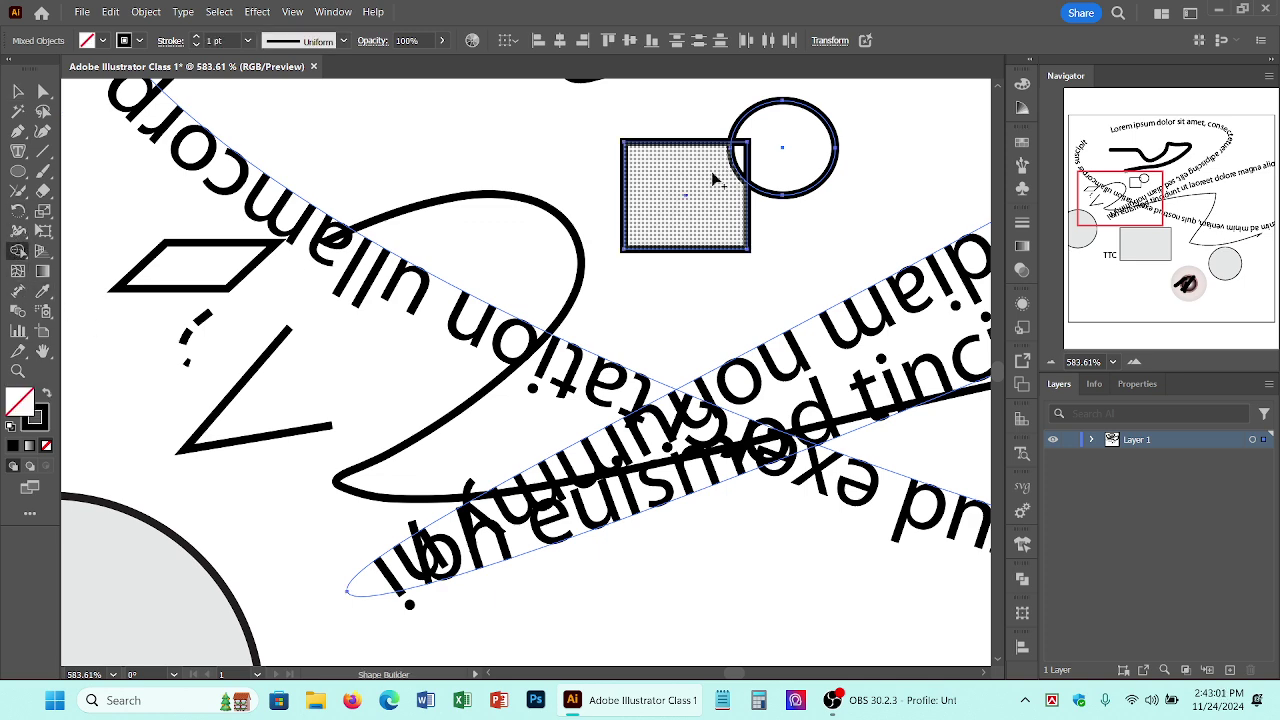
left_click_drag(713, 178, 771, 137)
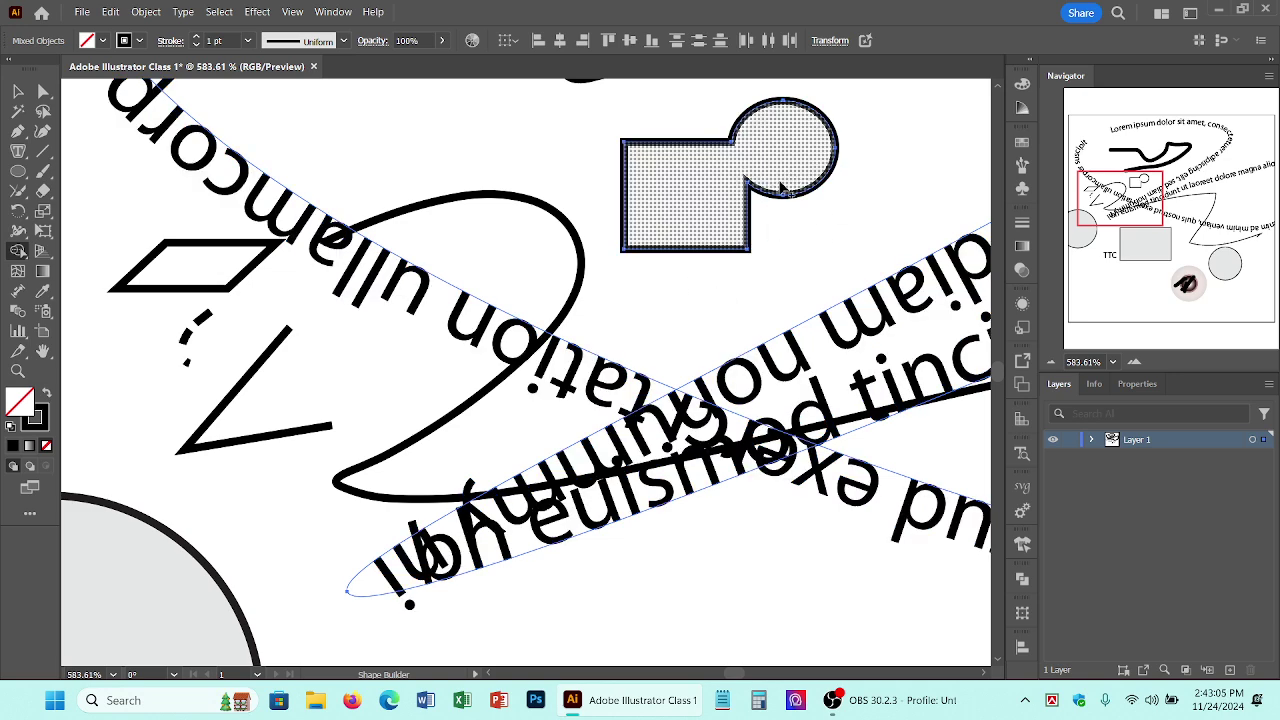
right_click(18, 250)
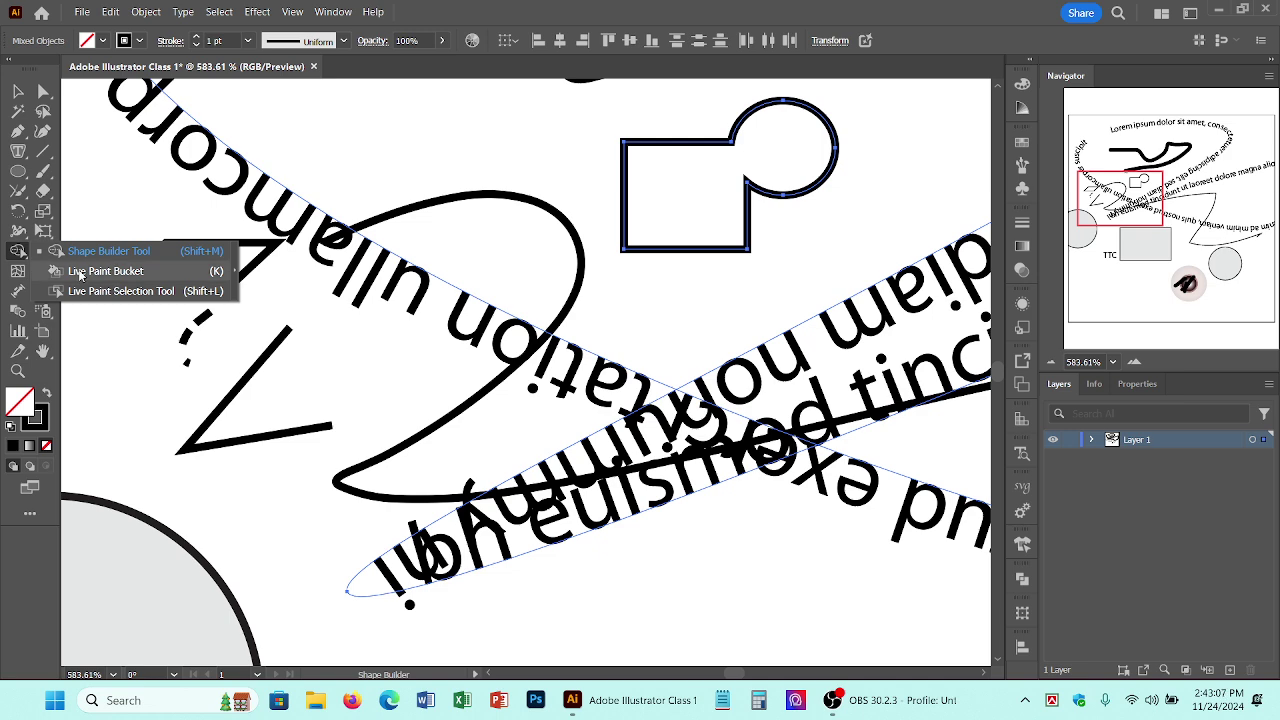
left_click(8, 257)
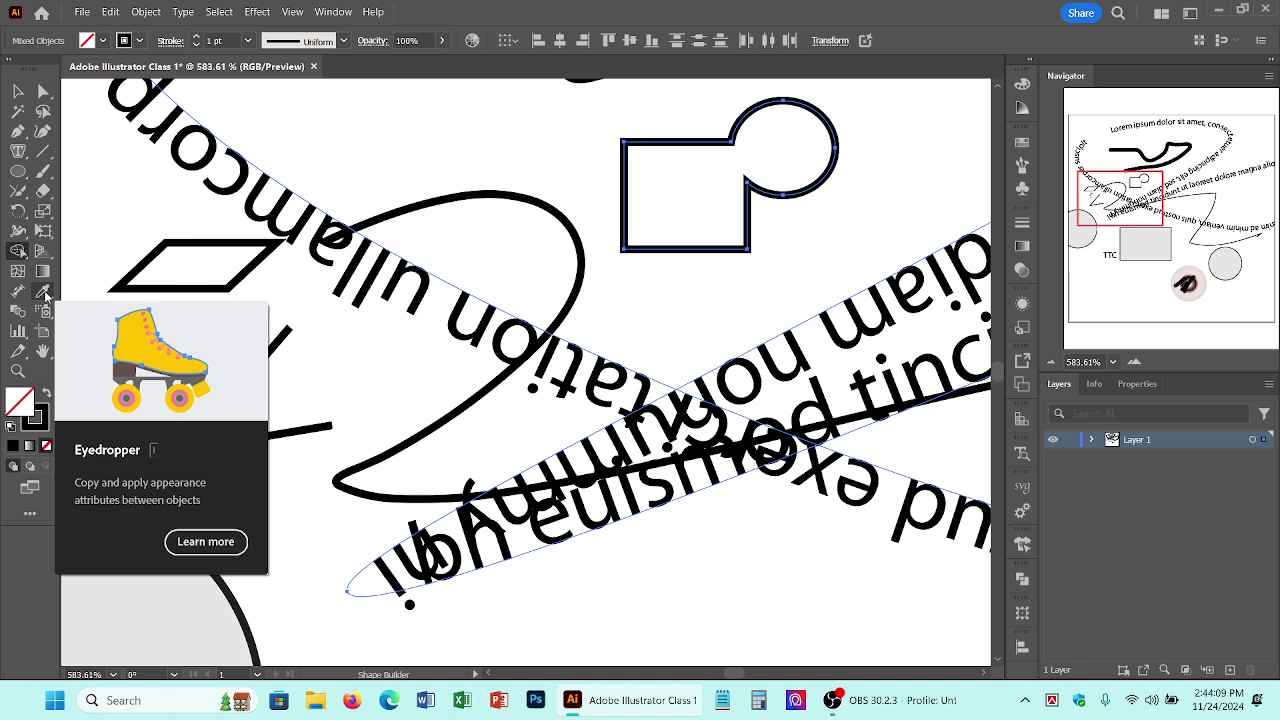
Step: Draw an ellipse above the pencil loop and fill it with yellow
left_click(17, 170)
left_click_drag(385, 110, 485, 183)
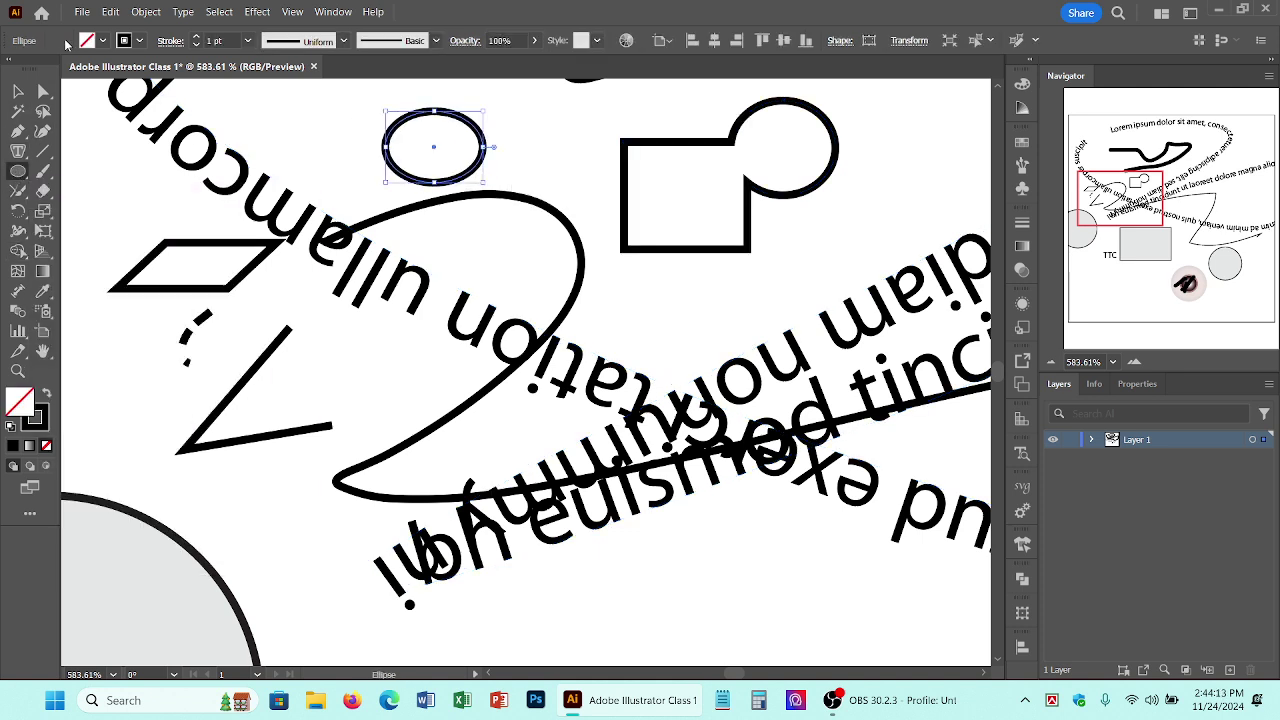
left_click(102, 40)
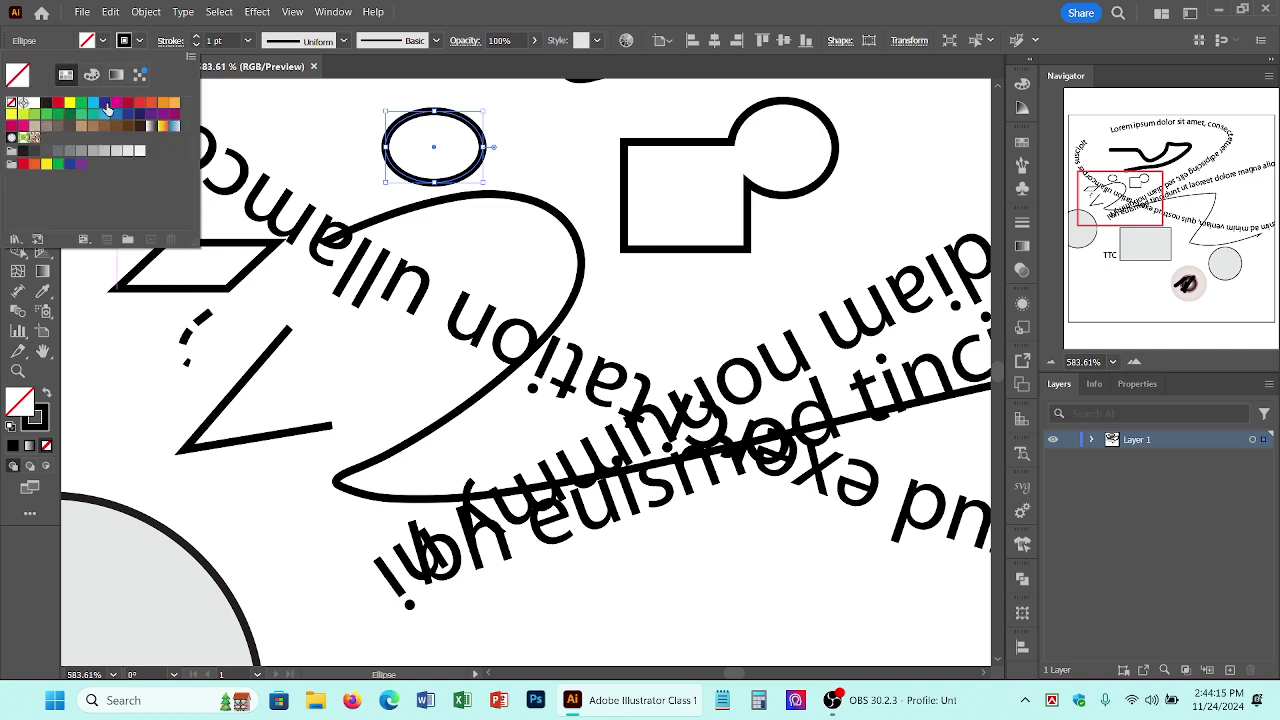
left_click(70, 104)
left_click(565, 163)
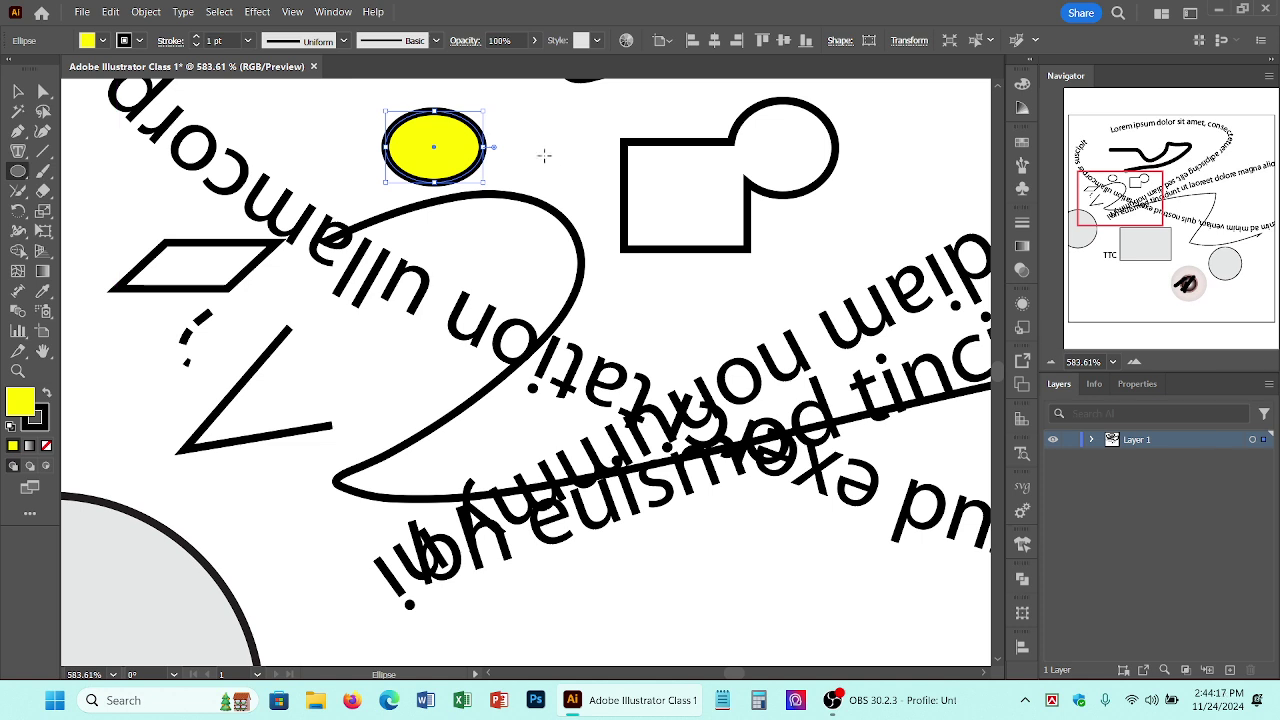
Step: Draw a circle about 8 px across beside the yellow ellipse and set its fill to none
left_click_drag(541, 126, 604, 188)
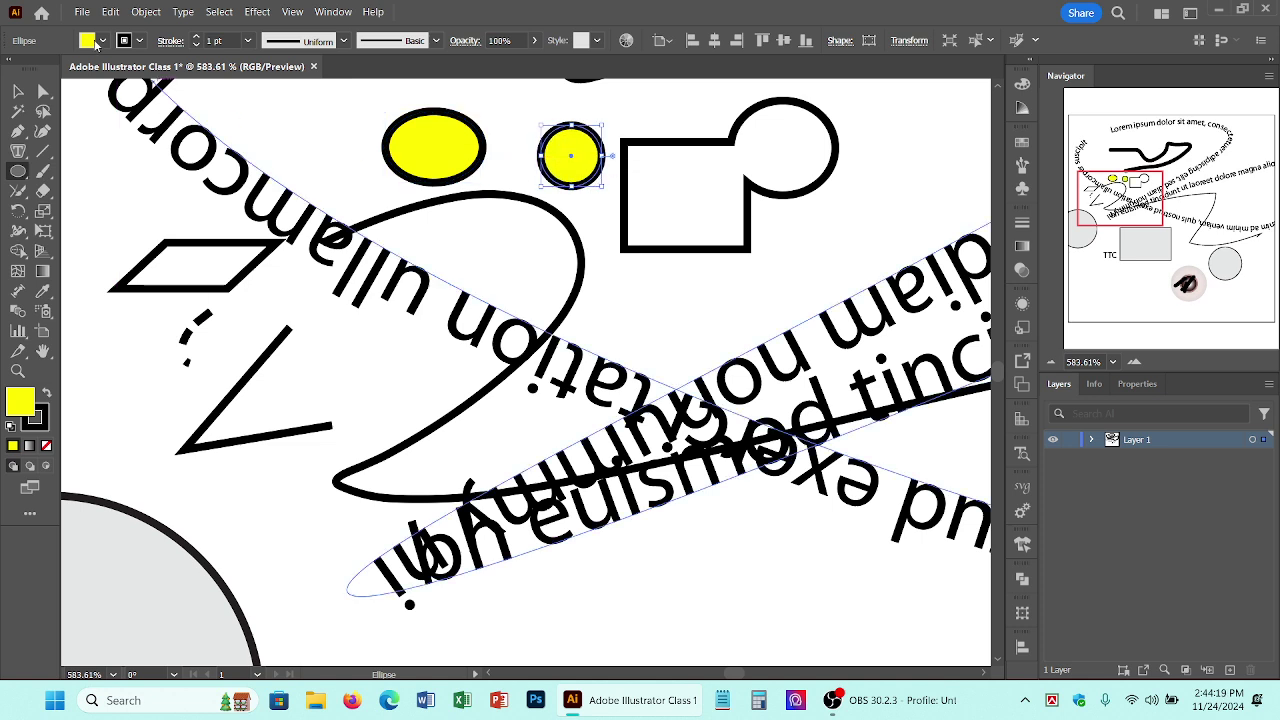
left_click(102, 40)
left_click(11, 101)
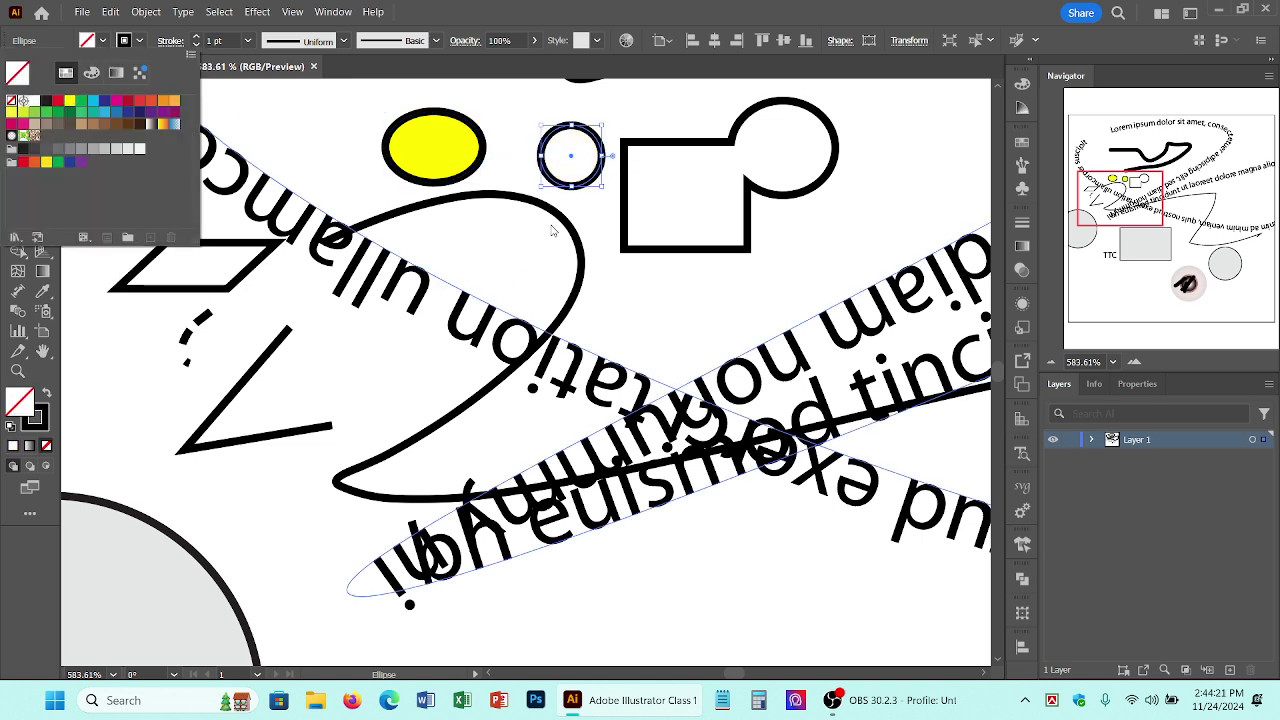
left_click(574, 167)
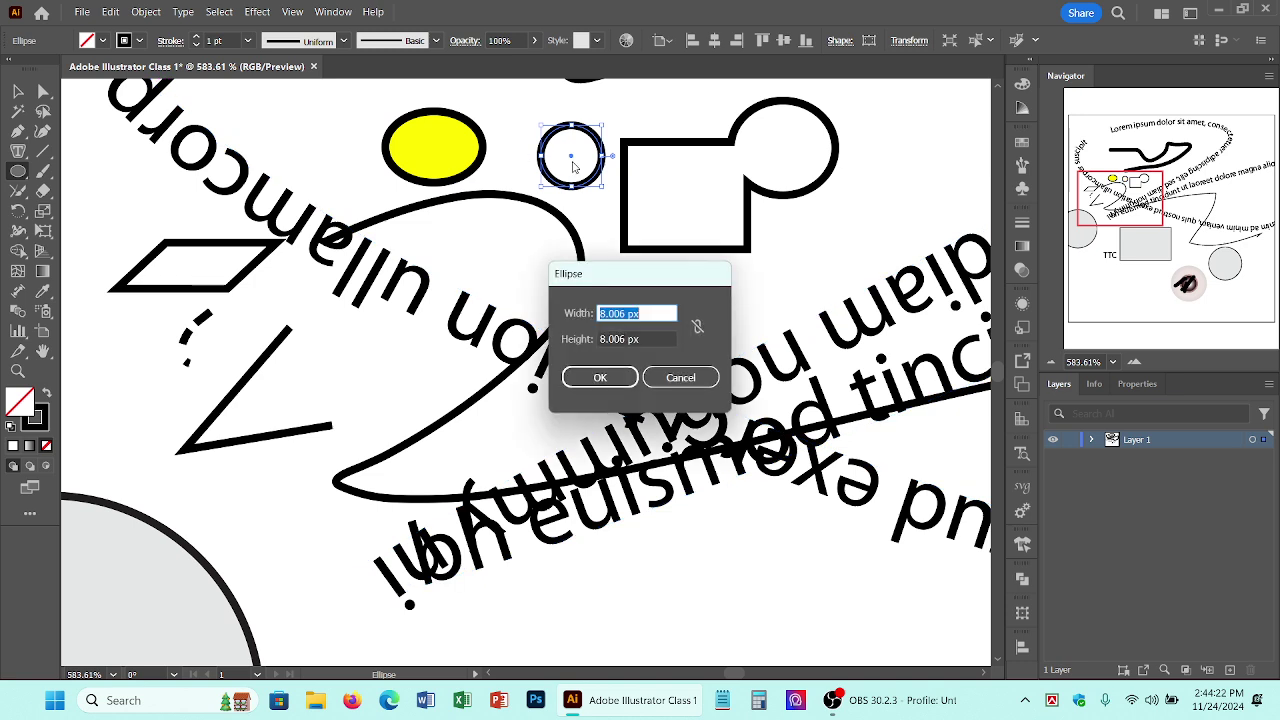
left_click(679, 377)
Step: Select the unfilled circle and copy the yellow ellipse's fill to it with the Eyedropper Tool
left_click(19, 91)
left_click(600, 212)
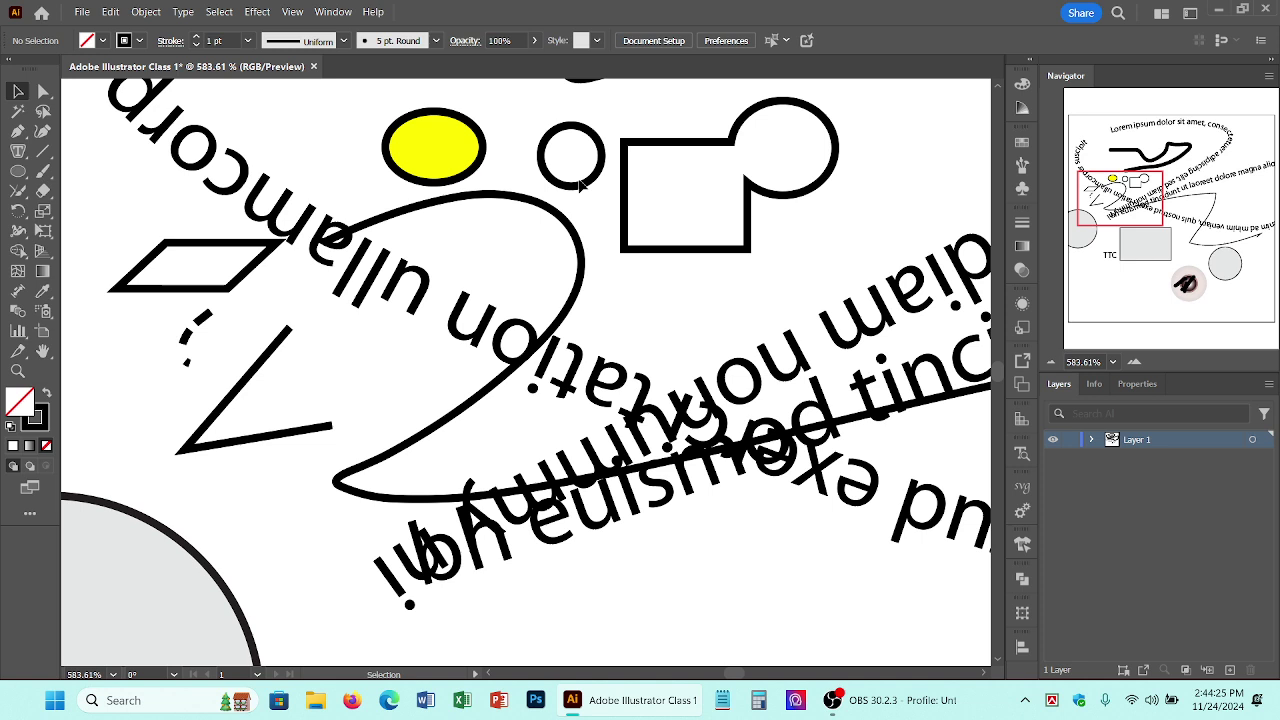
left_click(584, 184)
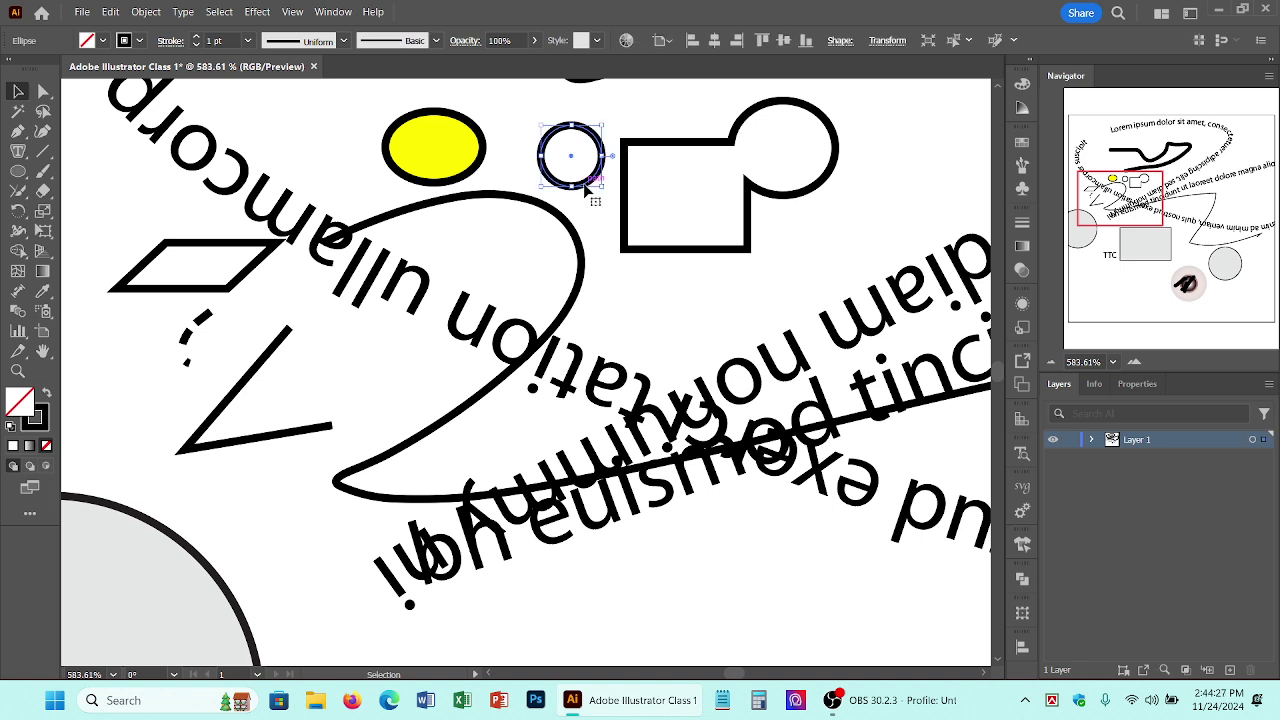
left_click(42, 291)
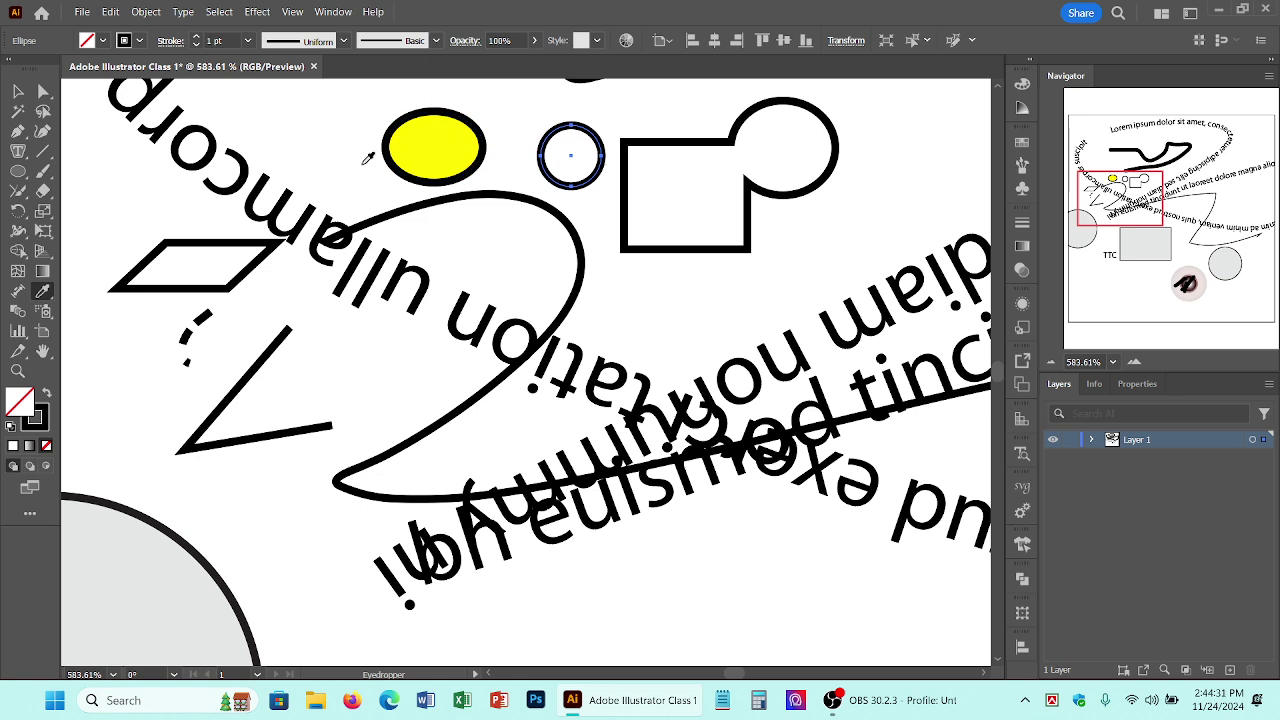
left_click(419, 132)
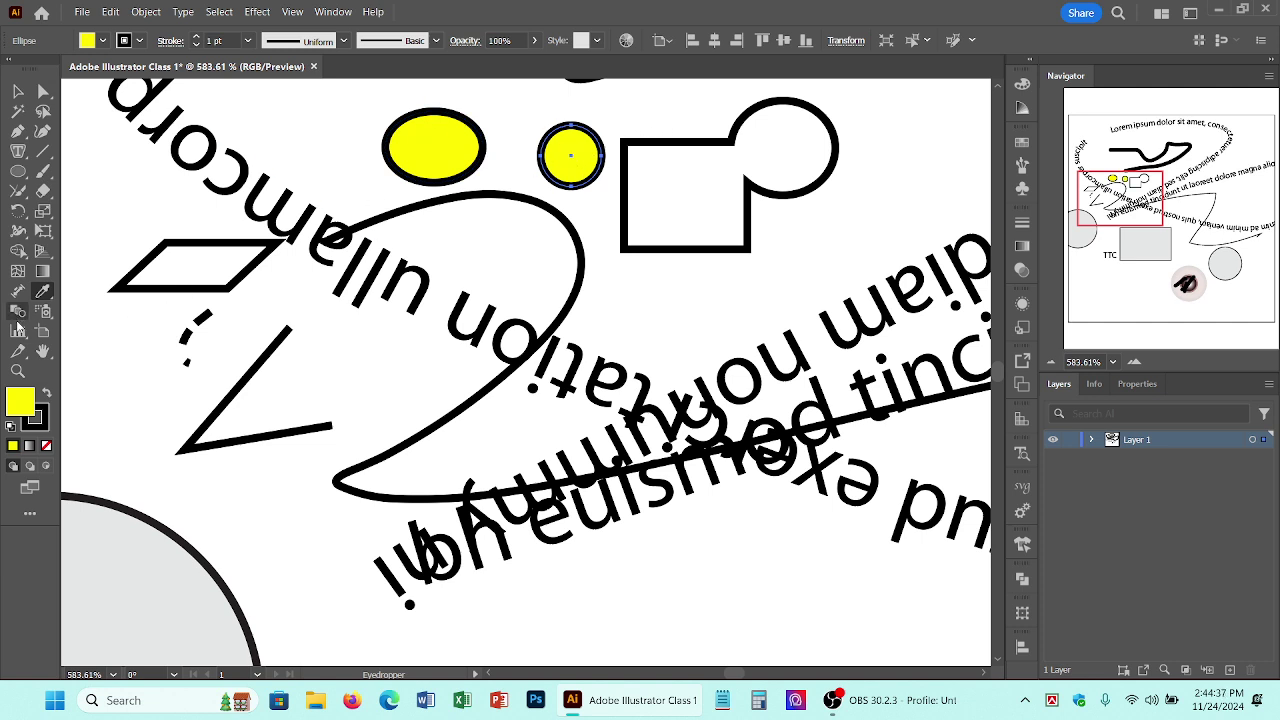
Step: Try blending the yellow circle and ellipse with the Blend Tool and preview both orientations with Smooth Color spacing
left_click(17, 312)
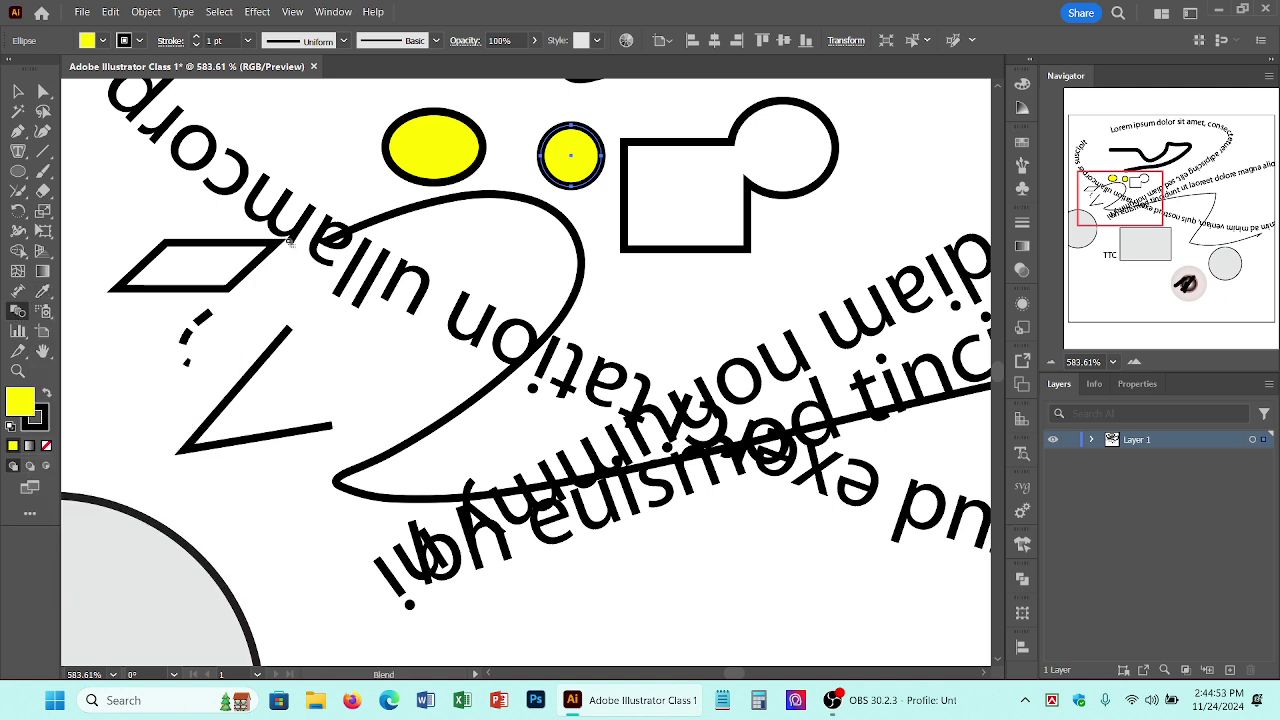
left_click(436, 150)
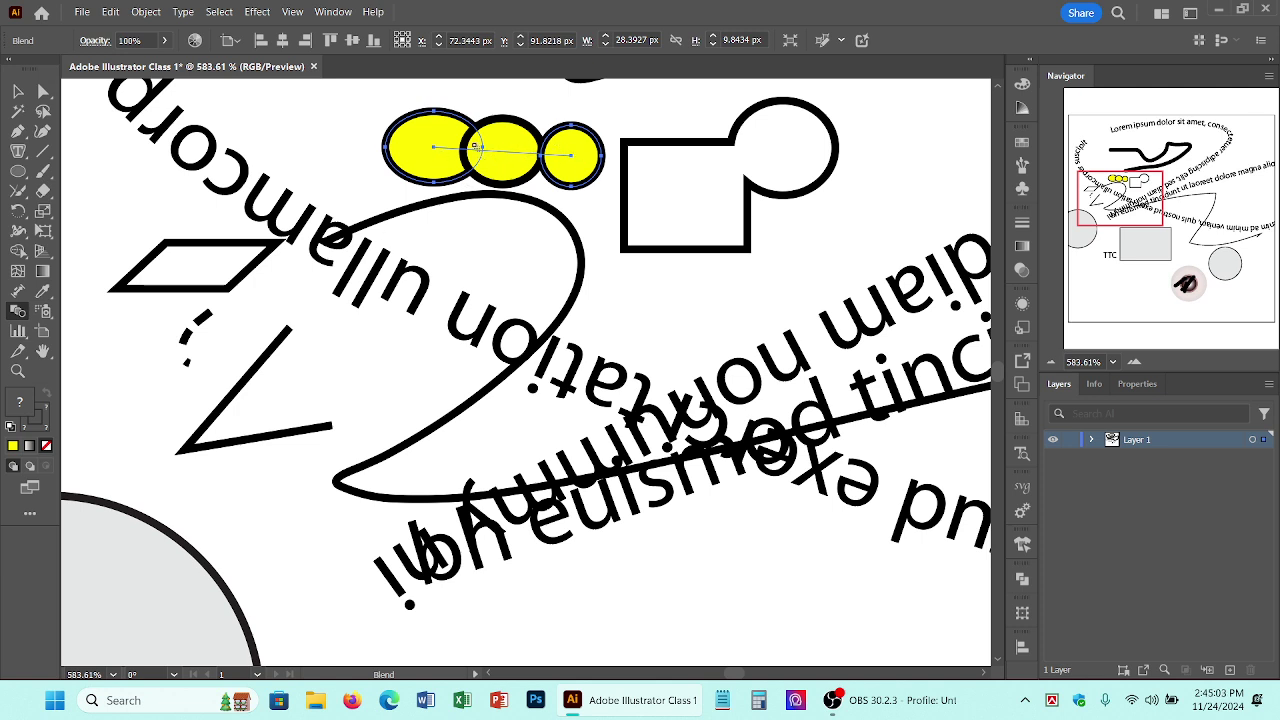
key("Return")
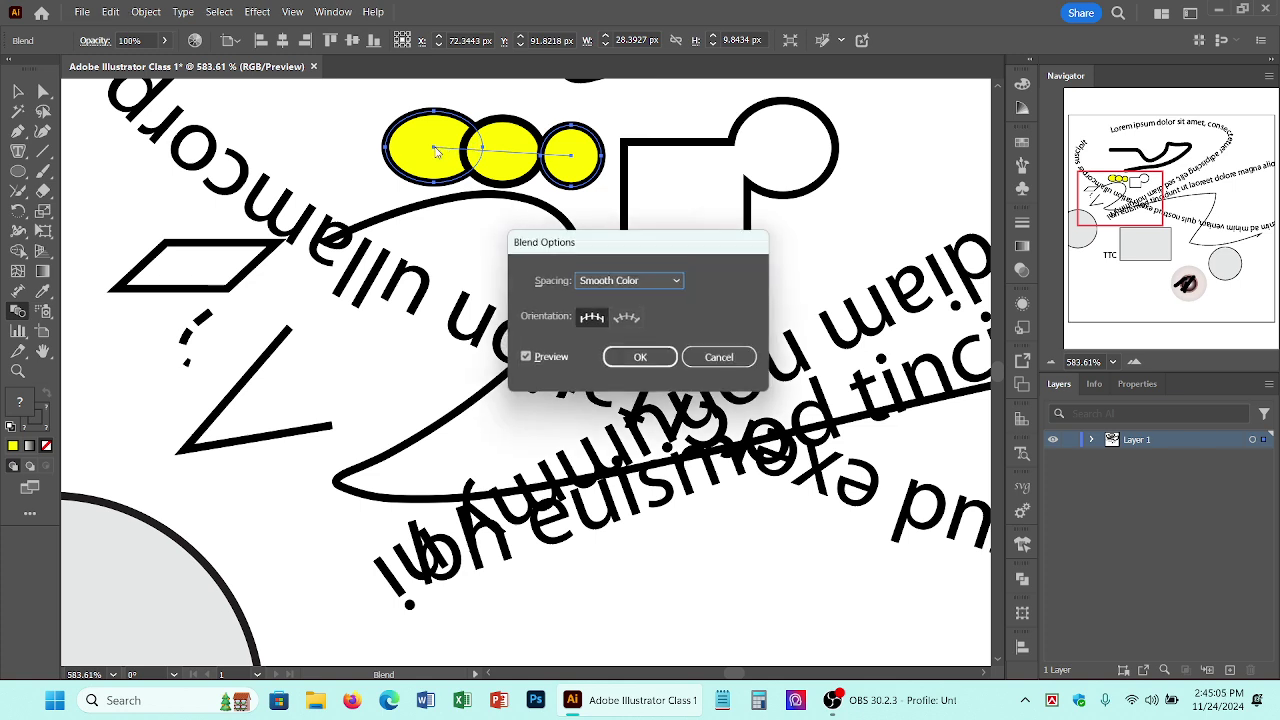
left_click(638, 284)
left_click(633, 301)
left_click(616, 321)
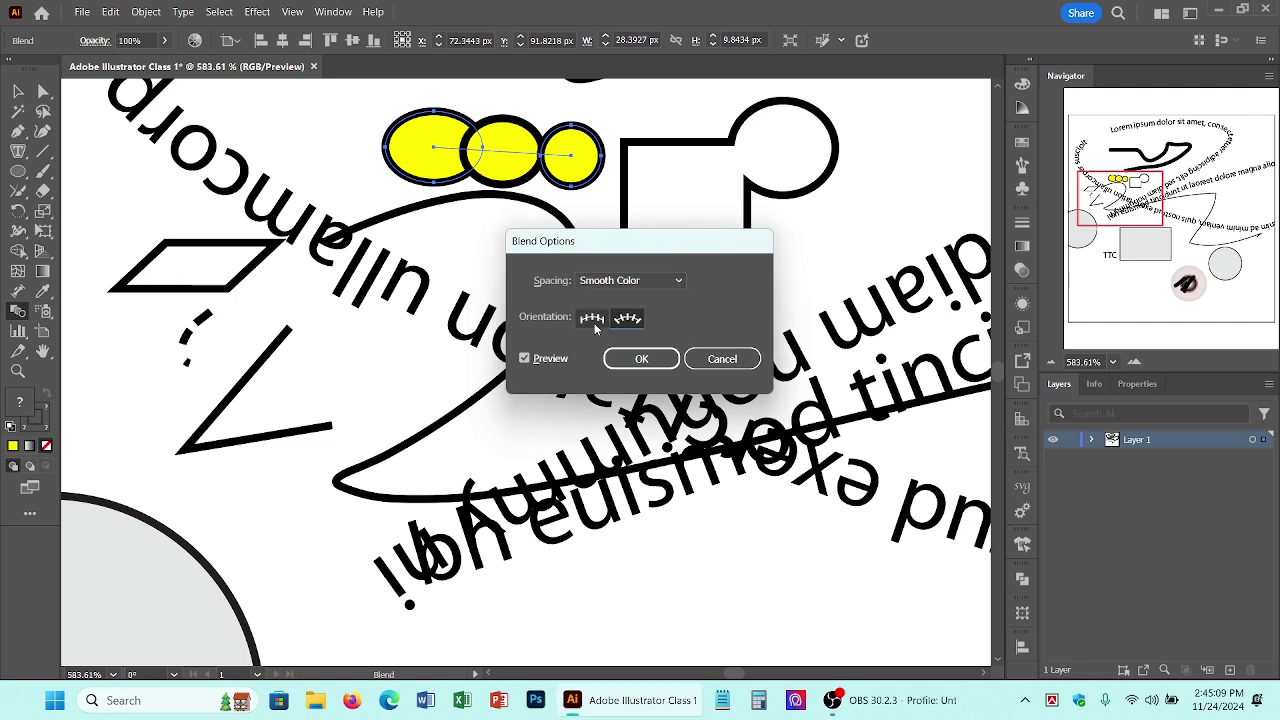
left_click(591, 318)
left_click(552, 359)
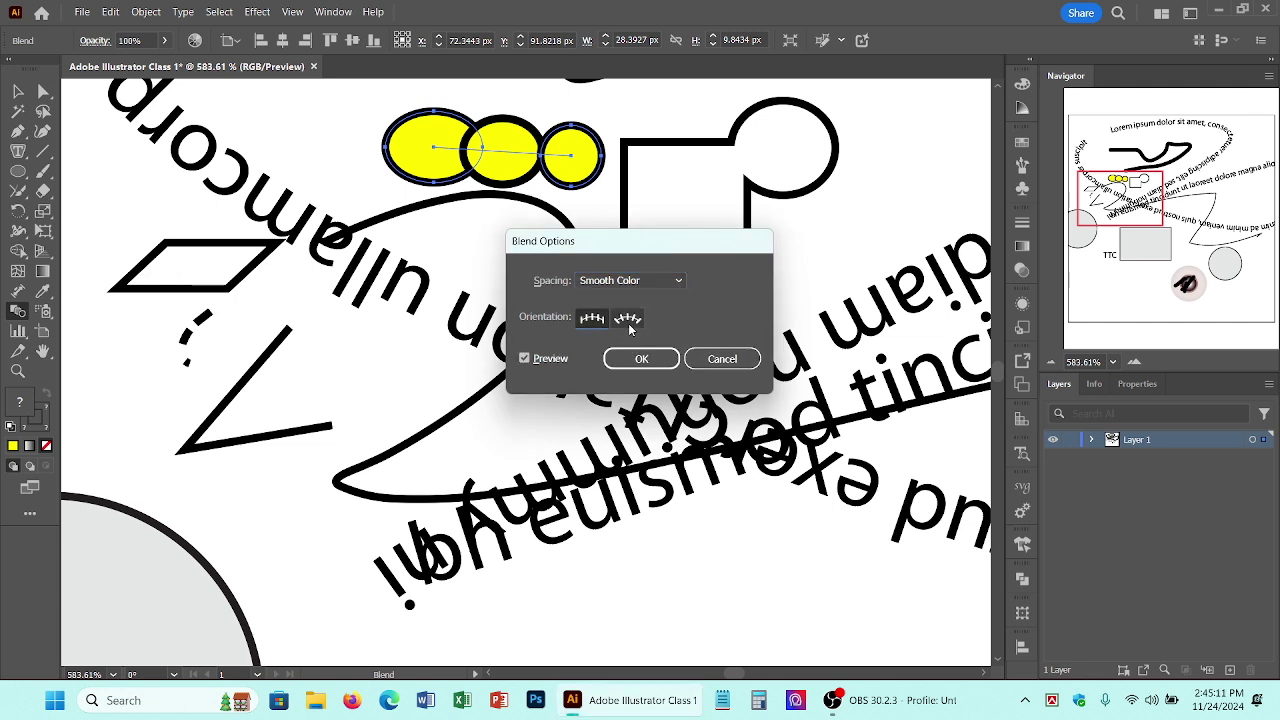
left_click(722, 358)
Step: Recheck the blend's options without changing them and undo the blend between the circle and ellipse
right_click(530, 164)
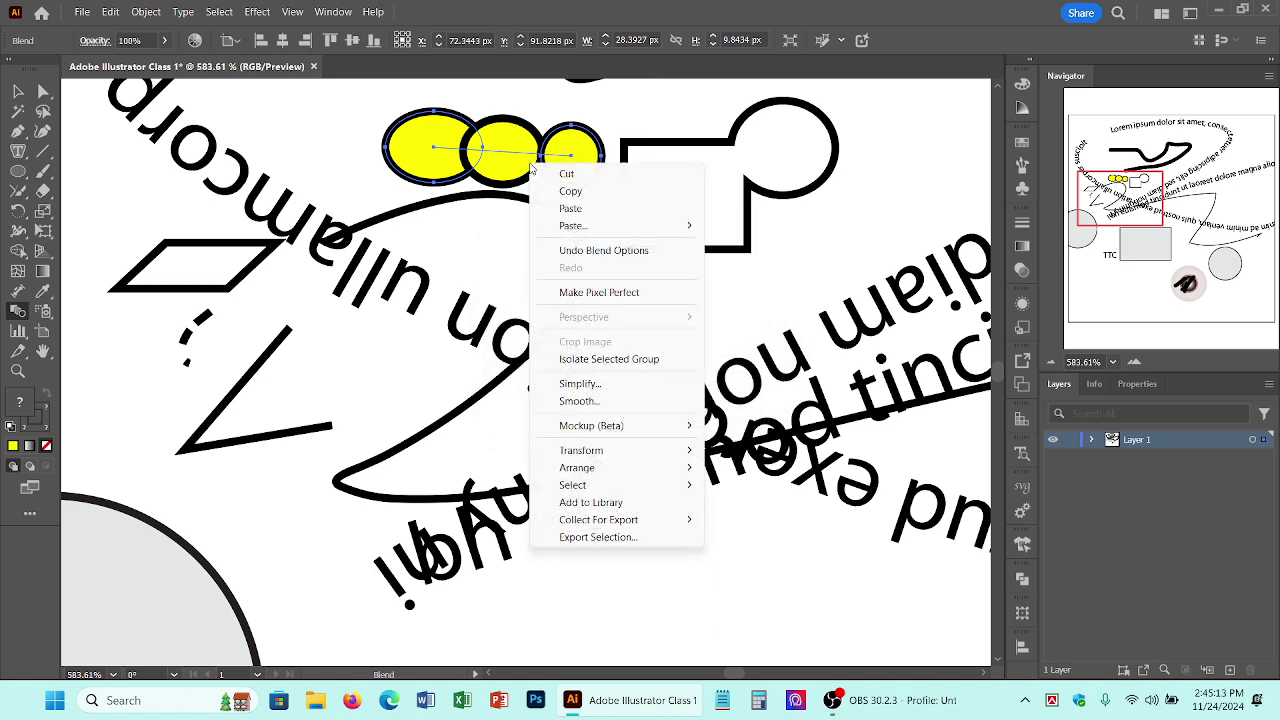
left_click(490, 154)
key("Return")
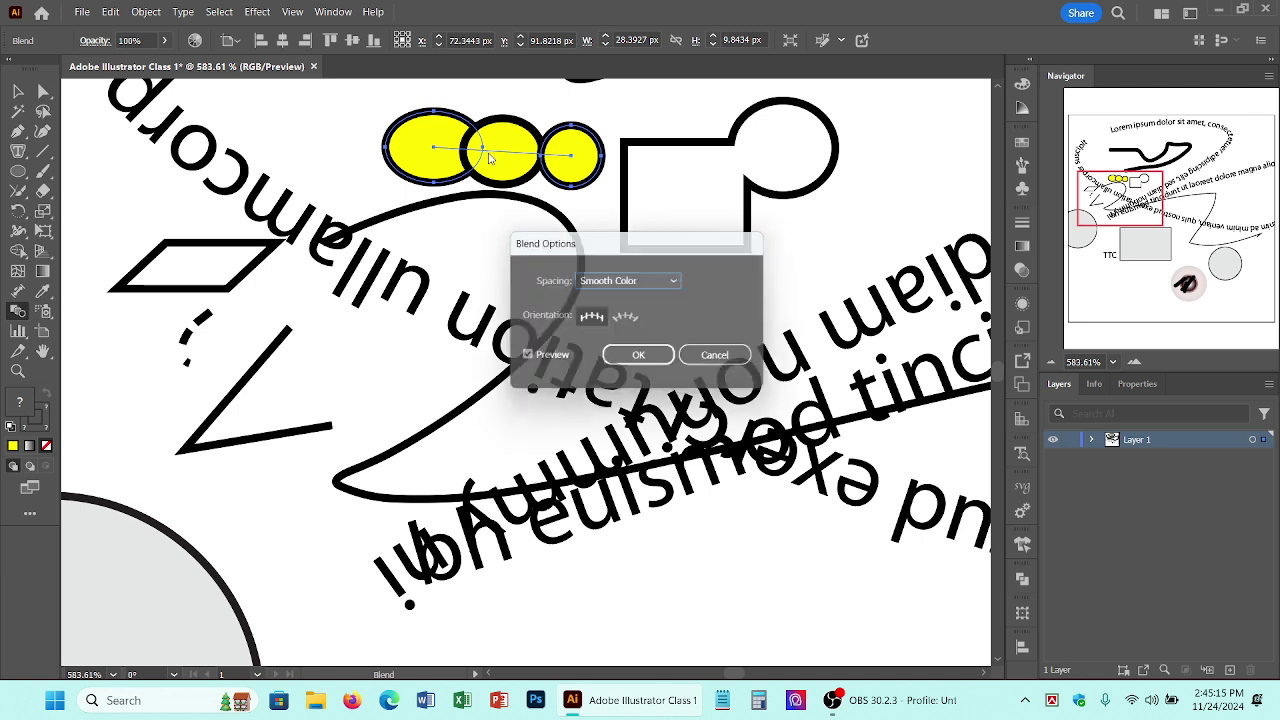
left_click(722, 358)
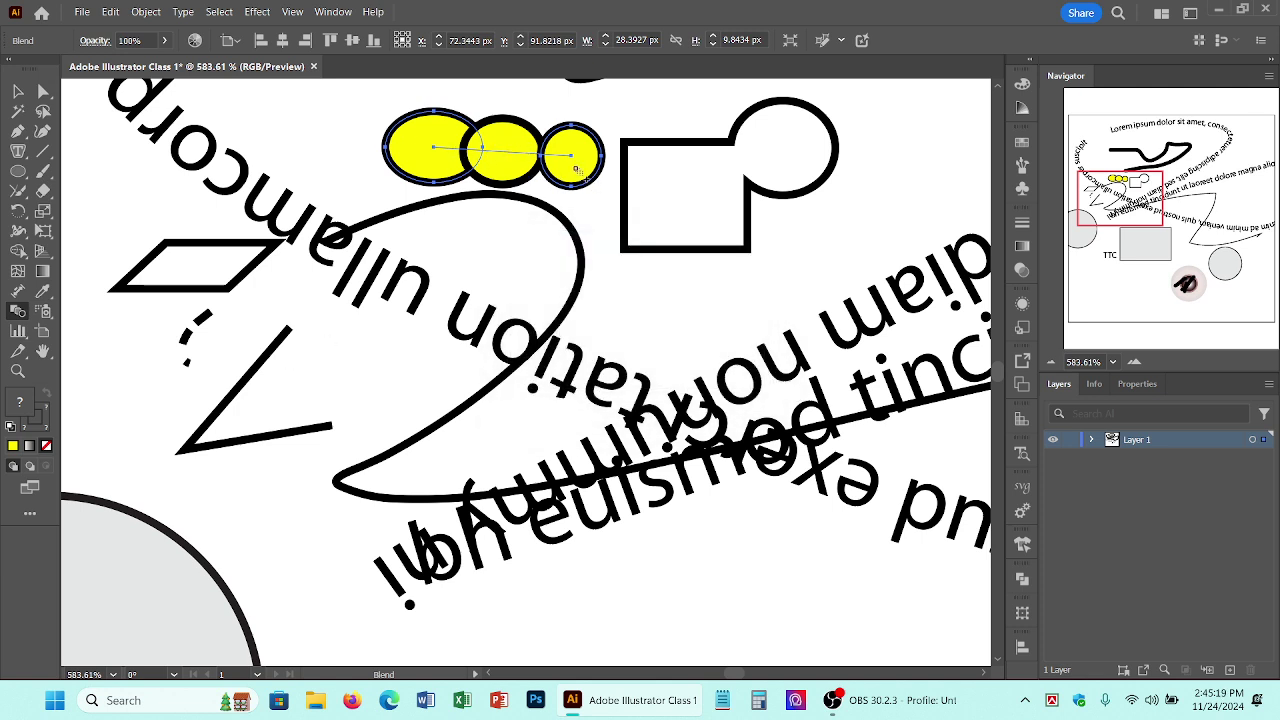
key("v")
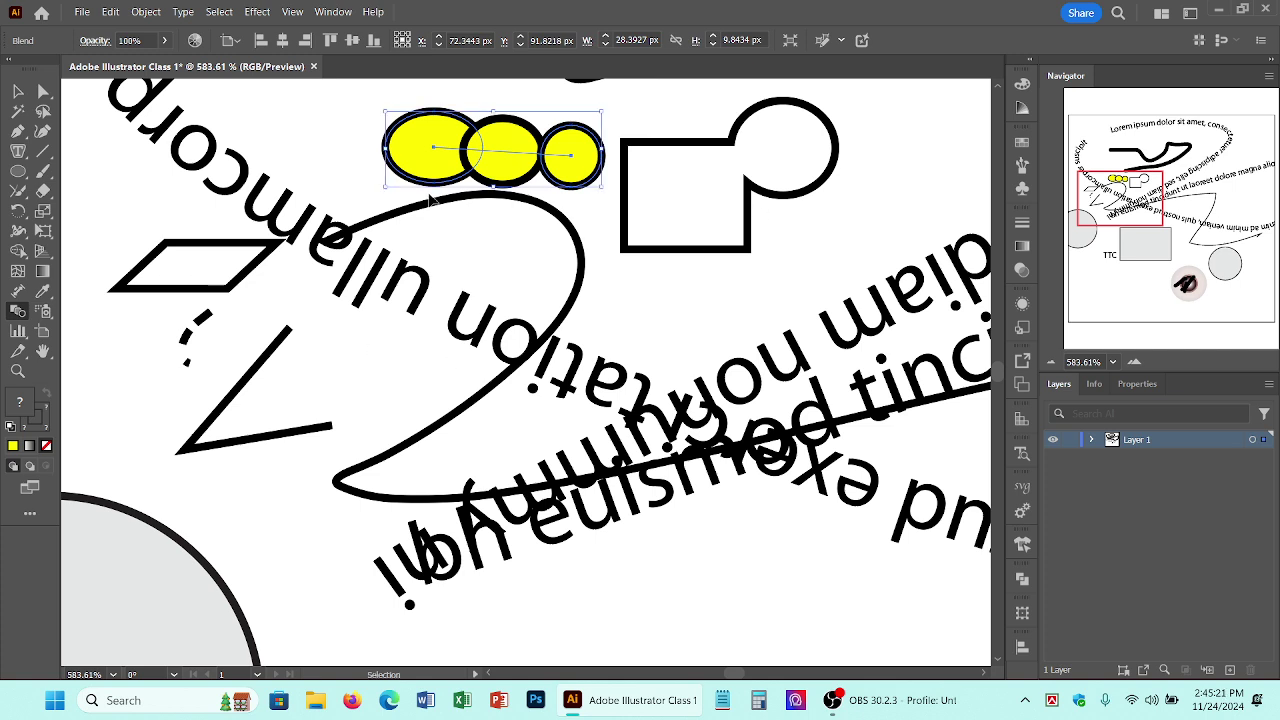
key("ctrl+z")
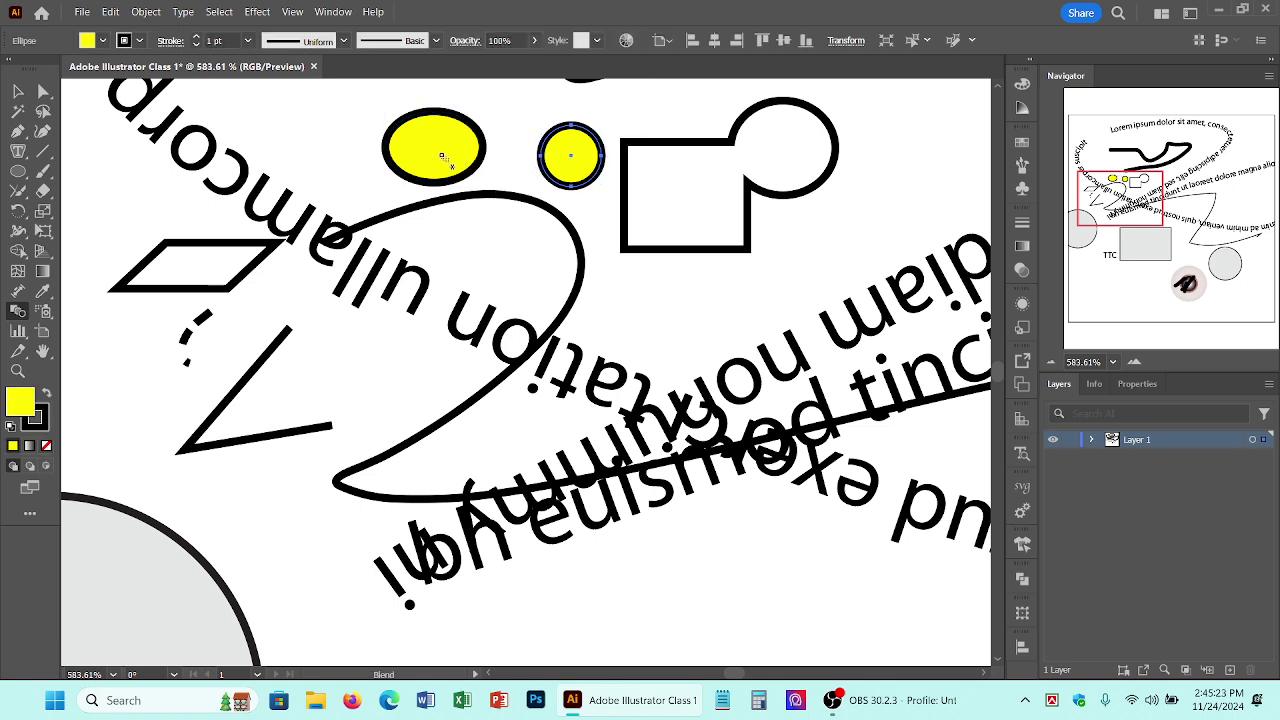
Step: Set the blend spacing to Specified Steps with 5 steps and blend the yellow ellipse with the small circle
left_click(431, 149, "alt")
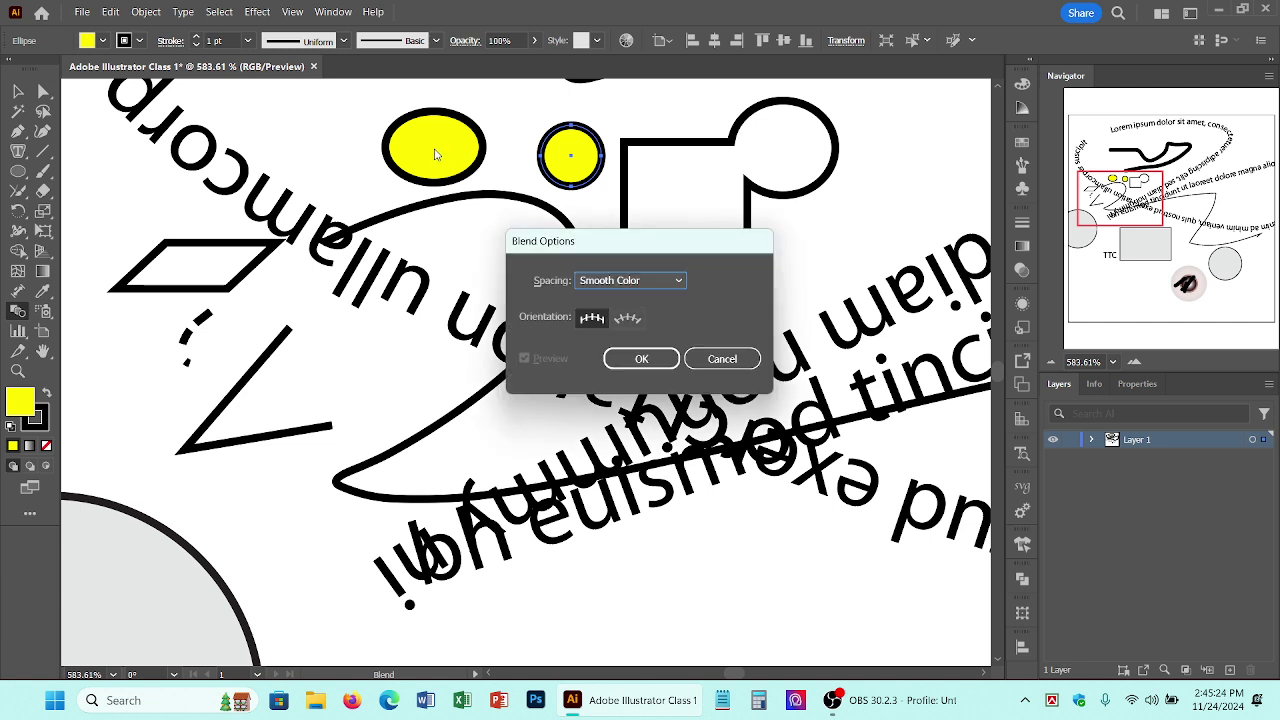
left_click(625, 318)
left_click(627, 283)
left_click(625, 318)
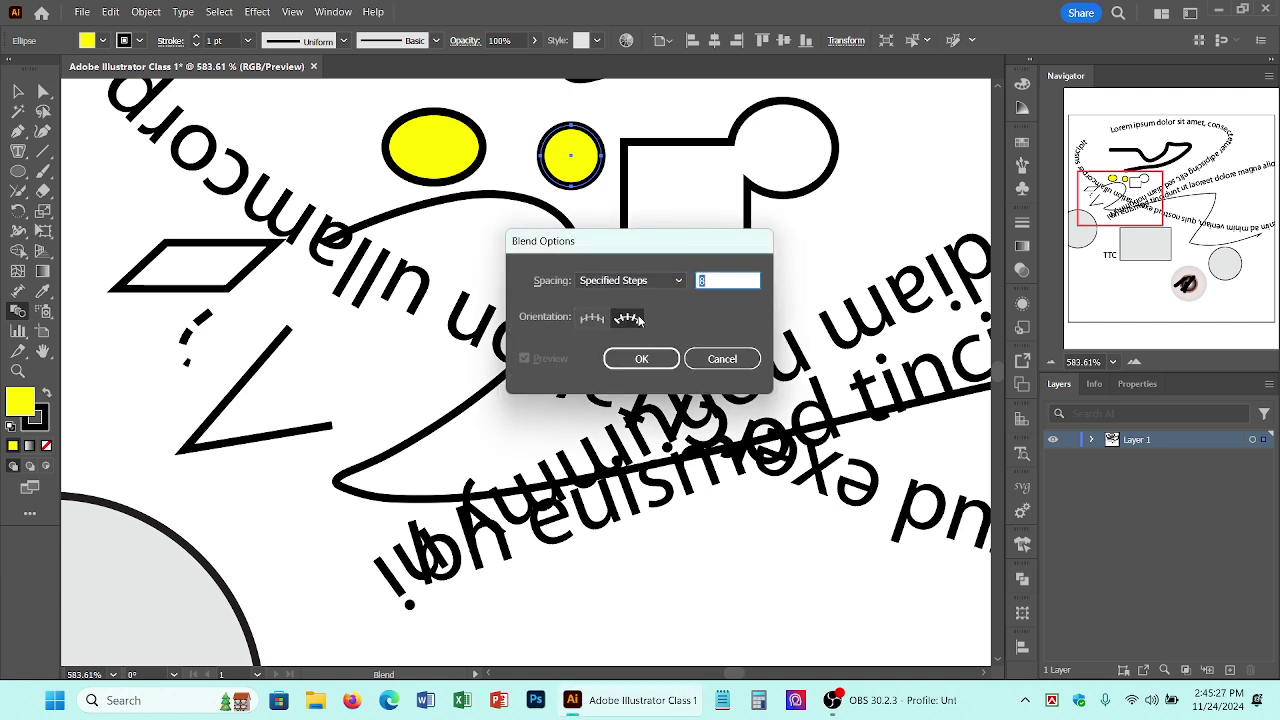
scroll(709, 282, "down", 14)
left_click(591, 318)
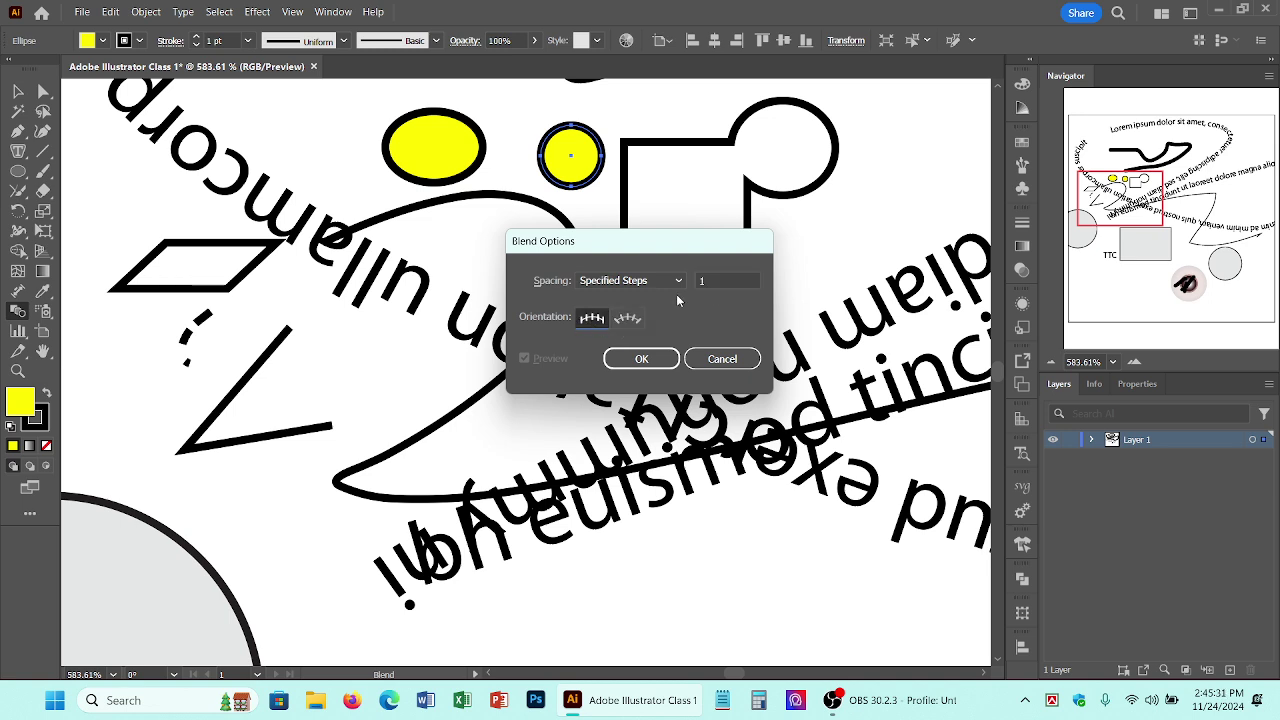
left_click(723, 280)
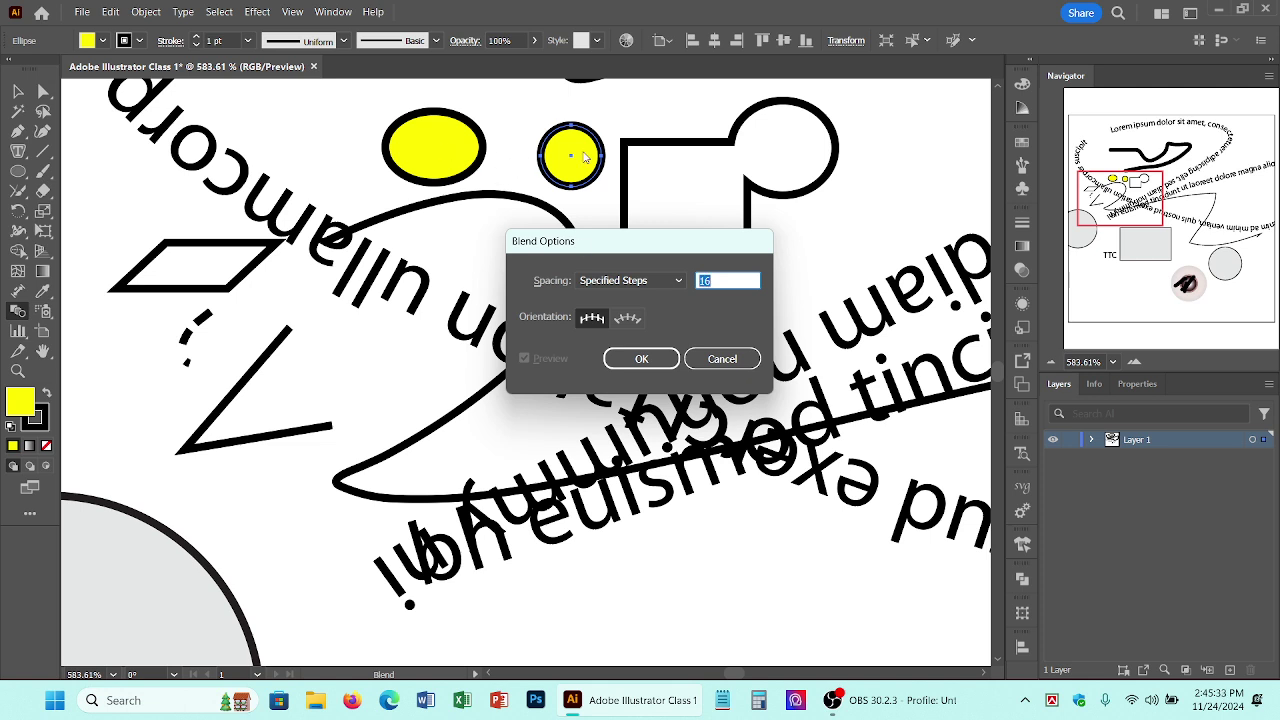
type("5")
left_click(648, 360)
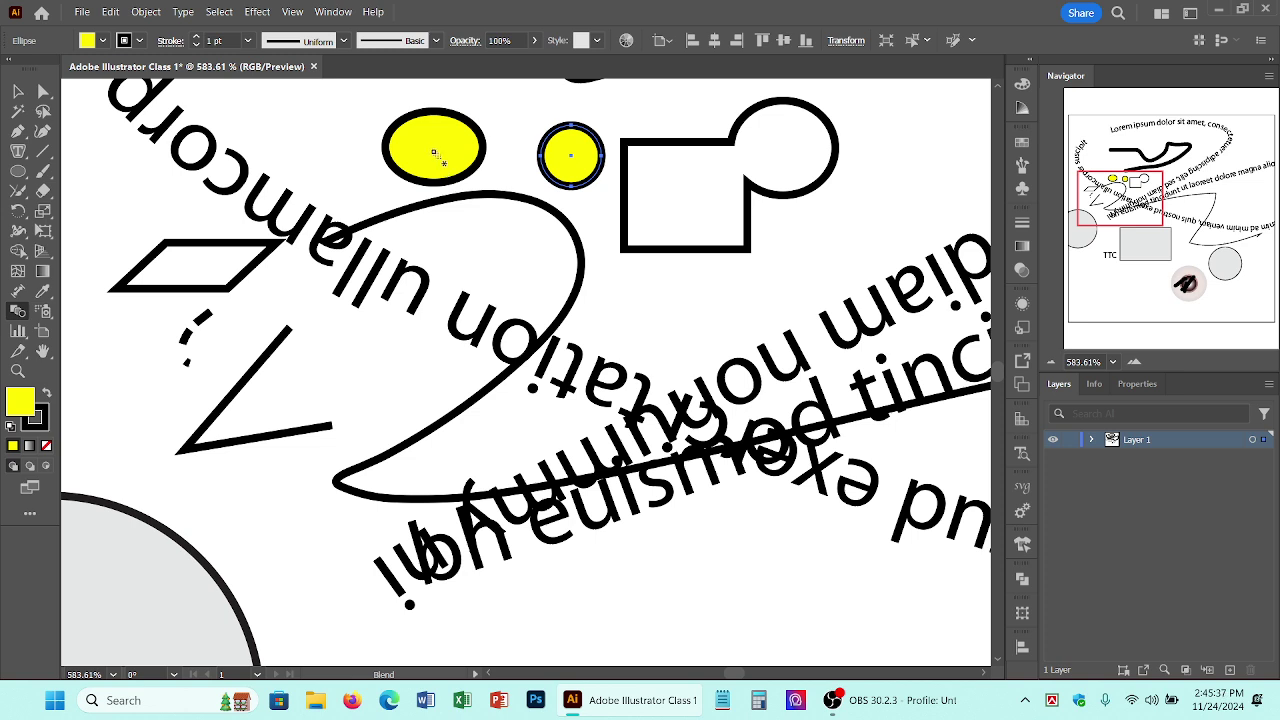
left_click(572, 158)
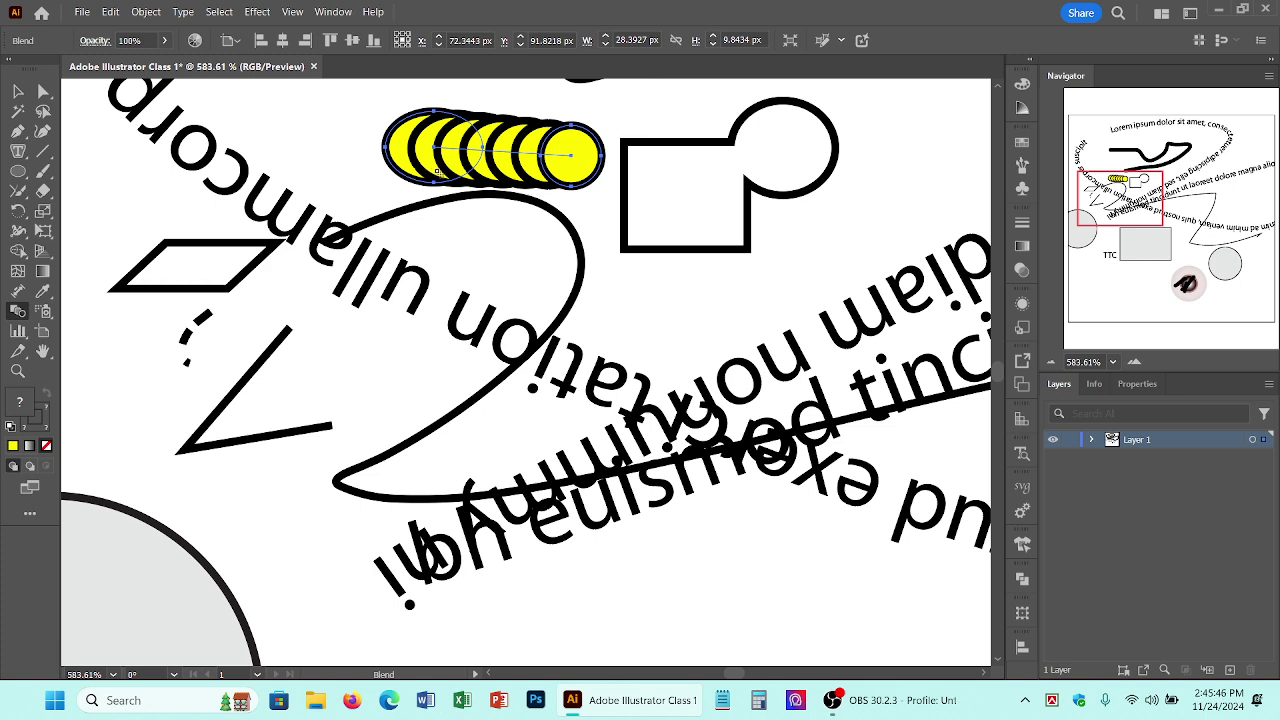
Step: Draw a small yellow circle near the artboard's lower-left corner and a larger one about 50 px across to its right
left_click(17, 92)
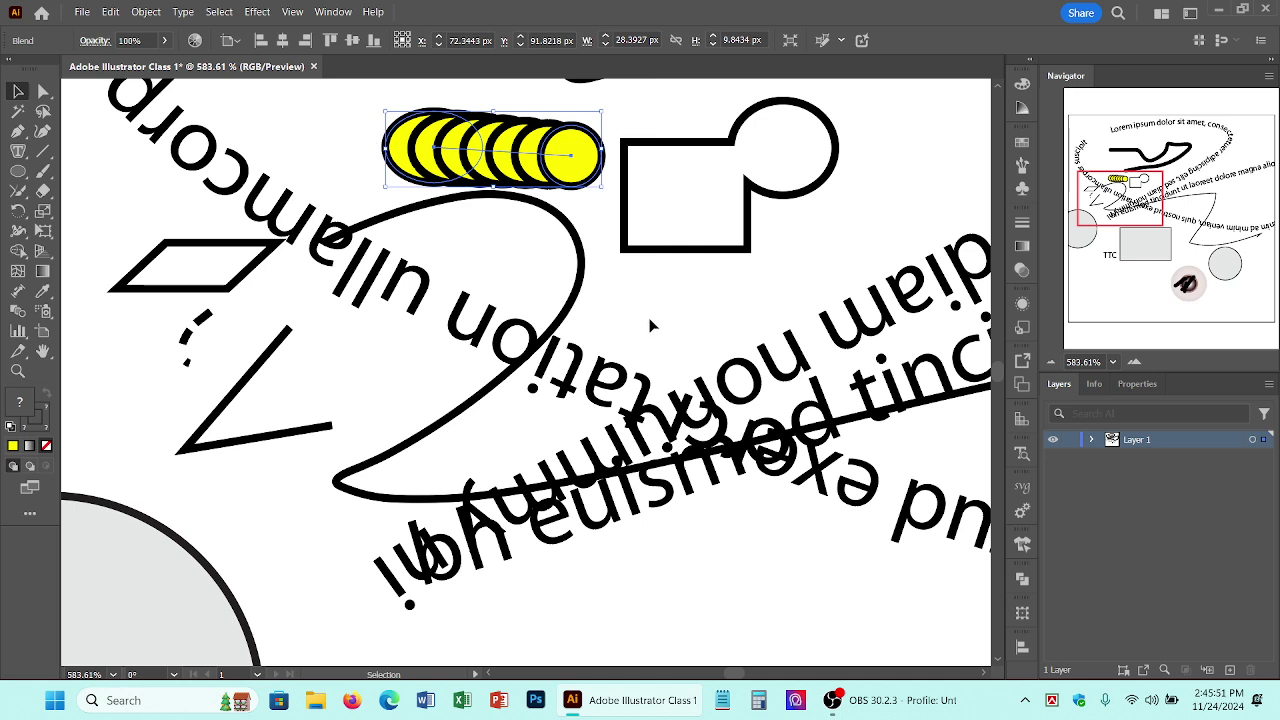
left_click_drag(652, 325, 535, 285)
left_click_drag(881, 559, 492, 412)
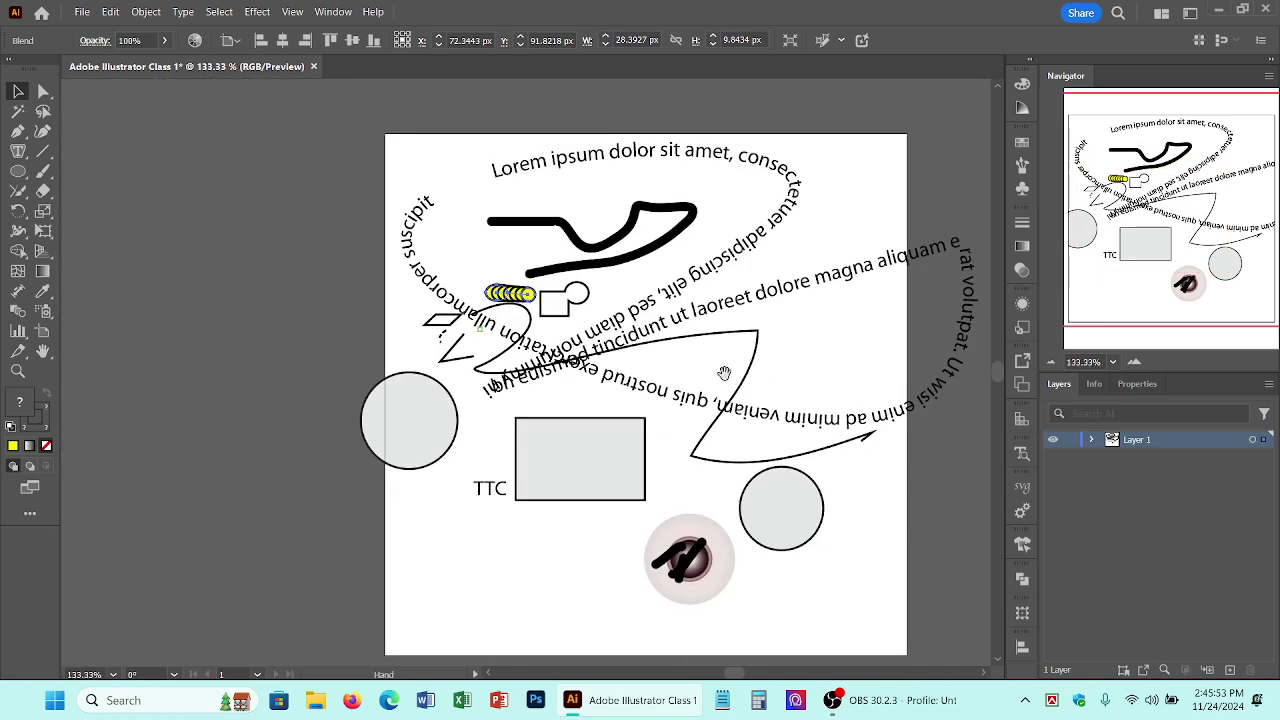
left_click_drag(726, 371, 518, 298)
left_click_drag(566, 357, 645, 222)
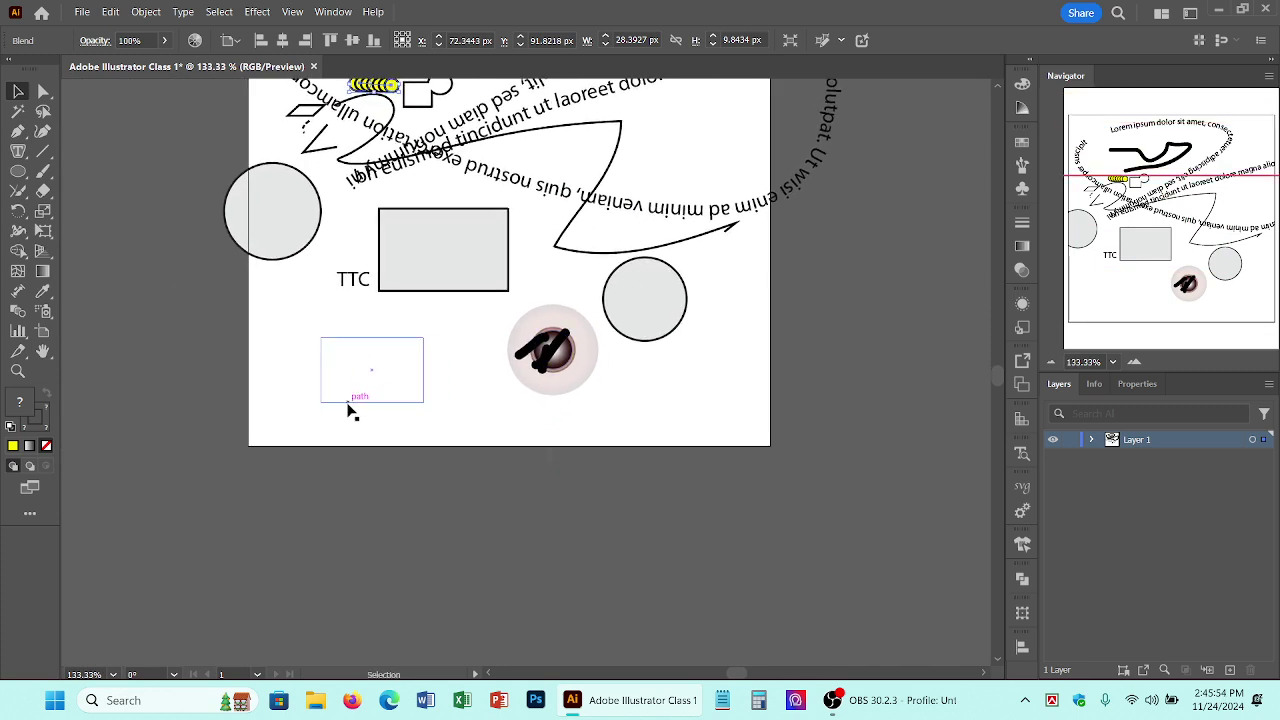
left_click(19, 171)
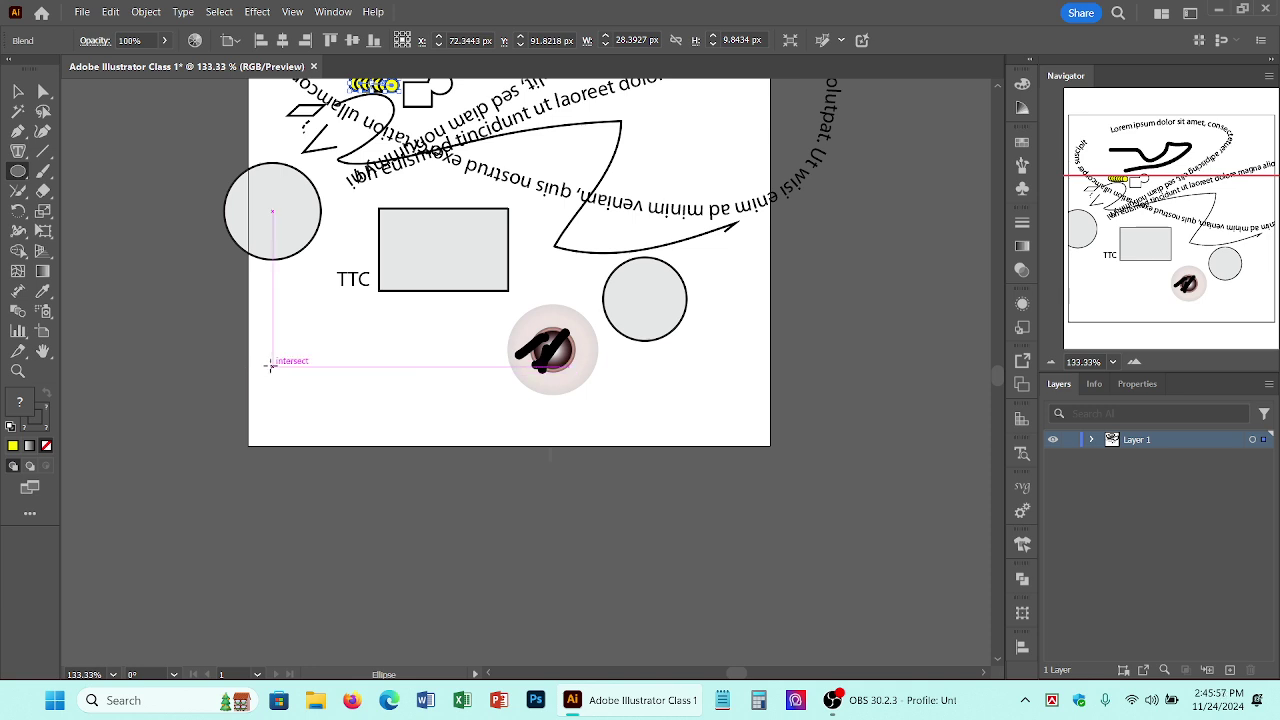
left_click_drag(269, 365, 313, 406)
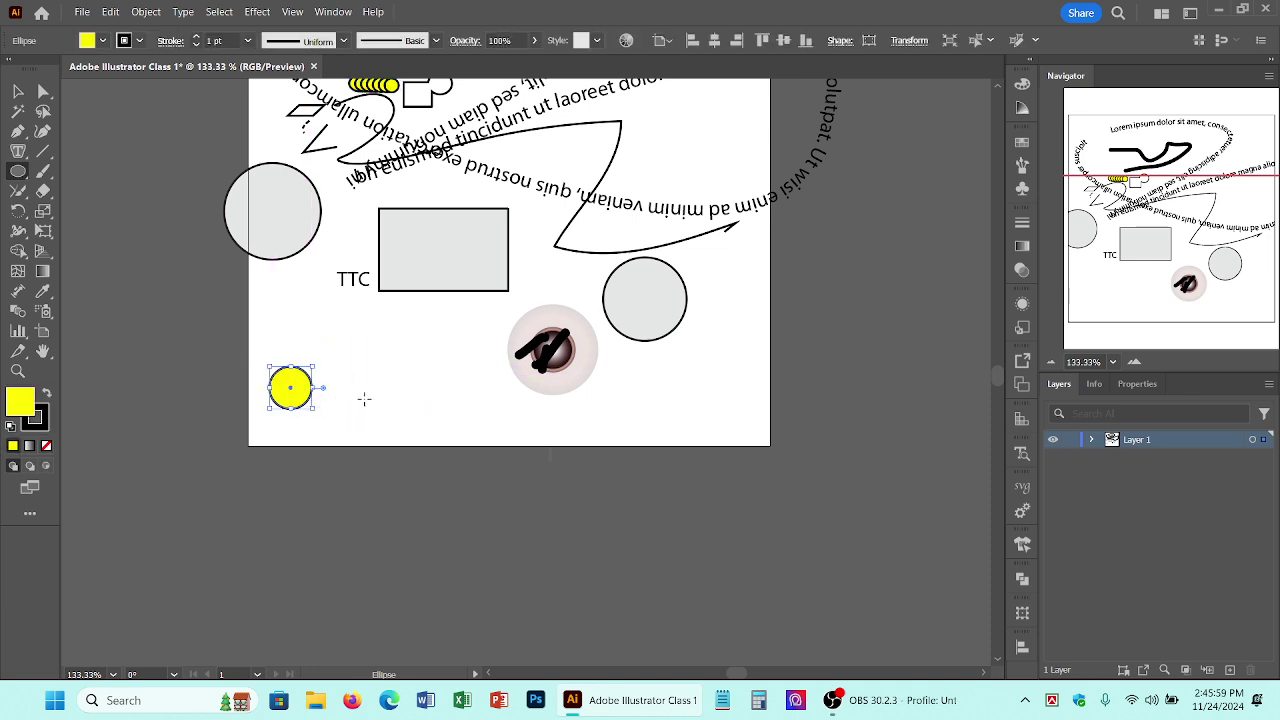
left_click_drag(410, 337, 495, 424)
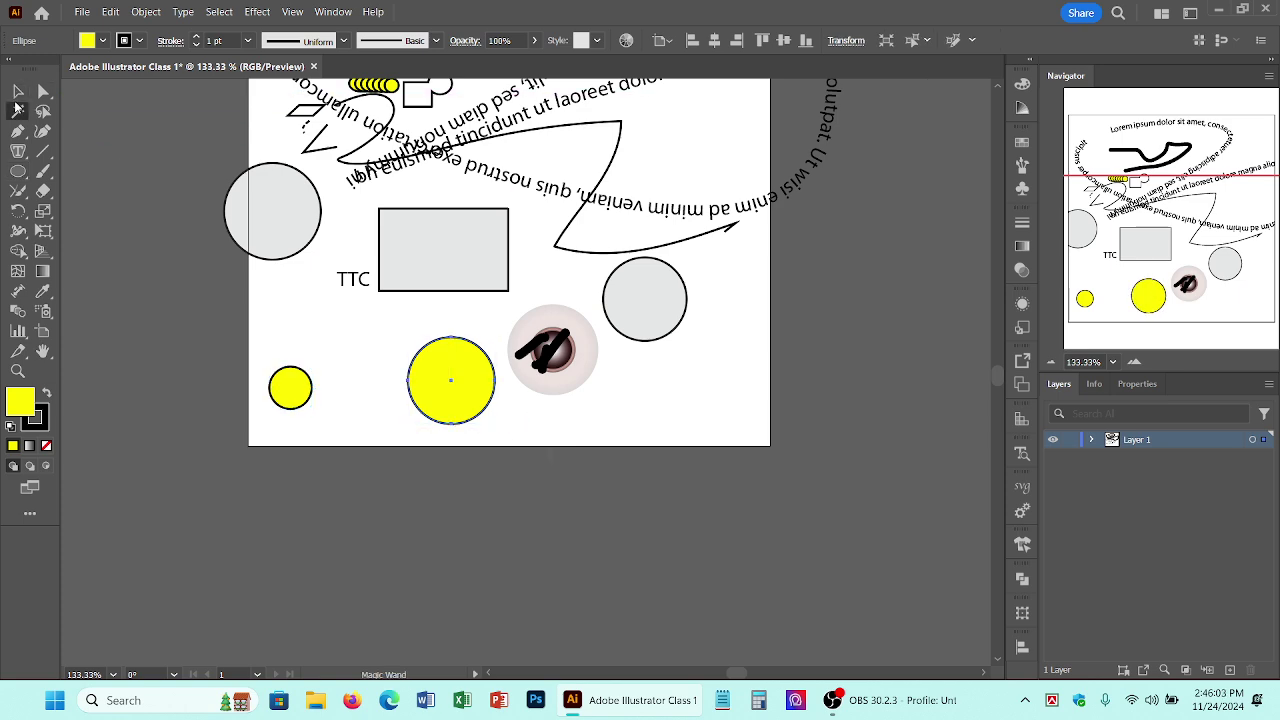
Step: Try blending the small yellow circle into the larger one with the Blend Tool and undo the blend
left_click(18, 91)
left_click(289, 385)
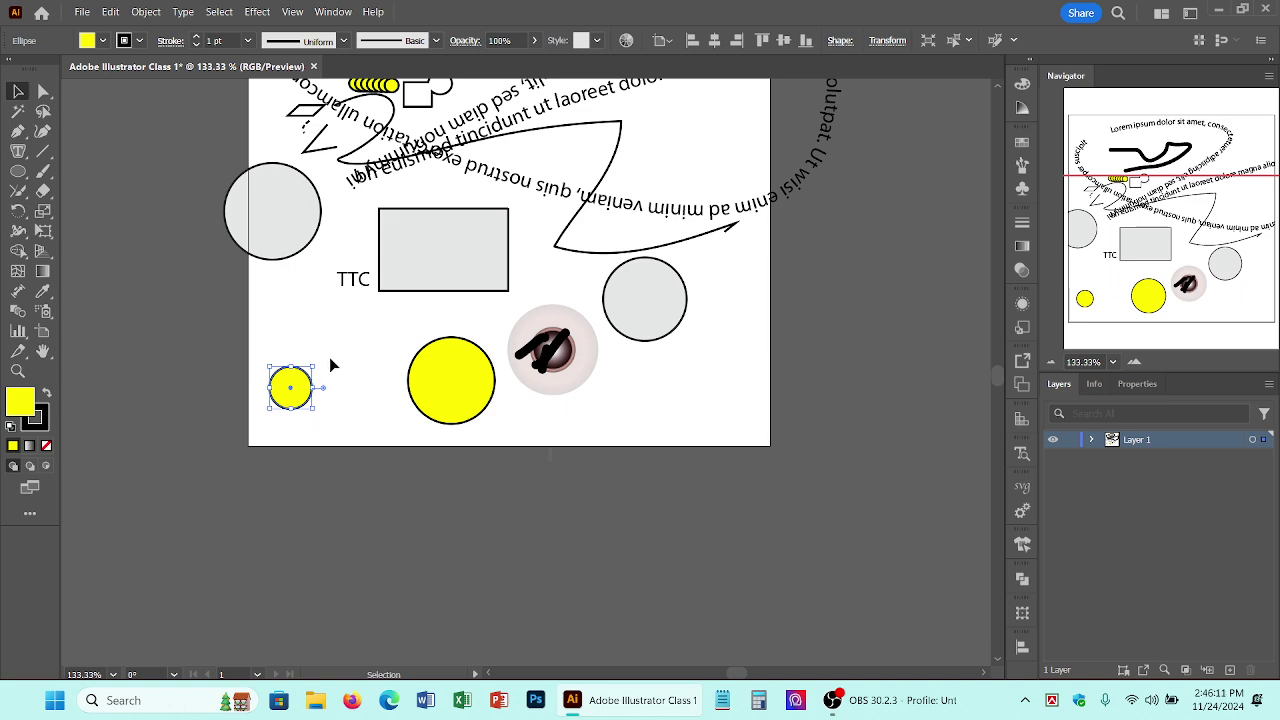
left_click(19, 312)
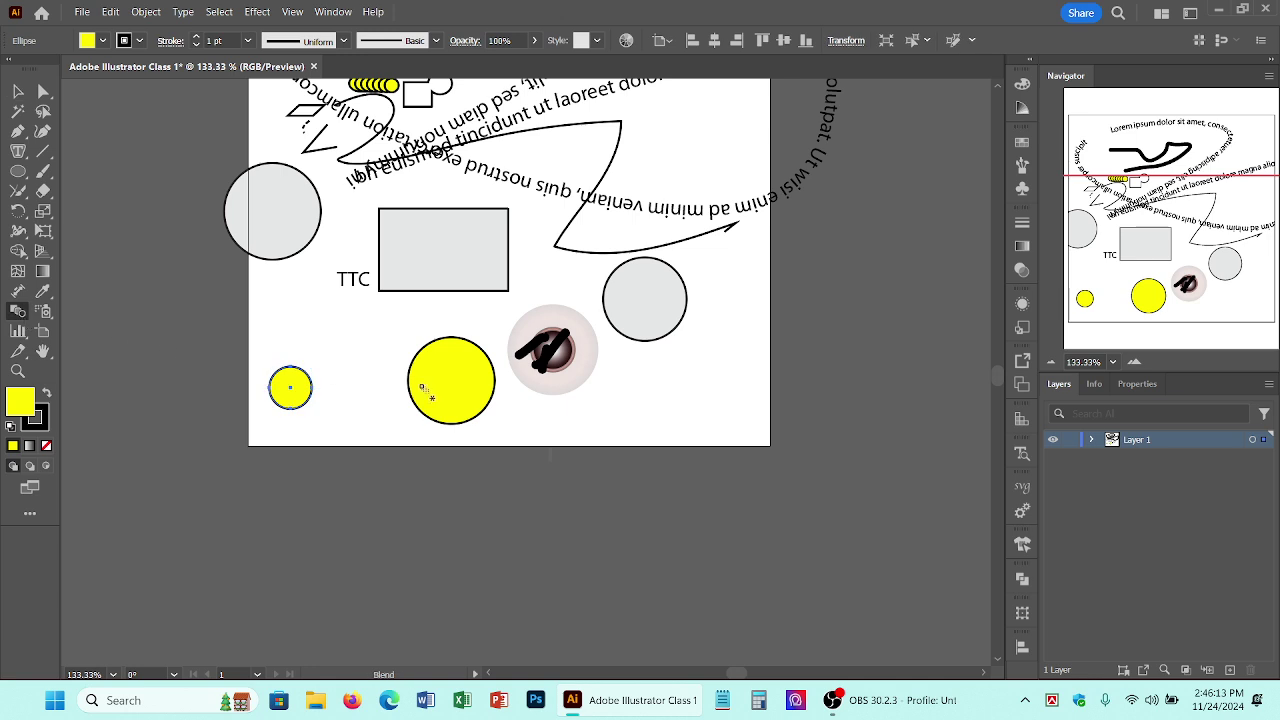
left_click(300, 388)
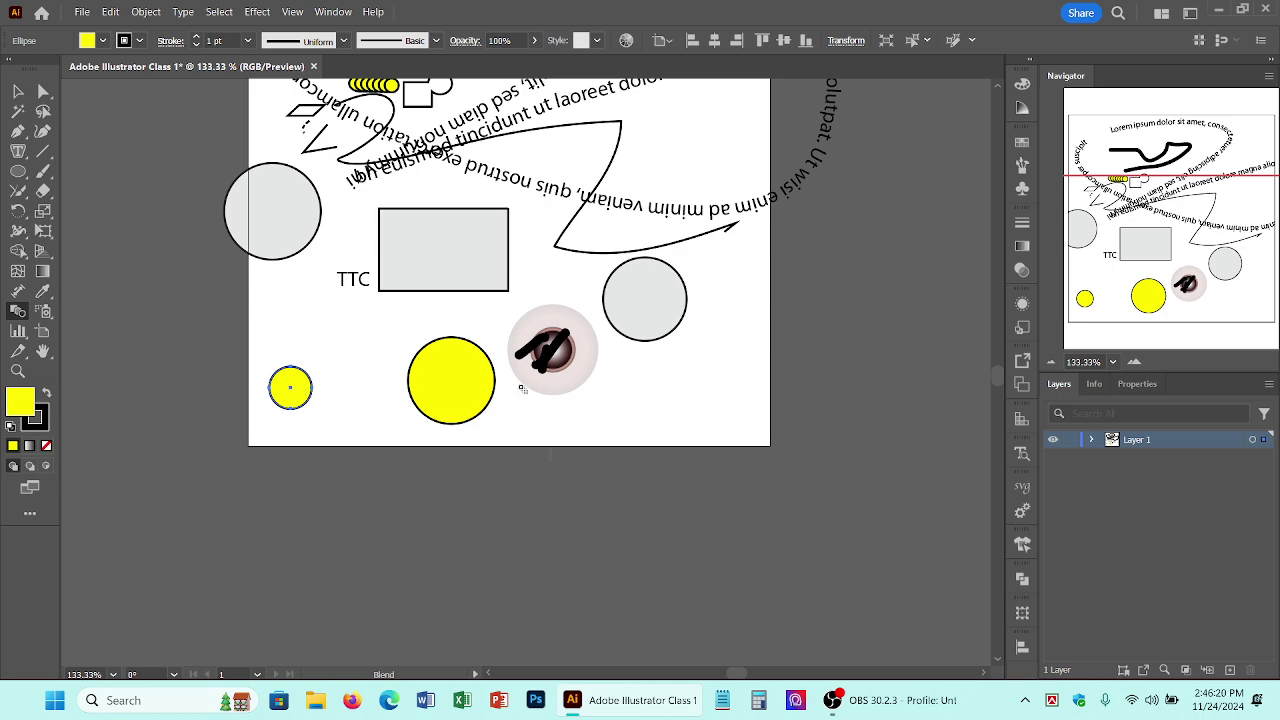
left_click(454, 384)
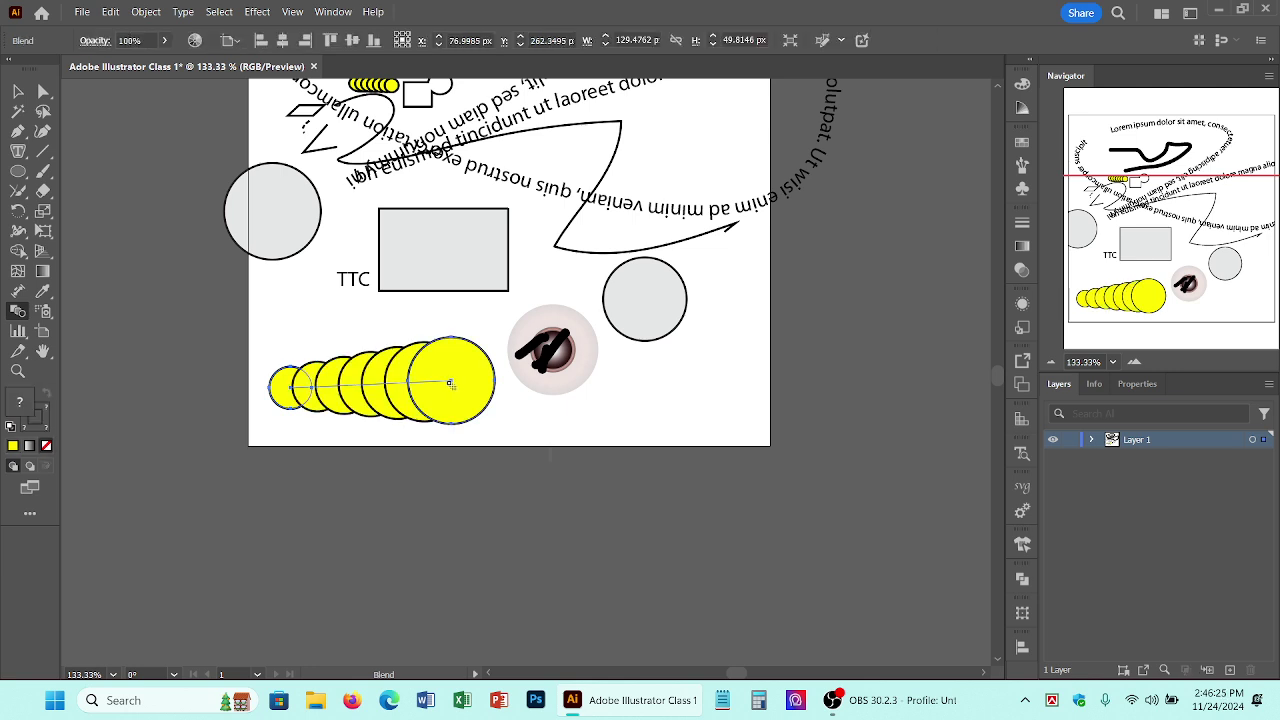
key("ctrl+z")
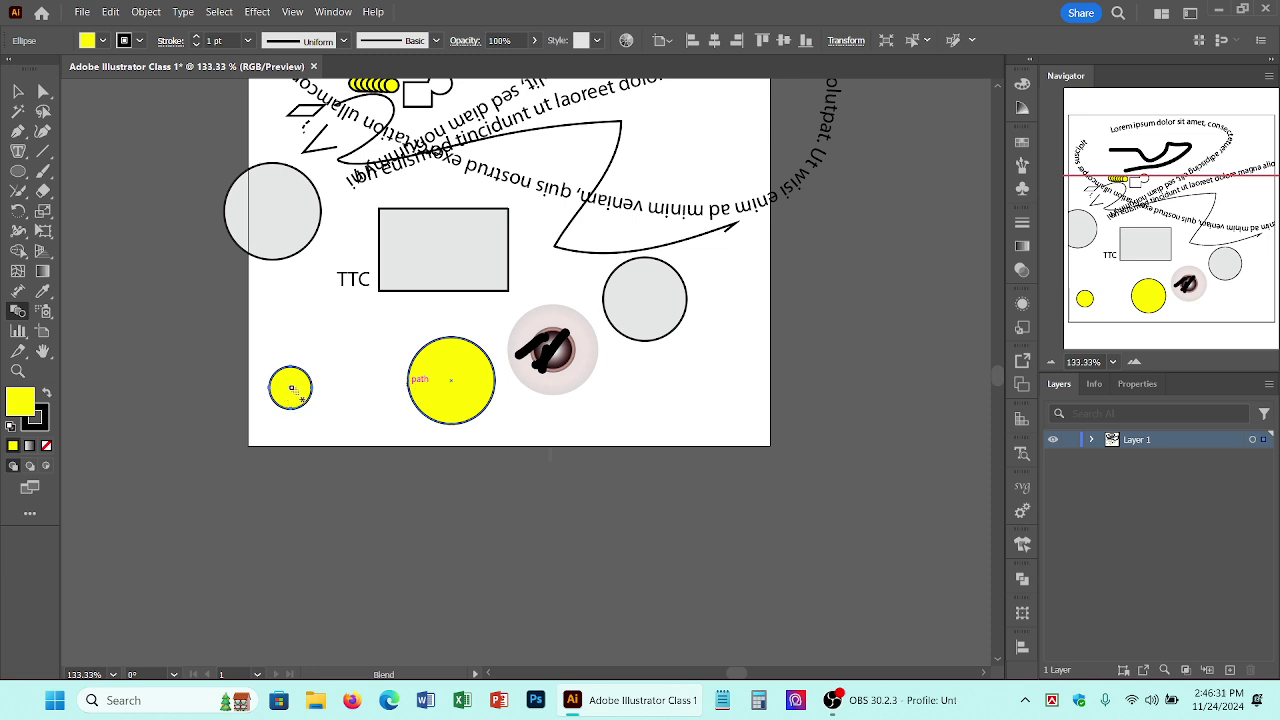
Step: Set the blend spacing to 50 specified steps and blend the larger yellow circle with the small yellow circle
left_click(462, 386, "alt")
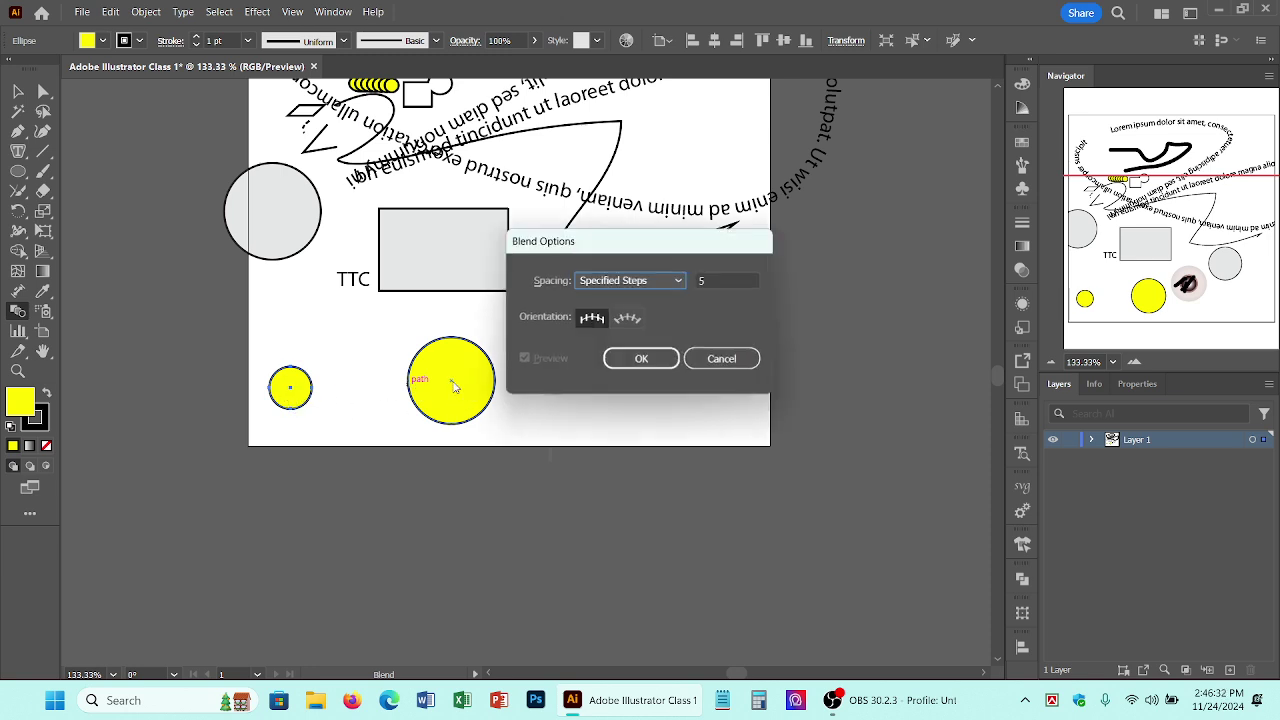
left_click(712, 281)
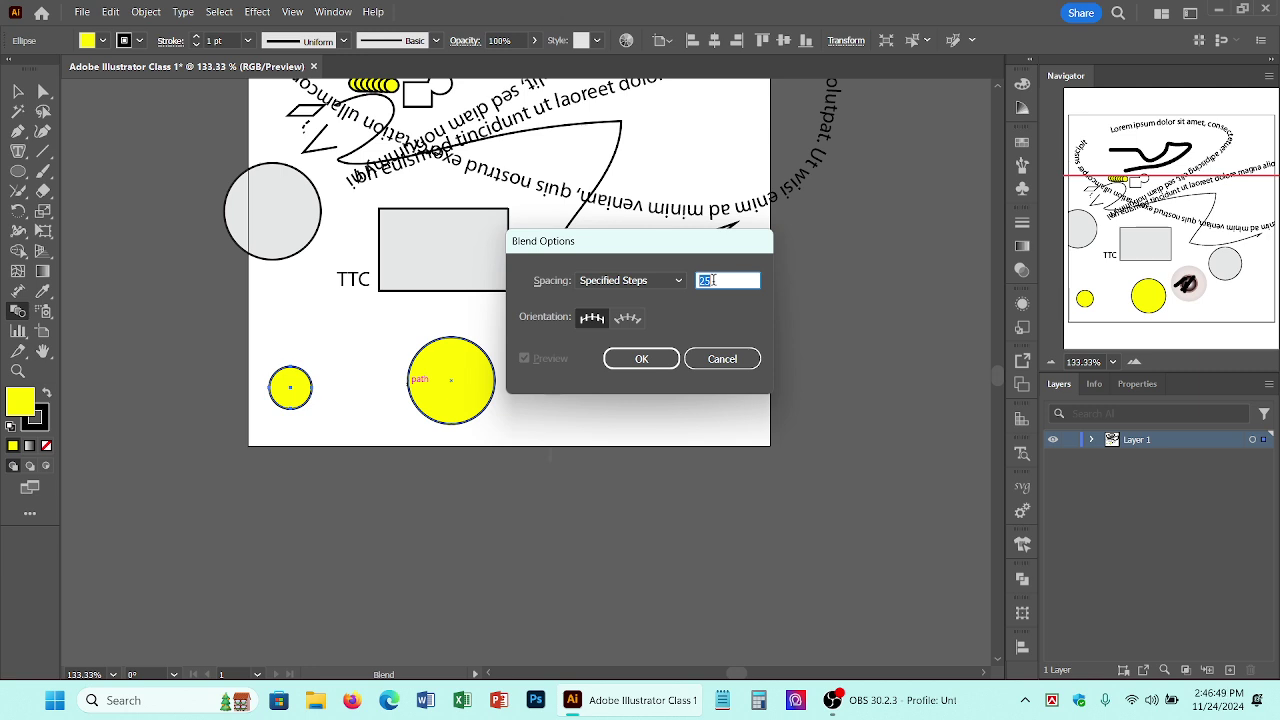
type("50")
left_click(645, 362)
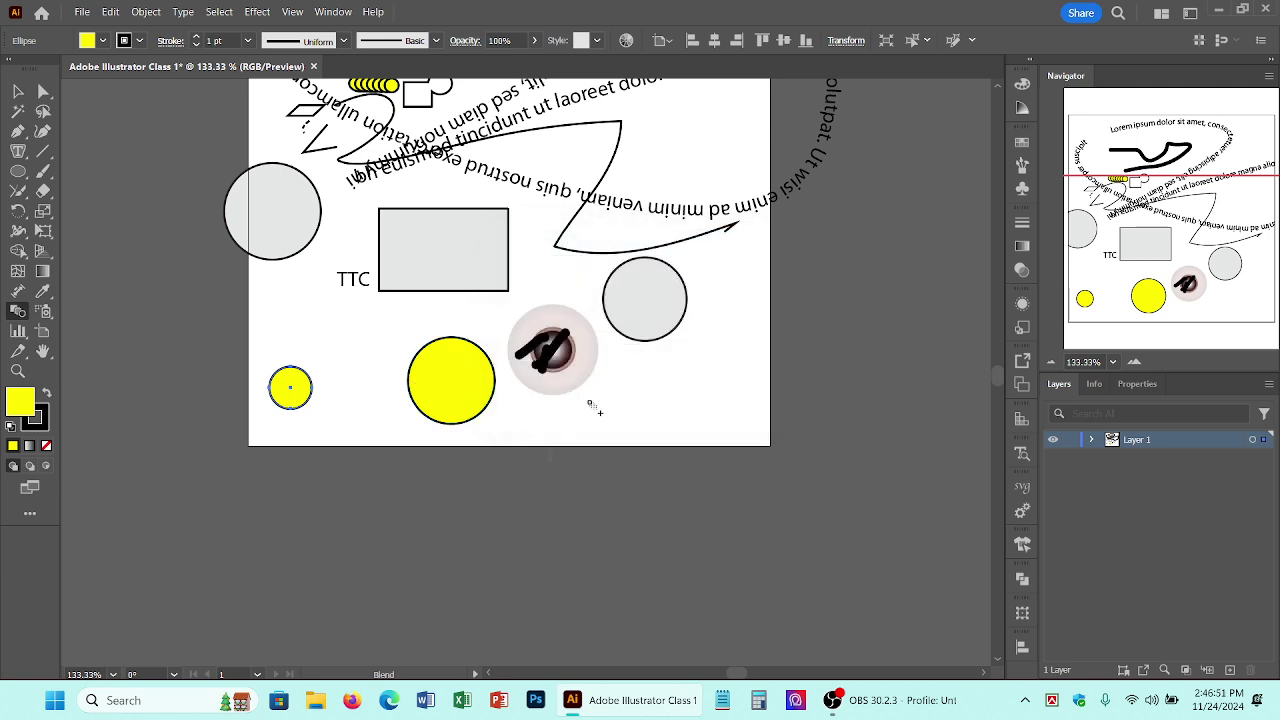
left_click(289, 391)
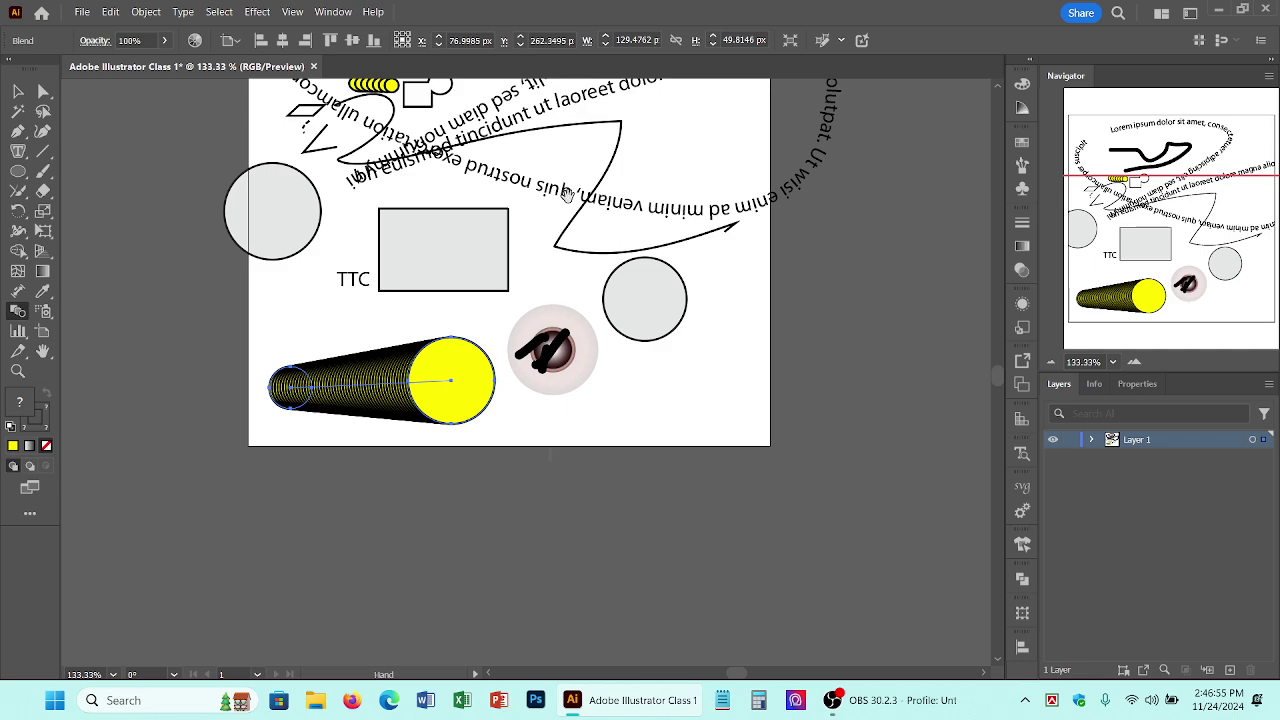
Step: Examine the blend between the two yellow circles up close, trying Shape Builder on it before returning to the Selection tool
left_click_drag(492, 164, 544, 307)
left_click_drag(435, 222, 610, 290)
left_click_drag(646, 391, 630, 98)
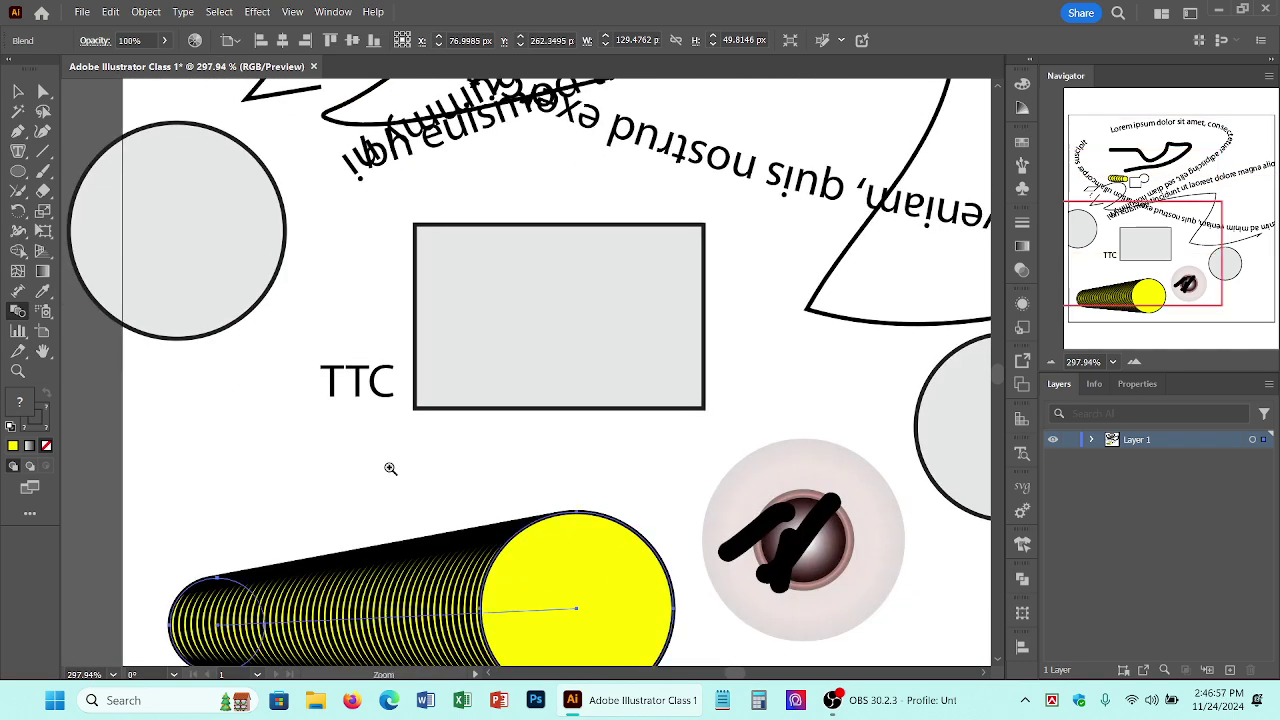
left_click_drag(432, 501, 485, 331)
mouse_move(382, 429)
left_mouse_down()
mouse_move(603, 486)
mouse_move(380, 440)
left_mouse_up()
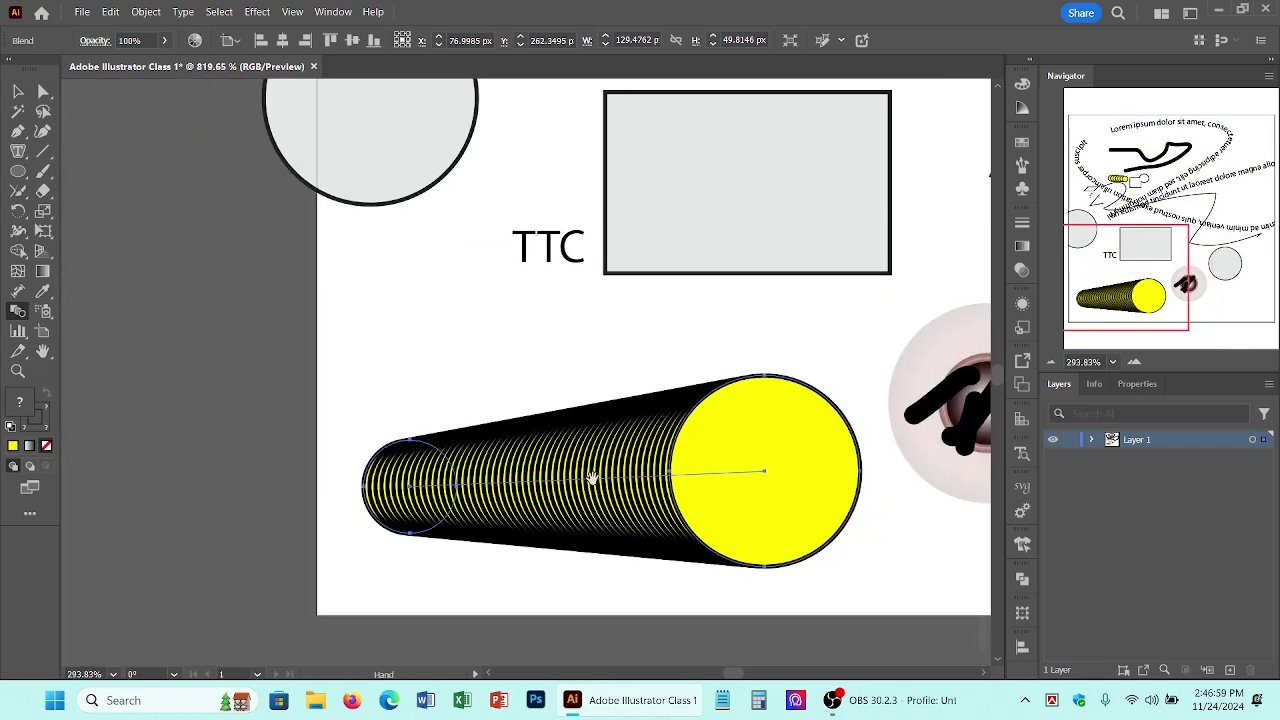
left_click_drag(592, 478, 509, 390)
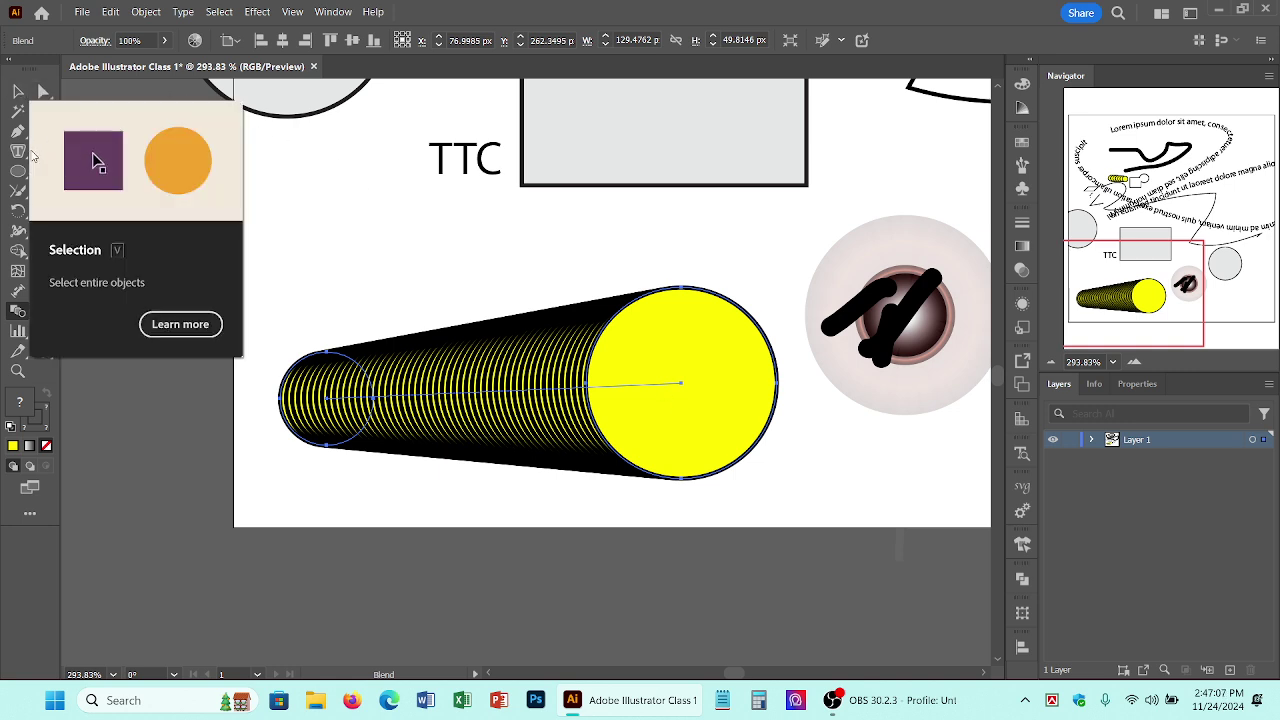
left_click(18, 251)
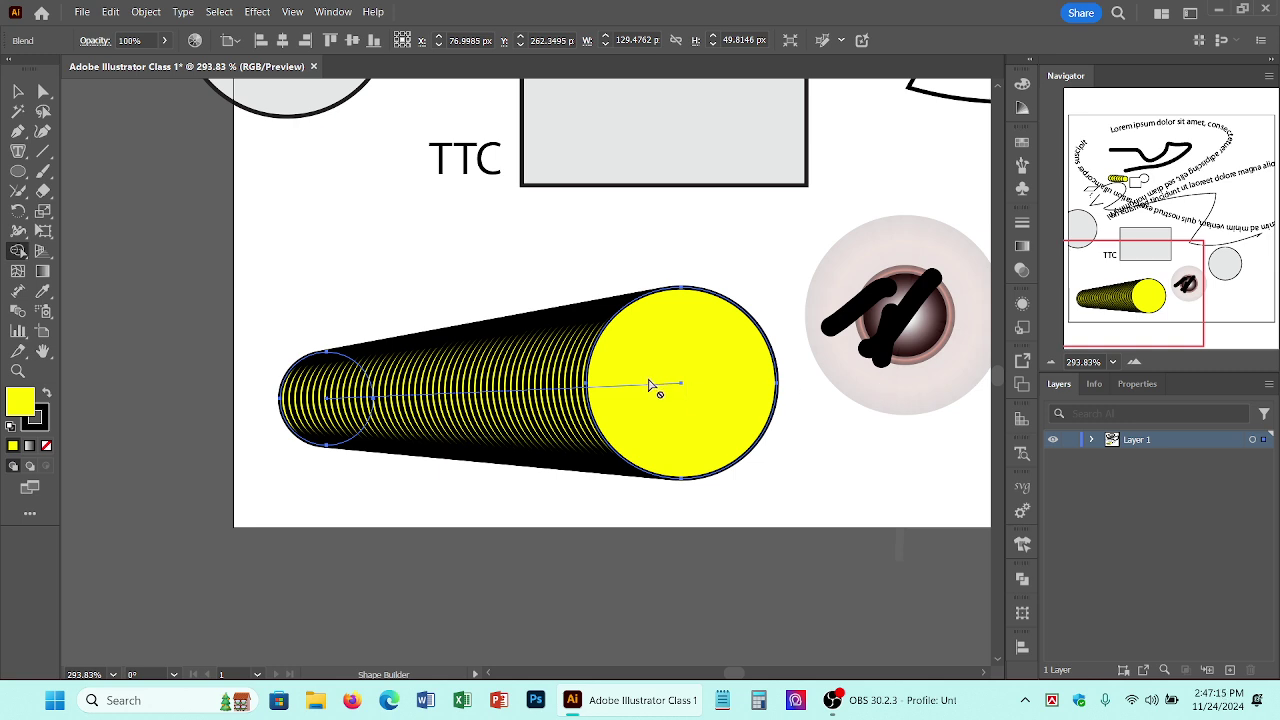
left_click(18, 91)
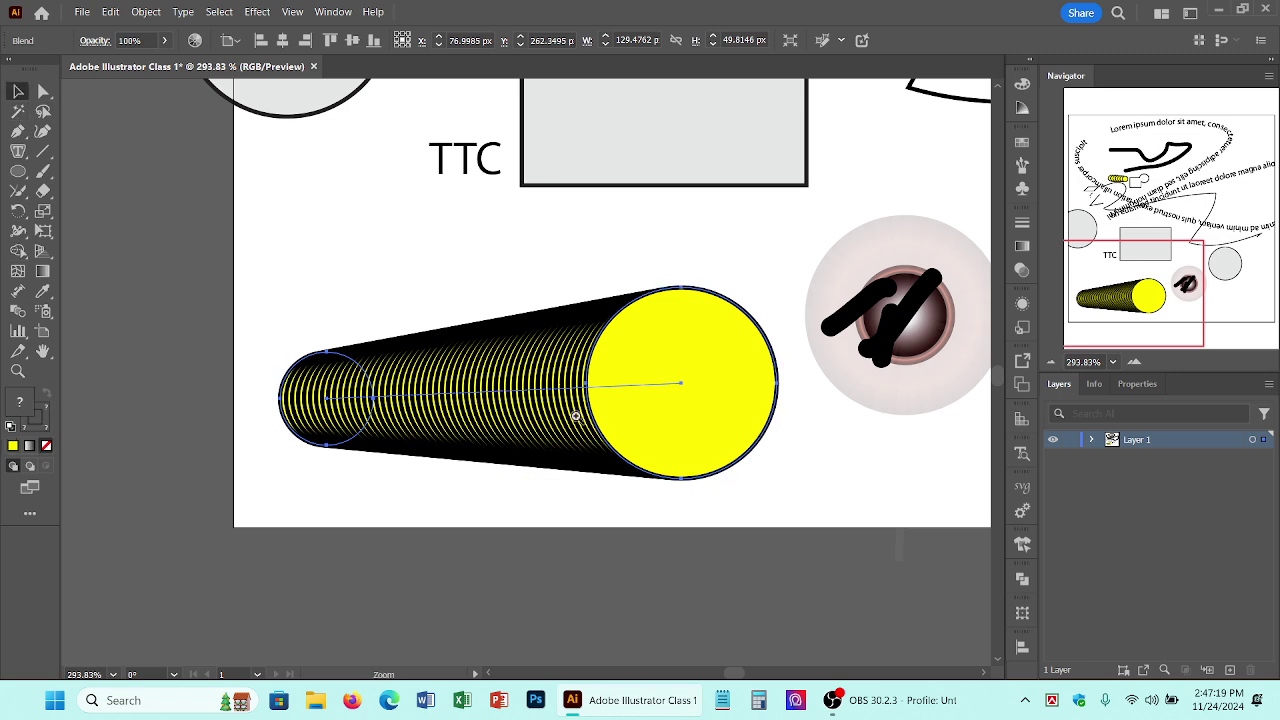
Step: Resize the document's artboard to a width of 500 px and a height of 500 px with the Artboard tool
scroll(577, 408, "down", 6)
left_click_drag(584, 374, 402, 461)
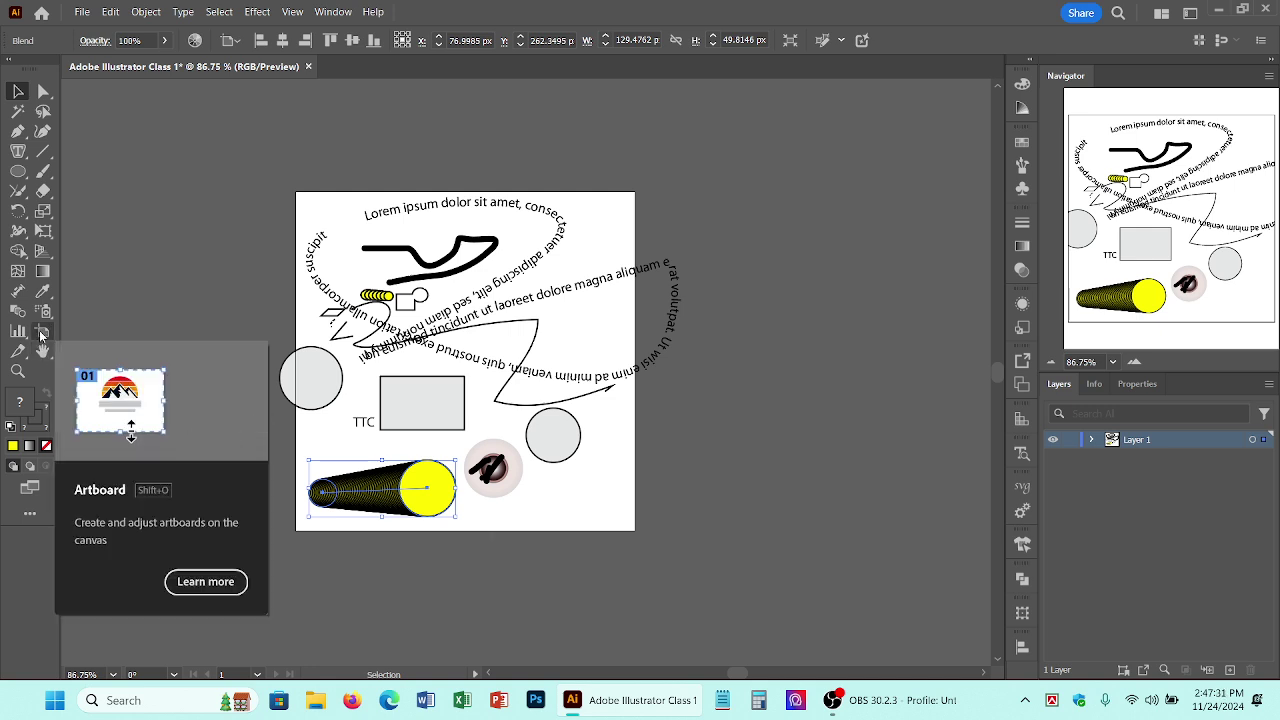
left_click(42, 333)
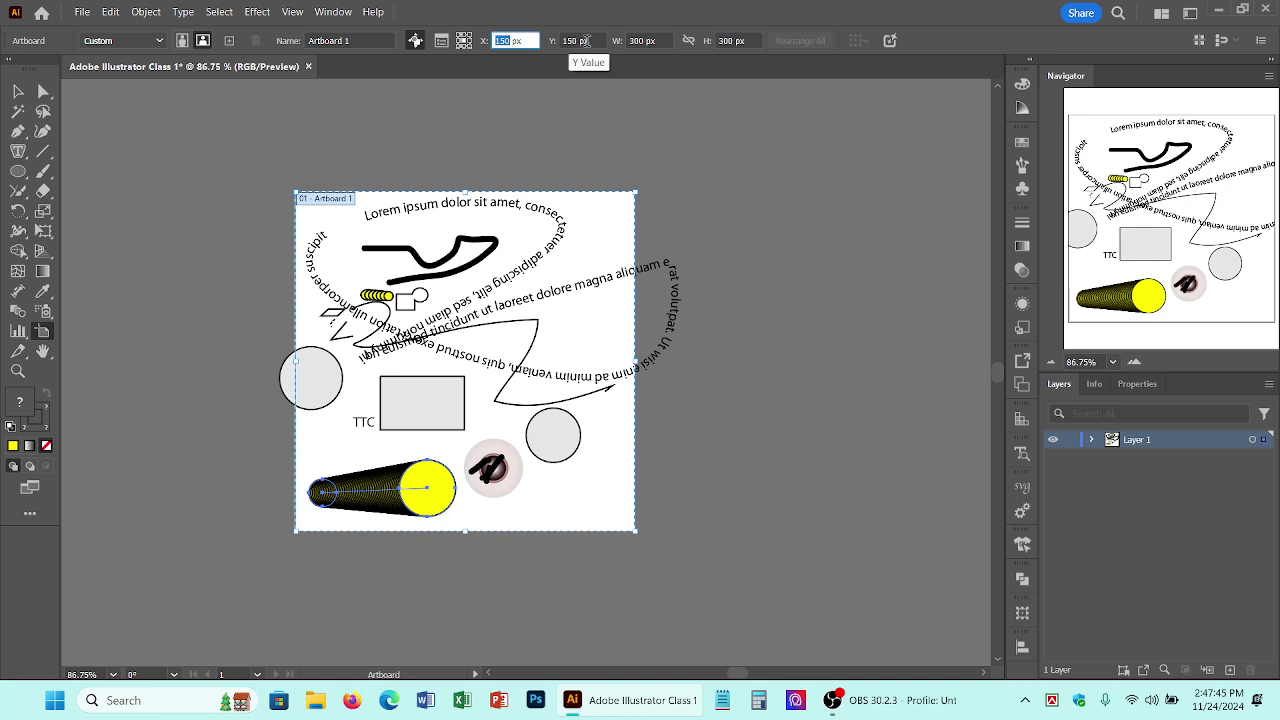
left_click(578, 40)
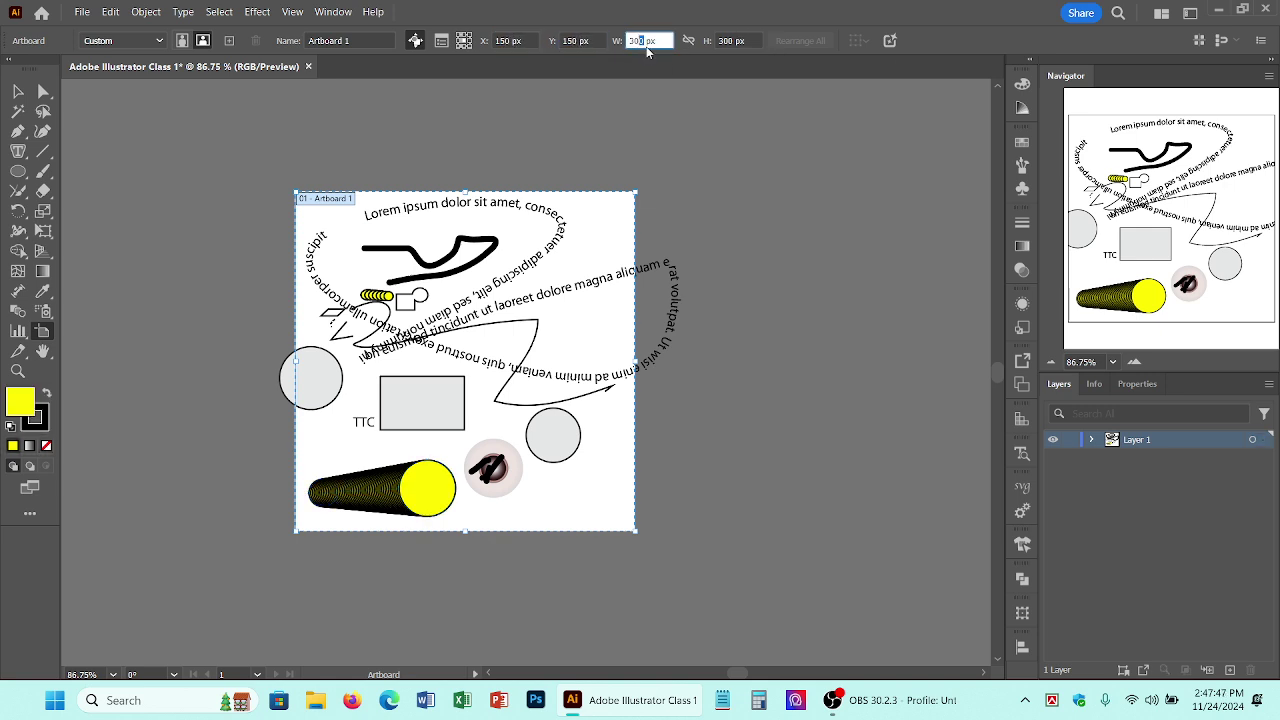
left_click(646, 40)
type("5")
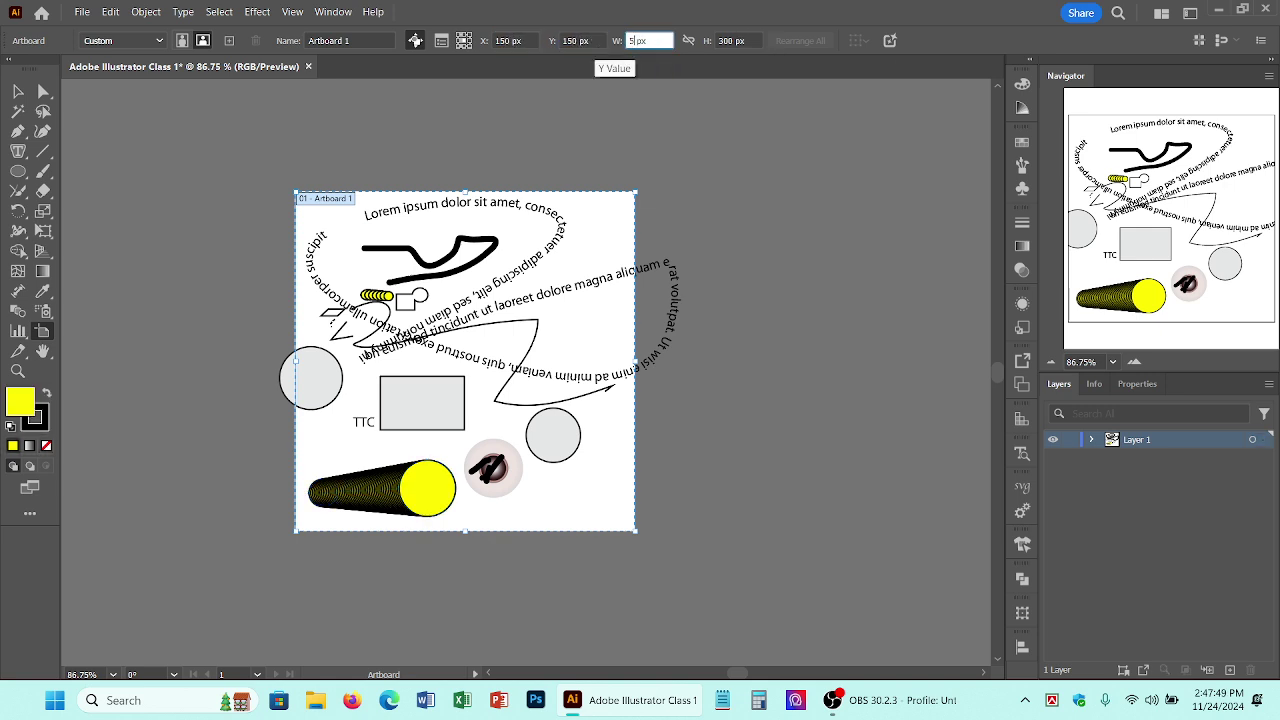
double_click(731, 41)
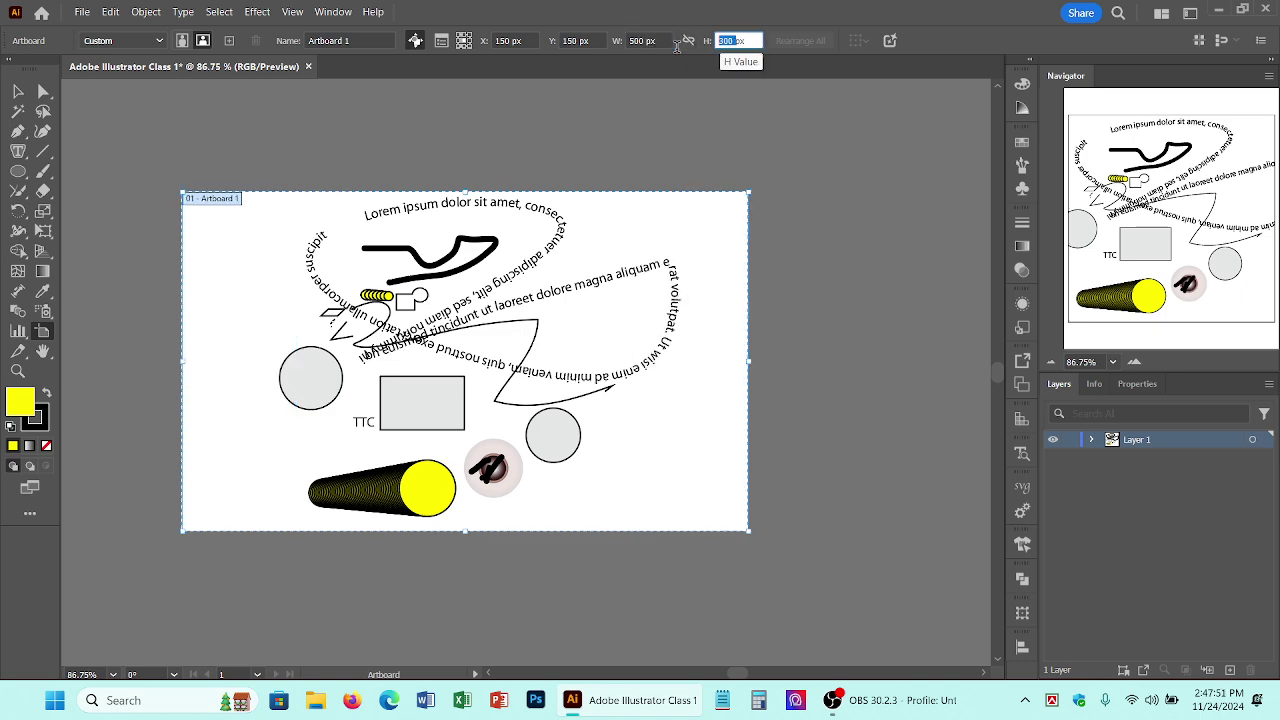
type("500")
key("Return")
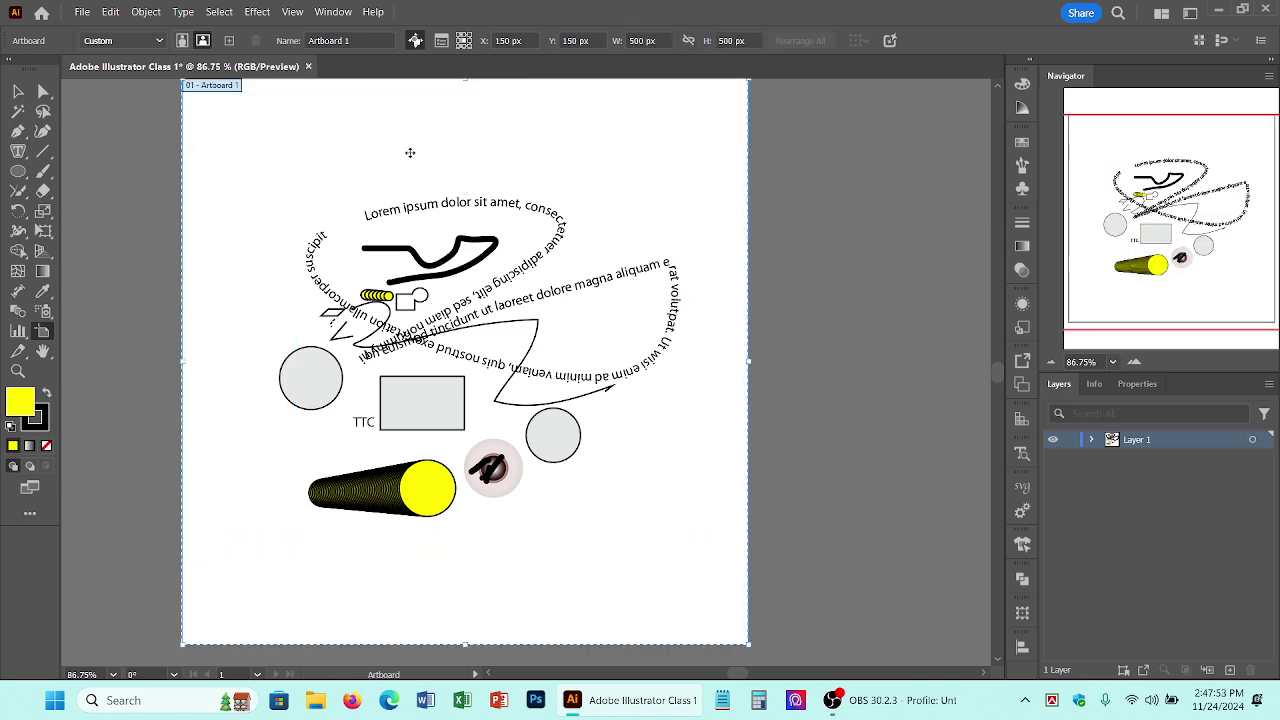
Step: Enlarge the artboard freehand by pulling out all four edges to about 823 by 612 px
scroll(640, 486, "down", 1)
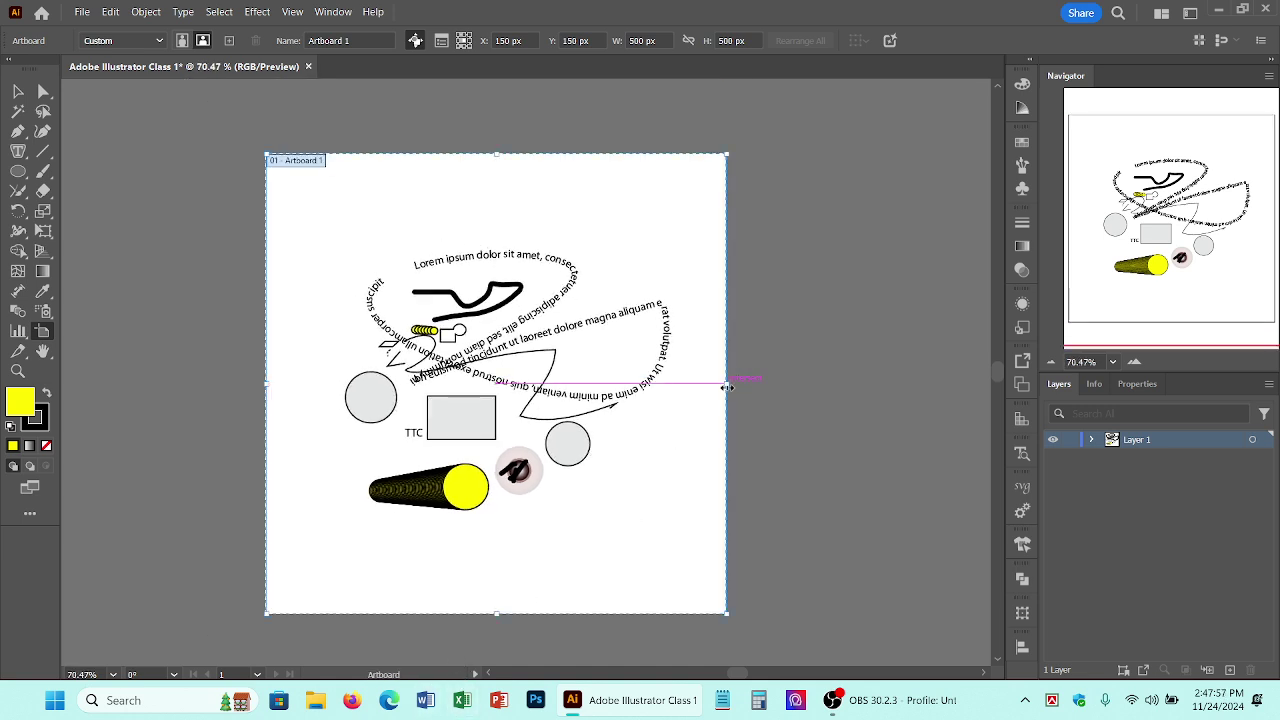
left_click_drag(727, 387, 909, 365)
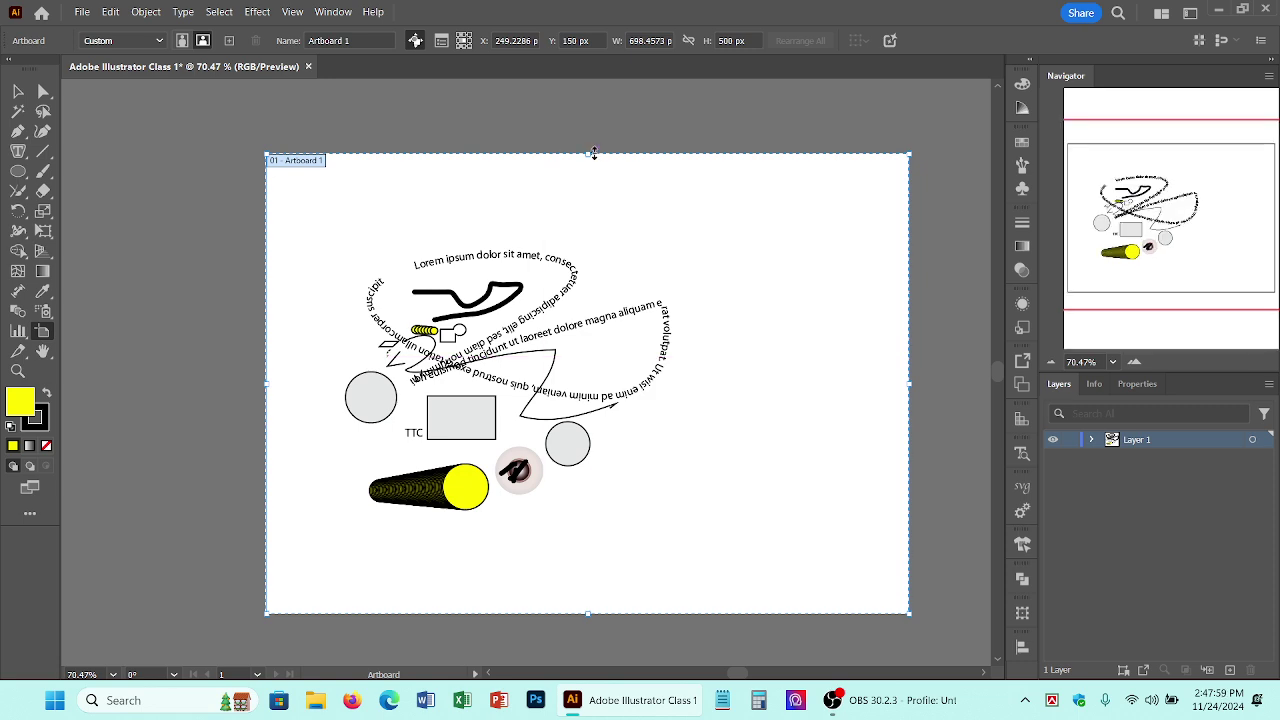
left_click_drag(588, 153, 586, 93)
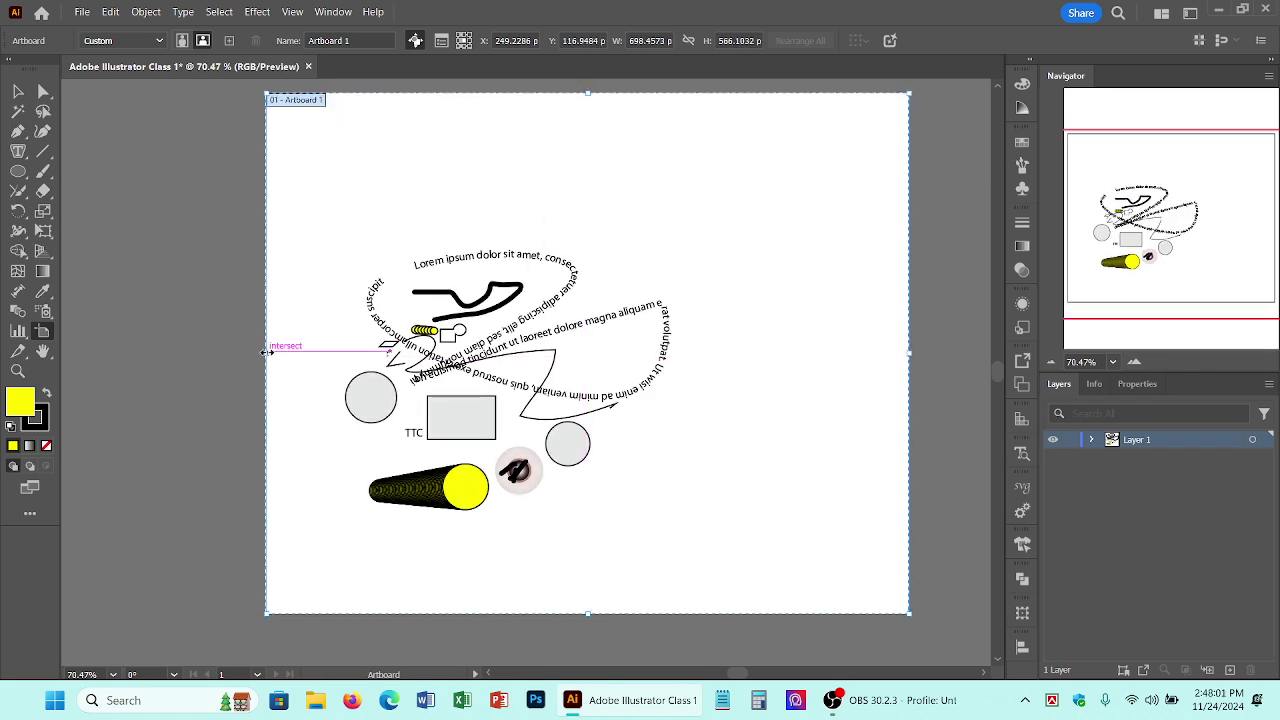
left_click_drag(267, 356, 151, 356)
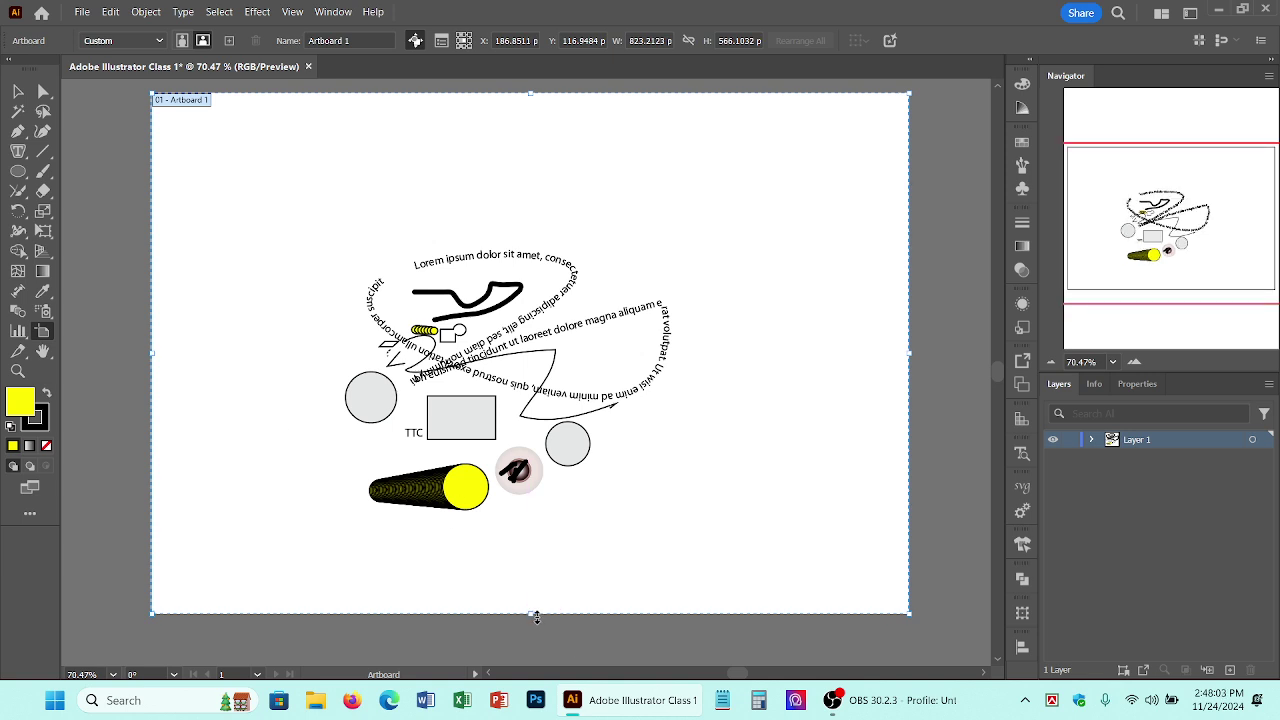
left_click_drag(531, 613, 533, 654)
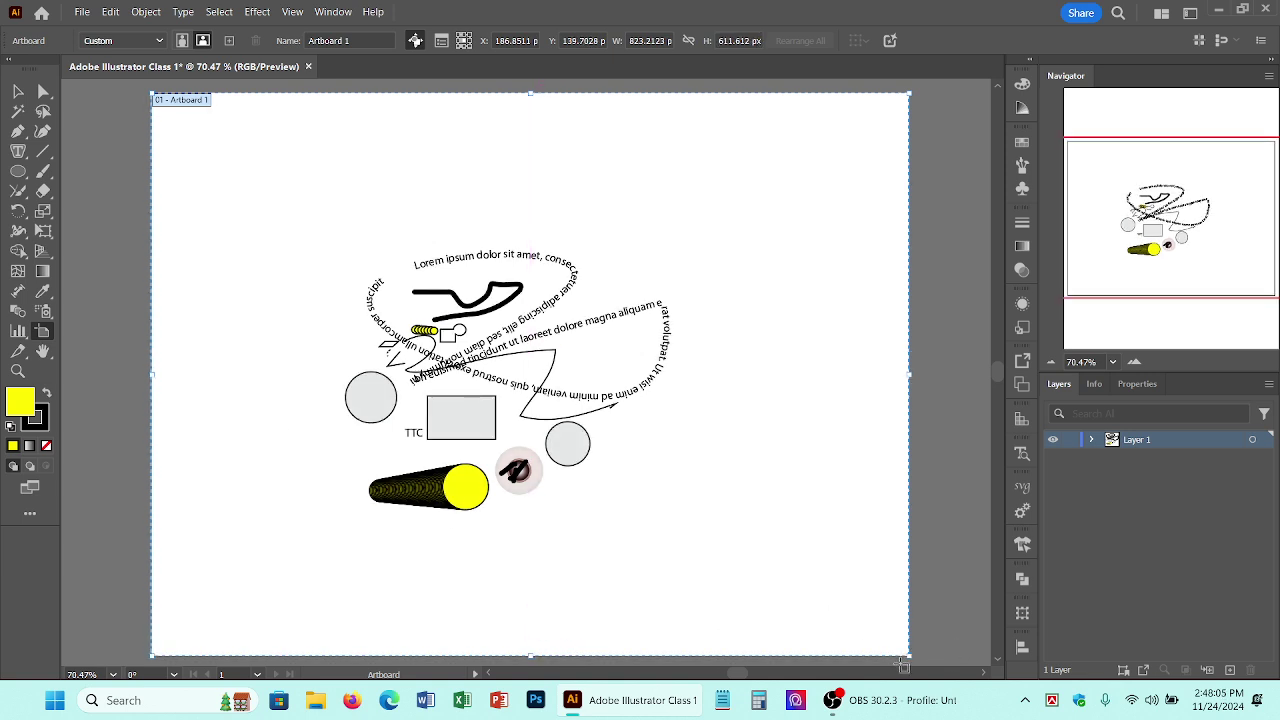
Step: Shrink the artboard freehand from its corner to about 497 by 457 px and move it together with its artwork
mouse_move(912, 657)
left_mouse_down()
mouse_move(881, 643)
mouse_move(549, 631)
mouse_move(614, 534)
mouse_move(610, 513)
left_mouse_up()
key("ctrl+z")
left_click_drag(252, 245, 400, 287)
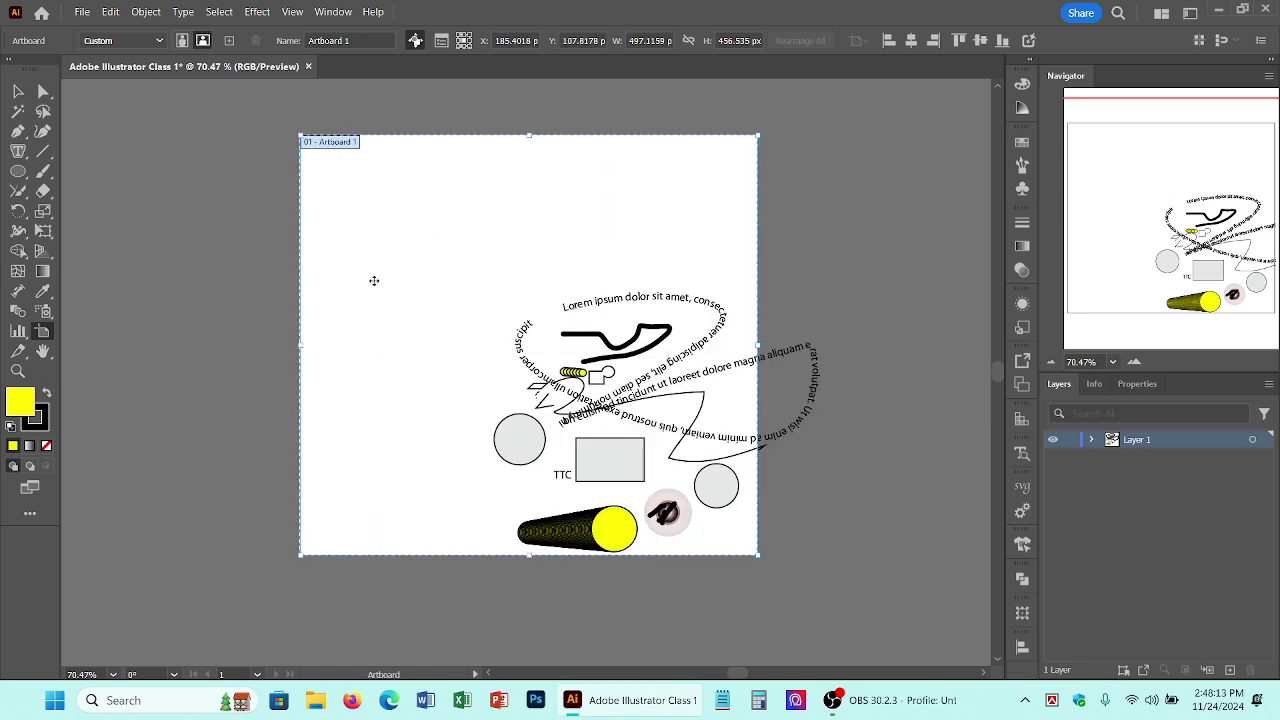
Step: Undo the freehand artboard move and resizes back to the 500 by 500 px artboard
key("ctrl+z")
key("ctrl+z")
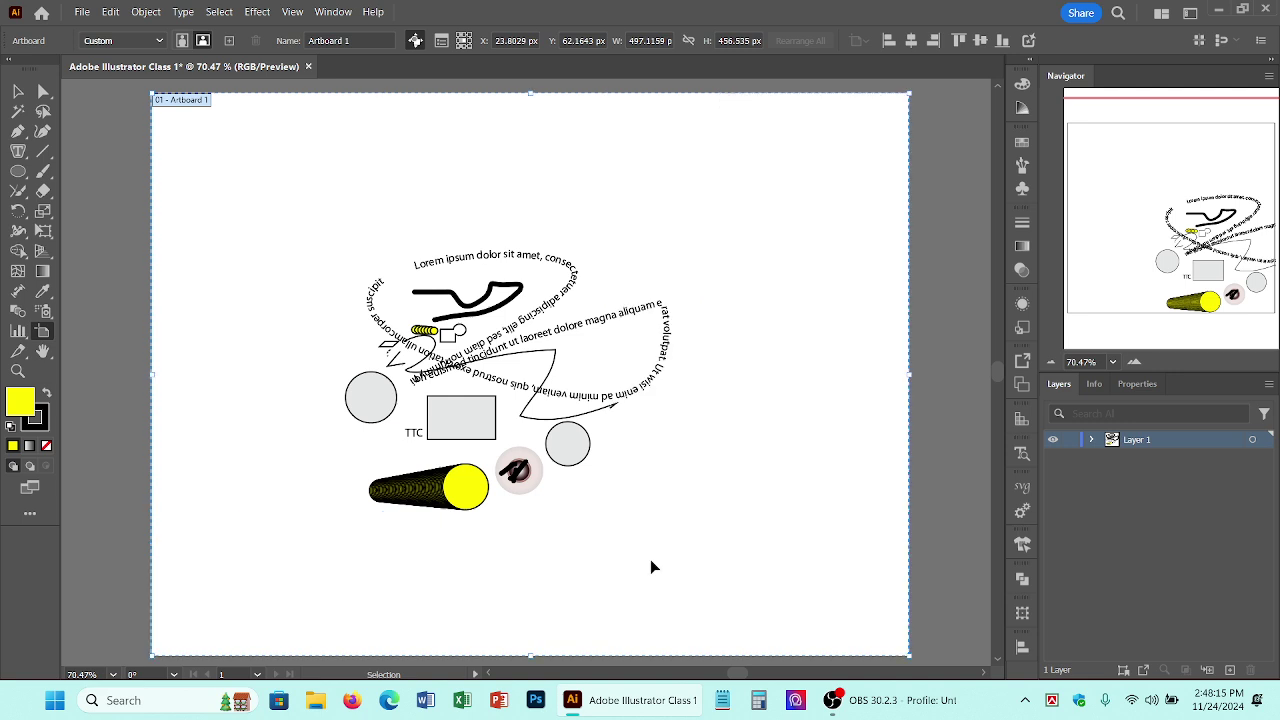
key("ctrl+z")
key("ctrl+z")
key("ctrl+z")
key("ctrl+z")
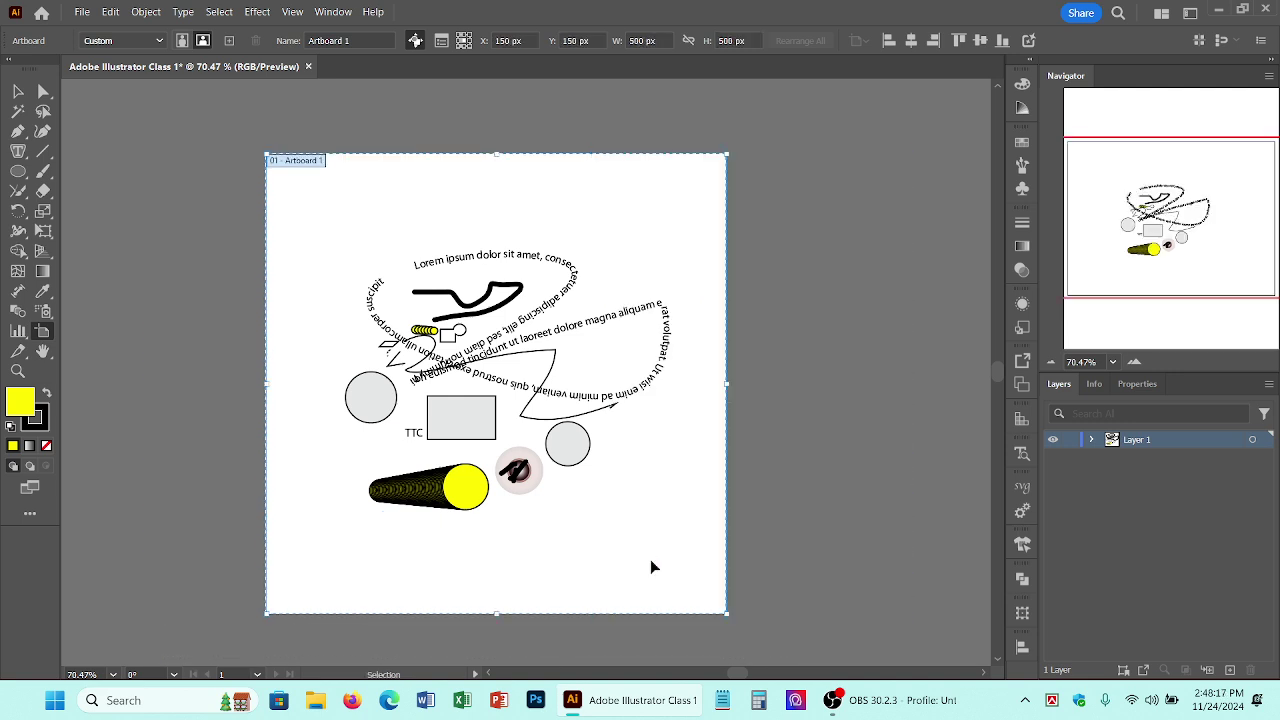
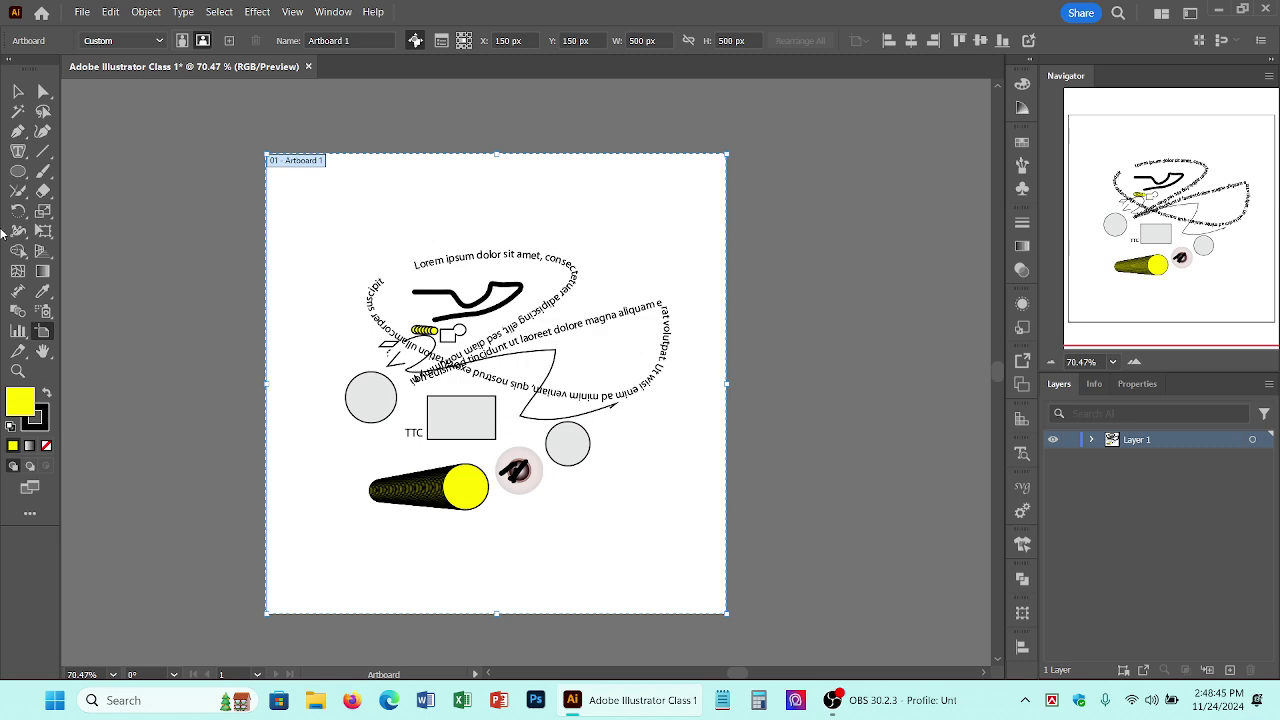
Step: Create a new 300 by 300 px document with 2 artboards
left_click(82, 11)
left_click(114, 30)
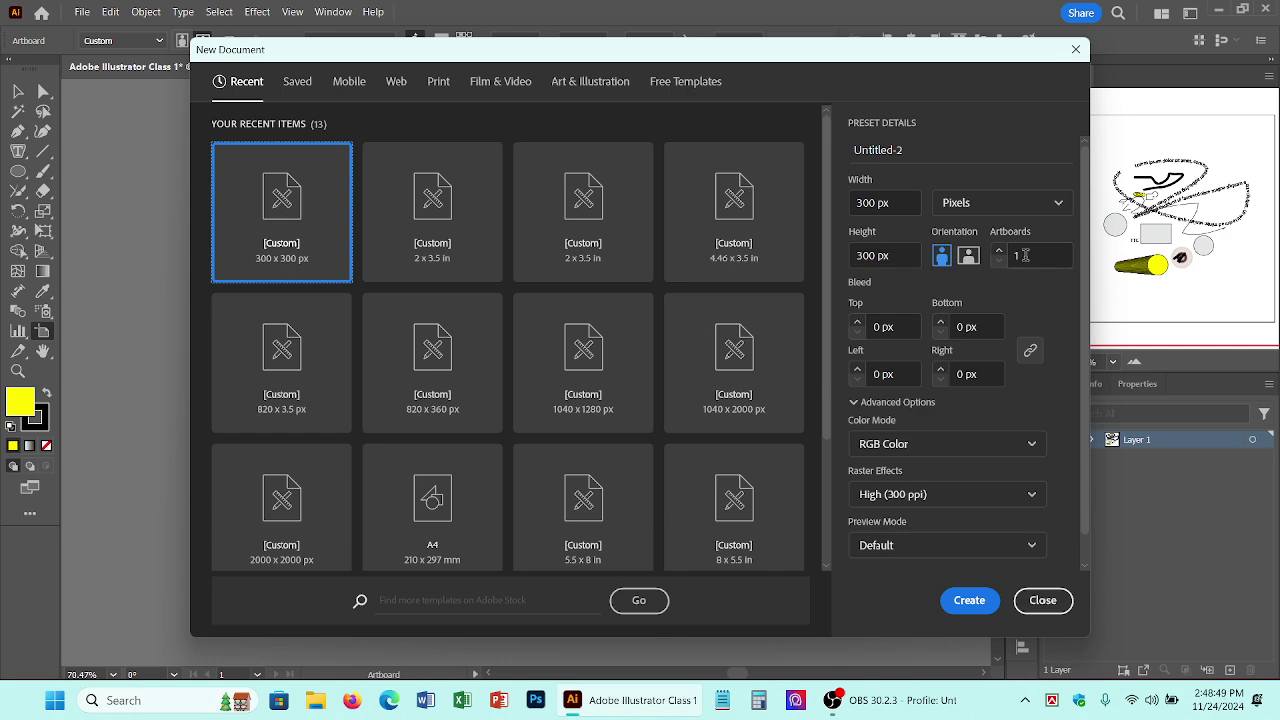
left_click(1012, 255)
type("2")
key("Return")
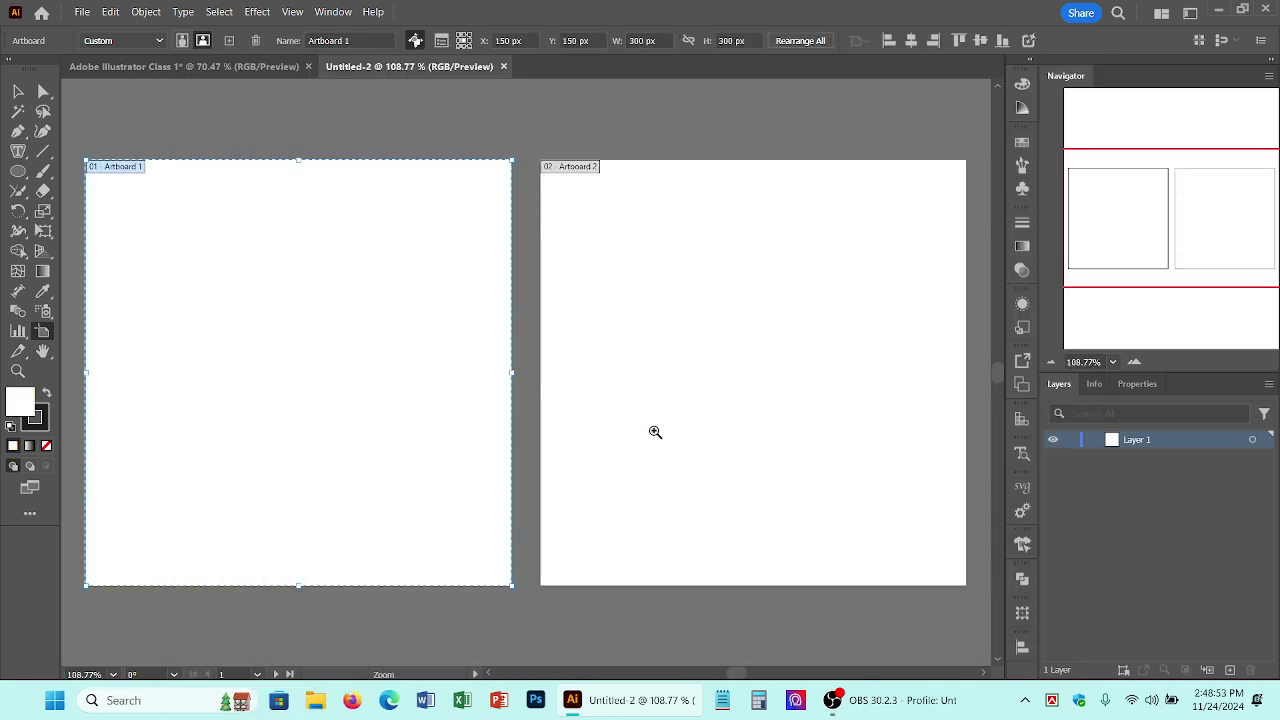
left_click_drag(654, 431, 641, 432)
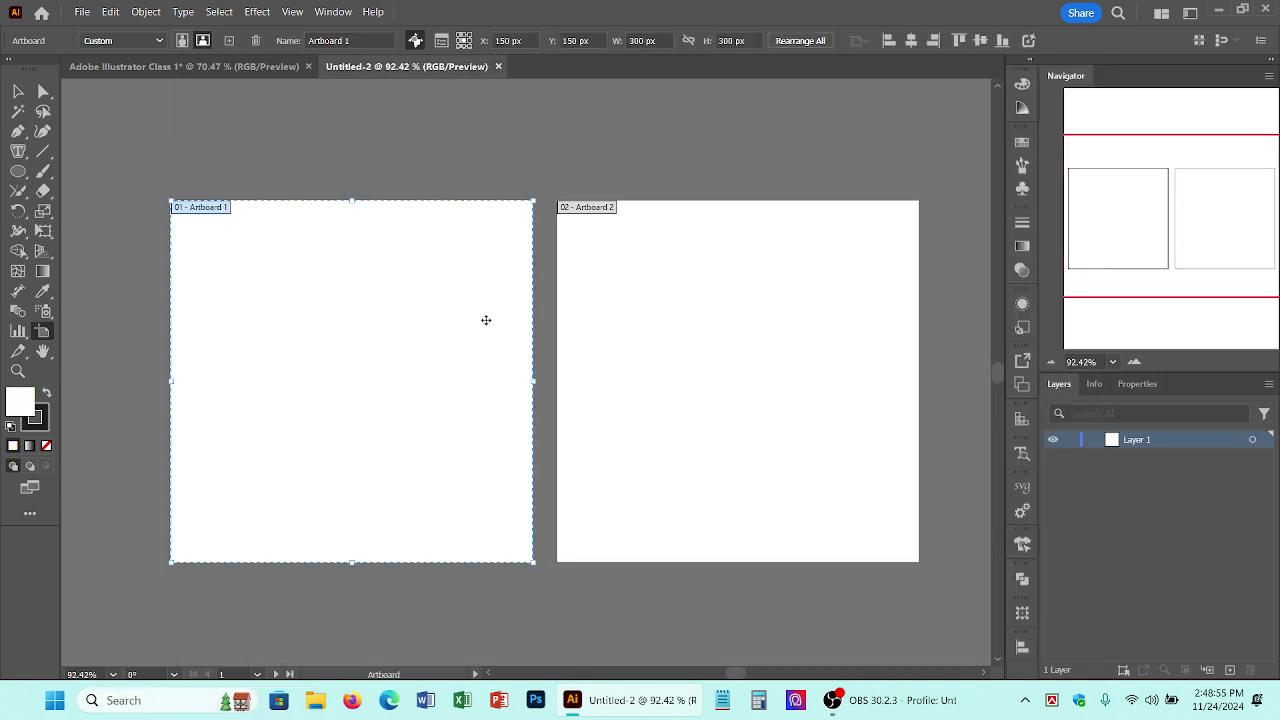
Step: Return to the Adobe Illustrator Class 1 document and draw a second artboard of about 173 by 233 px beside the first
left_click(208, 68)
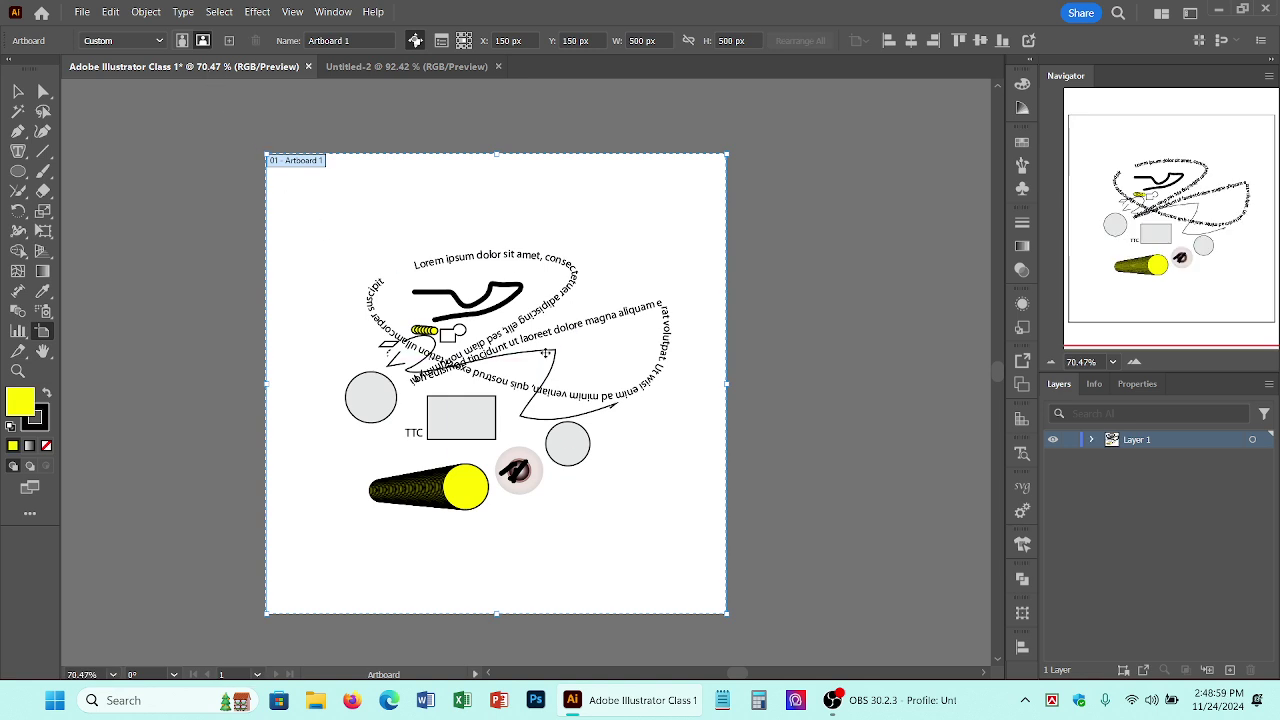
left_click(864, 301)
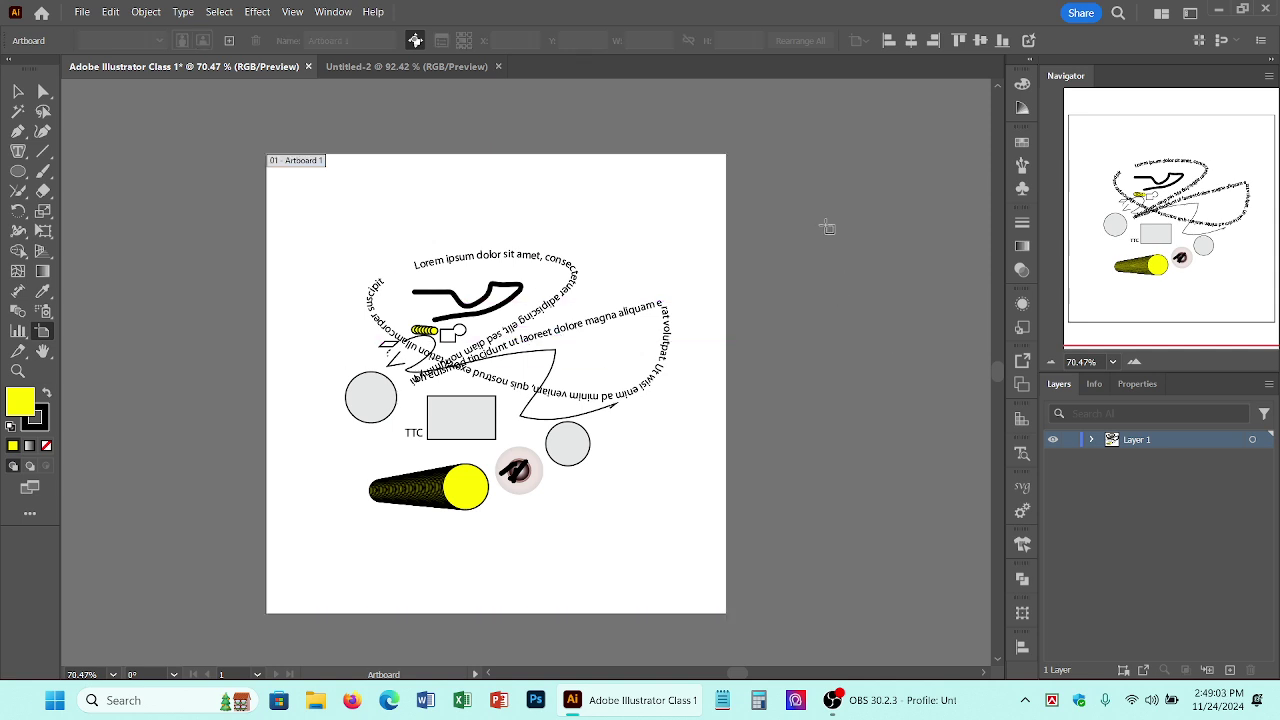
left_click_drag(826, 226, 986, 440)
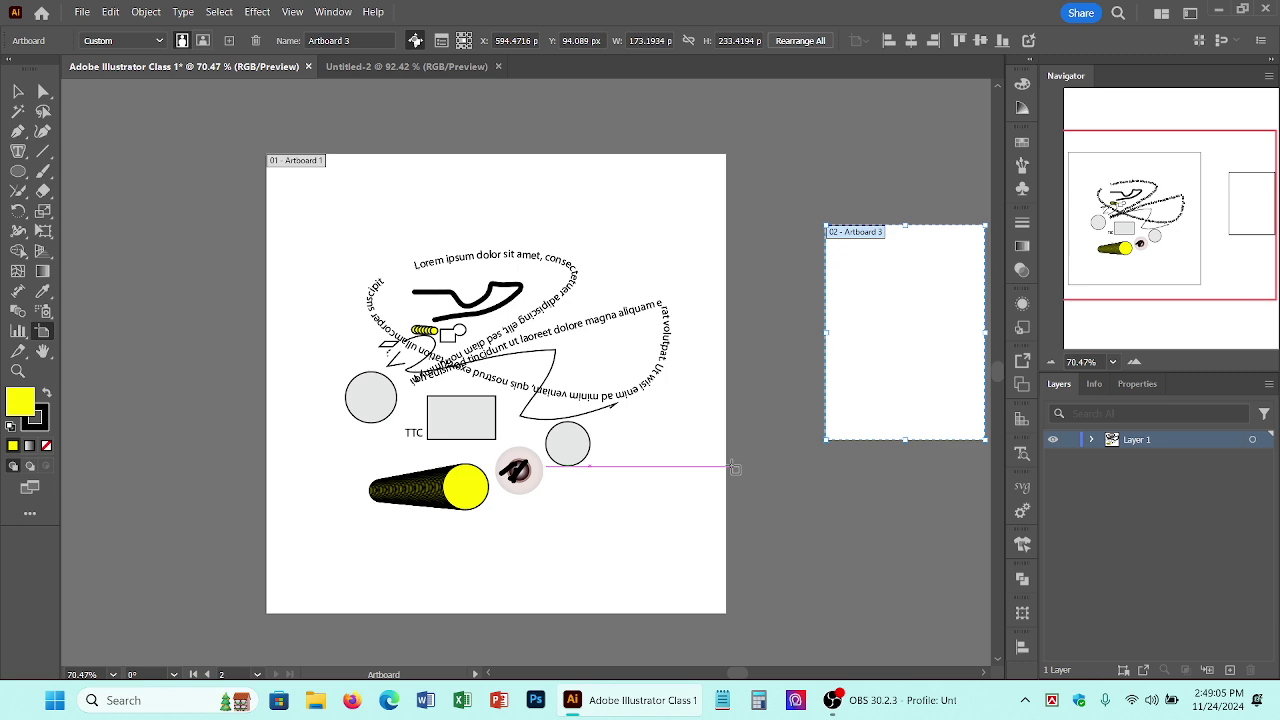
Step: Draw two more artboards in the empty canvas area, about 326 by 149 px and about 101 by 142 px
key("space")
left_click_drag(682, 434, 373, 260)
left_click_drag(504, 342, 804, 478)
left_click_drag(840, 146, 936, 278)
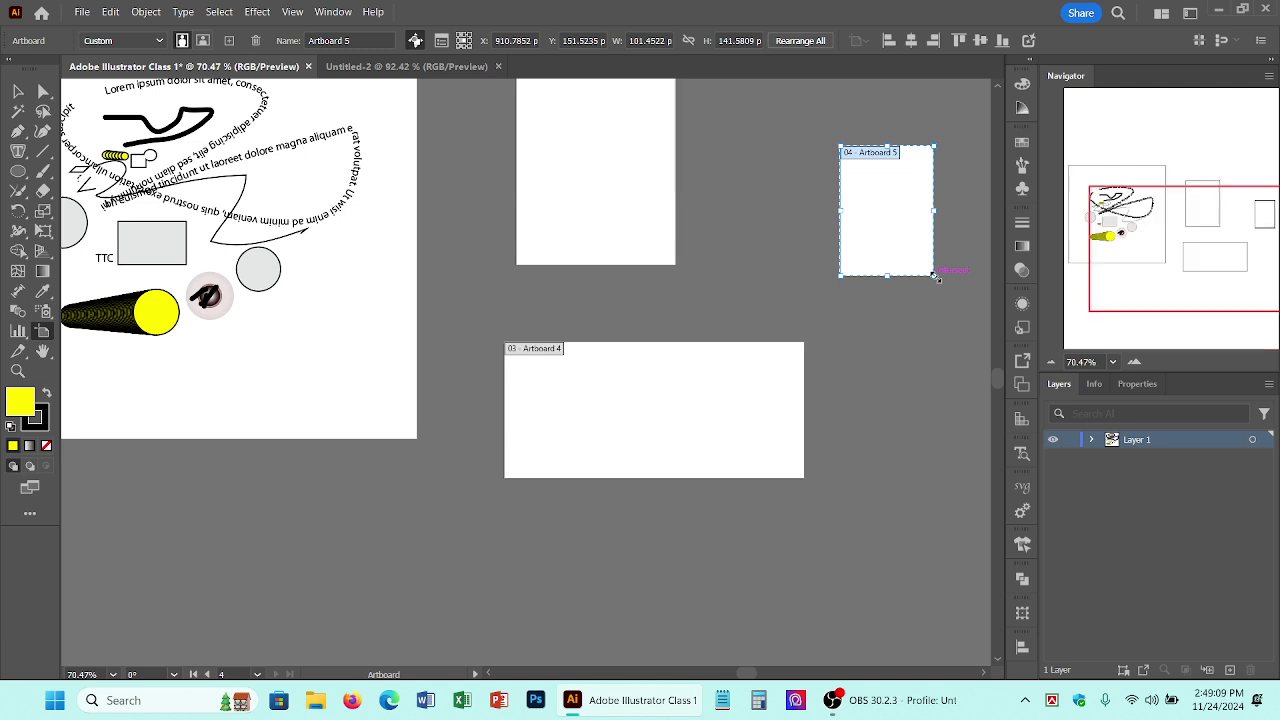
Step: Delete the wide artboard and the smallest artboard, keeping the one drawn beside the artwork
left_click(723, 406)
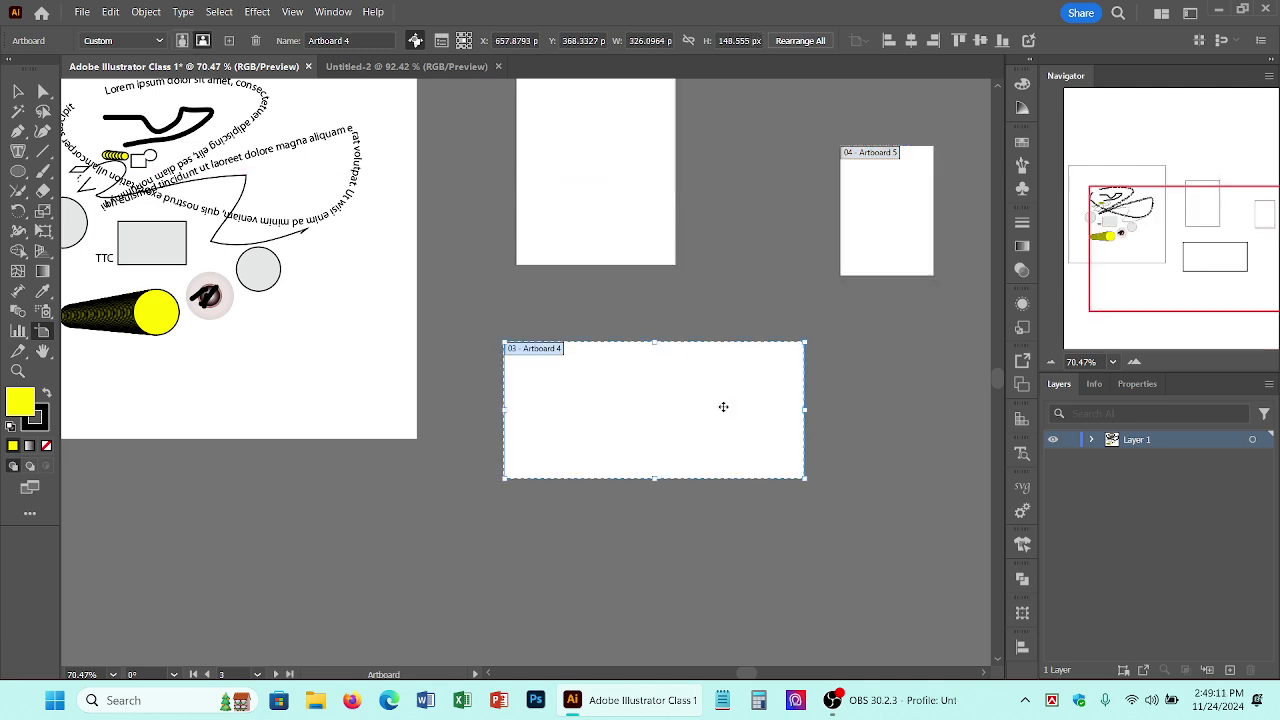
key("Delete")
left_click(897, 225)
key("Delete")
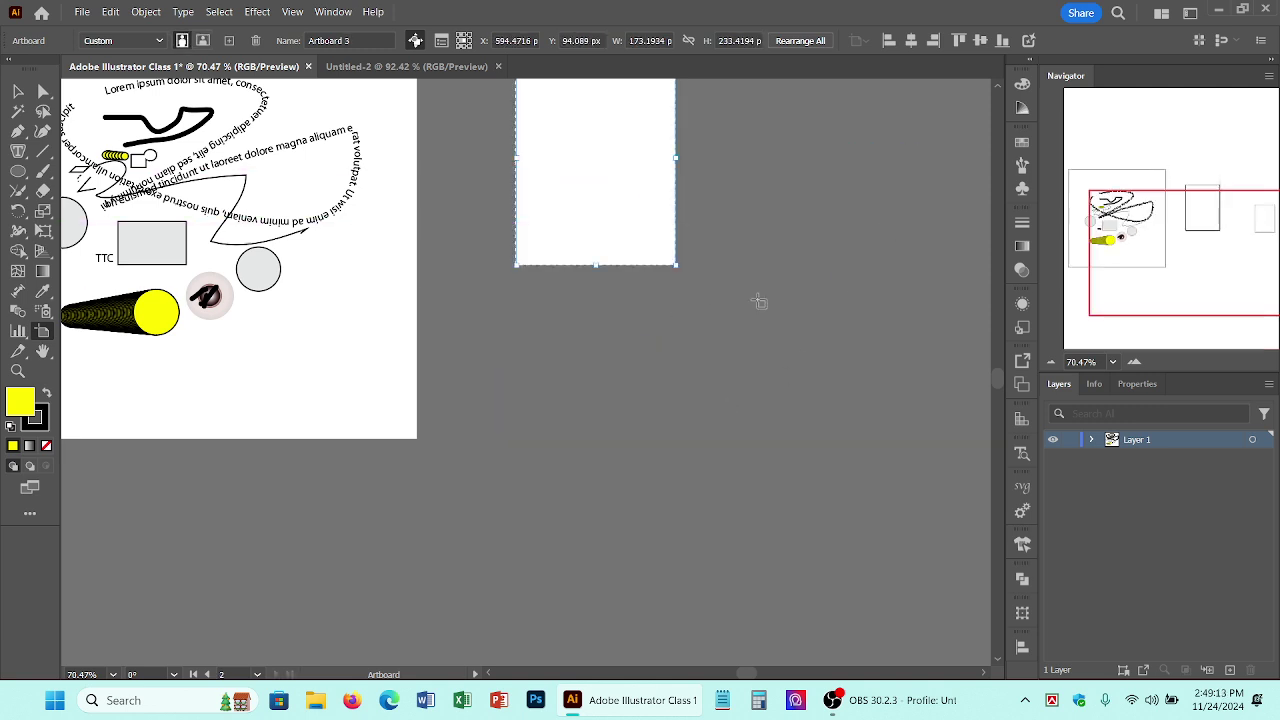
Step: Set the remaining empty artboard's width to 300 px and height to 300 px
scroll(711, 373, "up", 2)
scroll(711, 373, "up", 1)
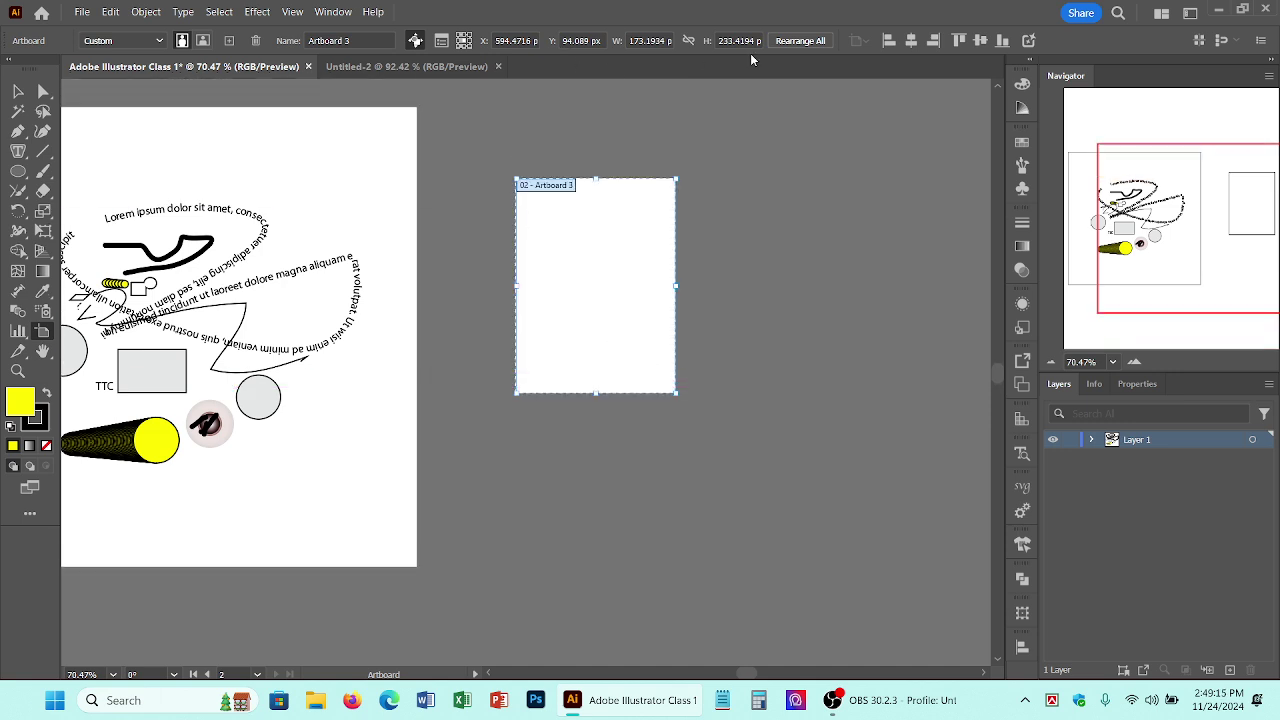
left_click(647, 40)
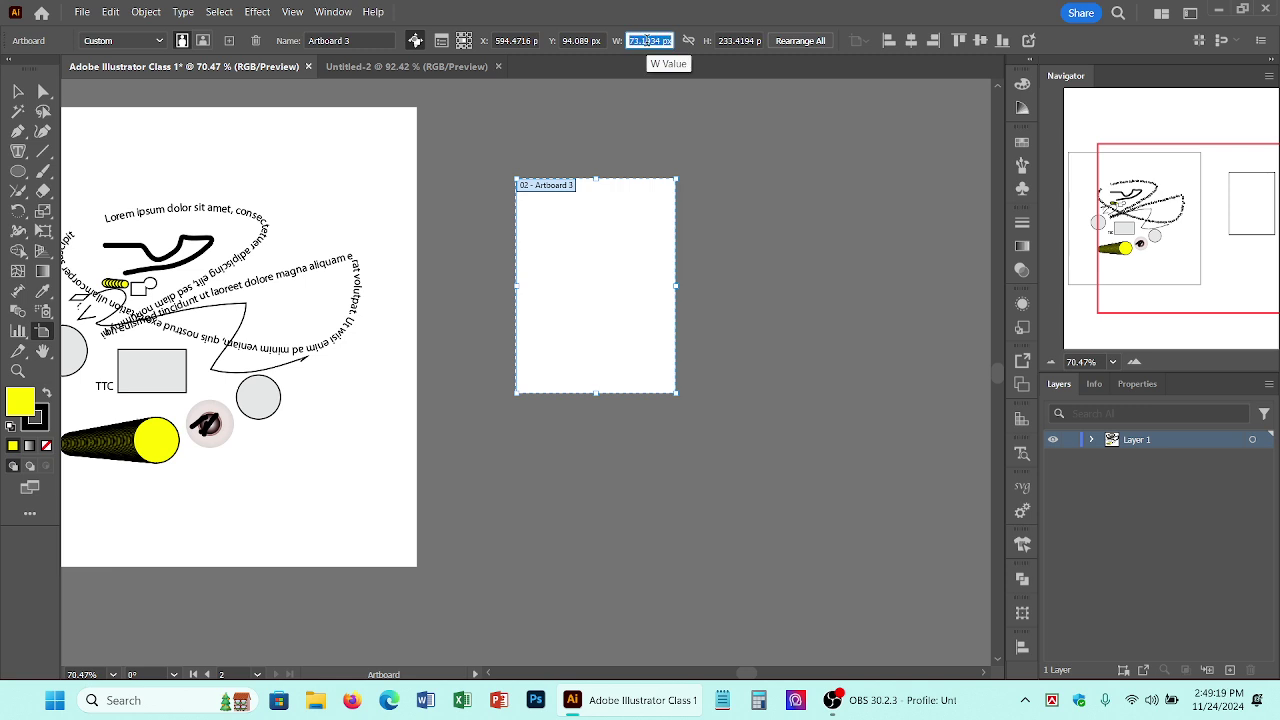
type("300")
key("Return")
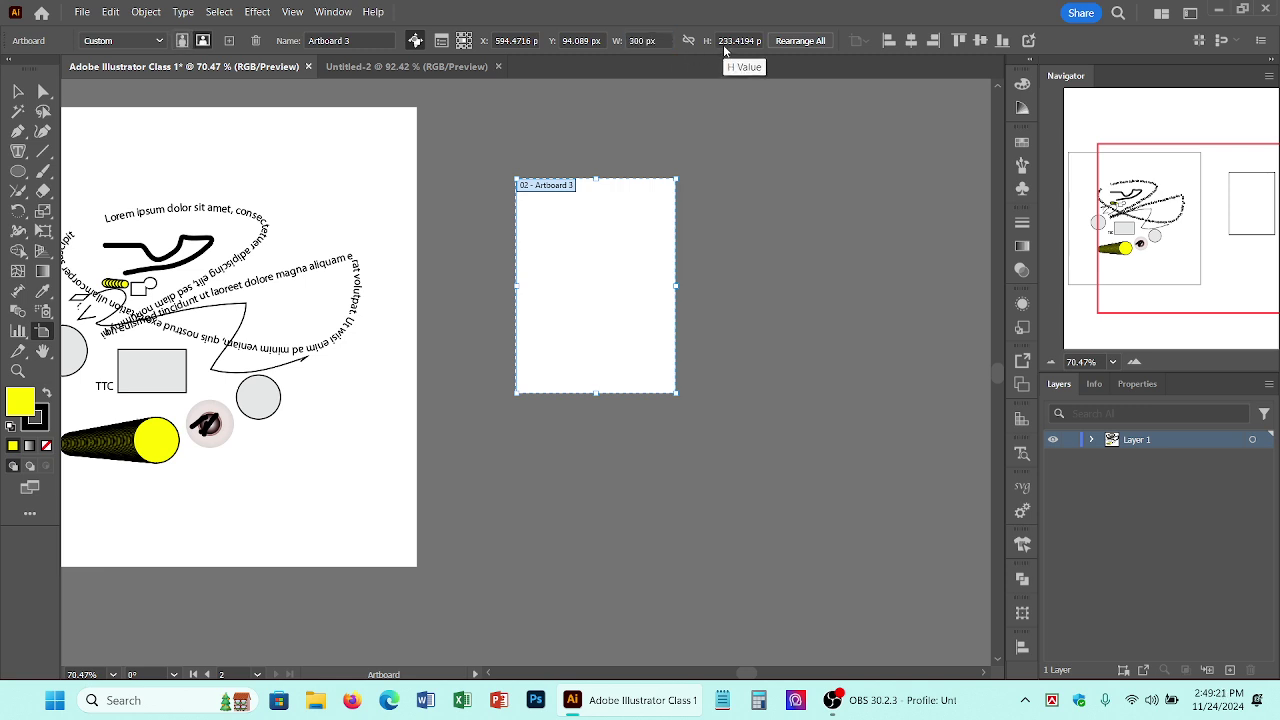
left_click(738, 40)
type("300")
key("Return")
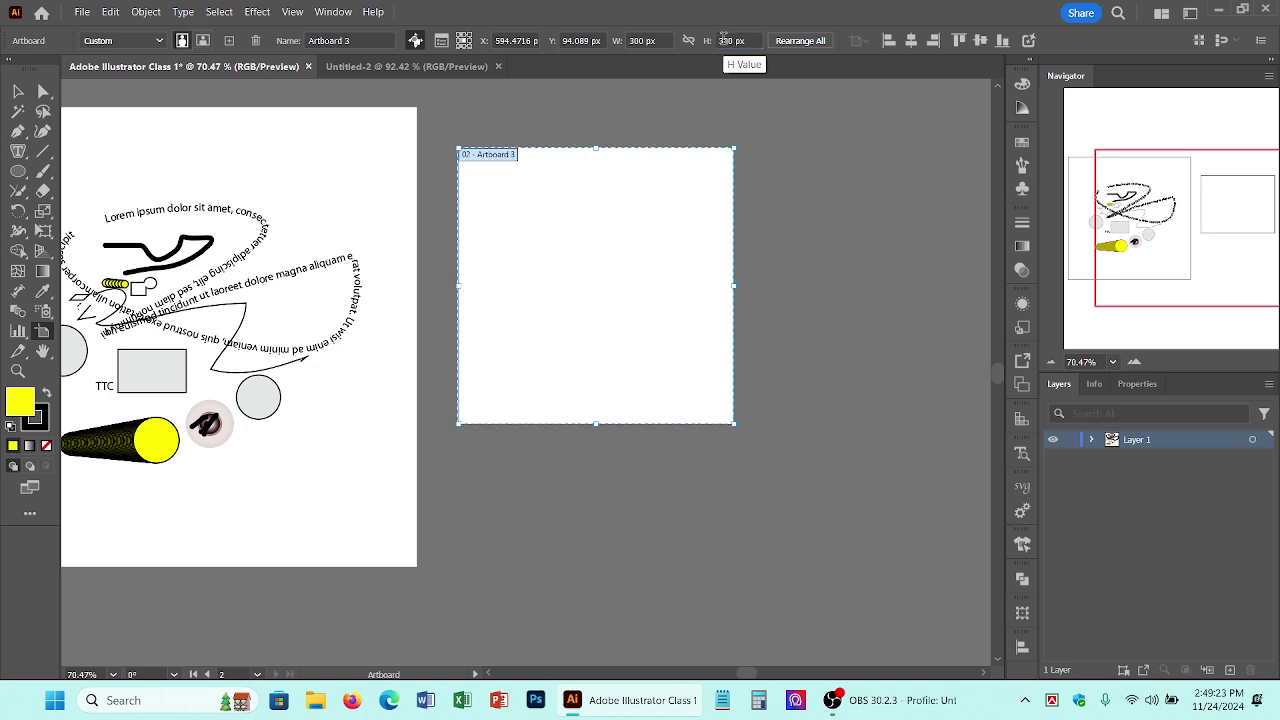
Step: Set Artboard 1, which holds the artwork, to a width of 300 px and a height of 300 px
left_click(345, 216)
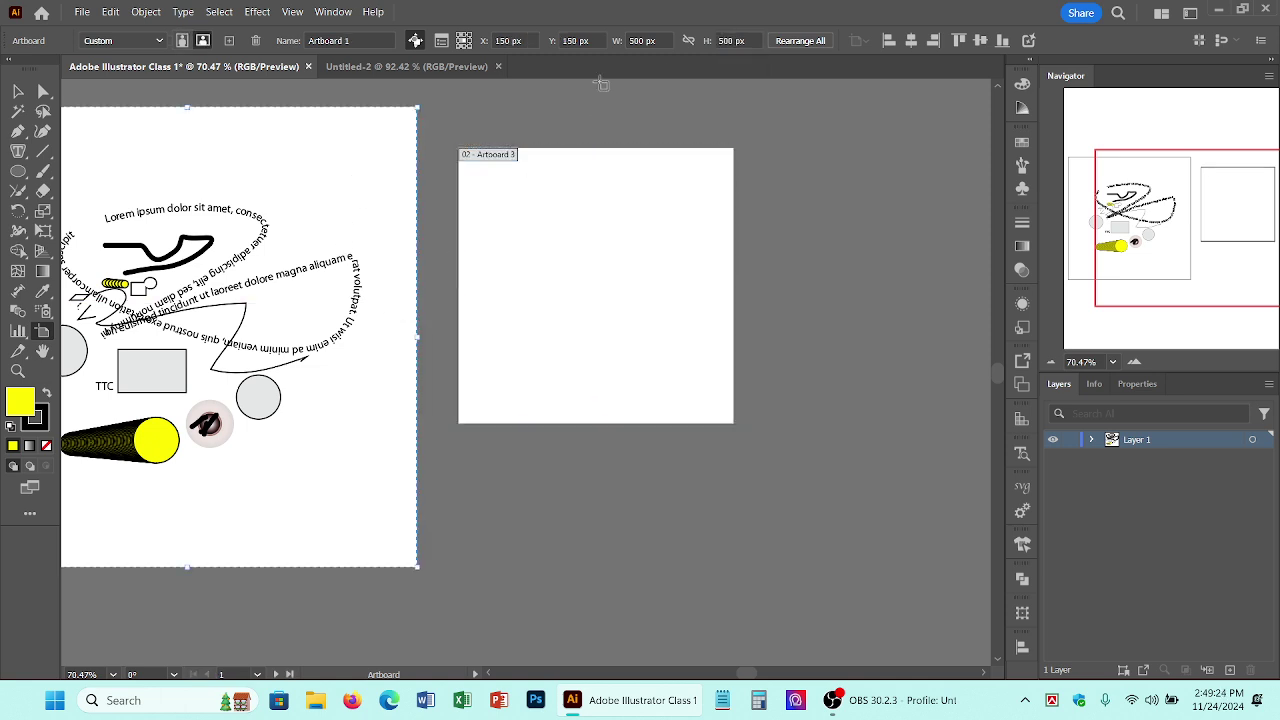
left_click(642, 40)
type("300")
key("Return")
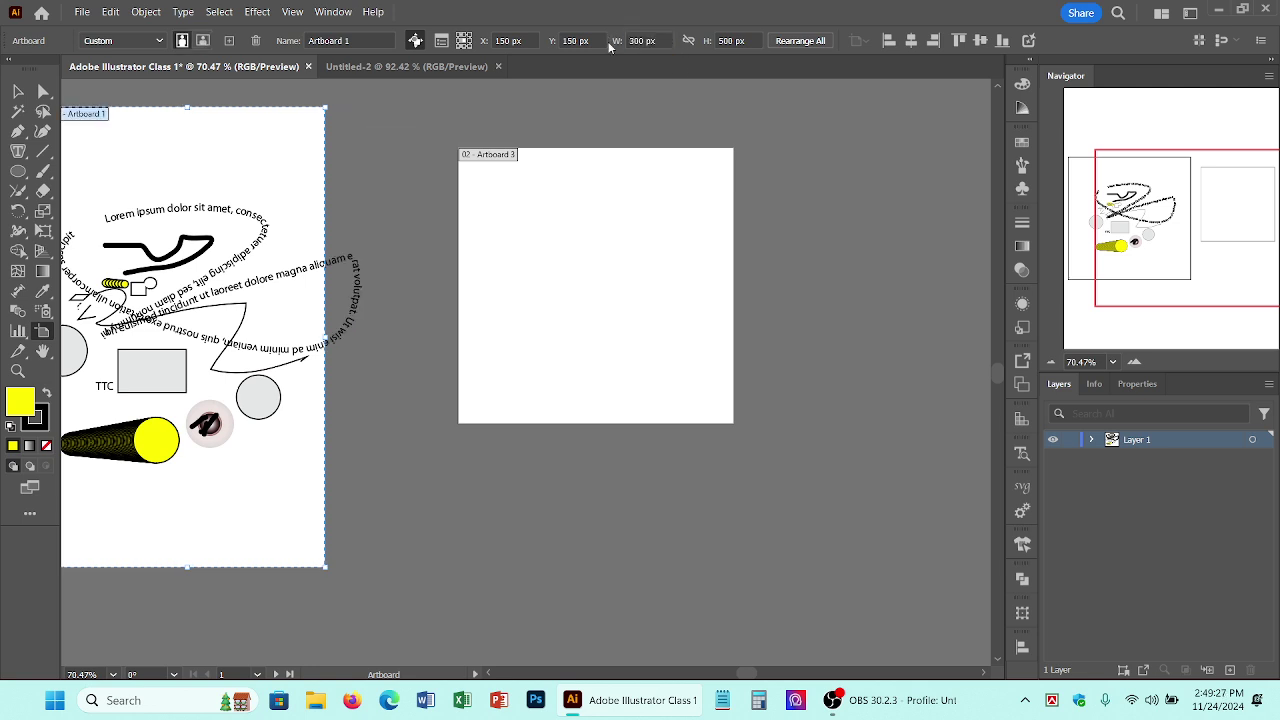
left_click(734, 40)
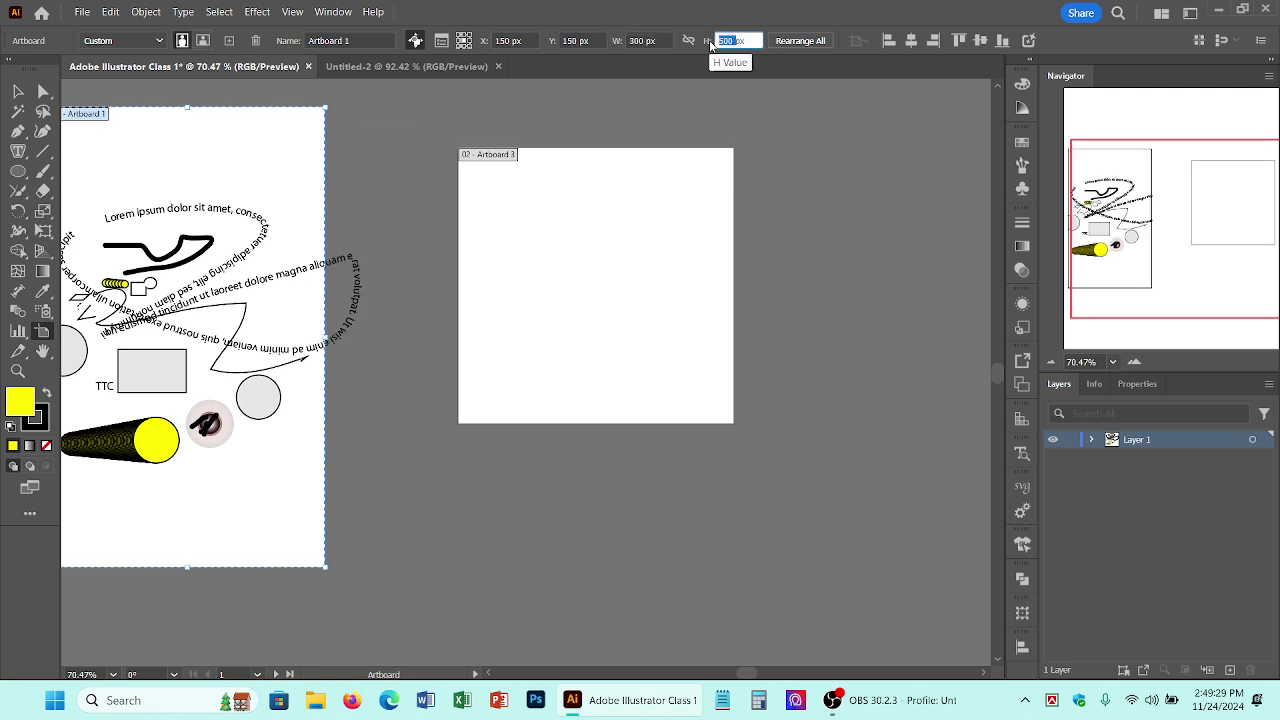
type("300")
key("Return")
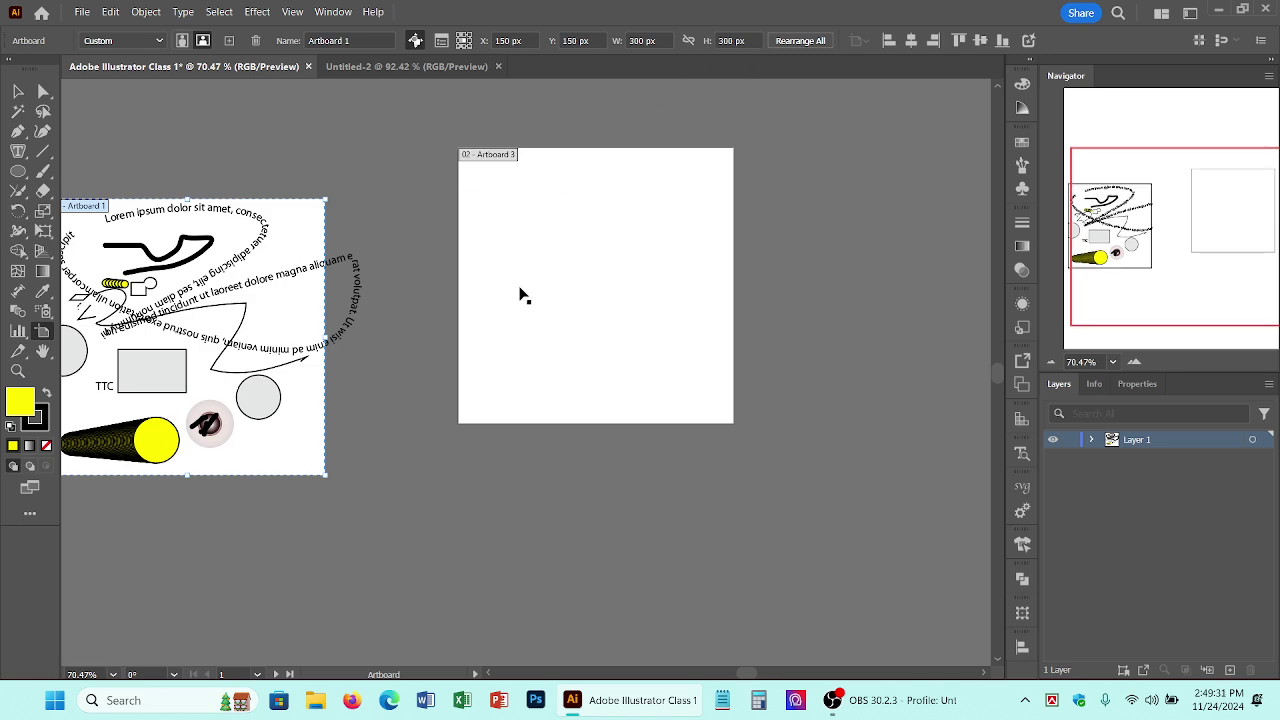
Step: Move the empty artboard closer to Artboard 1 with their top edges aligned, and switch to the Hand tool
left_click_drag(386, 426, 580, 413)
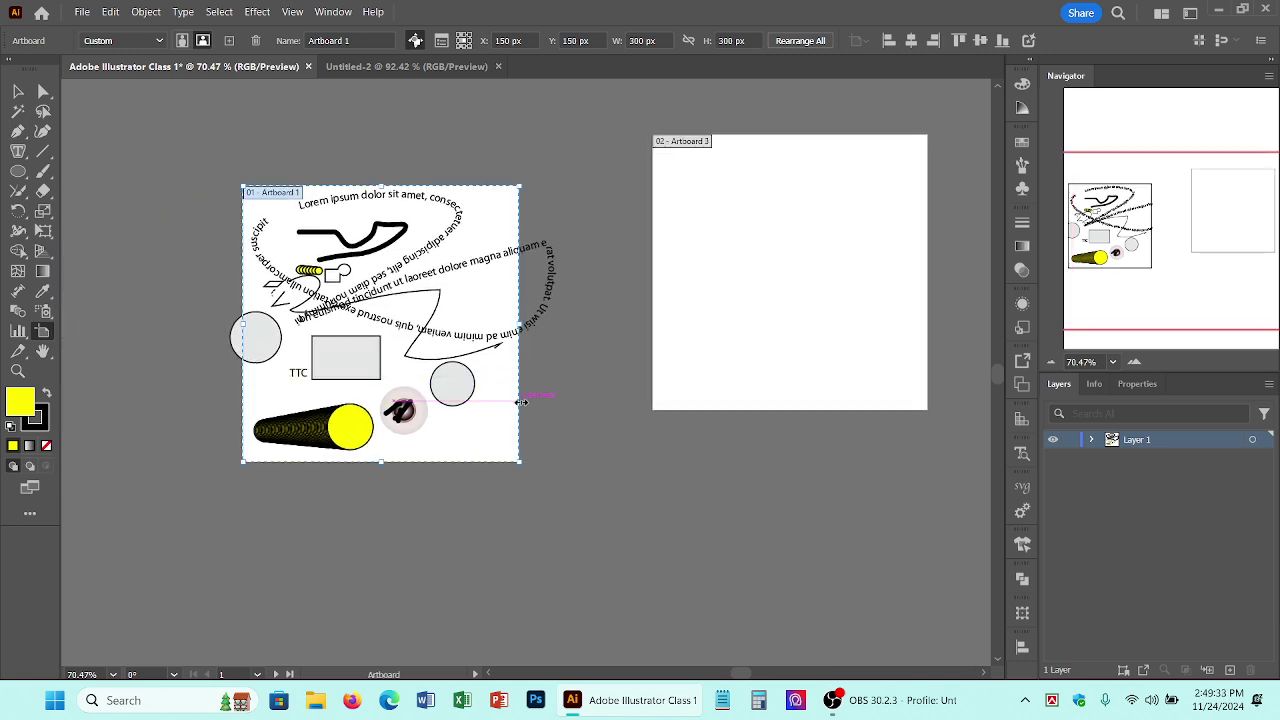
left_click_drag(474, 412, 562, 362)
left_click_drag(692, 333, 648, 424)
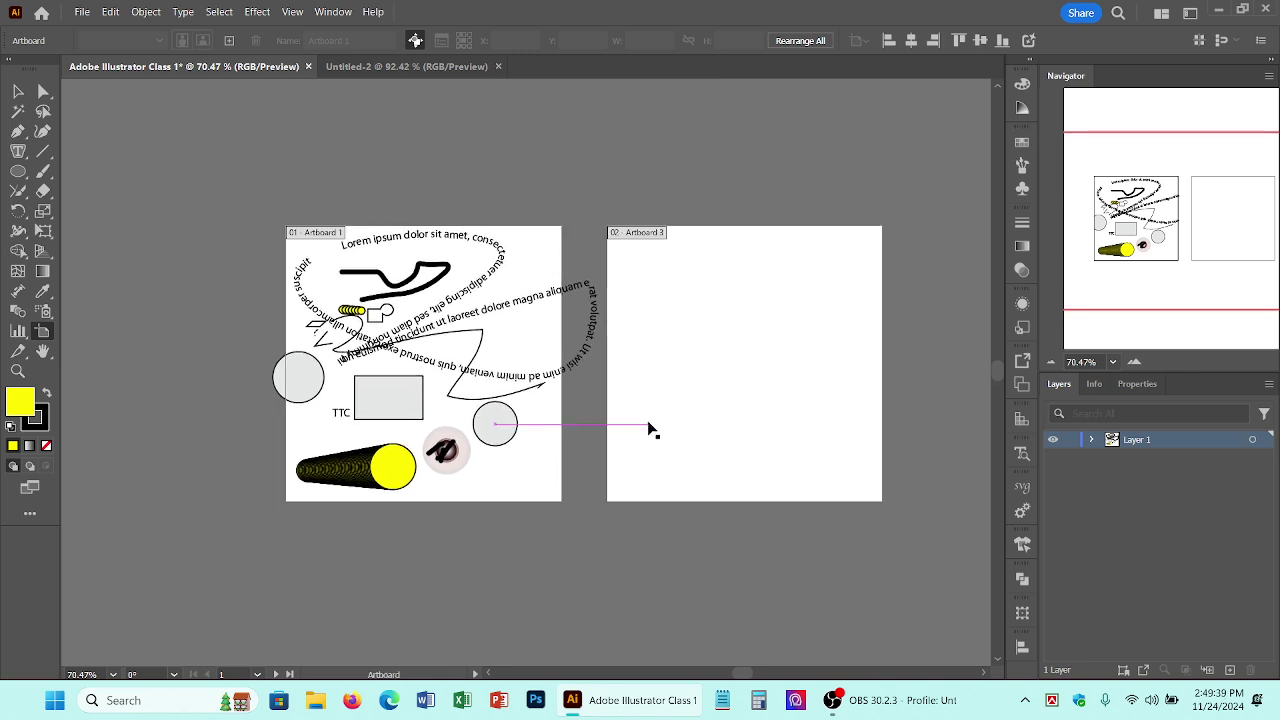
left_click(42, 351)
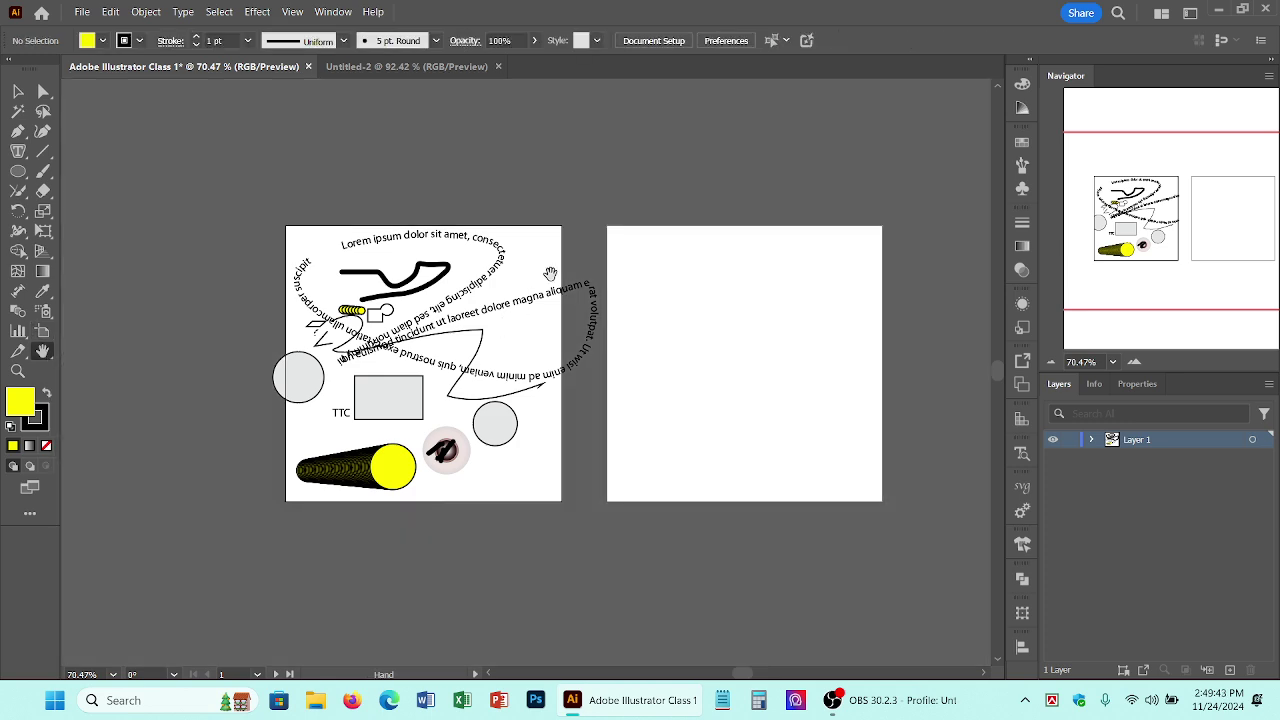
Step: Pan across both artboards with the Hand tool and temporary hand panning, and zoom in around the empty artboard
left_click_drag(551, 277, 546, 192)
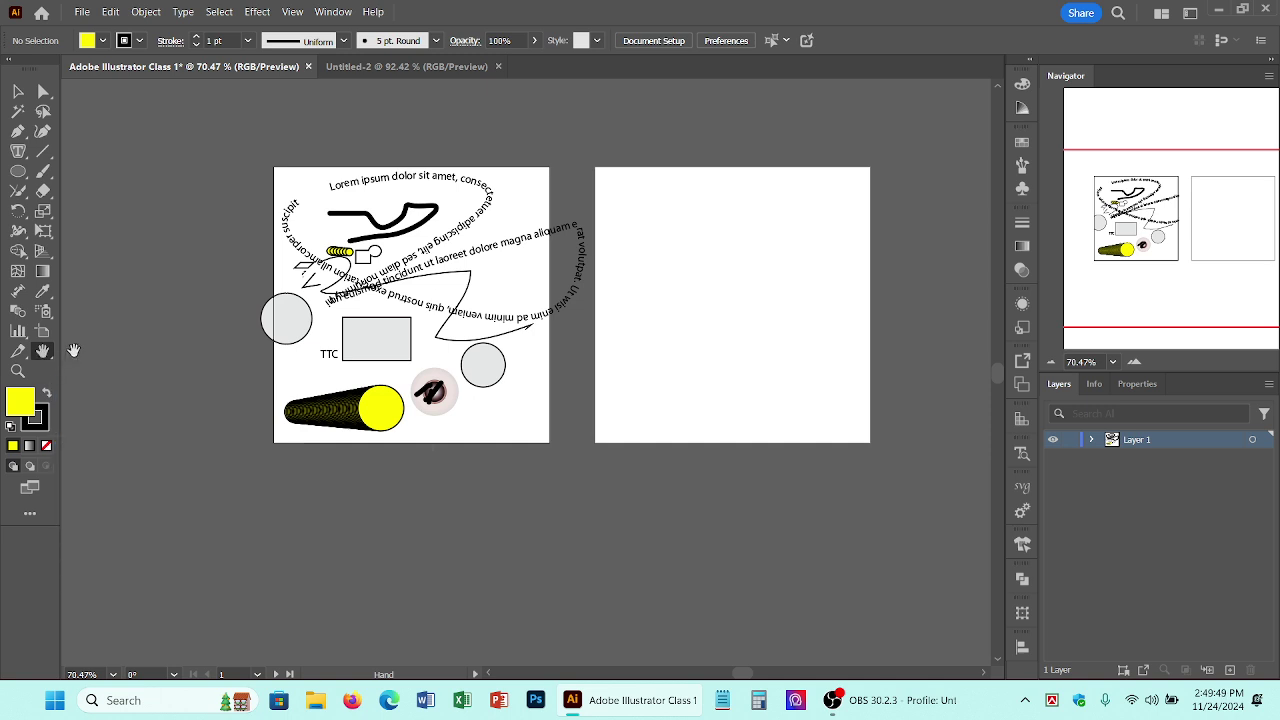
left_click(20, 91)
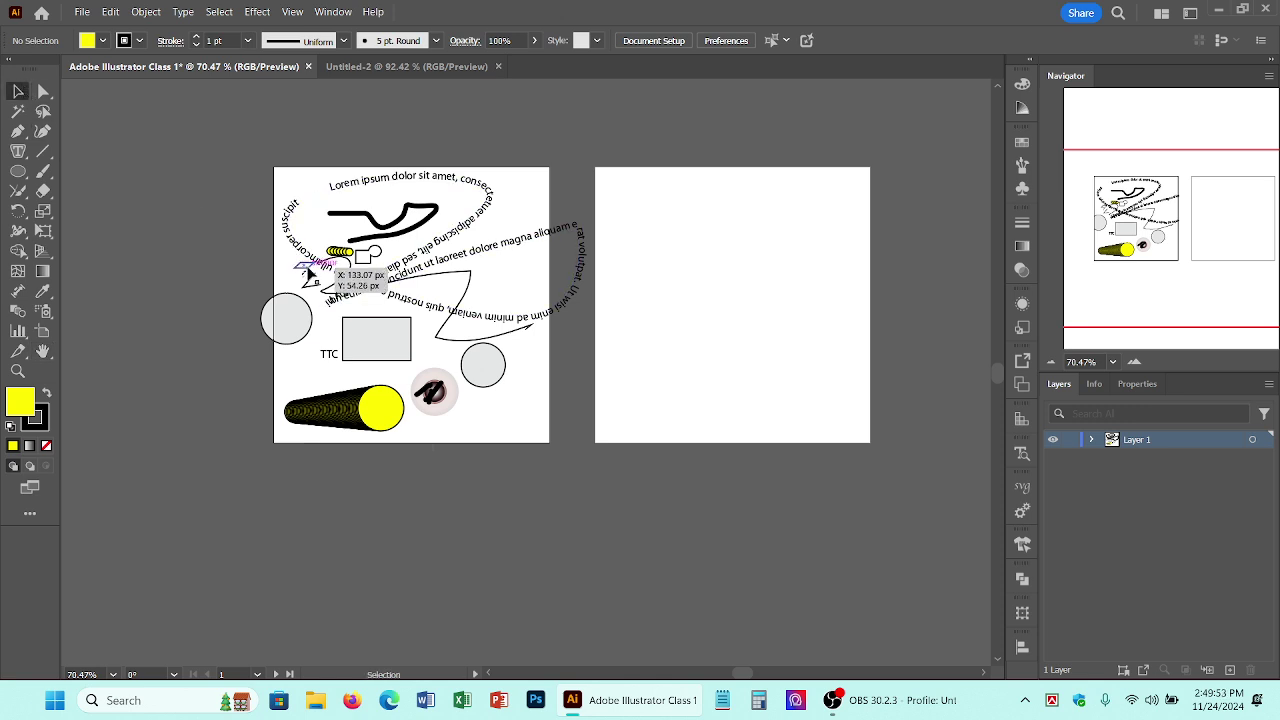
key("space")
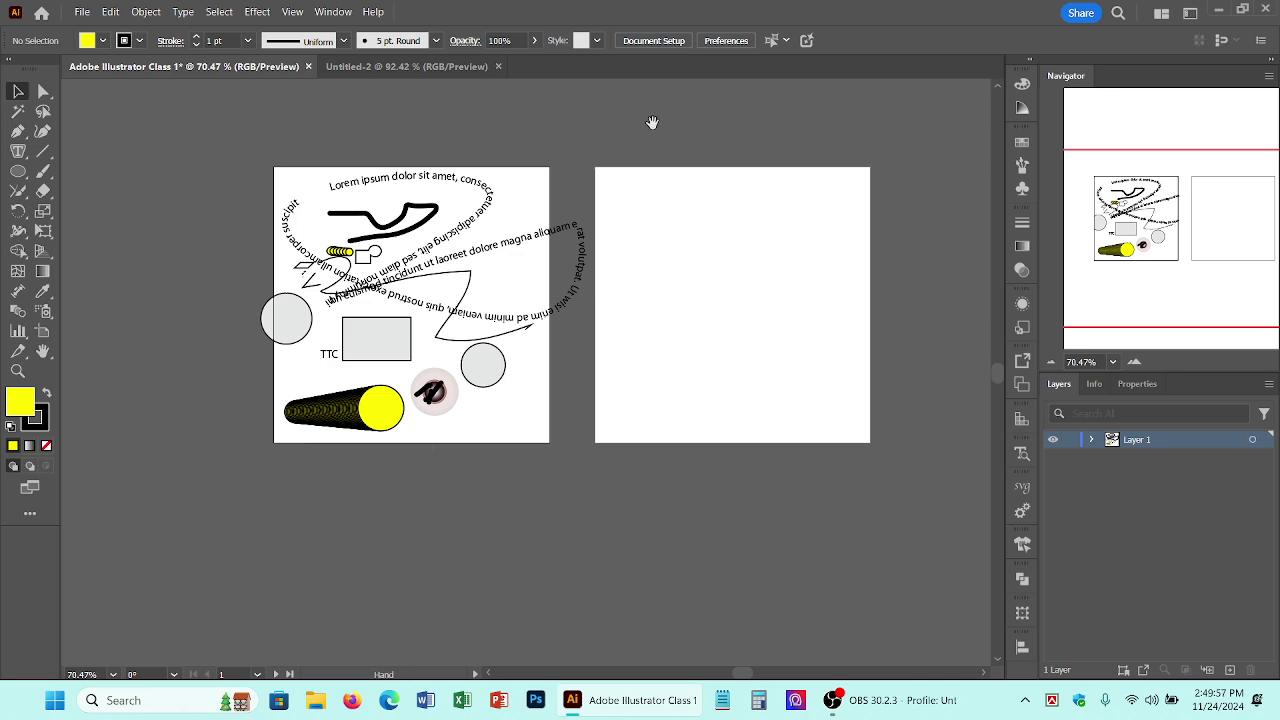
left_click_drag(788, 259, 728, 233)
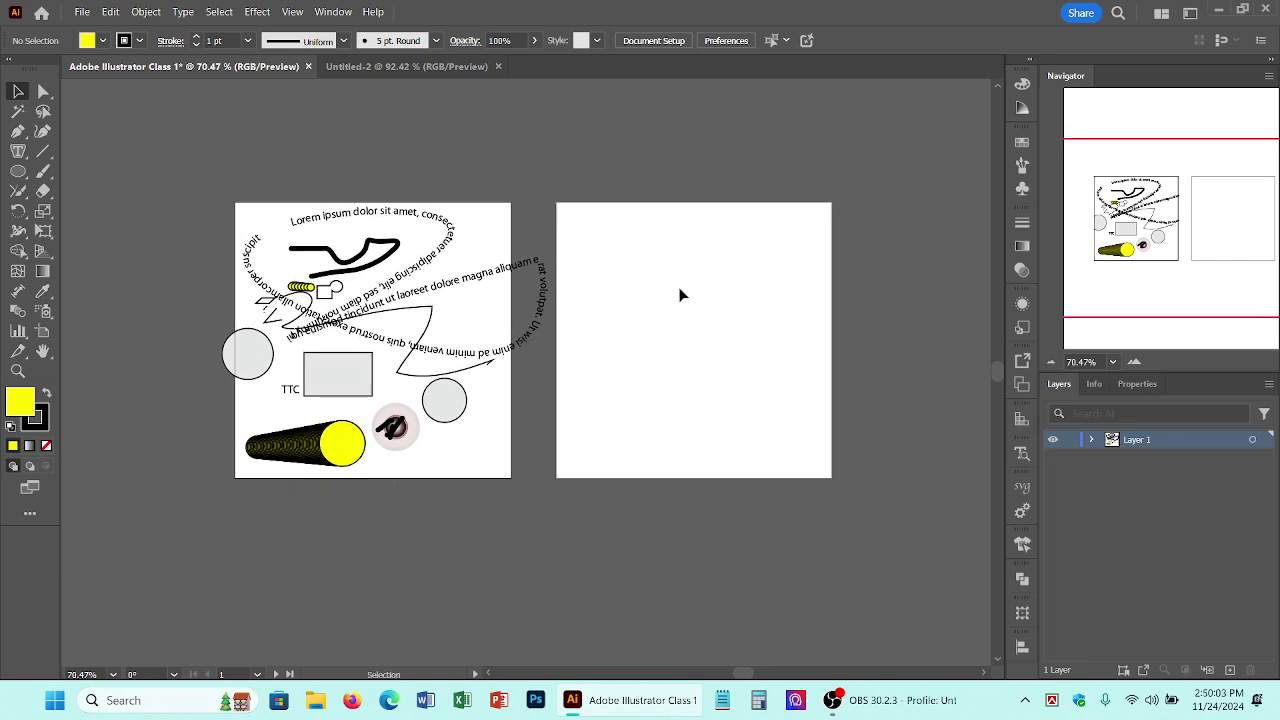
left_click_drag(670, 307, 614, 263)
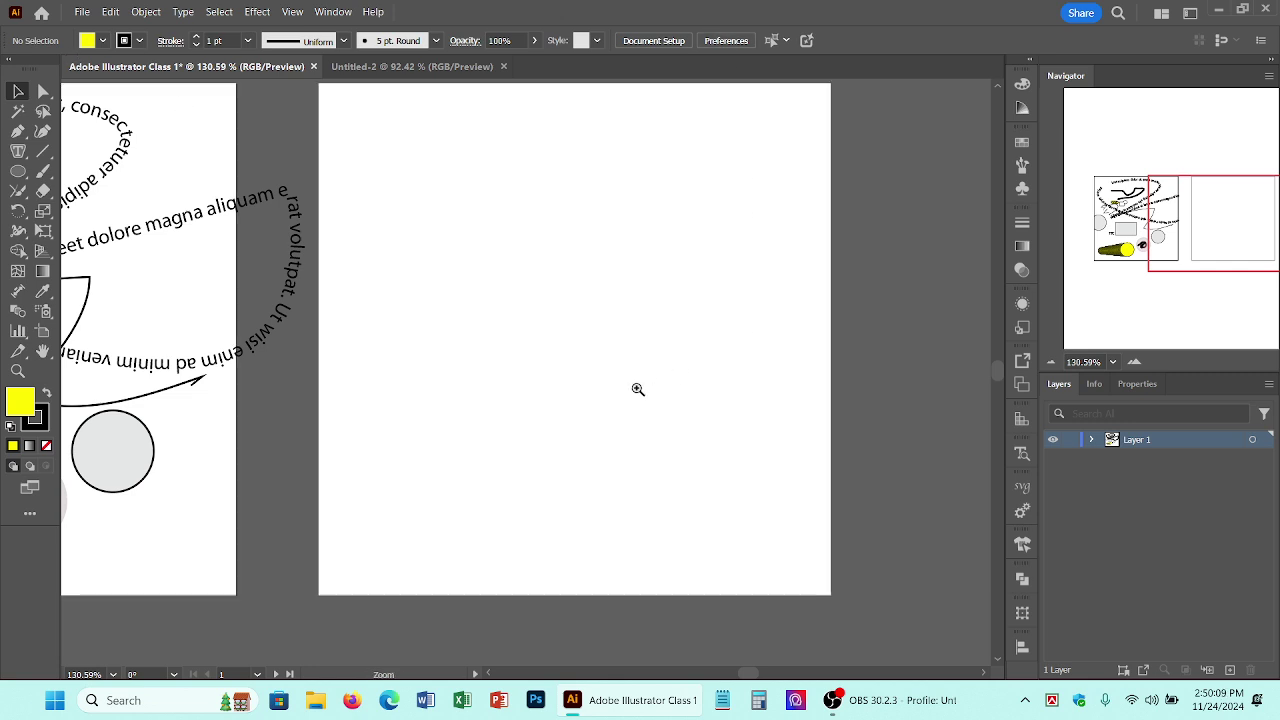
left_click_drag(637, 389, 595, 361)
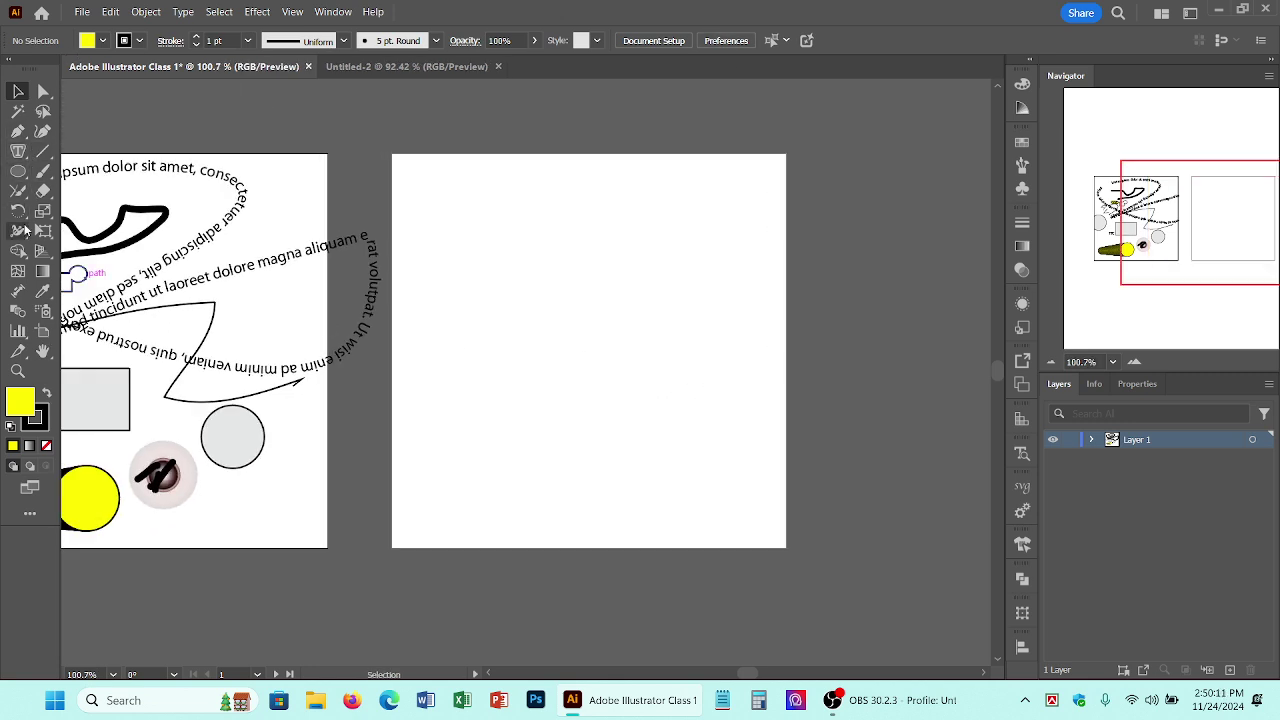
Step: Set both the fill and the stroke to None for new shapes
left_click(18, 170)
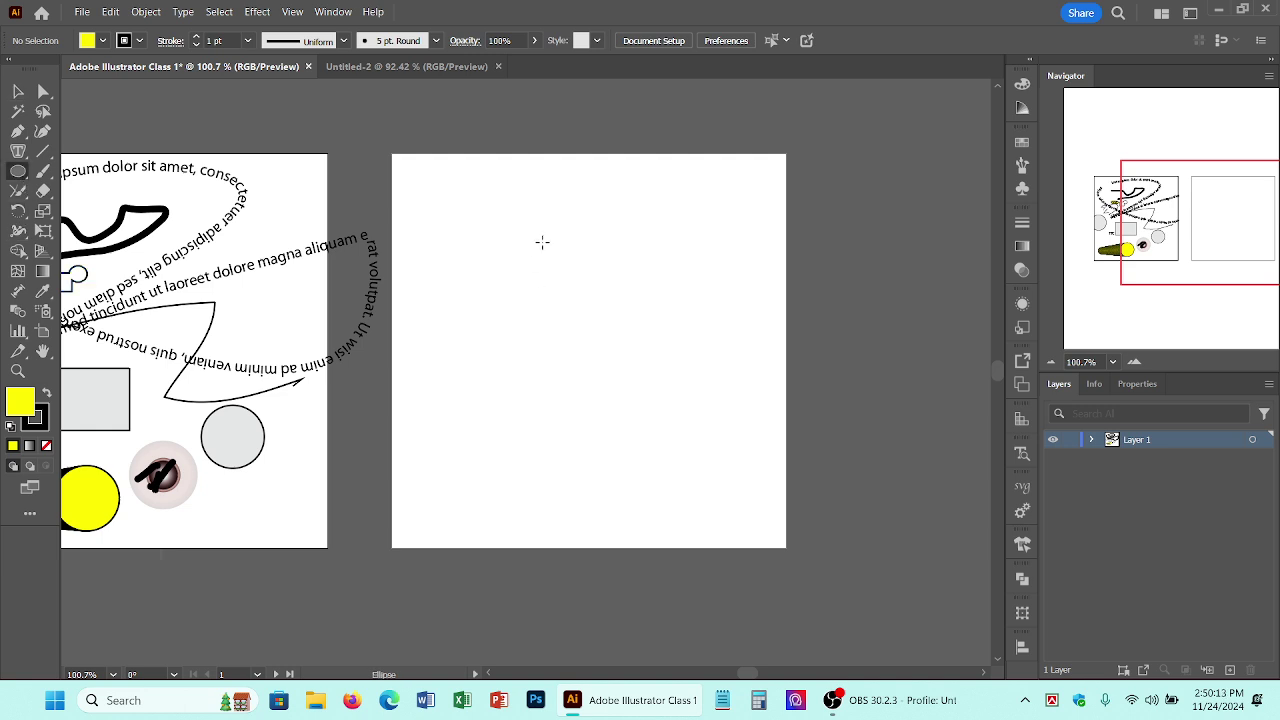
left_click(102, 40)
left_click(16, 104)
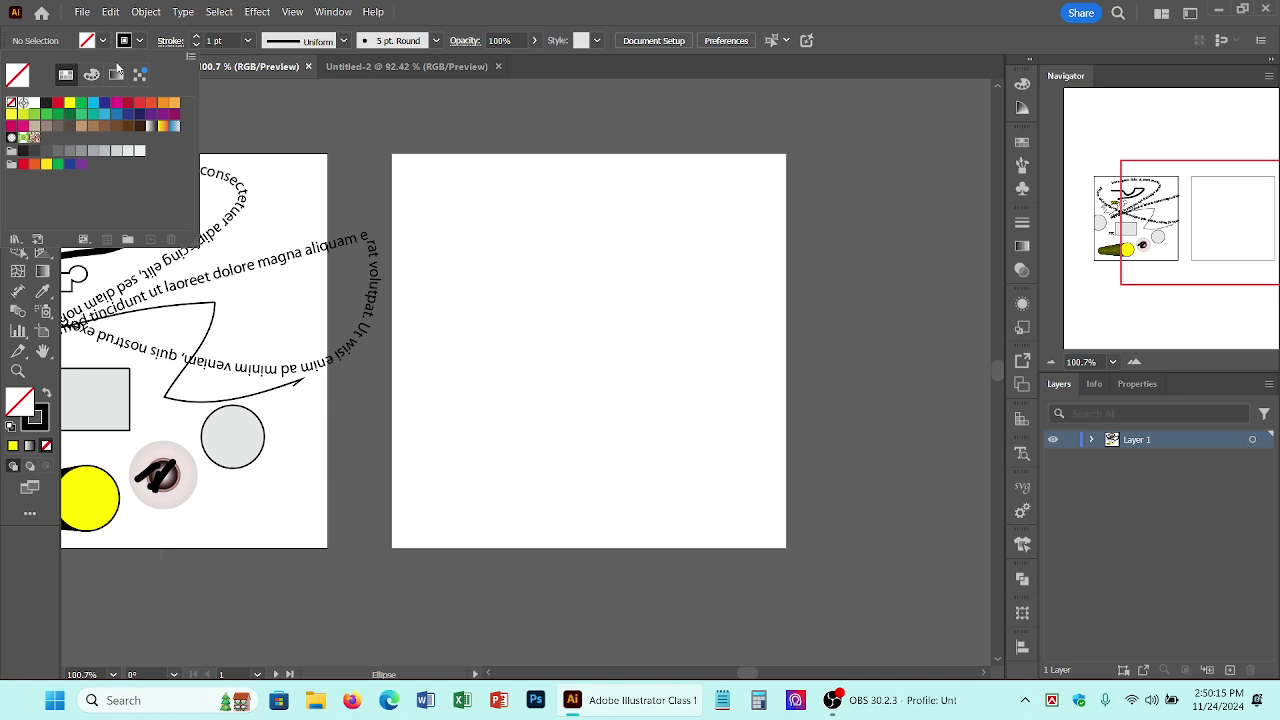
left_click(140, 40)
left_click(16, 104)
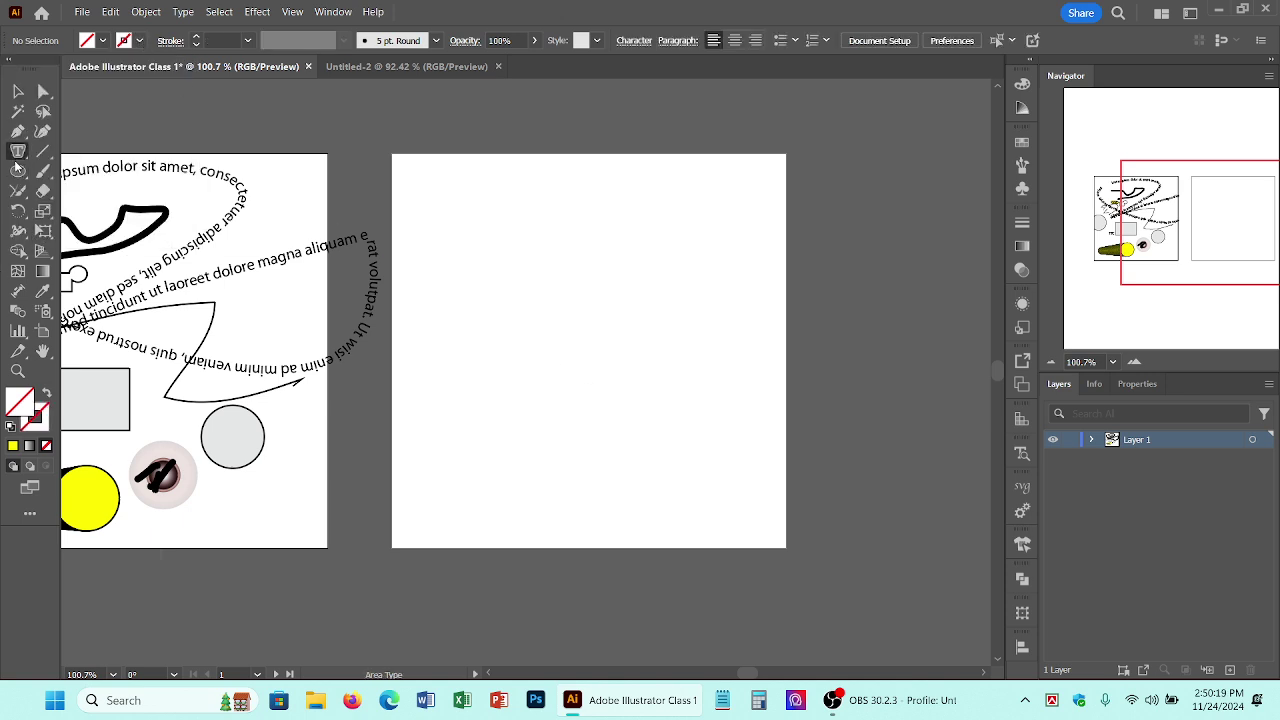
Step: Draw a rectangle in the upper middle of the empty artboard and reselect it with a selection marquee
left_click(18, 170)
left_click(86, 174)
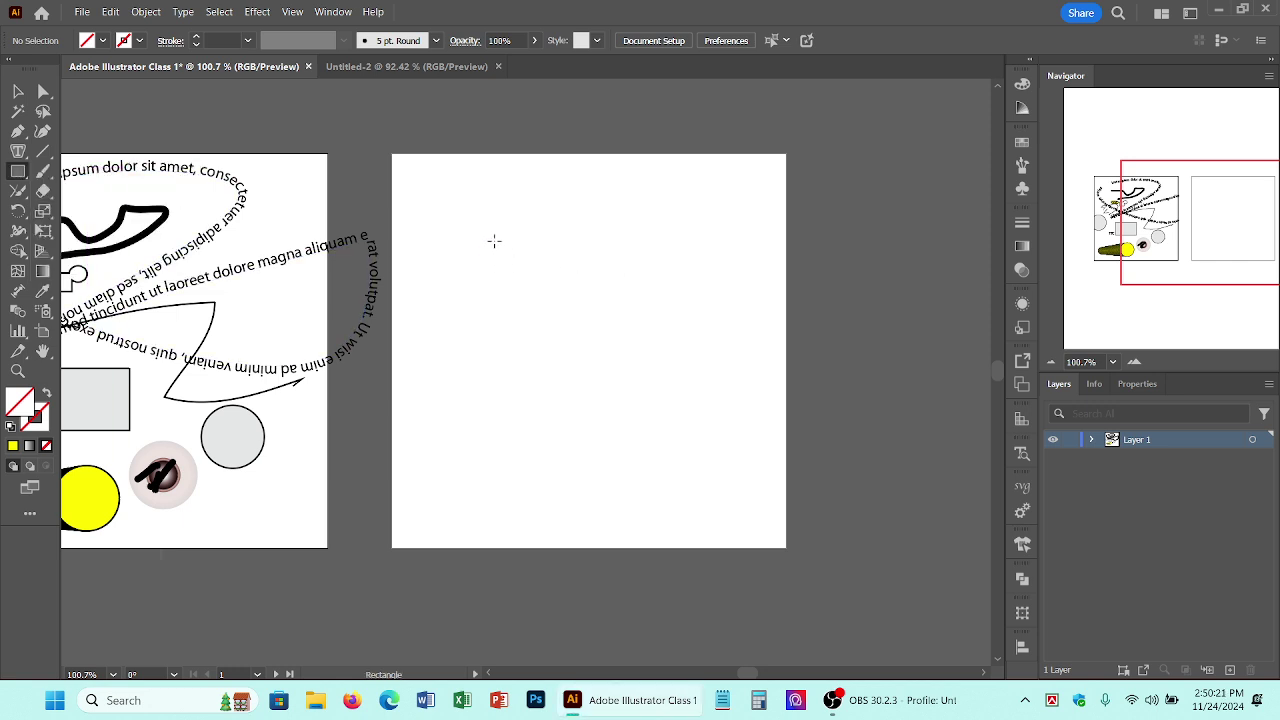
left_click_drag(495, 241, 606, 336)
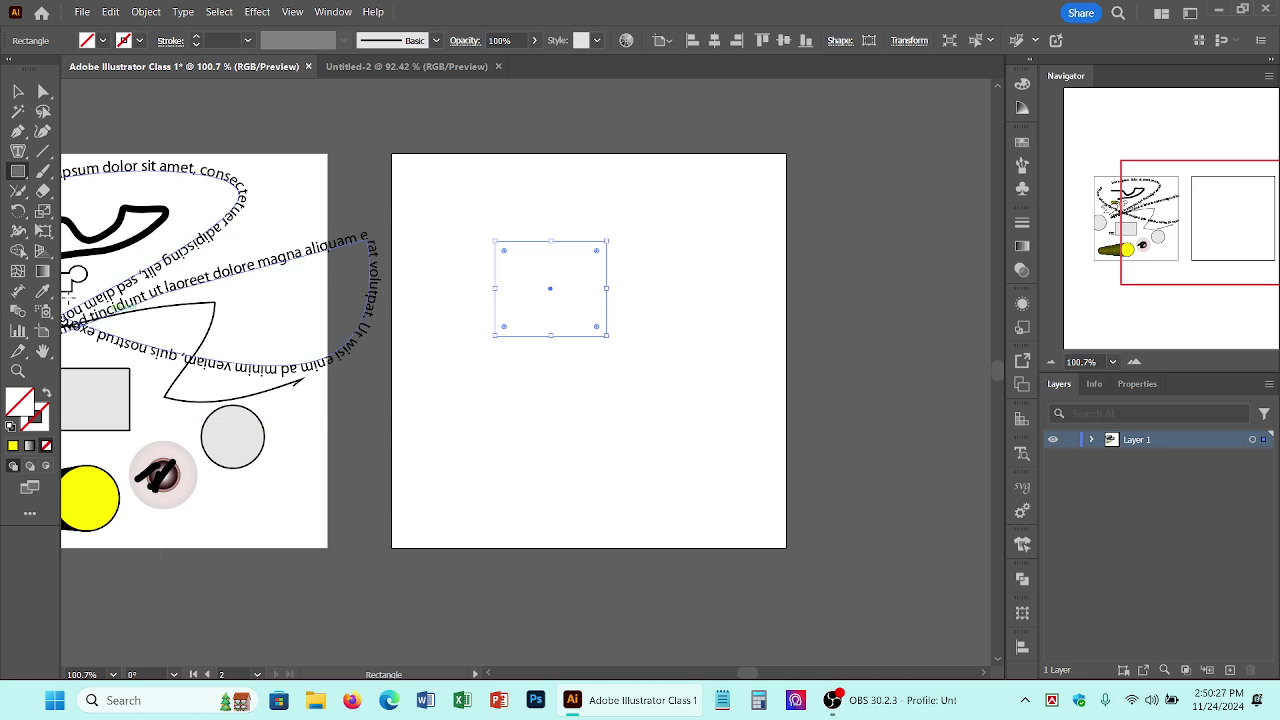
left_click(20, 92)
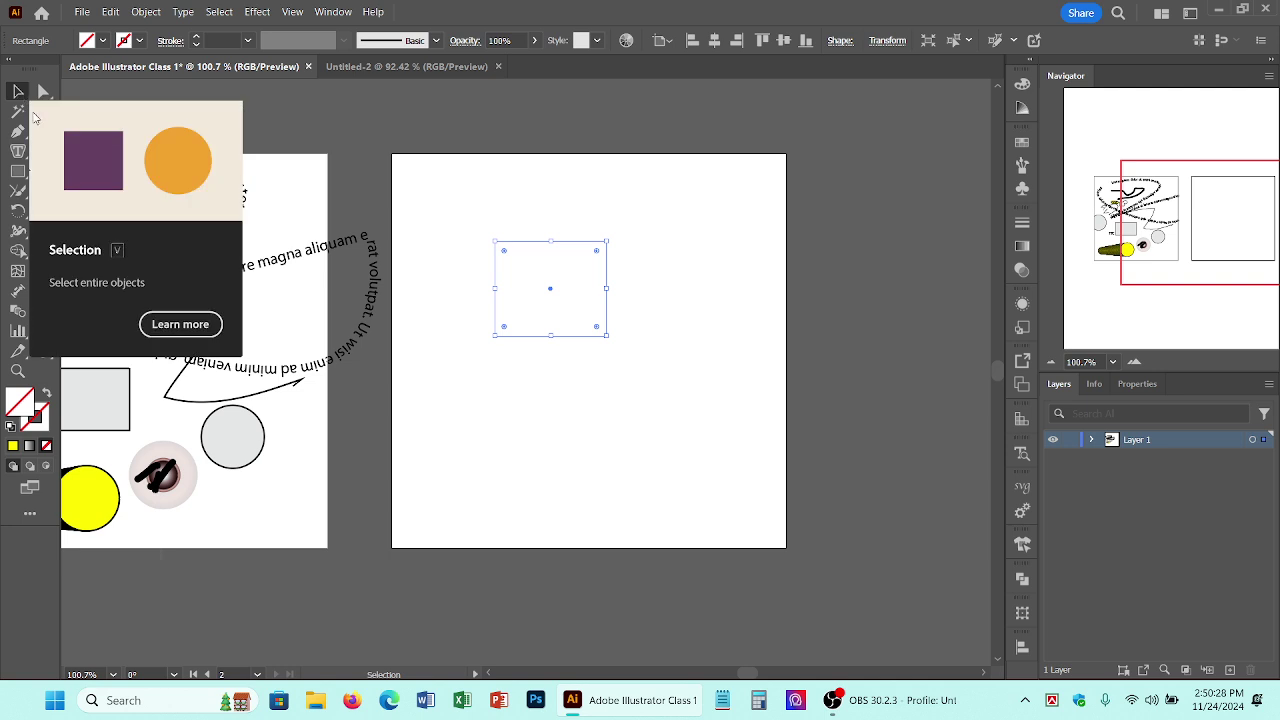
left_click(619, 142)
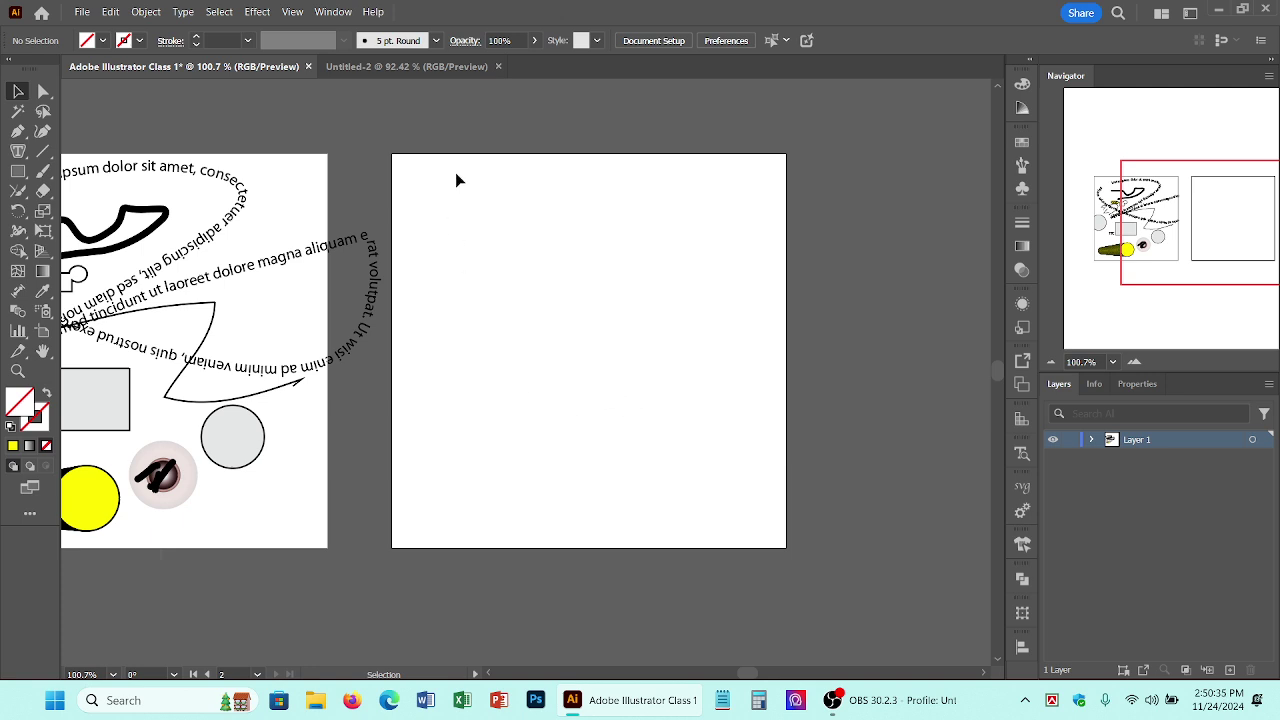
left_click_drag(456, 175, 732, 396)
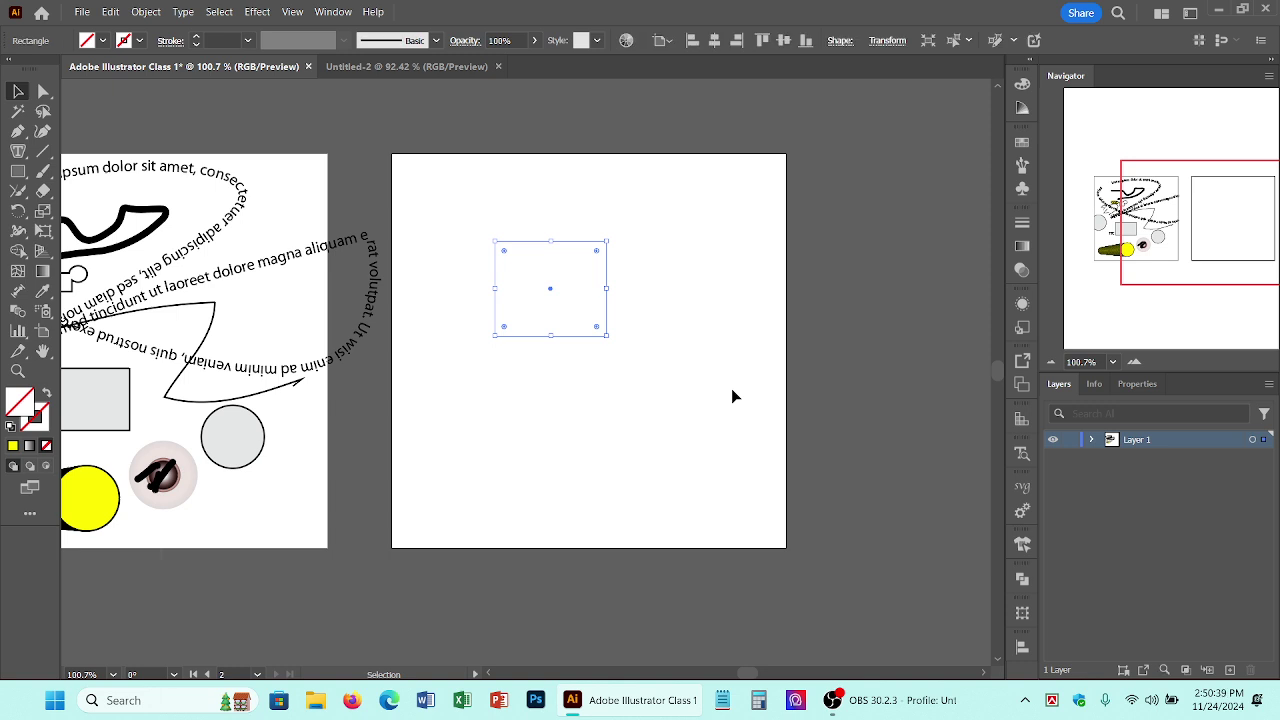
Step: Fill the selected rectangle with black, trying white first
left_click(102, 41)
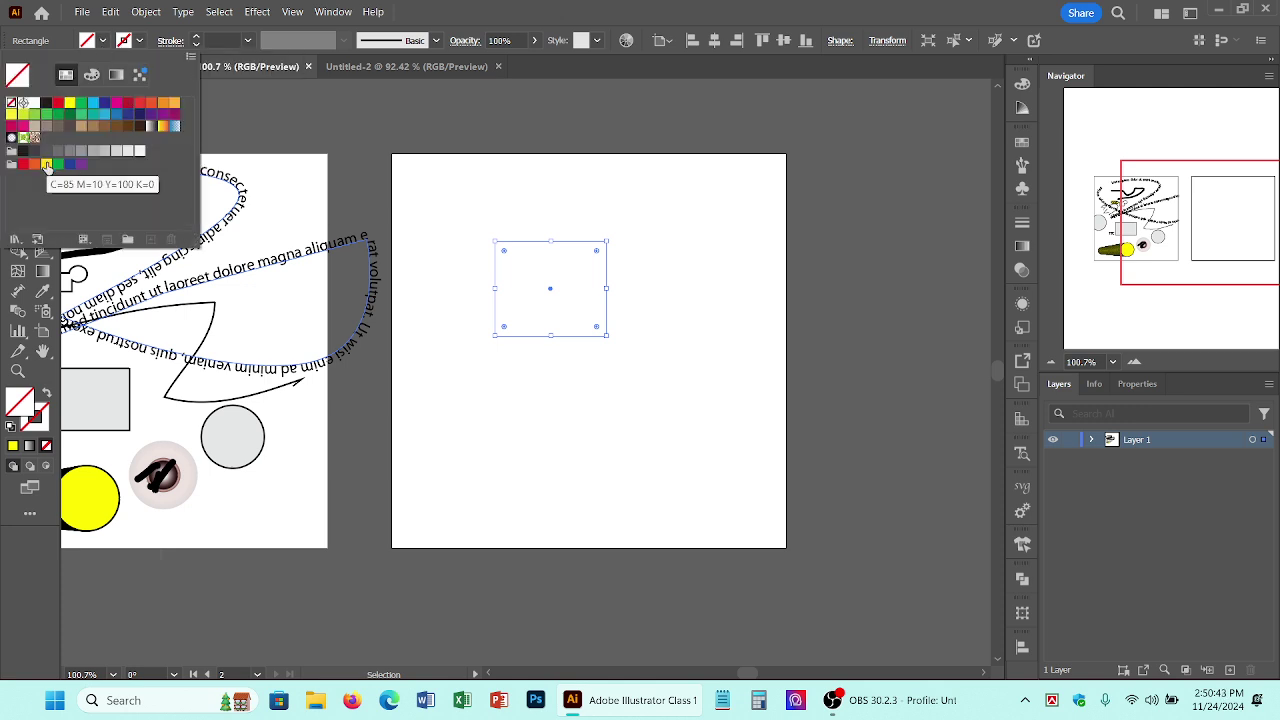
left_click(34, 103)
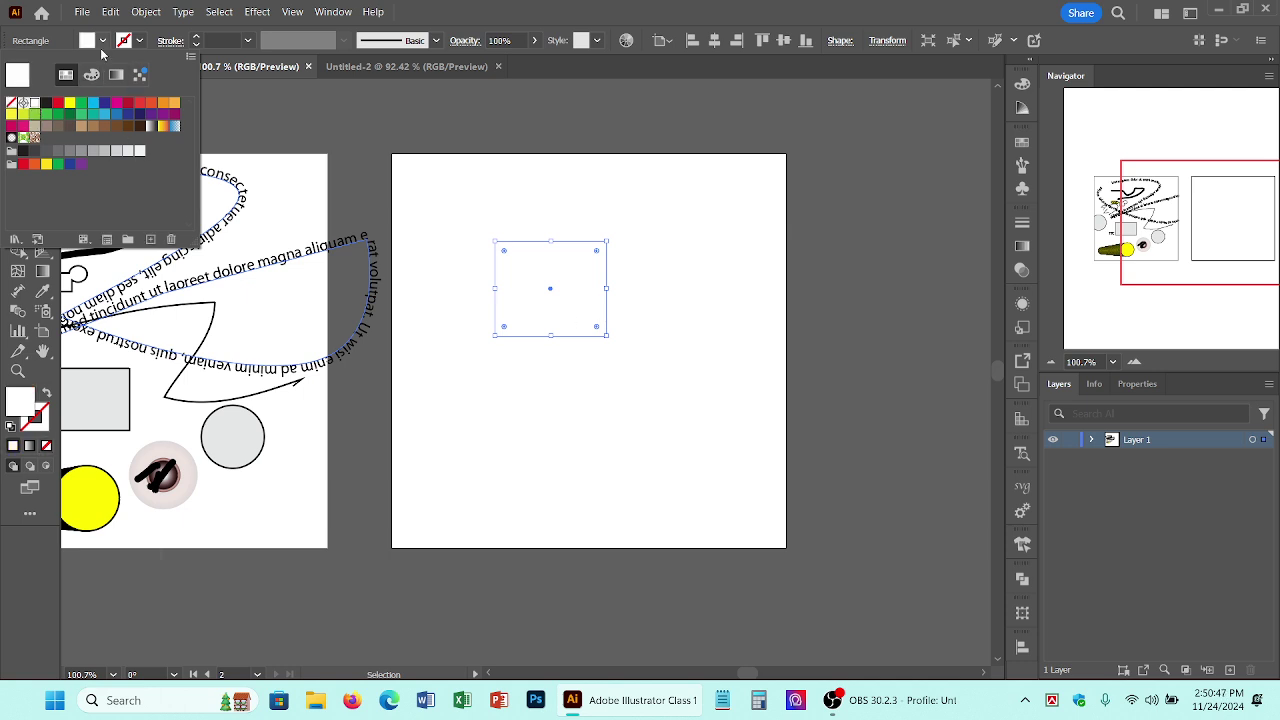
left_click(46, 104)
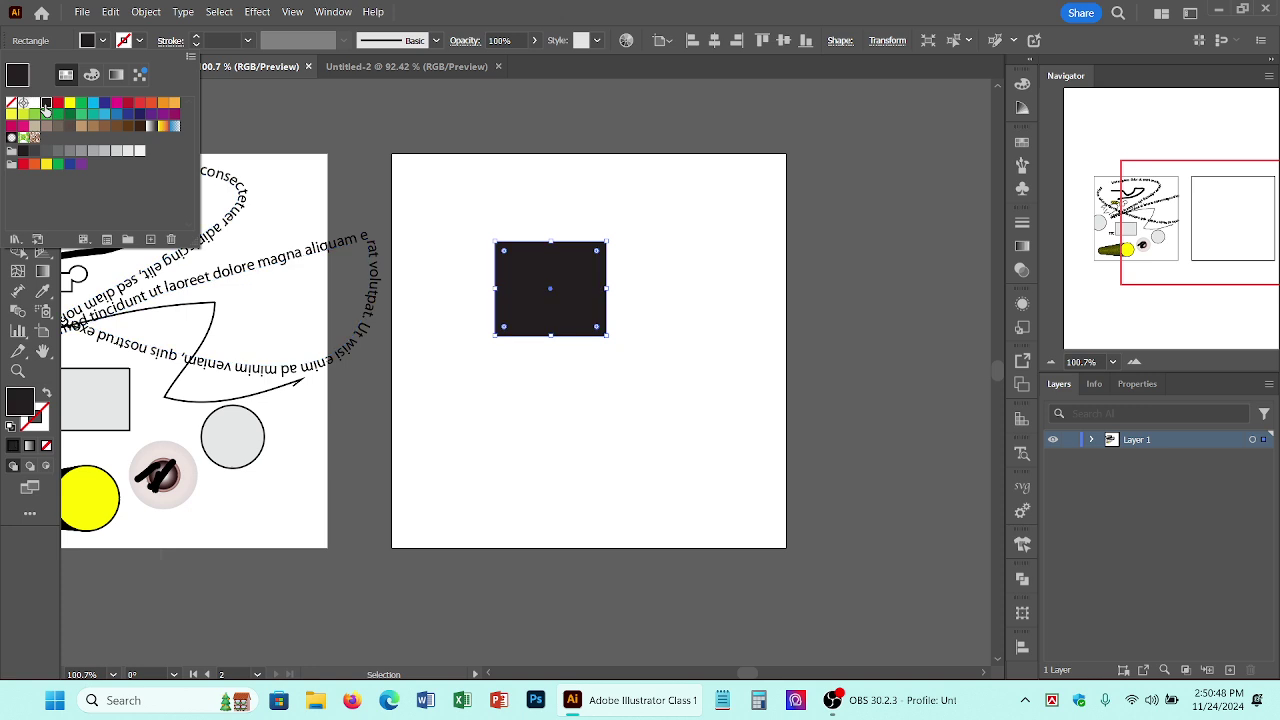
Step: Give the black rectangle a yellow stroke and inspect its outline up close
left_click(140, 46)
left_click(140, 46)
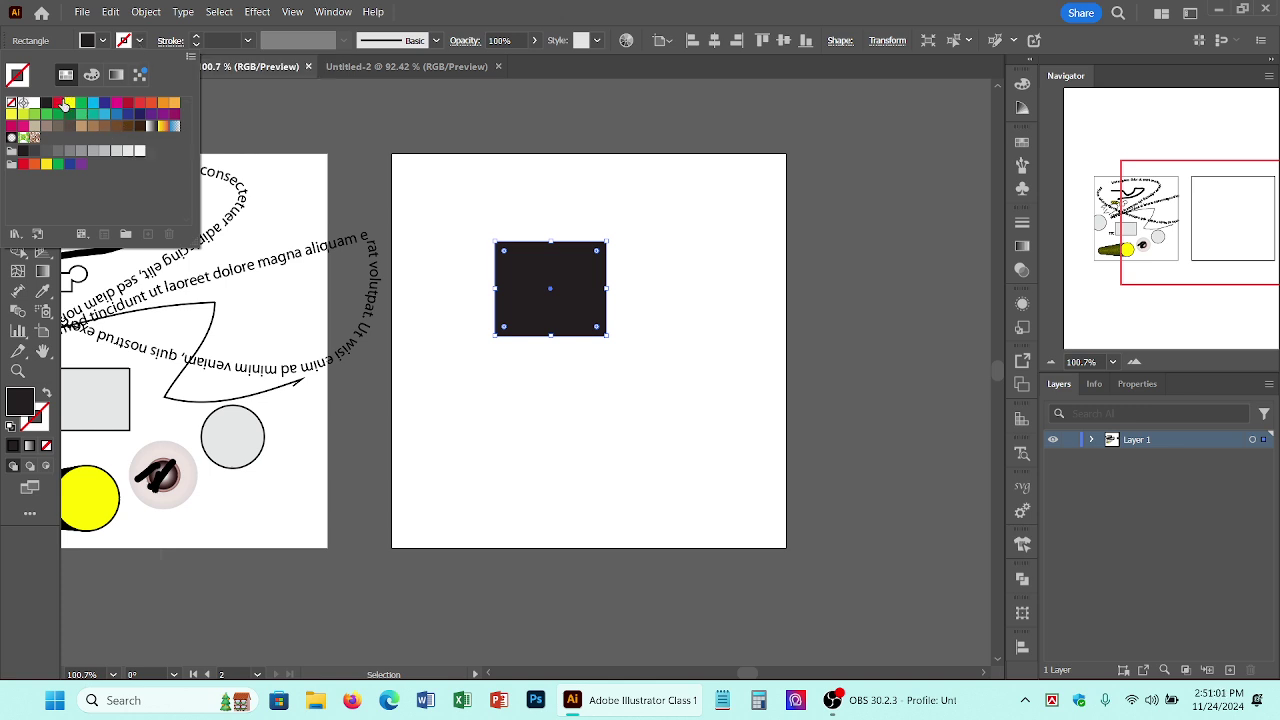
left_click(69, 103)
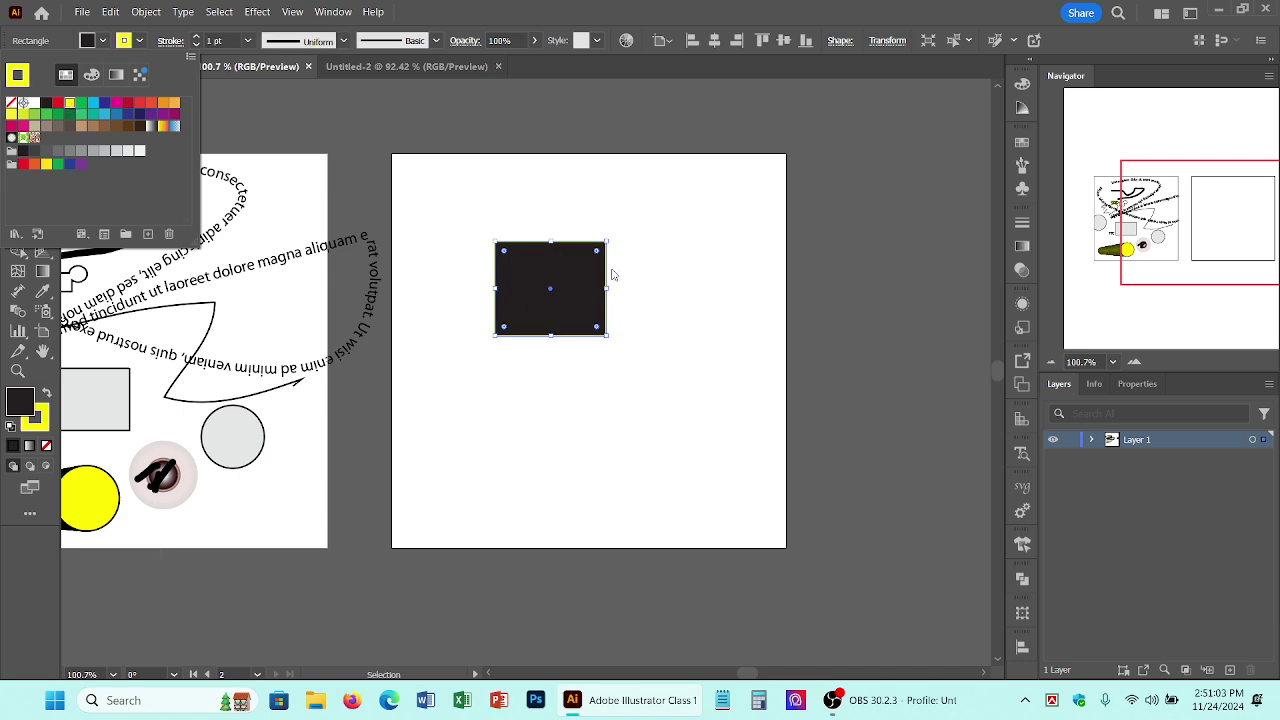
key("ctrl+space")
mouse_move(494, 266)
left_mouse_down()
mouse_move(677, 394)
mouse_move(850, 460)
left_mouse_up()
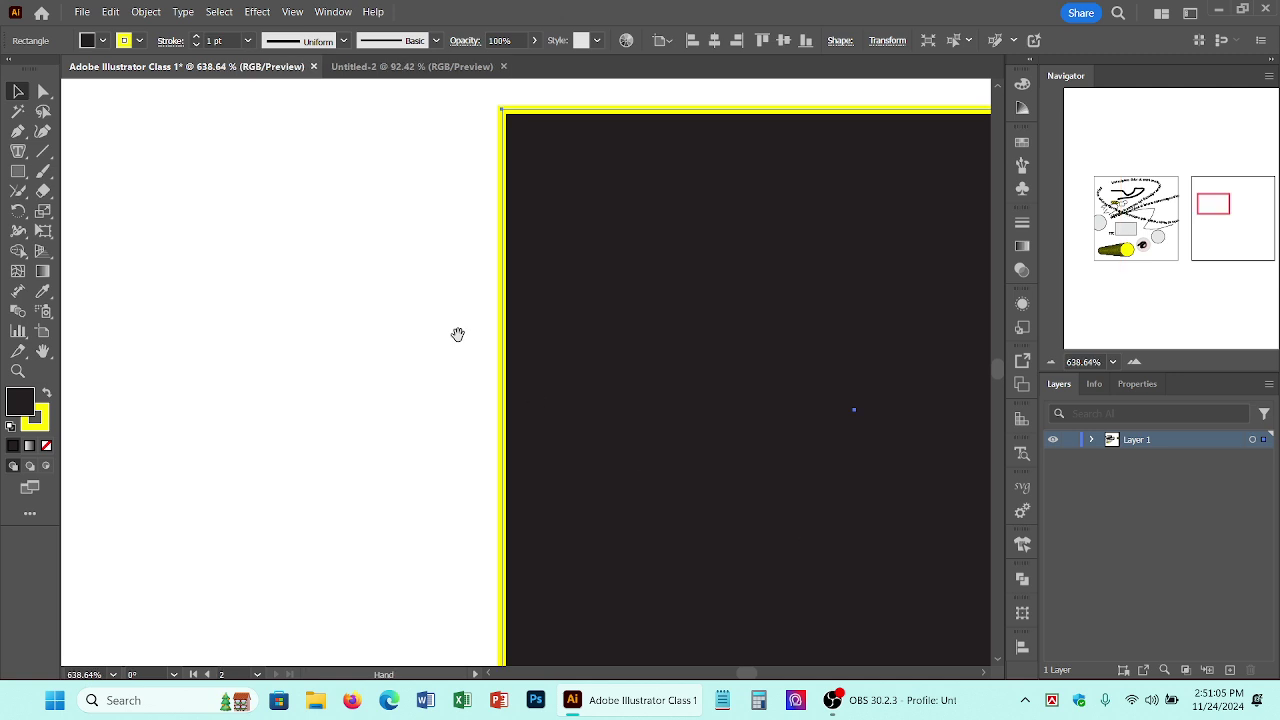
left_click_drag(538, 281, 211, 344)
key("ctrl+space")
left_click_drag(506, 209, 391, 209)
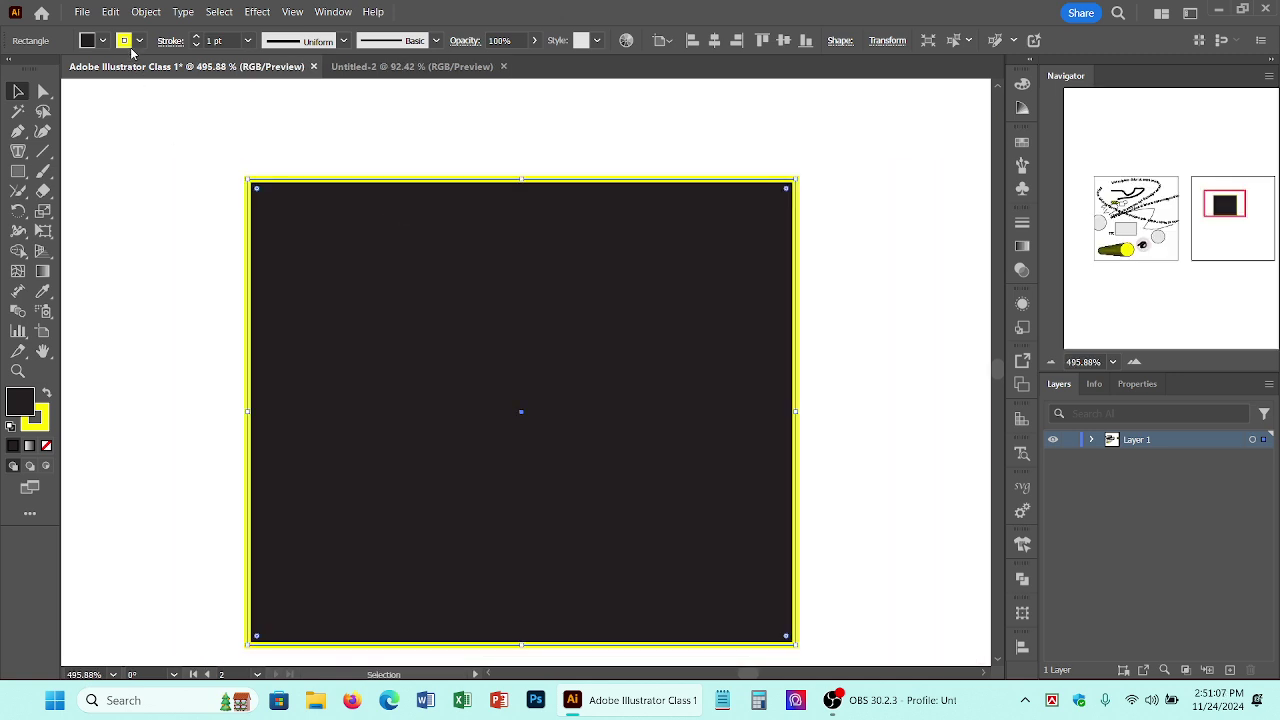
Step: Set the rectangle's stroke colour to red and deselect it to view the outline
left_click(139, 40)
left_click(58, 103)
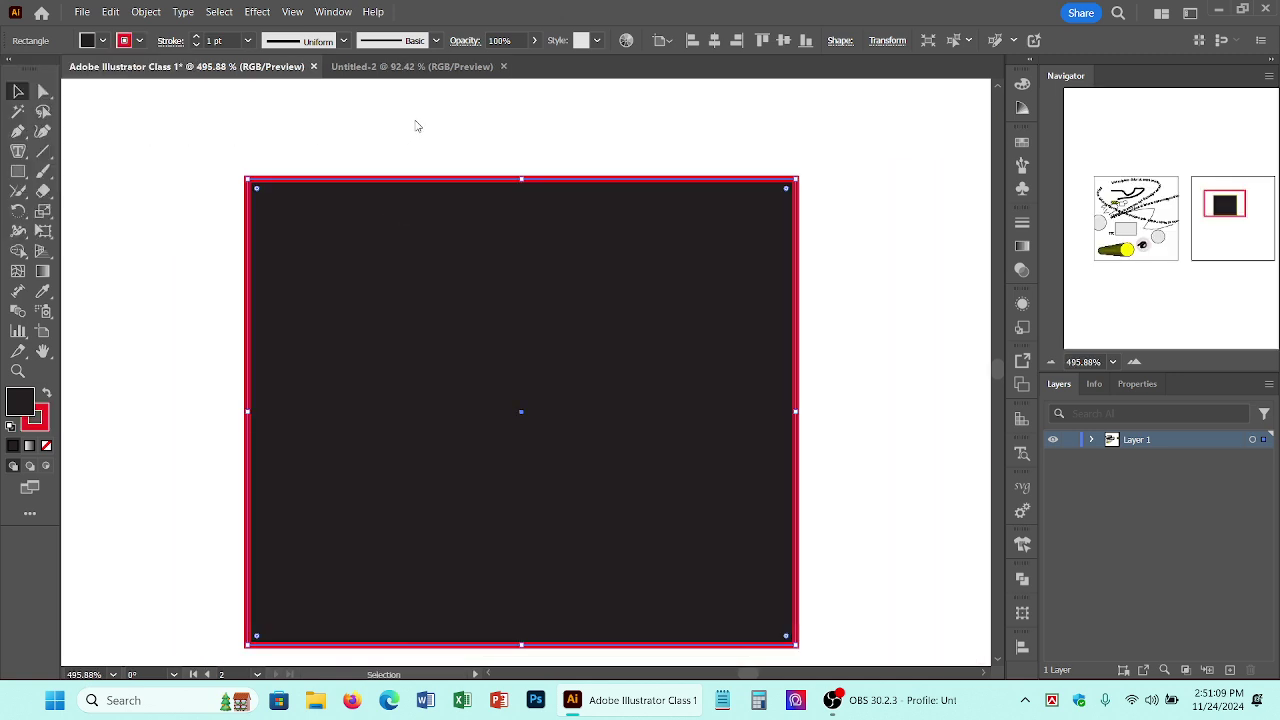
left_click(853, 338)
key("ctrl+space")
left_click_drag(542, 459, 409, 338)
left_click_drag(575, 432, 592, 326)
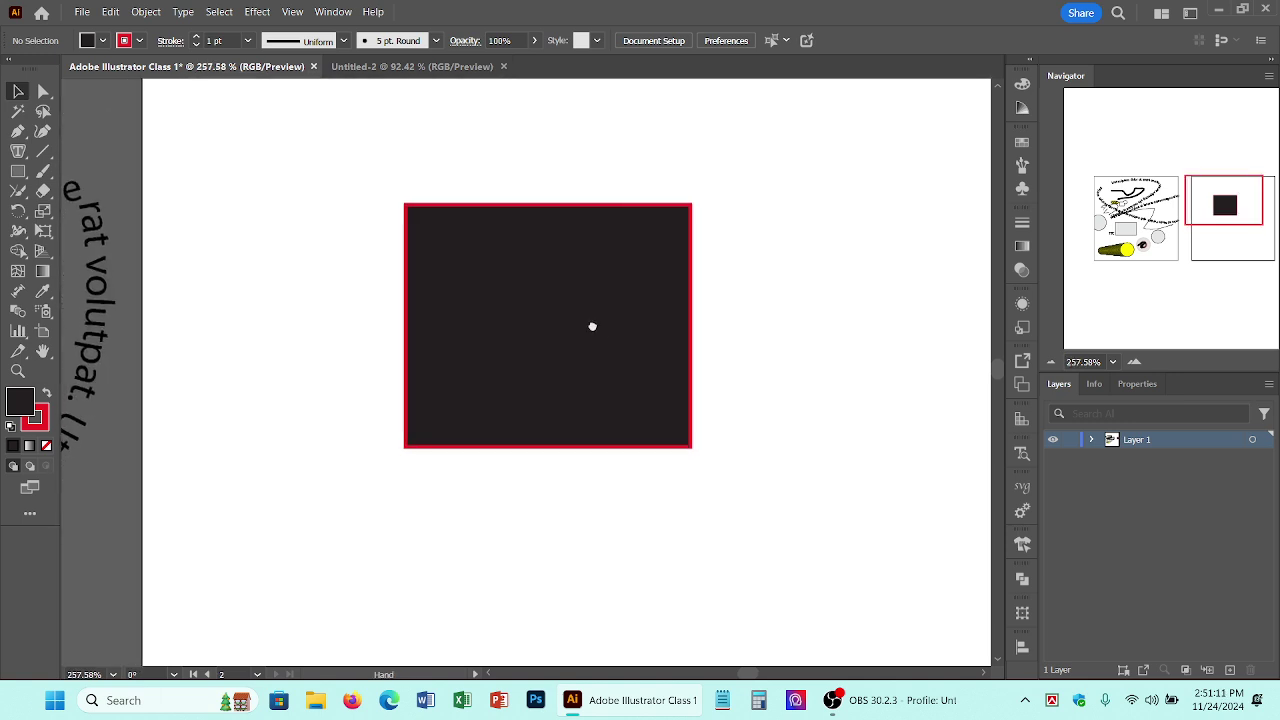
Step: Increase the rectangle's red stroke weight to 10 pt
left_click(406, 207)
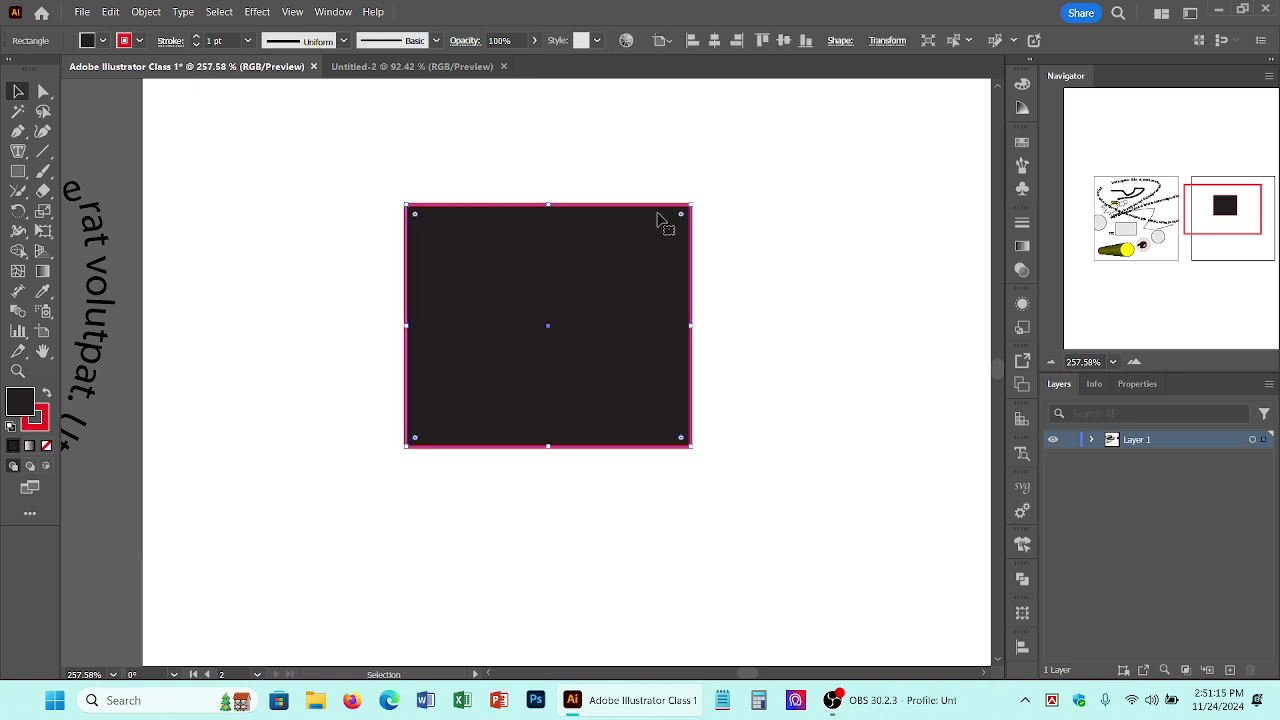
left_click(196, 37)
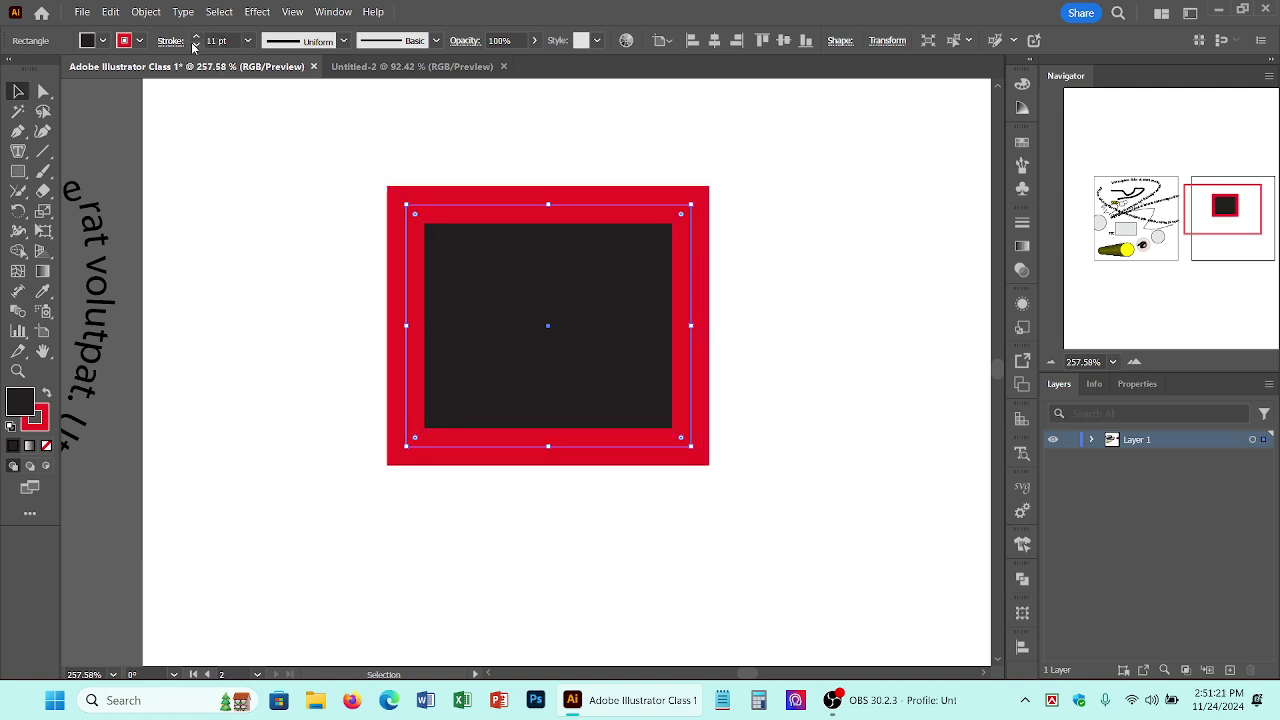
left_click(196, 44)
Step: Try the hexagonal width profile on the rectangle's stroke and replace it with the lens-shaped Width Profile 1
left_click(343, 40)
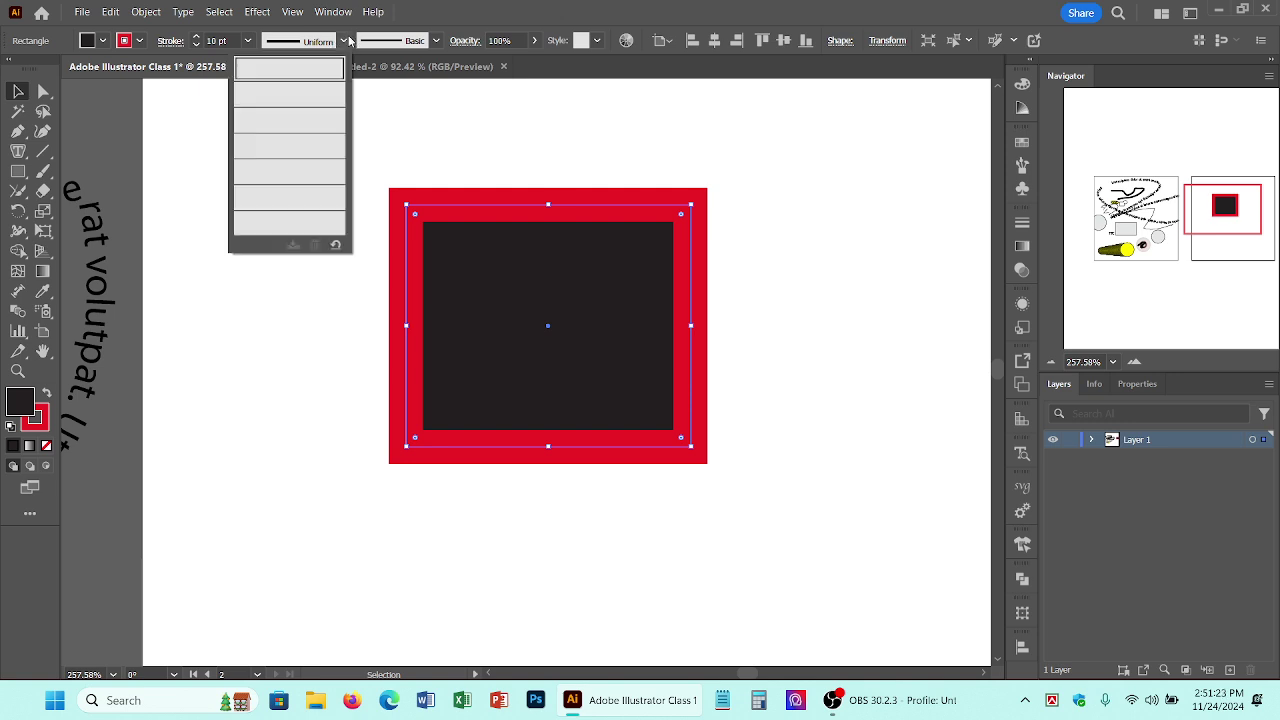
left_click(299, 91)
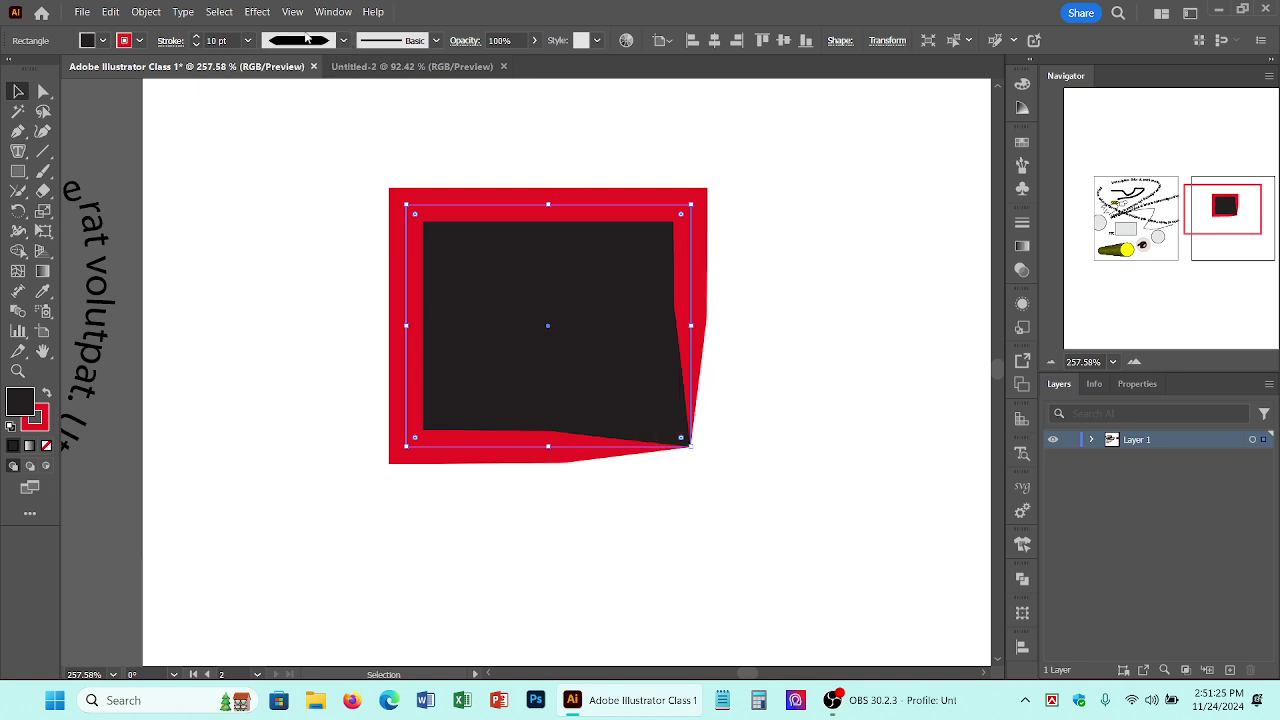
left_click(341, 42)
left_click(302, 104)
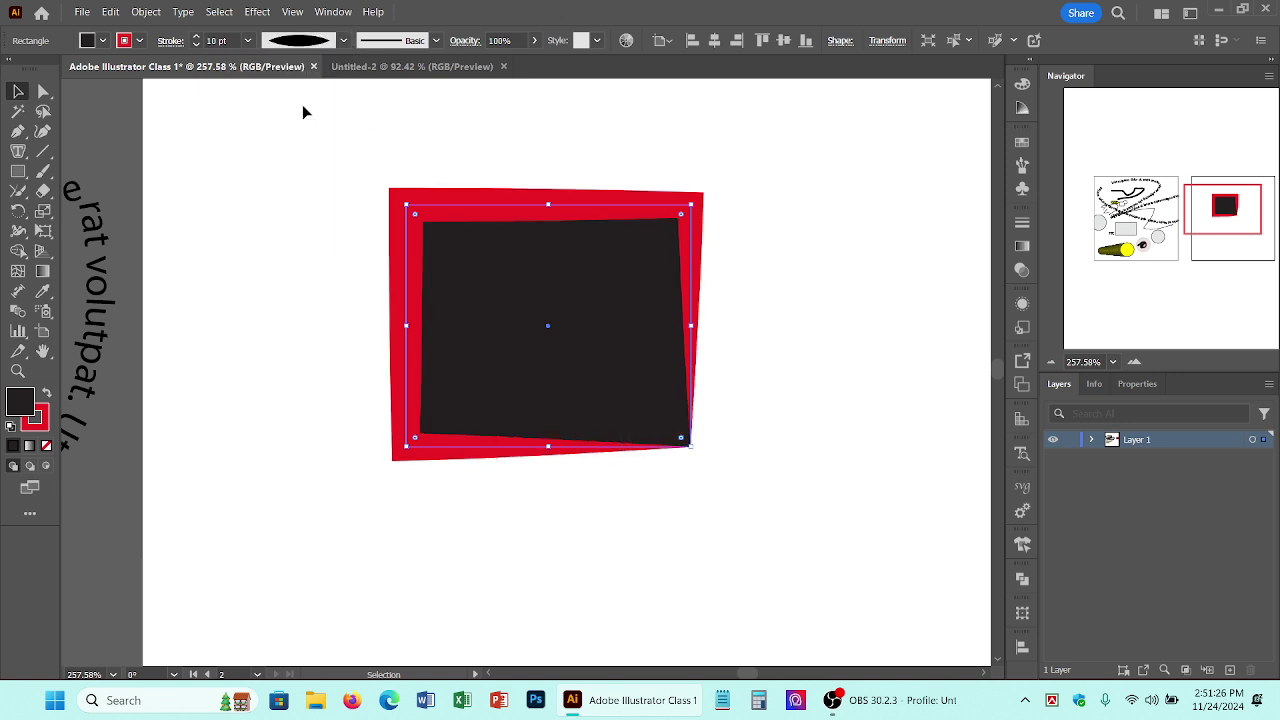
left_click(343, 41)
left_click(343, 40)
Step: Draw a short horizontal line above and left of the rectangle and apply the triangular tapered width profile to it
left_click(43, 151)
left_click_drag(187, 146, 325, 146)
left_click(341, 41)
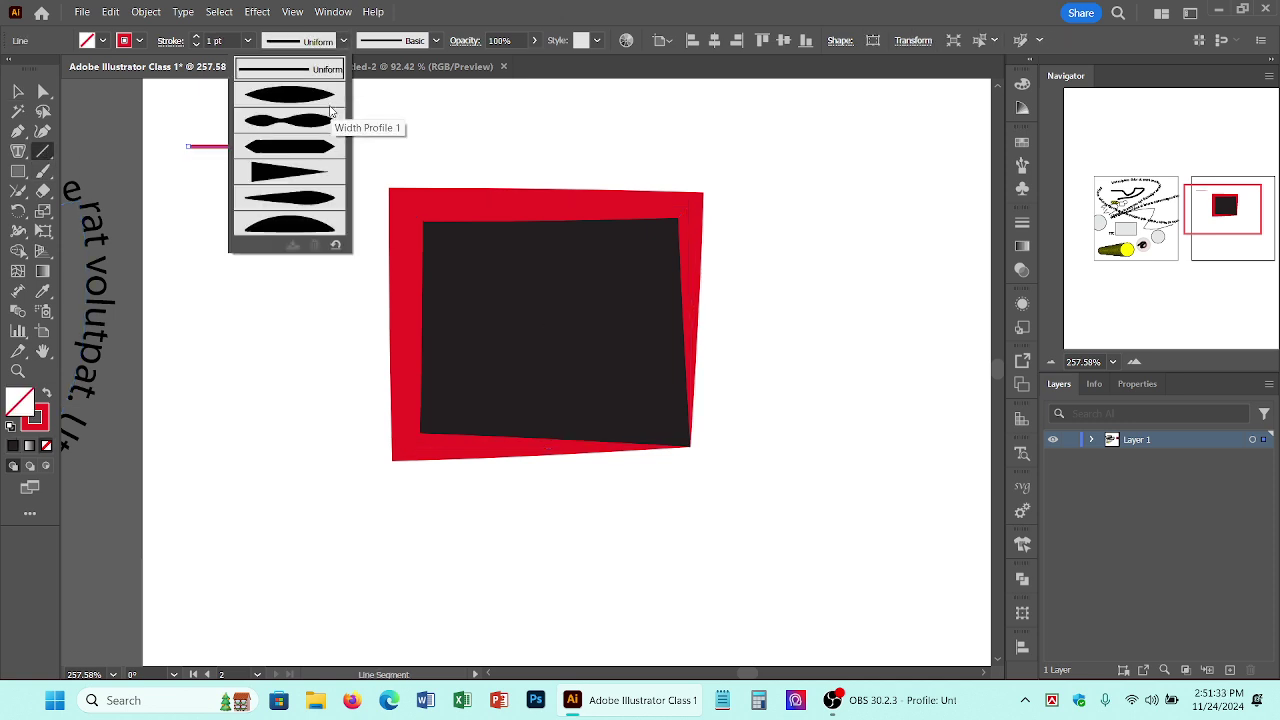
left_click(305, 172)
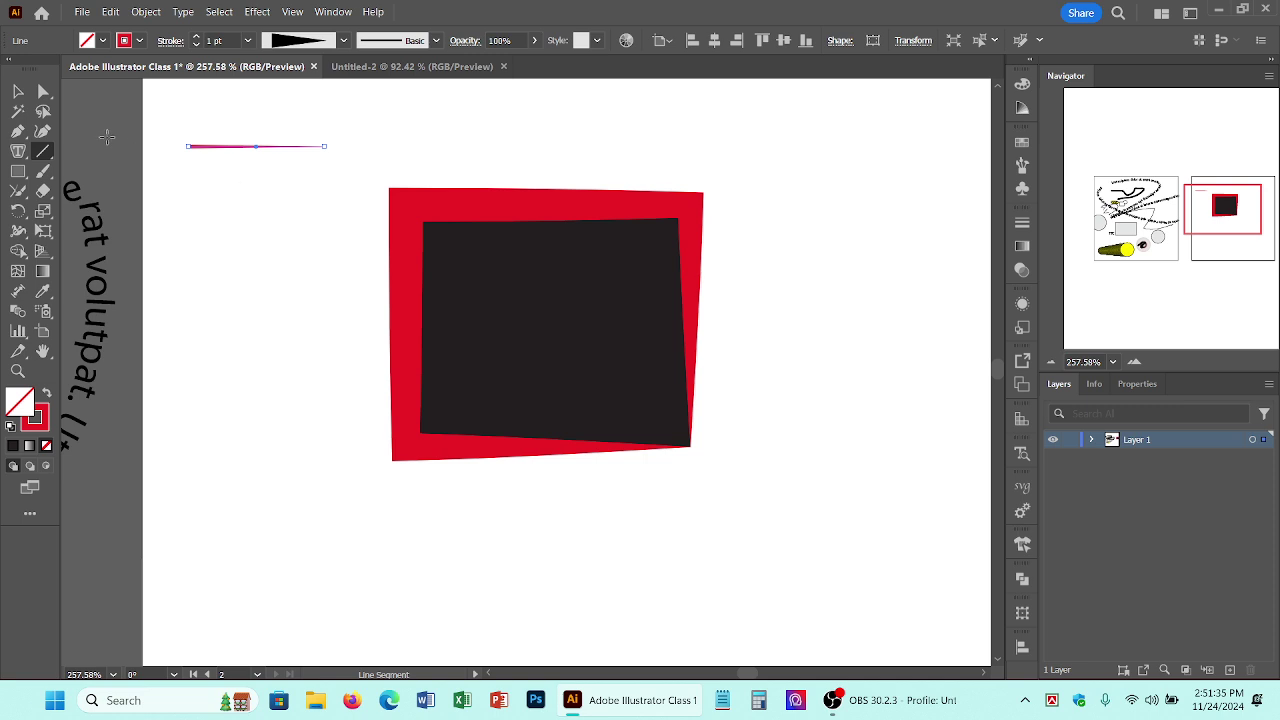
left_click(18, 92)
left_click(149, 207)
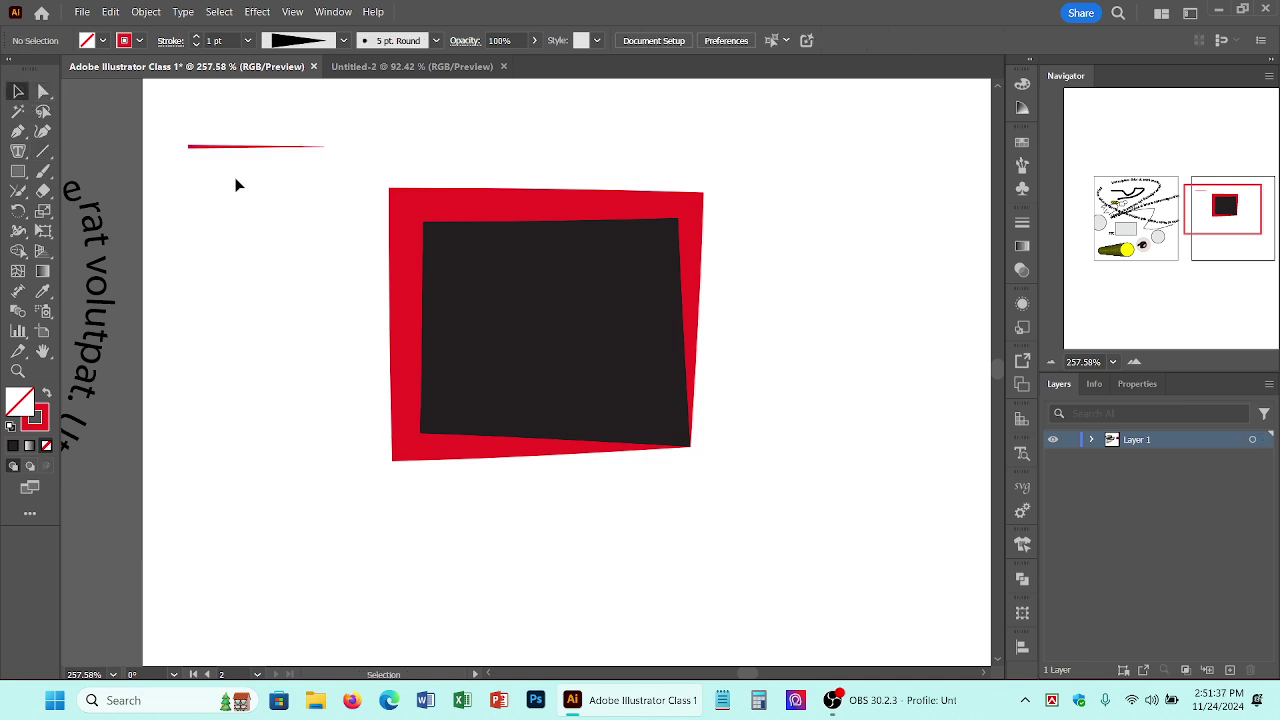
Step: Apply the asymmetric teardrop-shaped width profile to the short red line
left_click(268, 147)
left_click(343, 40)
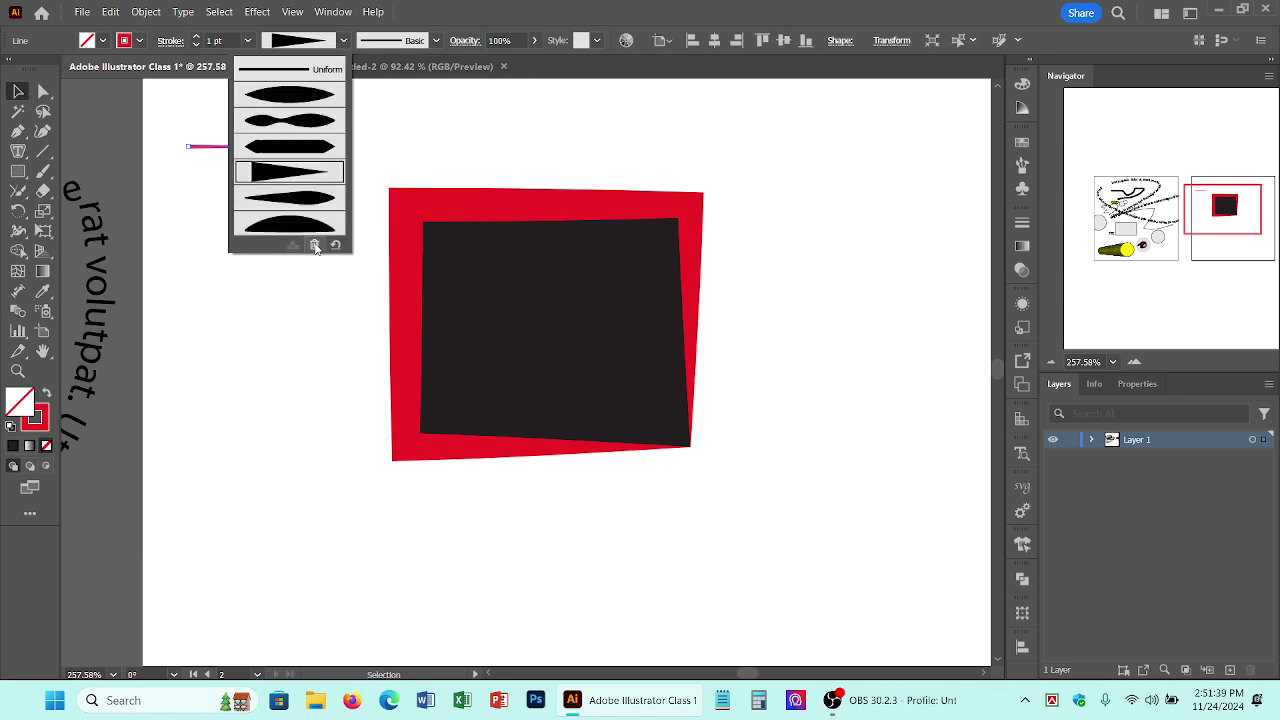
left_click(300, 198)
left_click(255, 223)
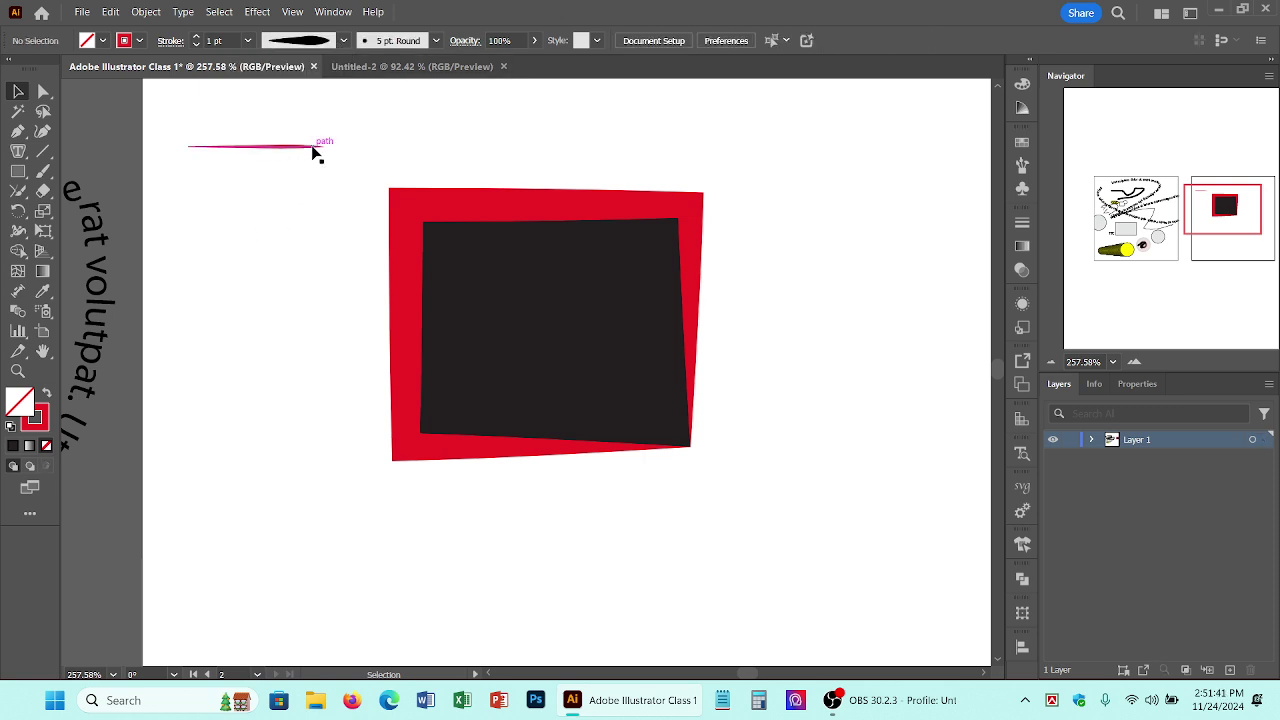
Step: Apply the half-arc width profile with the flat underside to the short red line and deselect it
left_click(312, 147)
left_click(343, 40)
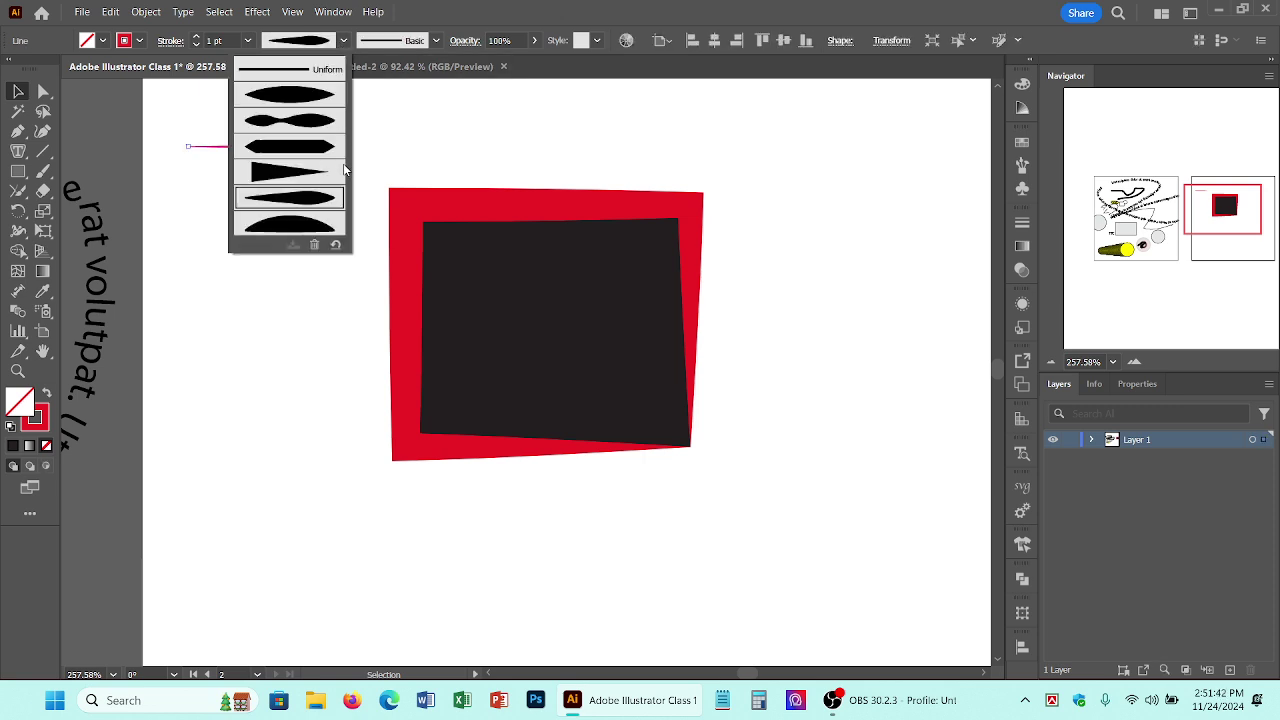
left_click(312, 229)
left_click(295, 207)
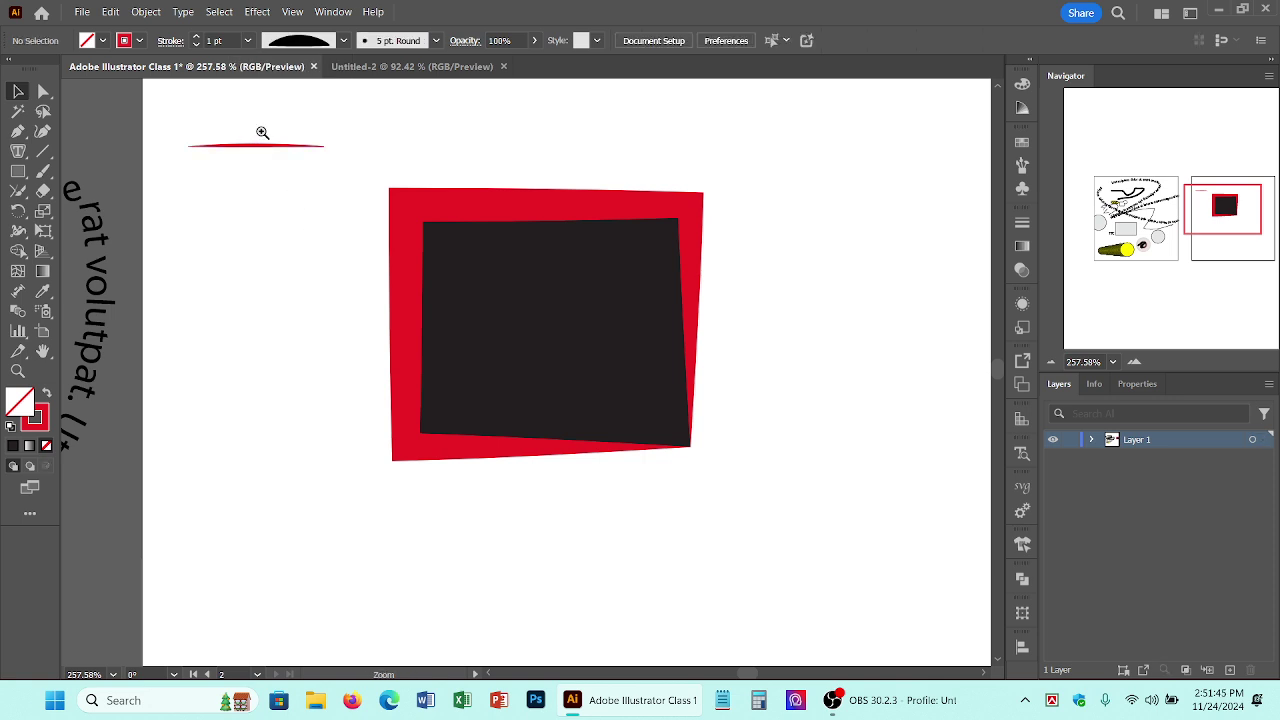
Step: Reset the black rectangle's red stroke to the Uniform width profile
left_click_drag(263, 132, 468, 223)
left_click_drag(449, 287, 252, 204)
left_click_drag(509, 254, 349, 203)
left_click_drag(565, 329, 354, 289)
left_click(602, 328)
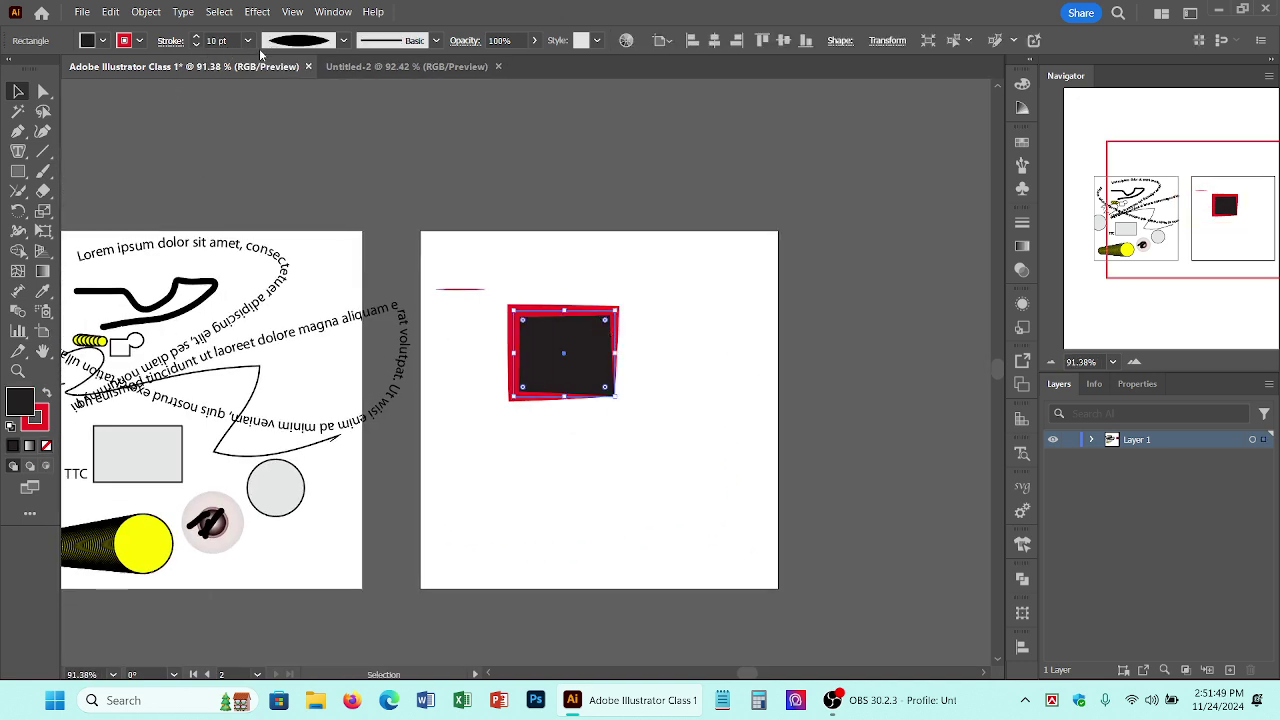
left_click(342, 40)
left_click(296, 72)
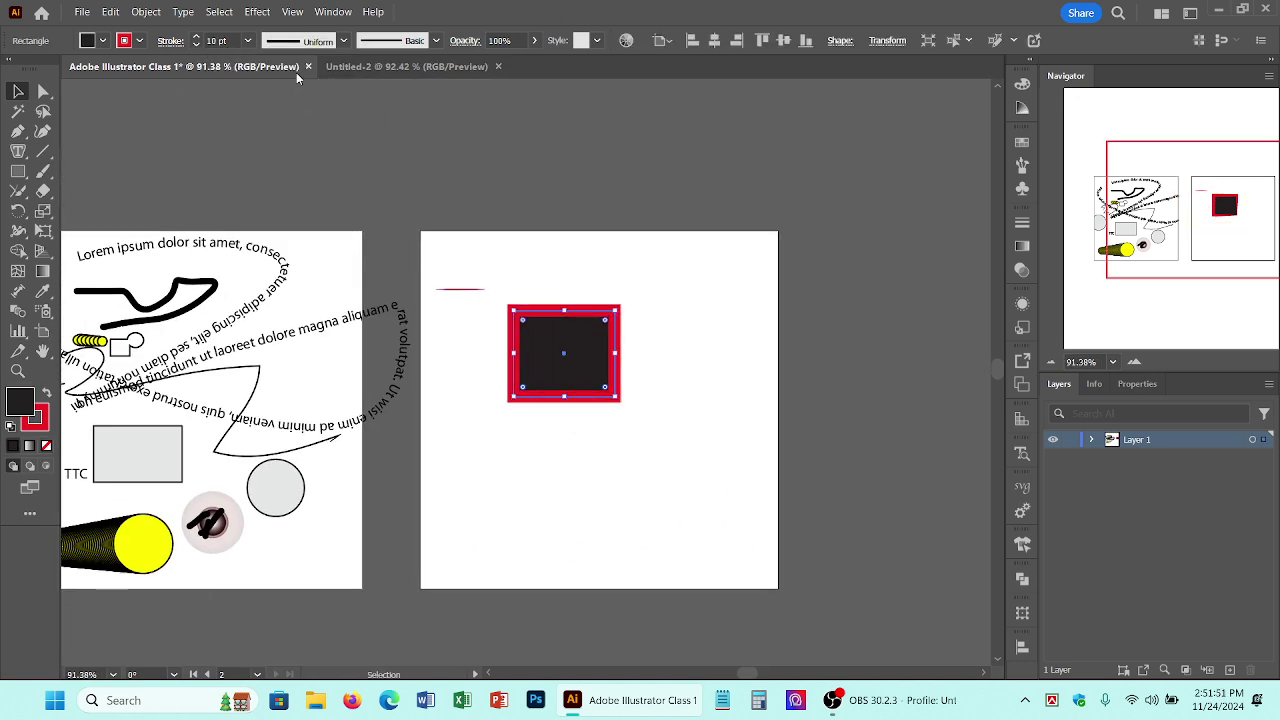
Step: Apply the rough charcoal-style art brush to the rectangle's stroke
left_click(436, 41)
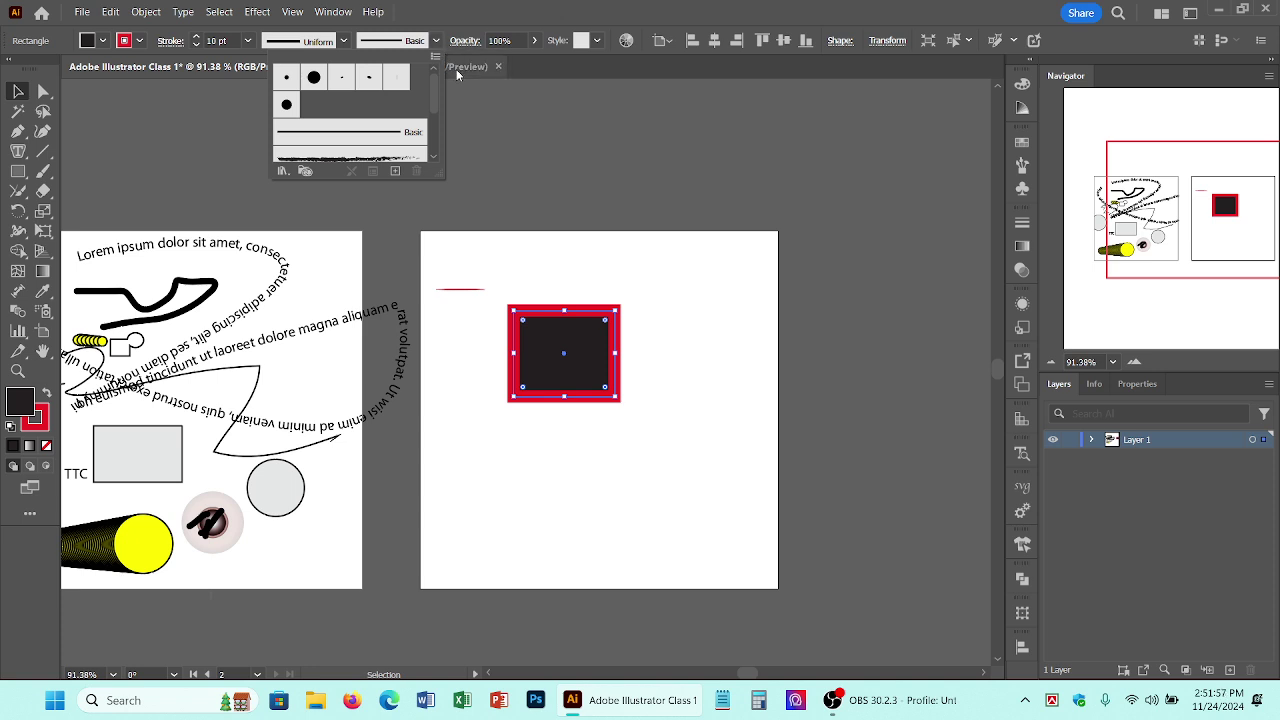
scroll(347, 142, "down", 3)
scroll(347, 142, "up", 3)
scroll(348, 140, "down", 2)
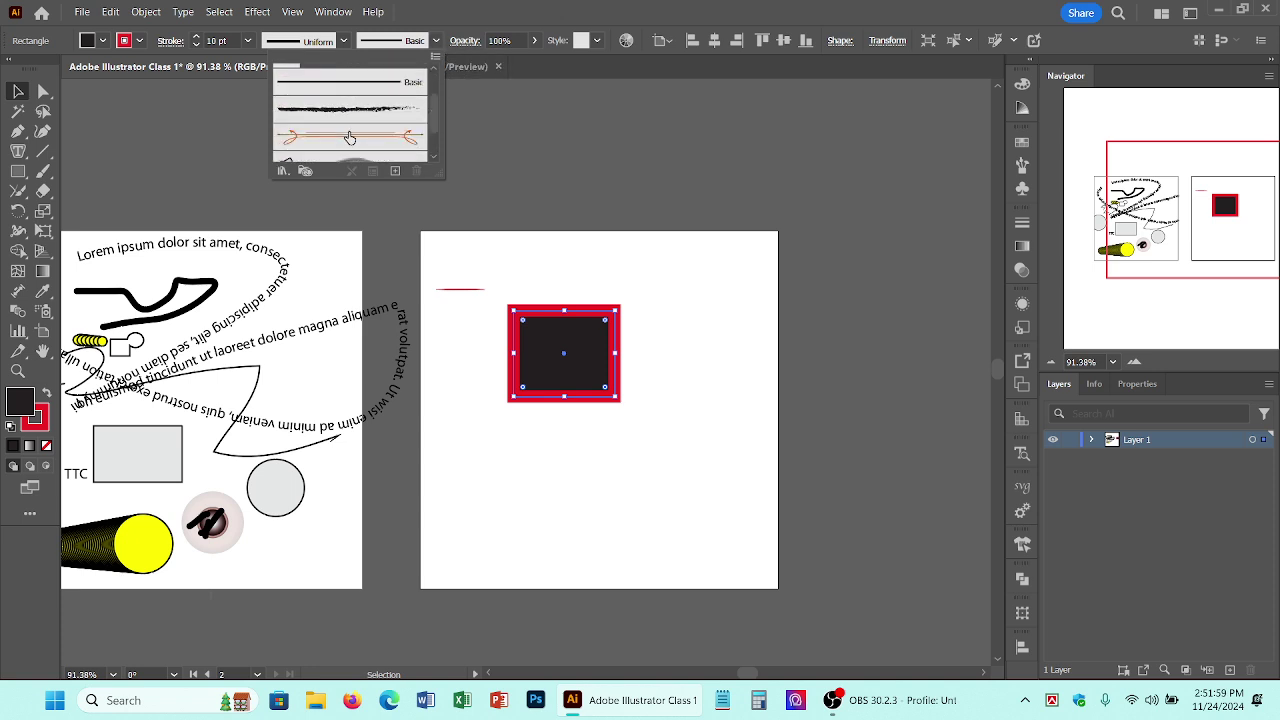
left_click(347, 124)
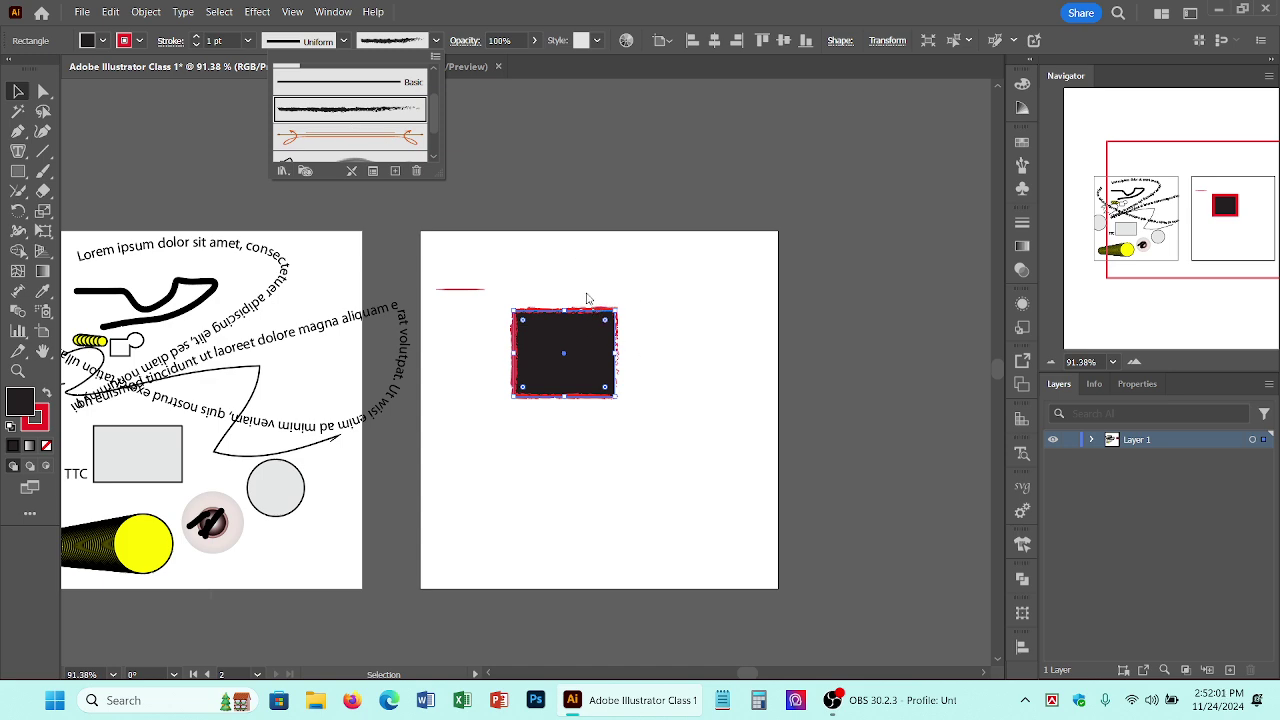
Step: Apply the dark blue stitched denim pattern brush to the rectangle's stroke
scroll(370, 140, "down", 2)
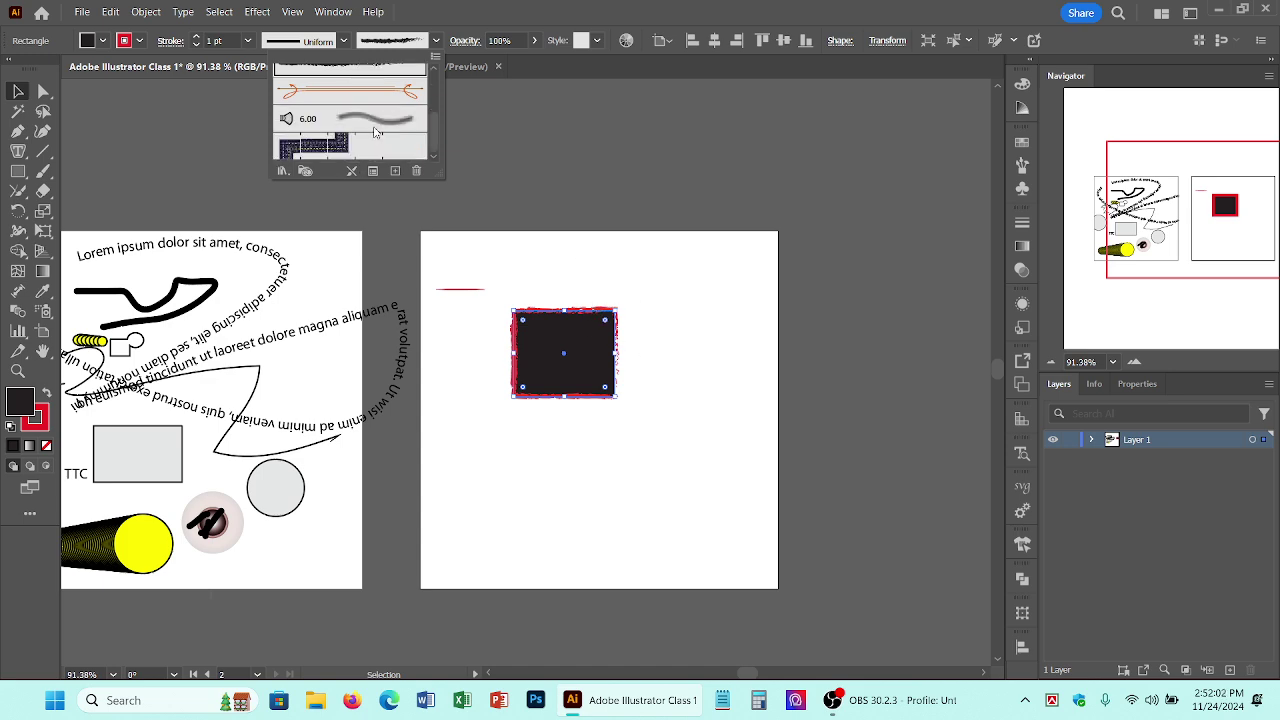
left_click(327, 146)
scroll(382, 131, "up", 3)
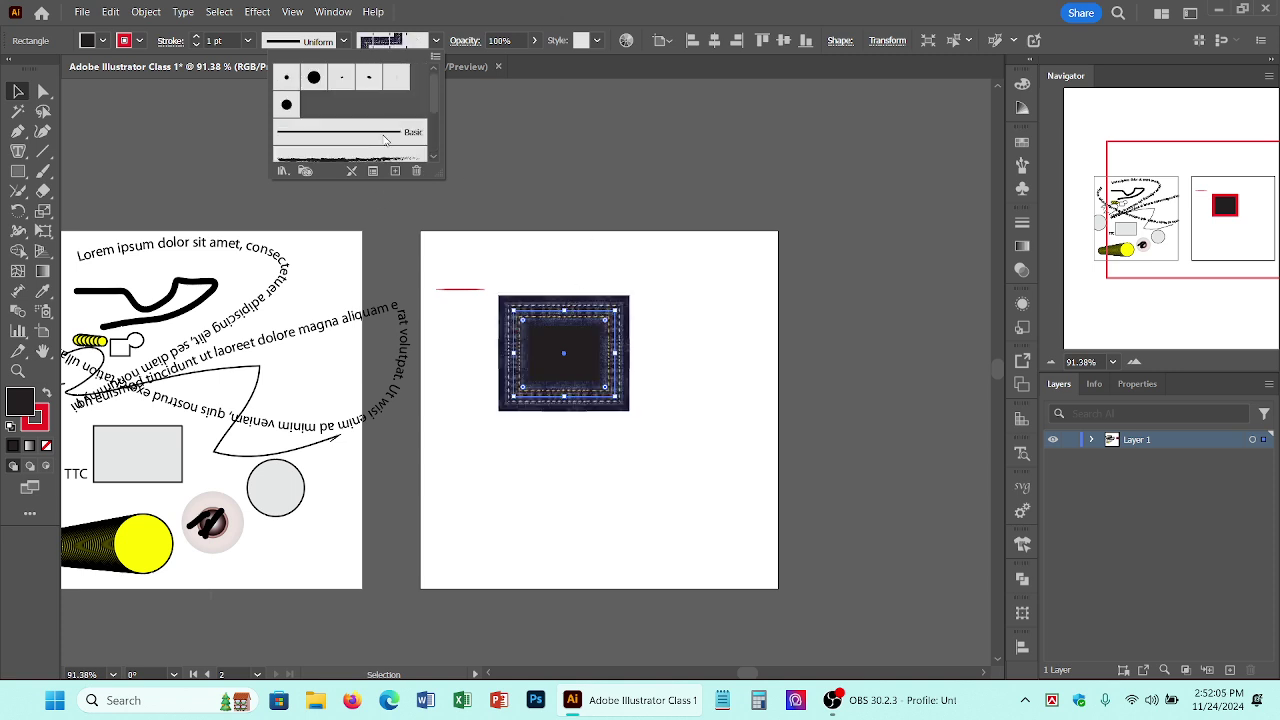
Step: Return the rectangle's stroke to the Basic brush and close the brush list
scroll(366, 150, "down", 3)
scroll(364, 122, "up", 3)
left_click(377, 141)
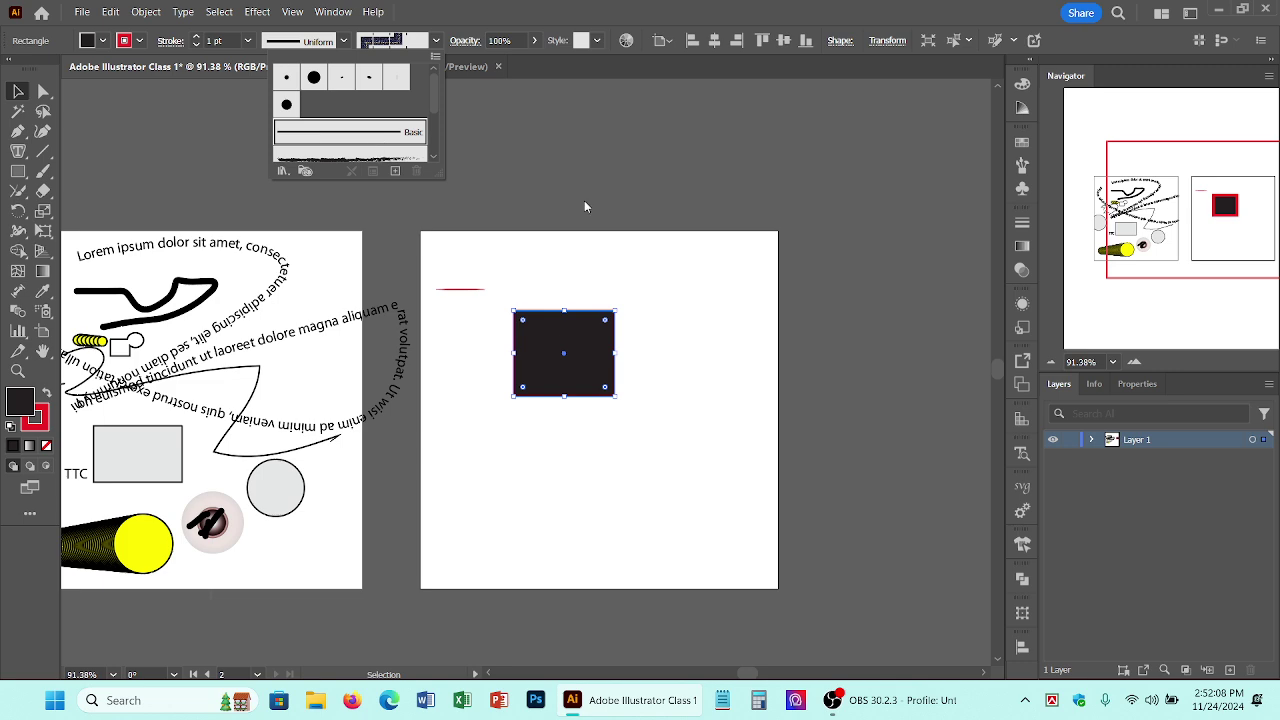
left_click(707, 285)
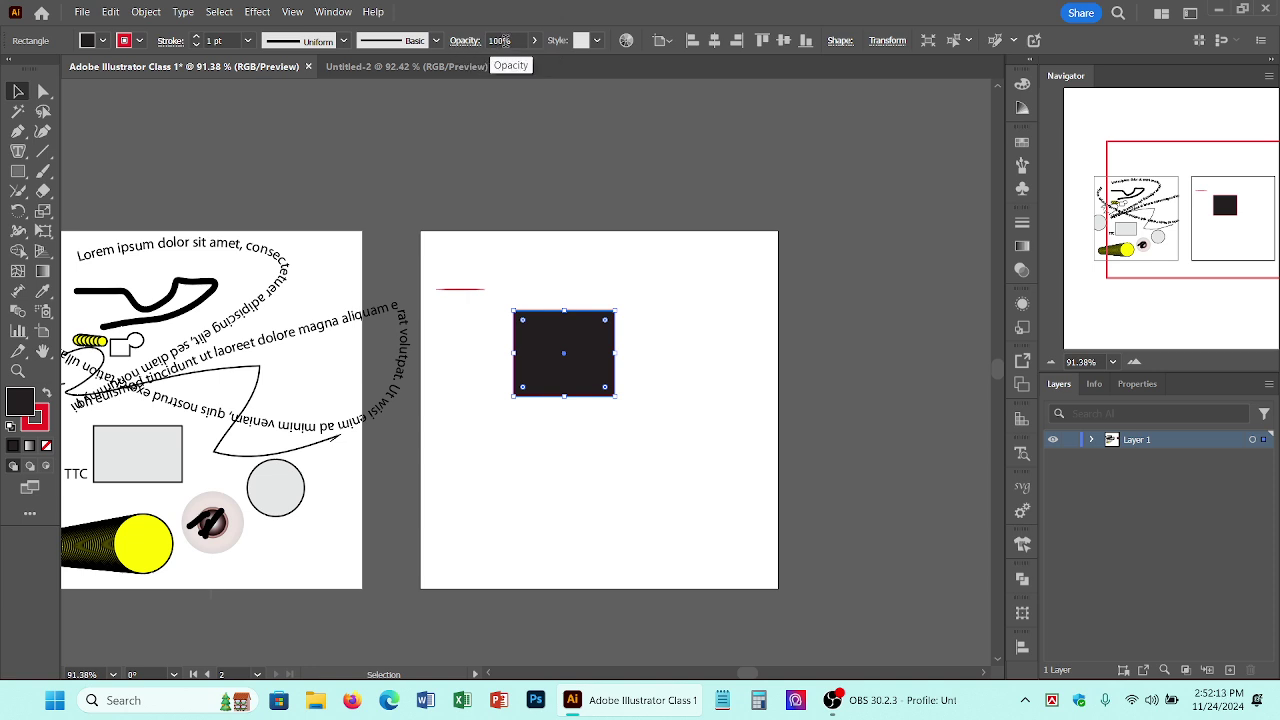
Step: Lower the rectangle's opacity gradually to 0% and deselect it
double_click(505, 40)
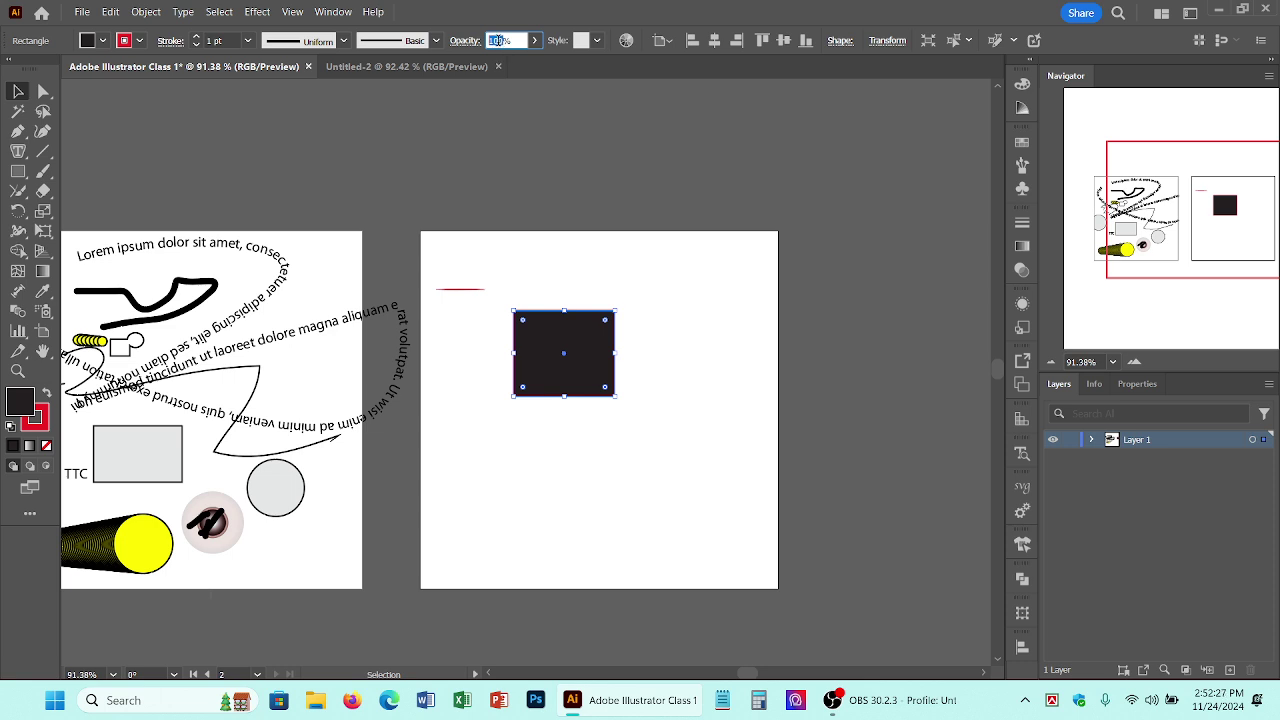
scroll(497, 41, "down", 20)
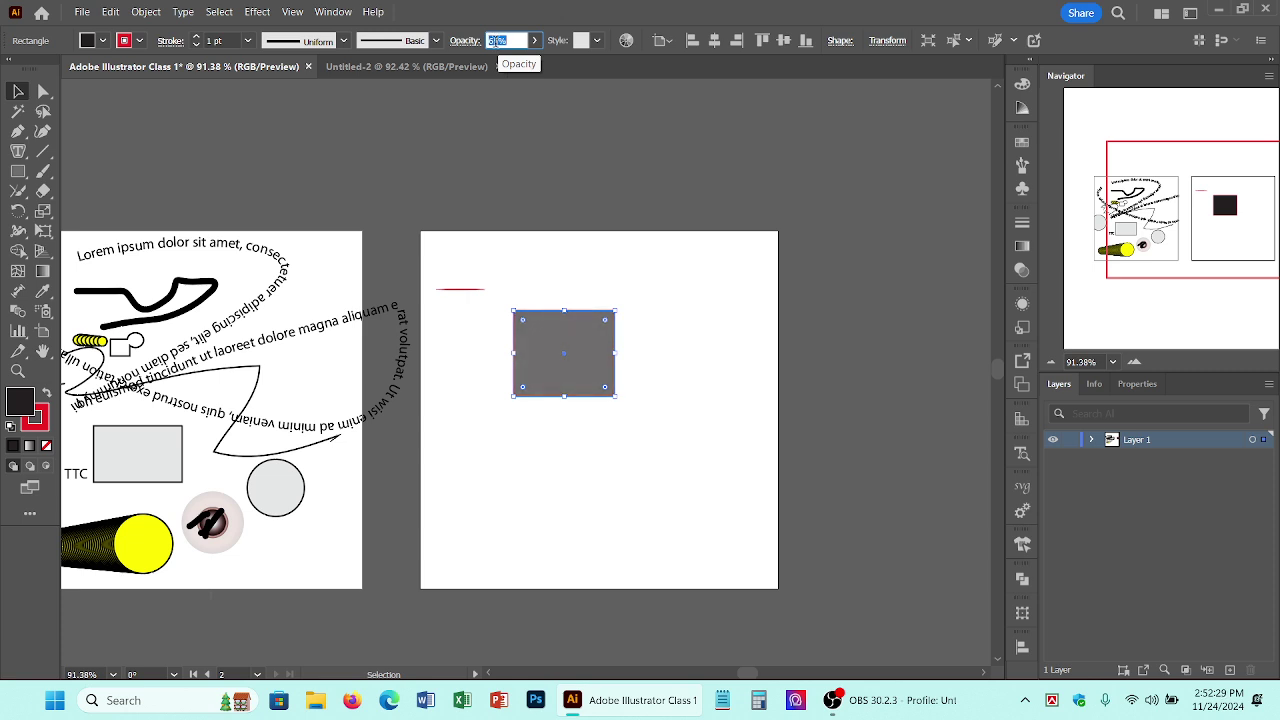
scroll(497, 41, "down", 20)
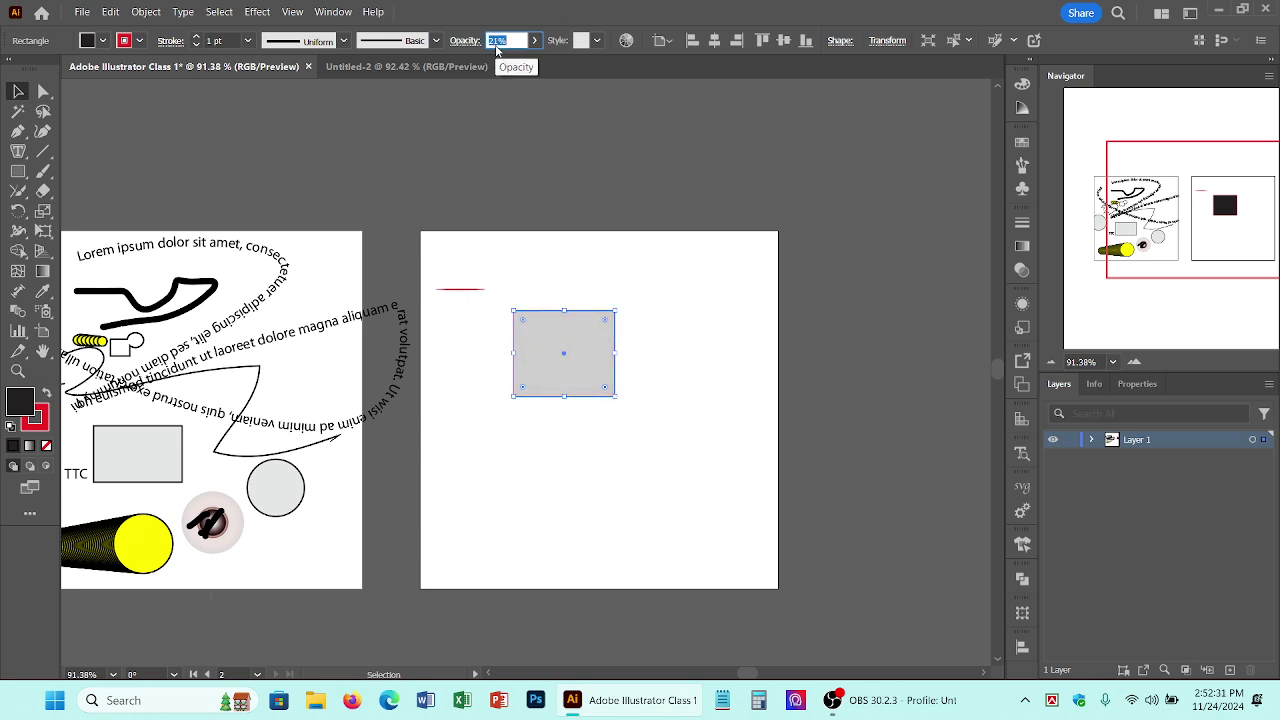
scroll(497, 45, "down", 8)
scroll(497, 41, "down", 5)
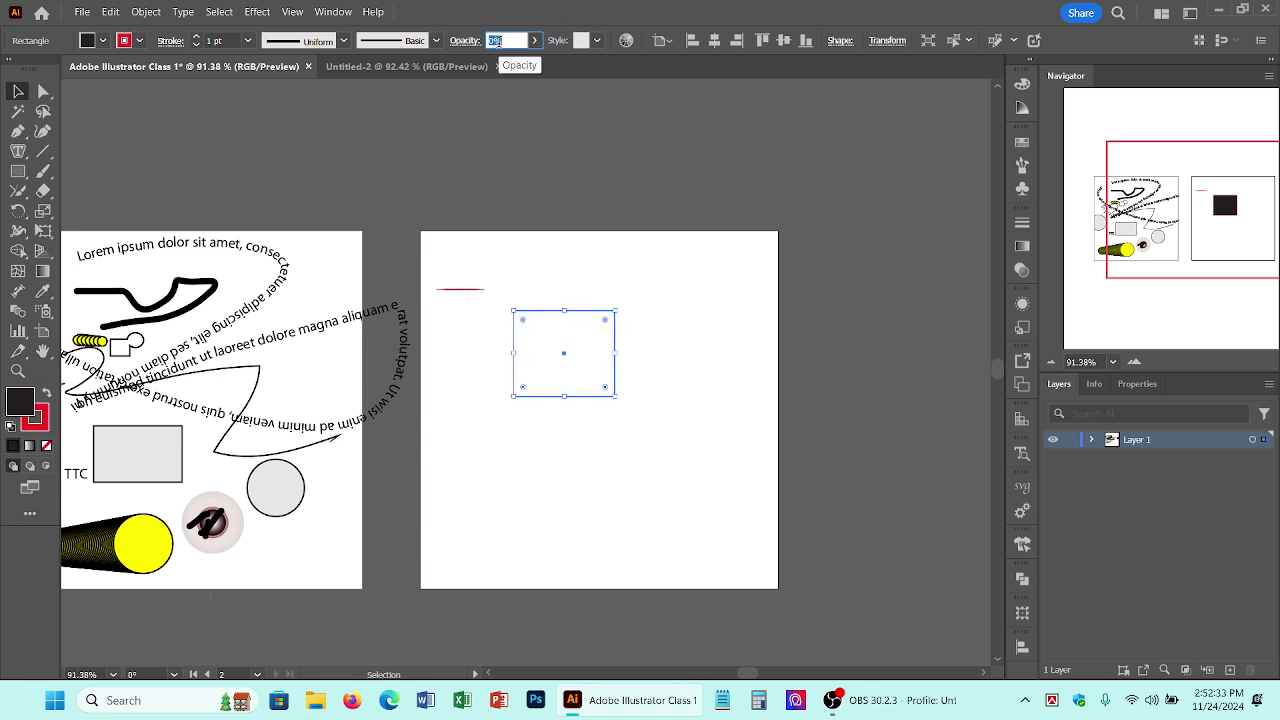
left_click(505, 378)
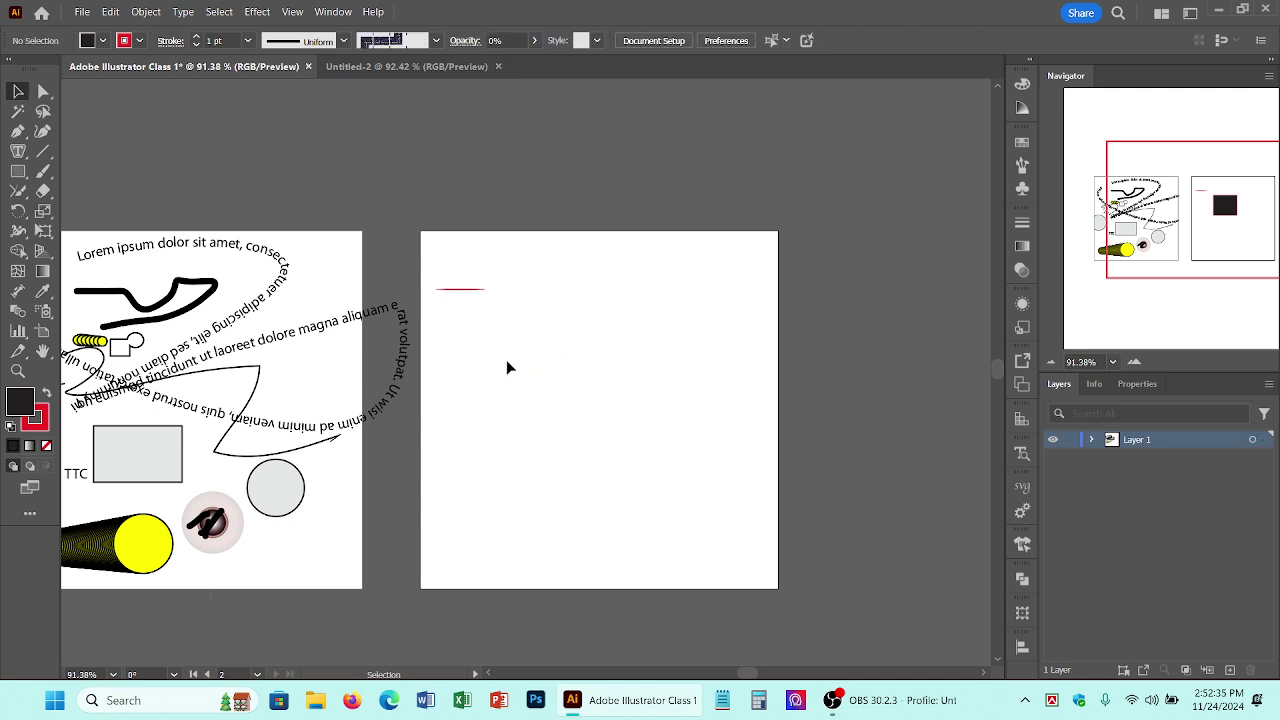
Step: Reselect the fully transparent rectangle, raise its opacity back to 100% and deselect it
left_click_drag(506, 360, 670, 375)
left_click(668, 439)
left_click_drag(498, 349, 497, 348)
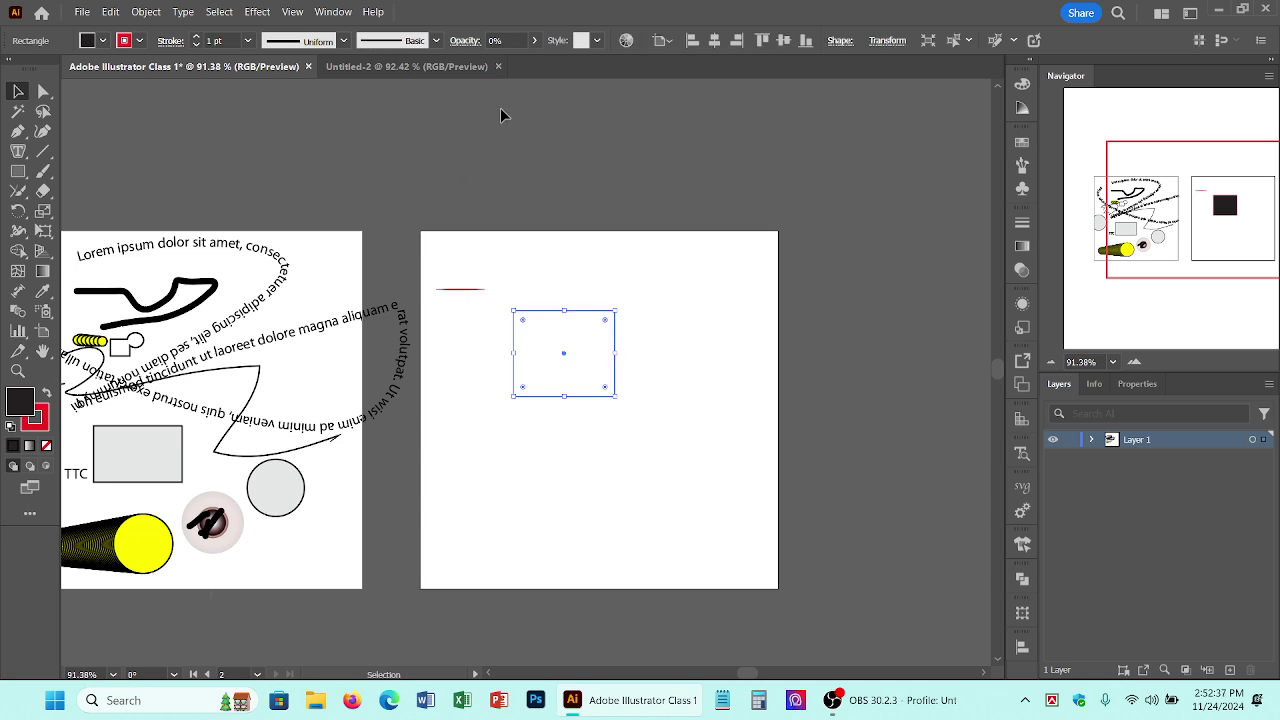
scroll(506, 40, "up", 20)
scroll(506, 40, "up", 20)
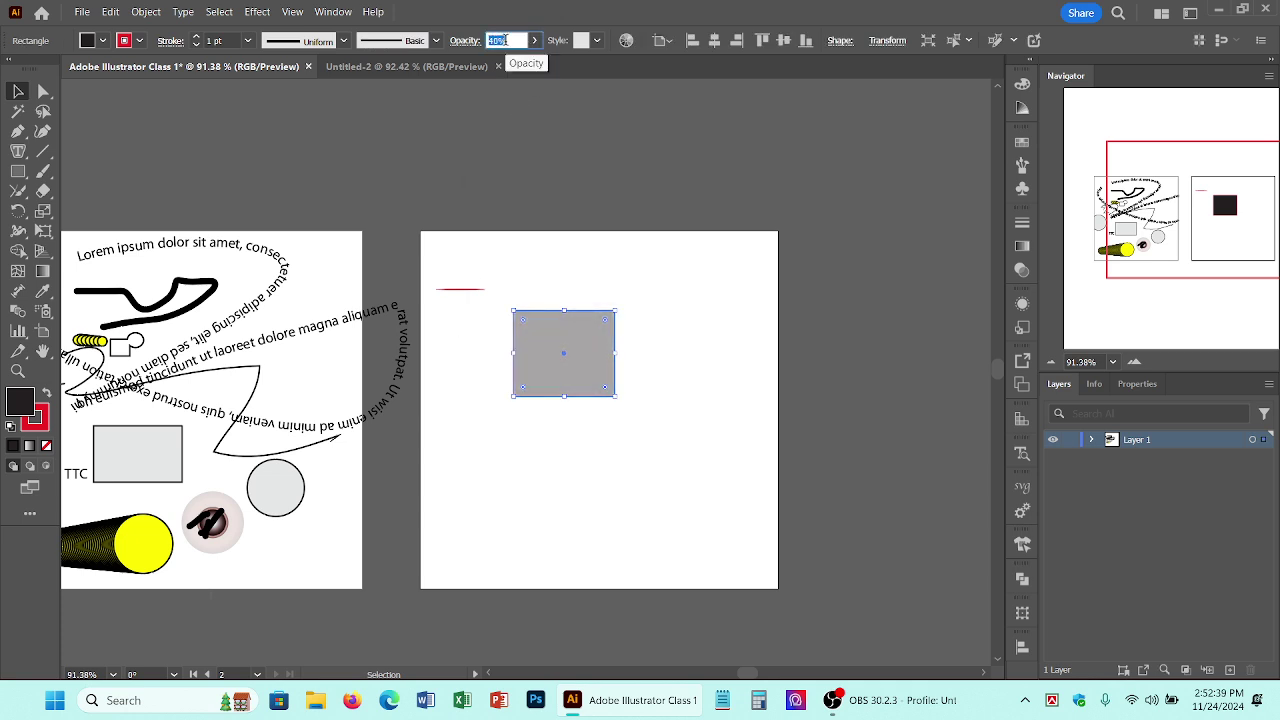
scroll(506, 40, "up", 10)
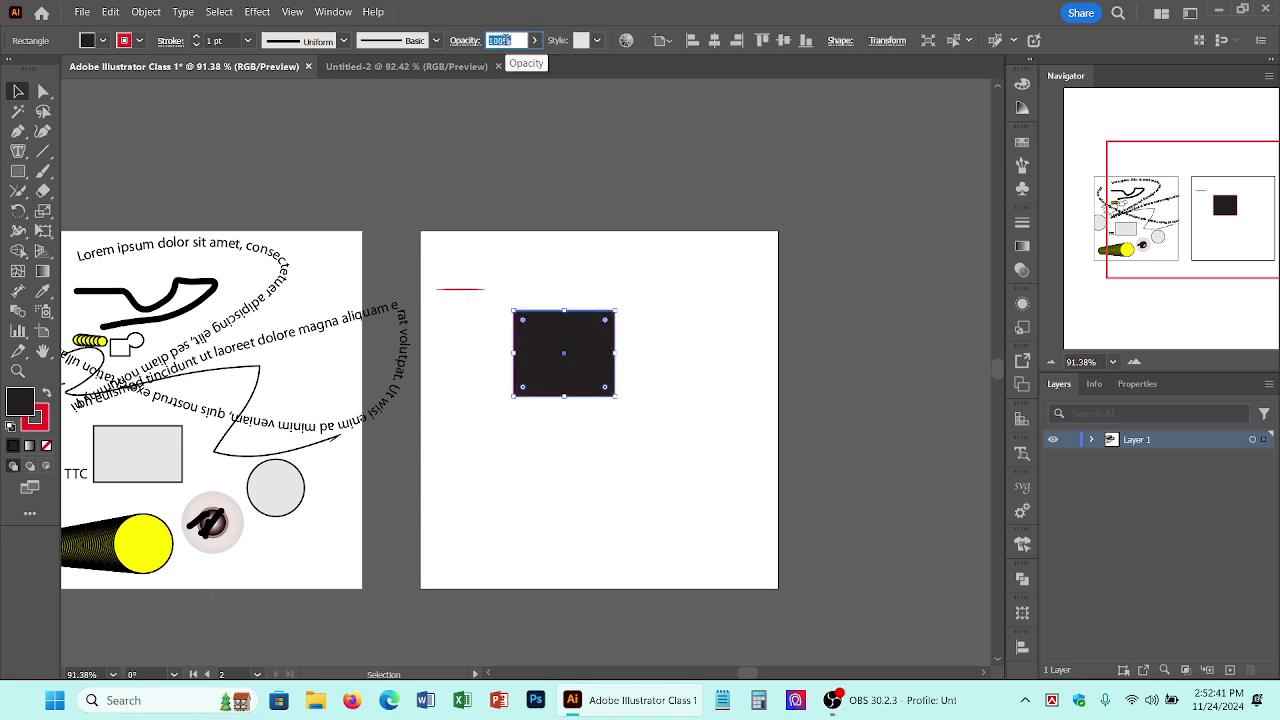
left_click(715, 221)
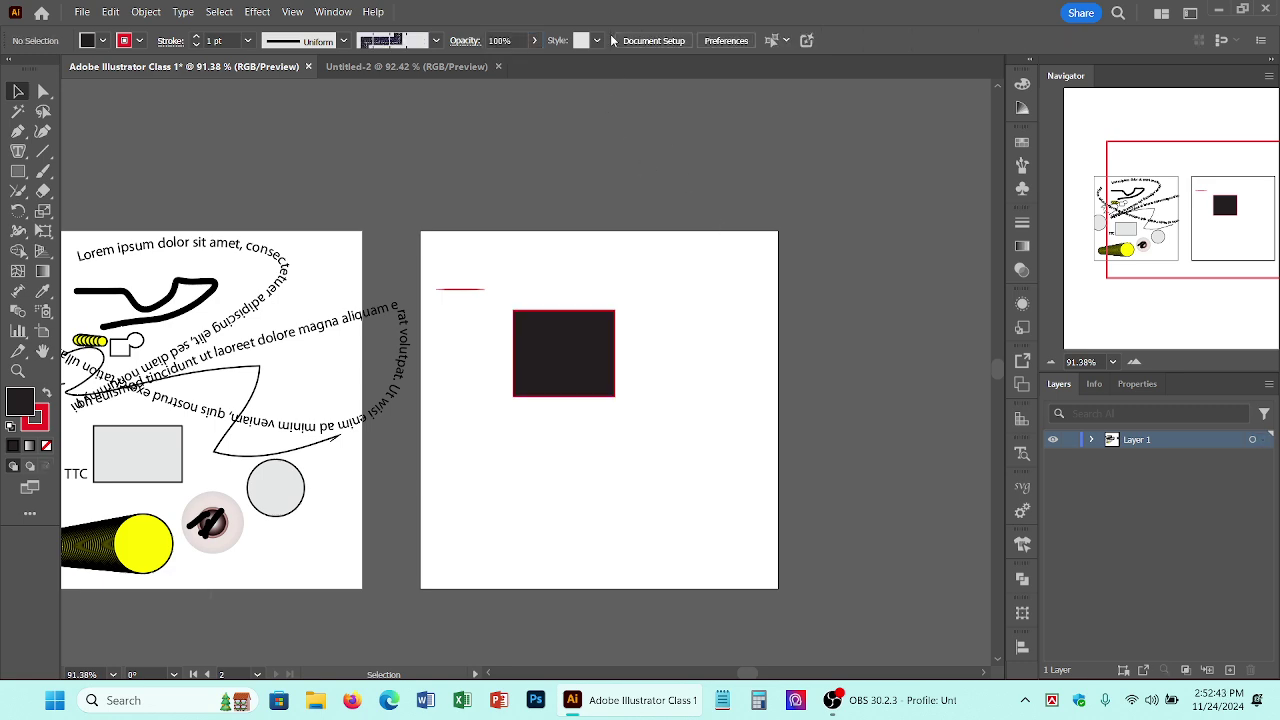
Step: Try the glossy sky-blue graphic style on the rectangle and replace it with the teal swirl style
left_click(604, 332)
left_click(597, 41)
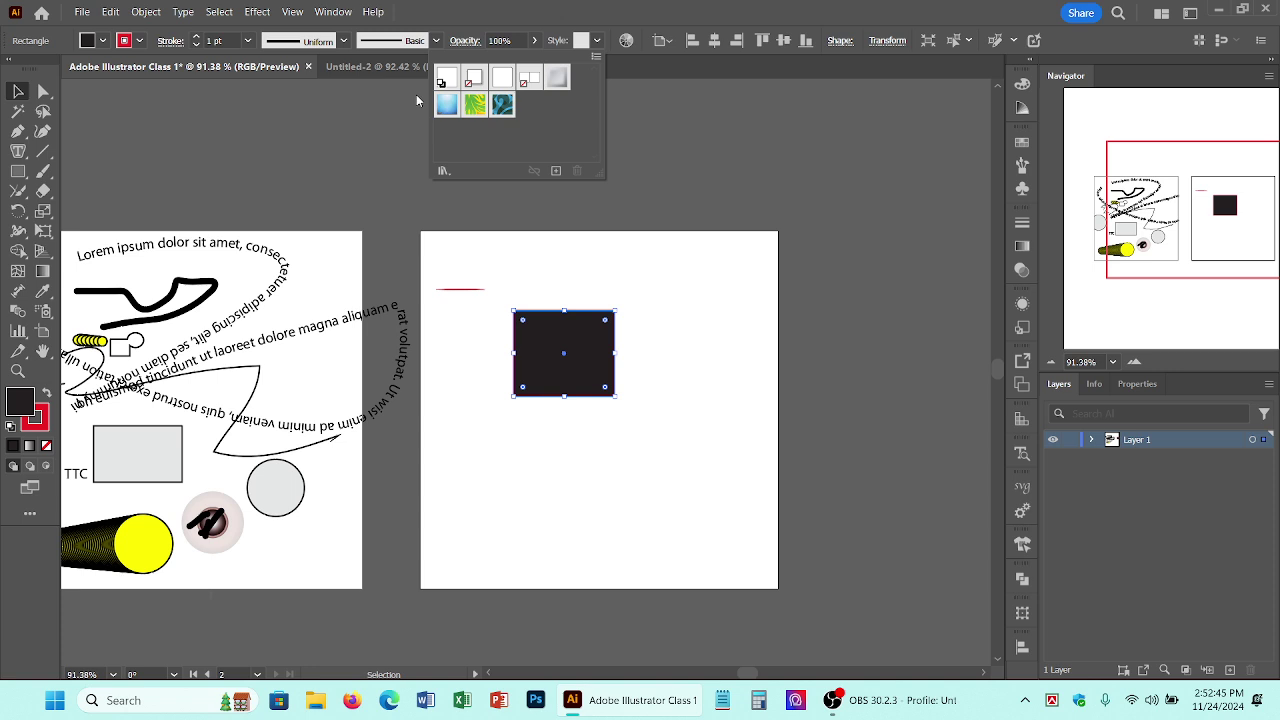
left_click(445, 106)
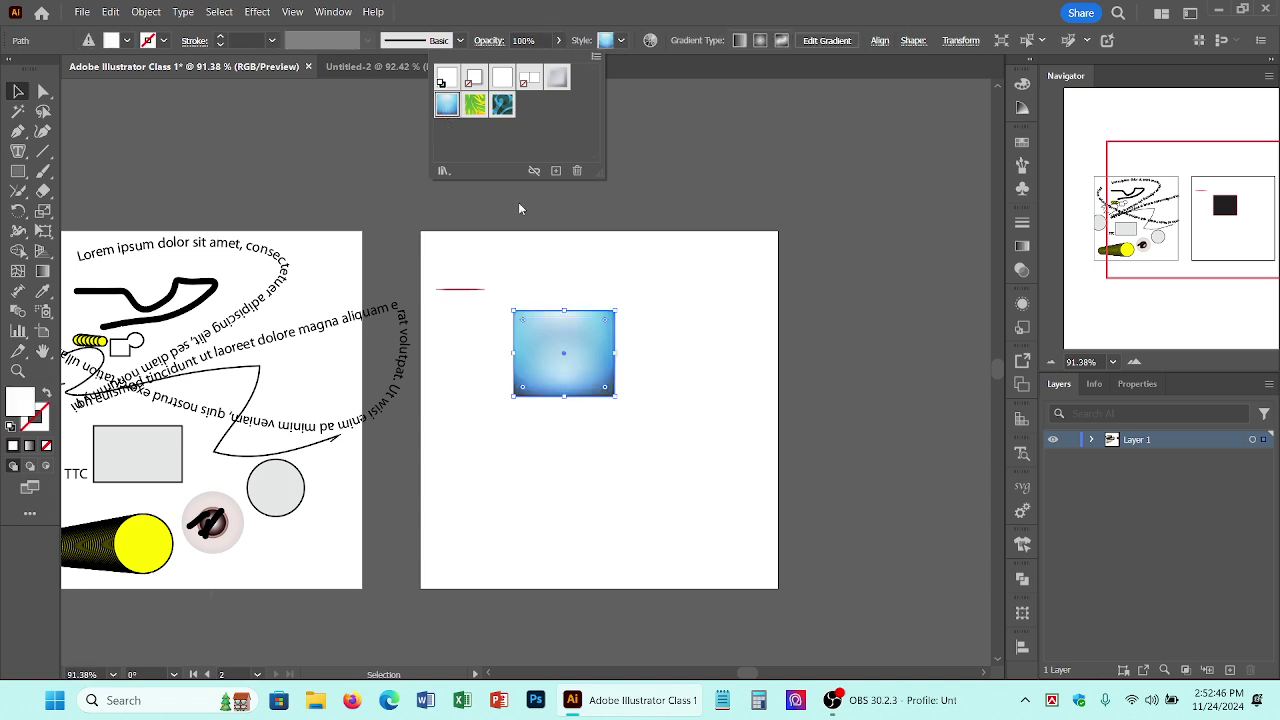
left_click(502, 106)
Step: Apply the dark red bevelled style from the Buttons and Rollovers library to the rectangle and close the library
left_click(444, 171)
left_click(540, 284)
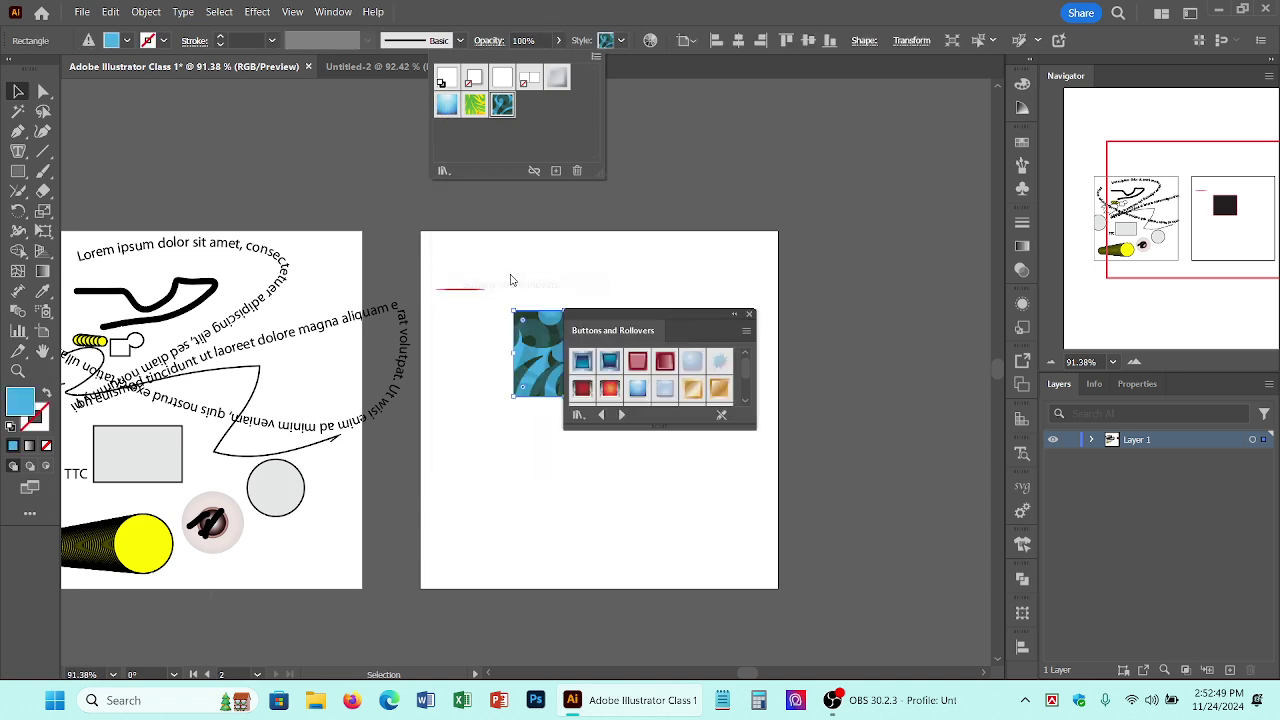
left_click_drag(676, 314, 774, 138)
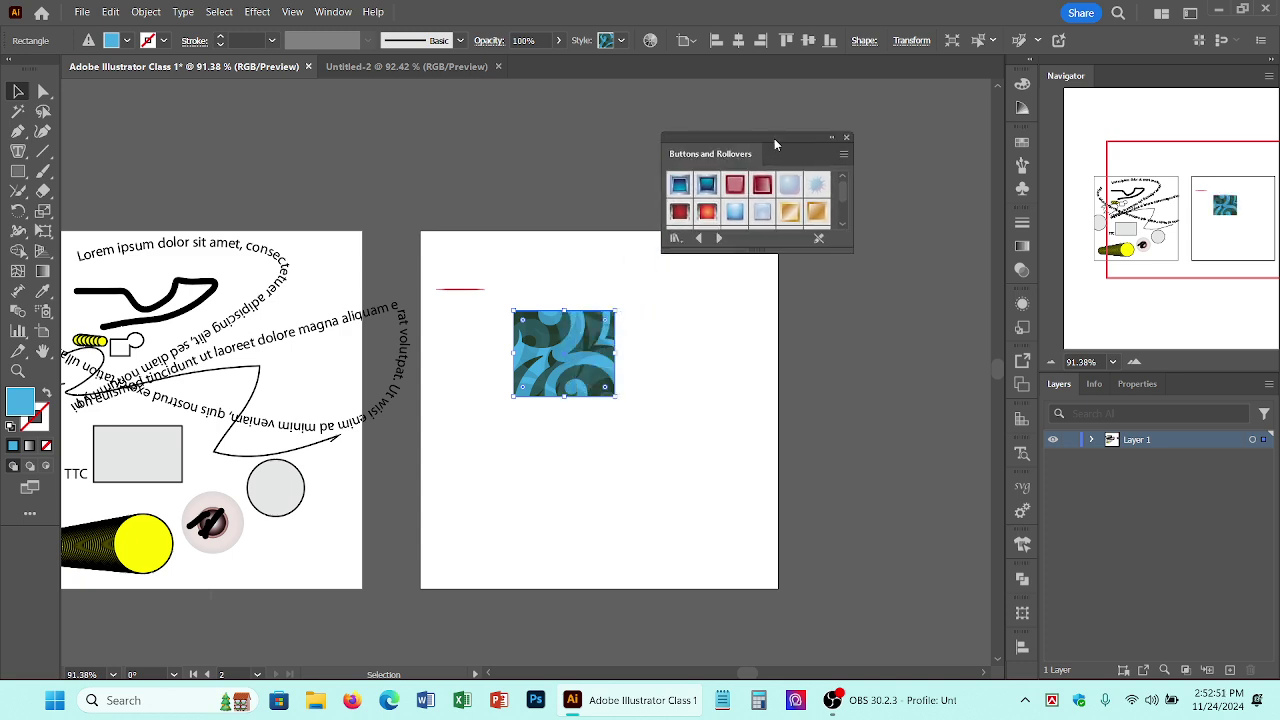
left_click(761, 187)
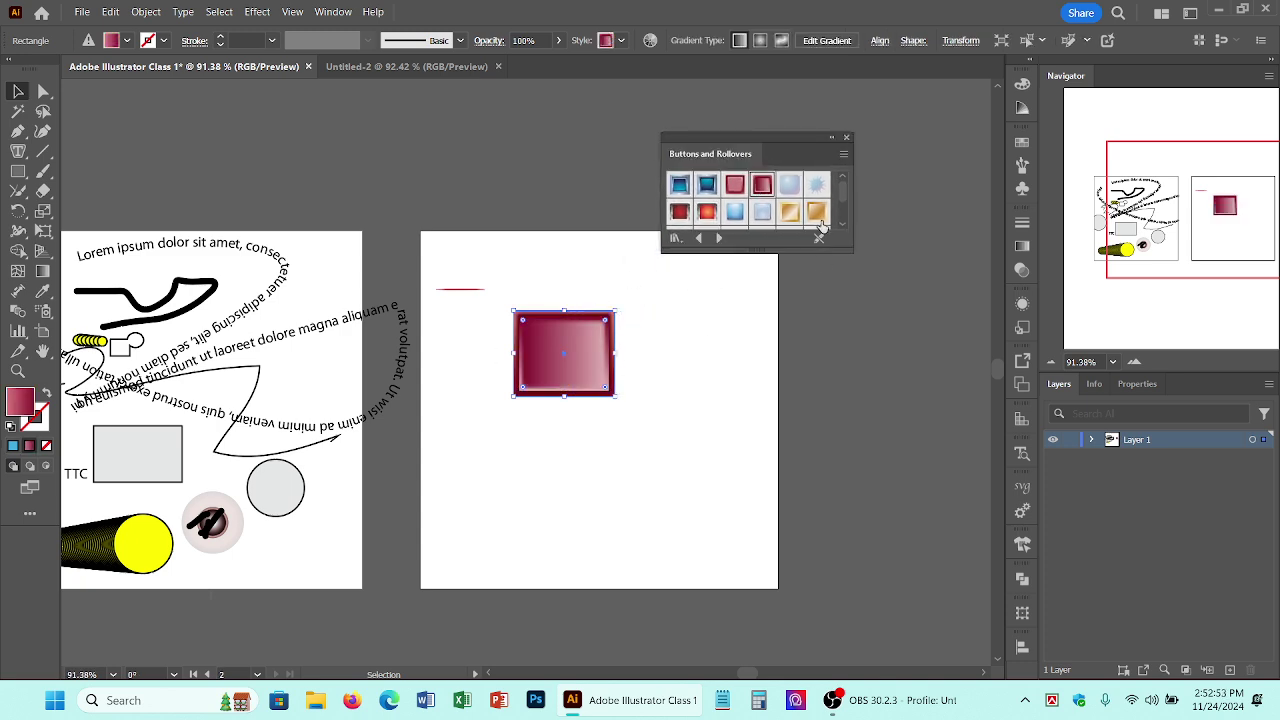
left_click(846, 137)
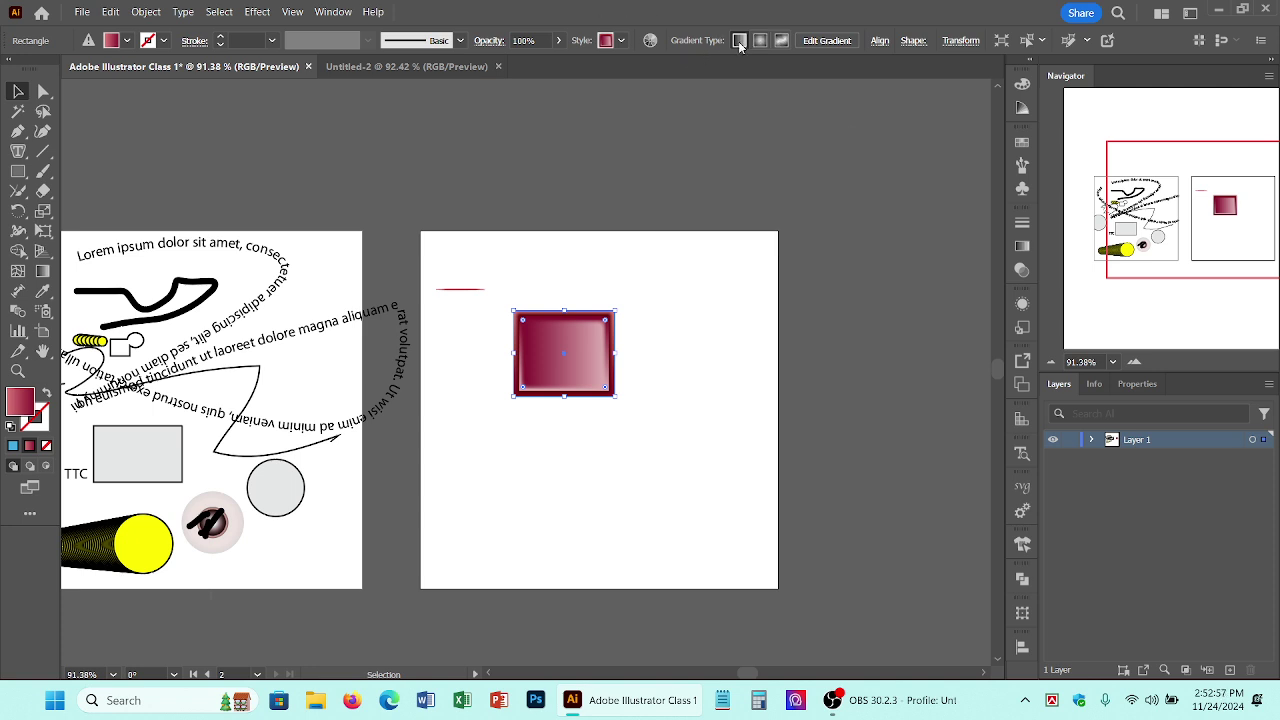
Step: Delete the styled rectangle and draw a new rectangle near the middle of the second artboard
key("Delete")
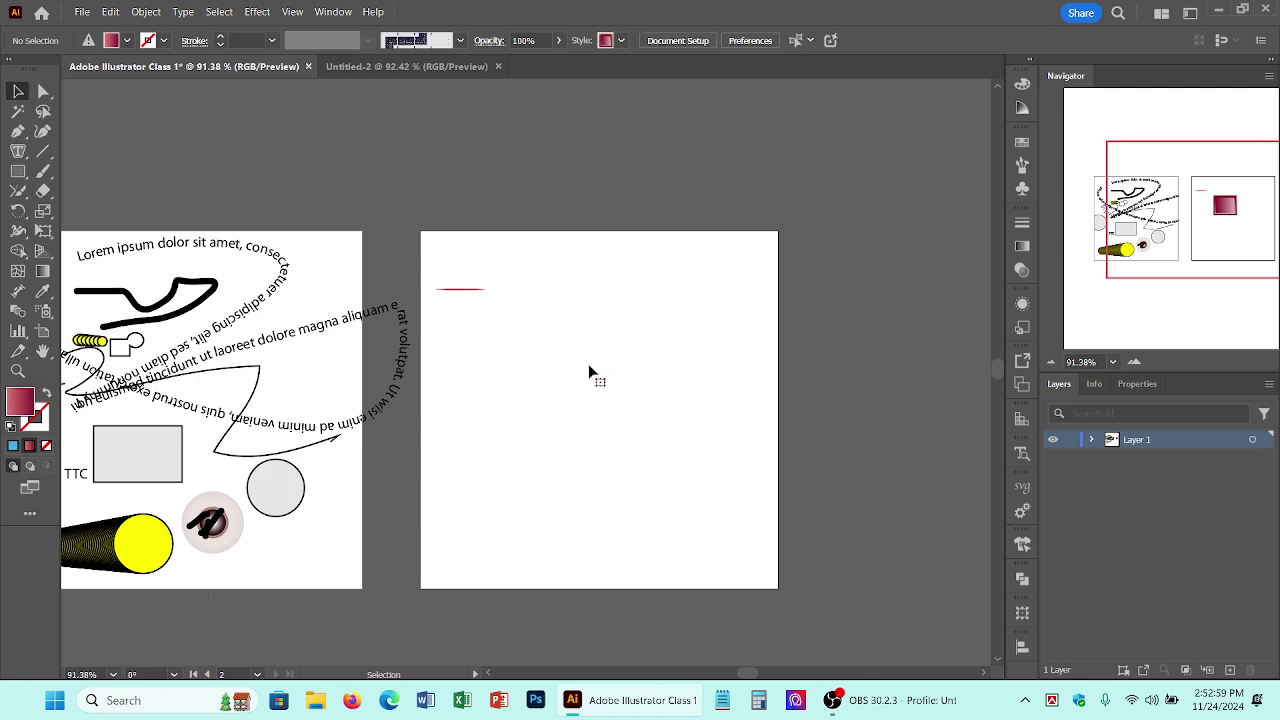
left_click(17, 170)
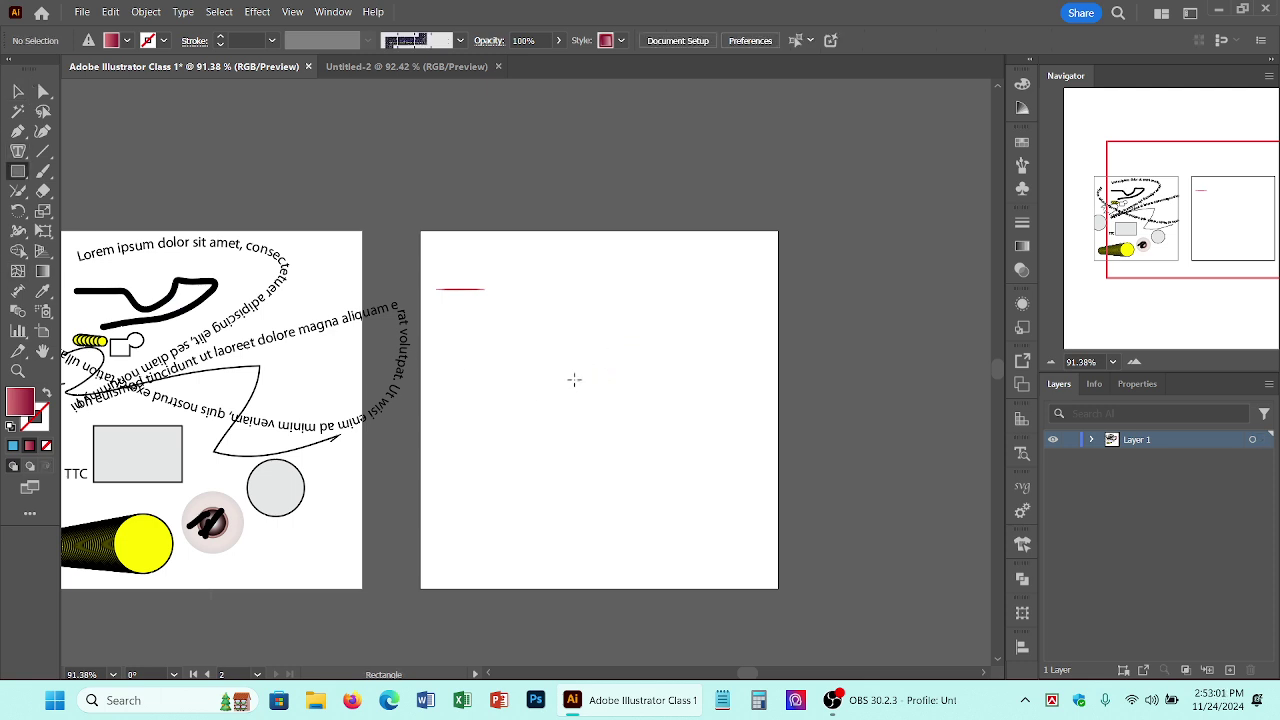
left_click_drag(577, 335, 687, 418)
Step: Apply the default graphic style with white fill and black stroke to the new rectangle and deselect it
left_click(596, 41)
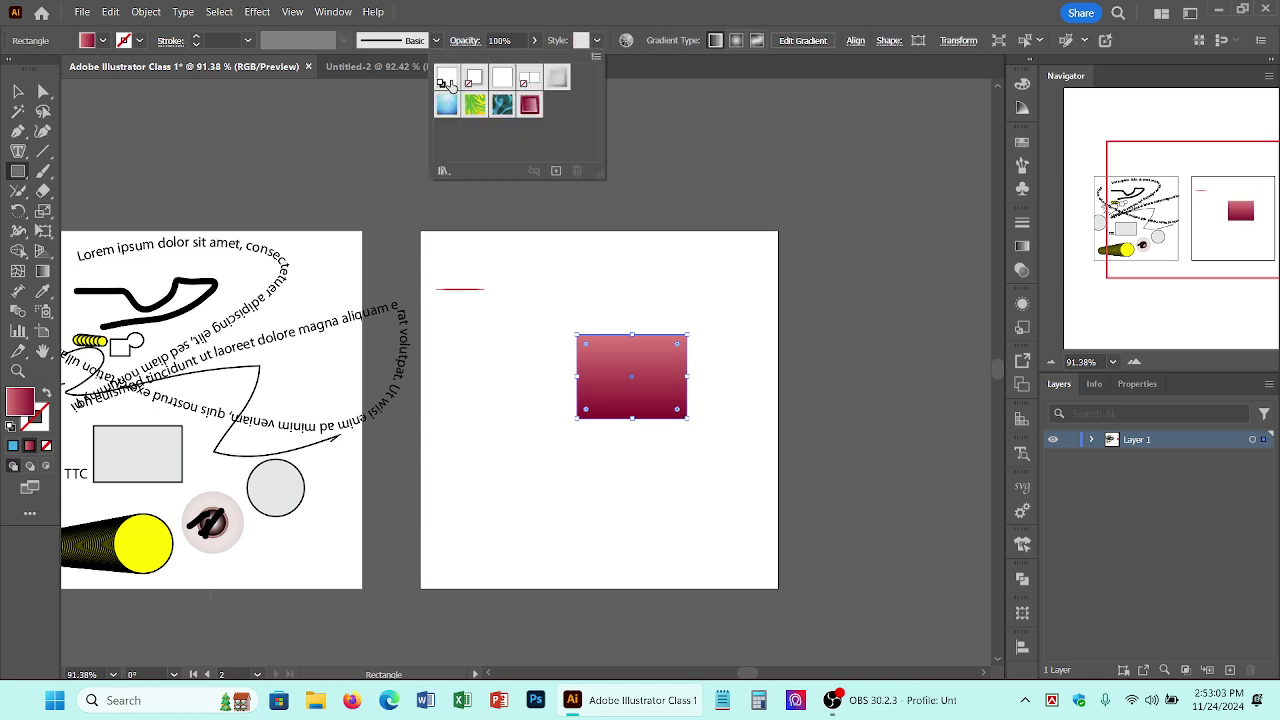
left_click(446, 78)
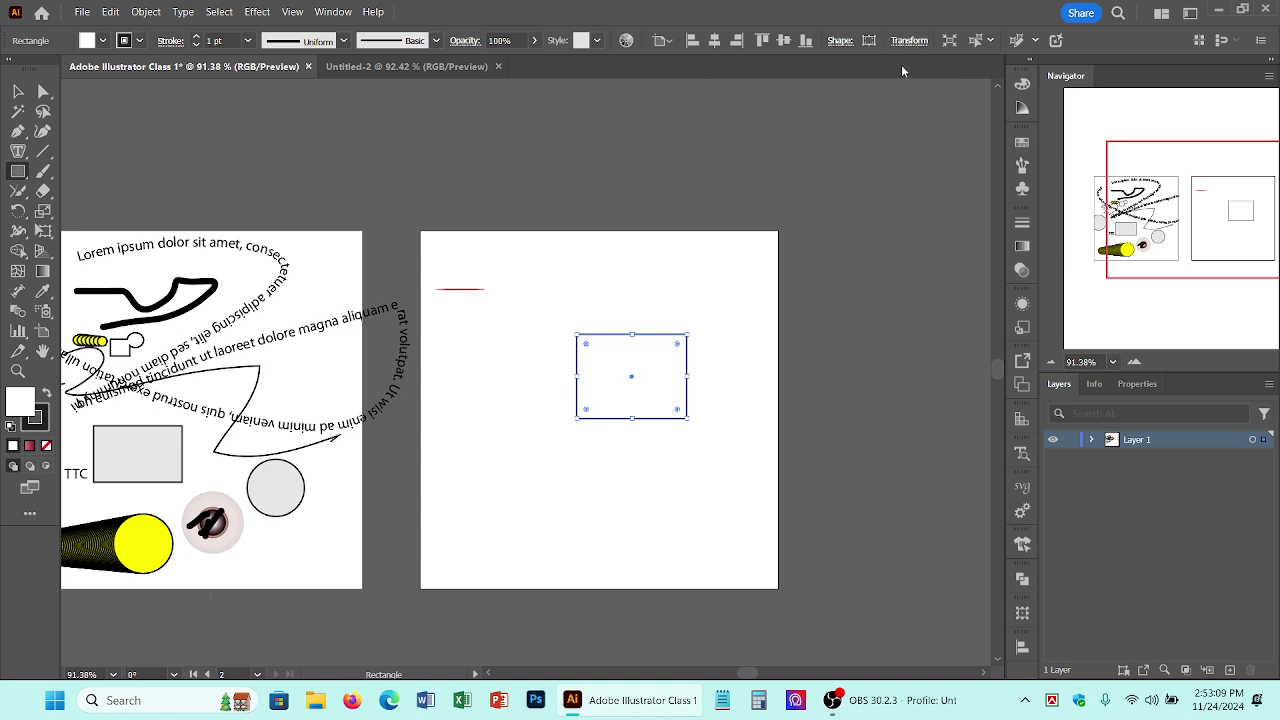
left_click(18, 91)
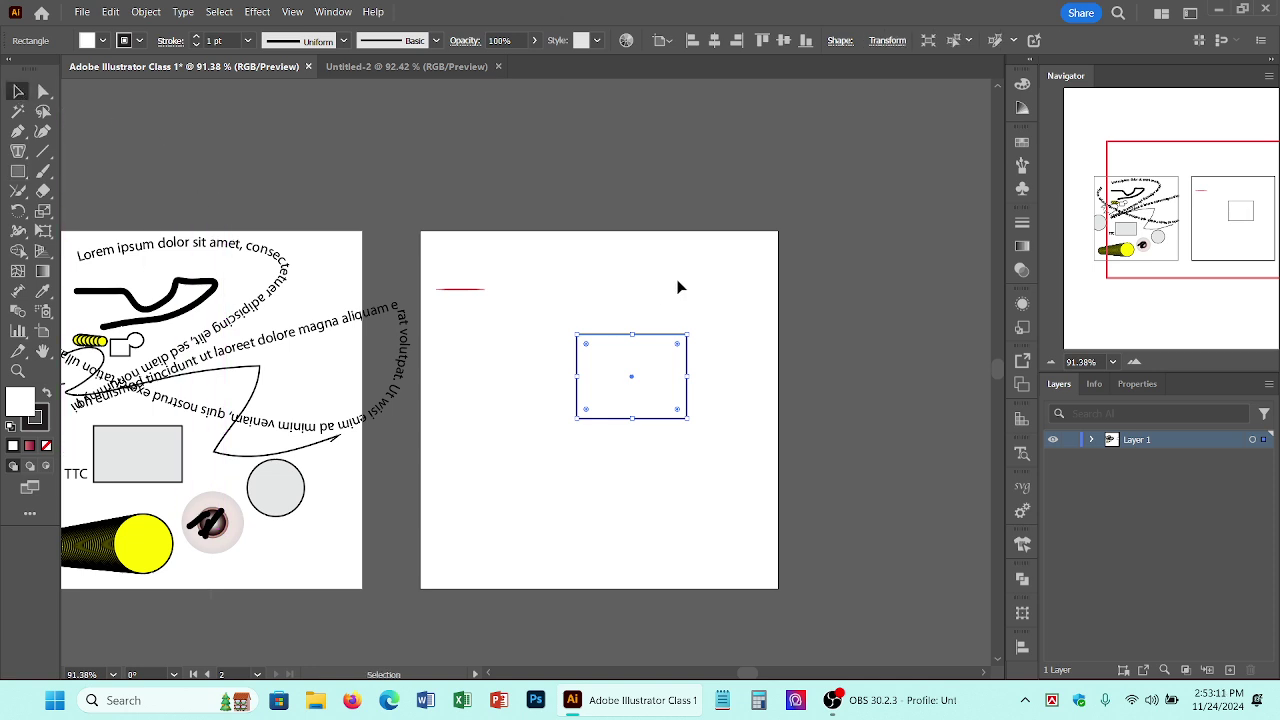
left_click(583, 313)
Step: Delete the short red line above and left of the rectangle
left_click(669, 380)
left_click(465, 290)
key("Delete")
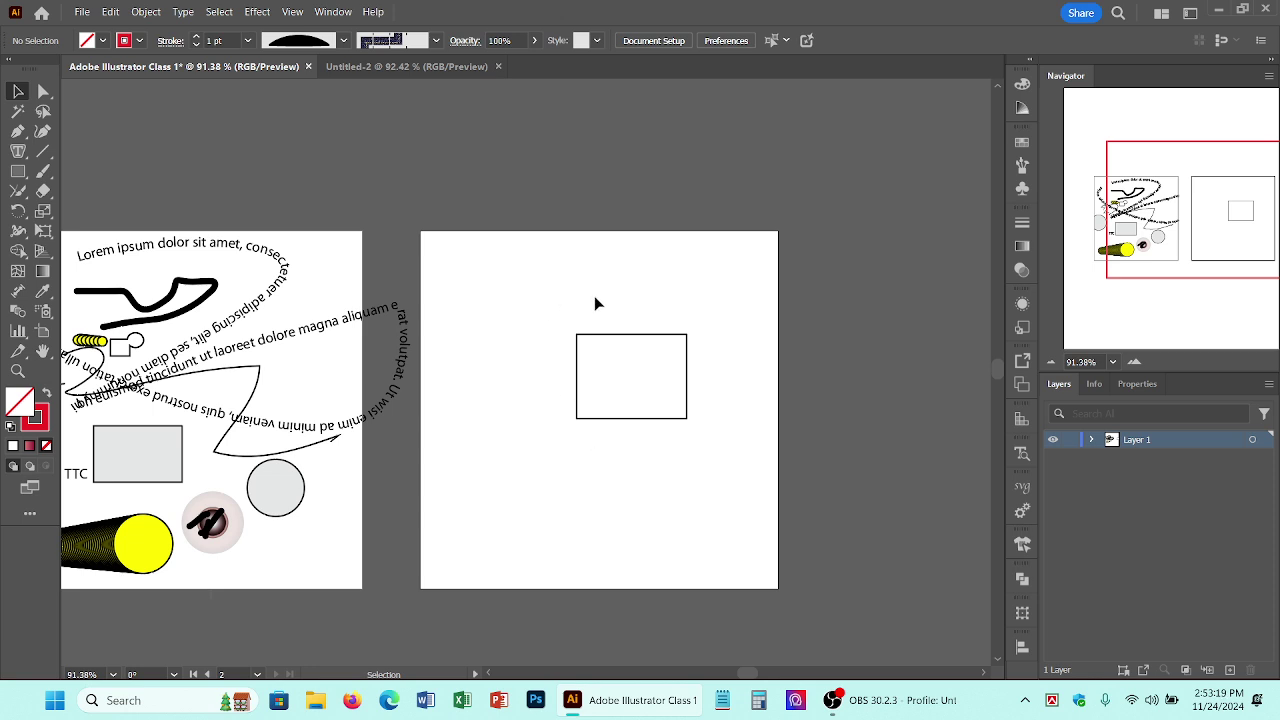
Step: Show the alignment options for the white rectangle and align it to the artboard's left edge
left_click(652, 352)
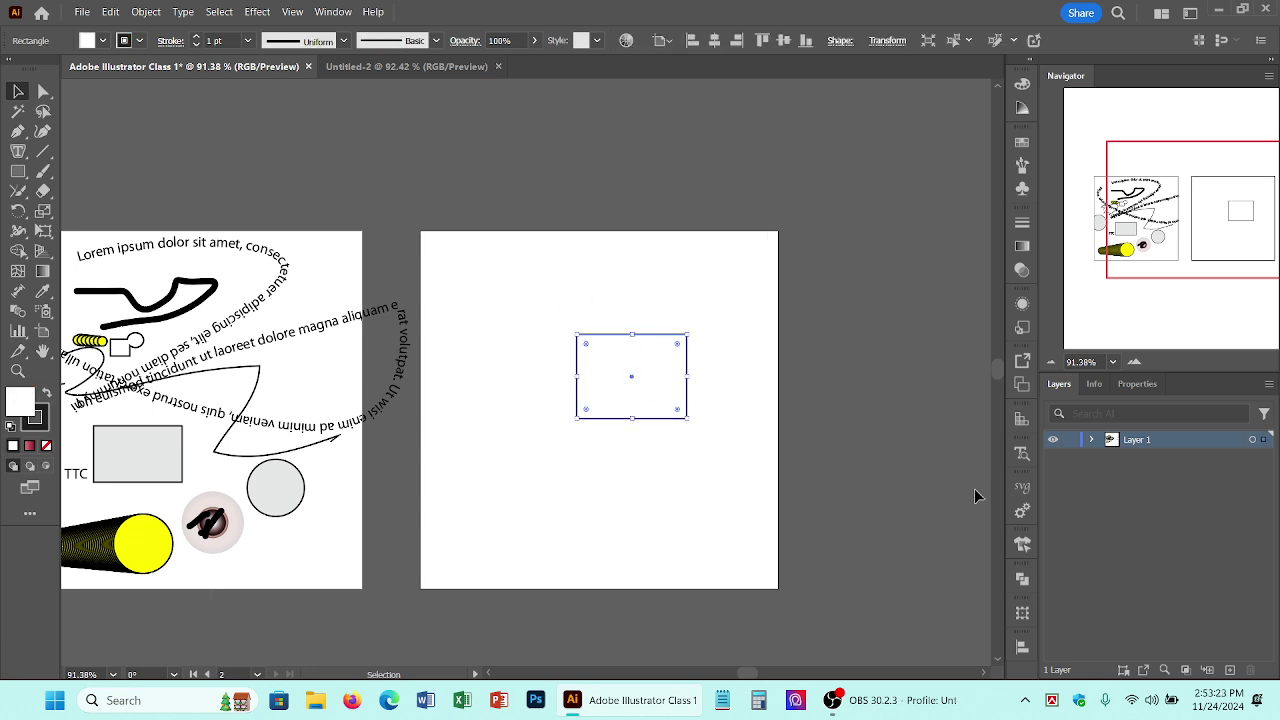
left_click(1021, 648)
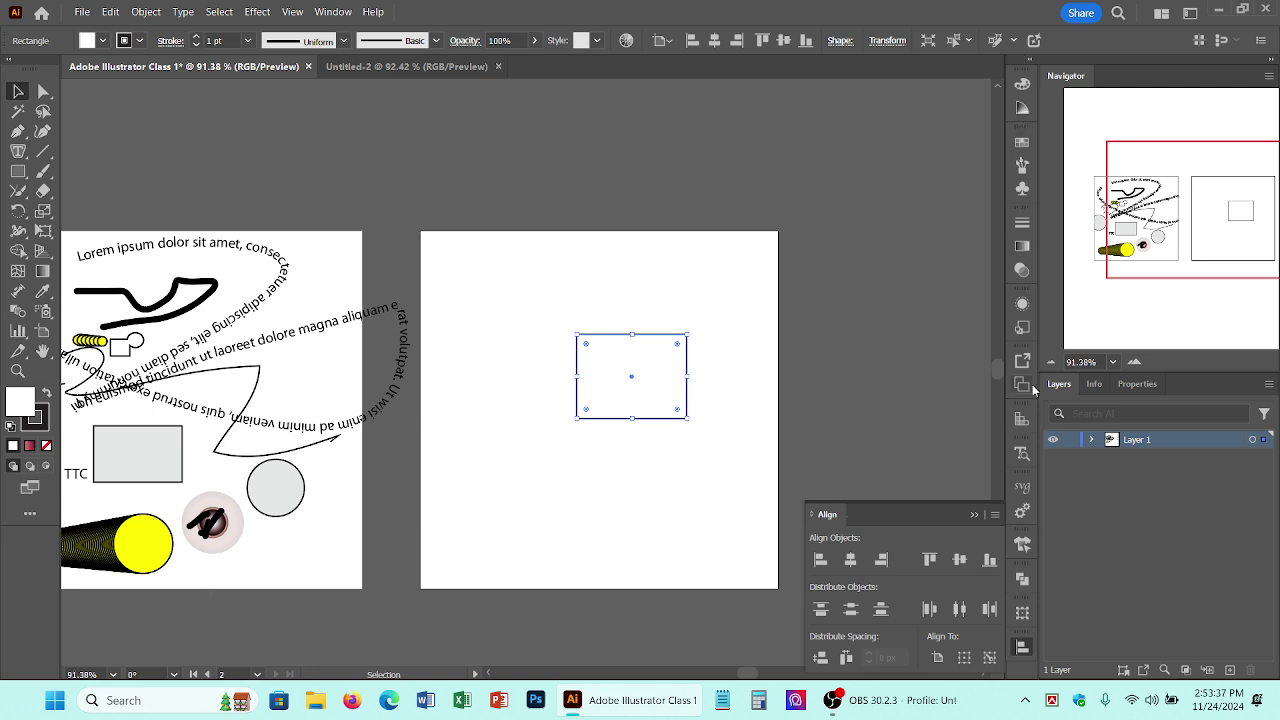
left_click(820, 562)
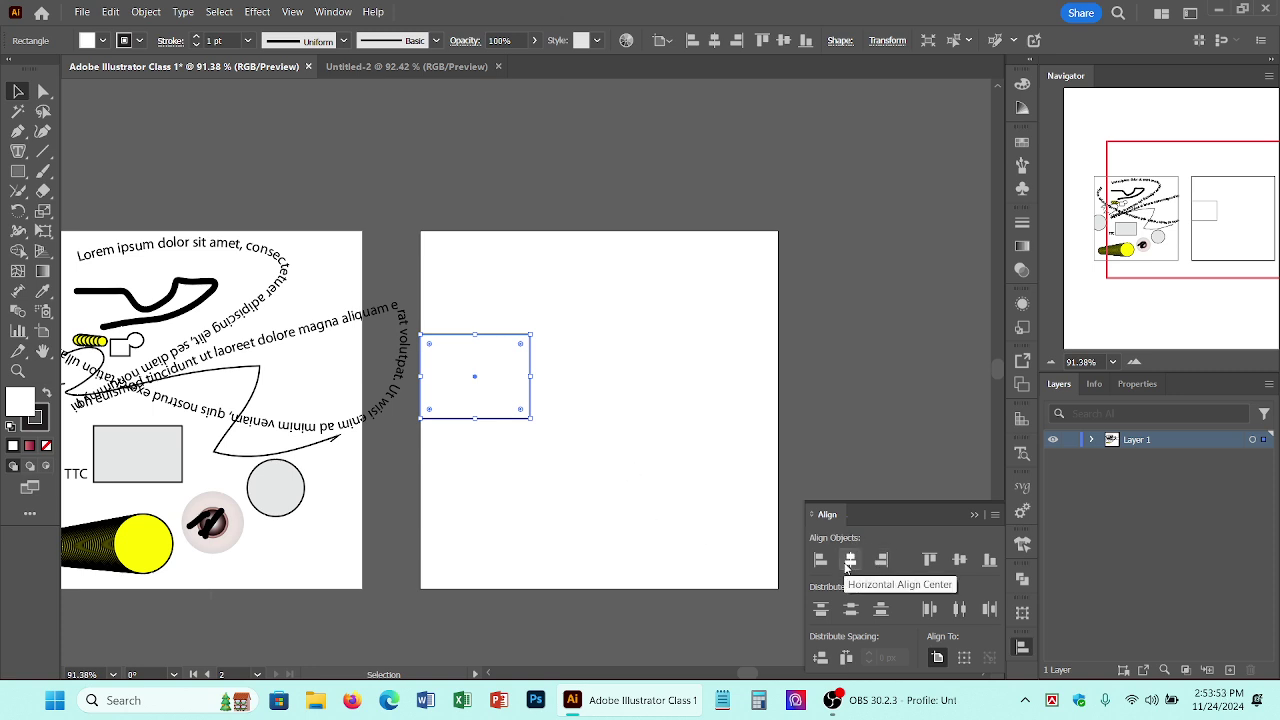
Step: Align the rectangle to the artboard's horizontal centre, and after that to its right edge
left_click(848, 563)
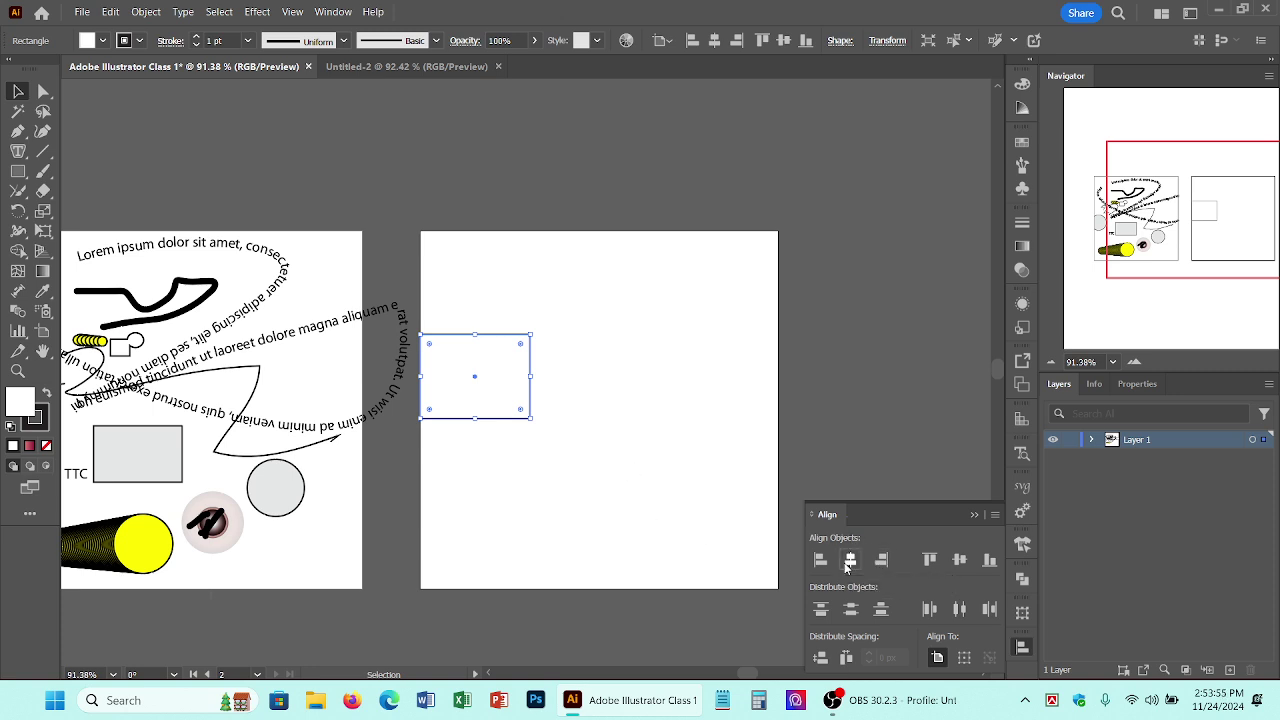
left_click(882, 562)
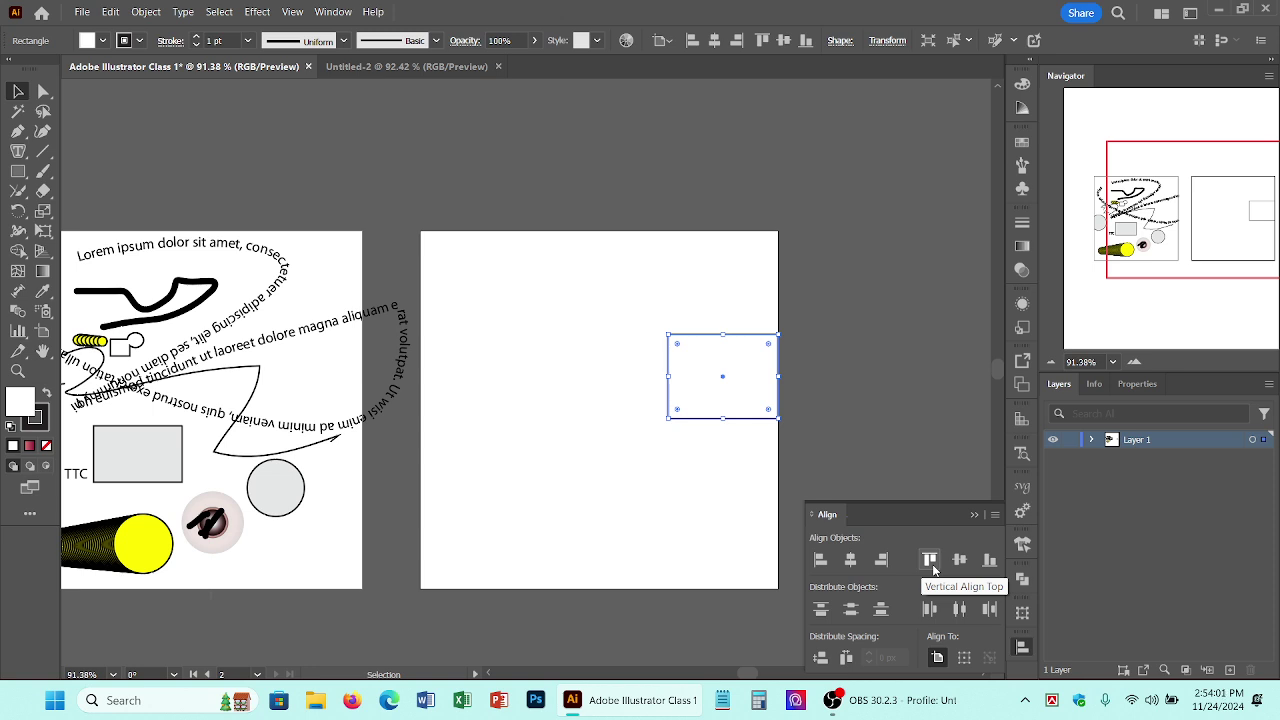
Step: Align the rectangle vertically to the artboard's top edge, and after that to its bottom edge
left_click(930, 561)
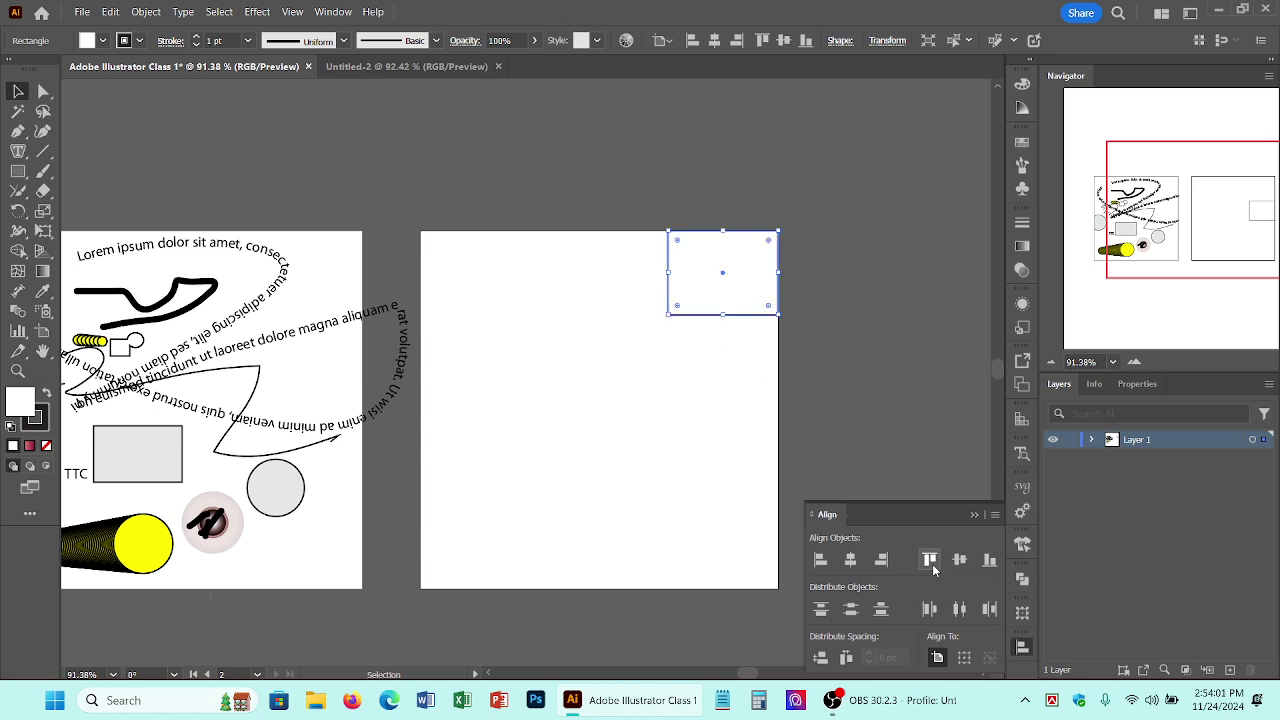
left_click(988, 563)
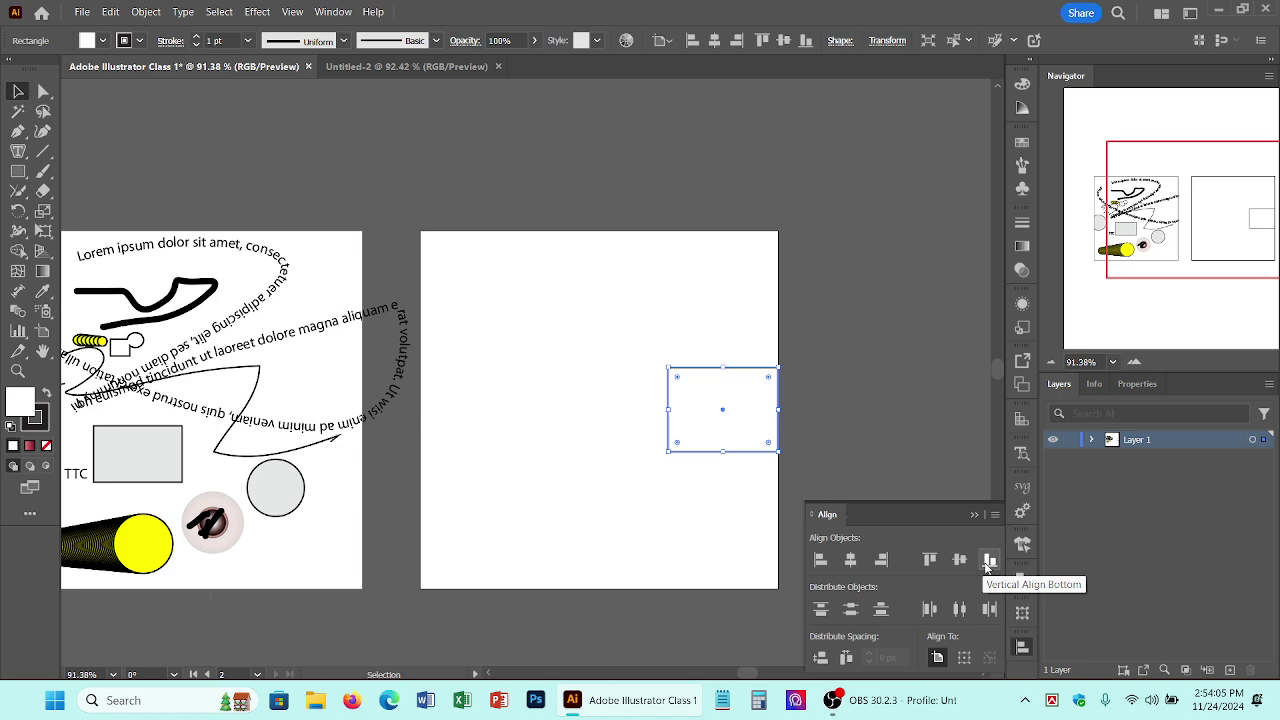
left_click(988, 562)
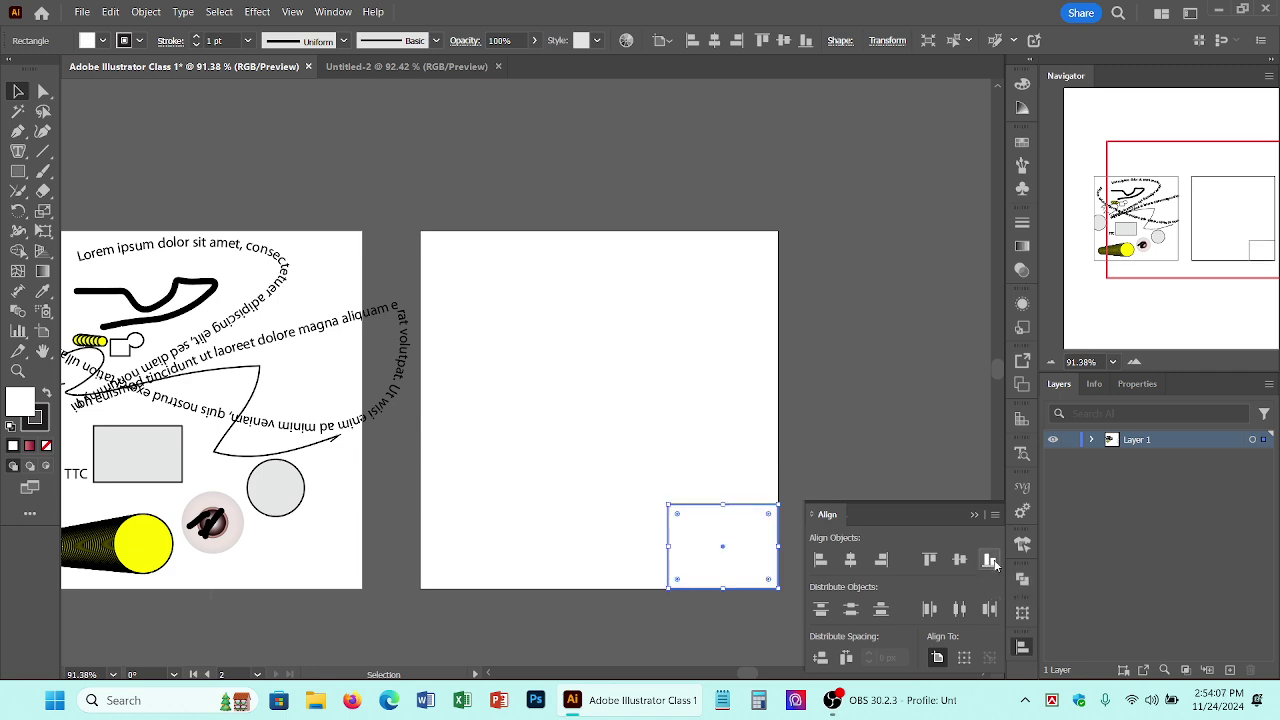
Step: Centre the rectangle vertically and horizontally on the artboard and deselect it
left_click(960, 559)
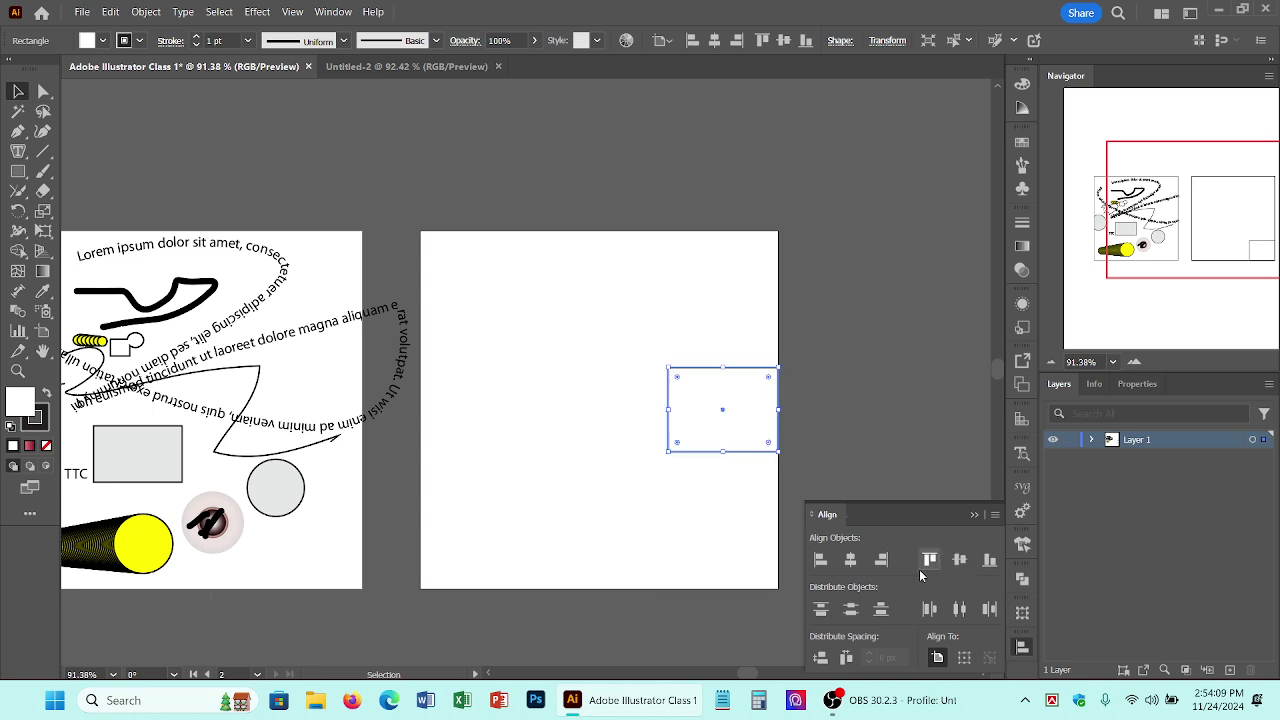
left_click(850, 559)
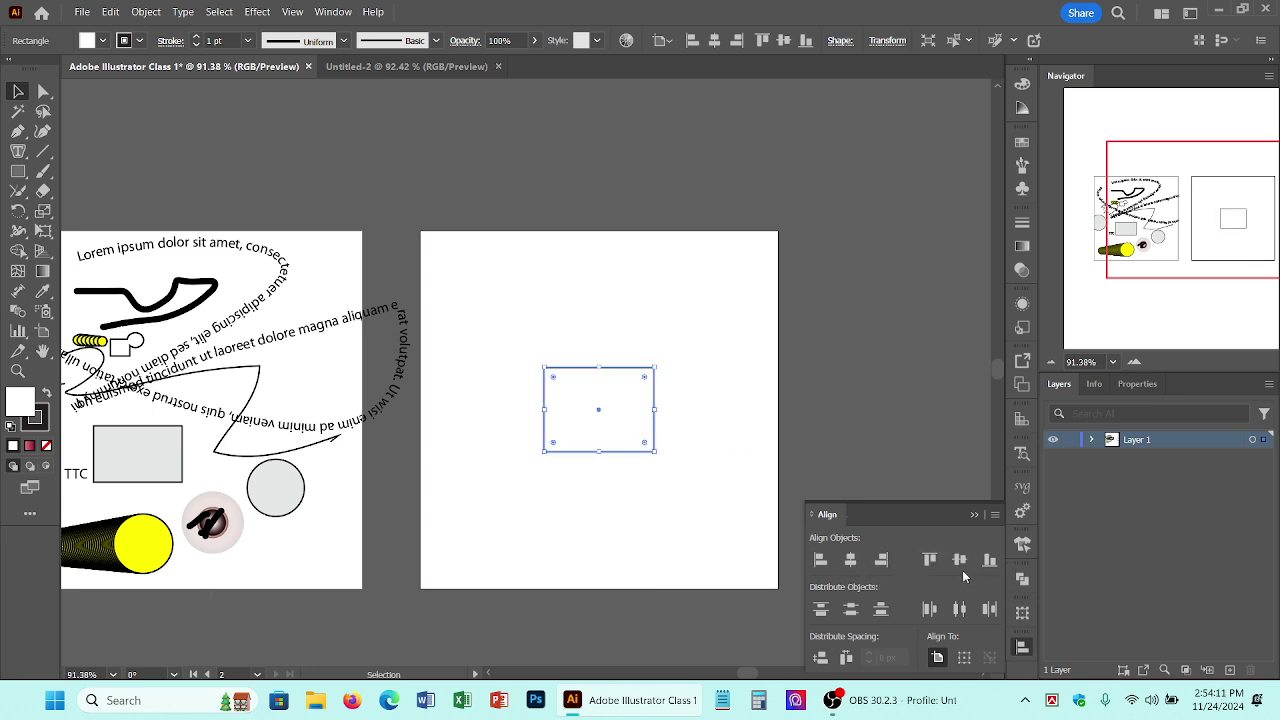
left_click(731, 446)
left_click_drag(522, 337, 677, 527)
left_click(715, 380)
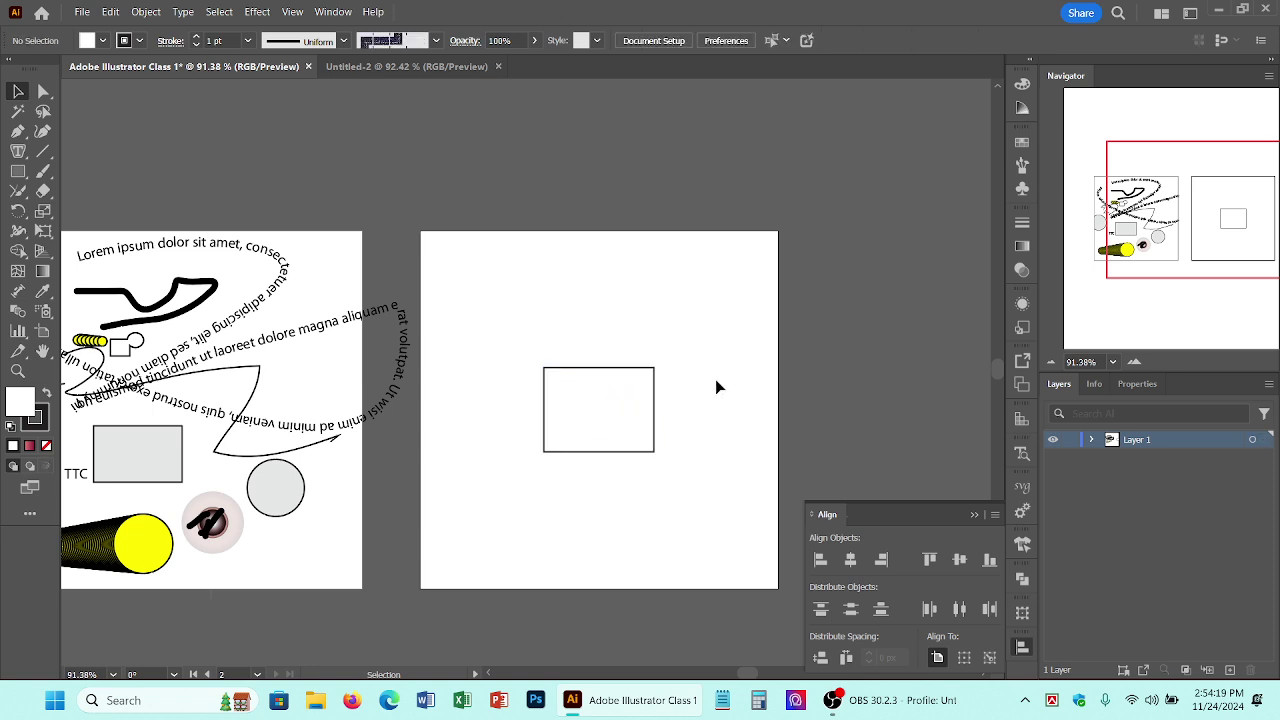
Step: Draw a small circle with the Ellipse tool just above the centred rectangle and deselect it
left_click(20, 173)
left_click(92, 211)
left_click_drag(566, 296, 623, 353)
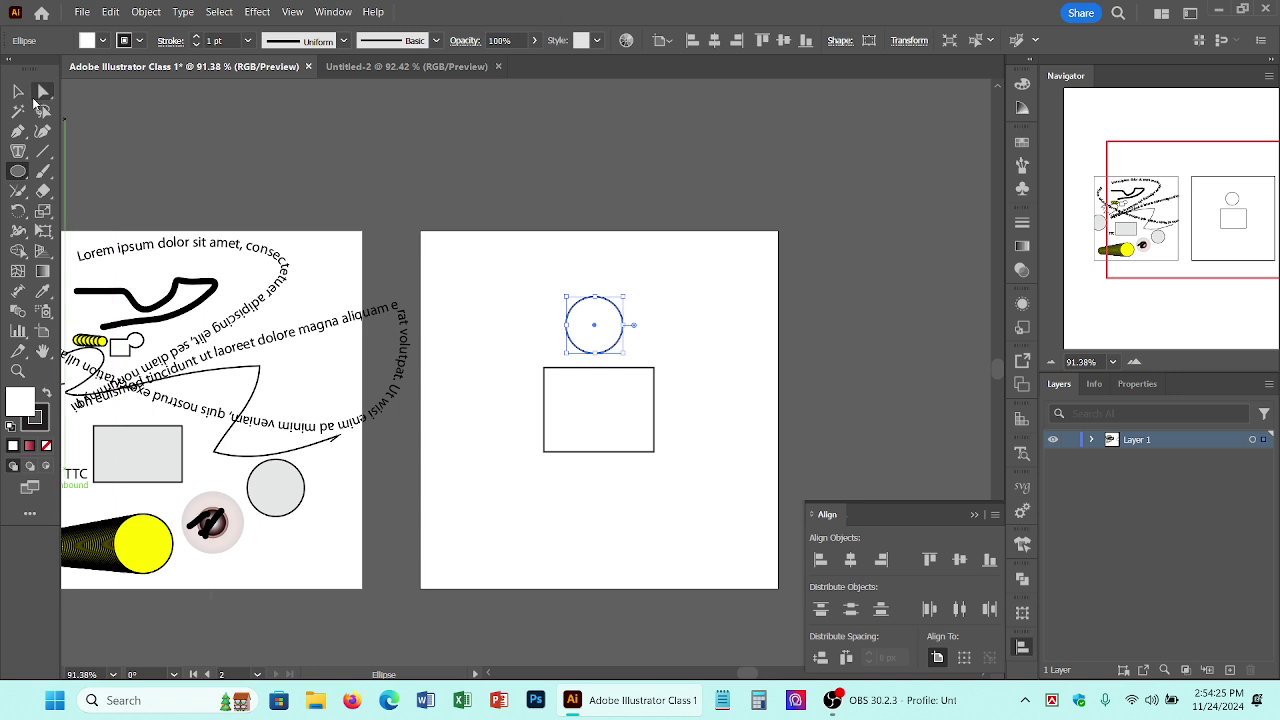
left_click(18, 92)
left_click(658, 300)
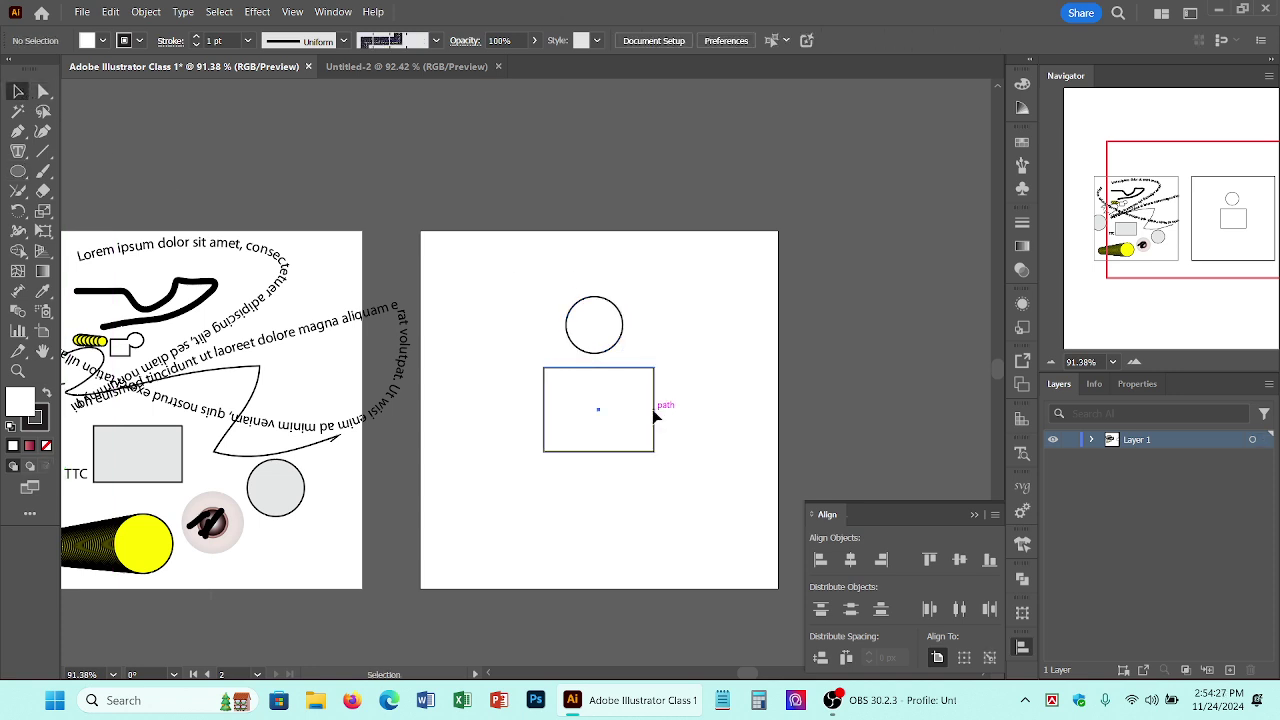
left_click(654, 408)
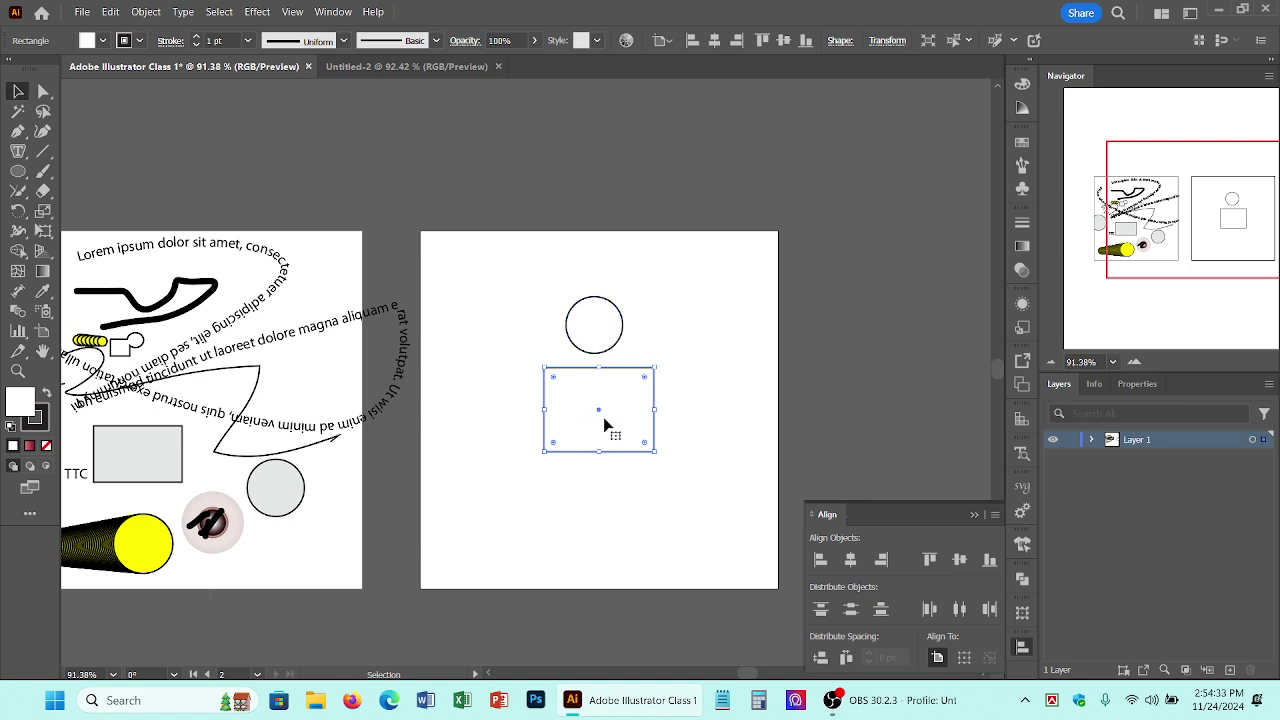
left_click(759, 350)
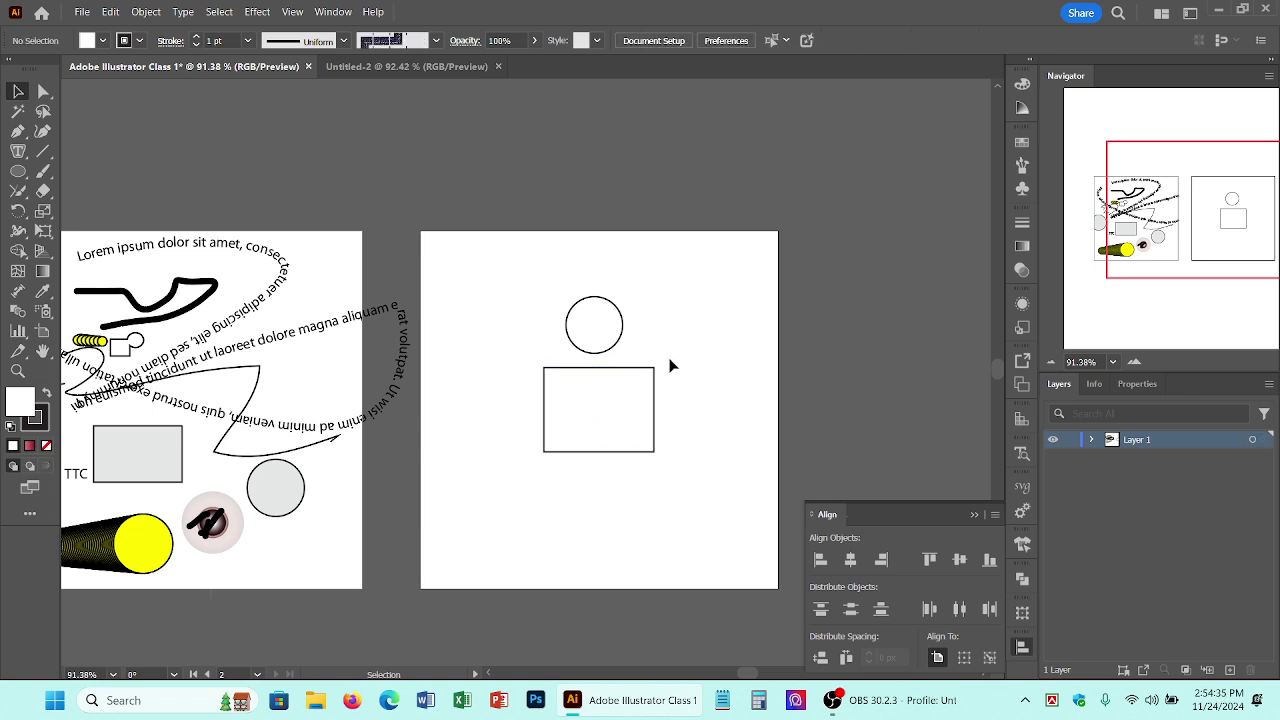
left_click(540, 380)
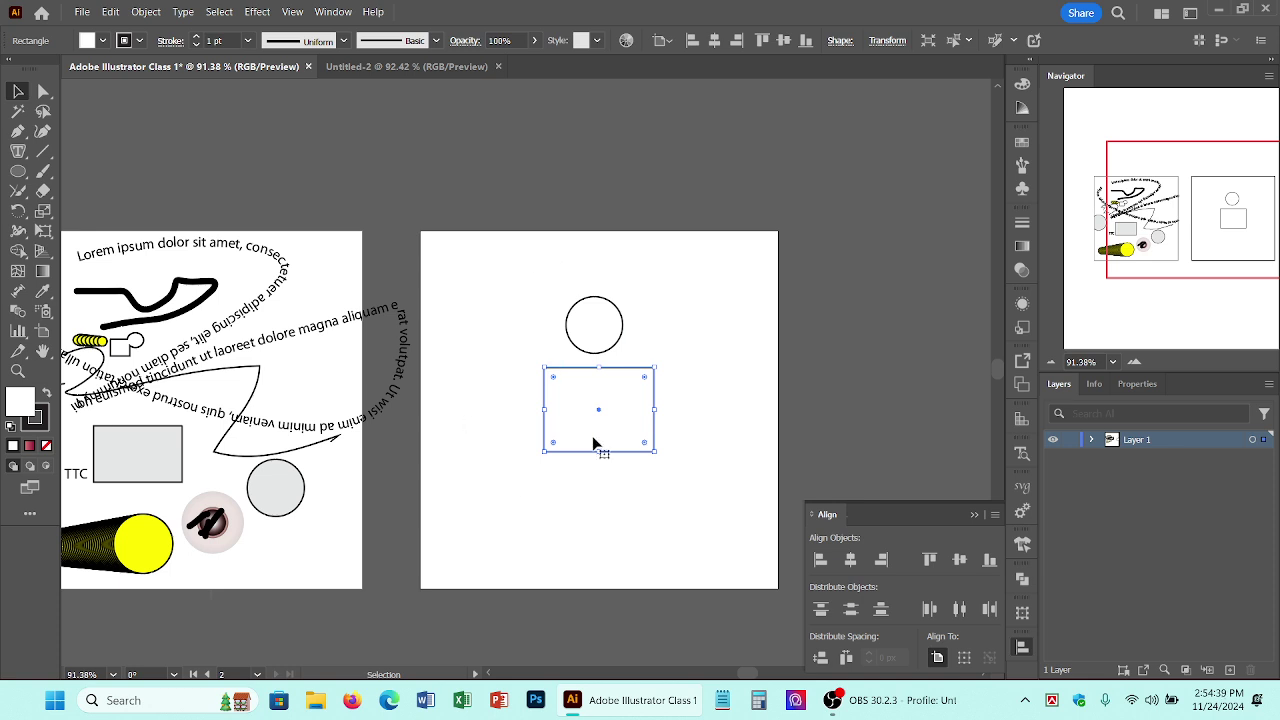
left_click(709, 323)
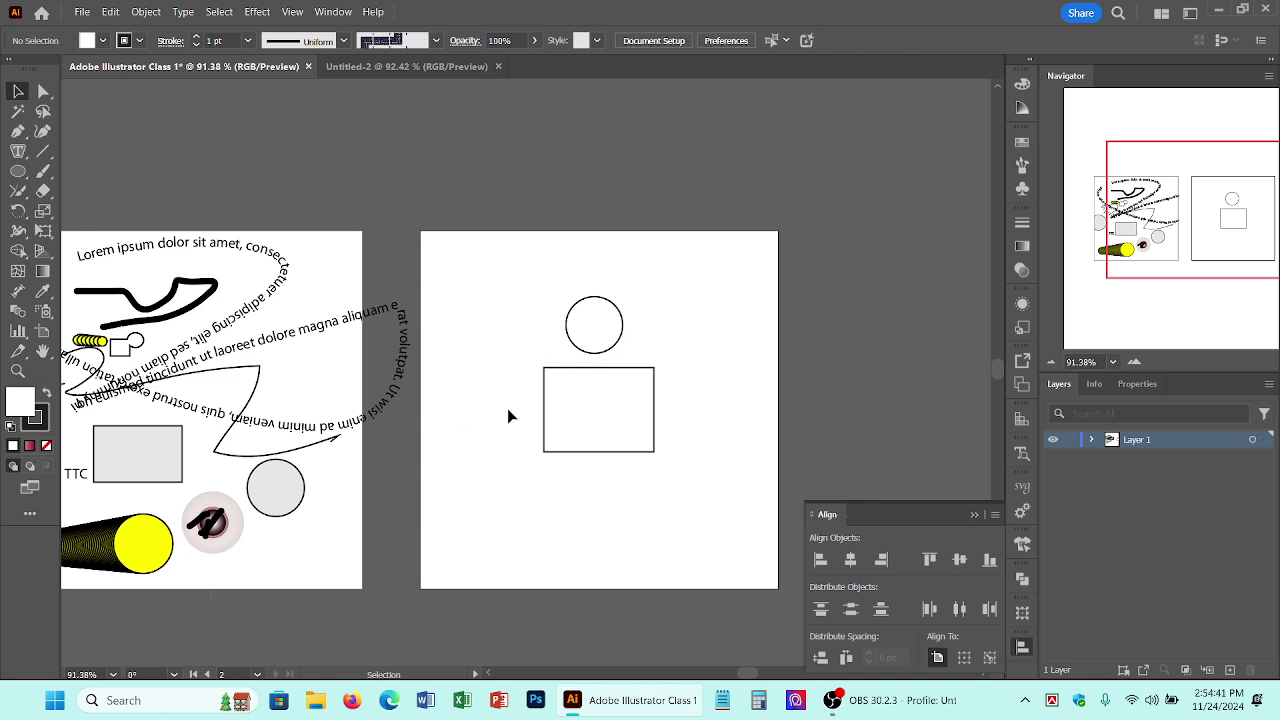
Step: Centre the circle horizontally and vertically on the artboard and deselect it
left_click(622, 326)
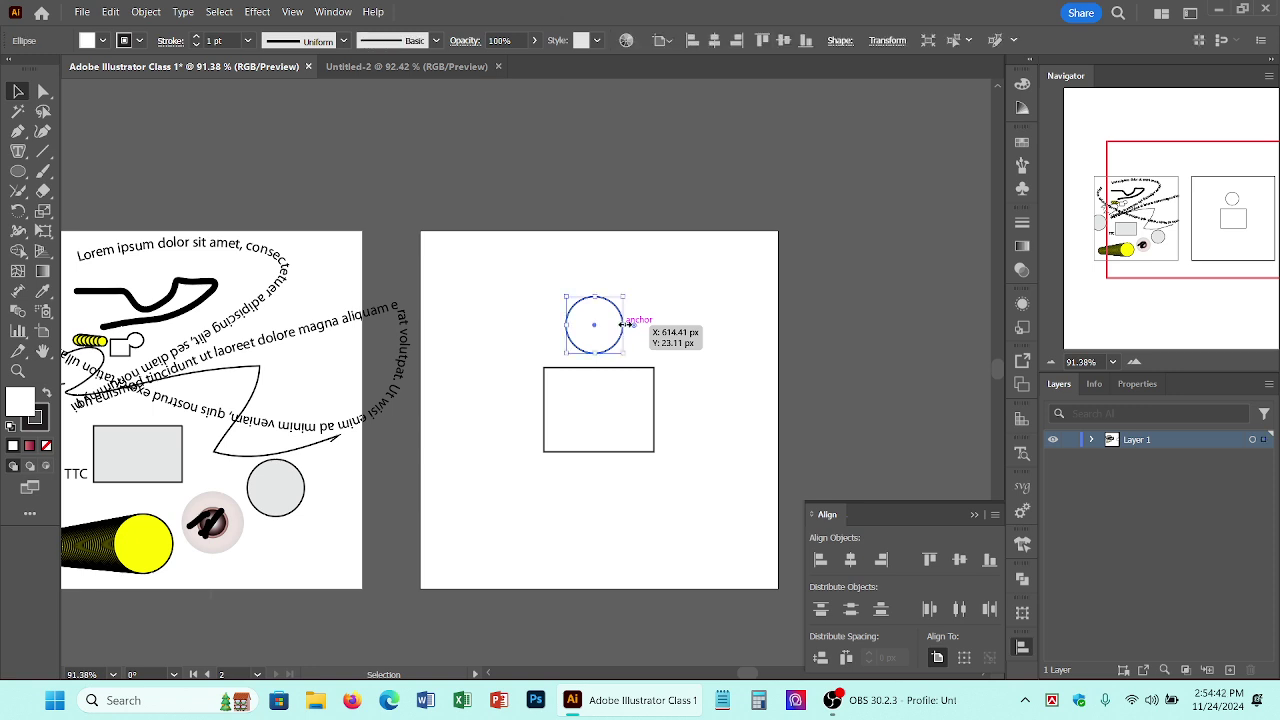
left_click(716, 41)
left_click(785, 42)
left_click(700, 354)
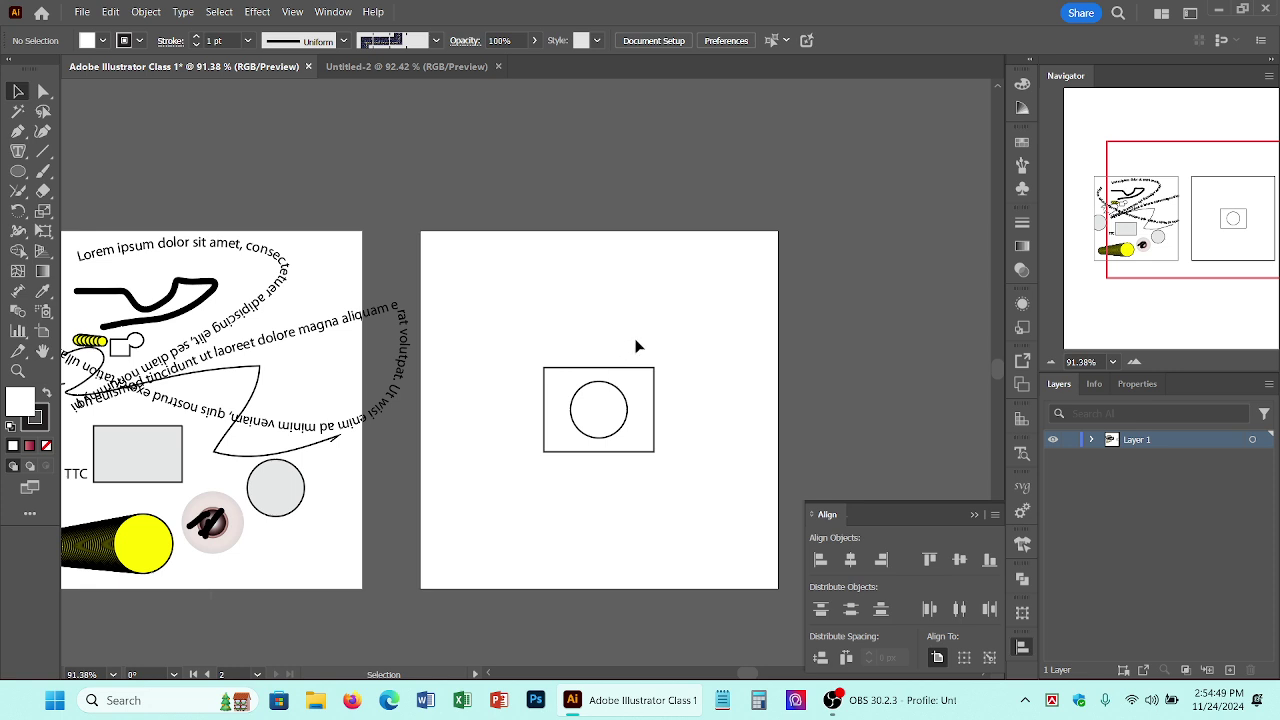
Step: Move the rectangle out from behind the circle to near the artboard's upper-right corner and deselect it
left_click_drag(634, 340, 764, 265)
left_click(722, 527)
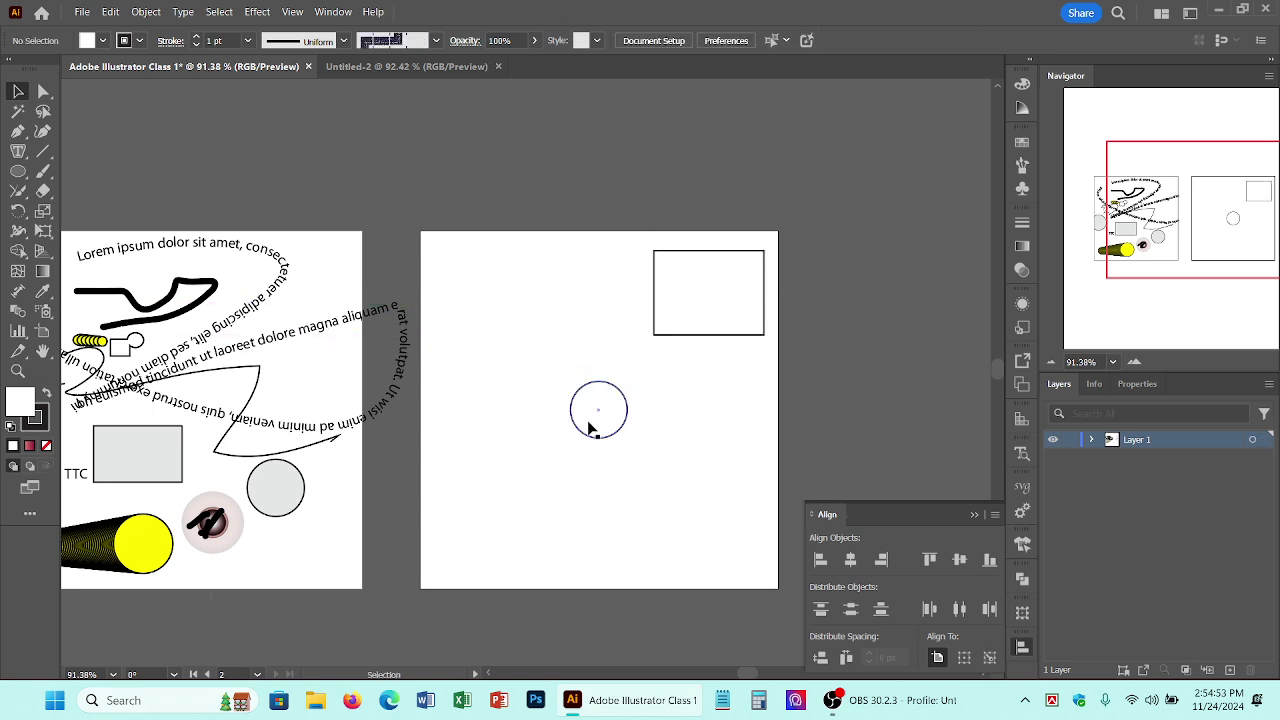
Step: Align the circle to the artboard's top and left edges, move it across to the right edge by alignment, and deselect it
left_click(601, 438)
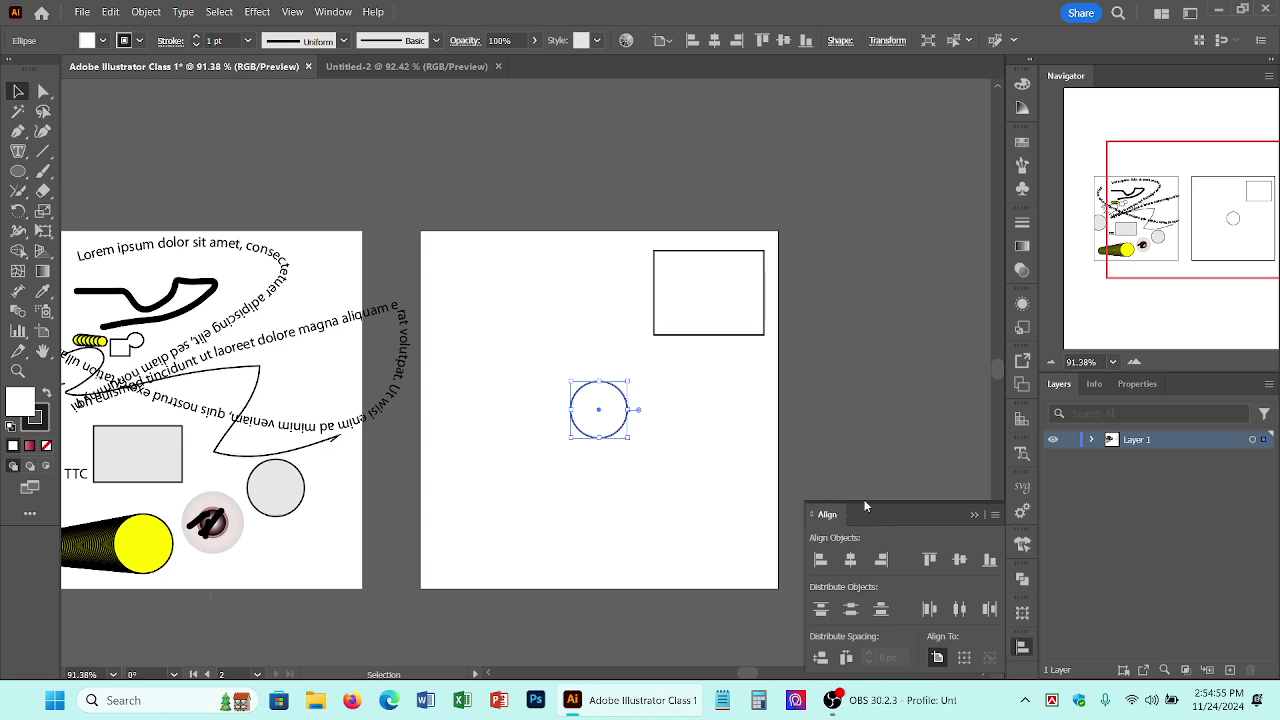
left_click(930, 568)
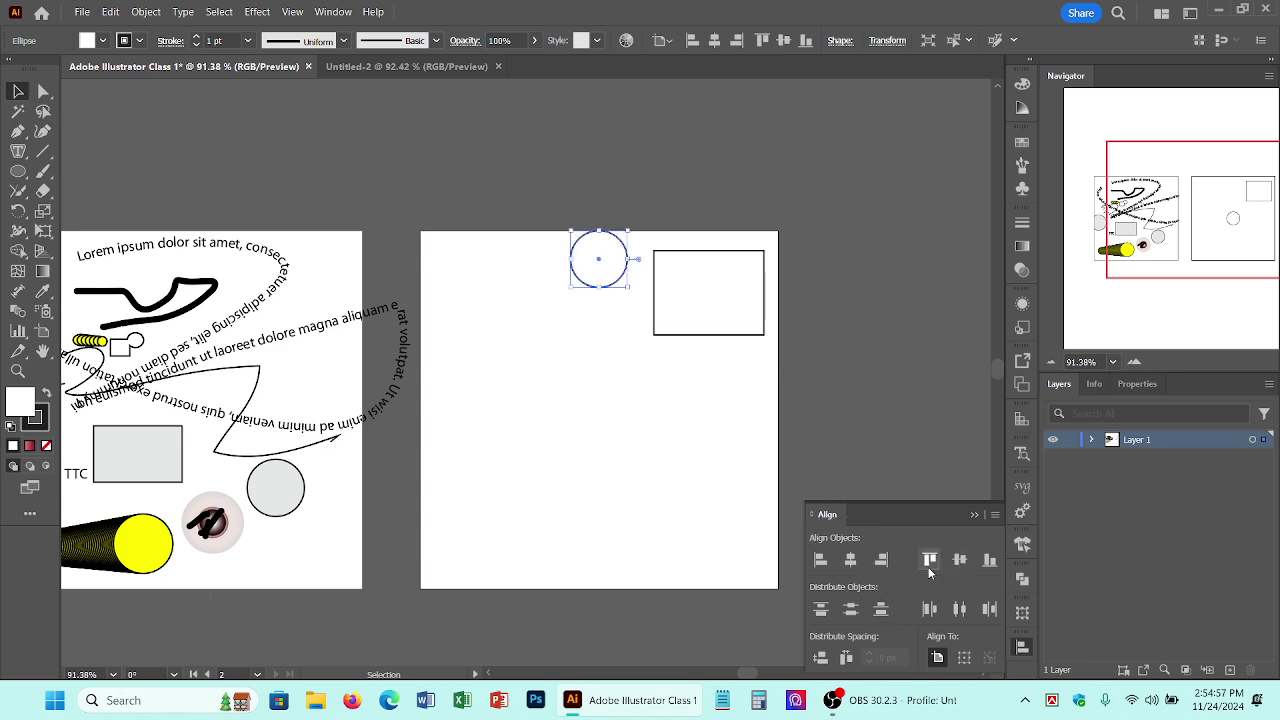
left_click(820, 561)
left_click(880, 562)
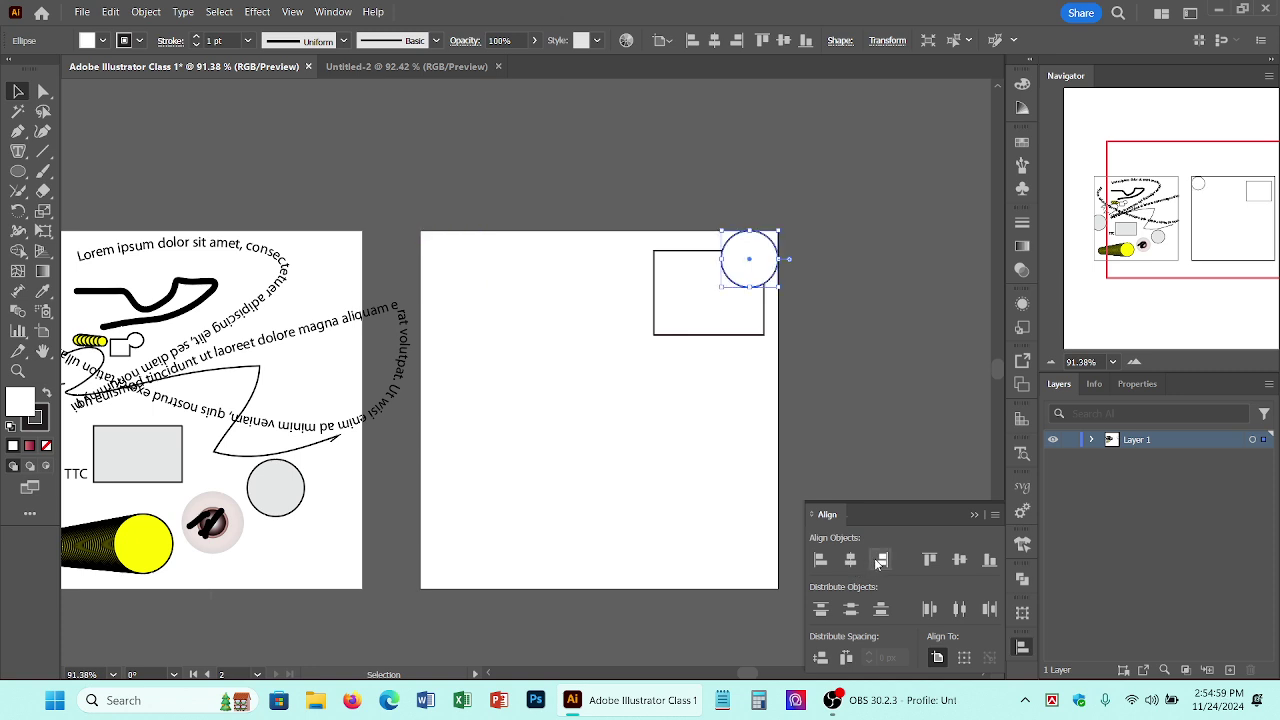
left_click(867, 421)
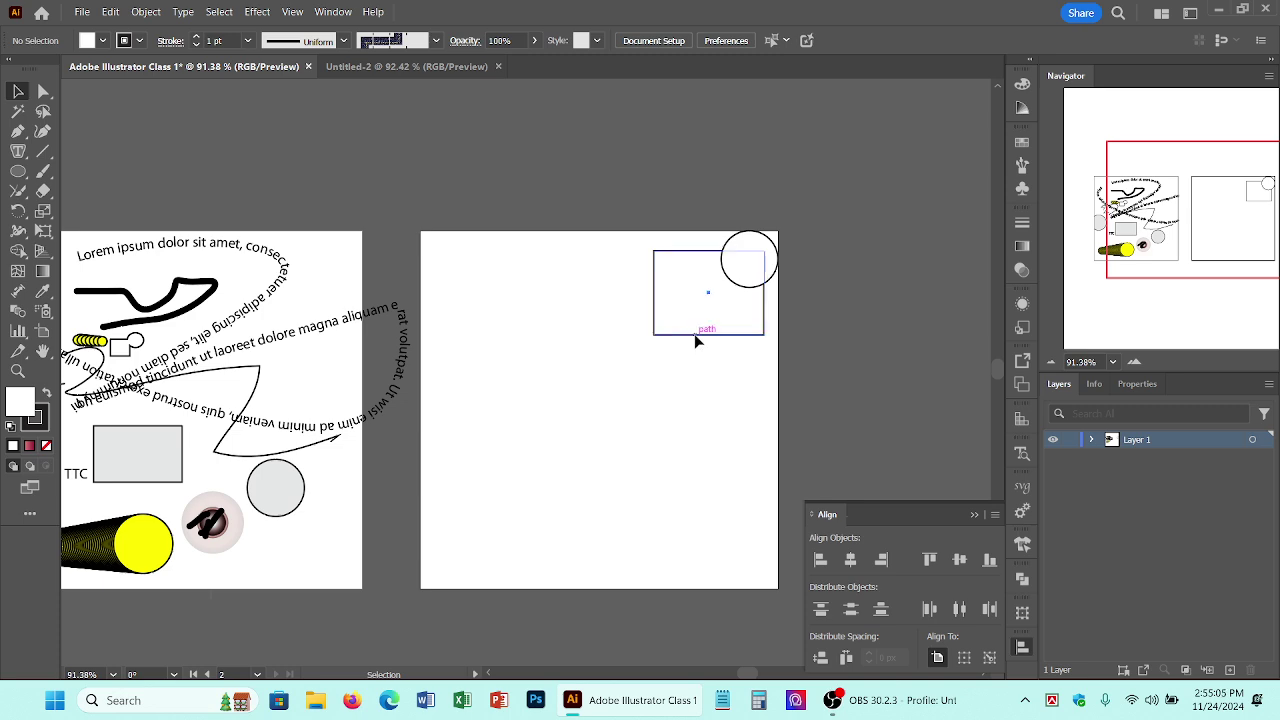
Step: Select the rectangle and circle together and switch the alignment reference to Align to Artboard, and back to Align to Selection
left_click(697, 336)
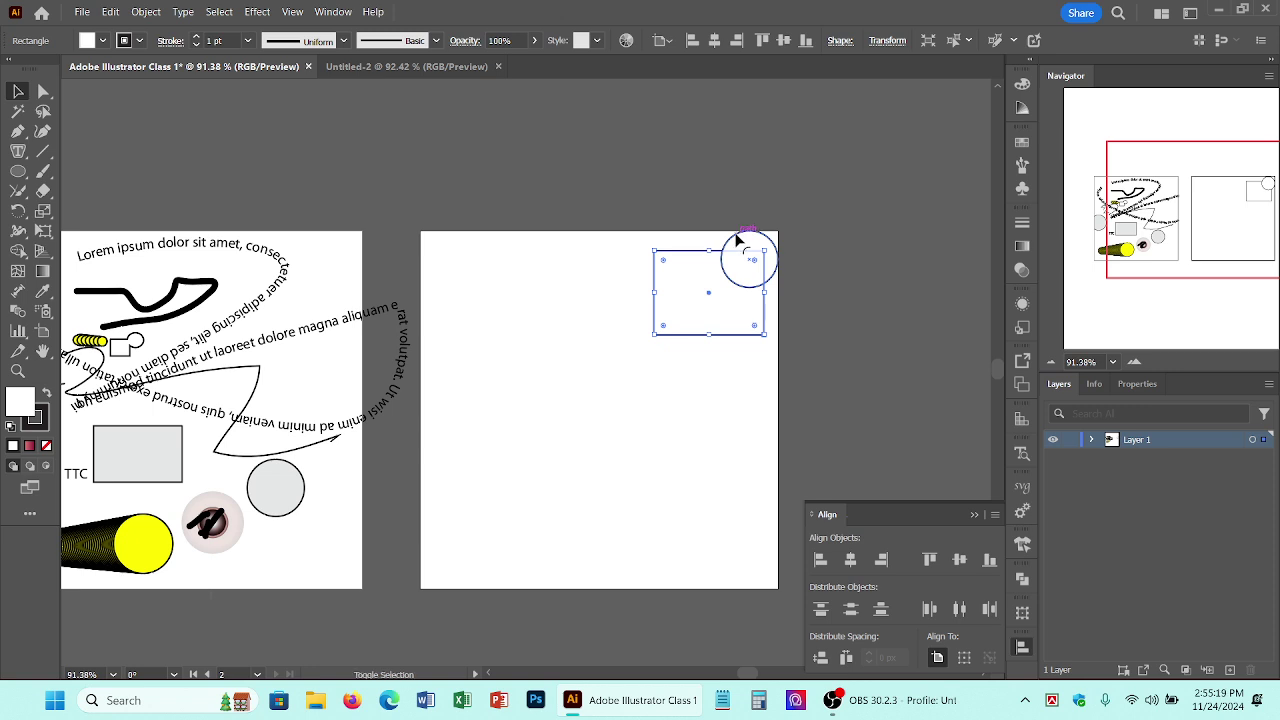
left_click(737, 240, "shift")
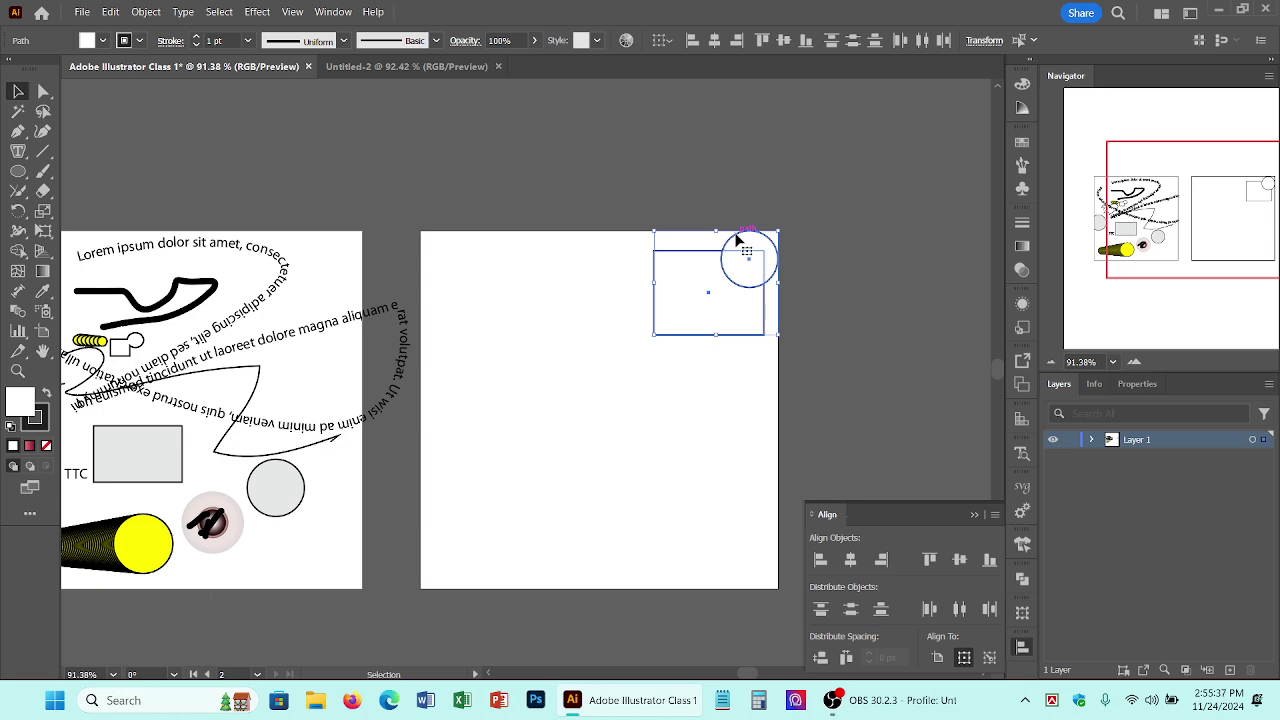
left_click(664, 43)
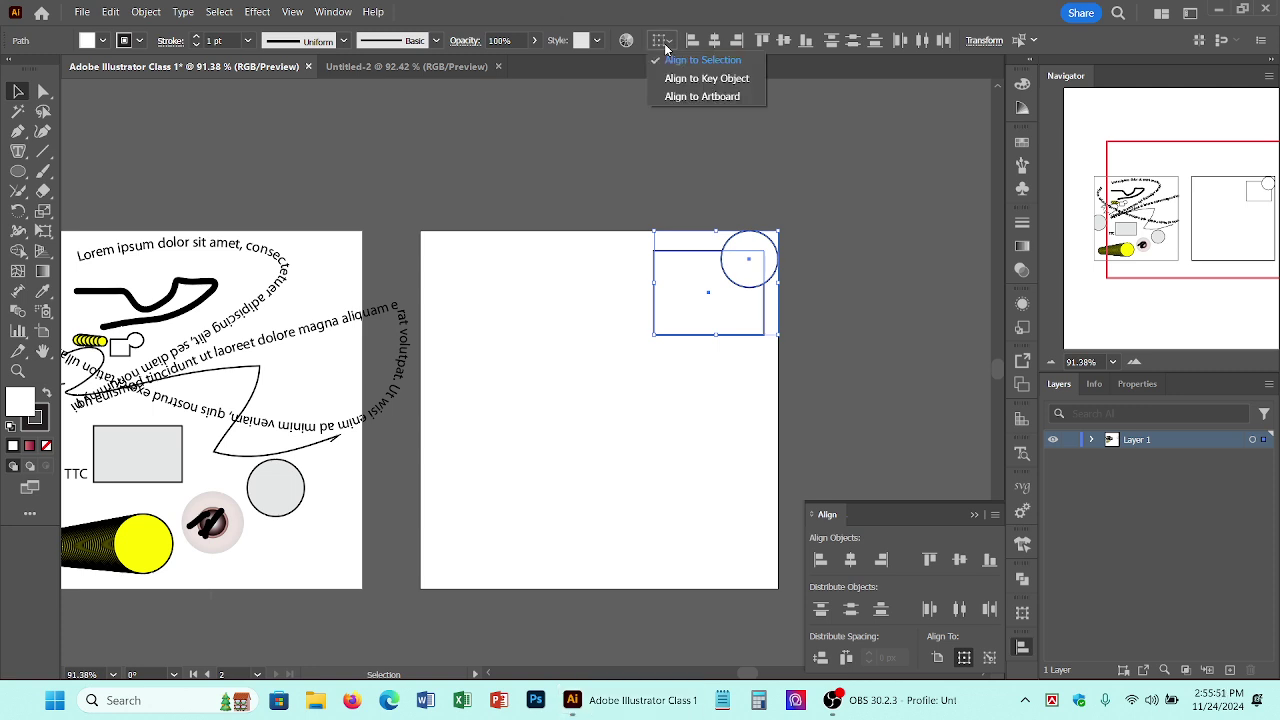
left_click(720, 97)
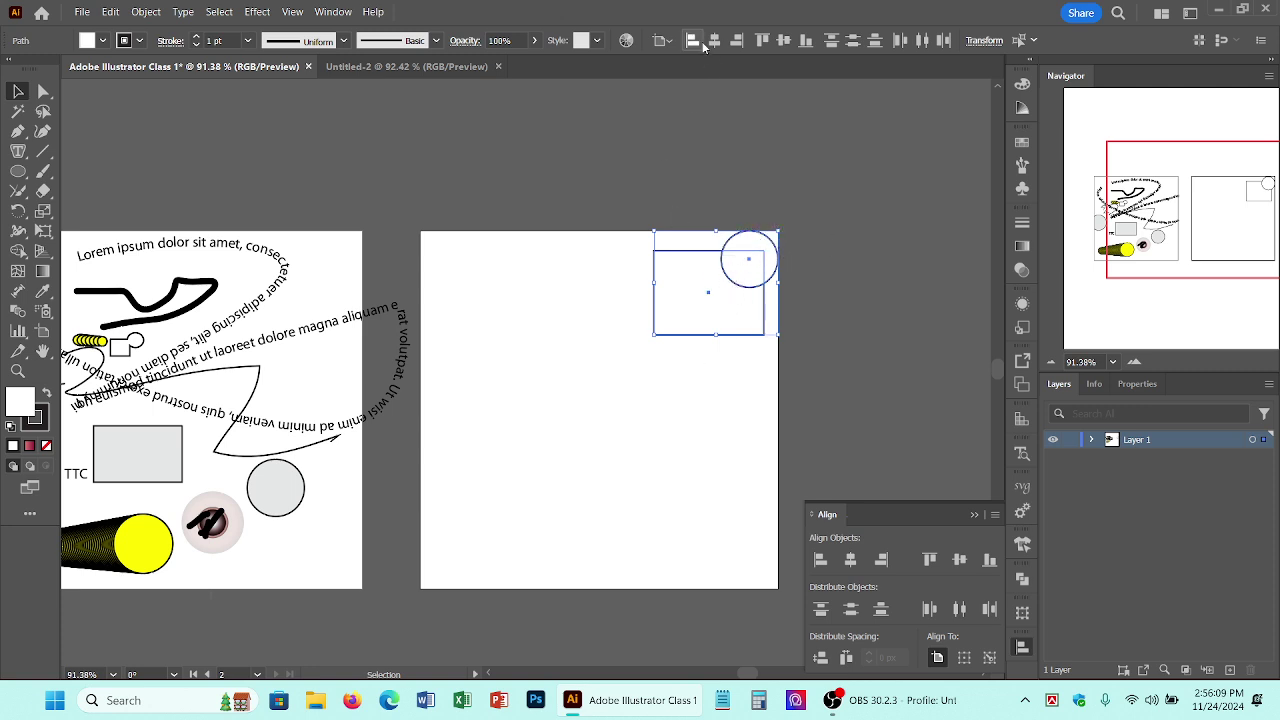
left_click(662, 40)
left_click(688, 60)
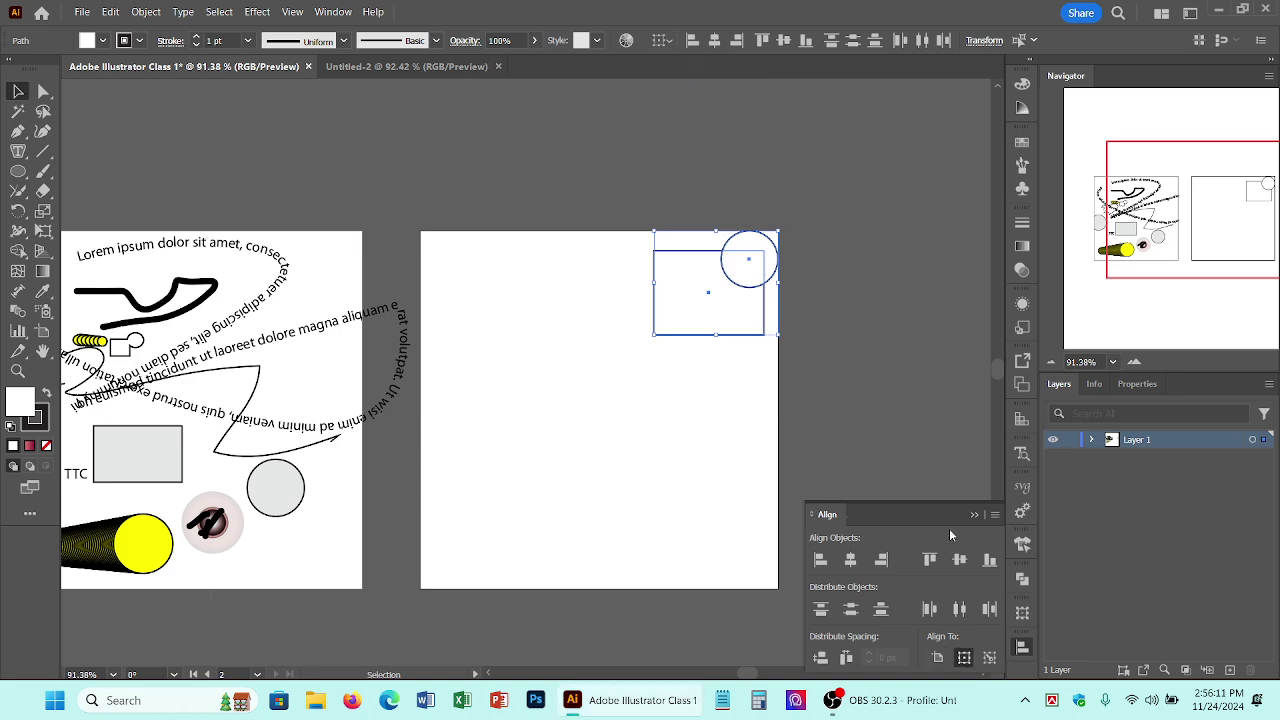
Step: Try centring the rectangle and circle on each other horizontally and vertically, and undo both alignments
left_click(850, 559)
left_click(959, 560)
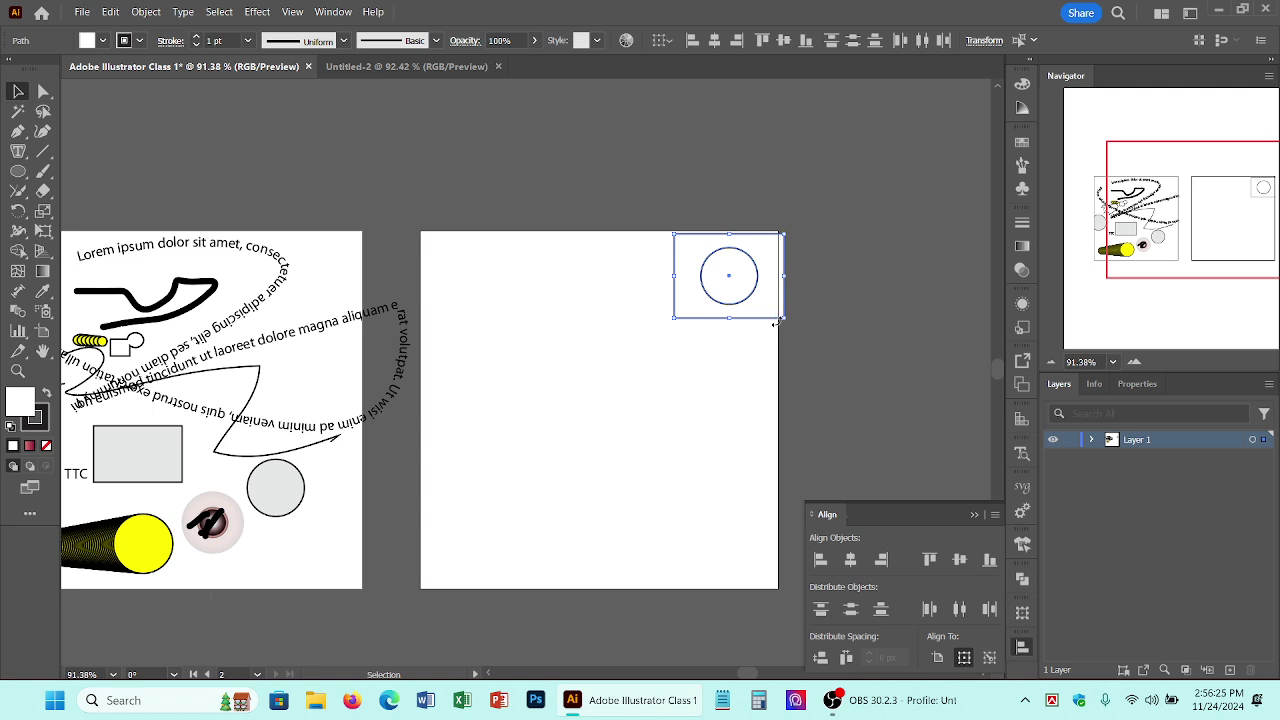
key("ctrl+z")
key("ctrl+z")
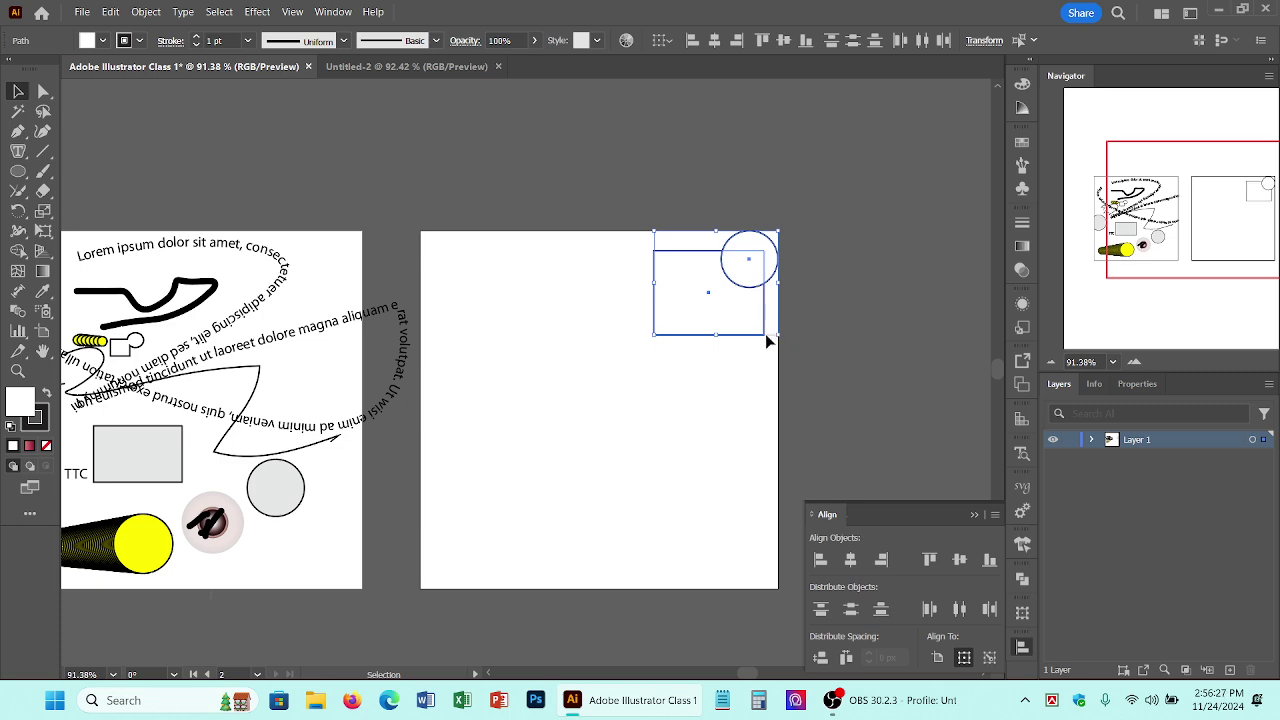
left_click(818, 340)
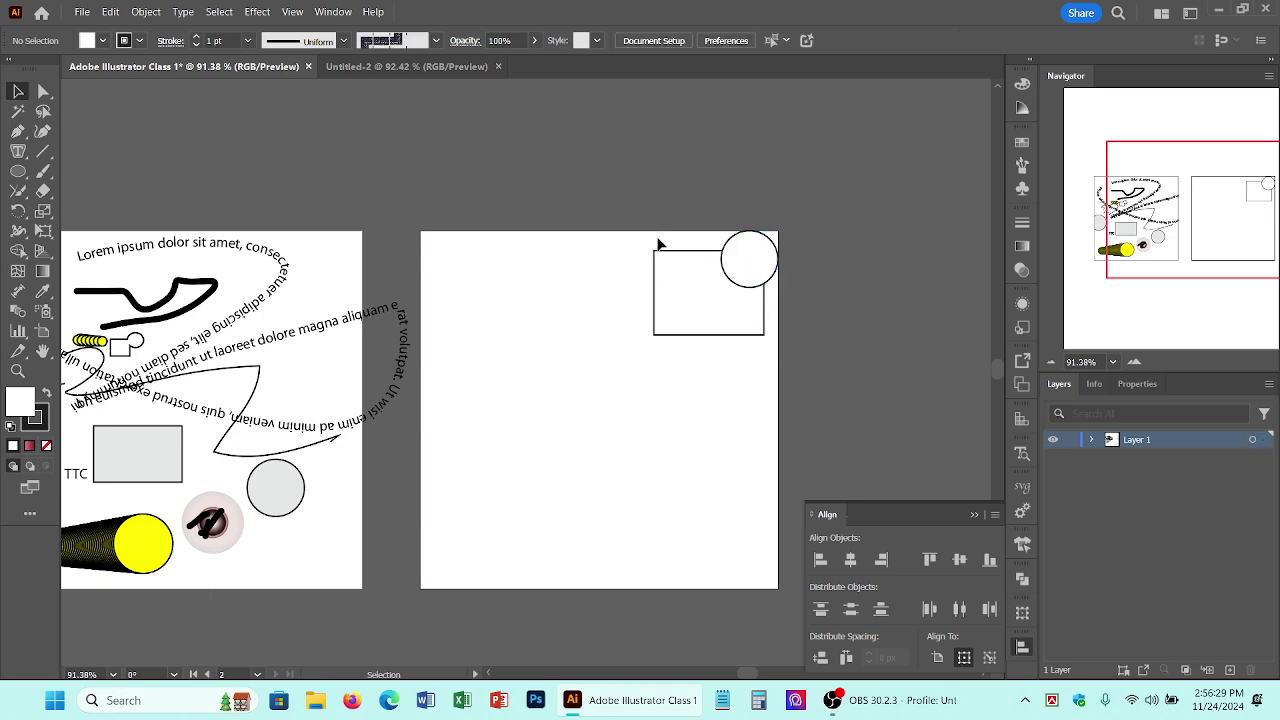
left_click(710, 251)
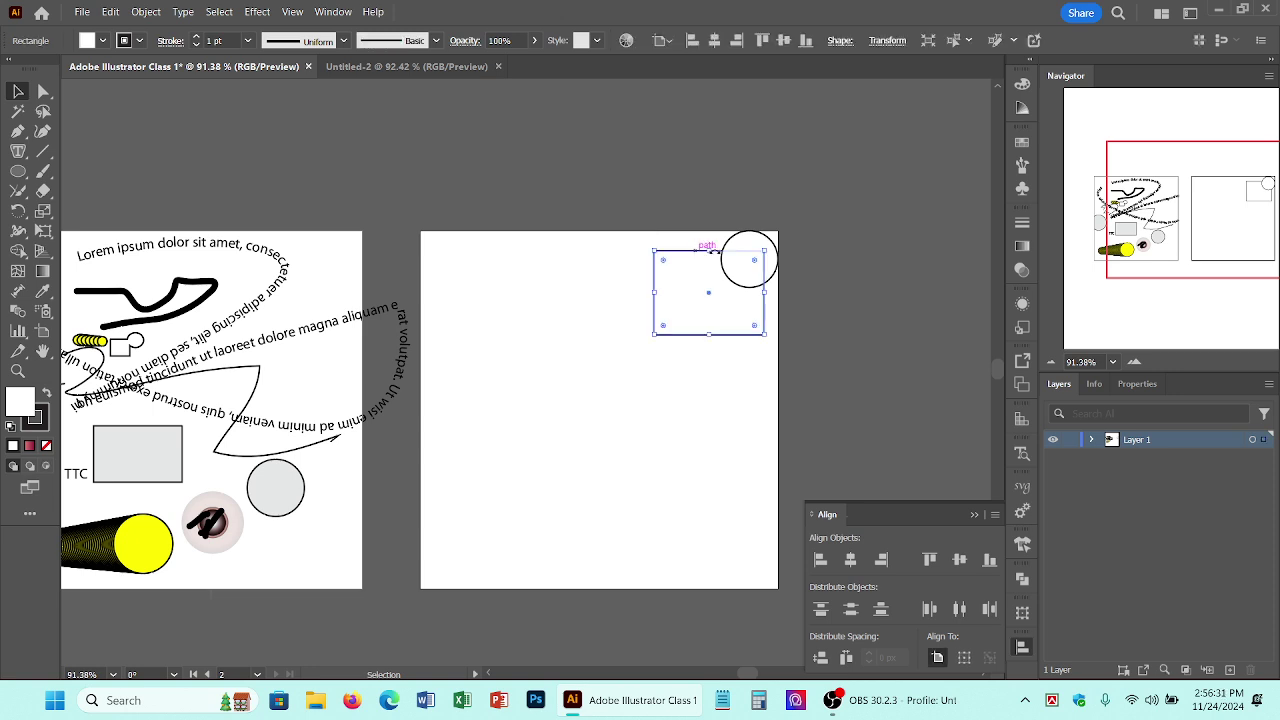
left_click(742, 242, "shift")
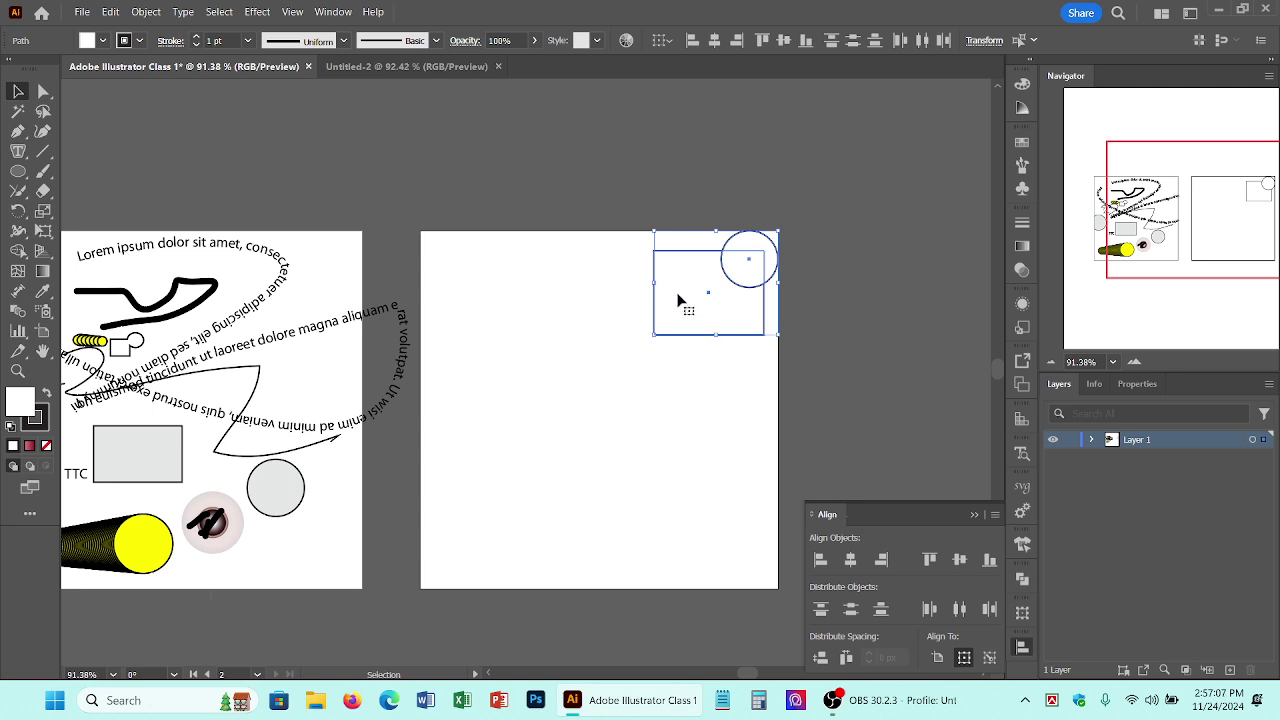
left_click(590, 277)
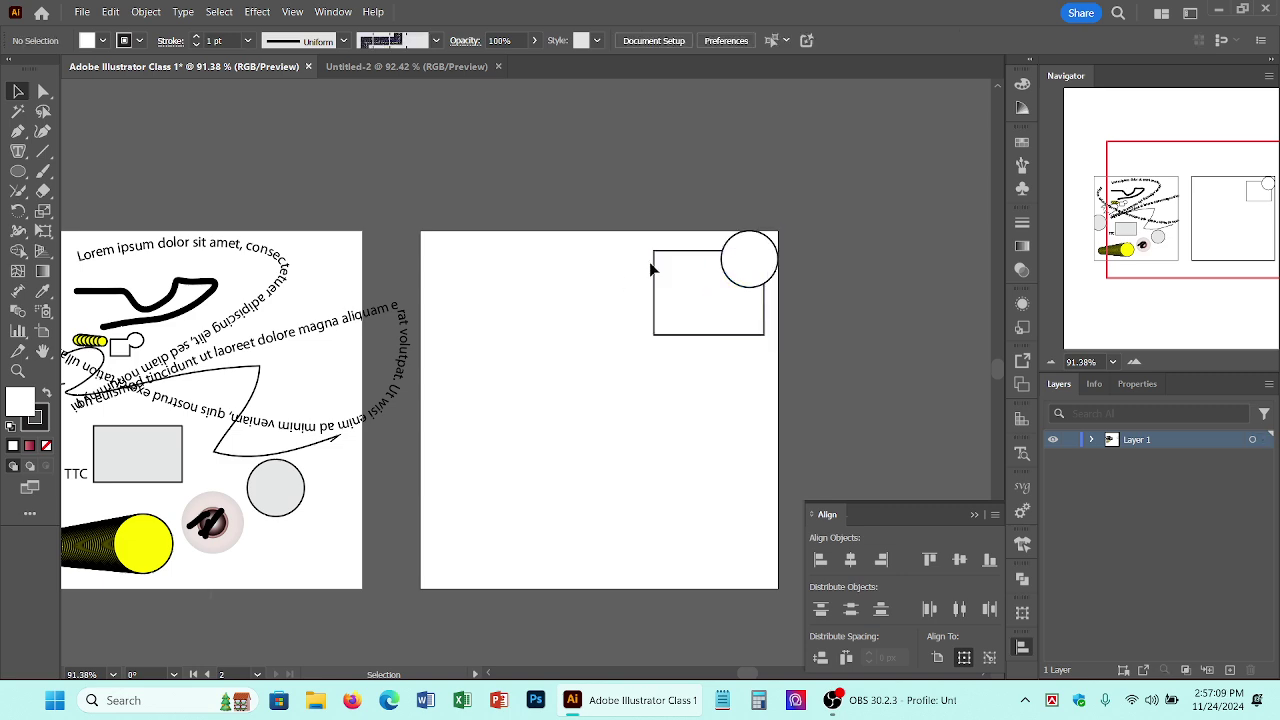
left_click(655, 270)
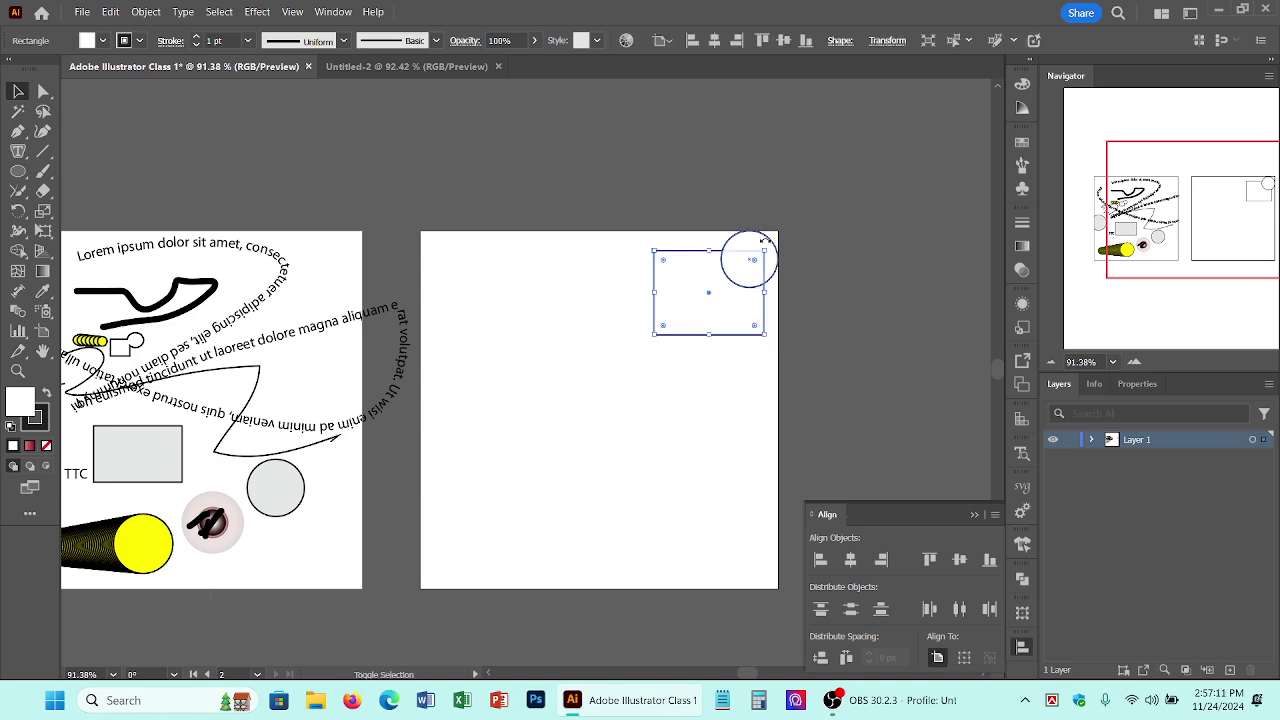
left_click(740, 236, "shift")
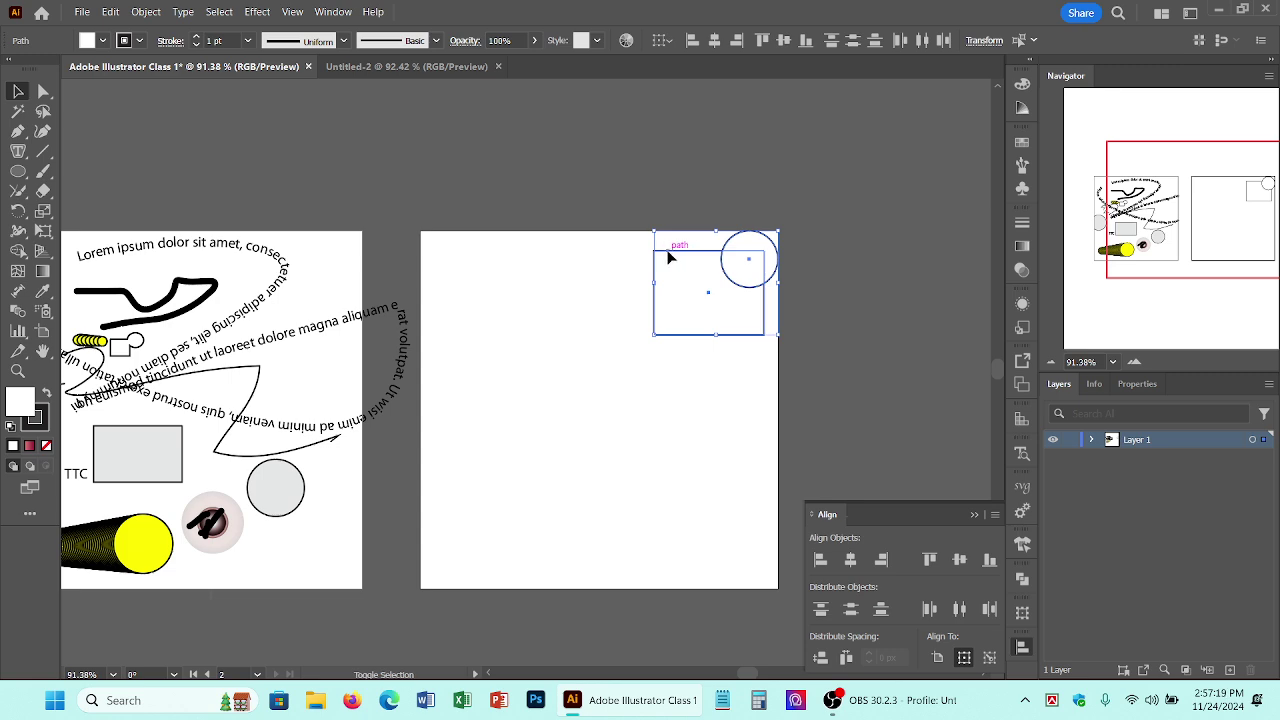
left_click(627, 280)
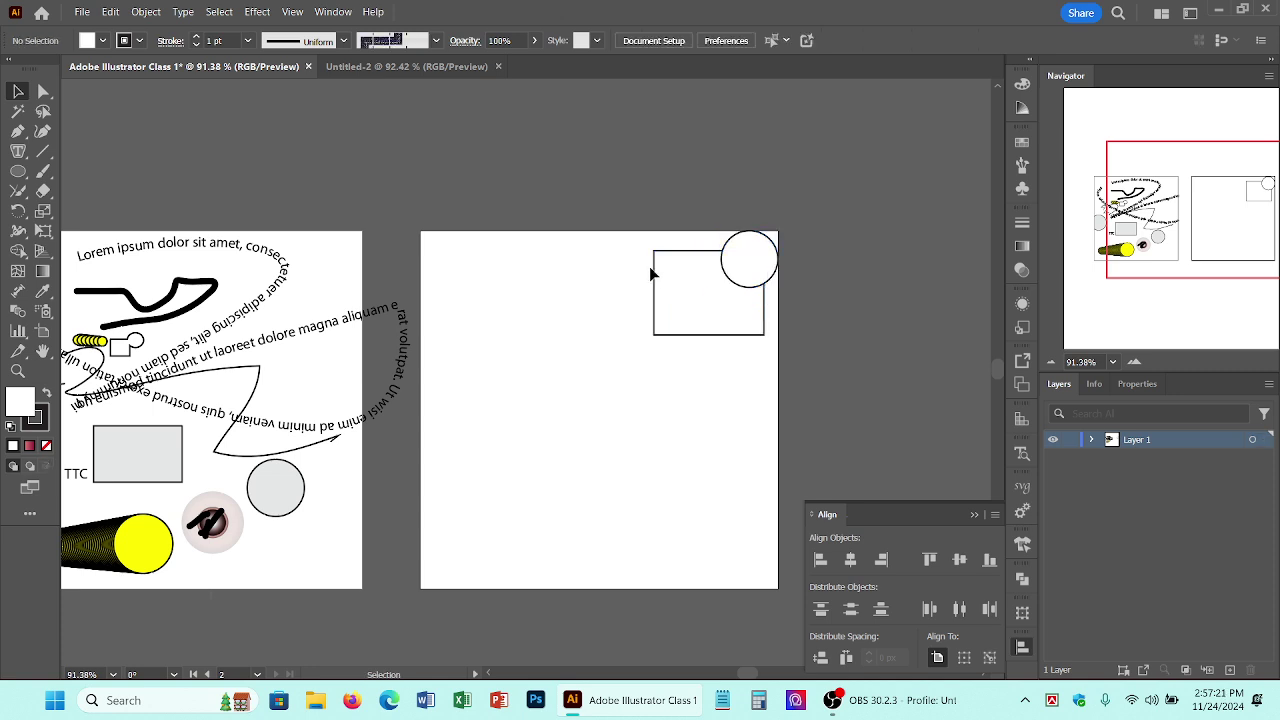
Step: Select the rectangle and the circle together and make the rectangle the key object for alignment
left_click(653, 273)
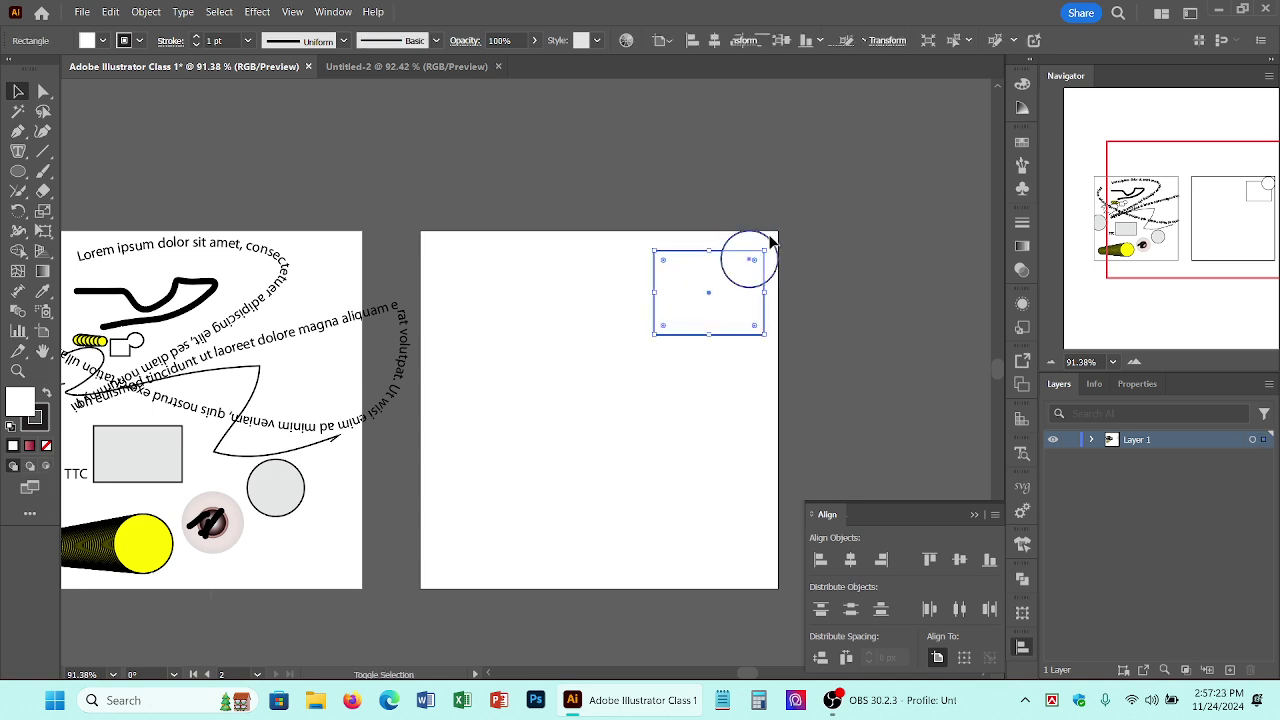
left_click(770, 240, "shift")
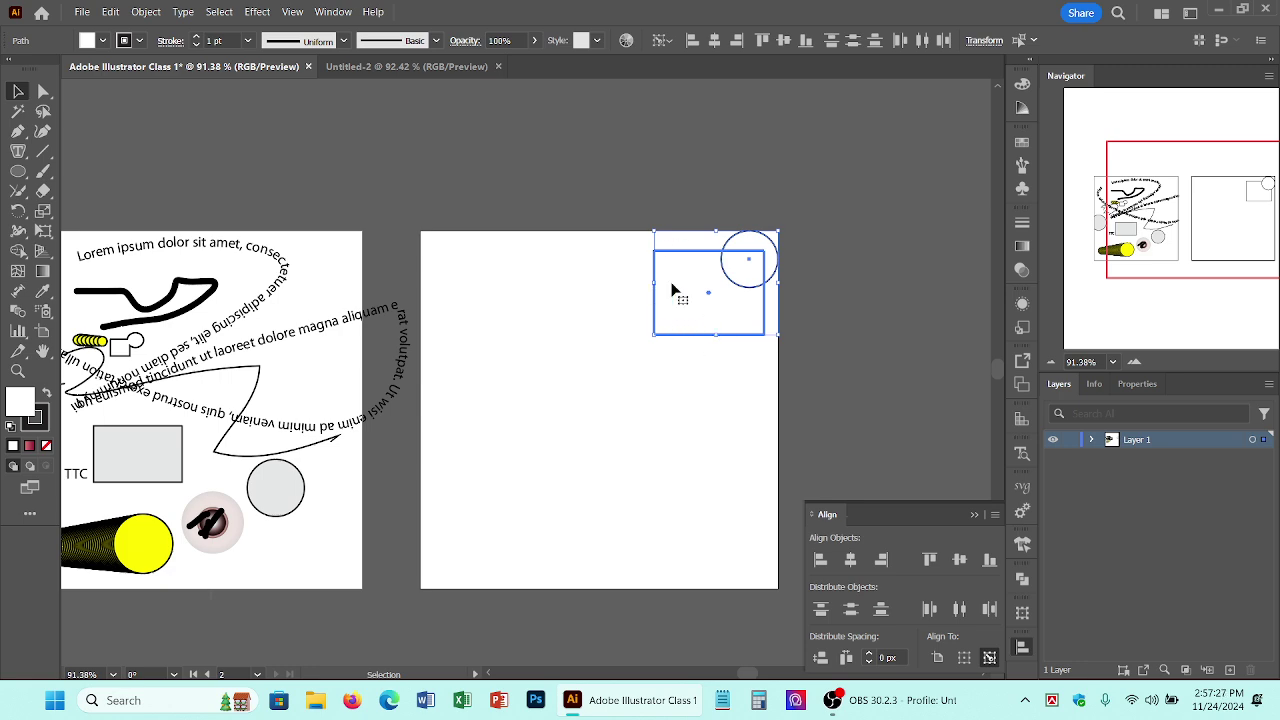
Step: Centre the circle horizontally and vertically on the rectangle as key object, also trying its left and right alignments, and deselect both
left_click(716, 42)
left_click(785, 40)
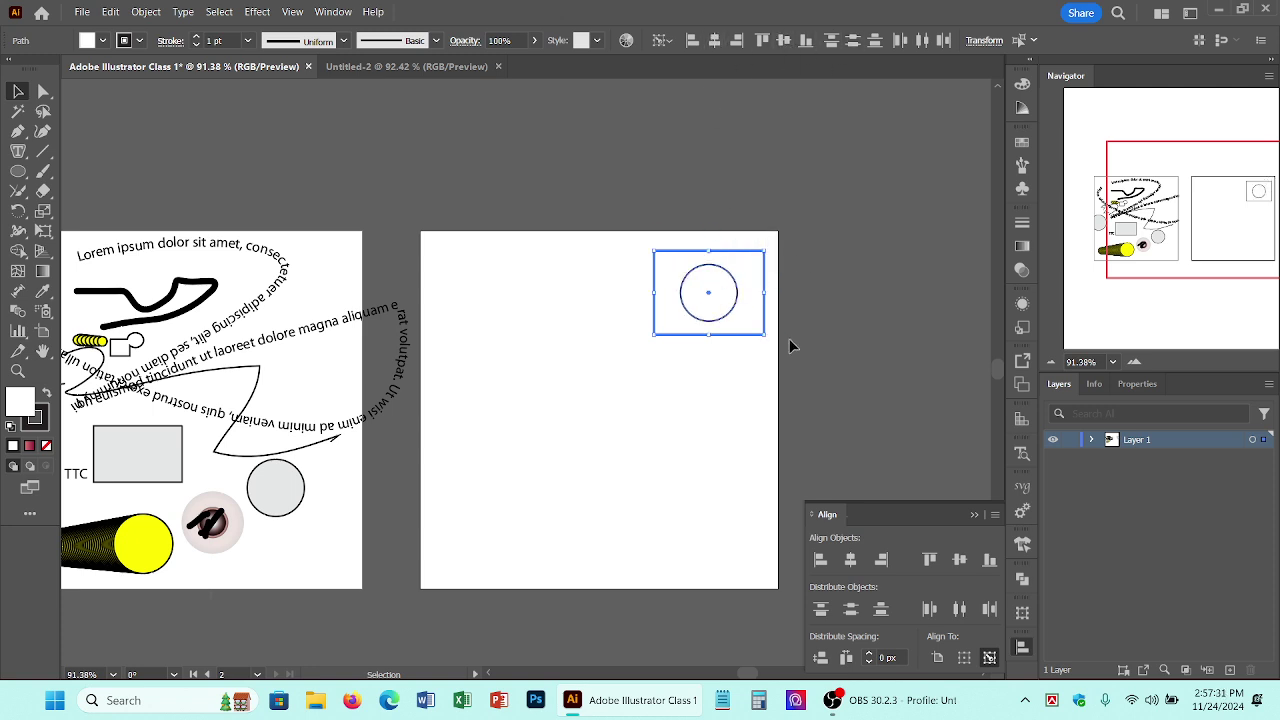
left_click(743, 43)
left_click(699, 44)
left_click(714, 42)
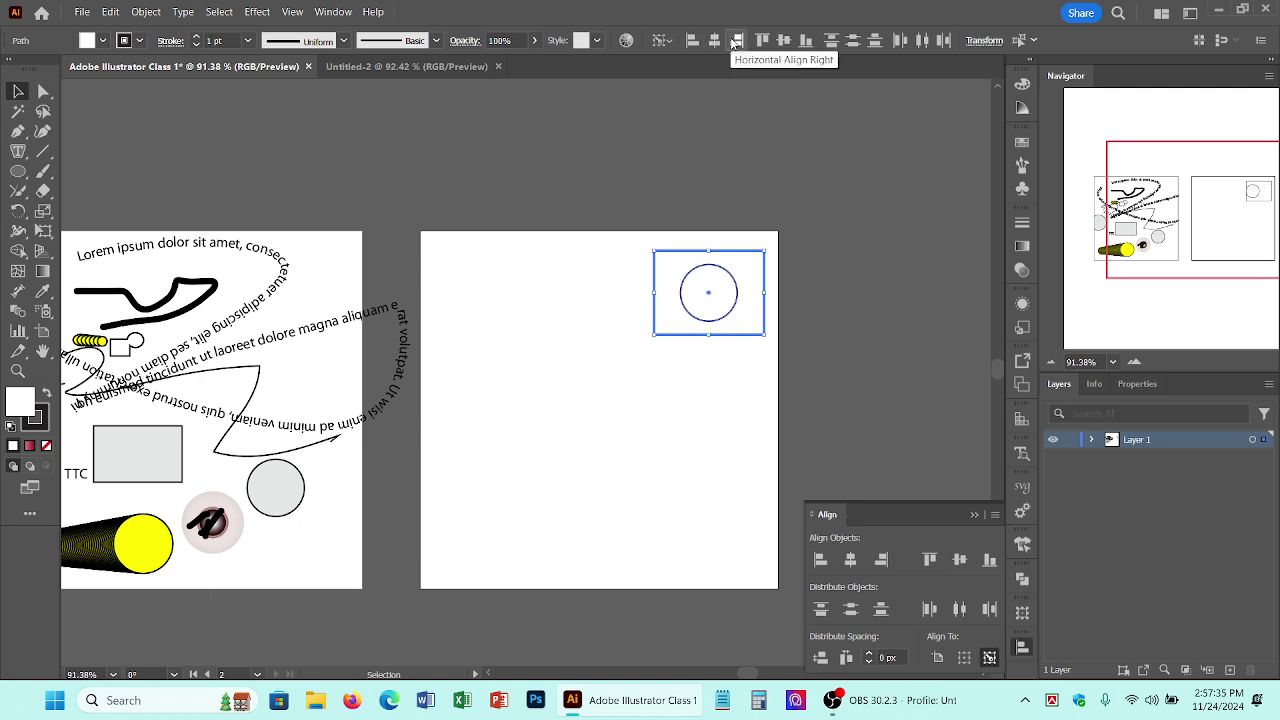
left_click(841, 247)
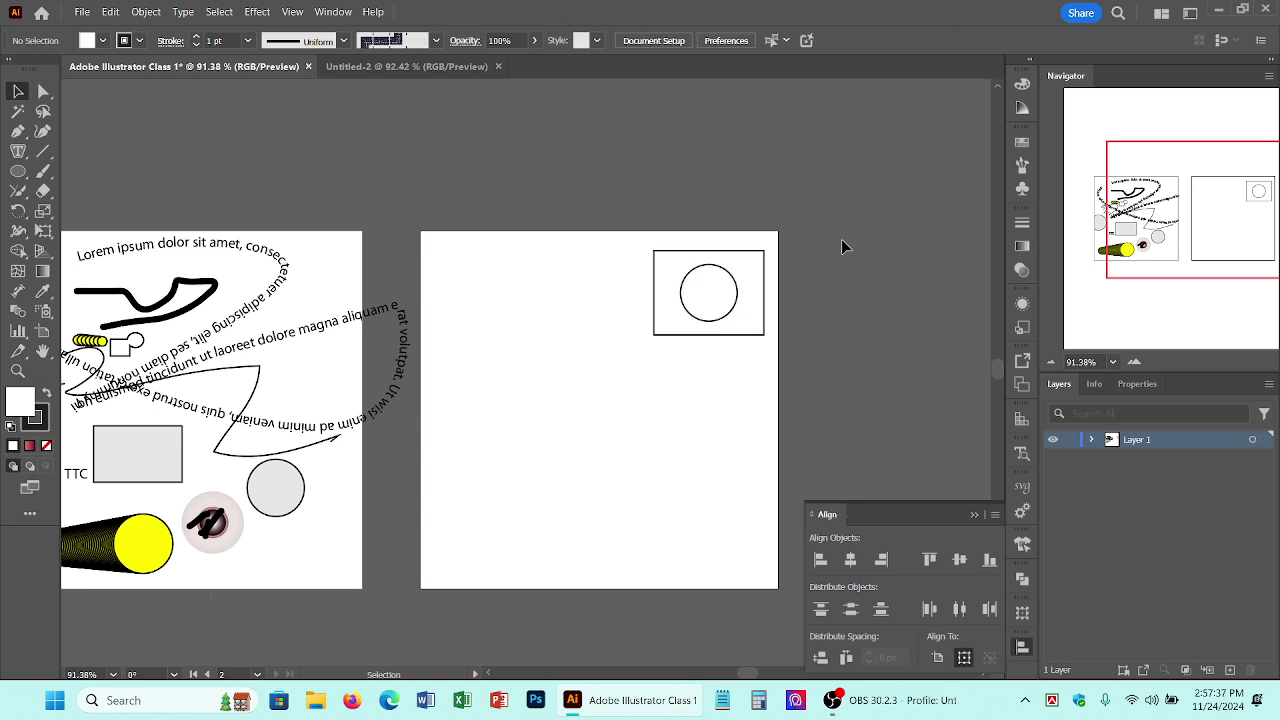
left_click_drag(623, 266, 794, 329)
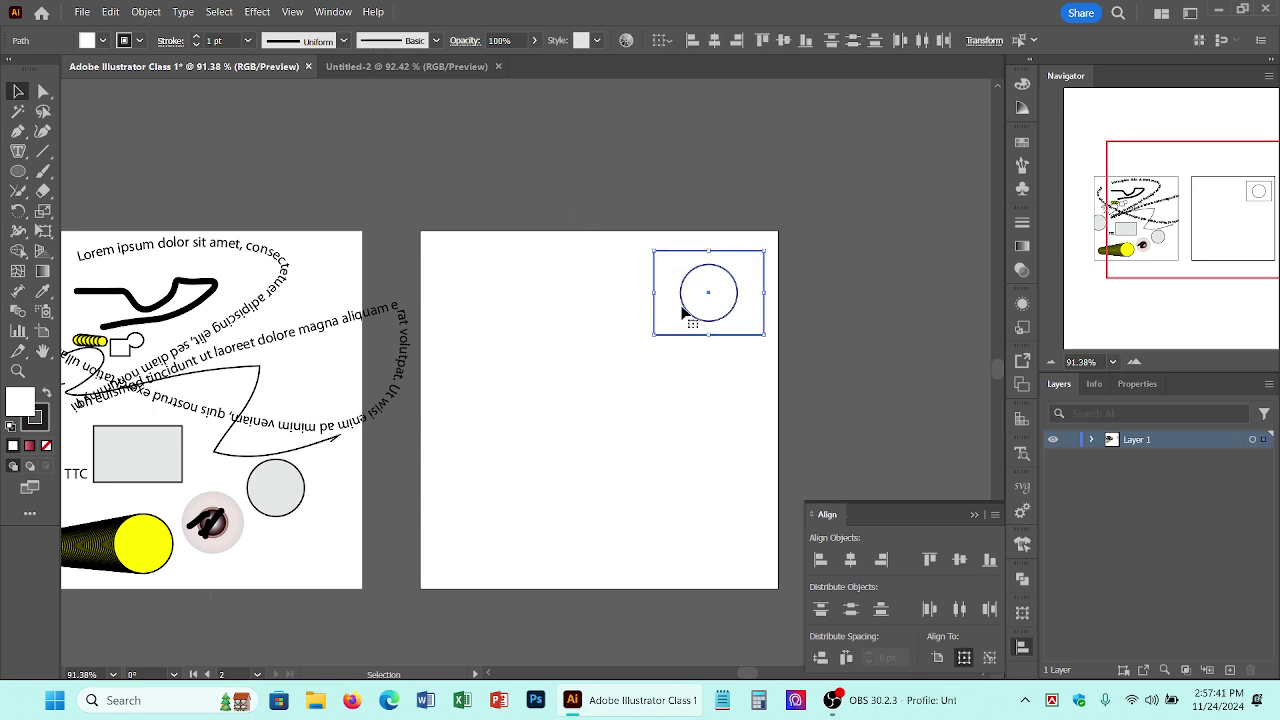
left_click(685, 308)
left_click(686, 366)
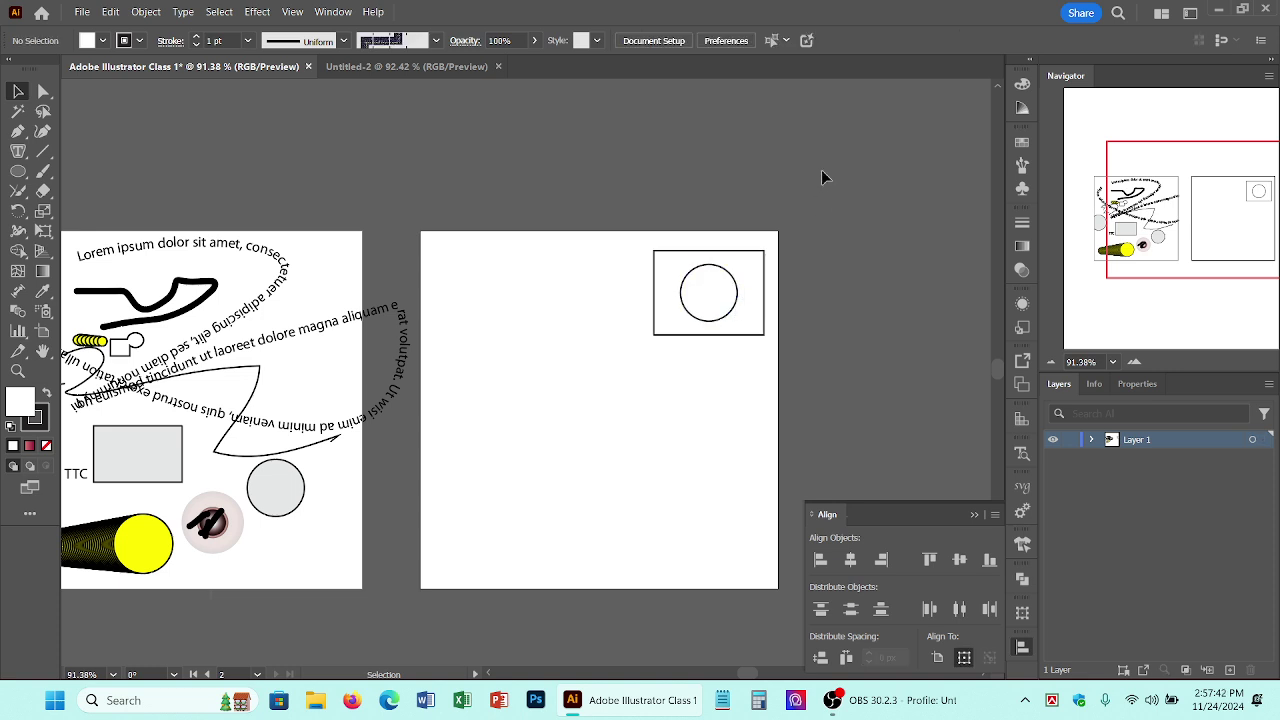
left_click(706, 298)
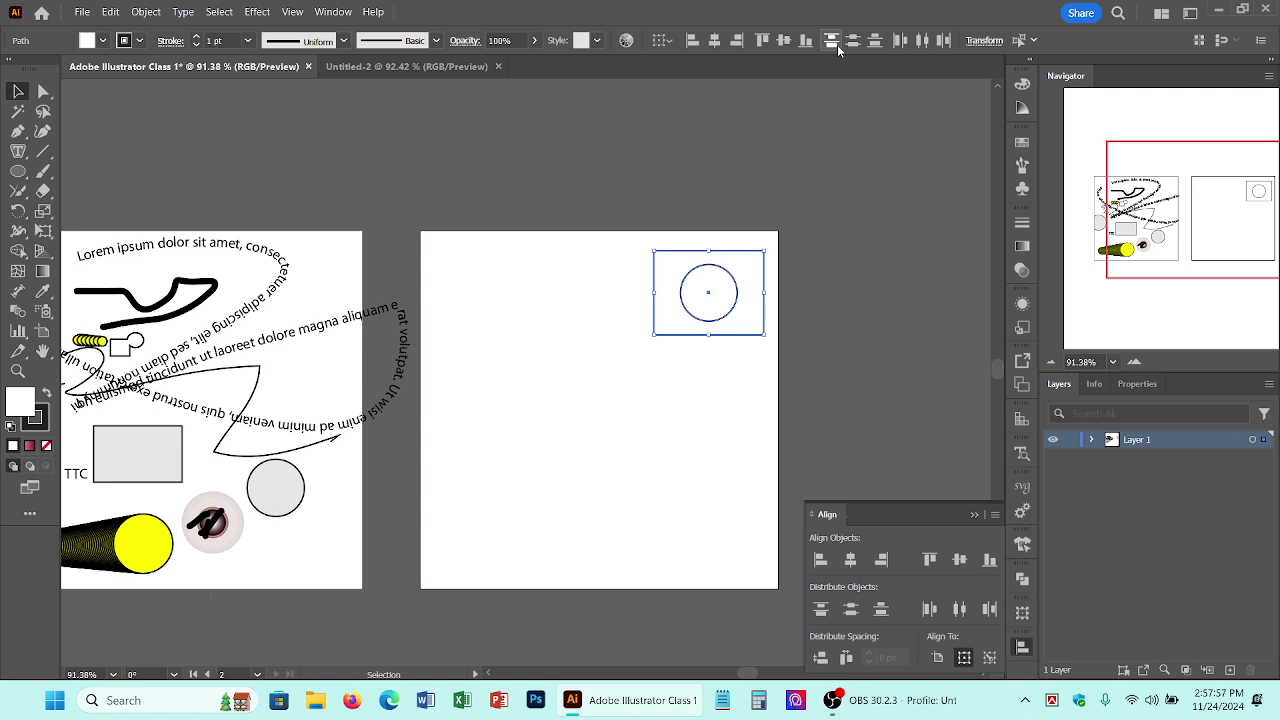
left_click(669, 562)
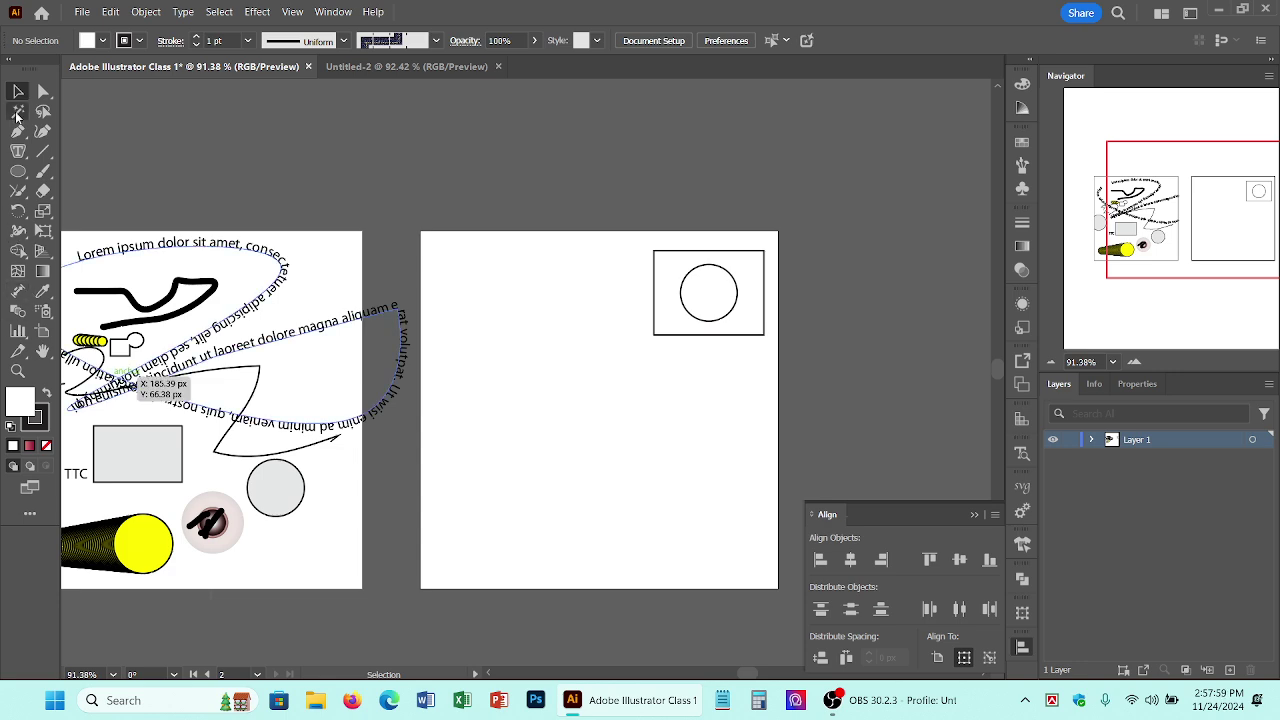
Step: Draw a loose row of five small squares across the lower half of the second artboard with the Rectangle tool, undoing the accidental rotation
left_click_drag(18, 172, 82, 177)
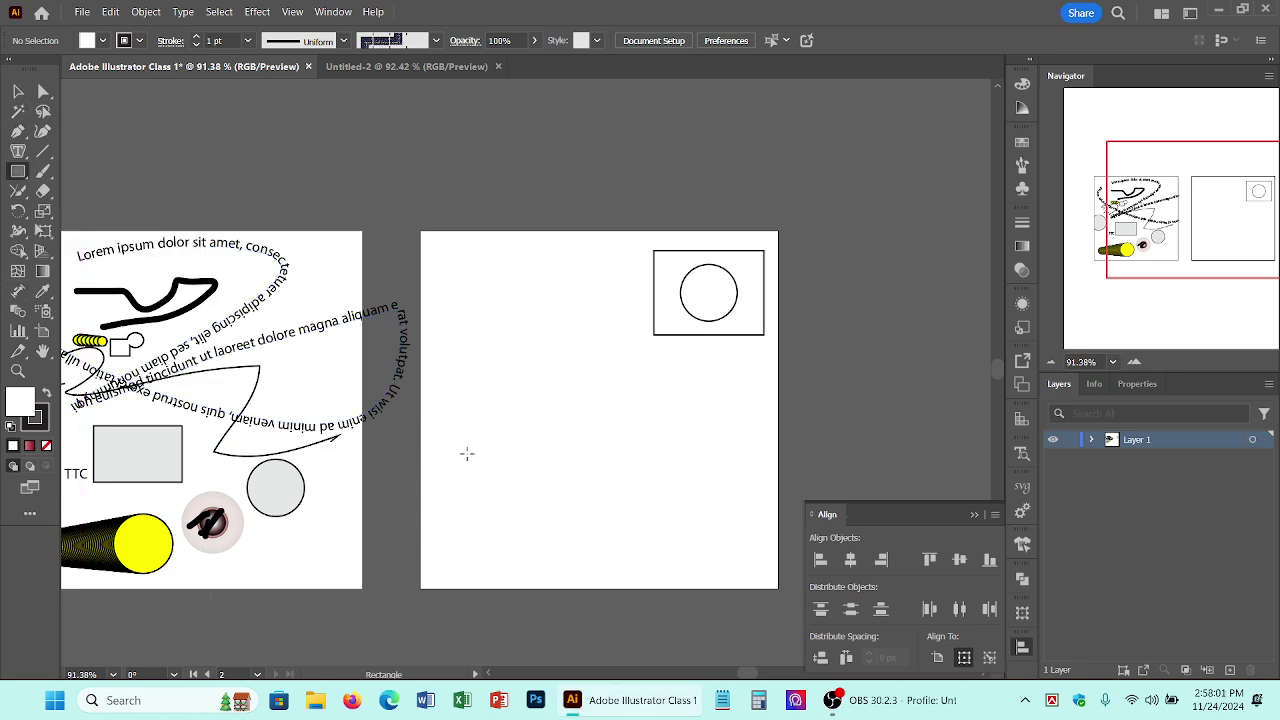
left_click_drag(467, 454, 510, 497)
left_click_drag(545, 459, 590, 503)
left_click_drag(603, 464, 655, 513)
left_click_drag(681, 454, 743, 498)
left_click_drag(744, 503, 758, 493)
key("ctrl+z")
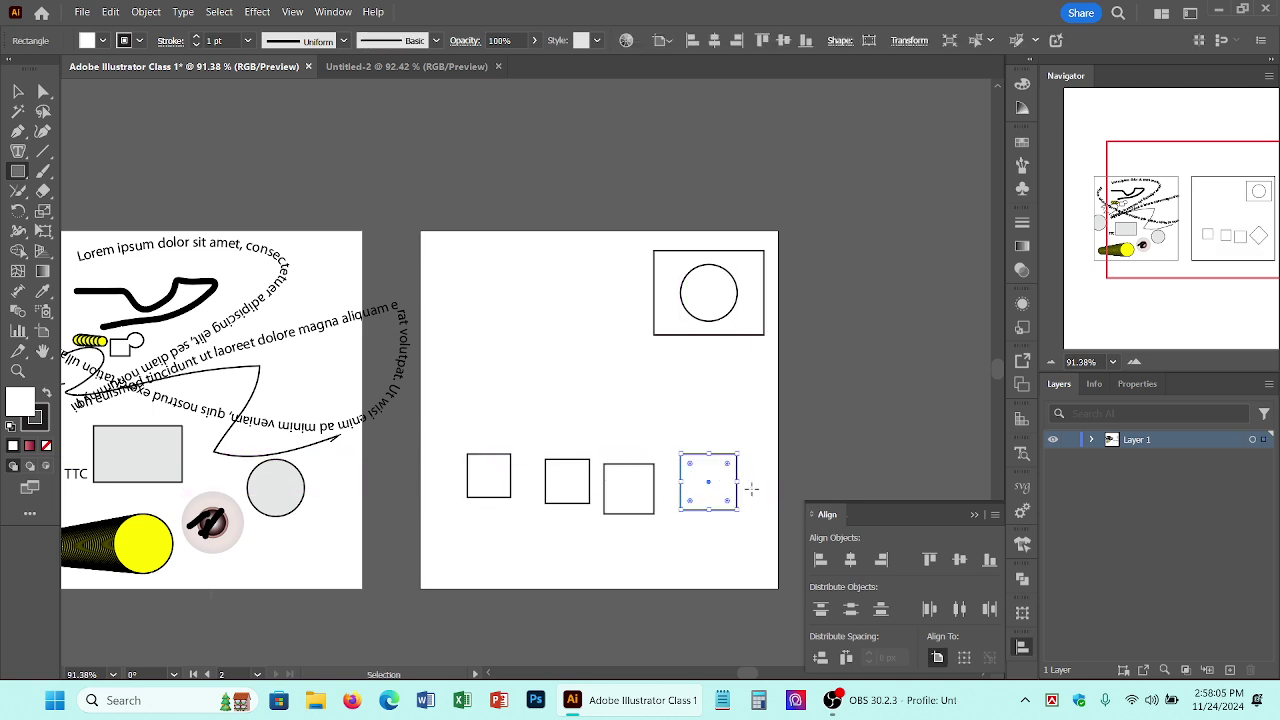
left_click_drag(762, 446, 798, 490)
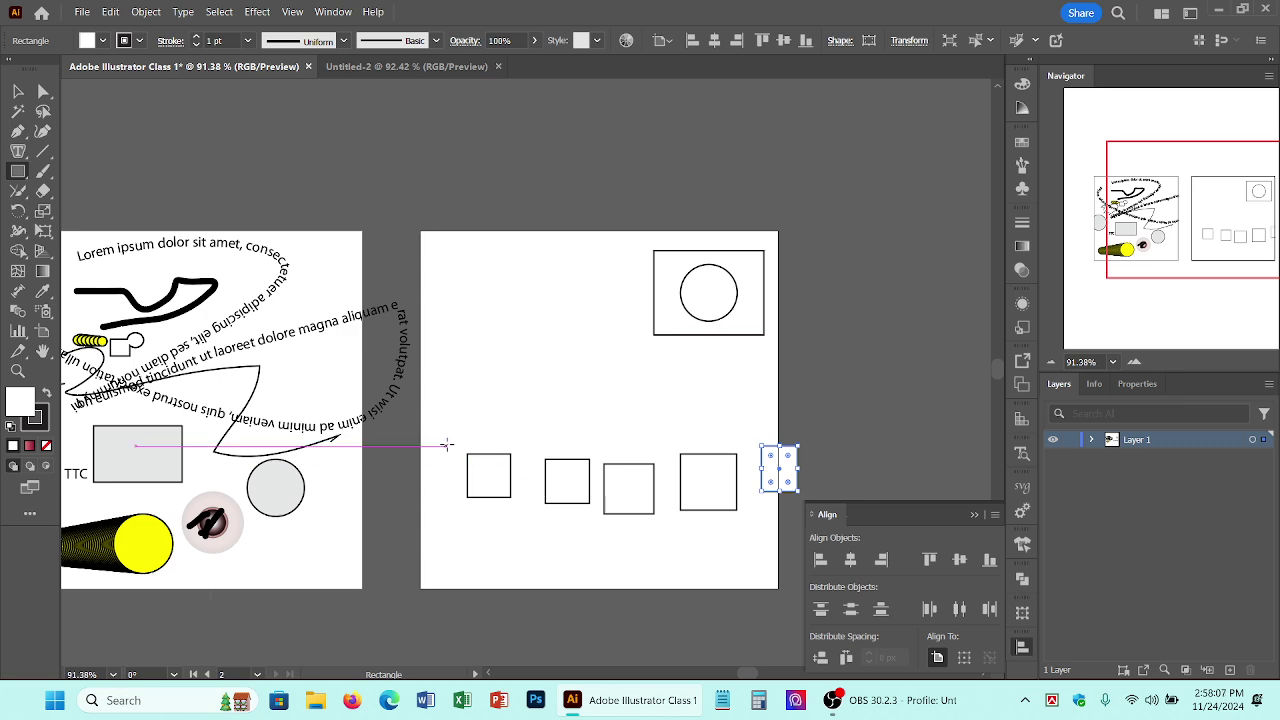
Step: Align the five small squares by their vertical centres and shift the whole row fully onto the artboard
key("v")
left_click_drag(716, 454, 788, 468)
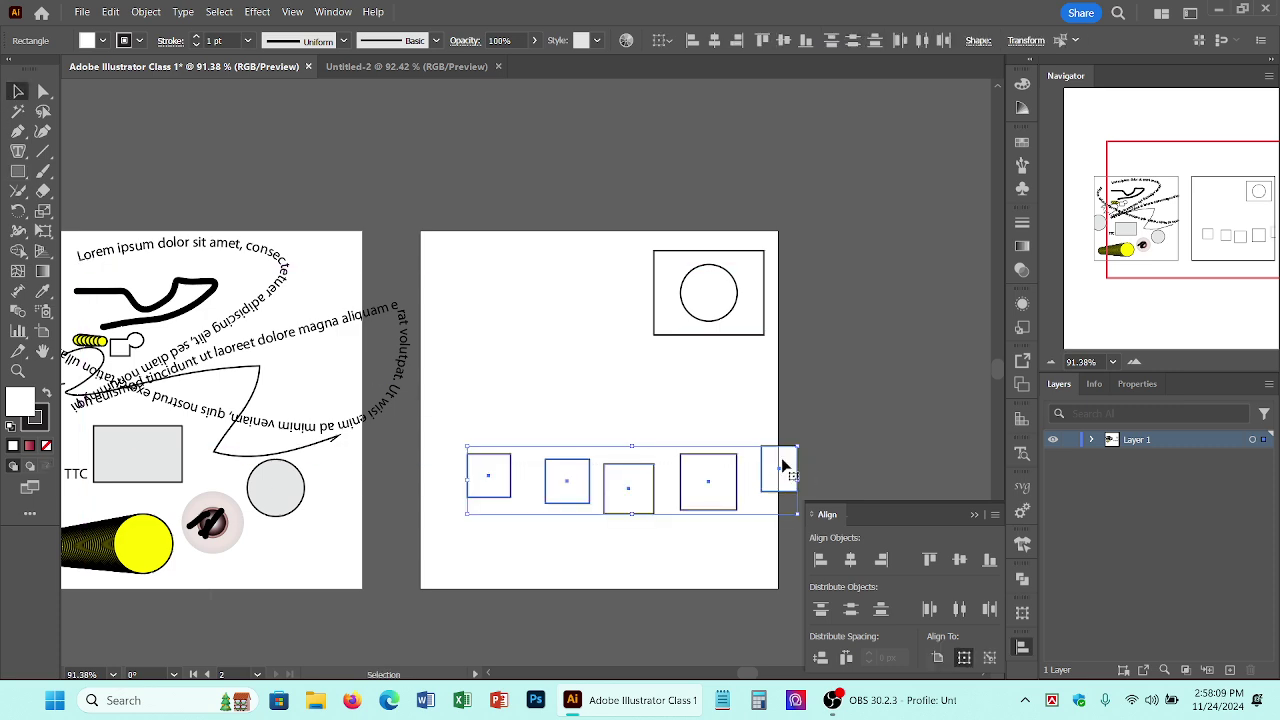
left_click(782, 42)
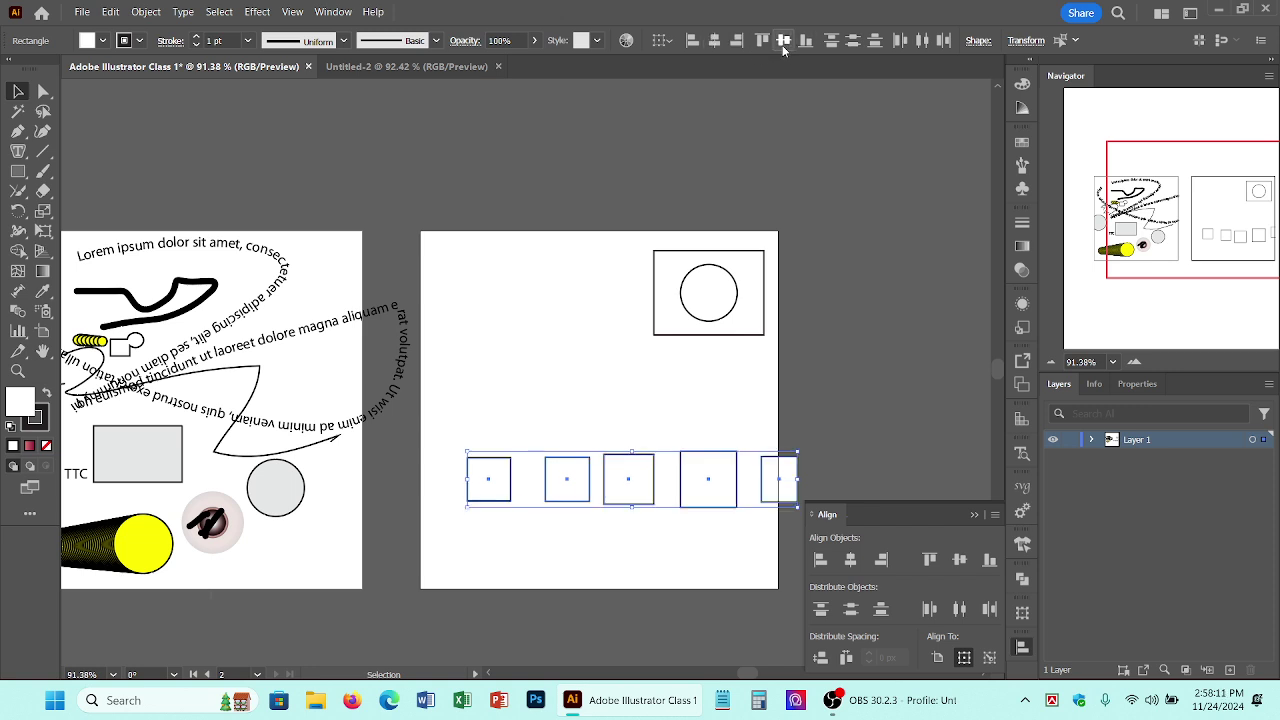
left_click(696, 354)
left_click_drag(433, 447, 728, 497)
left_click(628, 400)
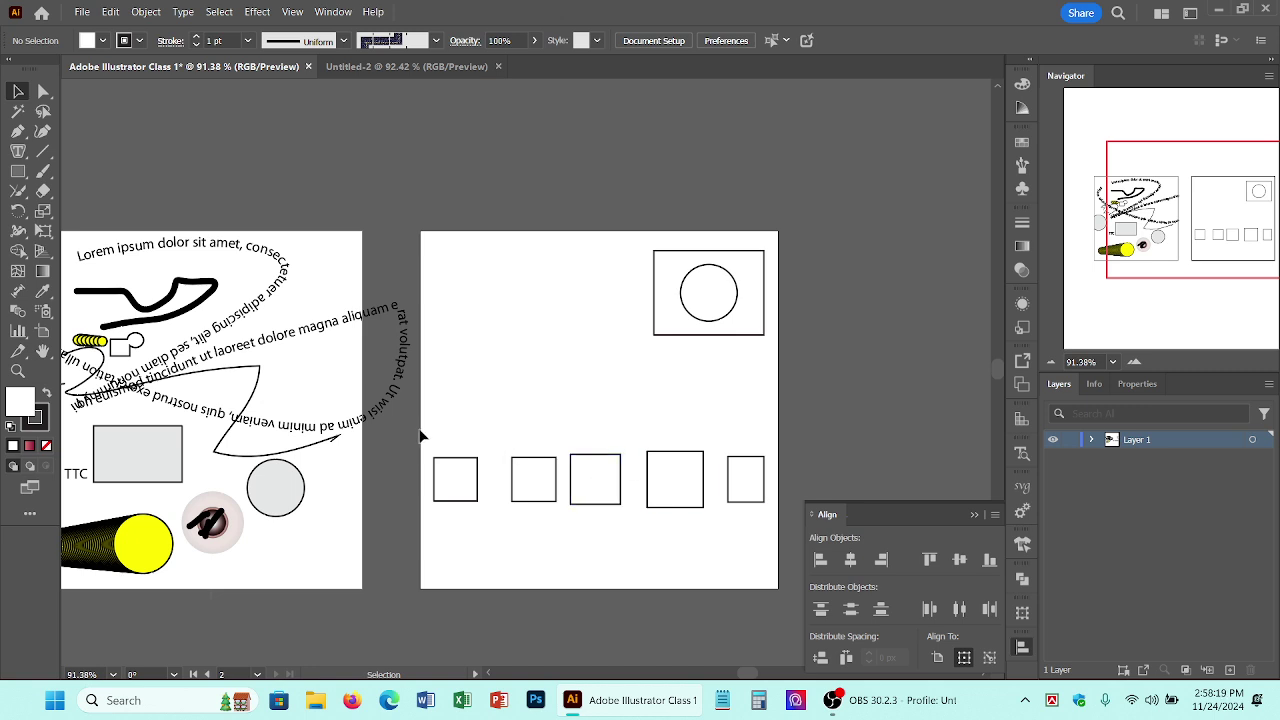
Step: Distribute the row of five squares evenly by their horizontal centres
left_click_drag(424, 440, 768, 510)
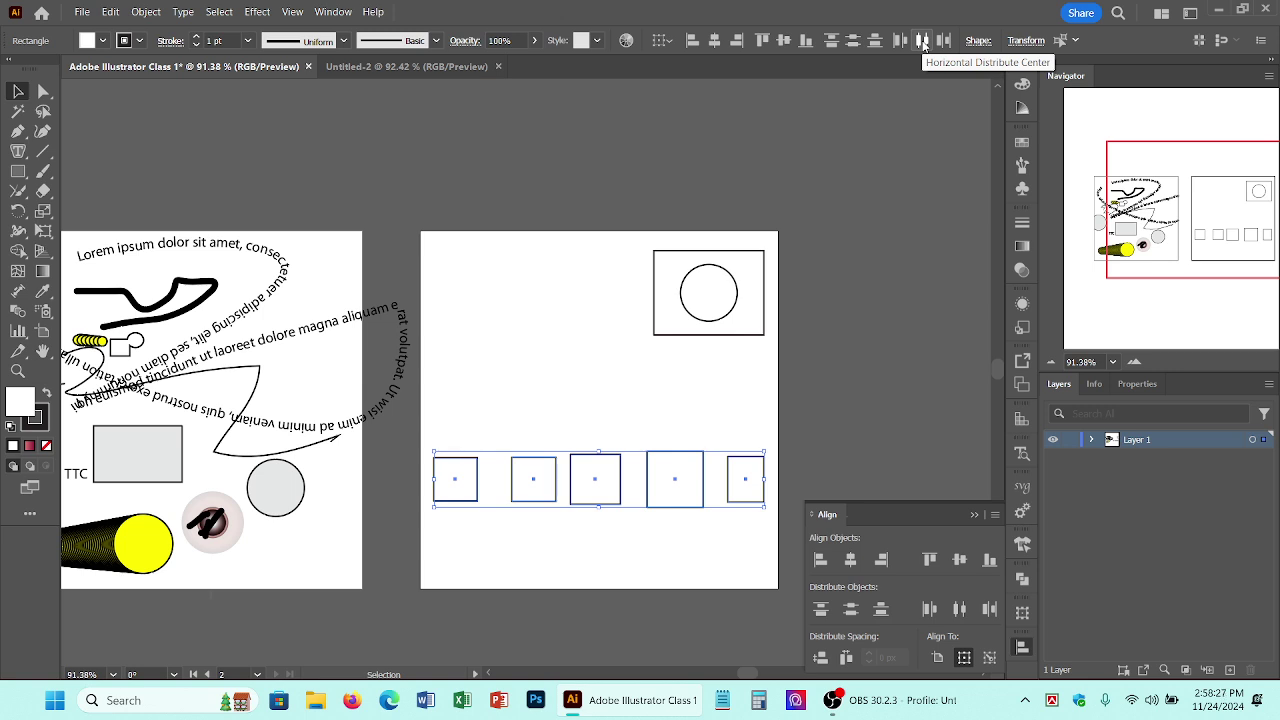
left_click(922, 44)
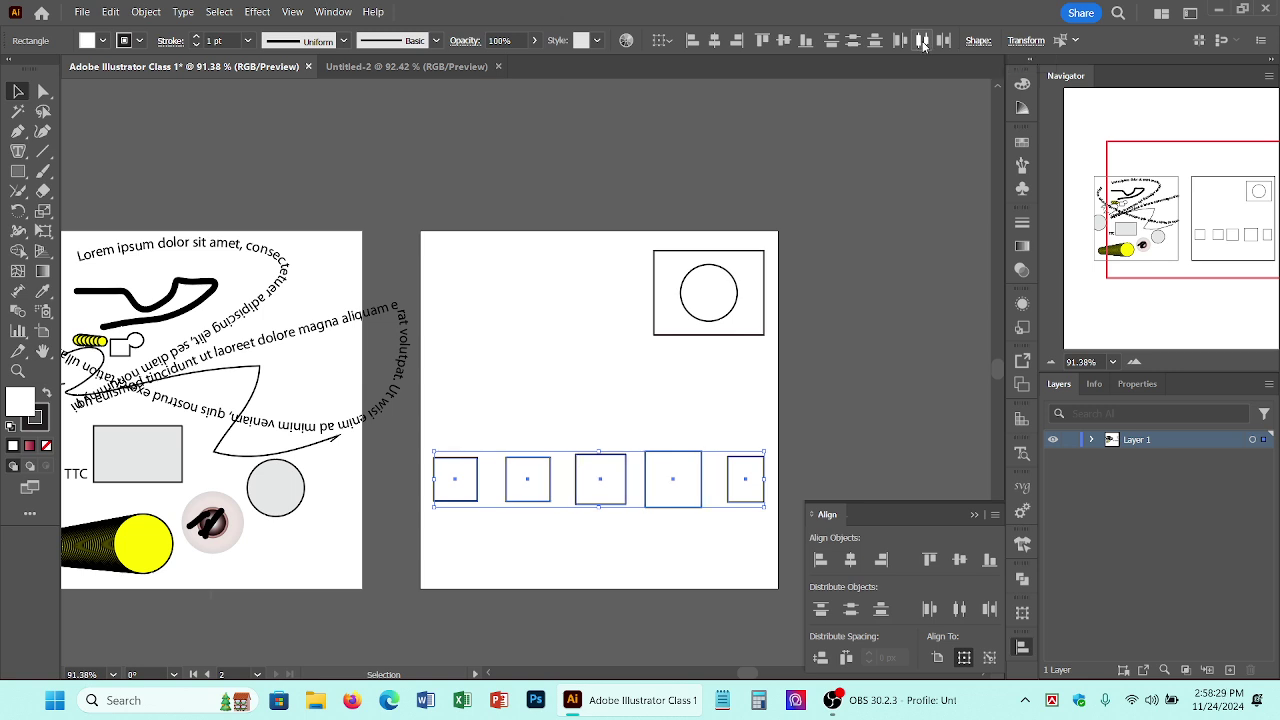
left_click(563, 543)
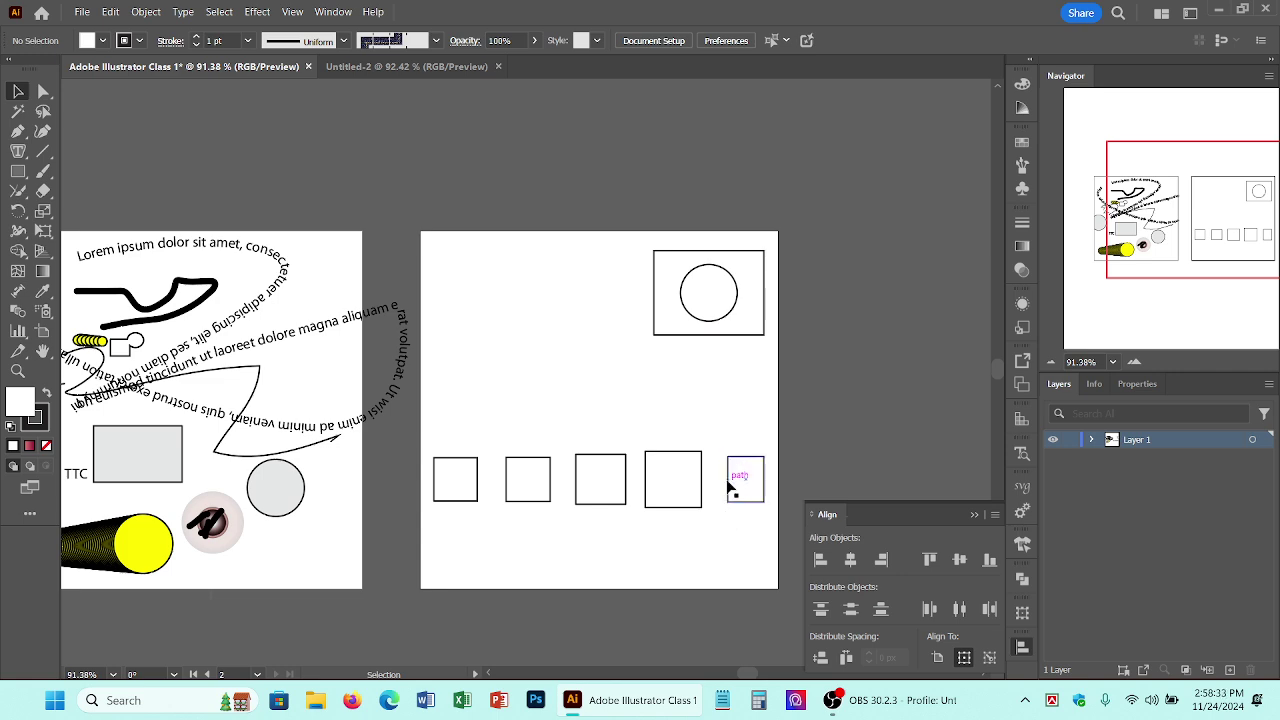
left_click_drag(420, 428, 657, 491)
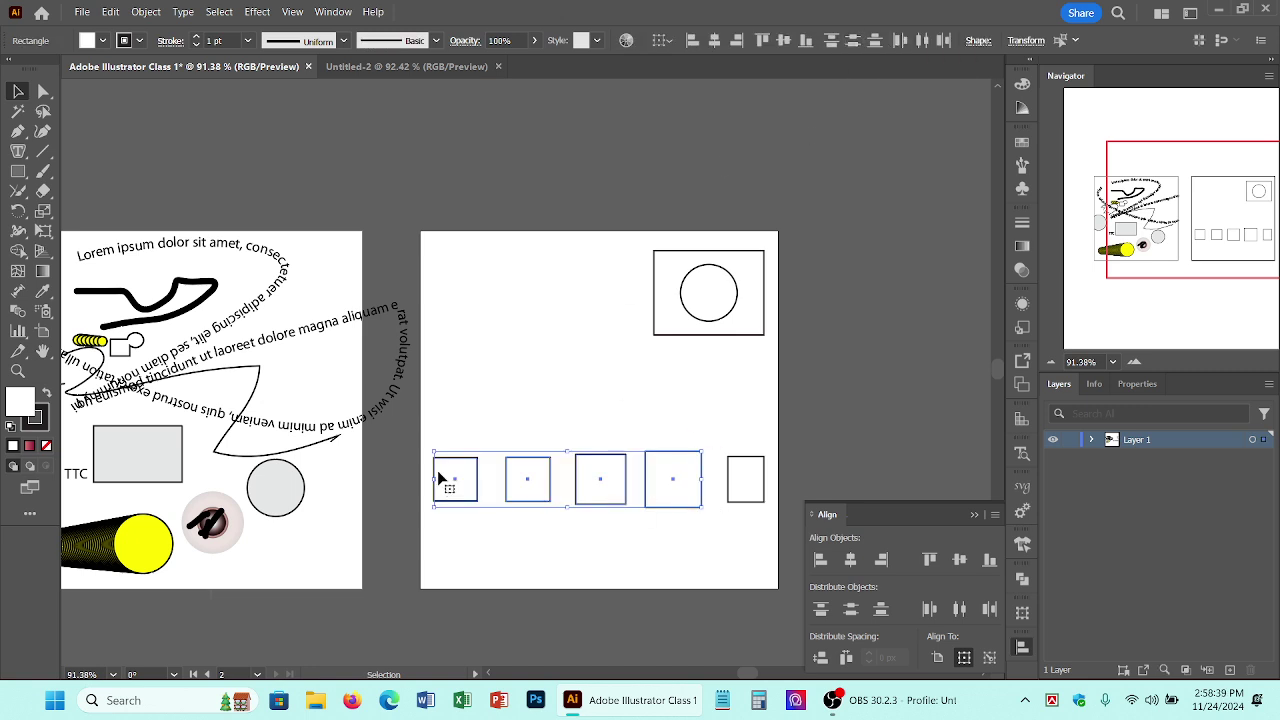
left_click_drag(478, 402, 764, 523)
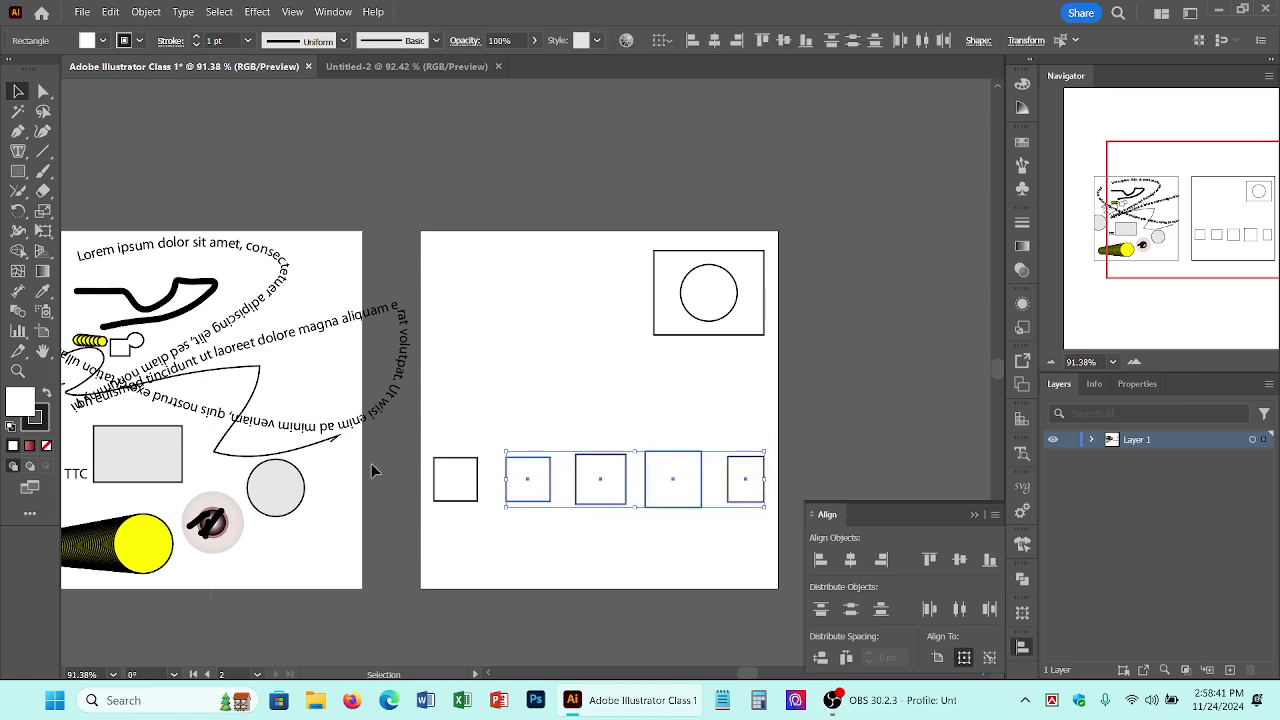
Step: Turn the row of squares into a vertical column and move the lowest square down to the artboard's bottom edge
left_click_drag(600, 443, 705, 488)
left_click_drag(608, 490, 577, 413)
left_click(614, 466)
left_click_drag(574, 551, 578, 590)
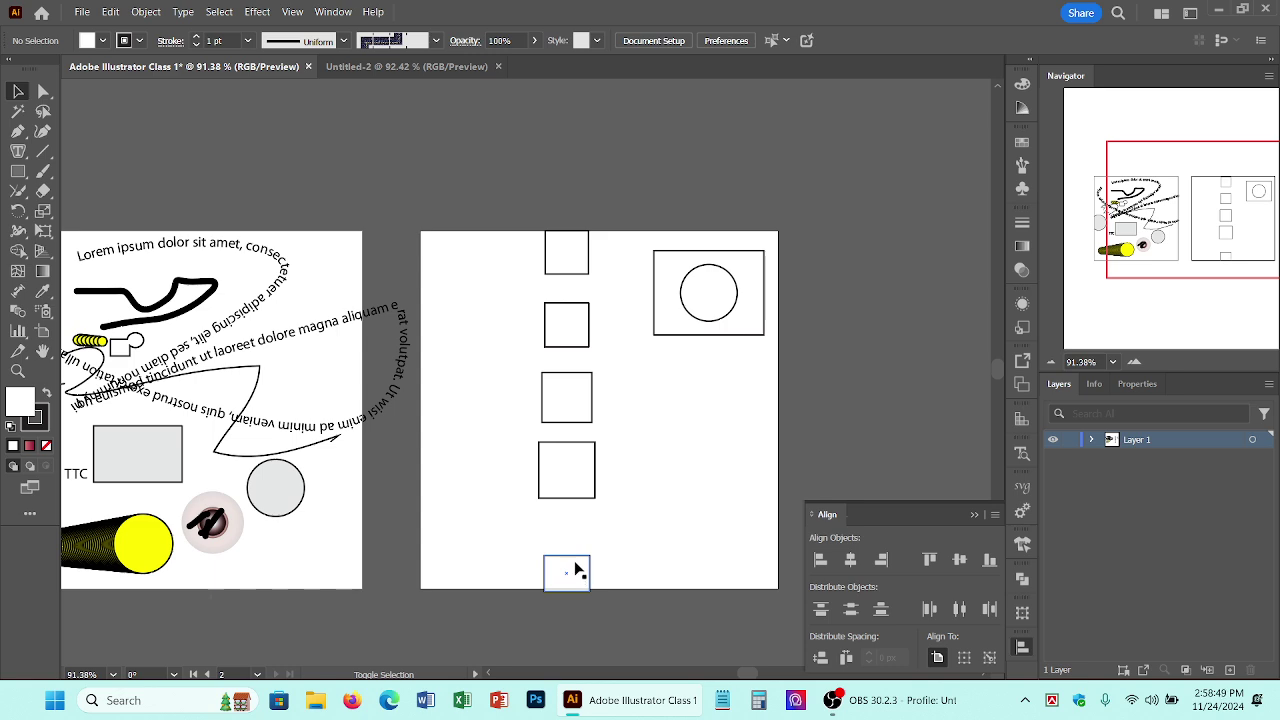
Step: Select the whole column of five squares, distribute them evenly by their vertical centres, and deselect them
left_click(582, 574)
left_click(577, 572, "shift")
left_click(560, 270)
left_click(577, 578)
left_click(665, 425)
left_click_drag(510, 240, 614, 580)
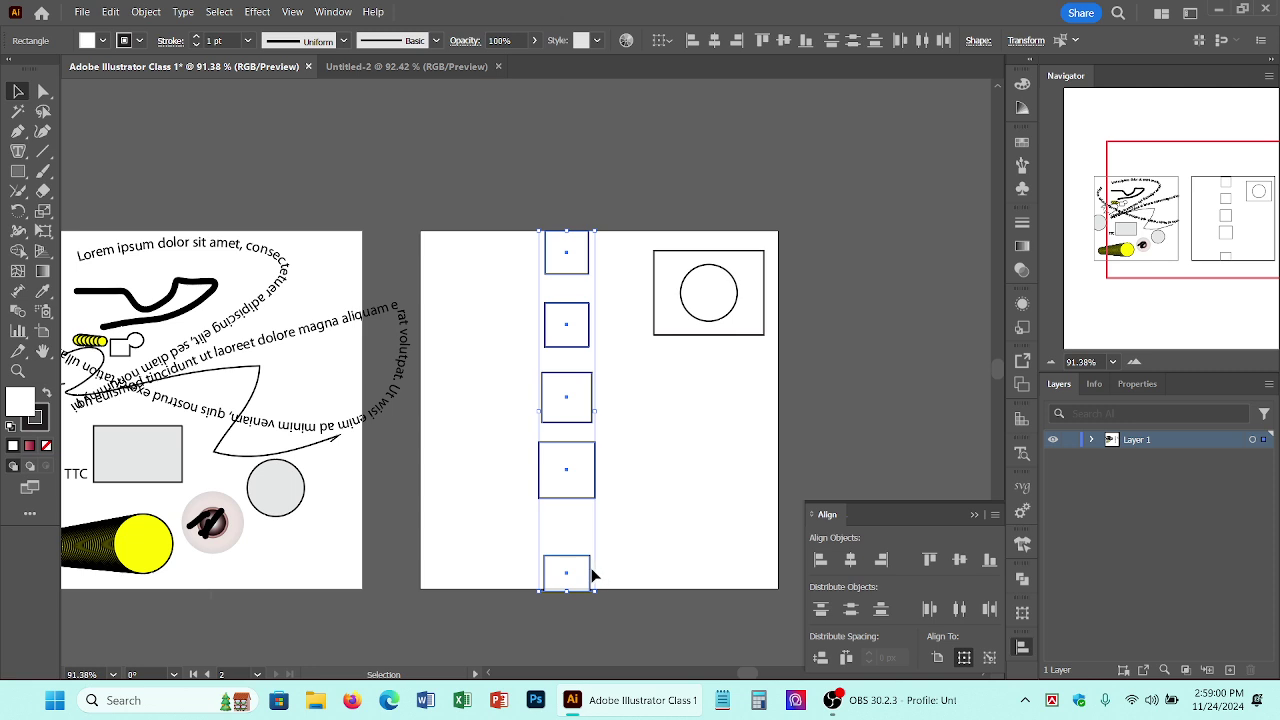
left_click(859, 45)
left_click(716, 462)
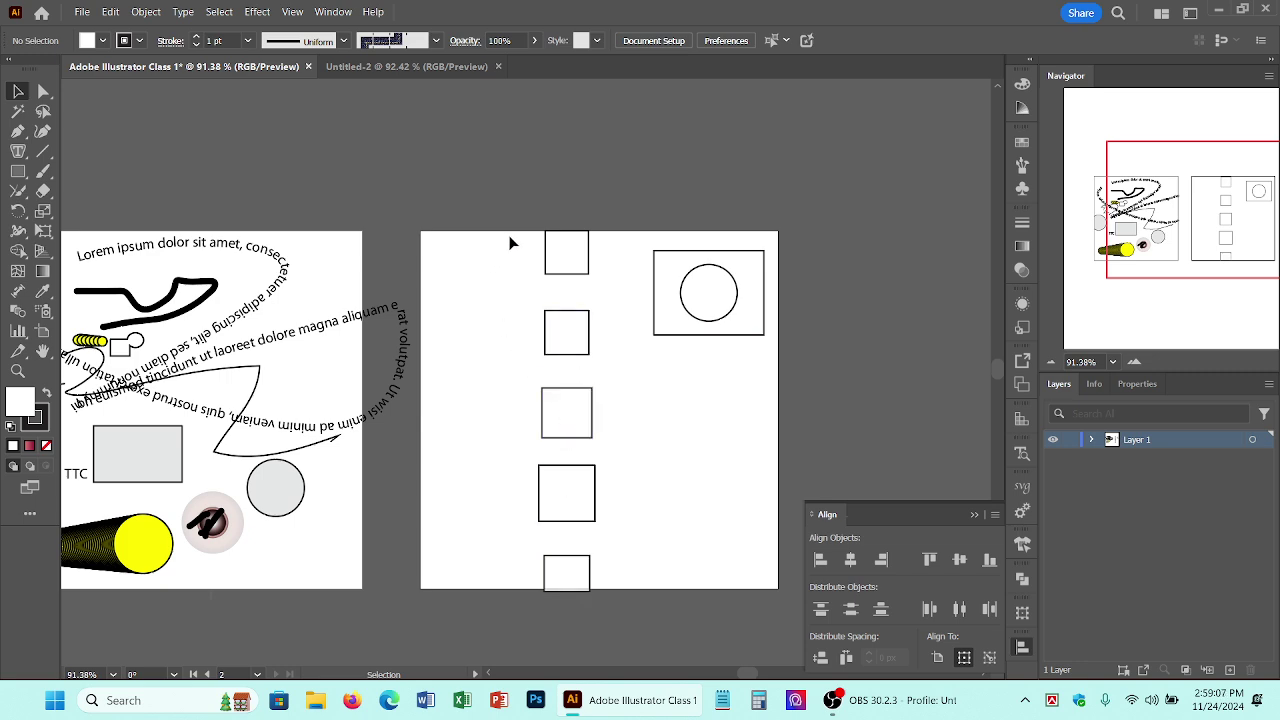
Step: Examine the Transform position and size settings of the second square in the column
left_click_drag(518, 243, 622, 546)
left_click(700, 500)
left_click(557, 334)
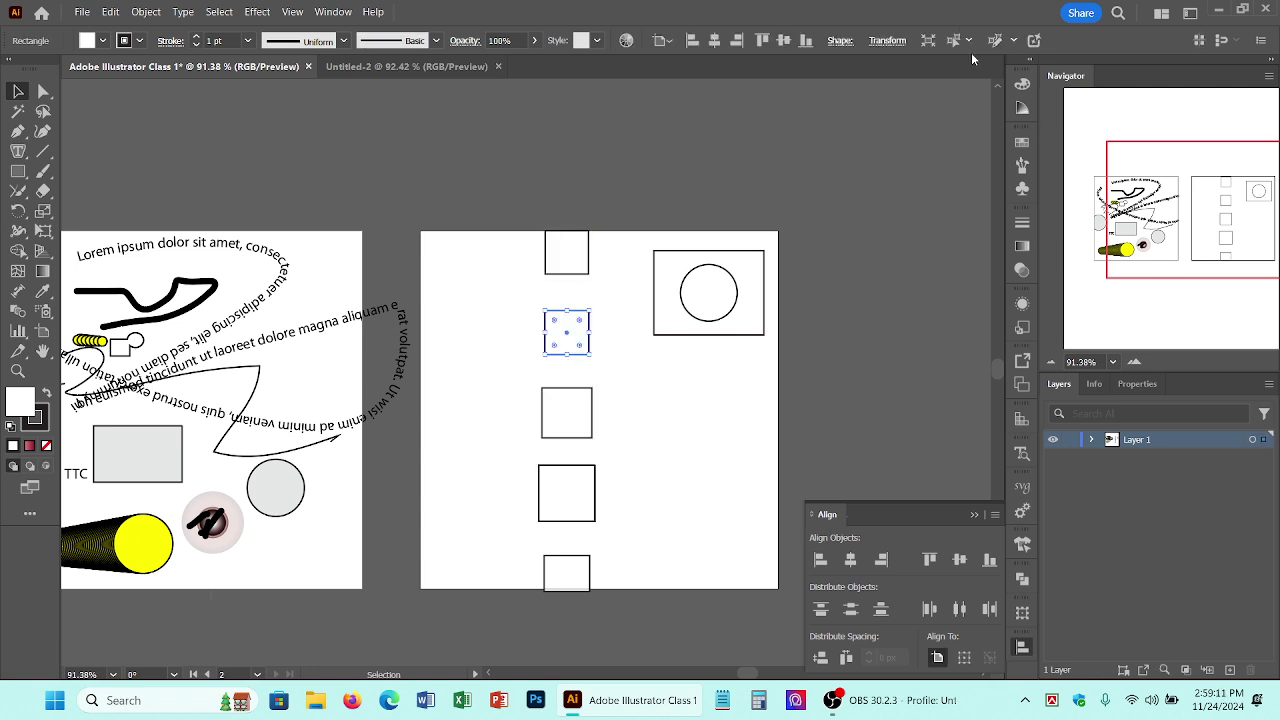
left_click(887, 40)
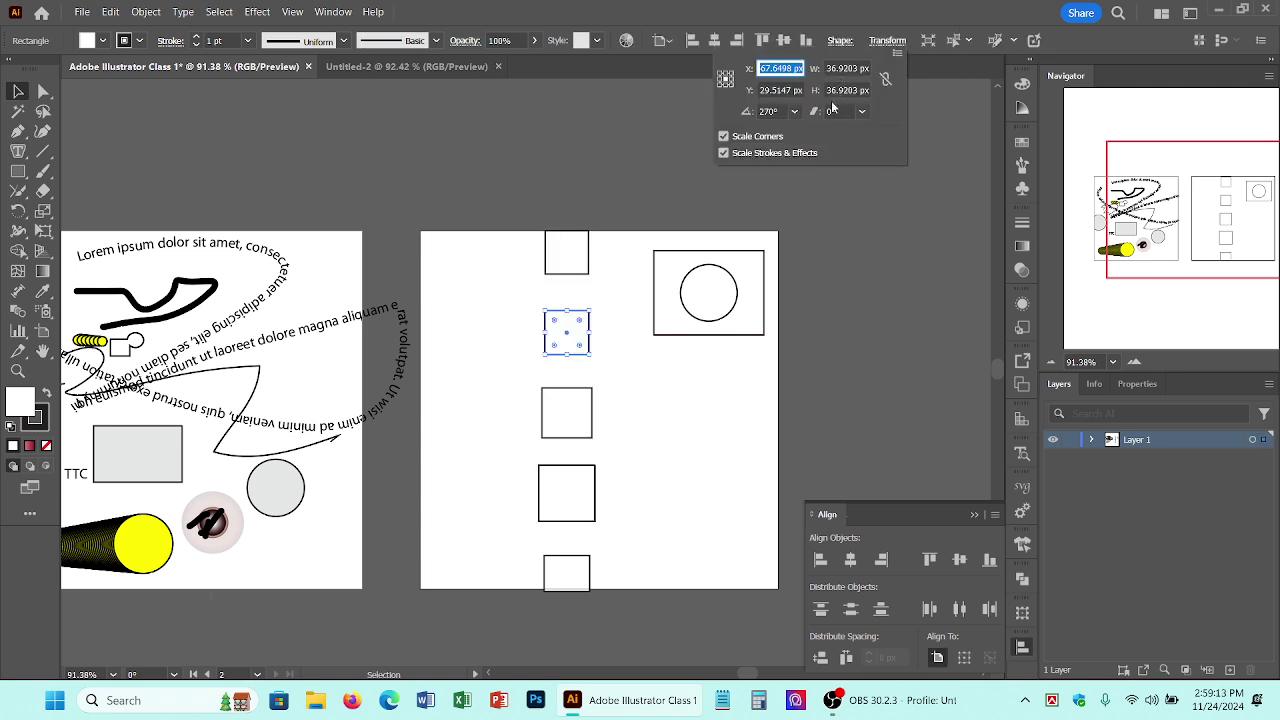
left_click(856, 232)
left_click(731, 390)
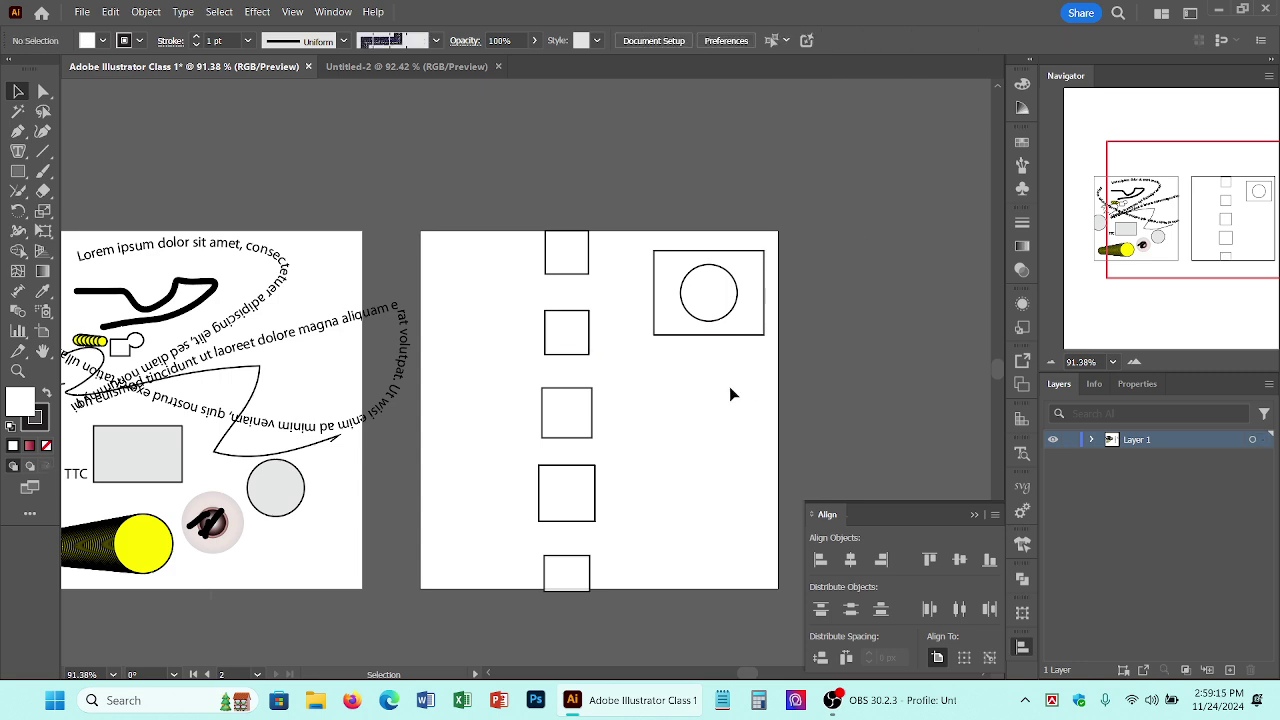
left_click_drag(519, 237, 623, 531)
left_click(623, 470)
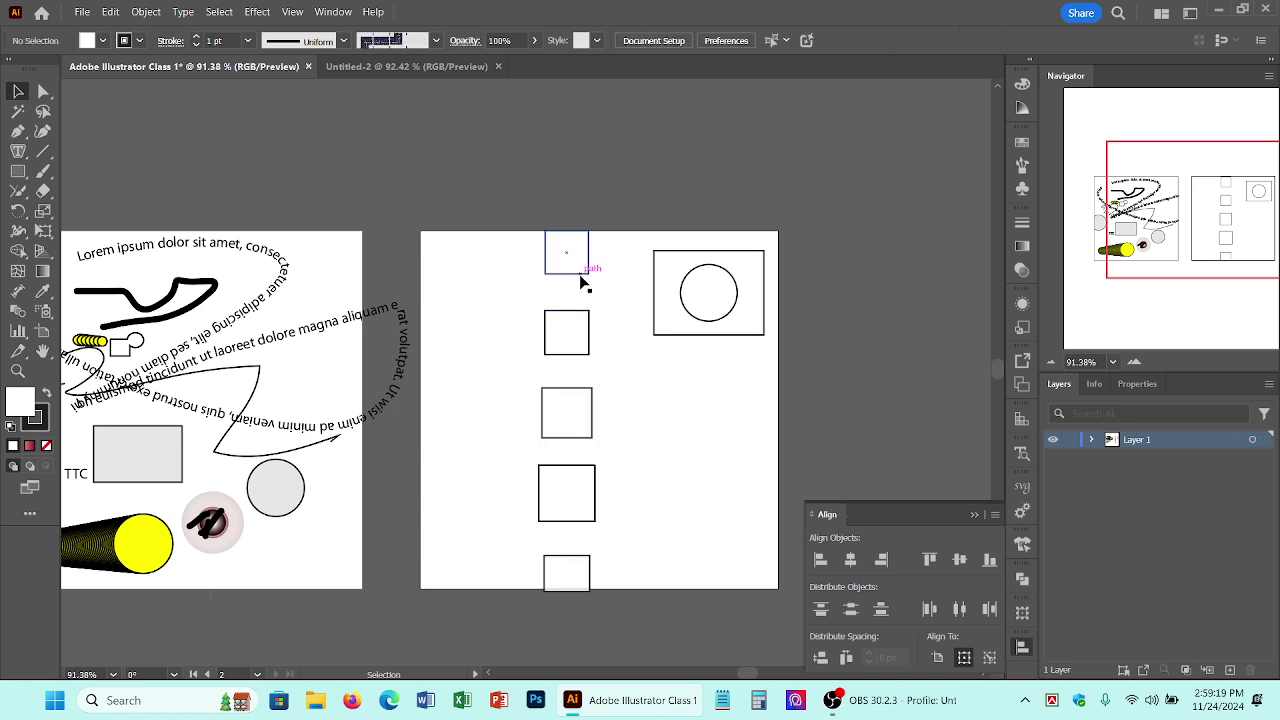
Step: Enlarge the column's second square to over twice its size and move it out to the left of the column
left_click(588, 361)
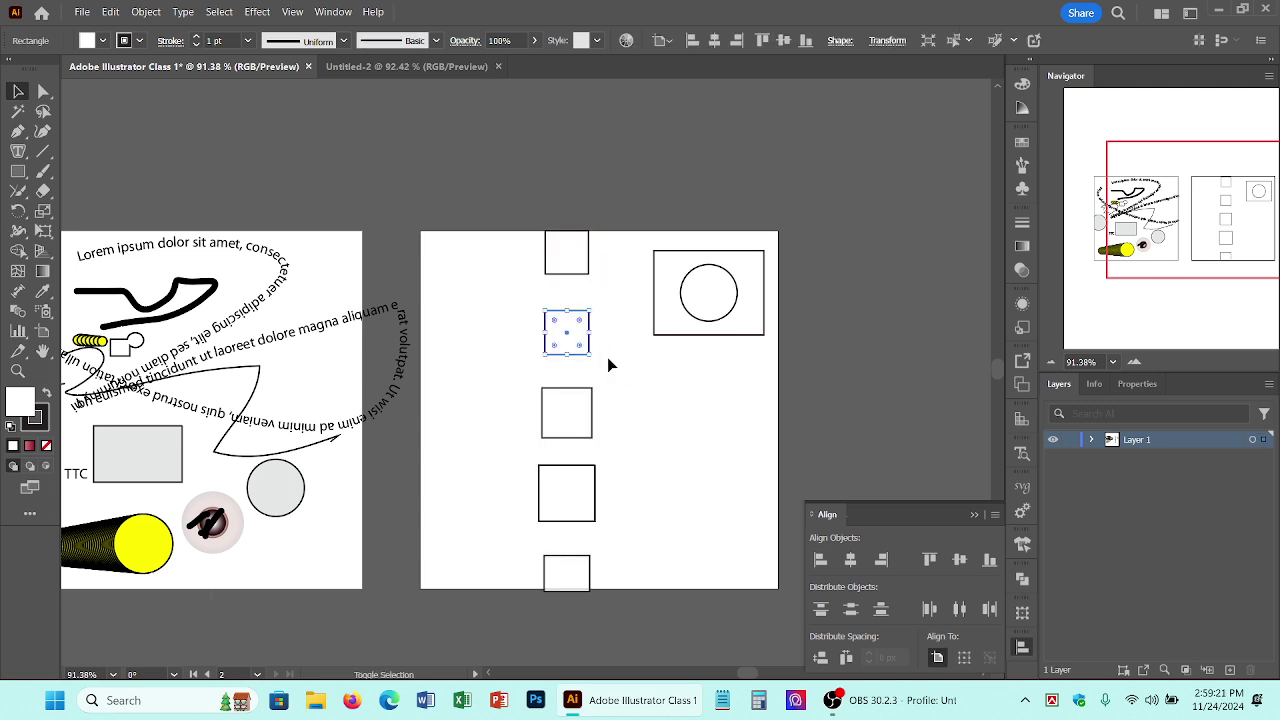
left_click_drag(594, 354, 689, 409)
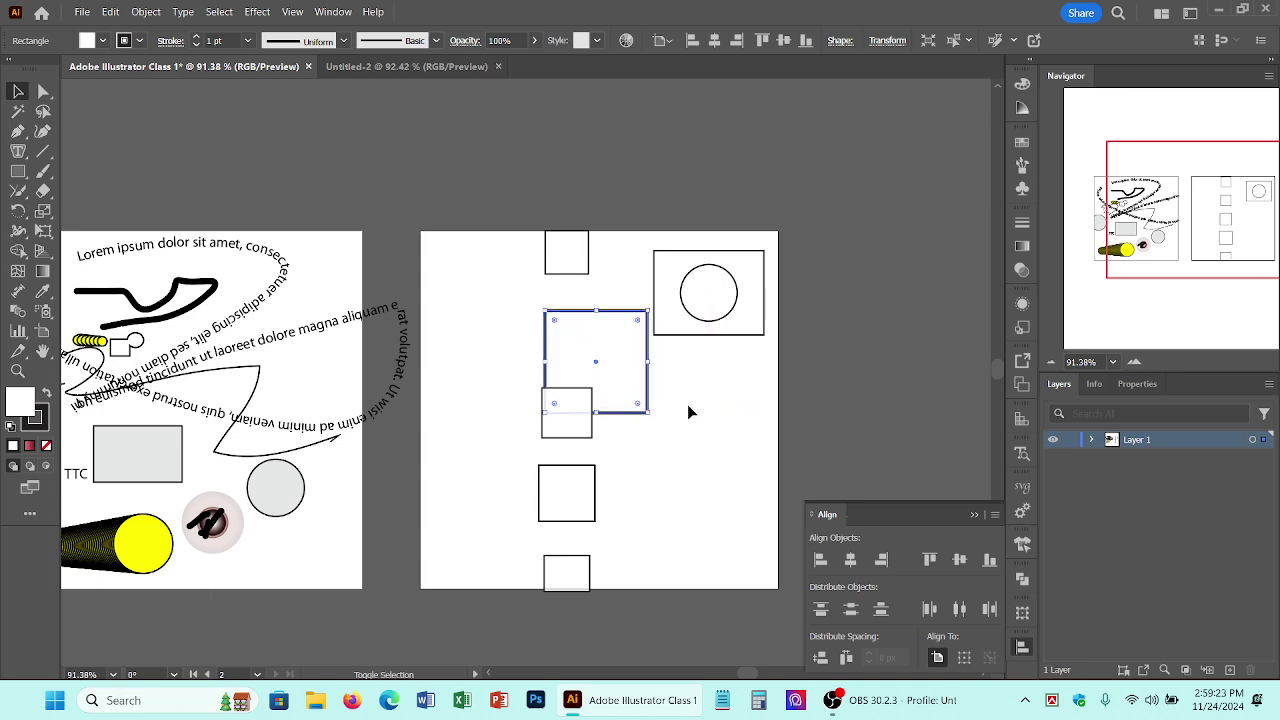
left_click_drag(622, 364, 531, 337)
Step: Delete the four remaining small squares of the column along with the rectangle and its centred circle
left_click(569, 251)
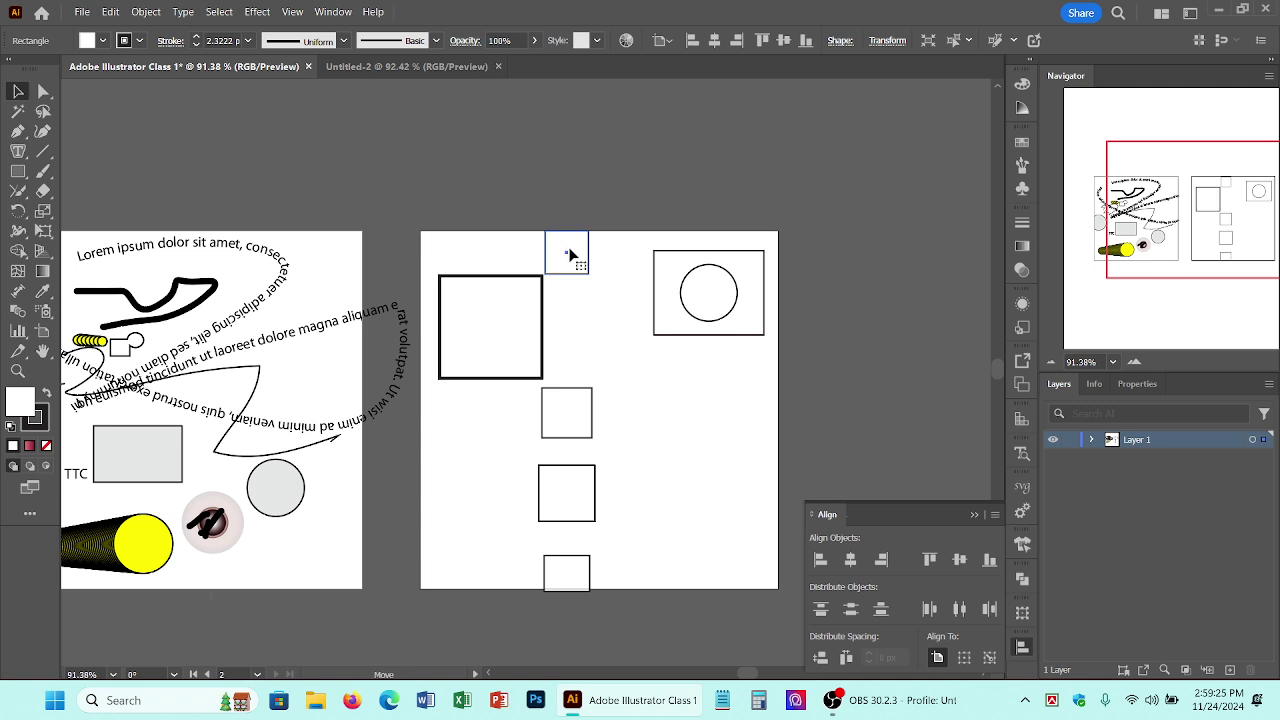
left_click(591, 406, "shift")
left_click(591, 518, "shift")
left_click(588, 562, "shift")
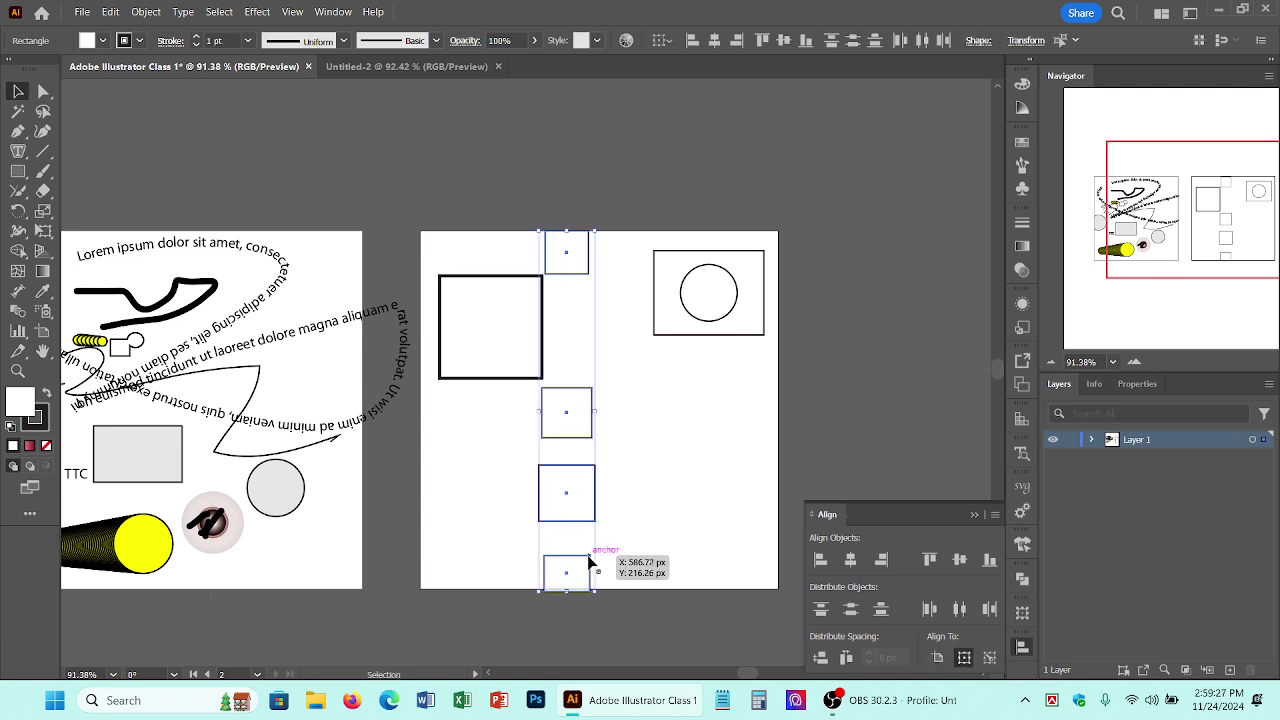
key("Delete")
left_click(675, 270)
key("Delete")
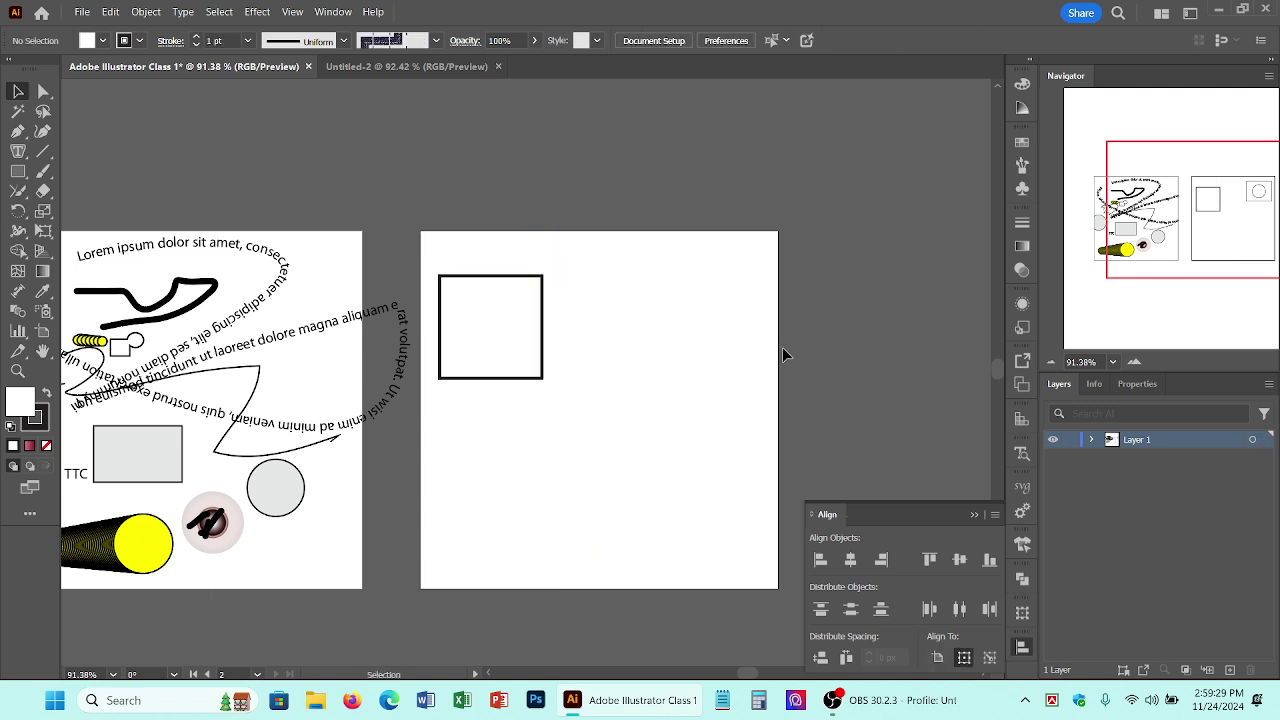
Step: Move the remaining large square towards the artboard's centre and fill it with the pink-to-dark-red linear gradient
left_click(502, 285)
left_click_drag(515, 313, 625, 364)
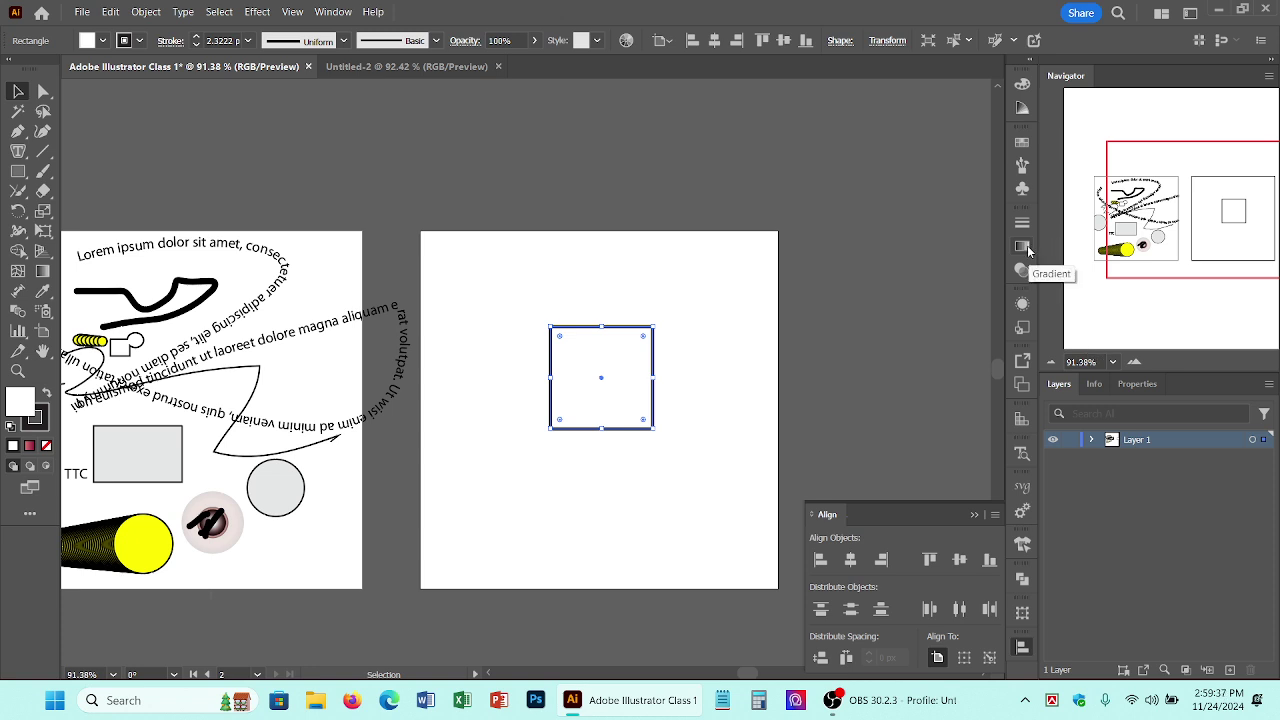
left_click(43, 280)
left_click(572, 372)
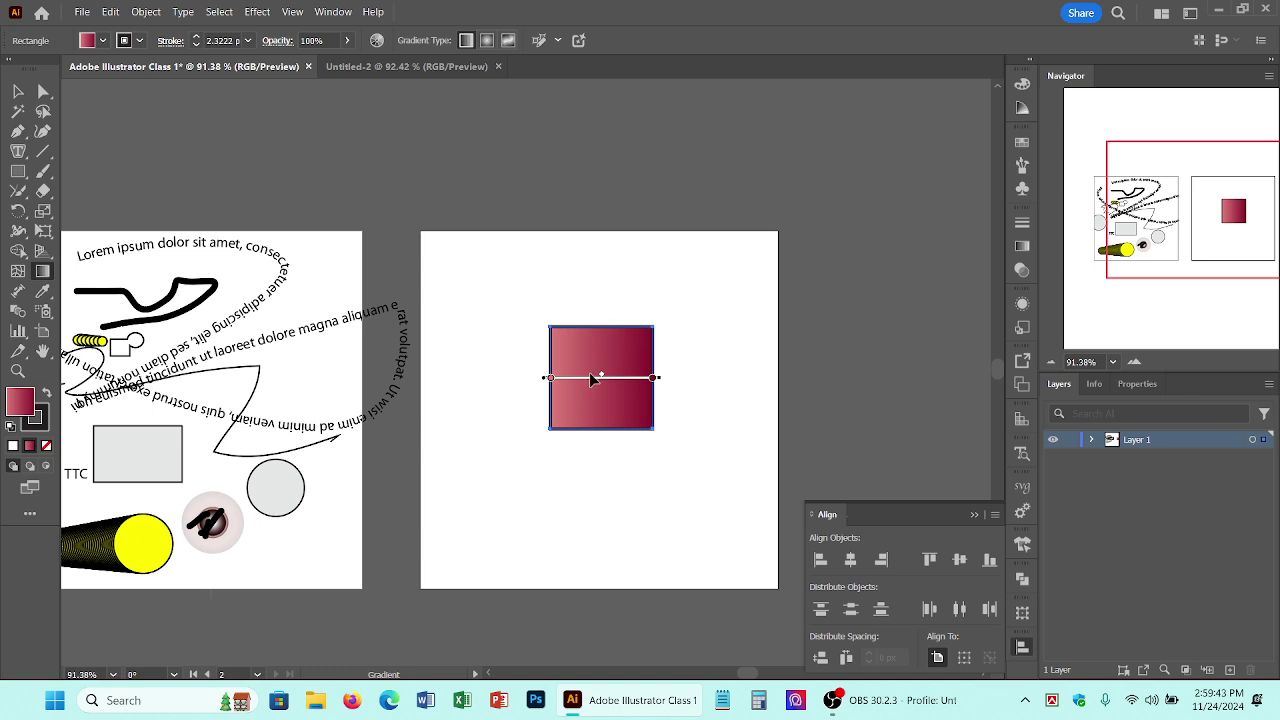
Step: Redirect the square's gradient diagonally, finishing from upper left to lower right at about -38°, and open the gradient settings
left_click_drag(663, 300, 532, 449)
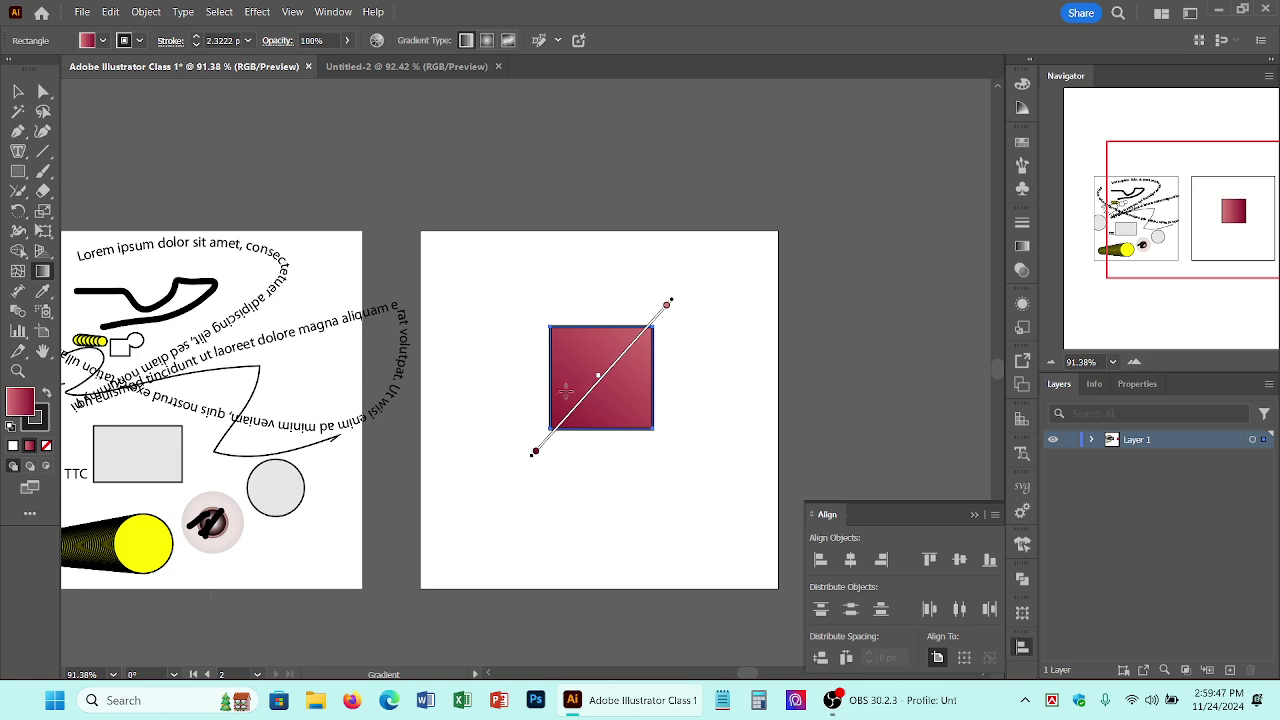
left_click_drag(522, 315, 681, 440)
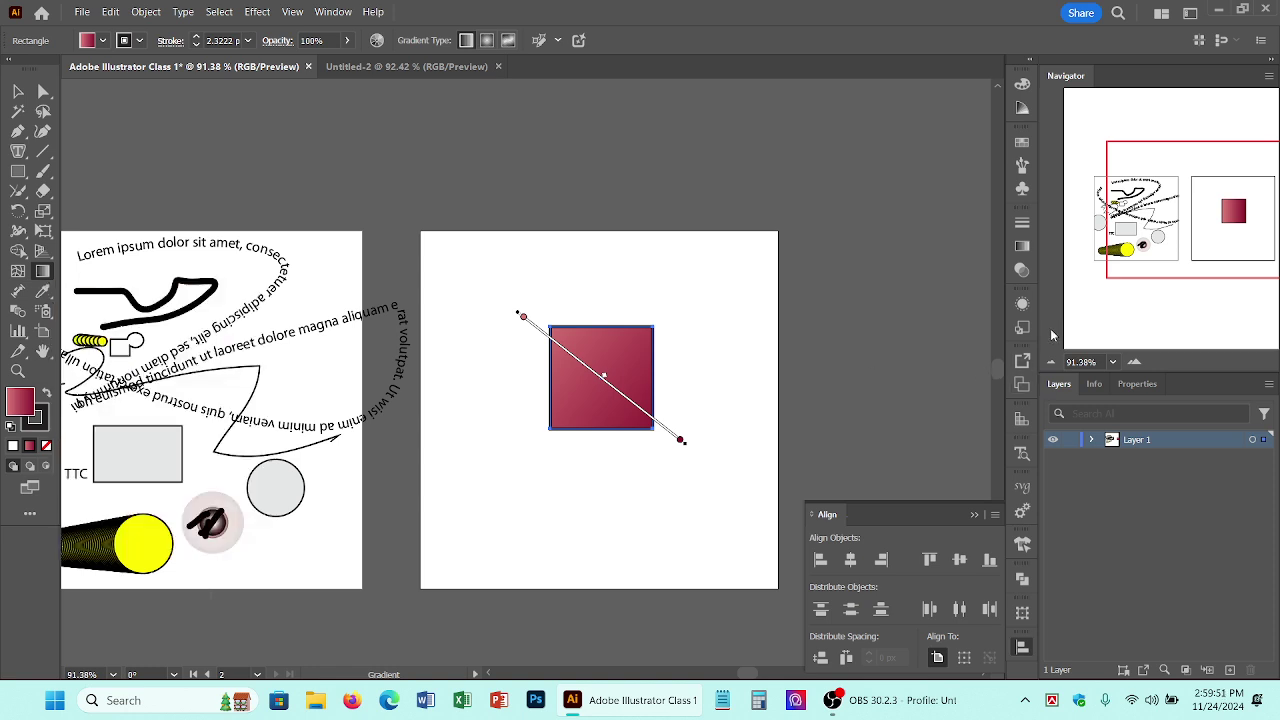
left_click(1022, 246)
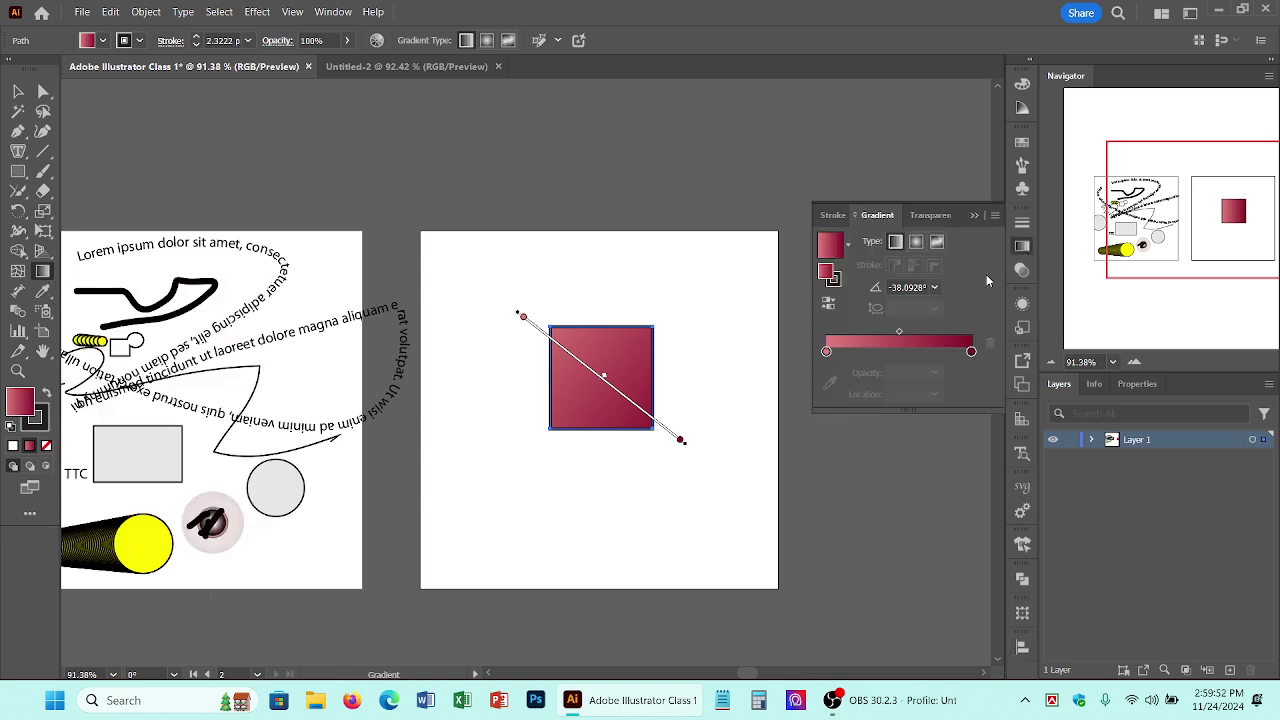
Step: Move the midpoint of the square's gradient to about 20% and bring it back to about 53%
left_click(826, 352)
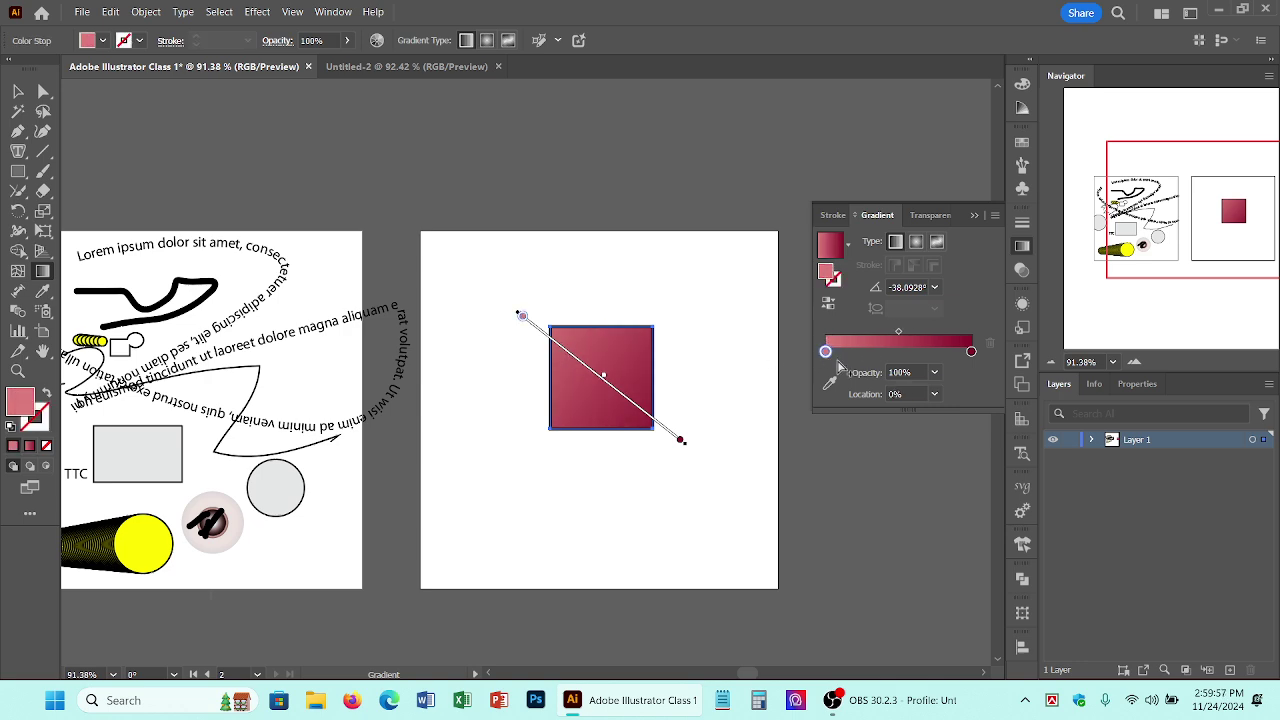
left_click_drag(898, 333, 855, 333)
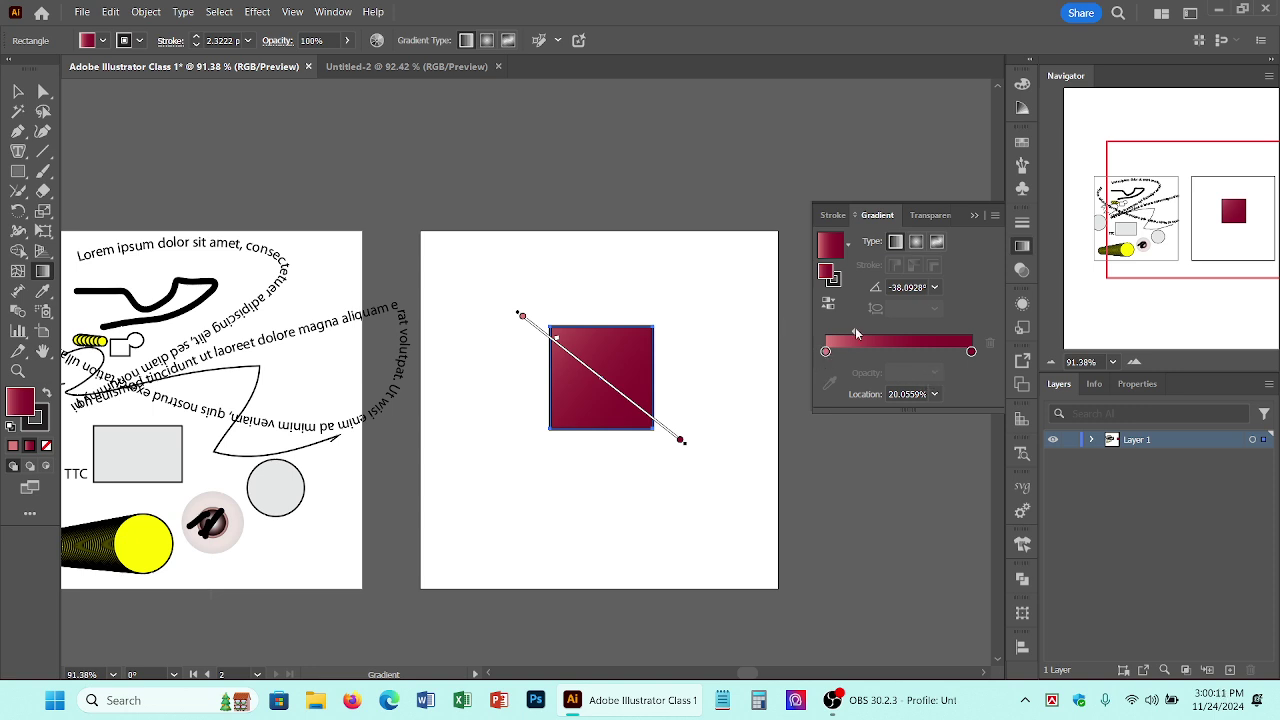
left_click_drag(855, 333, 902, 331)
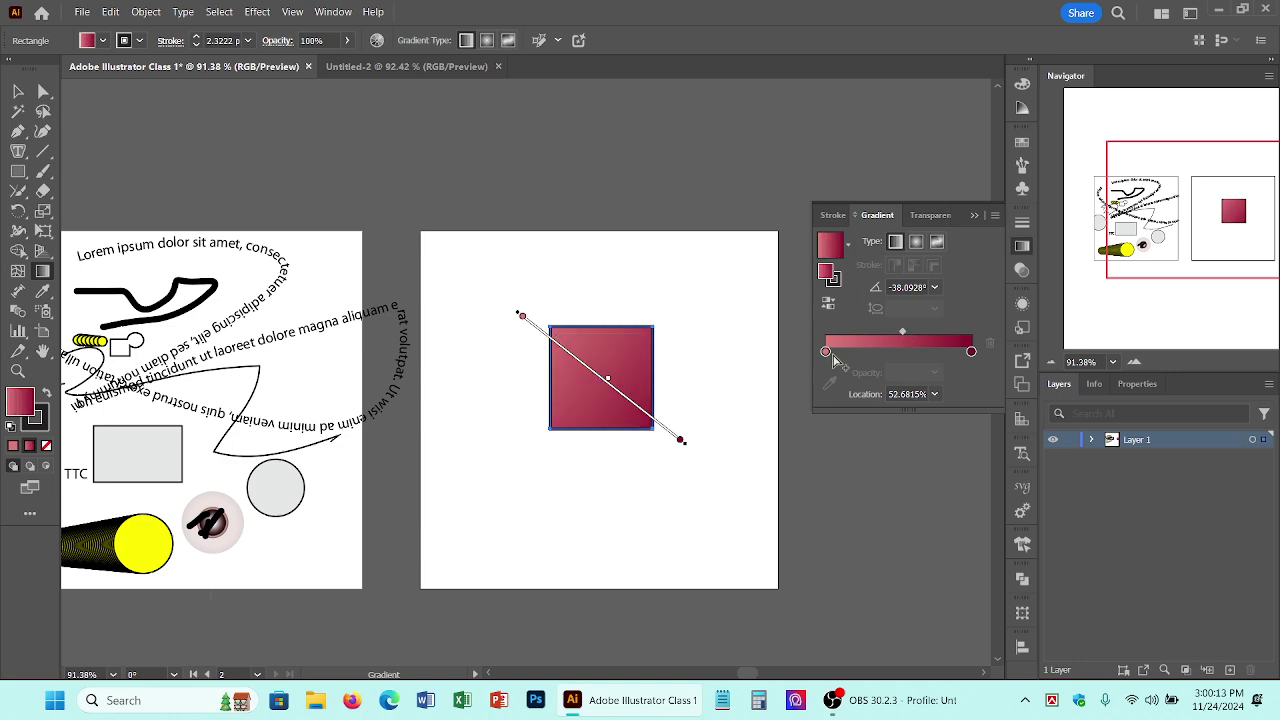
Step: Recolour the gradient's pink start stop yellow-green (c8e900) and its dark red end stop blue (2100ff)
double_click(826, 351)
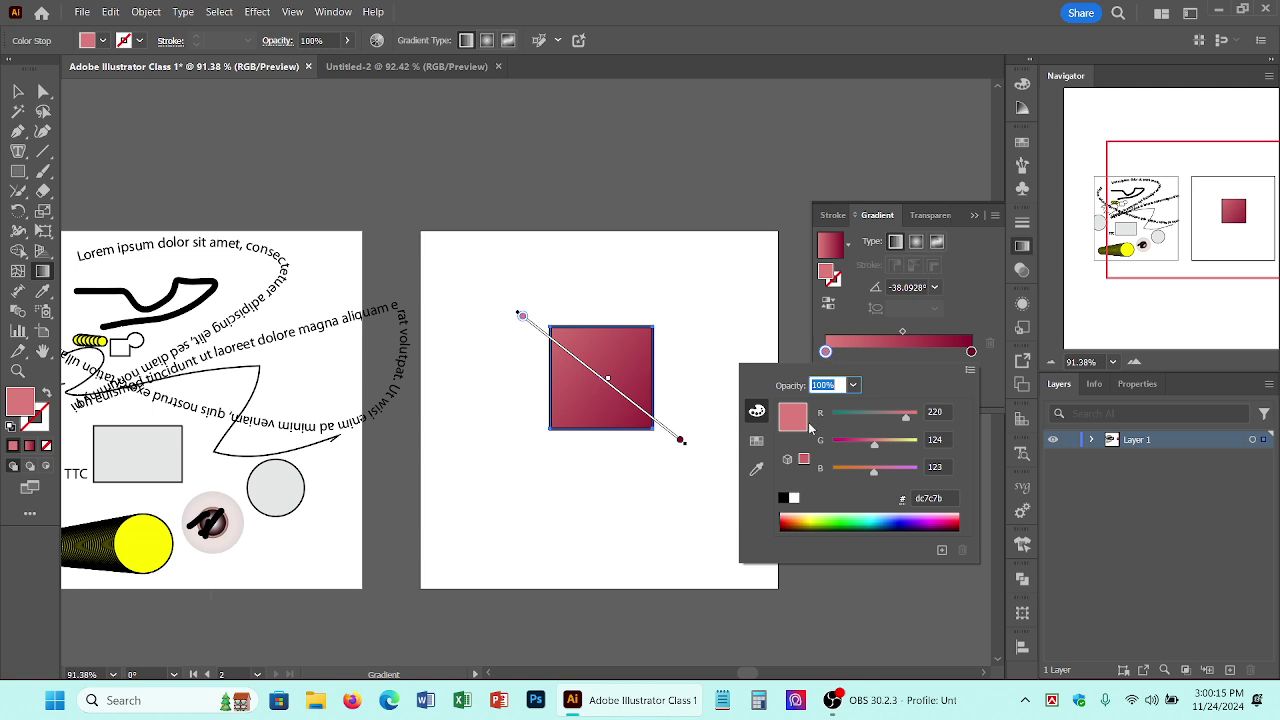
left_click(817, 514)
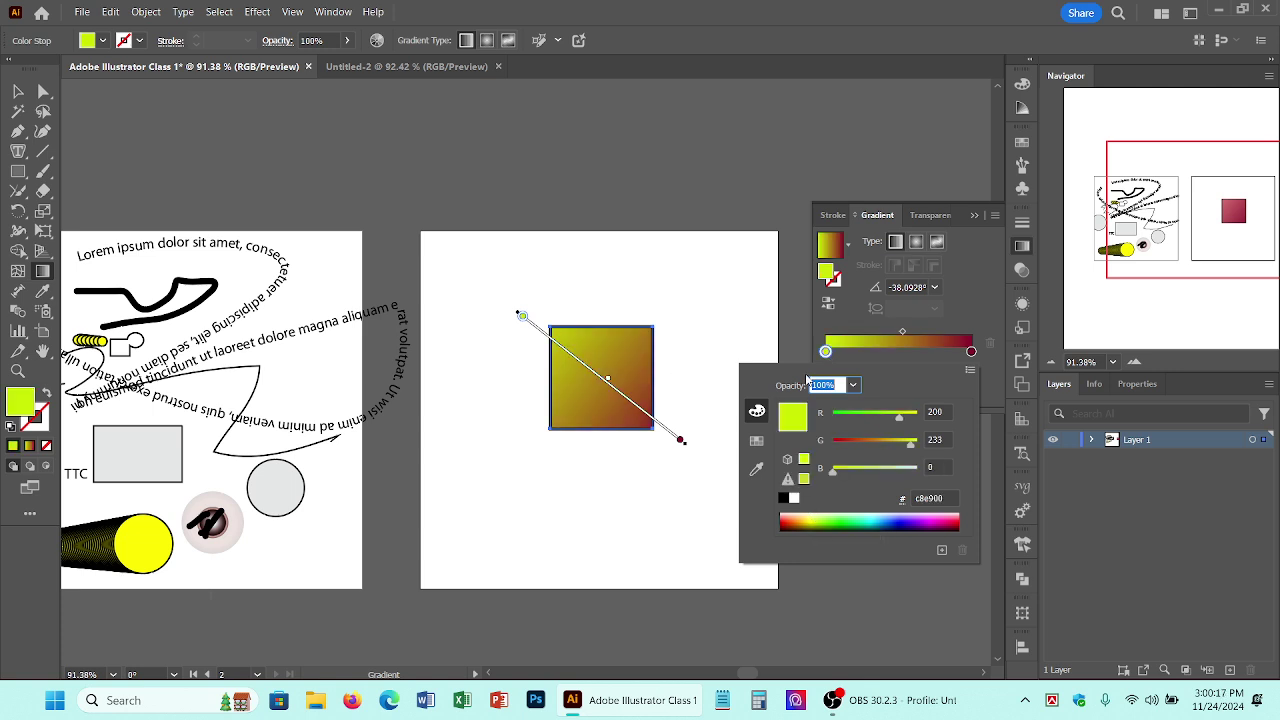
double_click(971, 351)
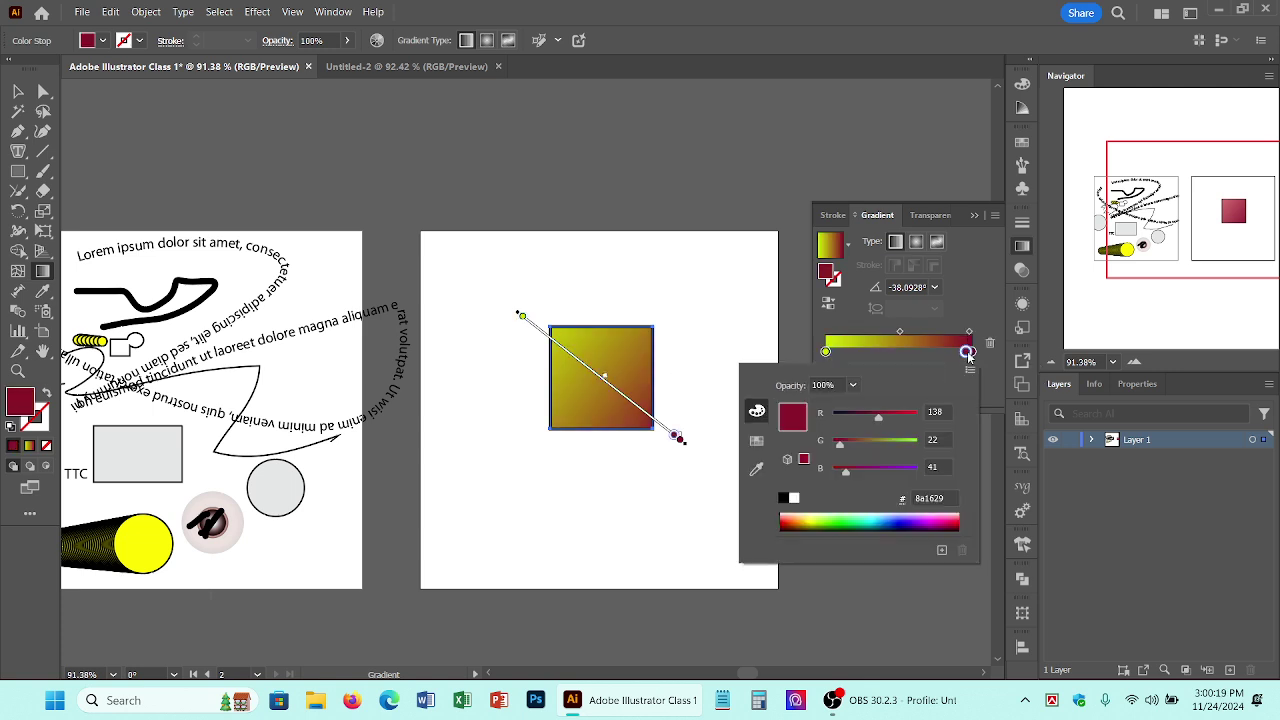
left_click_drag(971, 352, 966, 352)
key("ctrl+z")
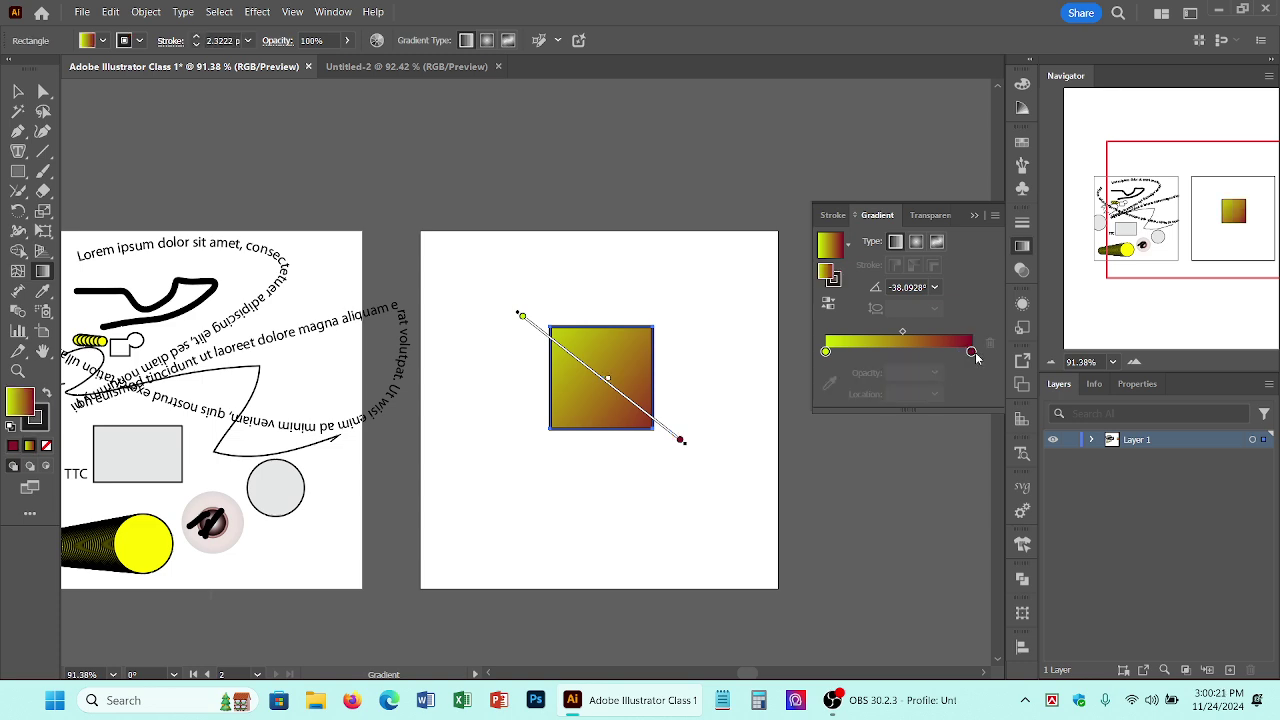
double_click(972, 352)
left_click(903, 520)
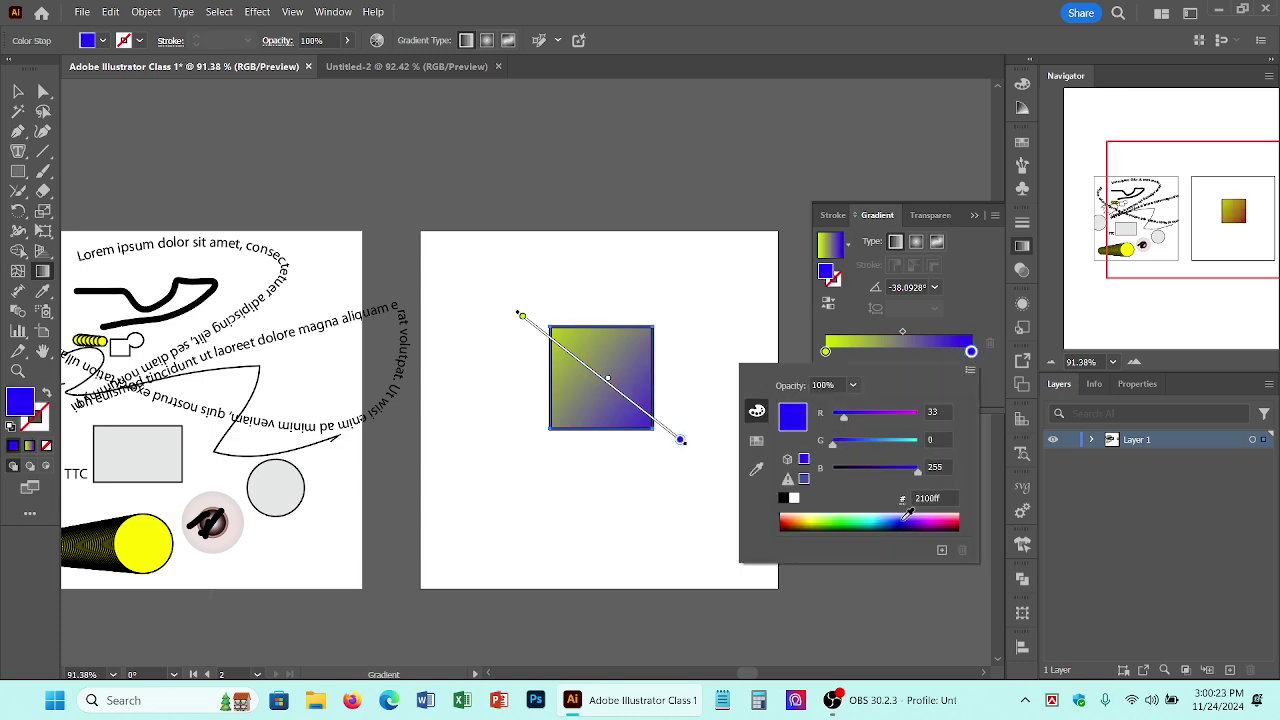
left_click(972, 265)
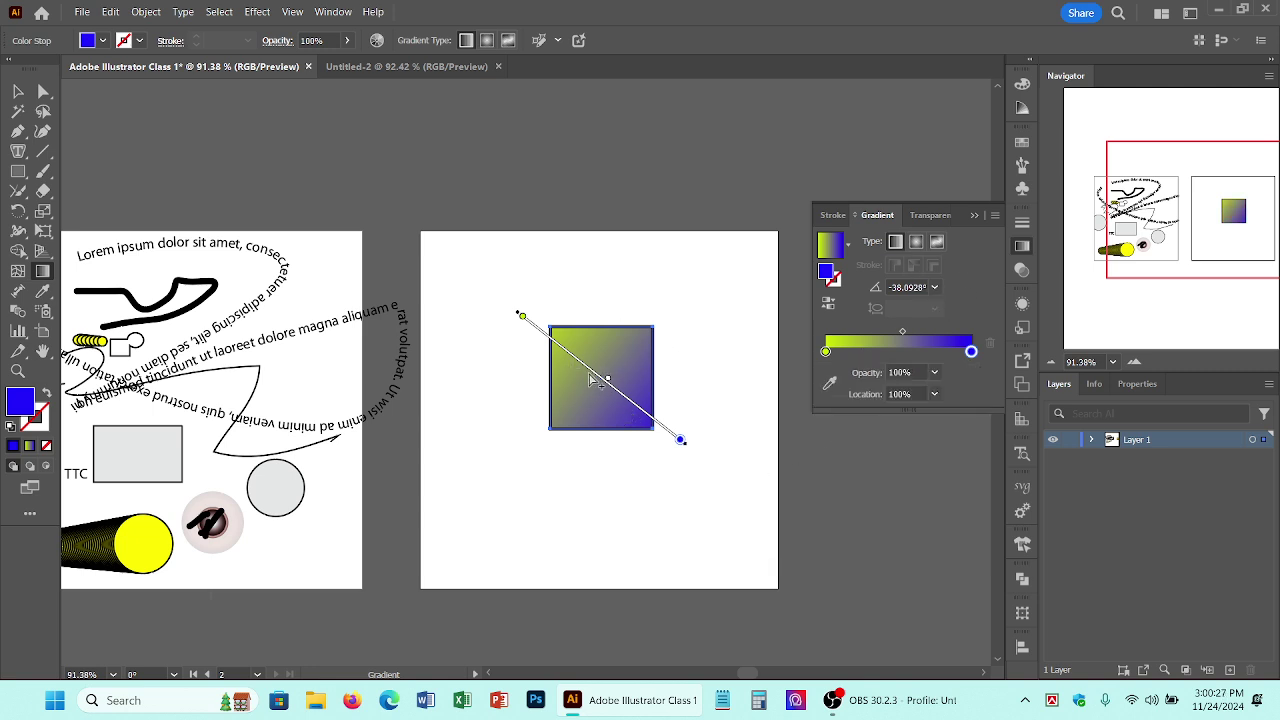
Step: Try the White, Black gradient preset on the square and replace it with the Orange, Yellow preset
left_click(848, 246)
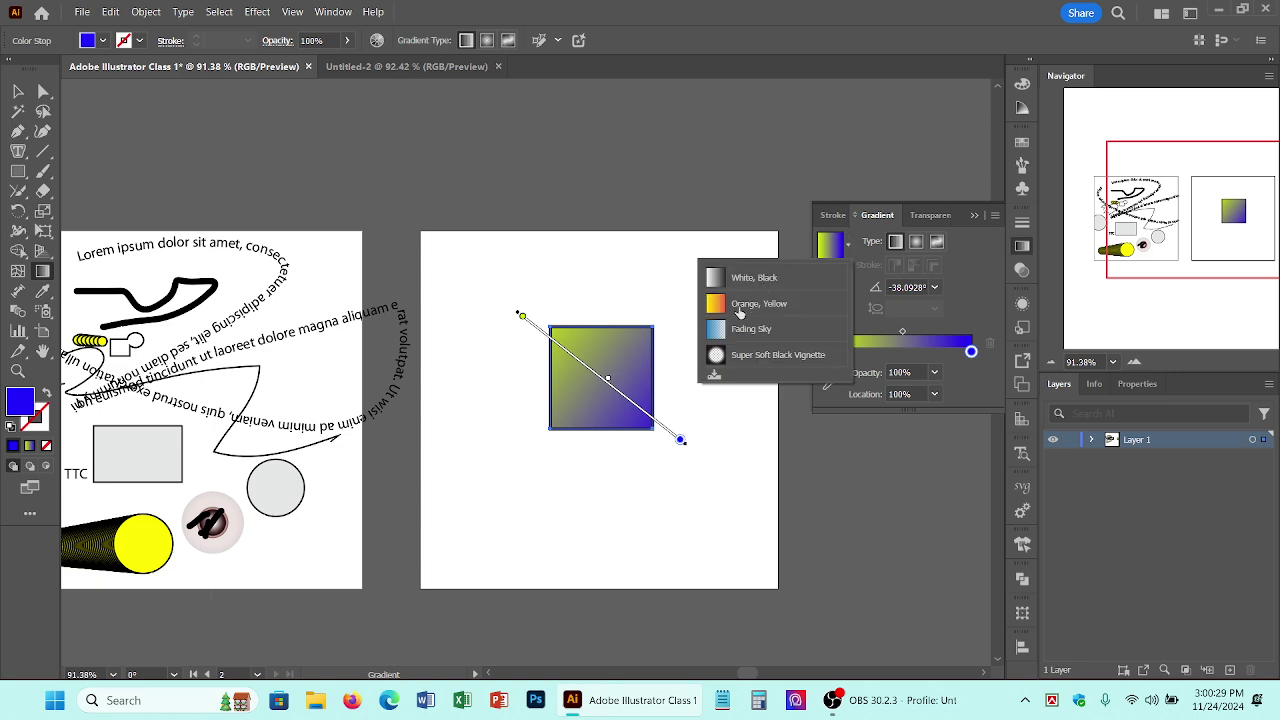
left_click(768, 278)
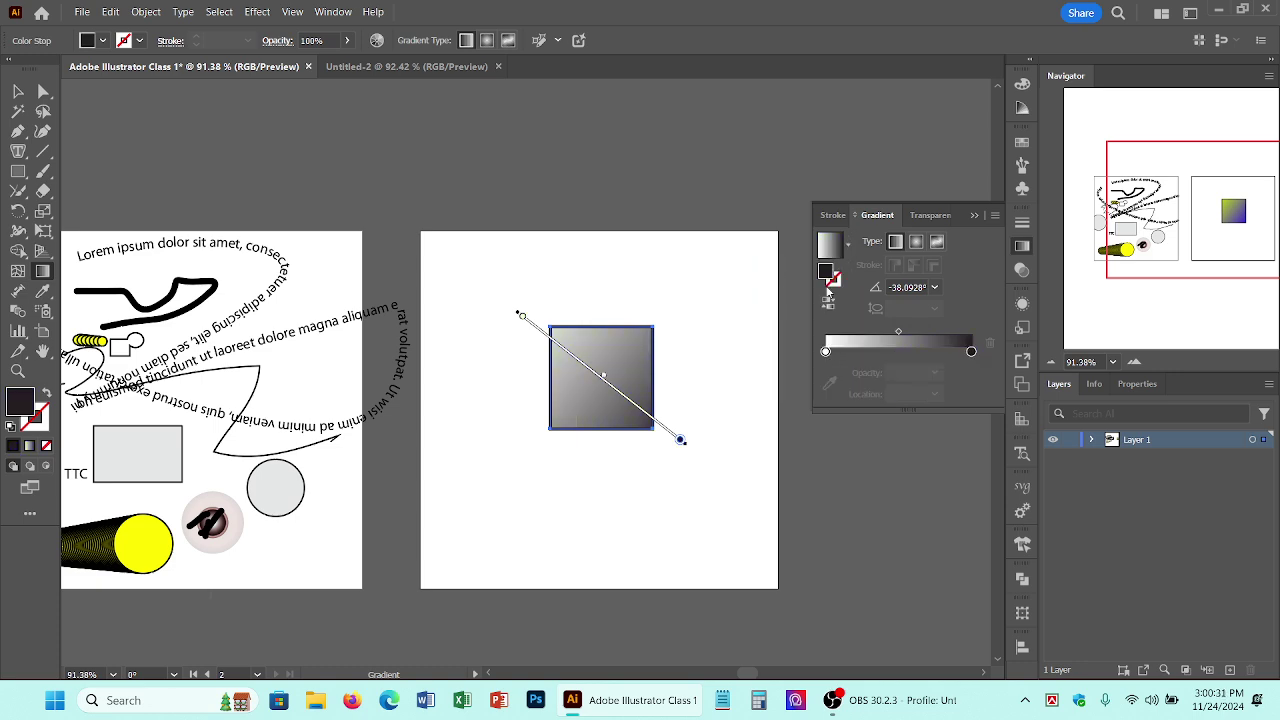
left_click(848, 246)
left_click(766, 303)
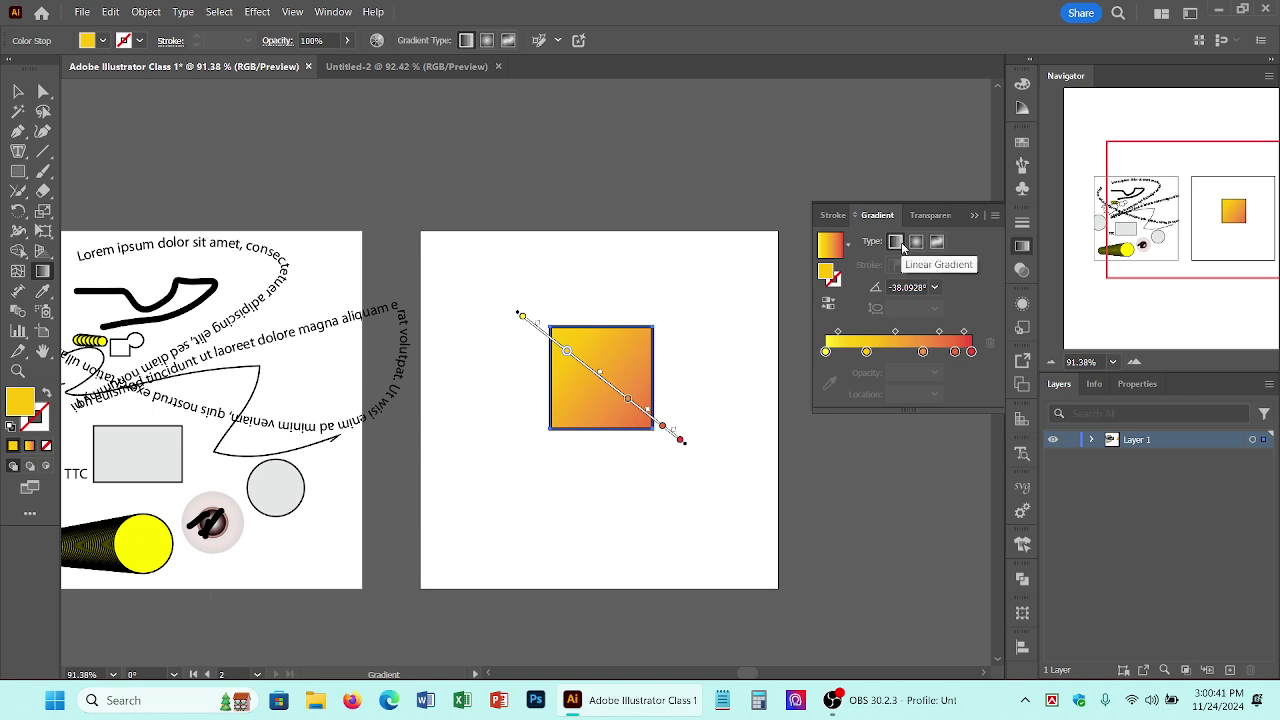
Step: Switch the square to a freeform gradient and reposition its black, yellow and light grey colour points inside the square
left_click(937, 242)
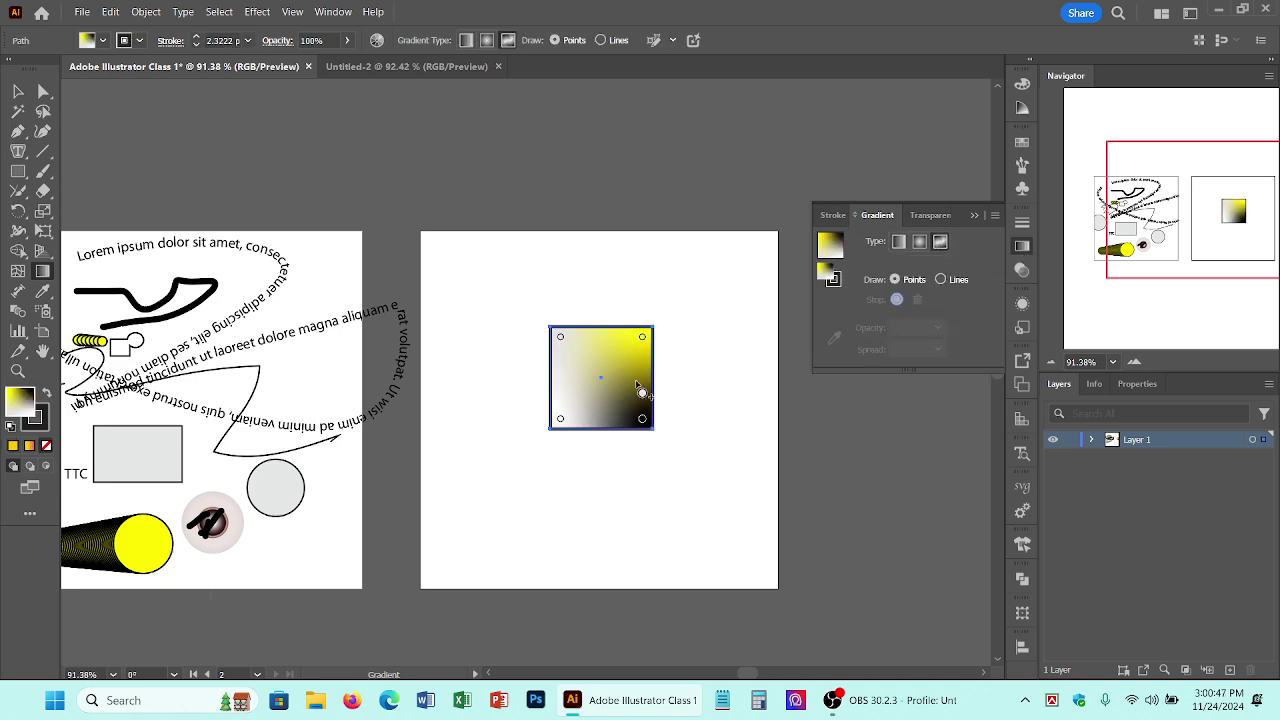
left_click_drag(642, 420, 581, 354)
left_click(579, 357)
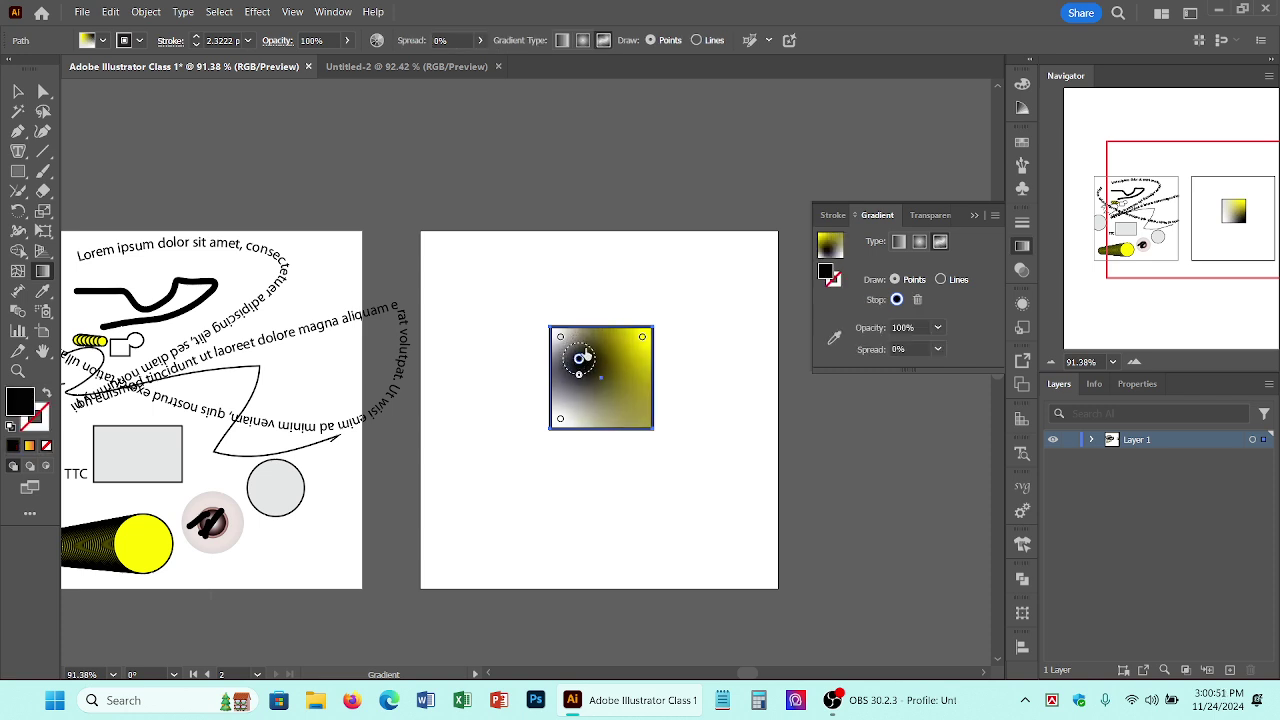
left_click_drag(642, 337, 619, 403)
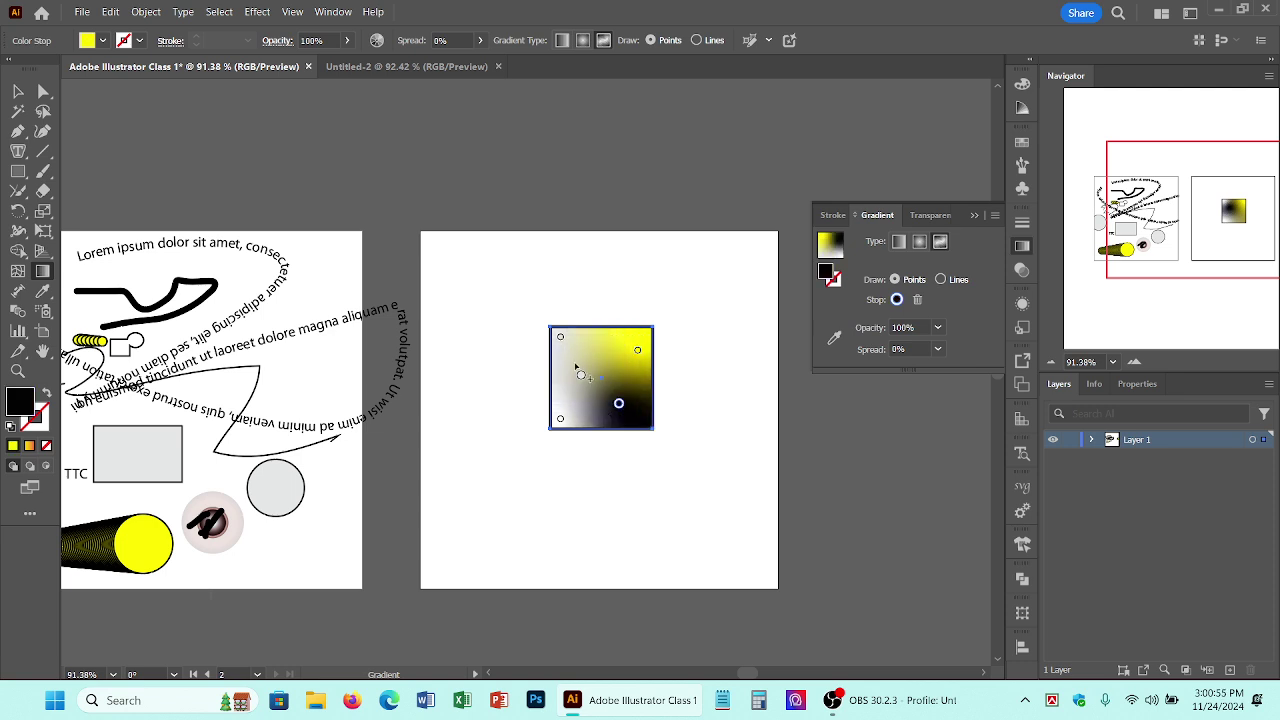
left_click(568, 343)
left_click_drag(573, 348, 570, 348)
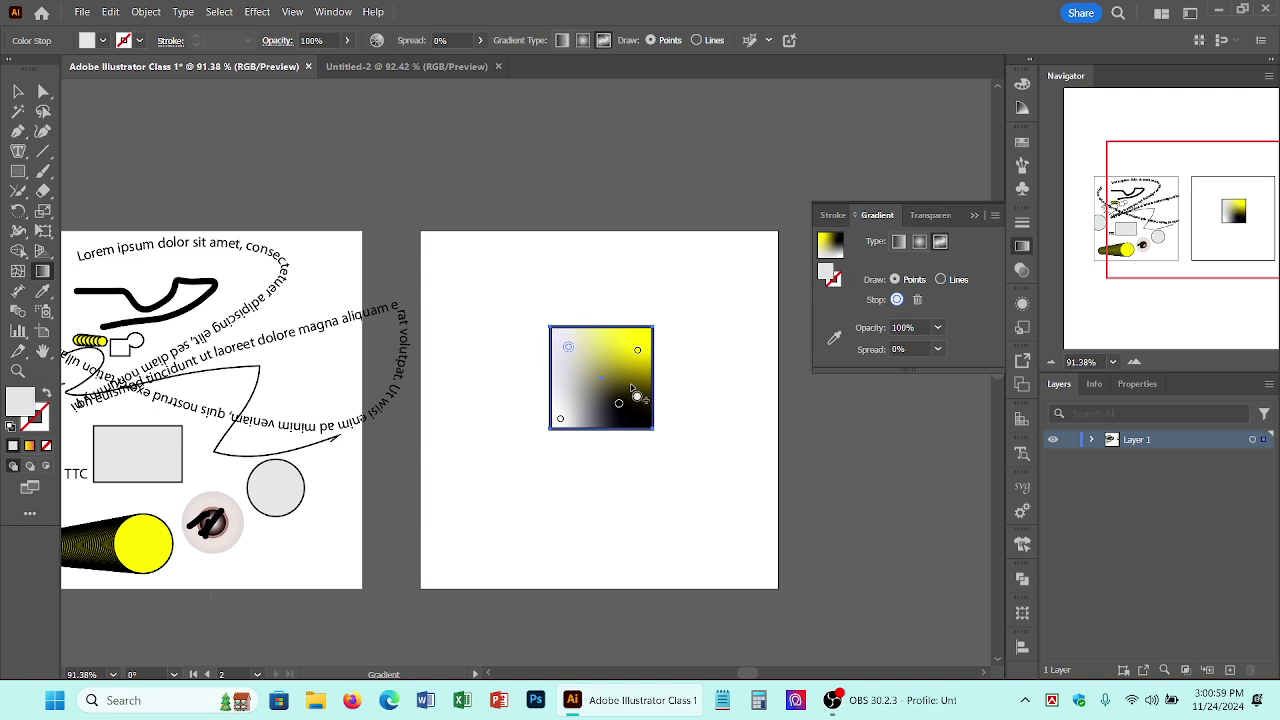
left_click_drag(619, 405, 609, 385)
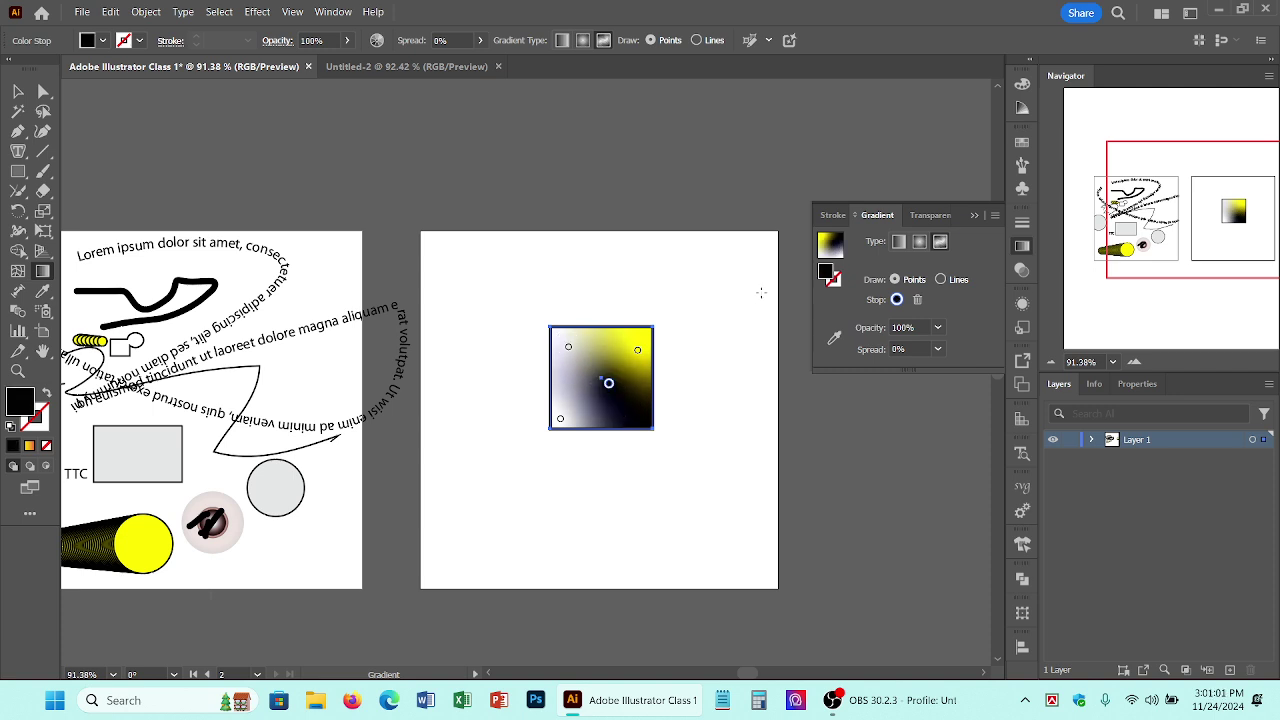
Step: Try the radial type, return to a linear gradient and redirect it almost vertically from top to bottom, at about -86°
left_click(920, 242)
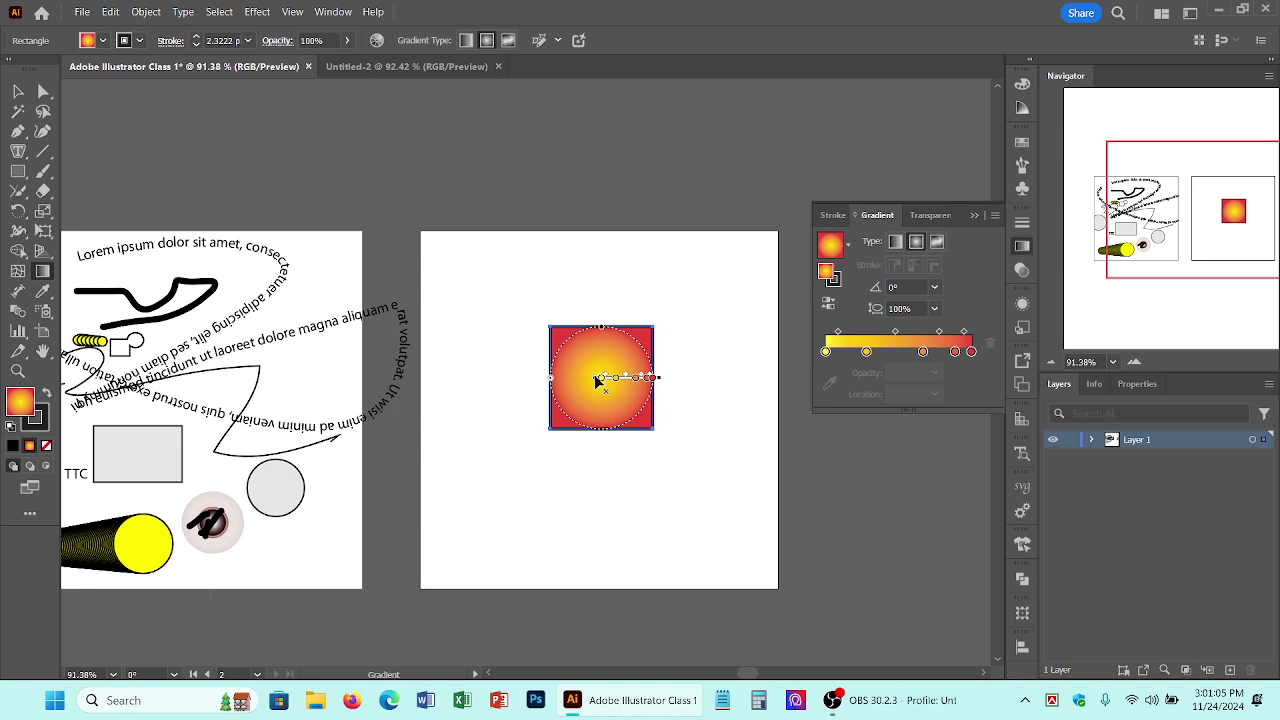
left_click(895, 242)
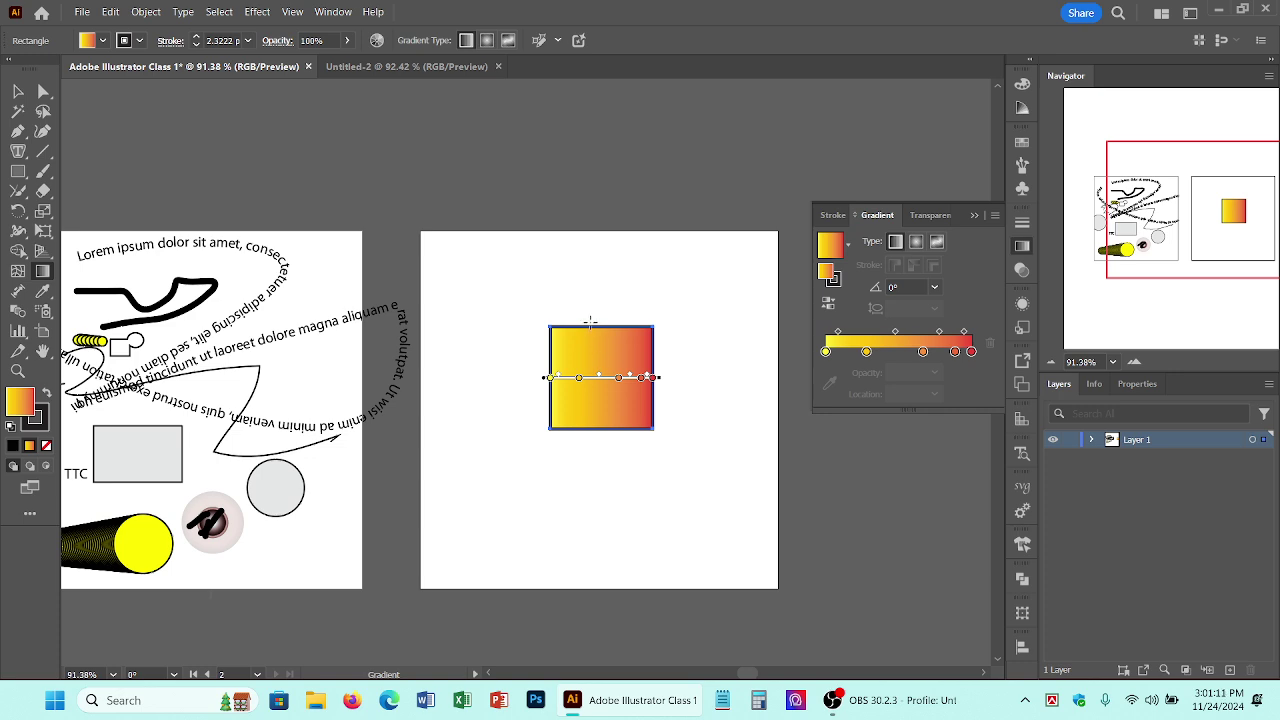
left_click_drag(597, 318, 601, 430)
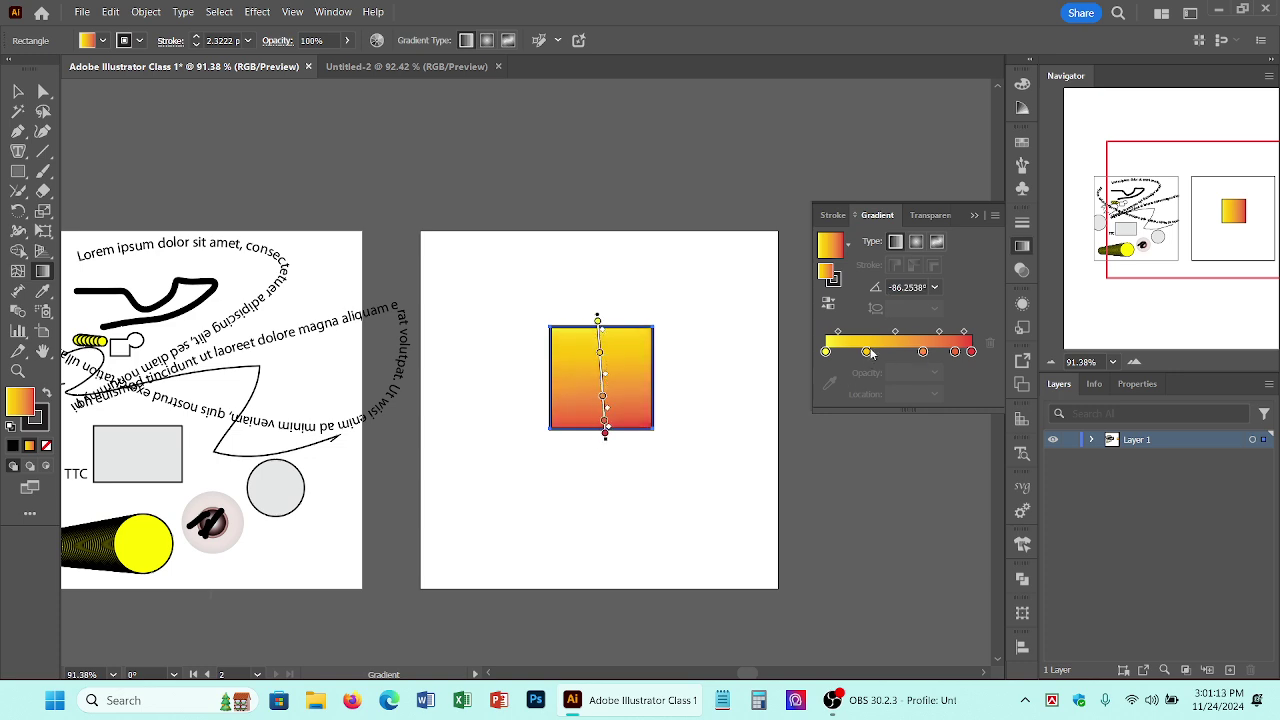
Step: Remove the three intermediate colour stops from the gradient, keeping only the yellow and red end stops
left_click_drag(923, 352, 936, 406)
left_click_drag(955, 352, 950, 395)
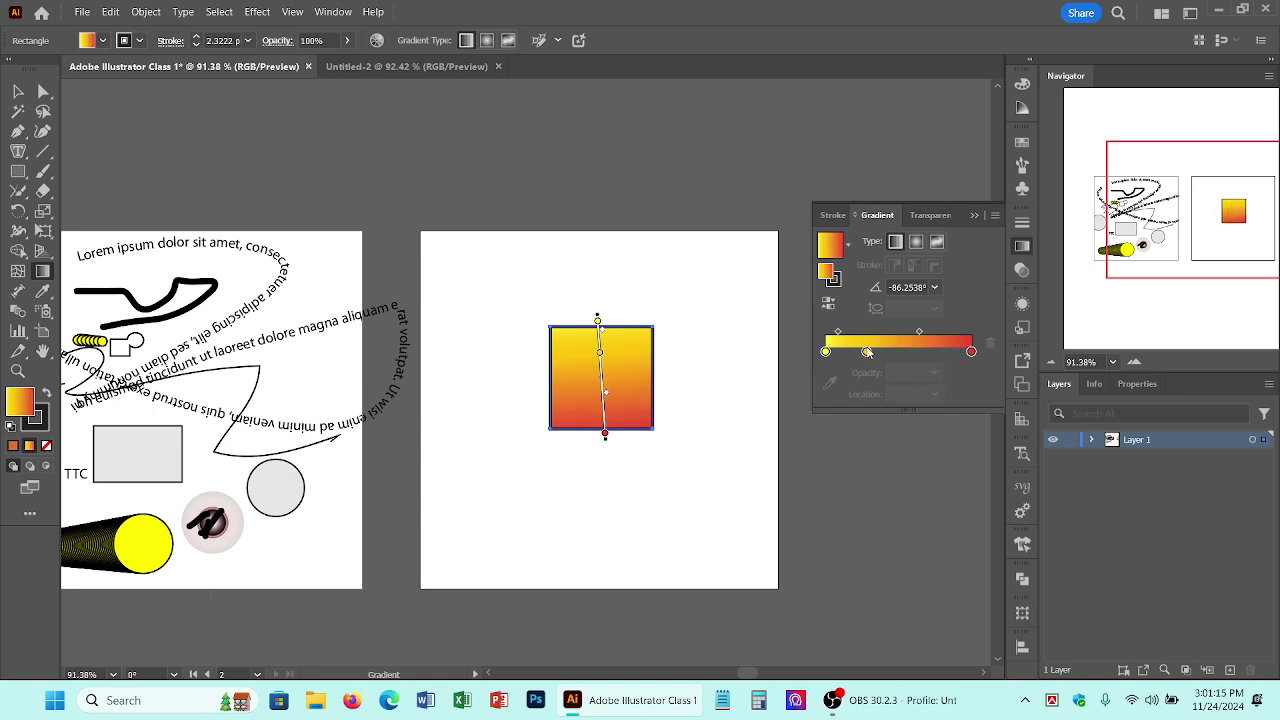
left_click_drag(867, 352, 869, 404)
Step: Shift the midpoint between the yellow and red stops and set its location to exactly 50%
left_click_drag(867, 332, 910, 344)
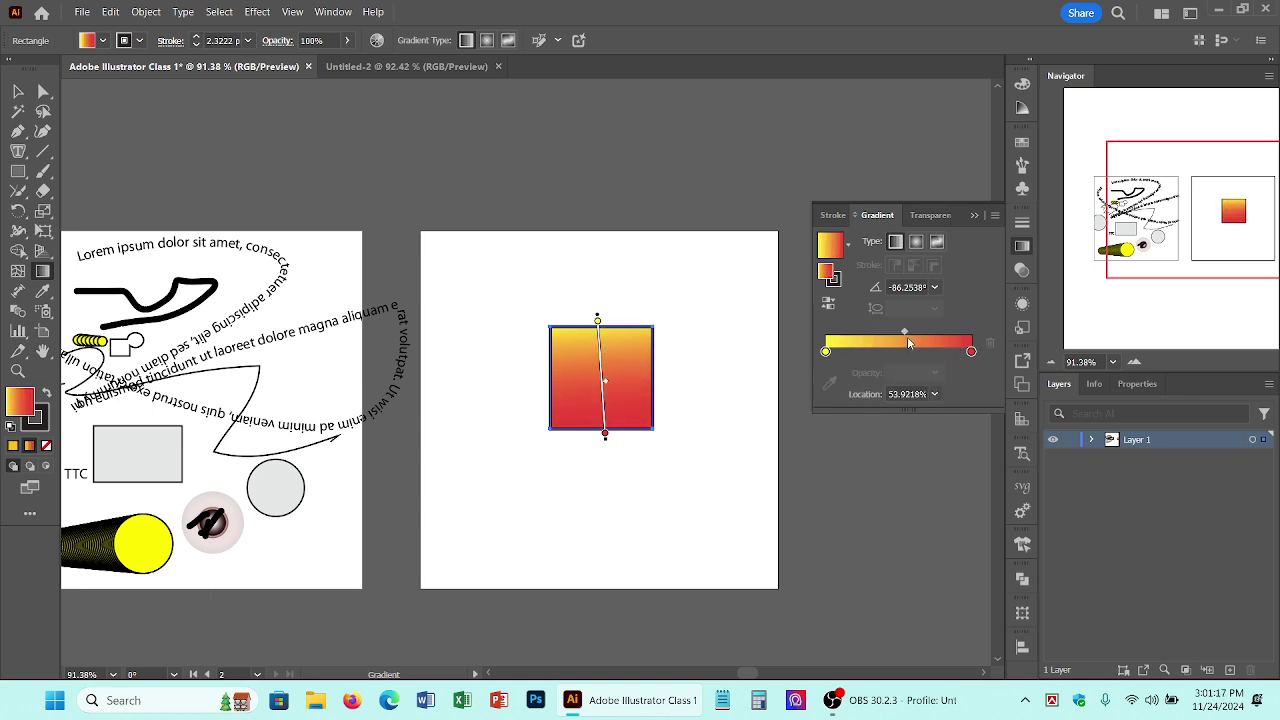
double_click(905, 394)
type("50")
key("Return")
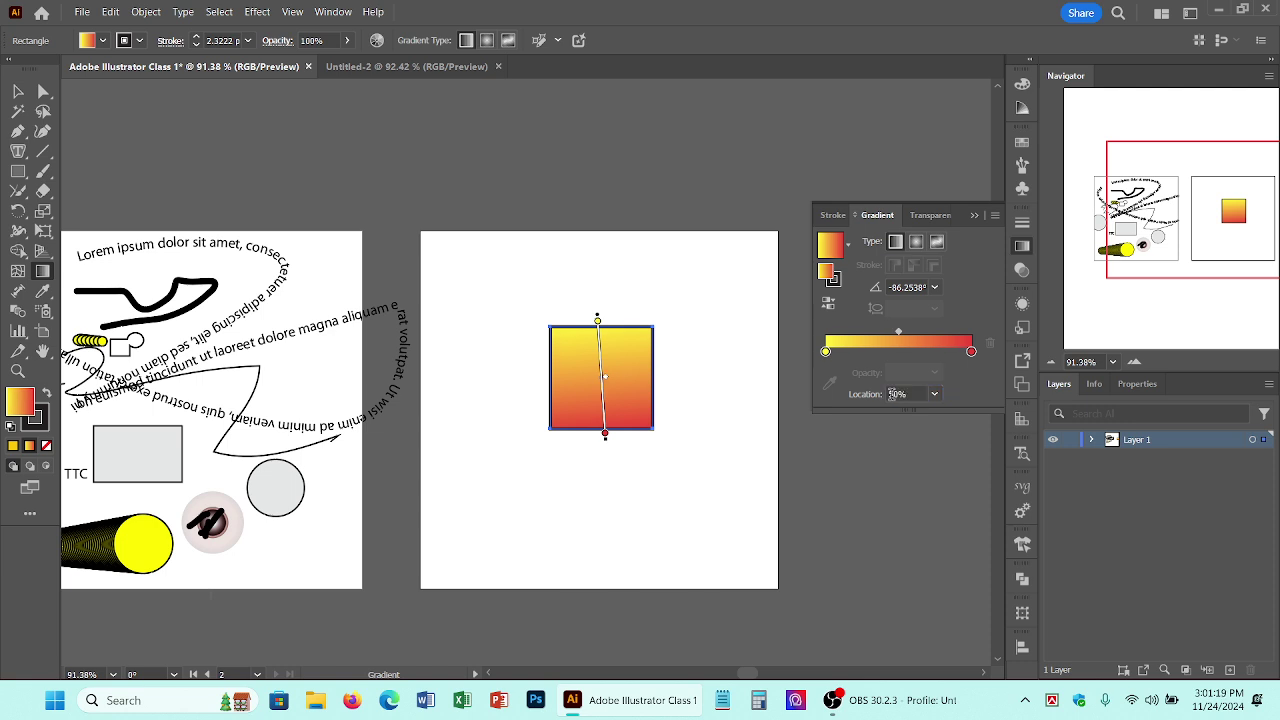
Step: Move the yellow stop inward, set its location to 30%, and slide it back to 0%
left_click(825, 351)
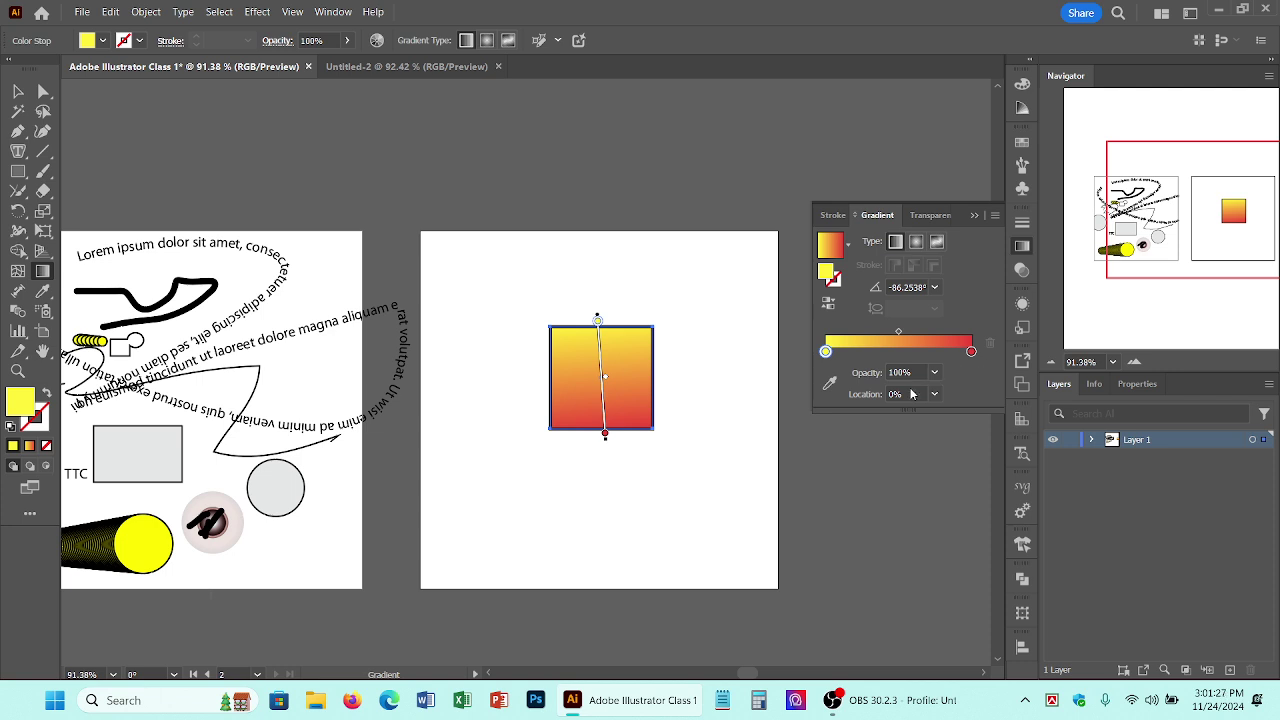
left_click_drag(597, 320, 599, 354)
left_click(911, 393)
key("ctrl+a")
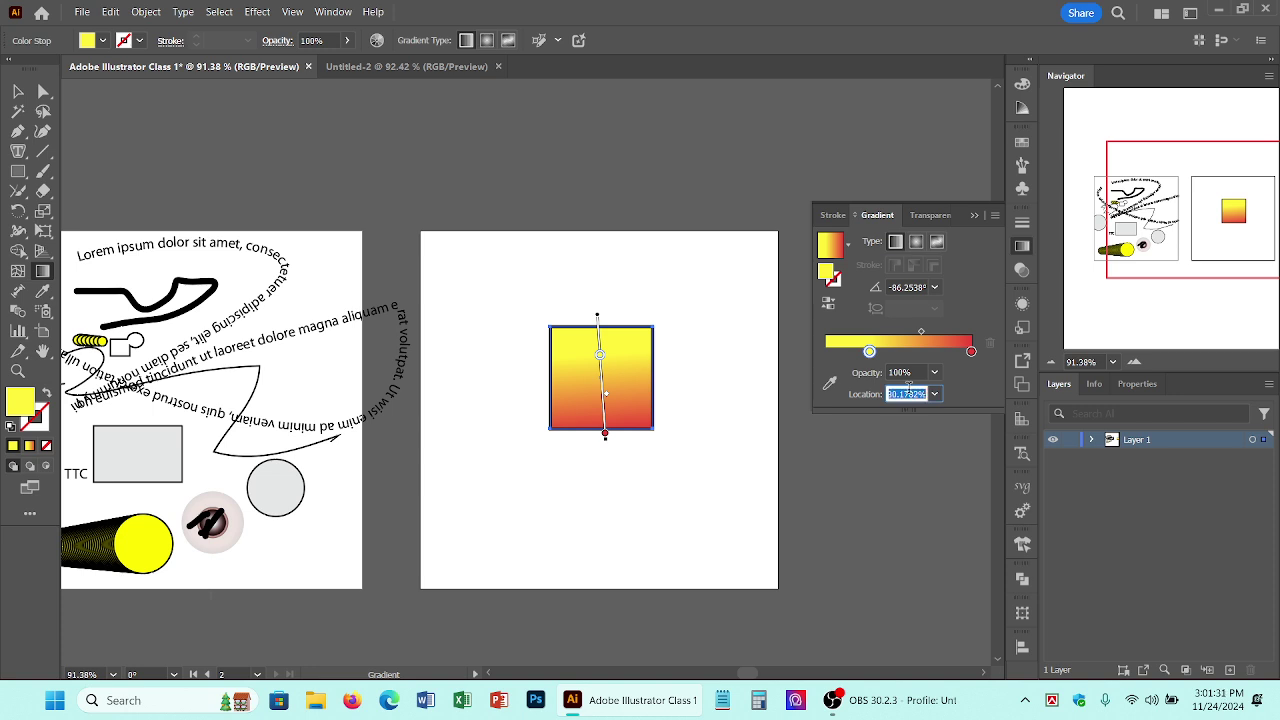
type("30")
key("Return")
left_click_drag(868, 352, 825, 352)
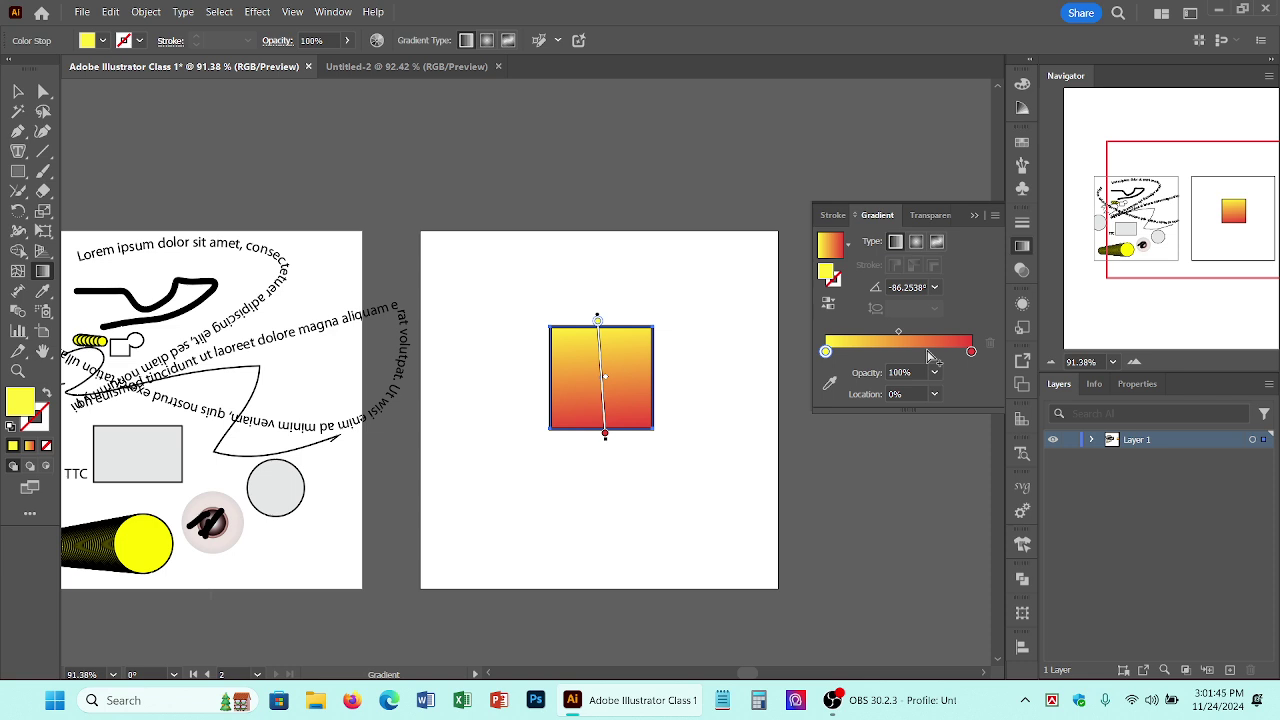
Step: Add a stop between yellow and red, colour it dark green (046a00) and move it to about 47%
left_click(928, 355)
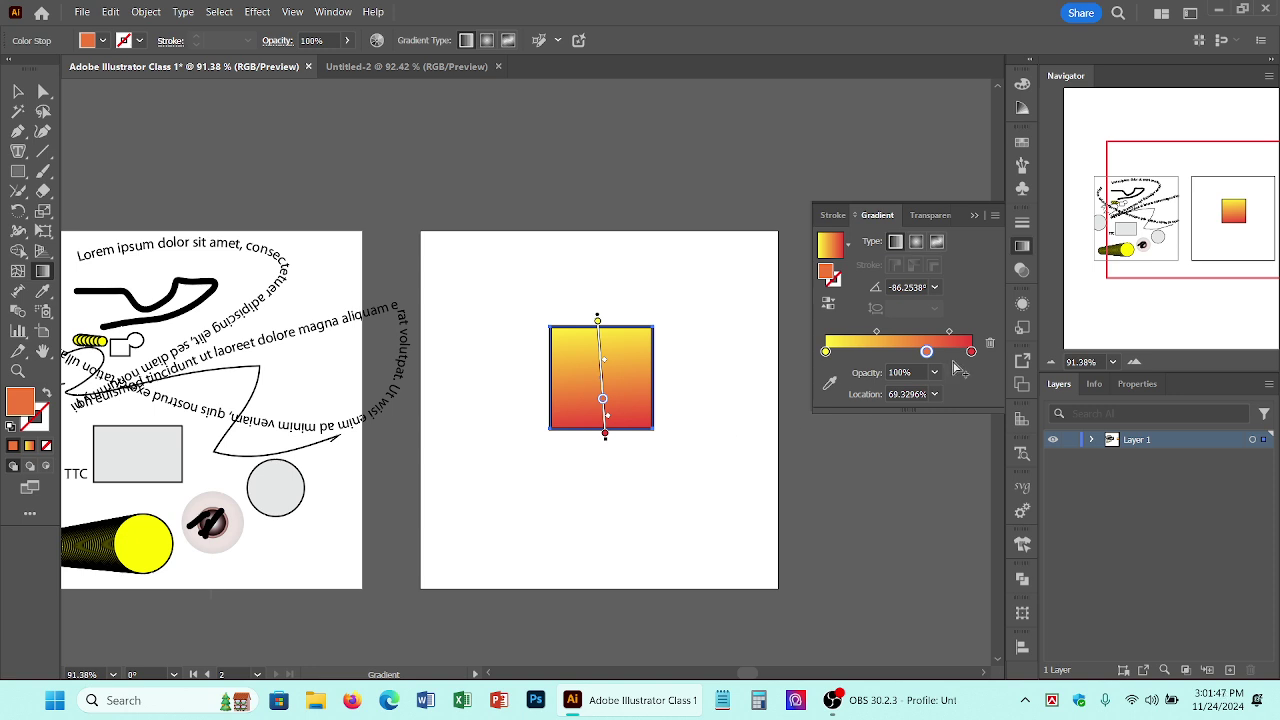
double_click(928, 352)
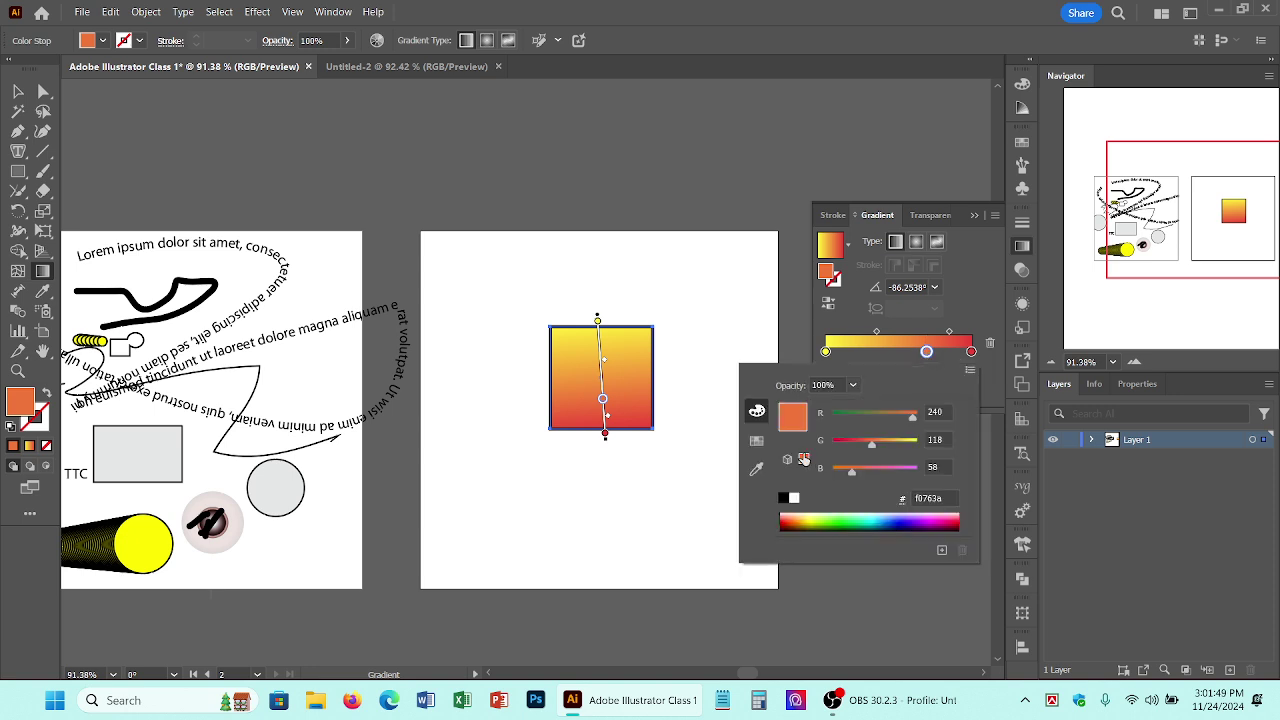
left_click(845, 522)
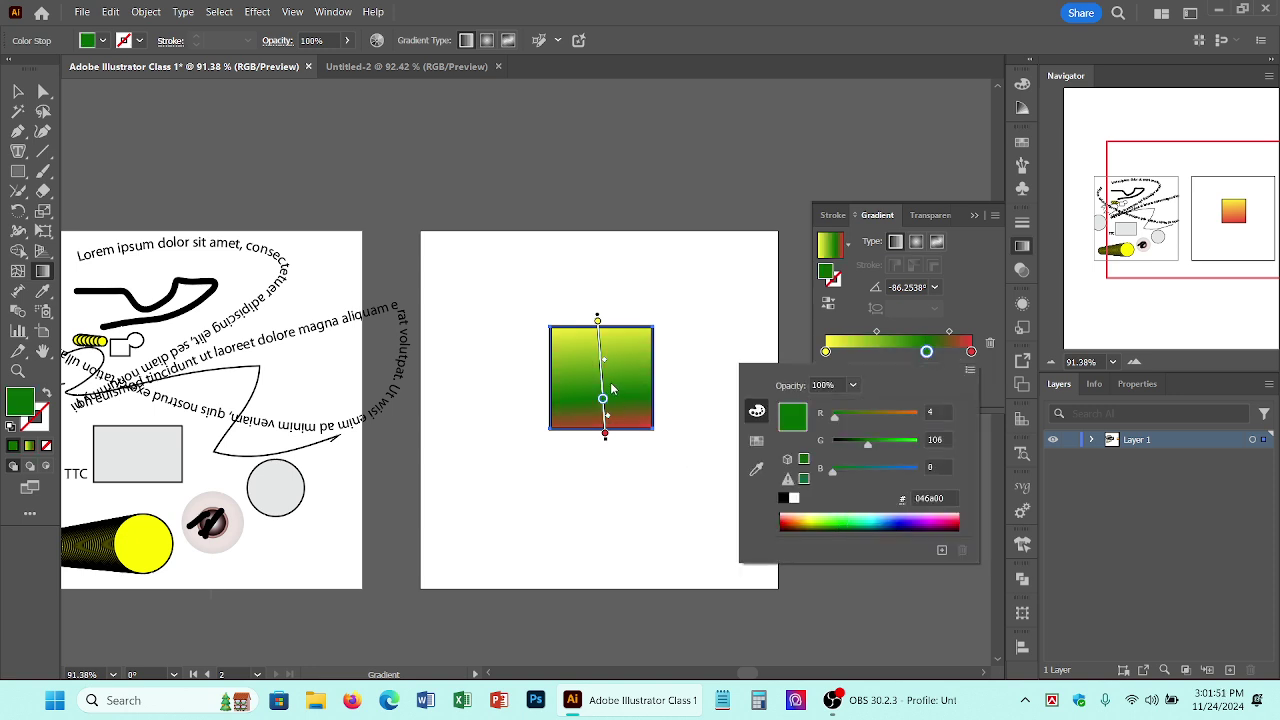
left_click(927, 355)
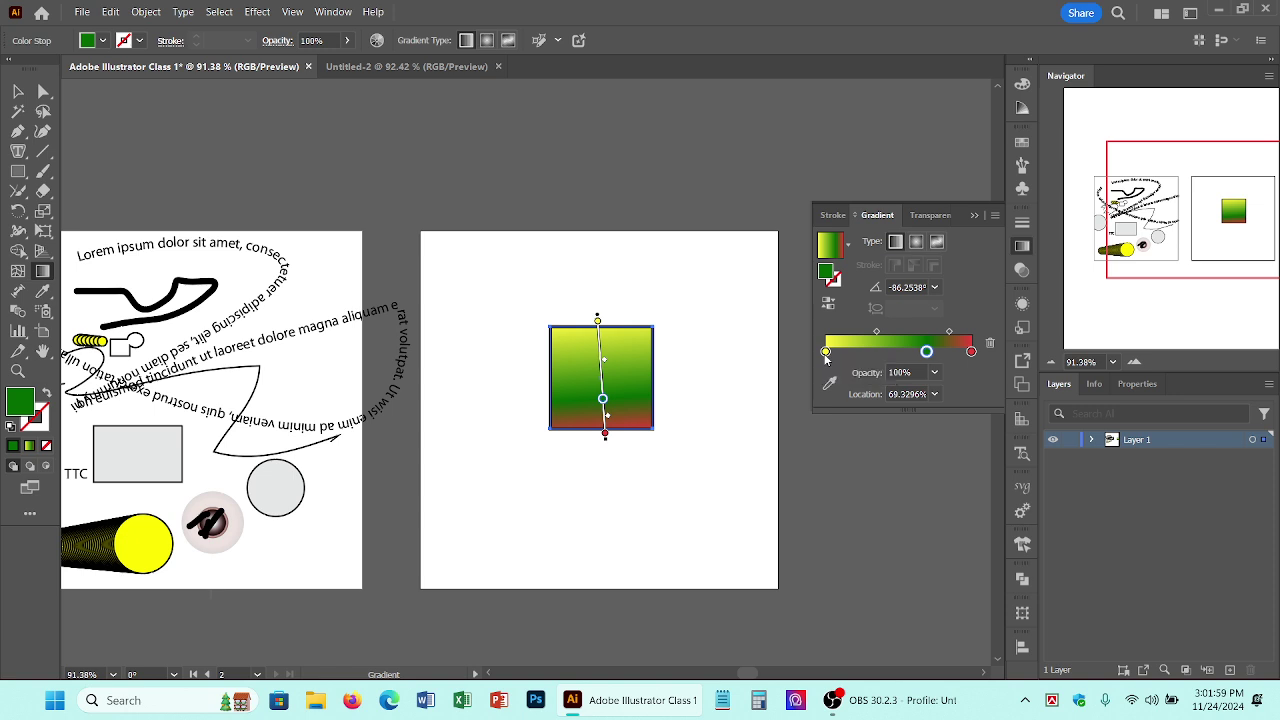
left_click_drag(928, 352, 894, 354)
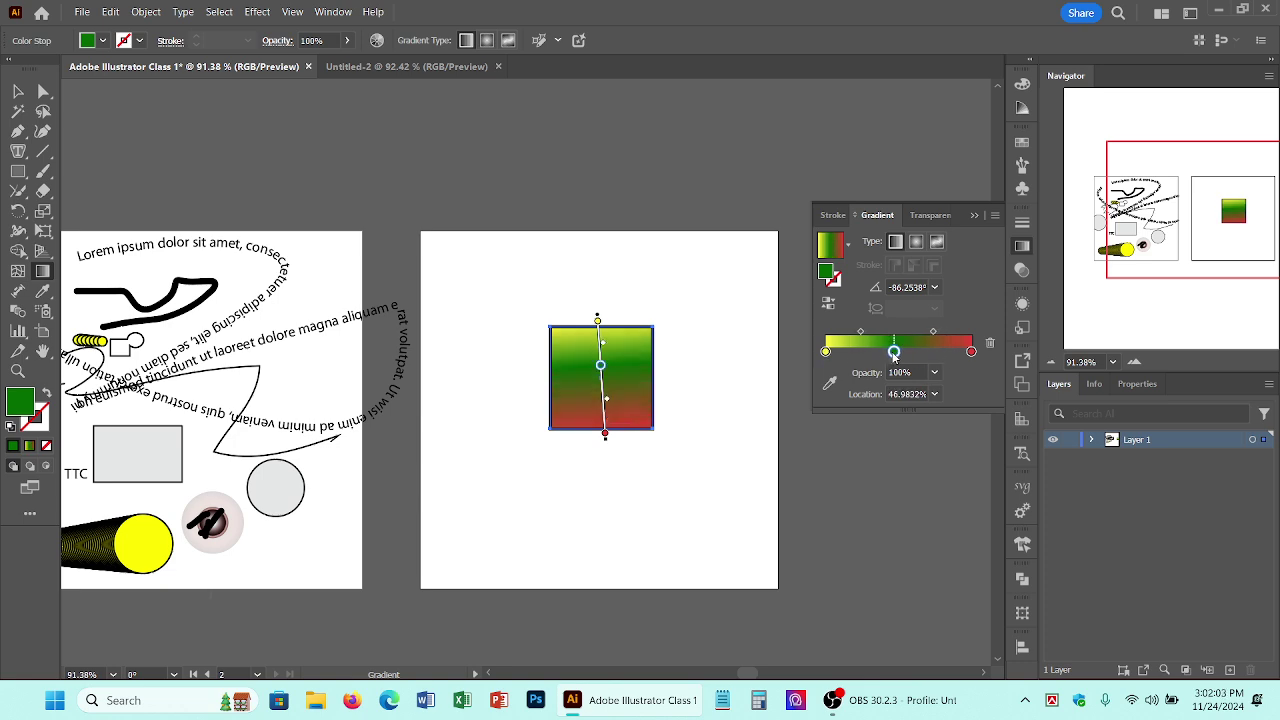
Step: Add a second green stop beside the first, move it to about 64% and remove it again
double_click(897, 353)
left_click(901, 354)
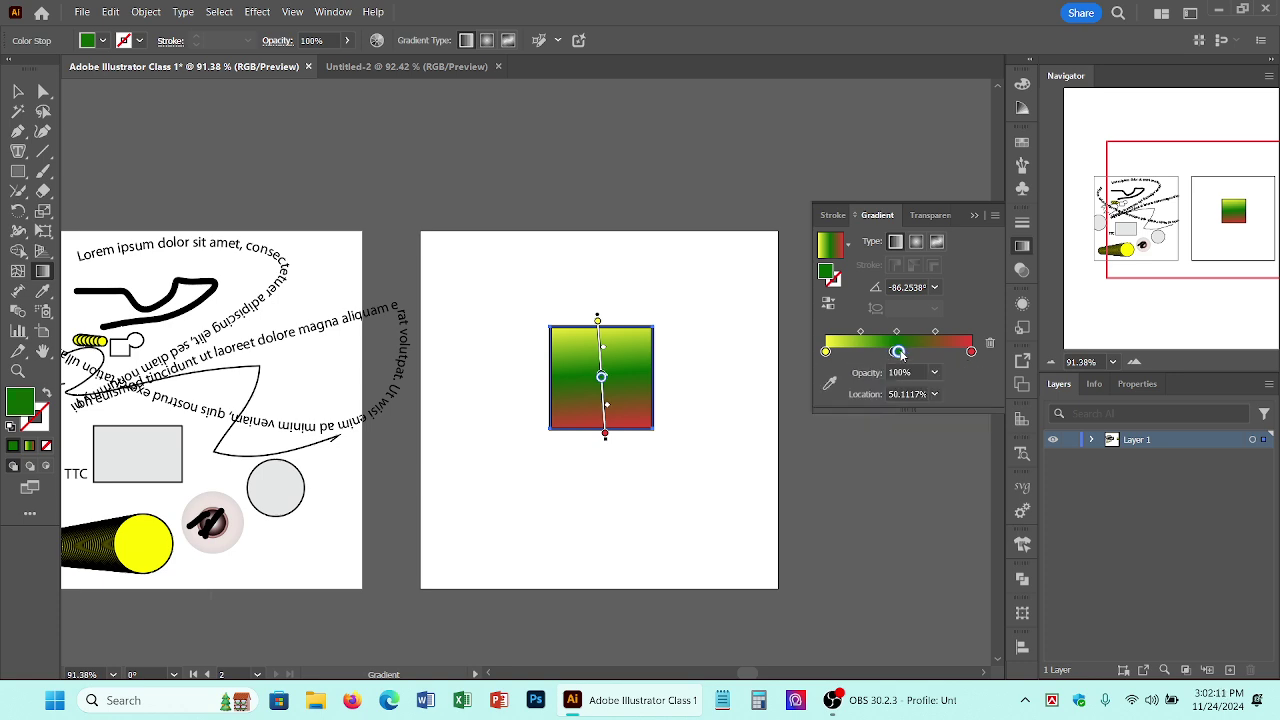
left_click_drag(900, 352, 921, 356)
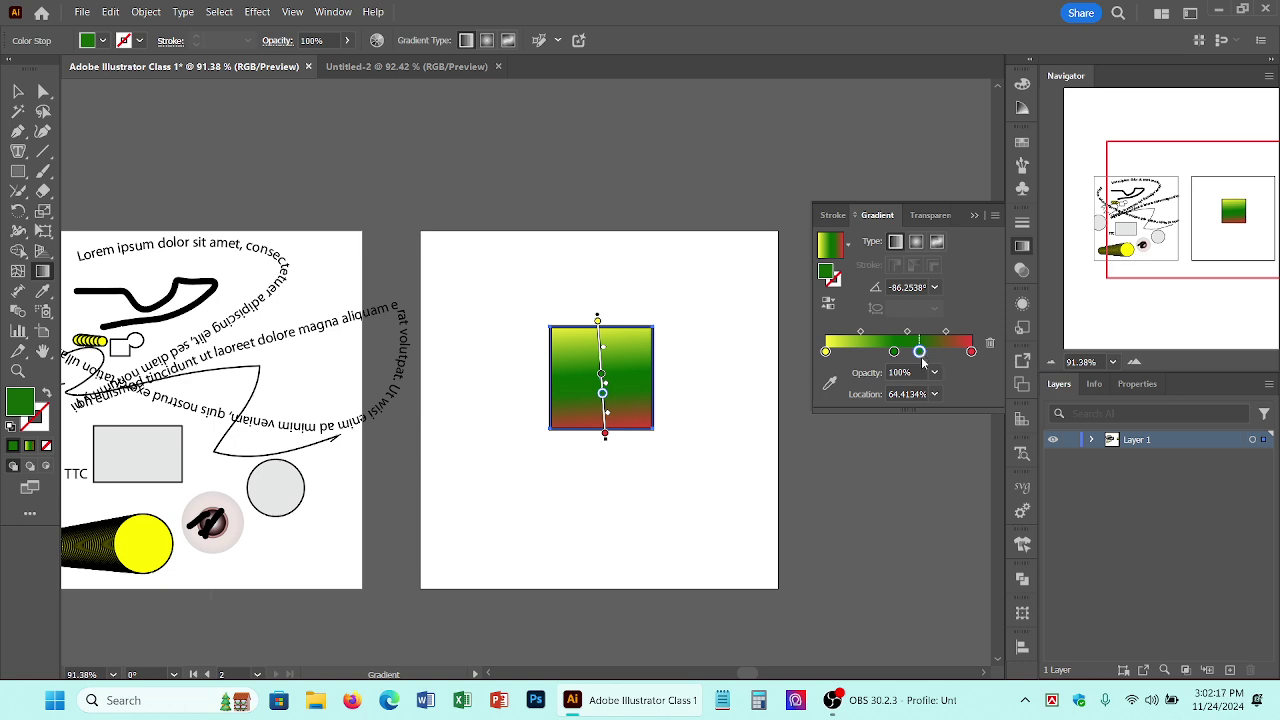
left_click_drag(920, 353, 922, 426)
left_click_drag(931, 565, 930, 565)
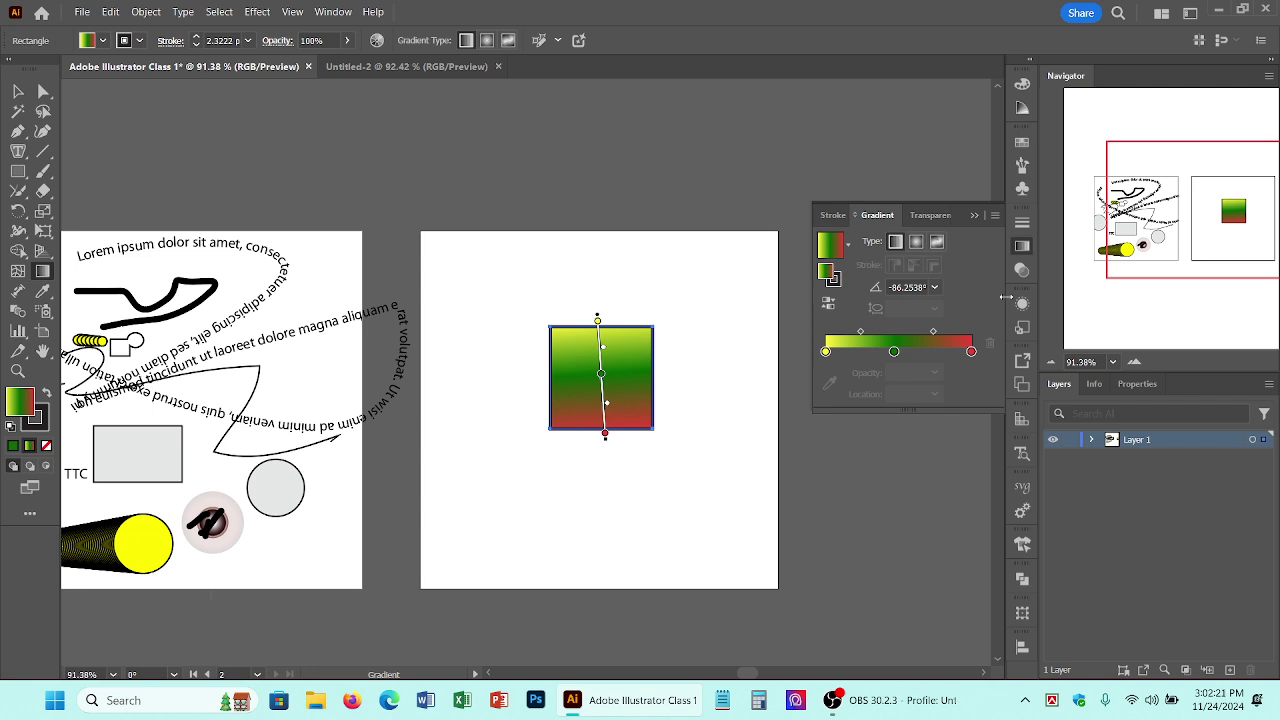
Step: Close the gradient settings
left_click(1028, 247)
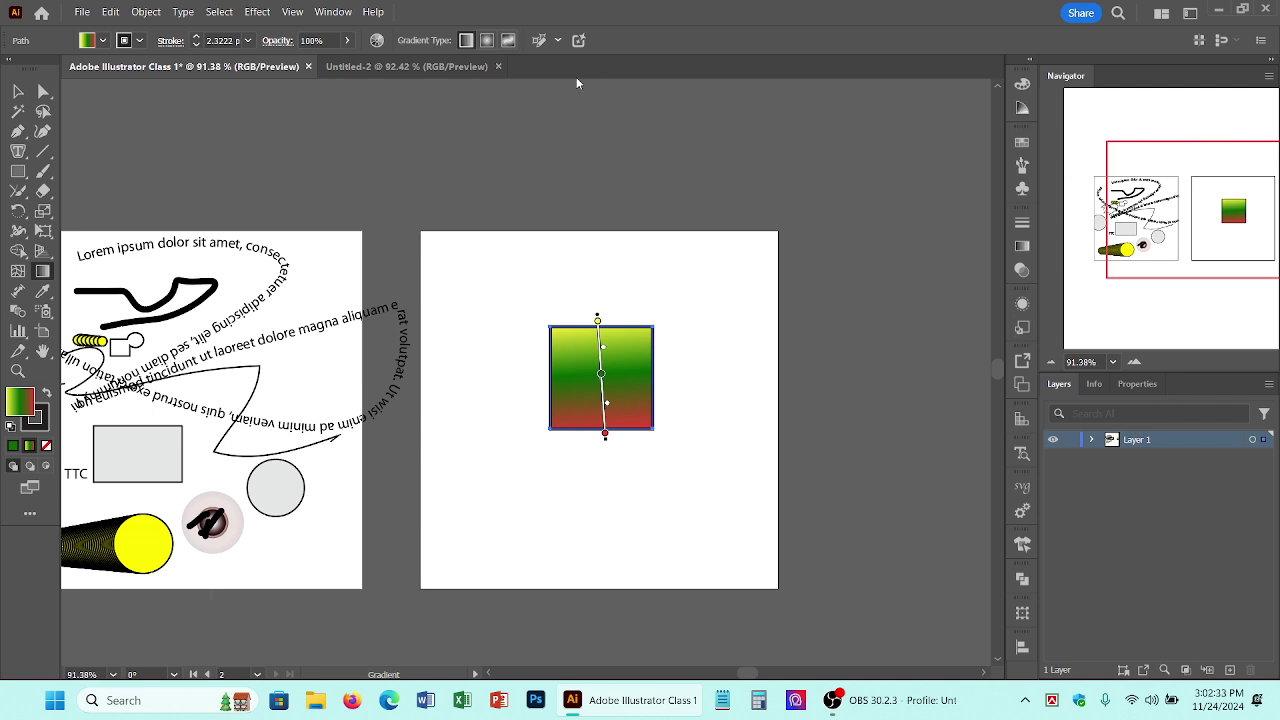
Step: Show the Info panel, look through the remaining panel list, and switch to the Selection tool
left_click(333, 11)
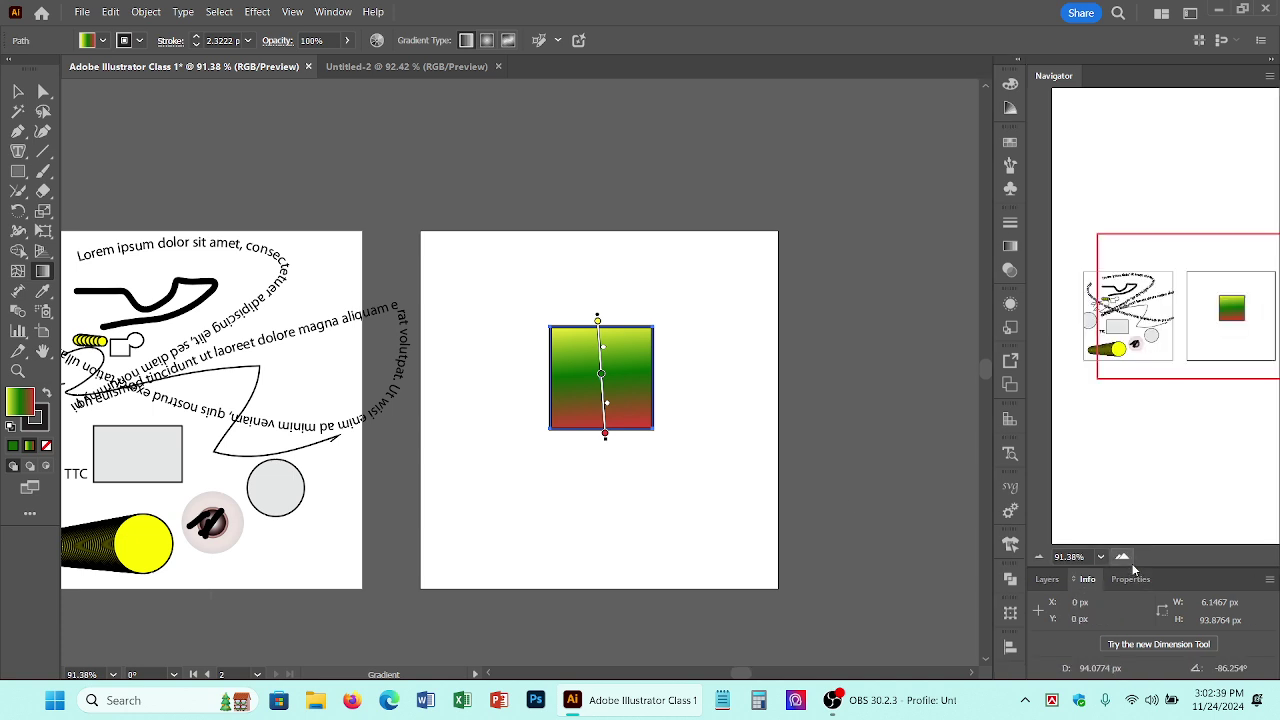
left_click(333, 11)
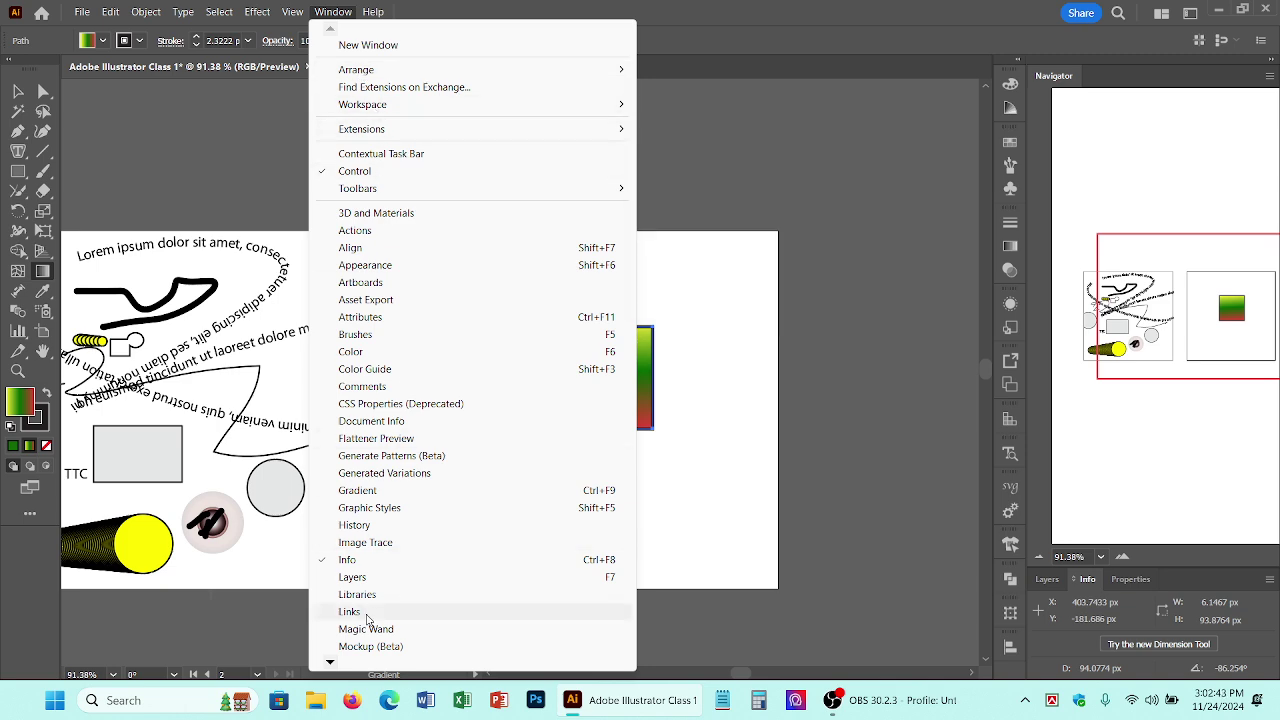
mouse_move(328, 665)
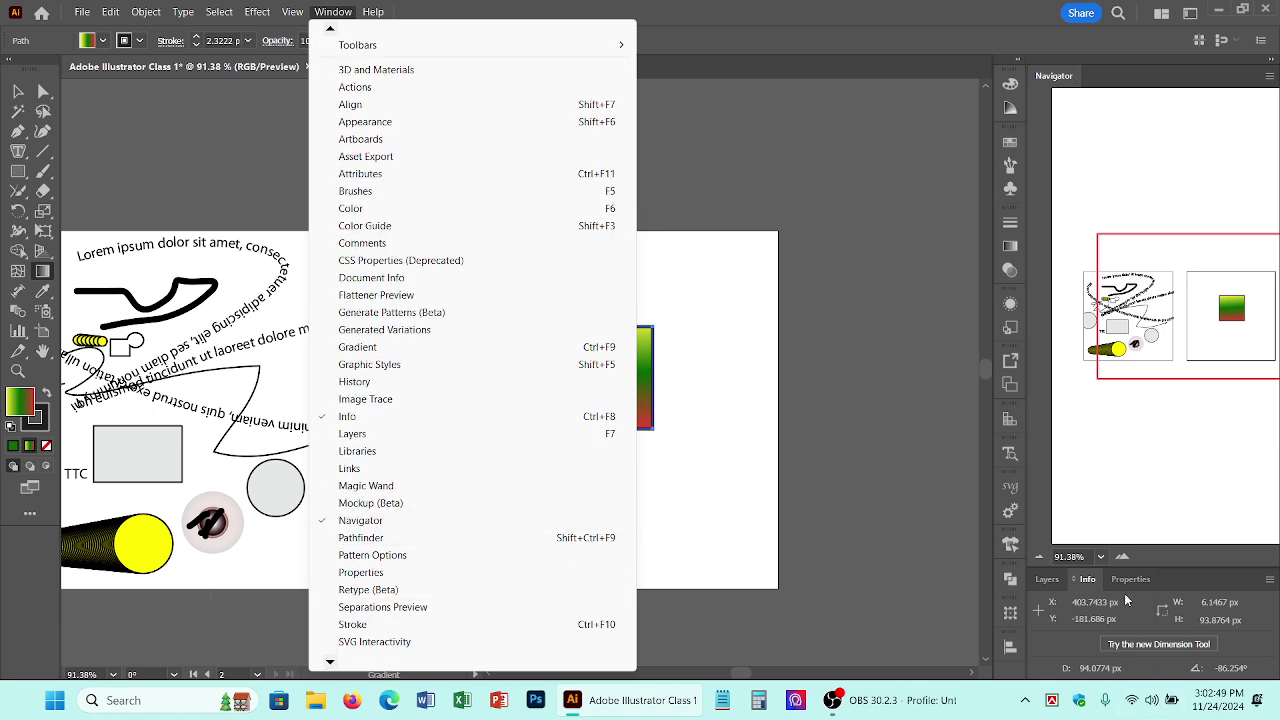
left_click(695, 130)
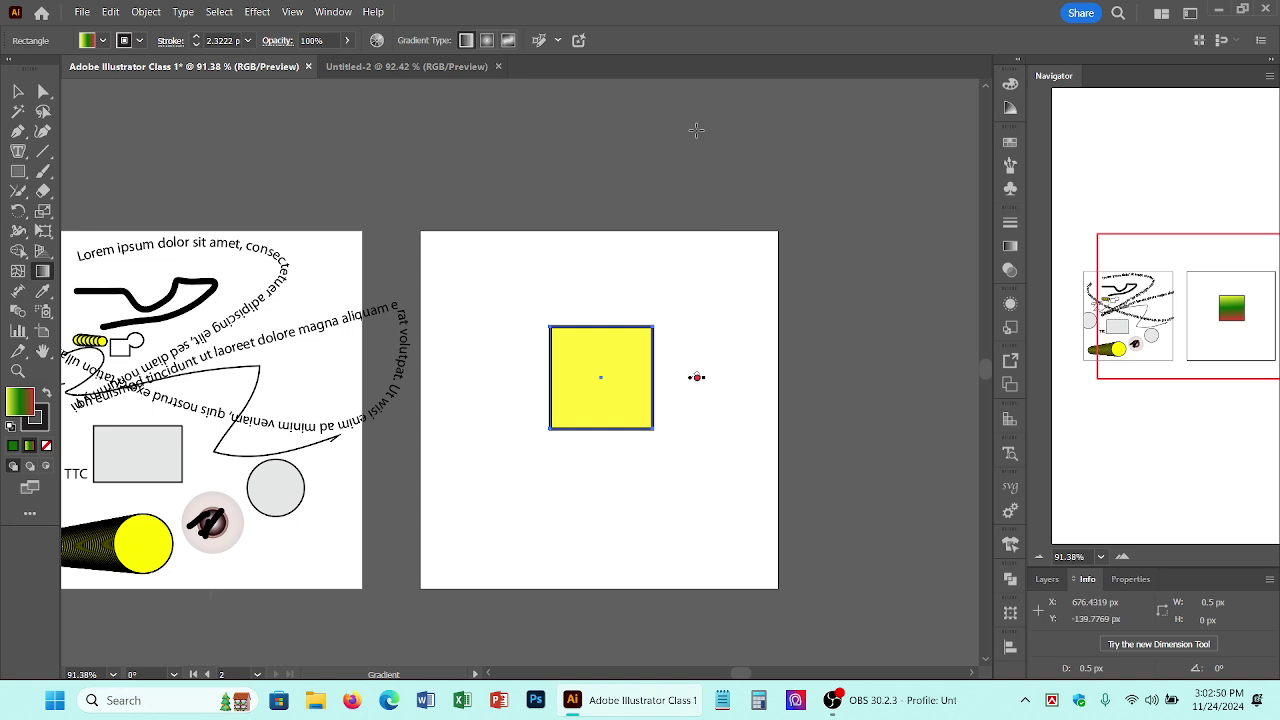
left_click(18, 91)
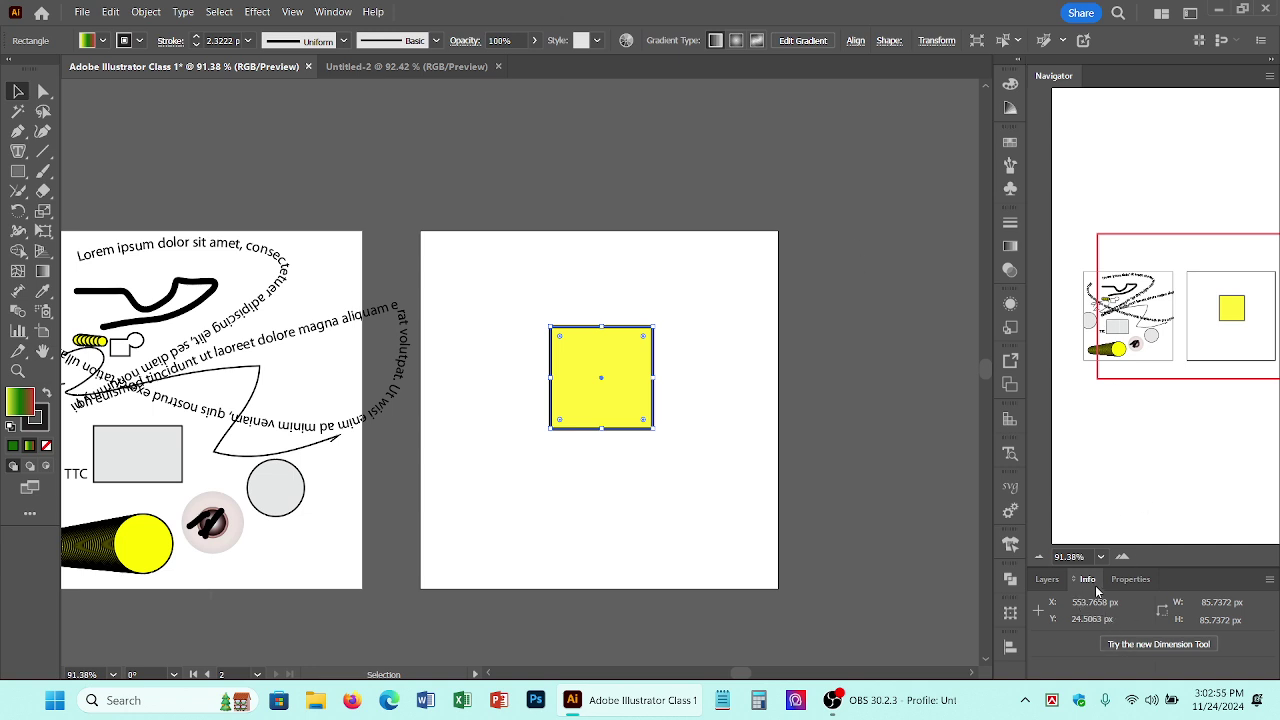
Step: Dock the Info panel beside the Navigator, switch between the two, and leave the Navigator in front
left_click_drag(1087, 579, 1100, 80)
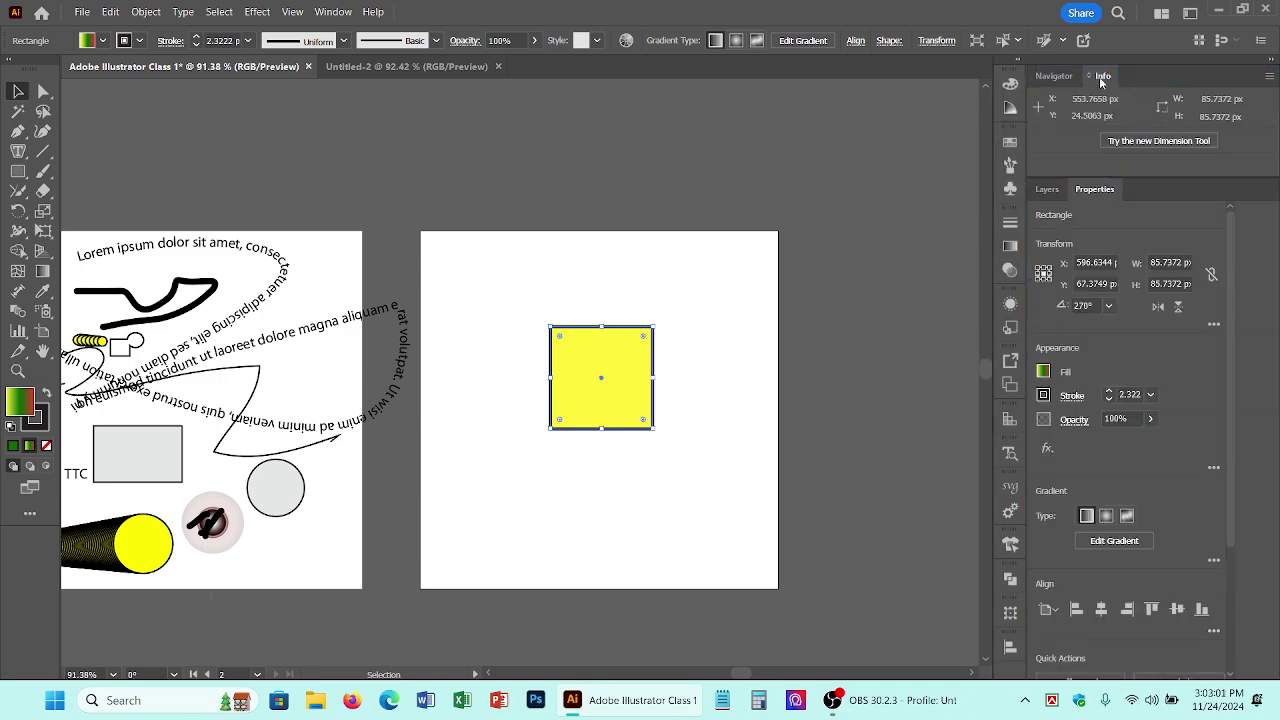
left_click(1054, 77)
left_click(1108, 77)
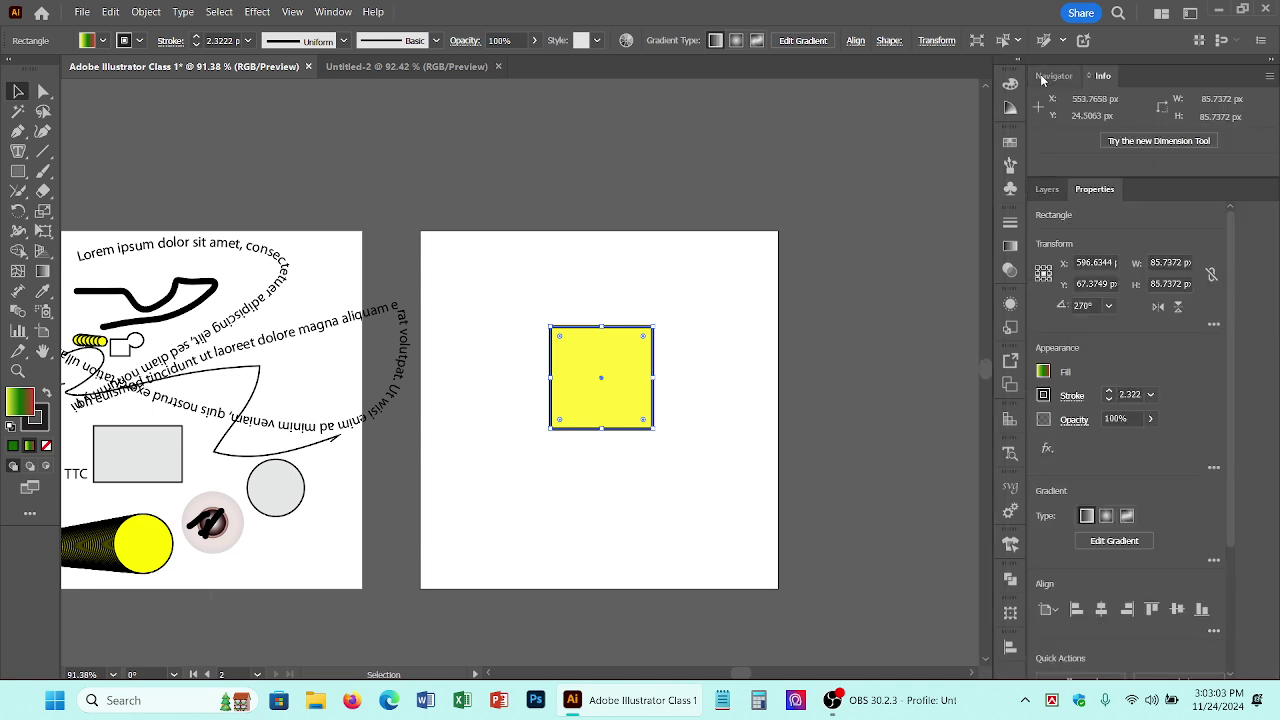
left_click(1050, 79)
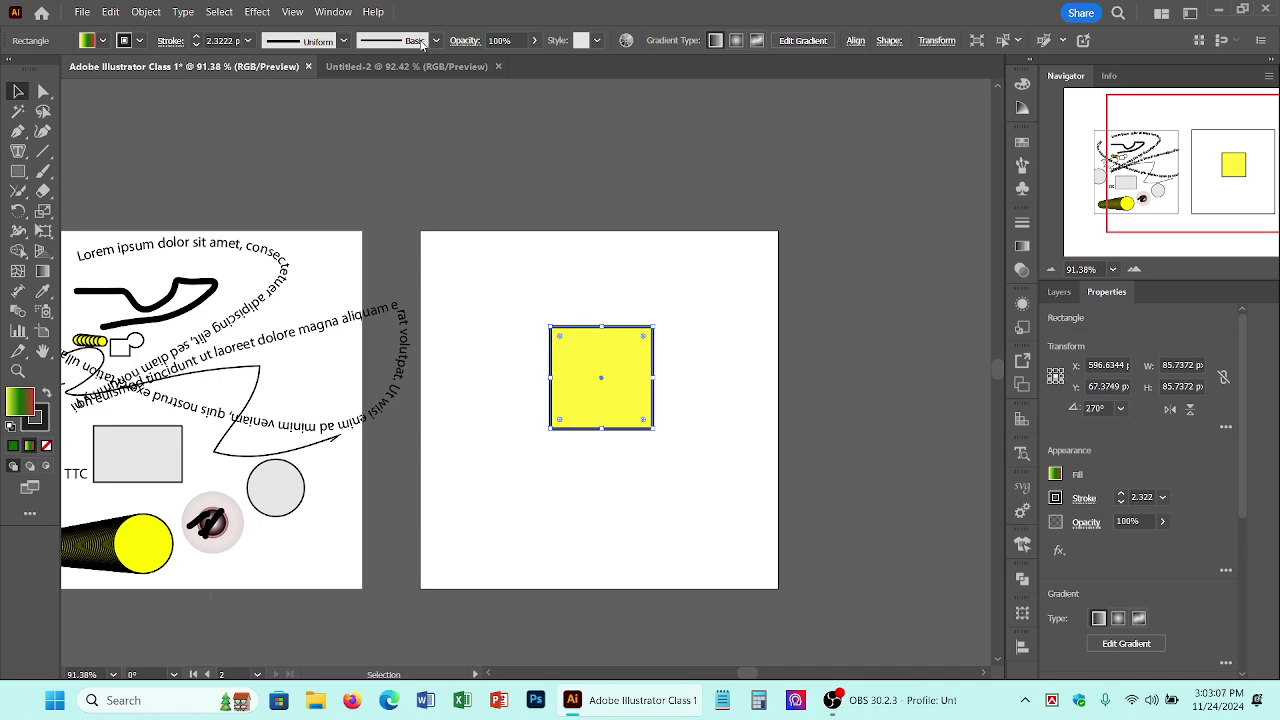
Step: Float the document window with its tabs, move it around, and dock it back into the workspace
left_click_drag(590, 69, 616, 143)
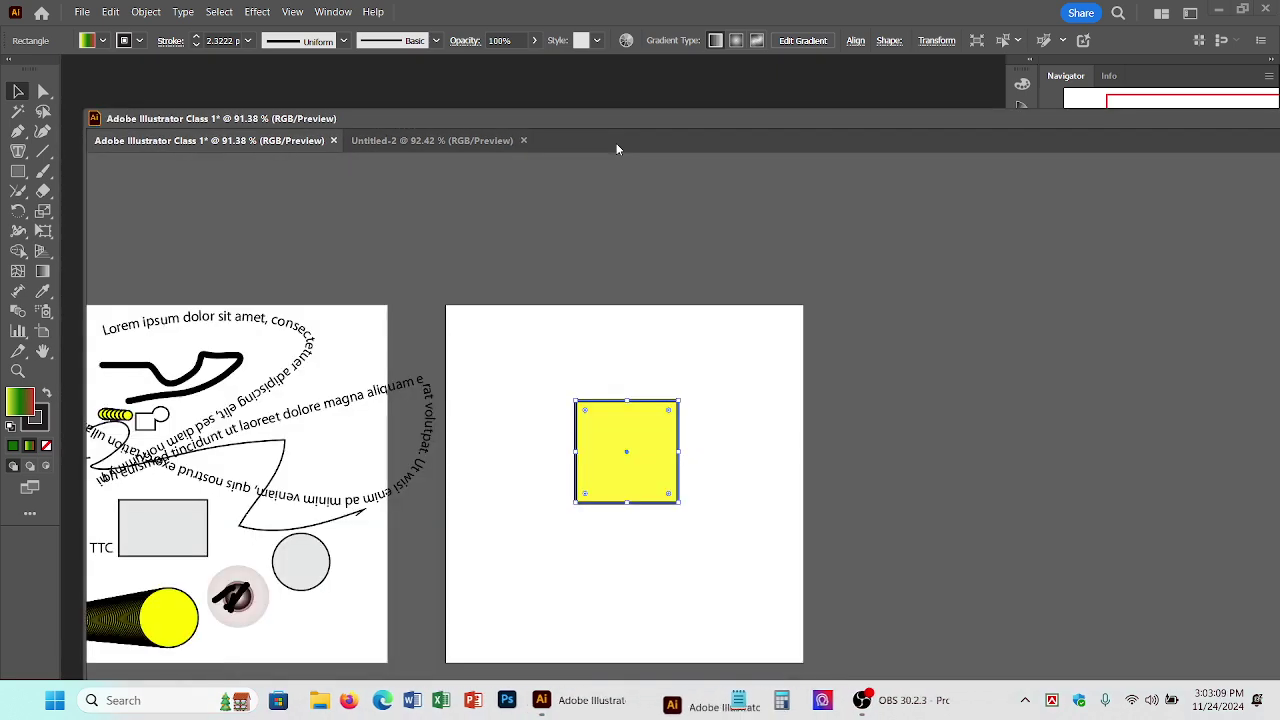
left_click_drag(748, 118, 712, 41)
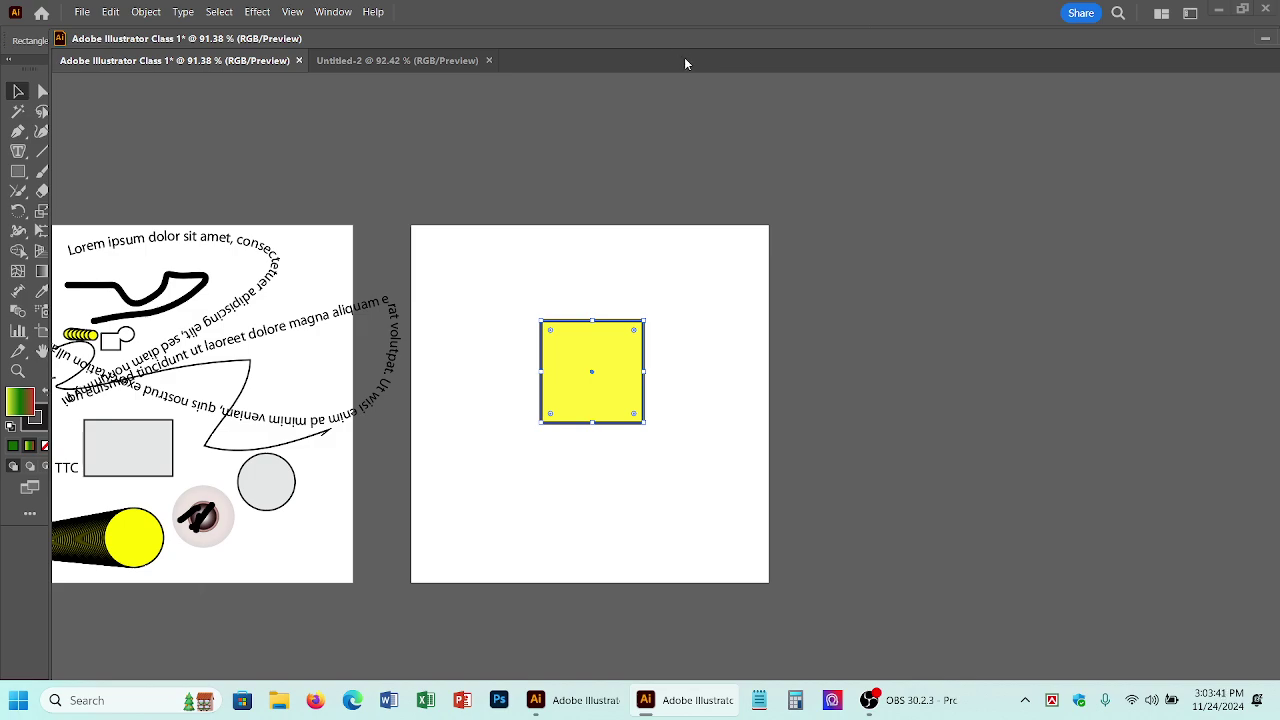
left_click_drag(684, 58, 786, 123)
left_click_drag(497, 102, 405, 63)
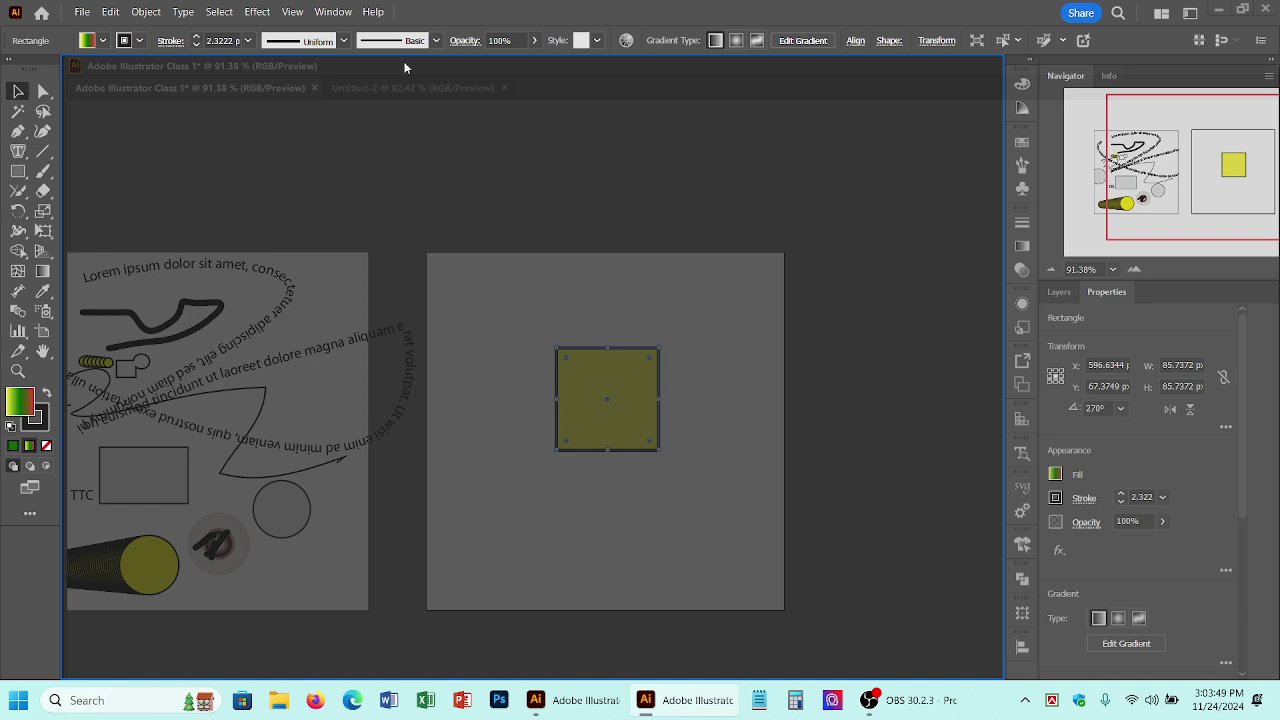
left_click_drag(405, 66, 405, 66)
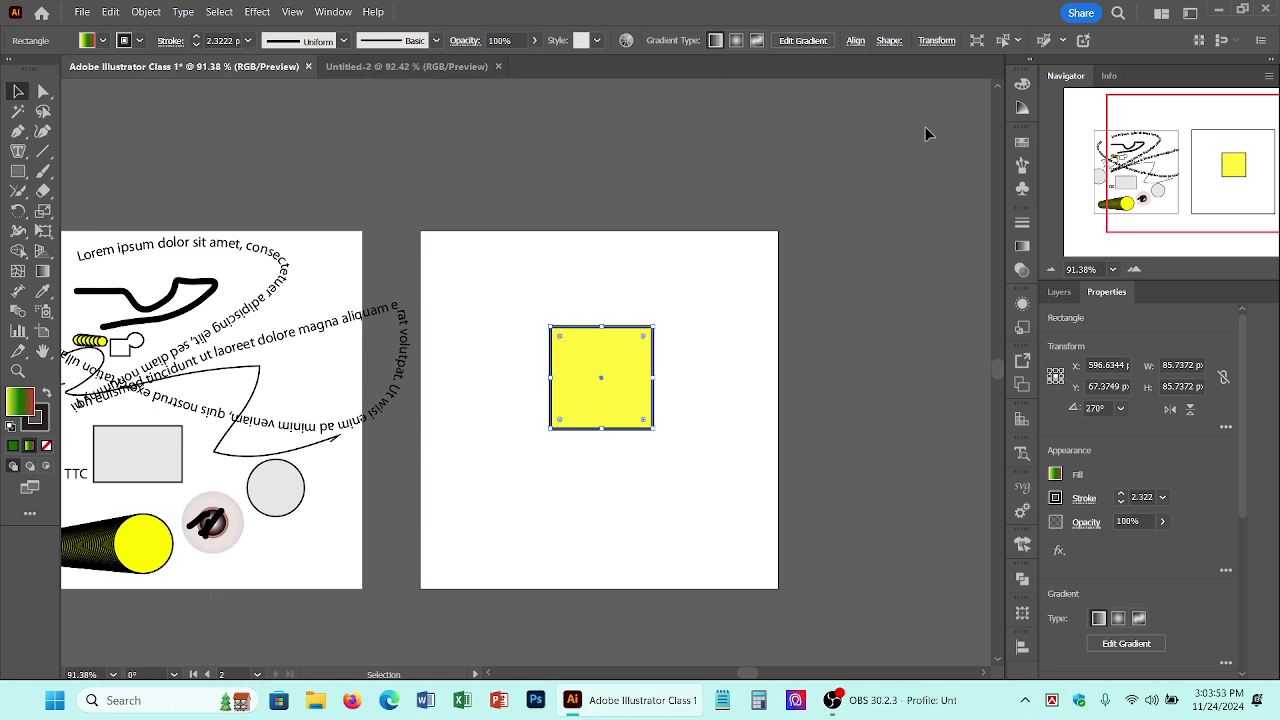
Step: Move the Symbols panel into the Stroke, Gradient and Transparency group, and add the Links panel to the collapsed dock
left_click_drag(1021, 187, 1030, 250)
double_click(821, 190)
left_click(333, 12)
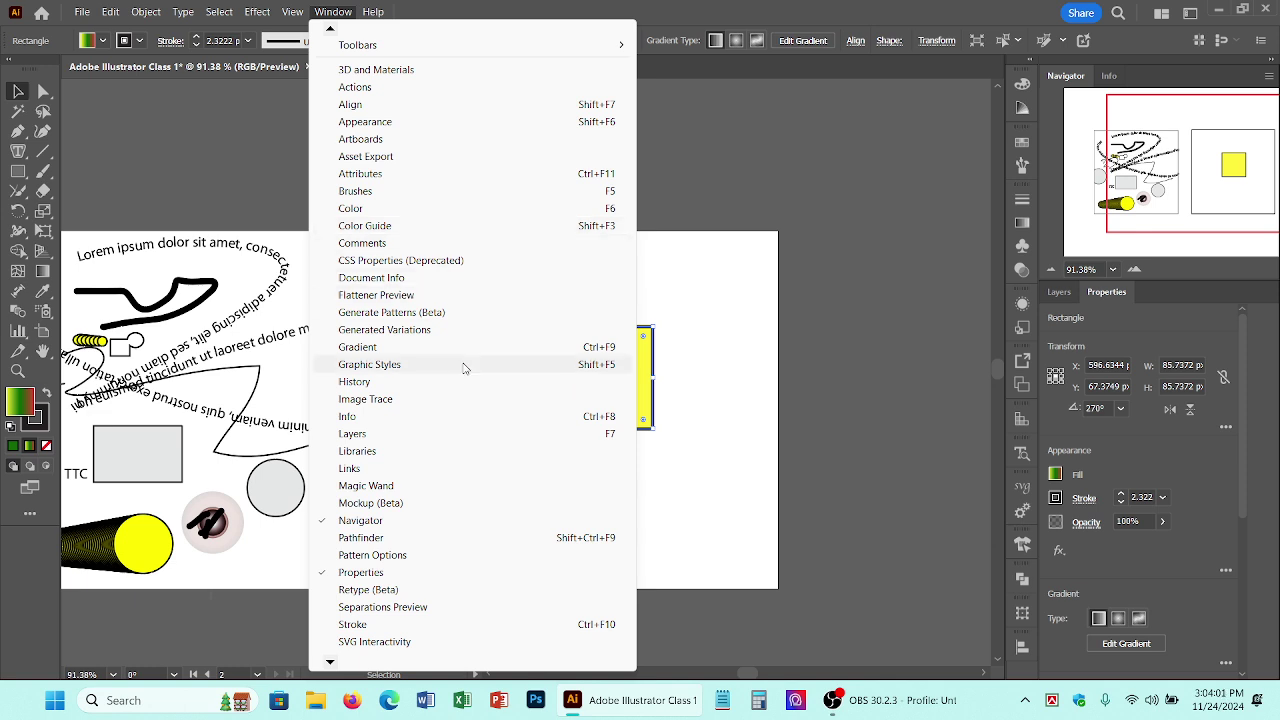
left_click(416, 470)
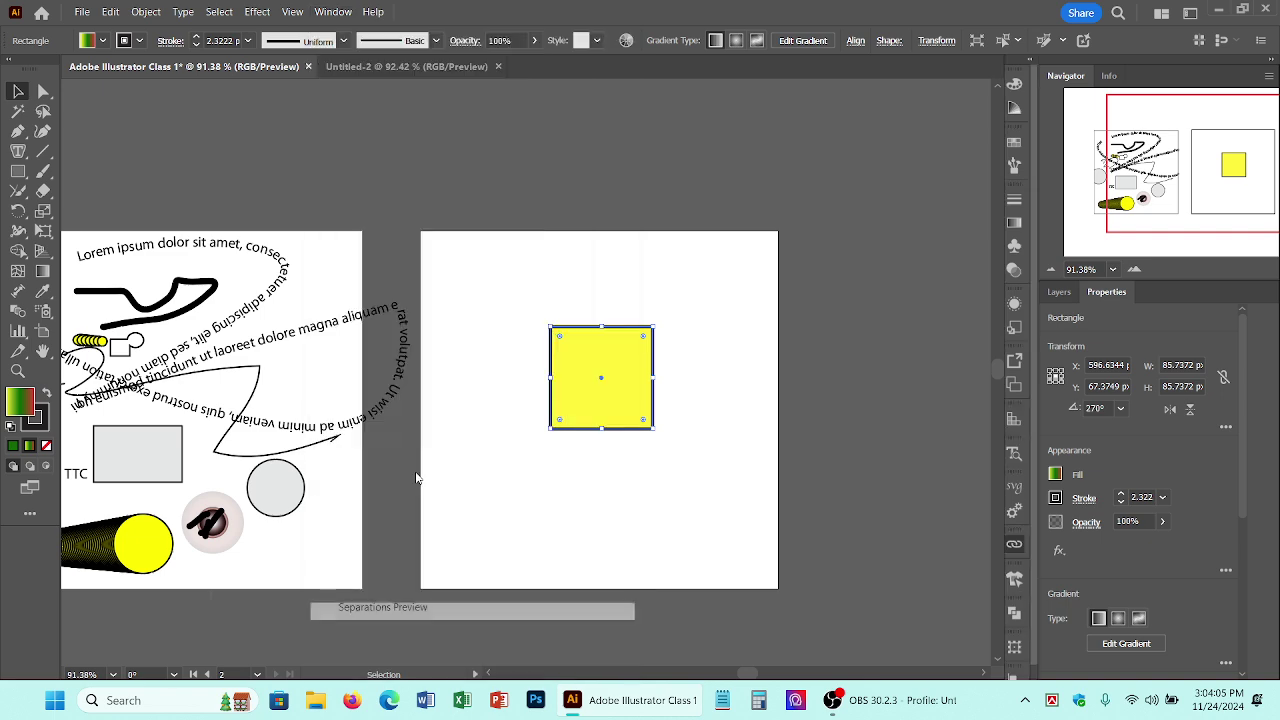
left_click(1015, 546)
Step: Open the Stroke panel, widen the collapsed dock until panel names show, and narrow it back to icons
left_click(333, 11)
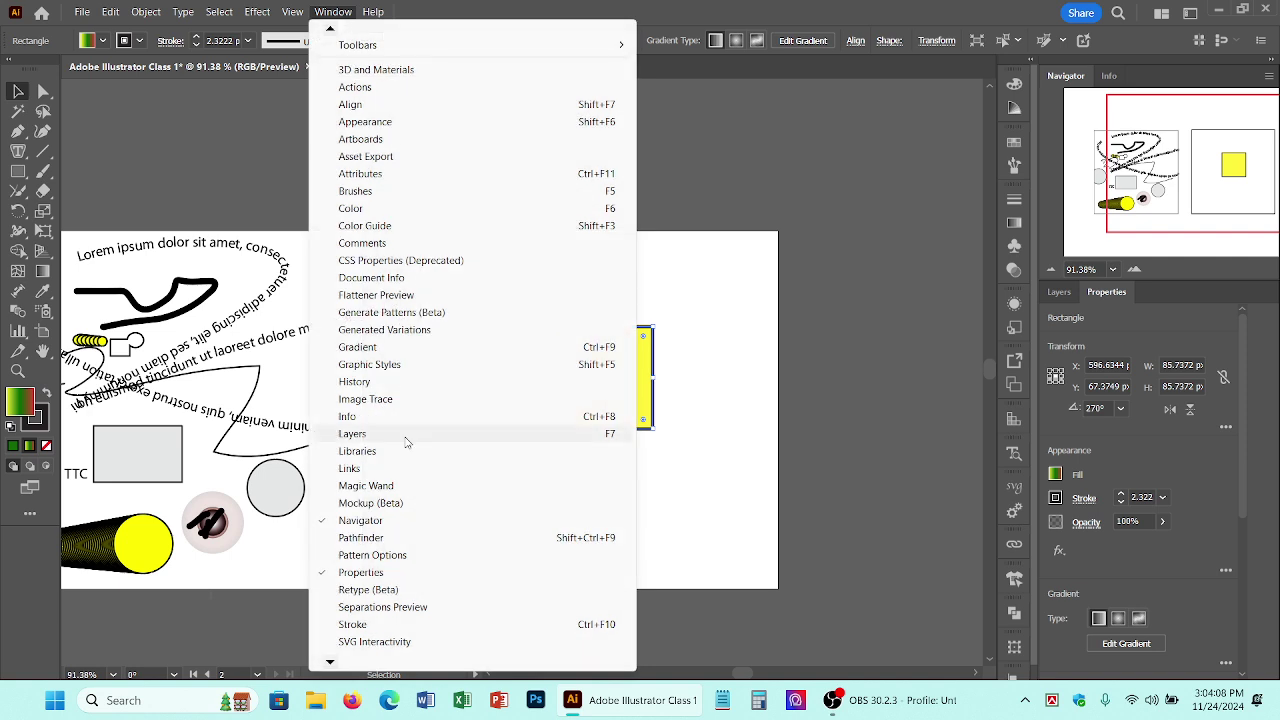
left_click(363, 624)
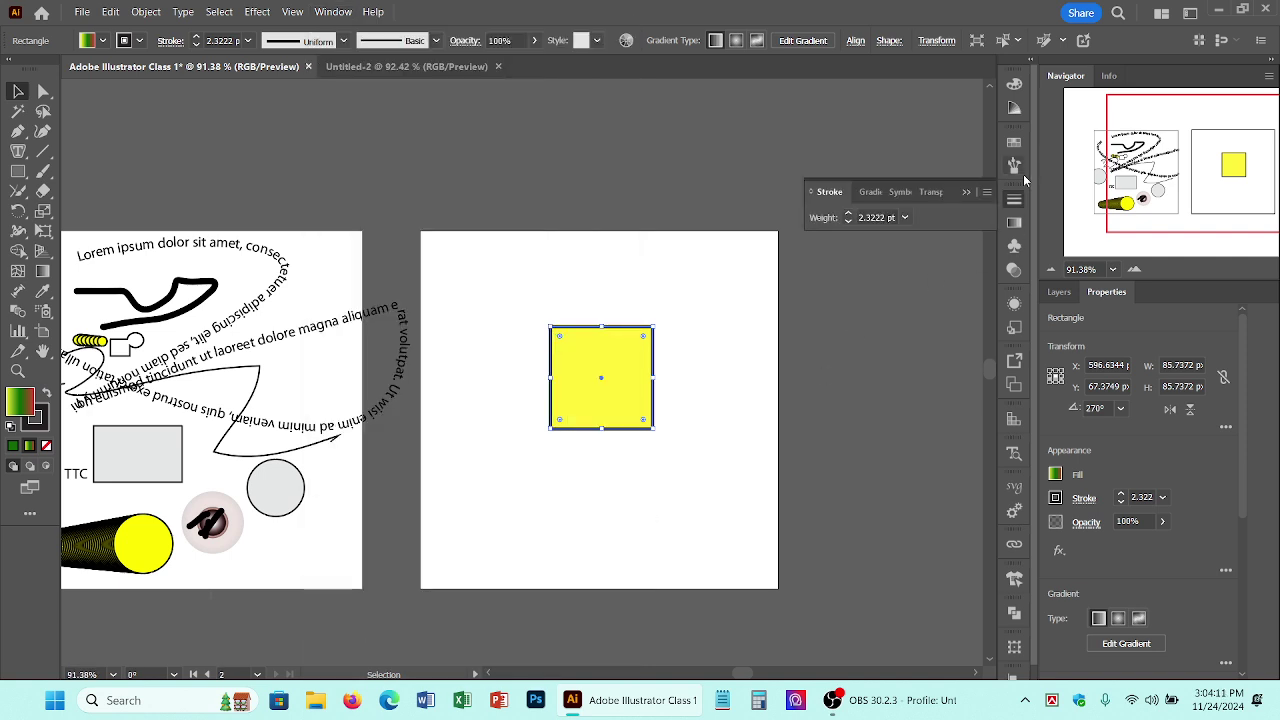
left_click_drag(998, 208, 648, 223)
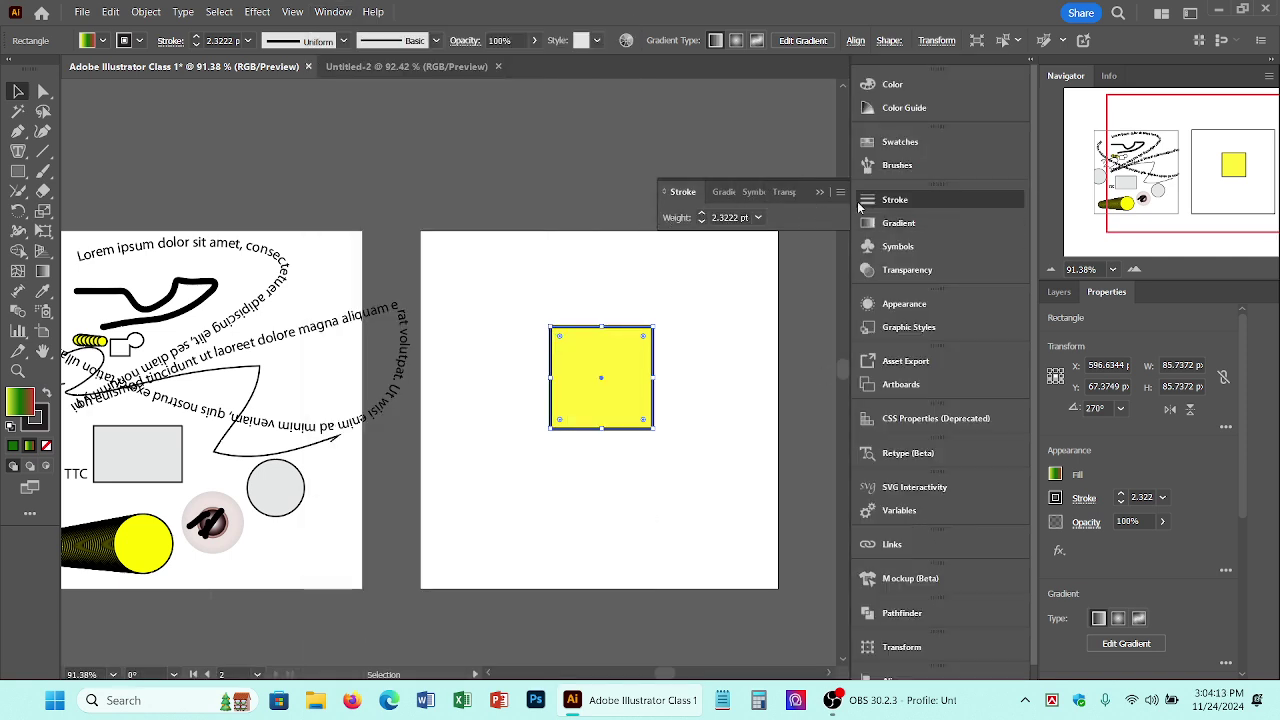
left_click_drag(851, 152, 1066, 153)
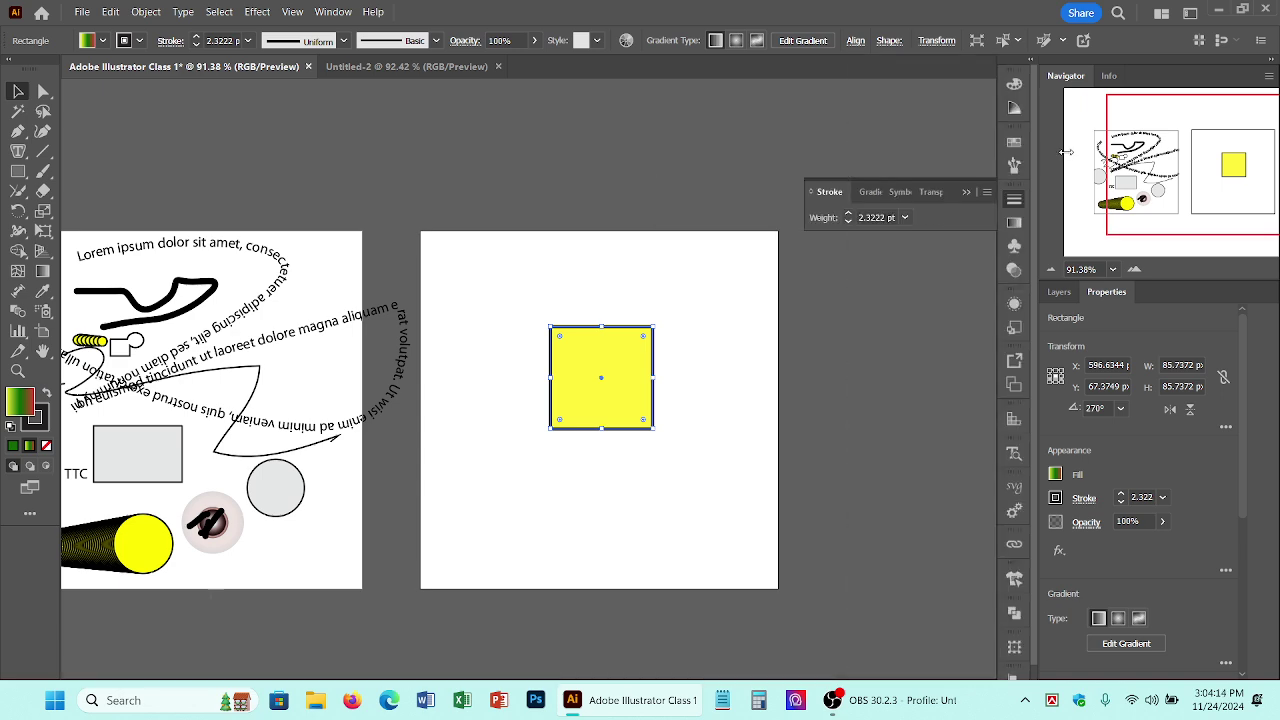
Step: Detach the Stroke panel from the dock, collapse the Transparency panel, and close the floating Stroke panel
left_click_drag(834, 196, 640, 245)
left_click(1024, 201)
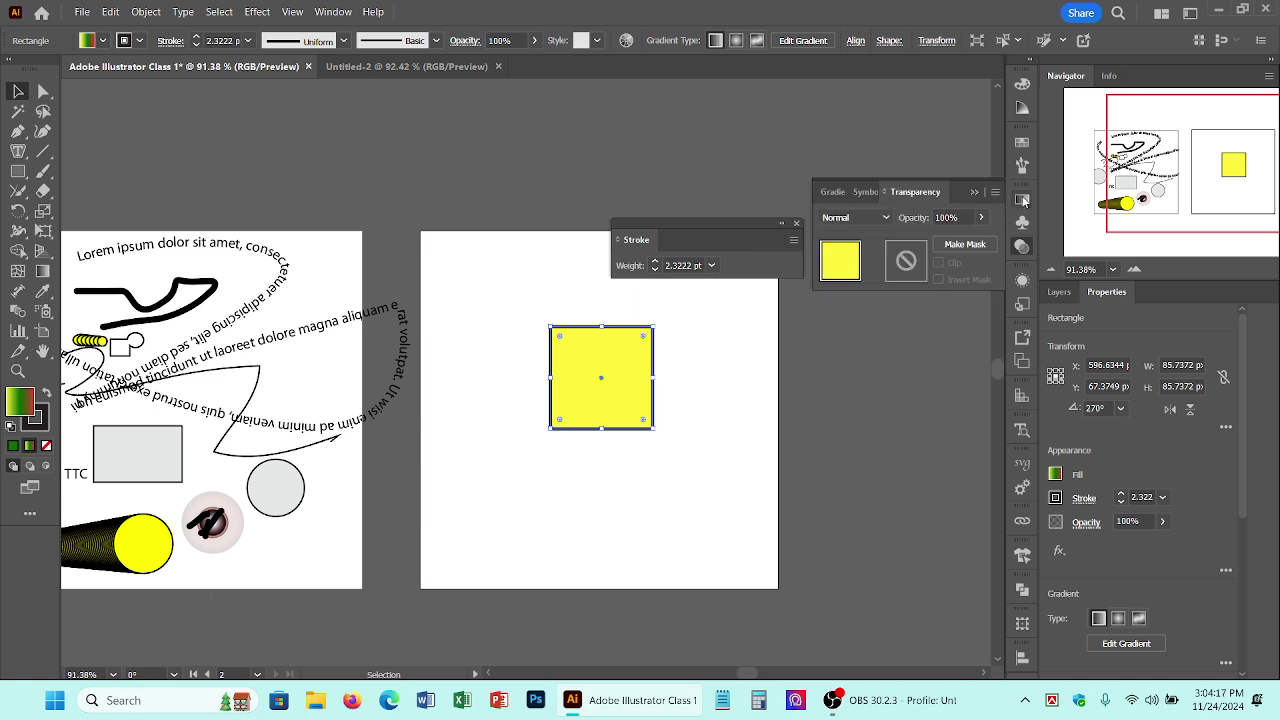
left_click(1022, 246)
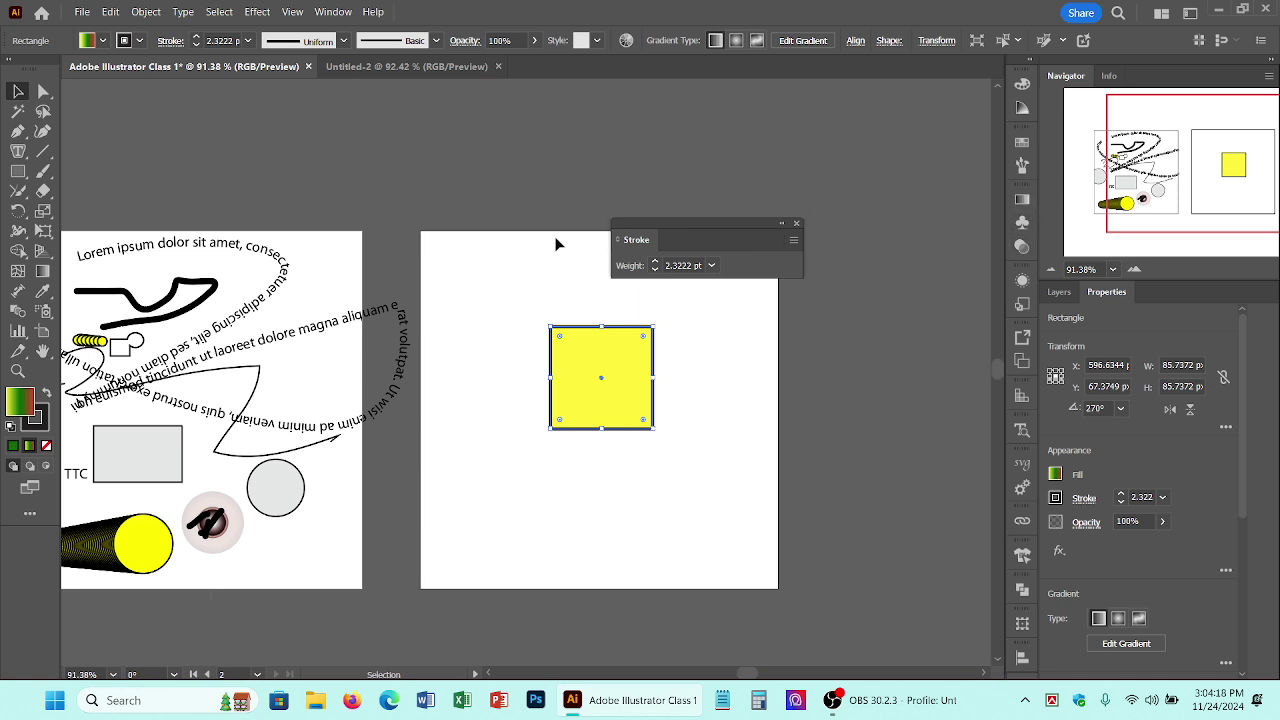
left_click(796, 225)
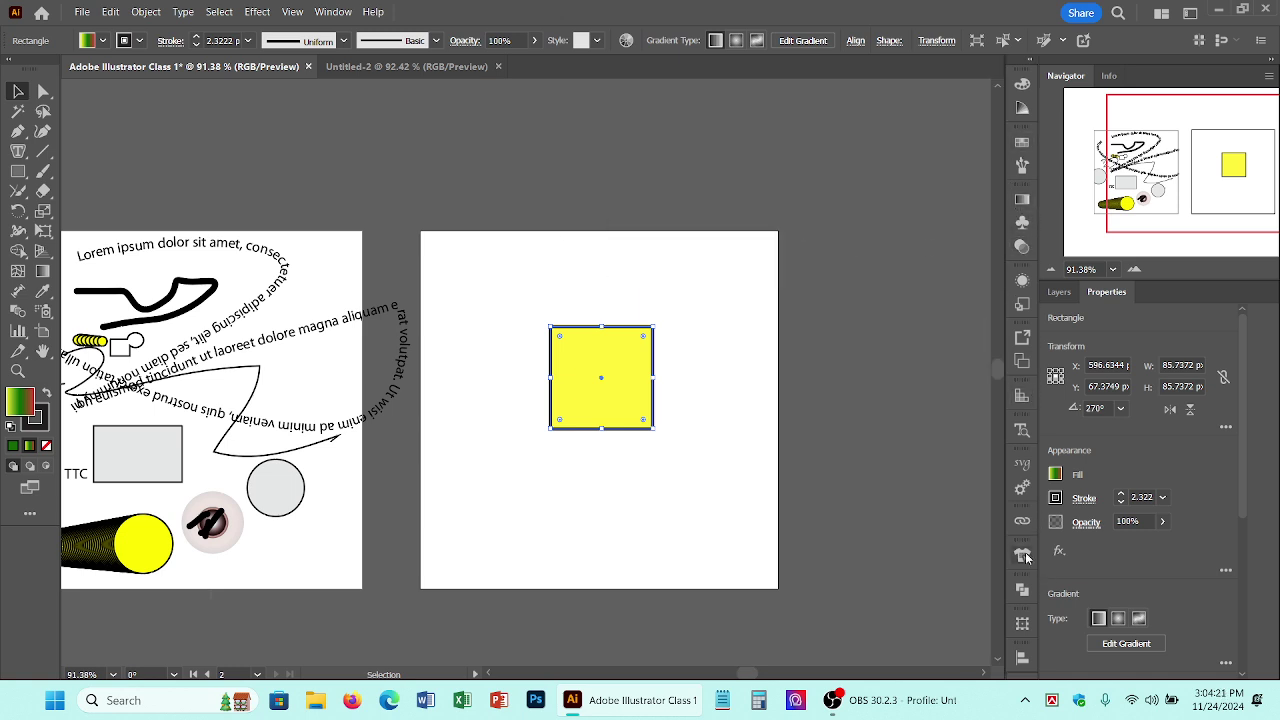
Step: Reopen the Stroke panel and dock it as an icon directly above Appearance
left_click(324, 13)
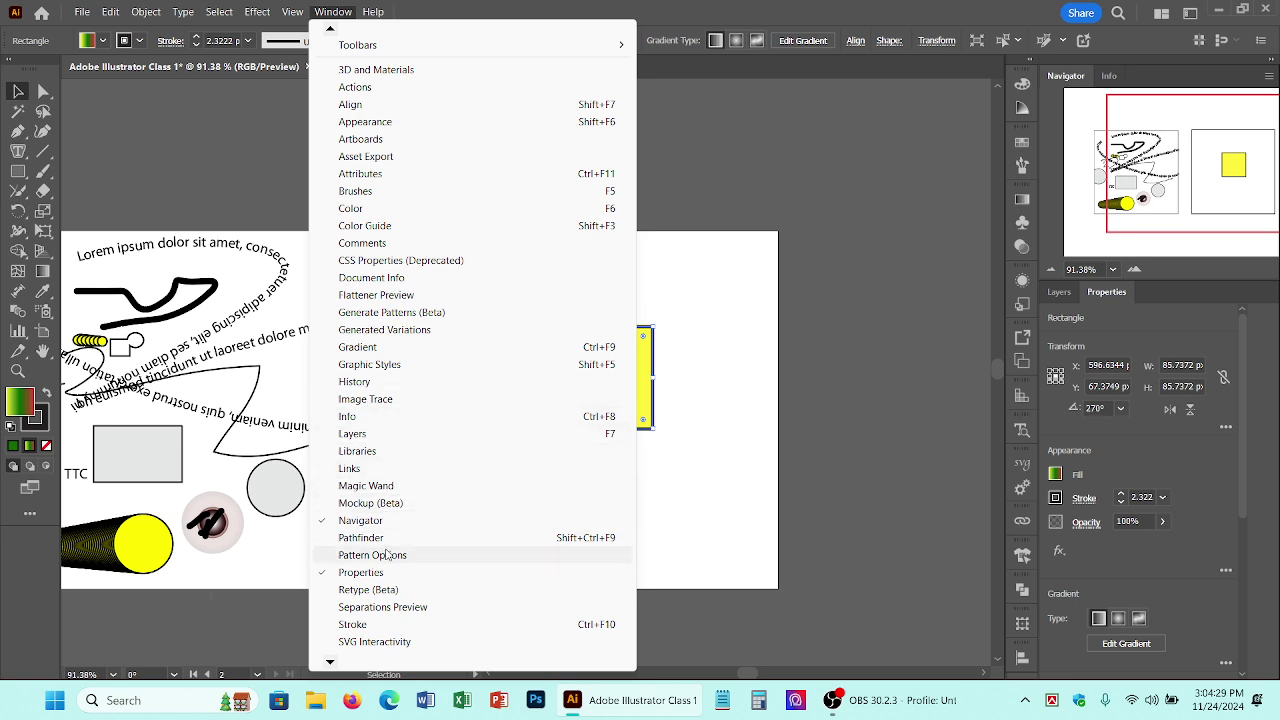
left_click(384, 625)
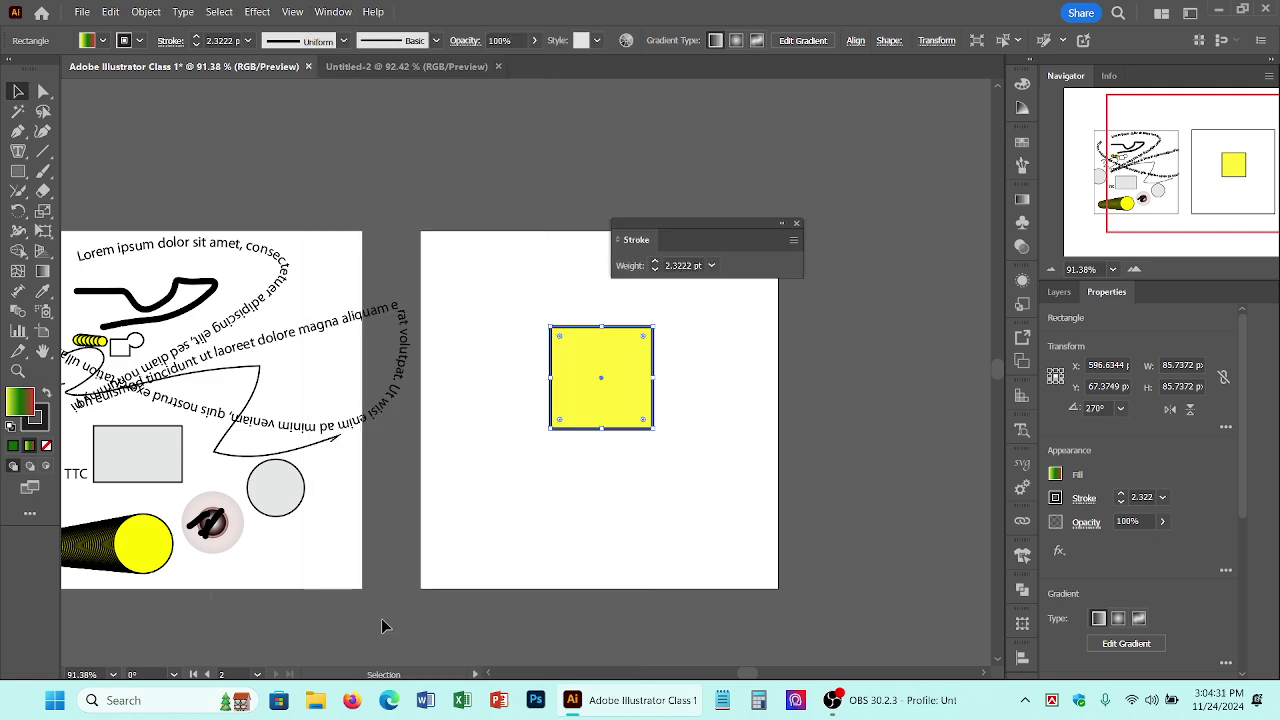
mouse_move(660, 225)
left_mouse_down()
mouse_move(840, 293)
mouse_move(1060, 268)
mouse_move(568, 227)
mouse_move(573, 184)
mouse_move(897, 266)
mouse_move(1016, 268)
left_mouse_up()
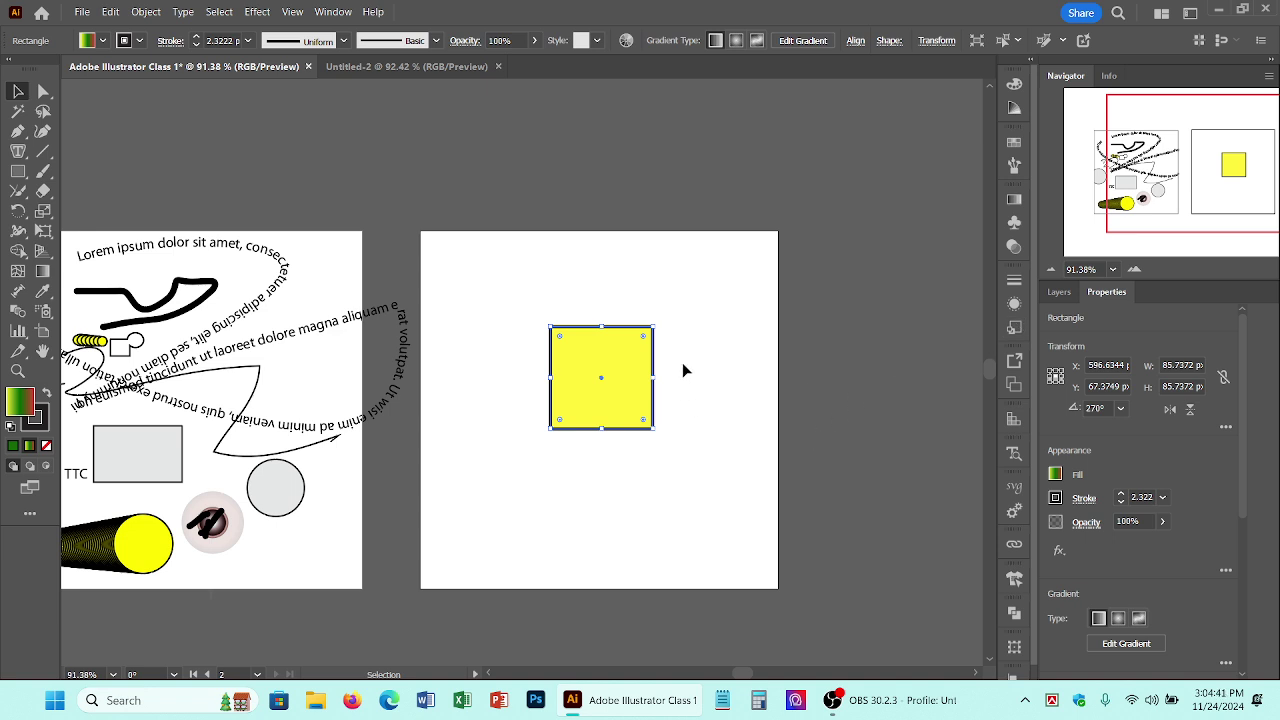
Step: Select all artwork on both artboards and delete it
key("space")
left_click_drag(688, 364, 861, 325)
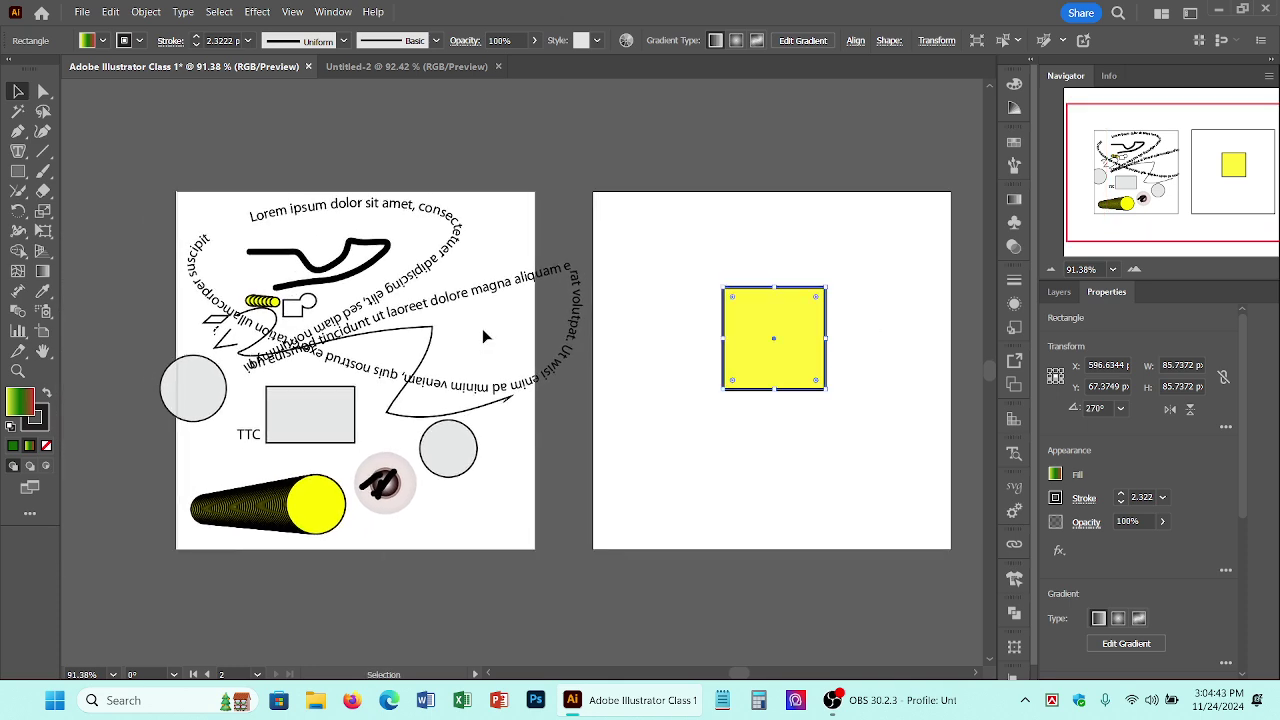
key("ctrl+a")
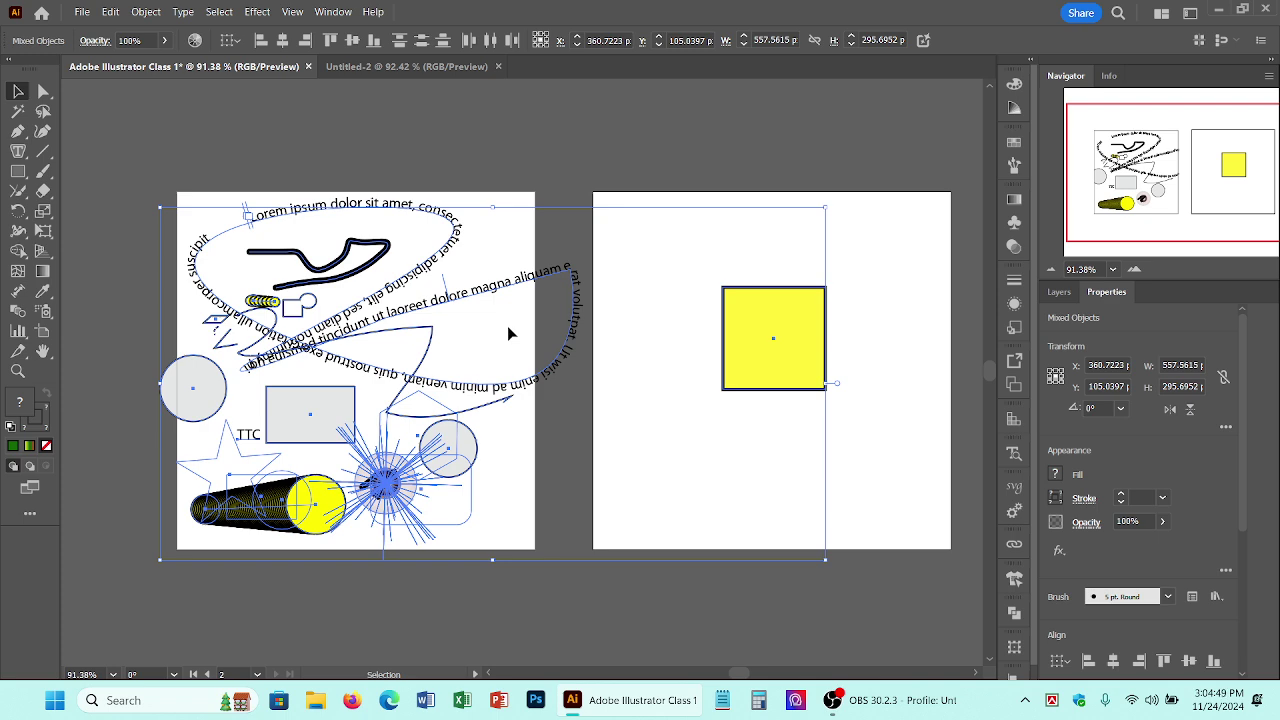
key("Delete")
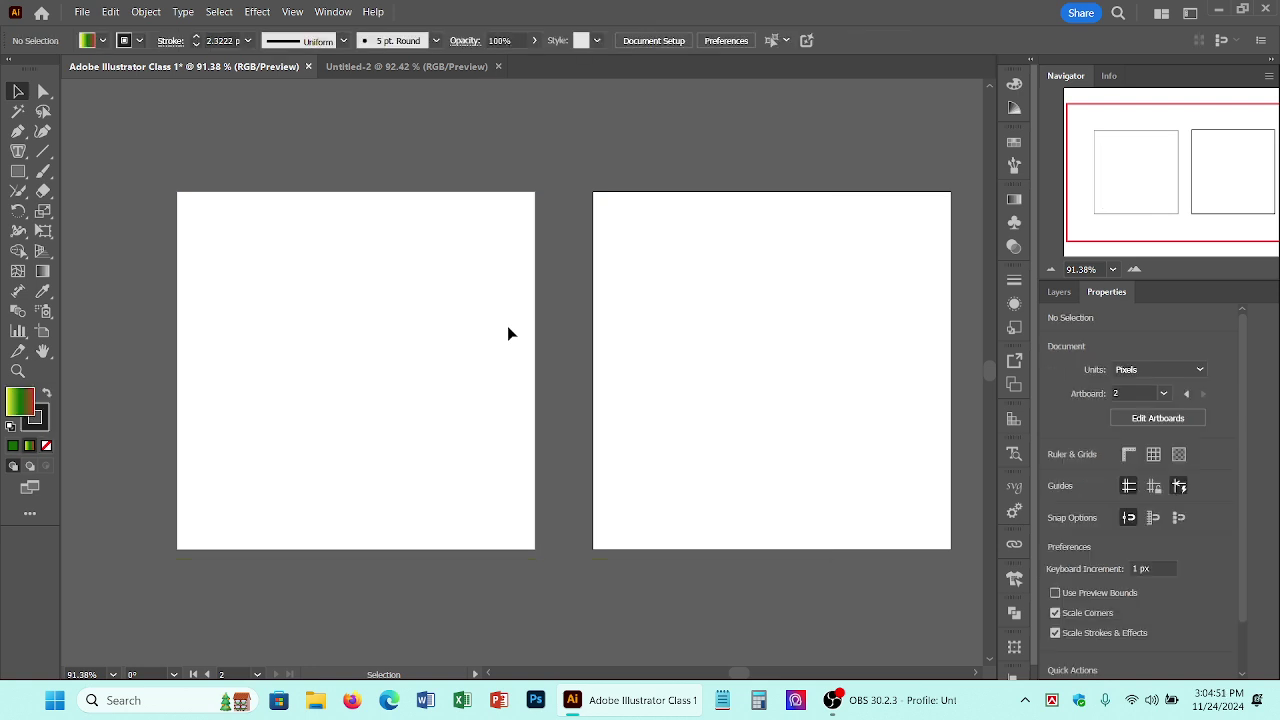
Step: Delete the second artboard with the Artboard tool, keeping only Artboard 1
key("space")
left_click_drag(664, 323, 624, 323)
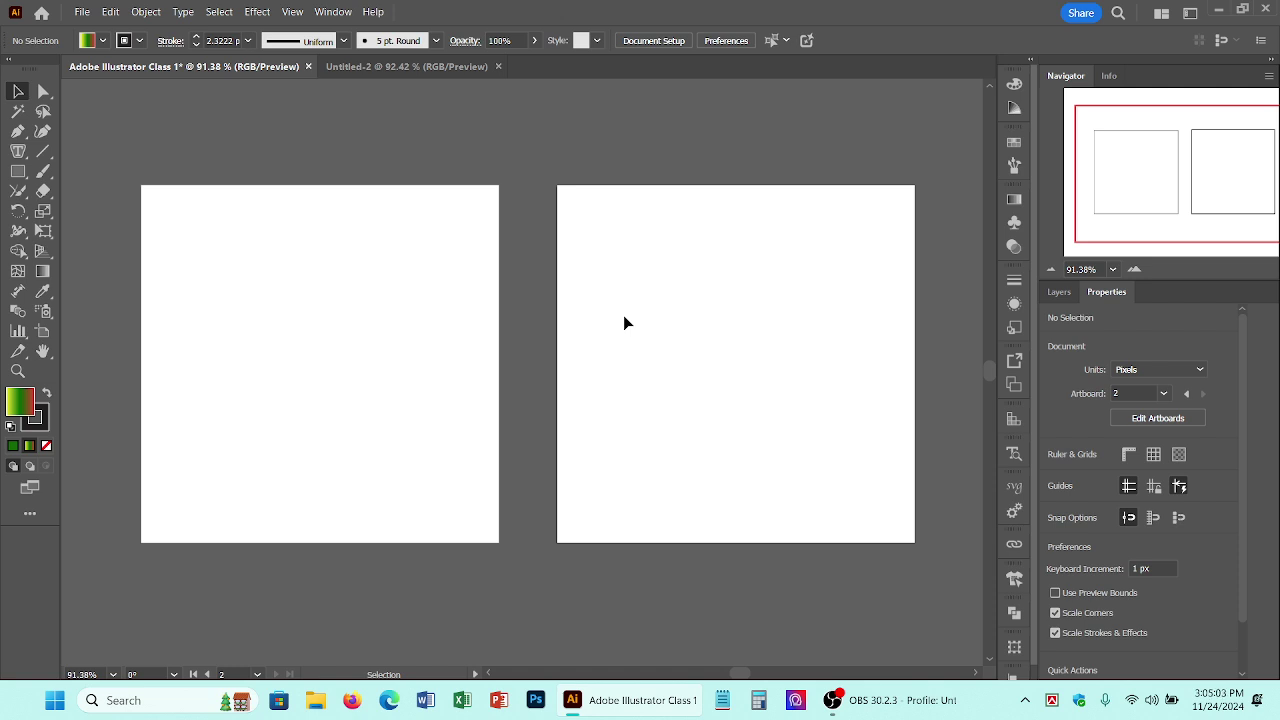
left_click(43, 331)
key("Delete")
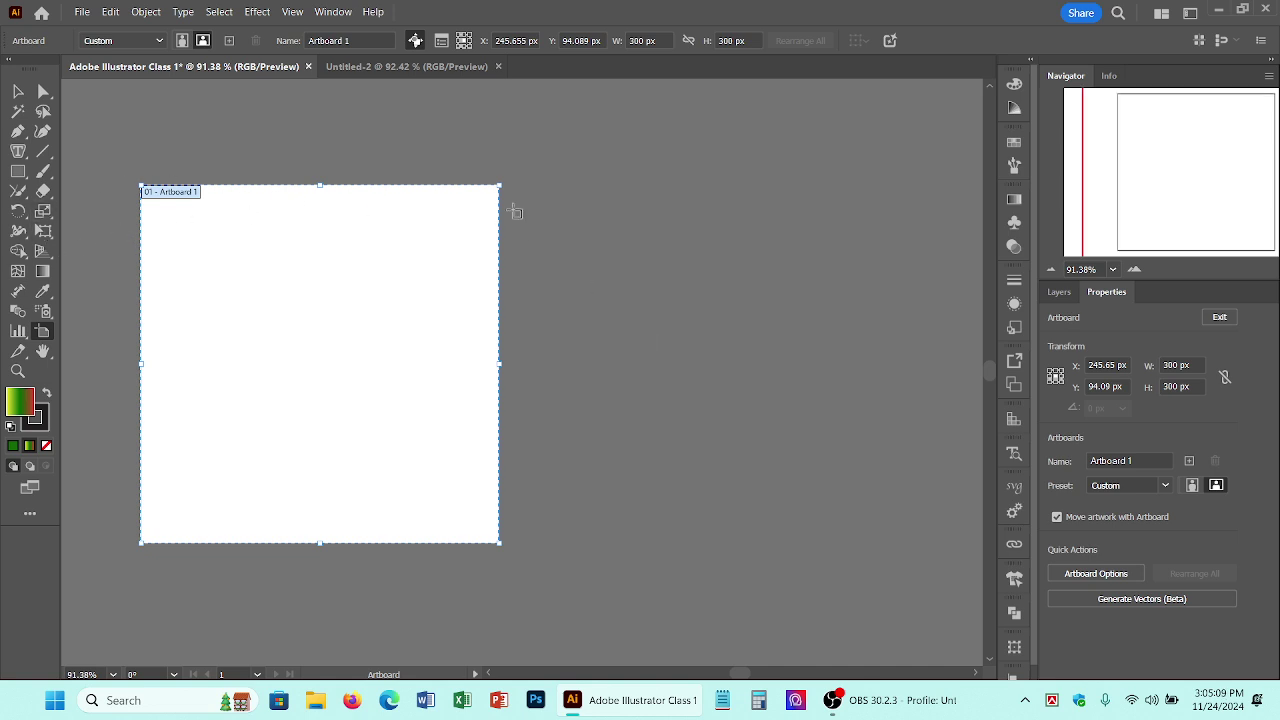
Step: Draw an artboard of about 196 by 195 px and delete it; duplicate Artboard 1 beside itself and undo the copy
left_click_drag(632, 201, 869, 436)
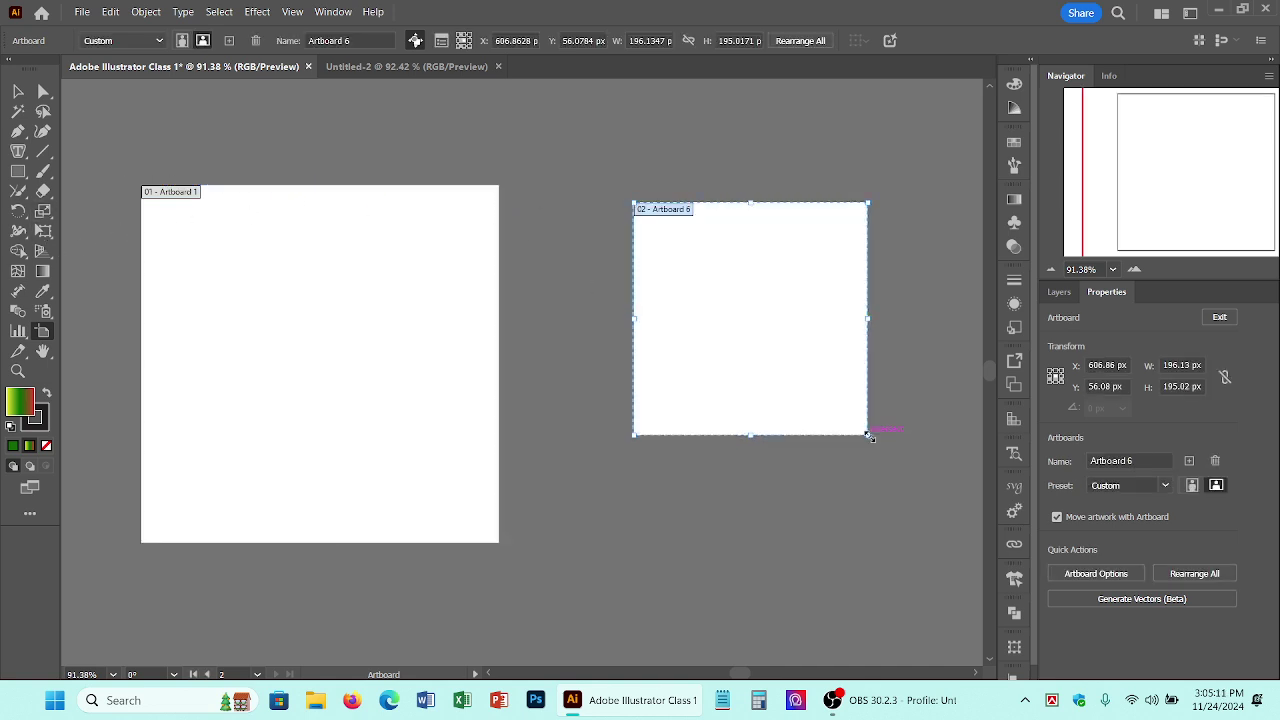
key("Delete")
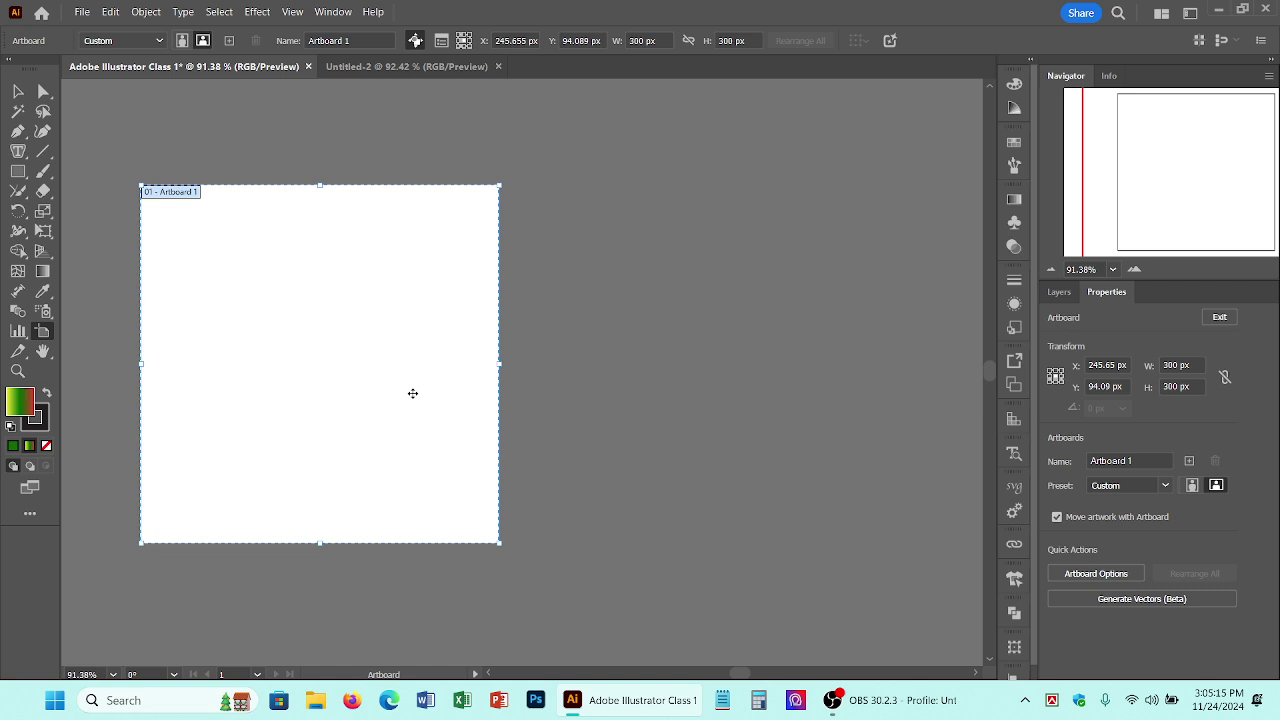
left_click_drag(310, 380, 718, 377)
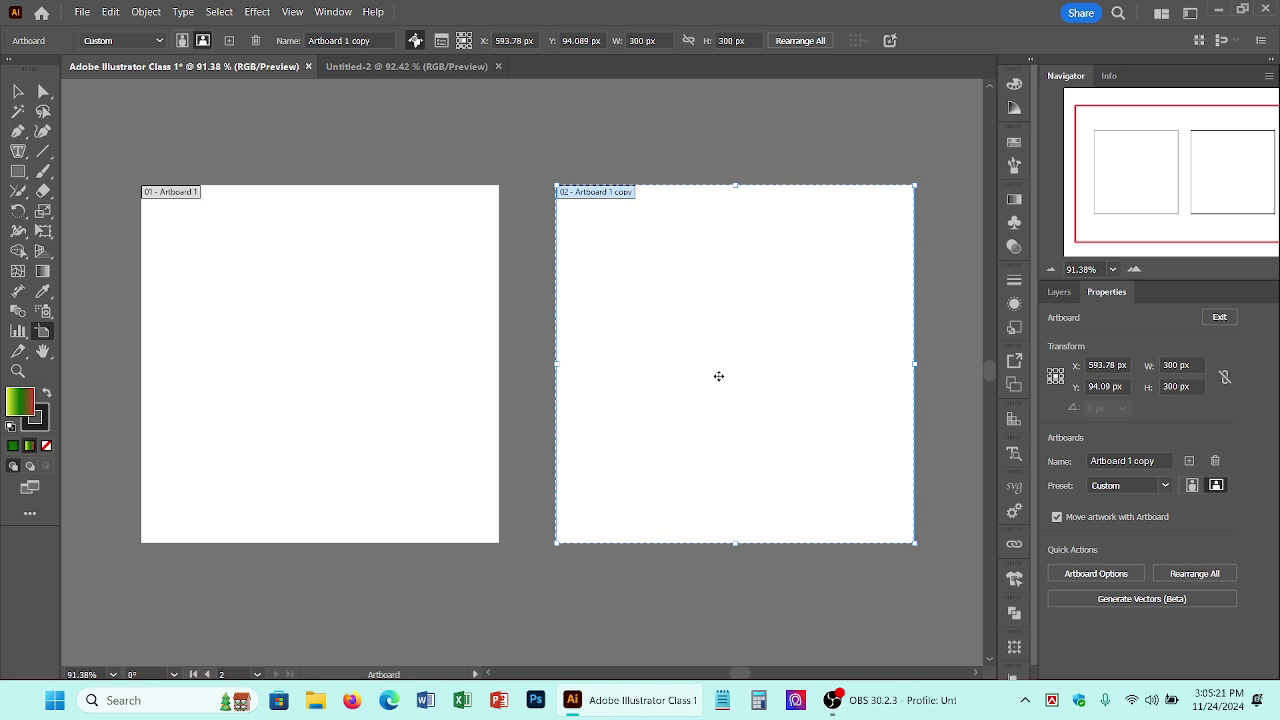
key("ctrl+z")
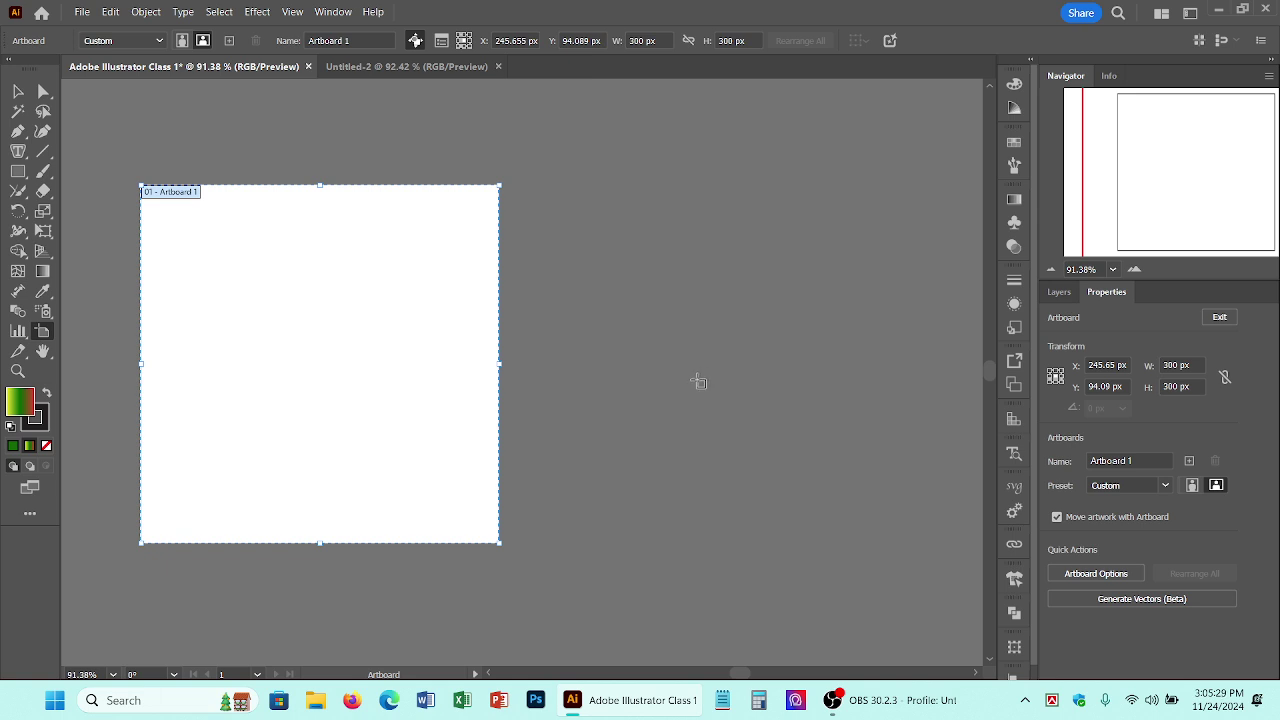
Step: Switch to the Direct Selection tool and cycle through both full-screen modes back to the normal screen mode
left_click_drag(631, 406, 823, 390)
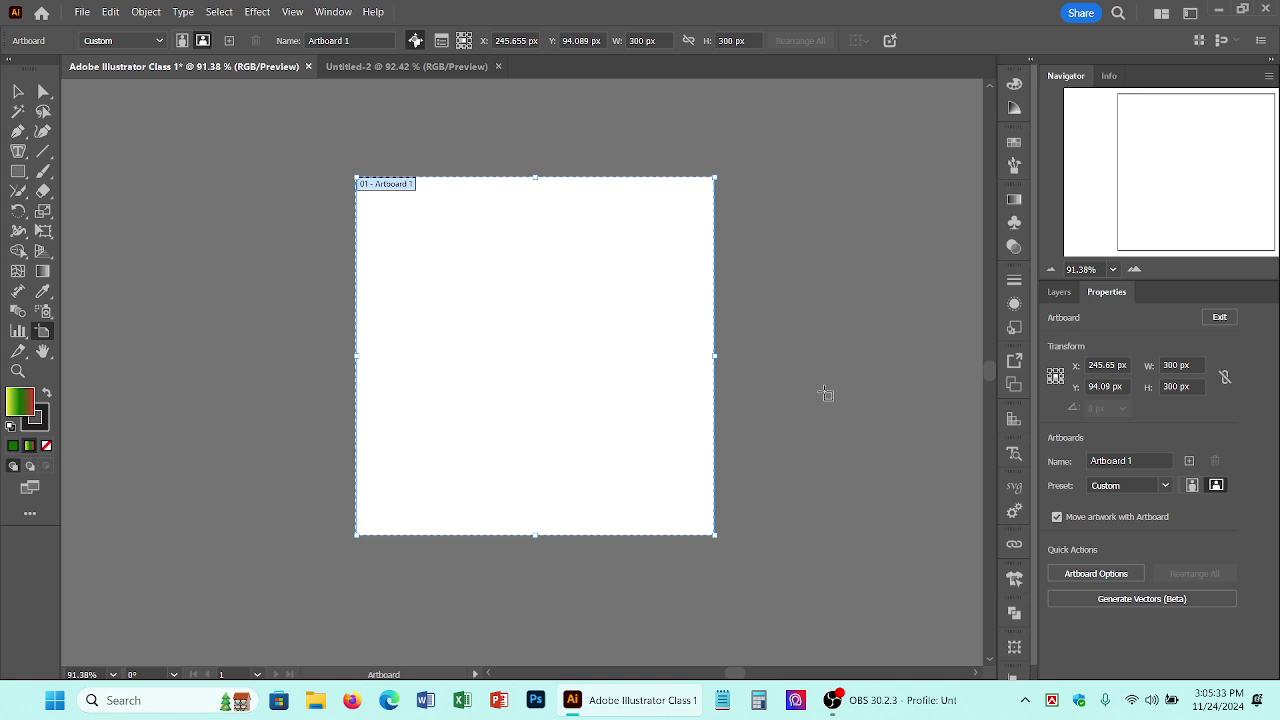
key("v")
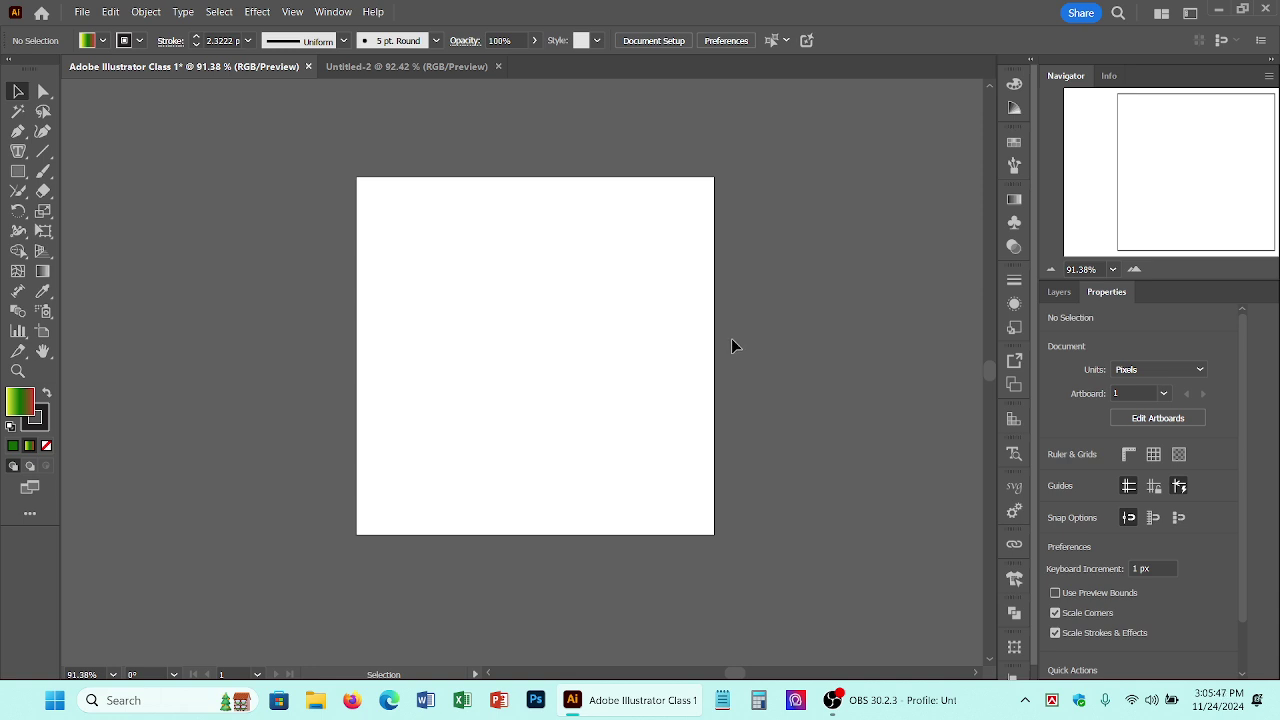
key("a")
key("f")
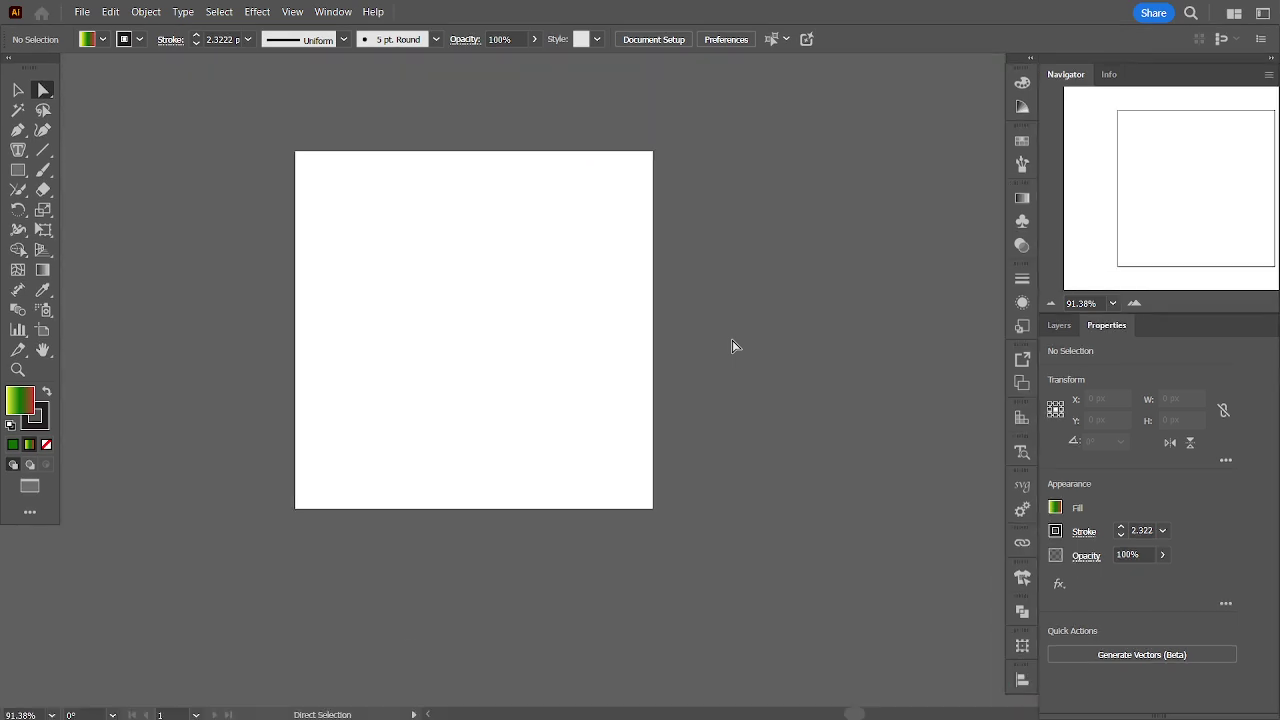
key("f")
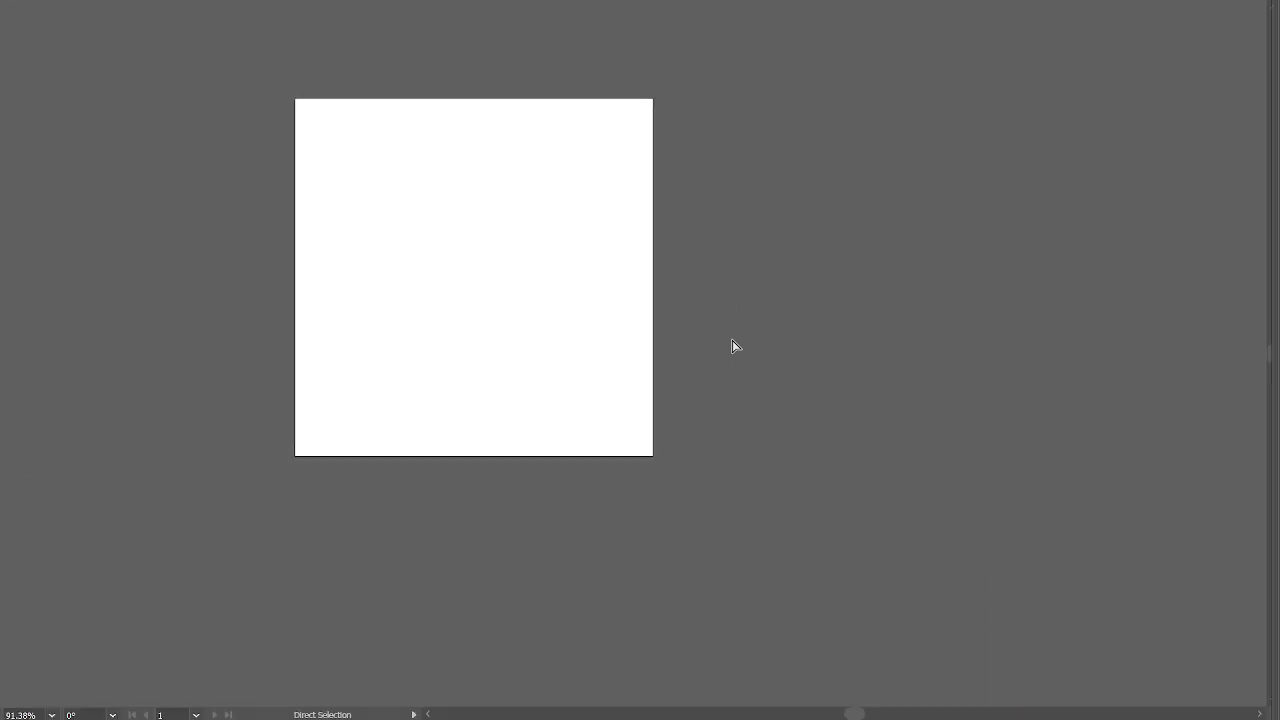
key("f")
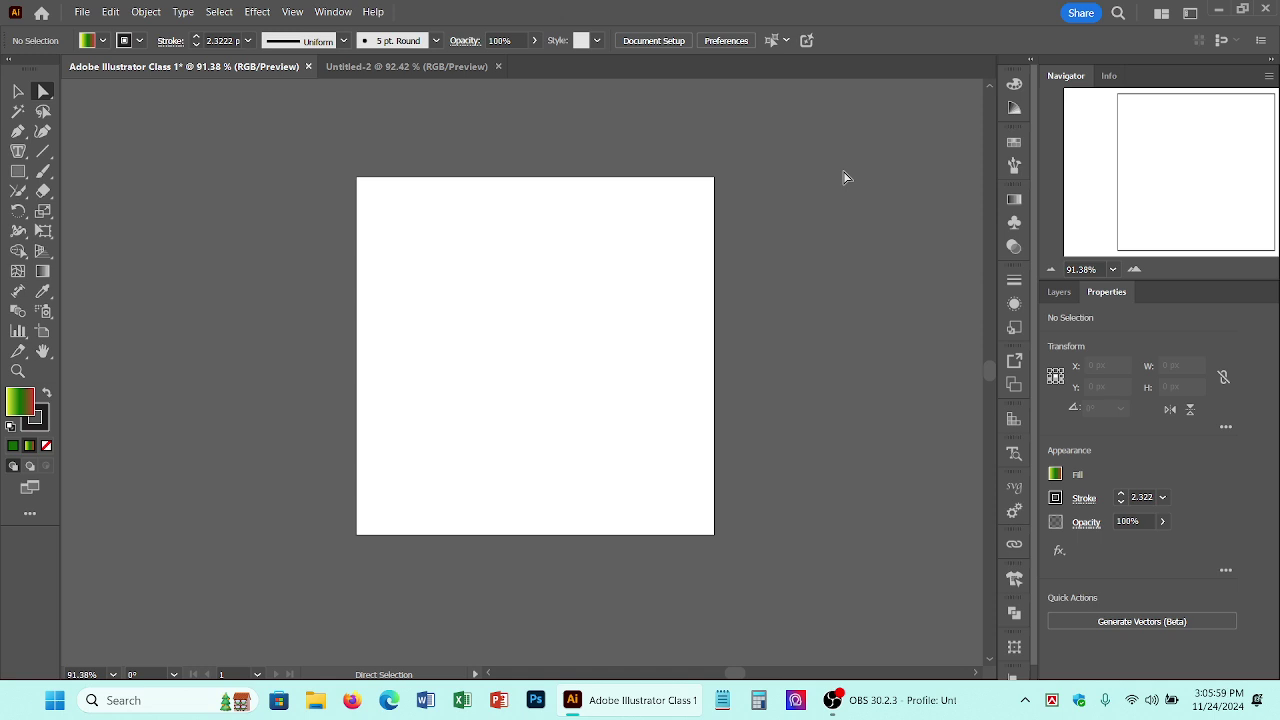
left_click(868, 705)
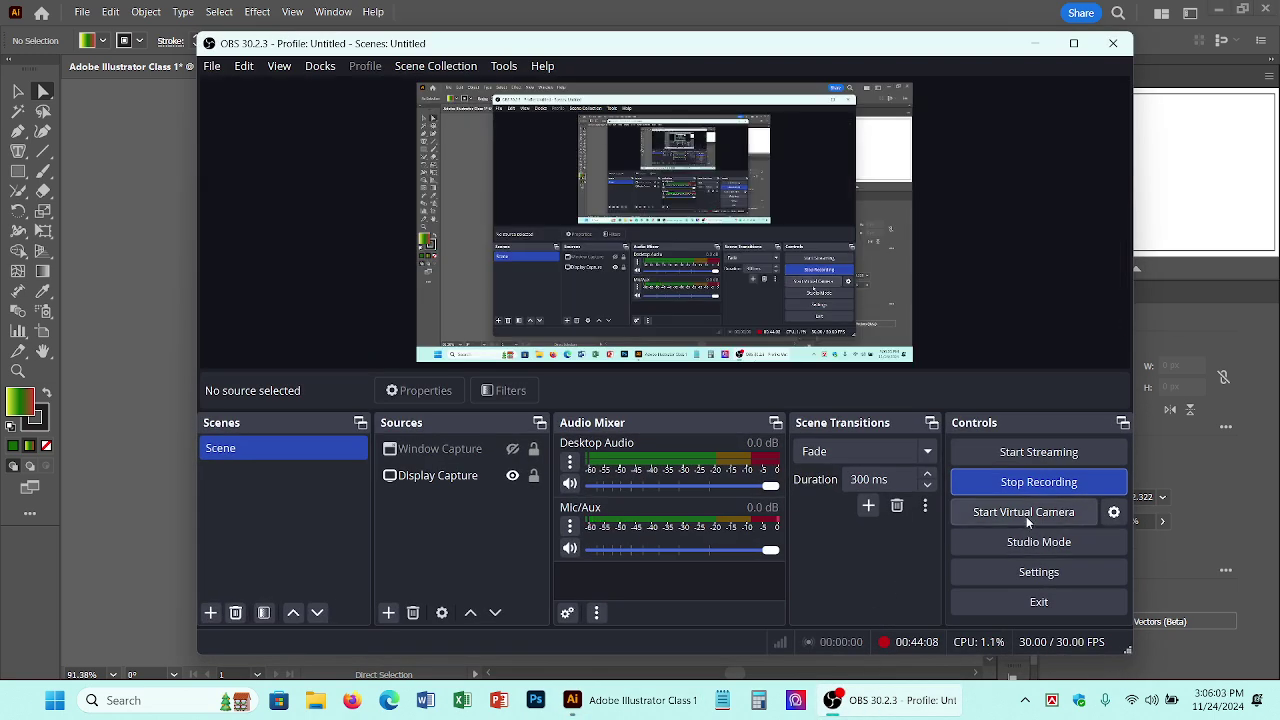